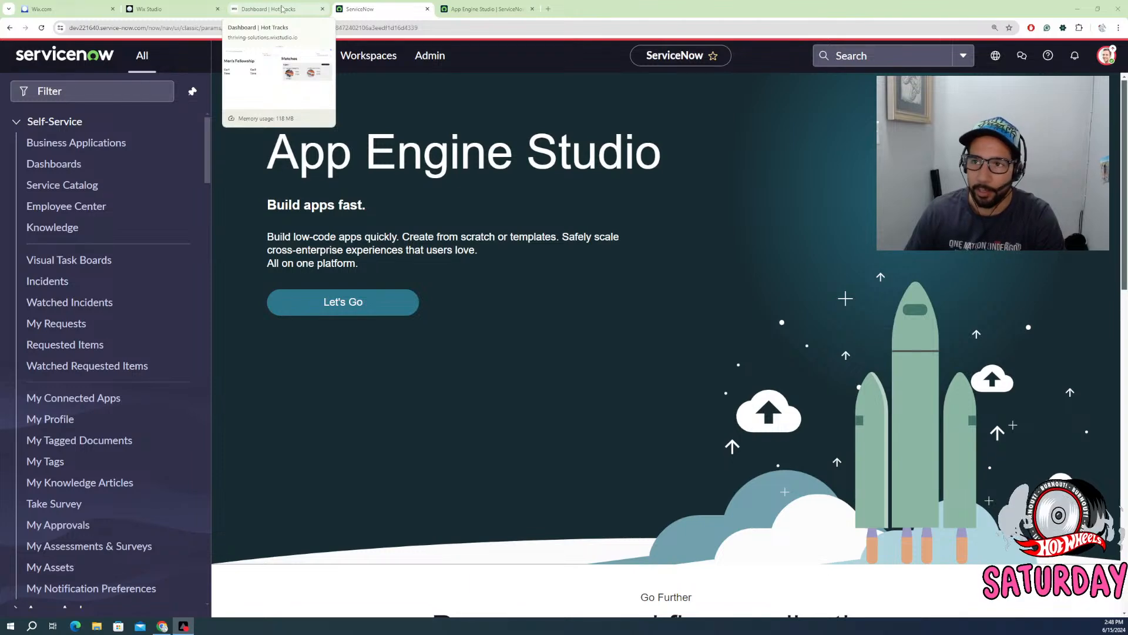
- Bring up the Hot Tracks dashboard page and open a new incognito browser window
left_click(283, 13)
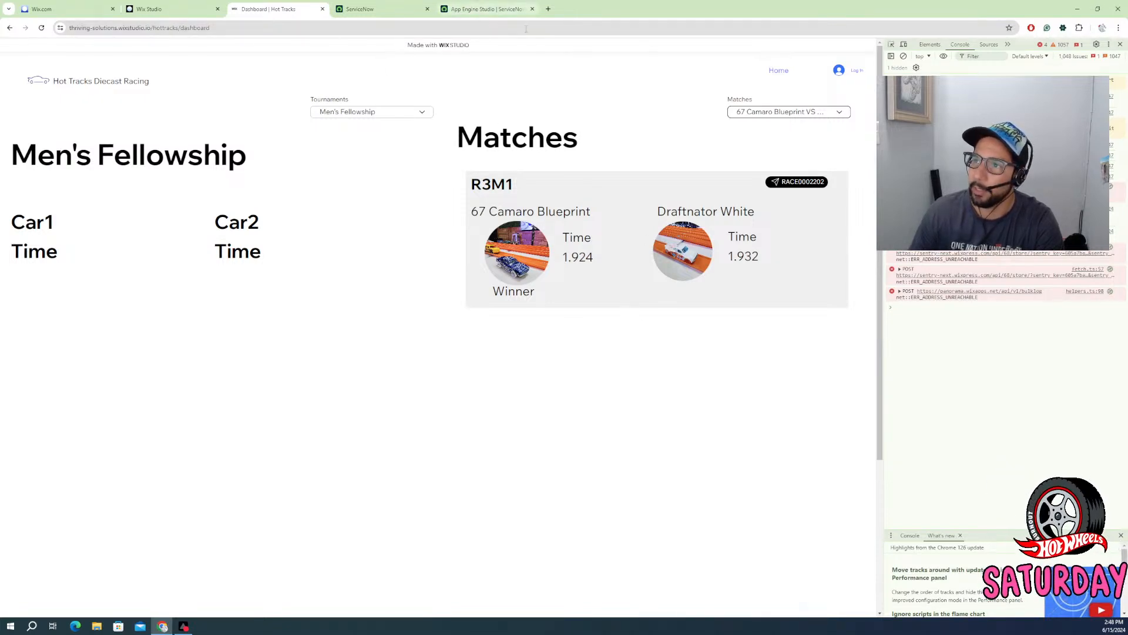
left_click(1118, 27)
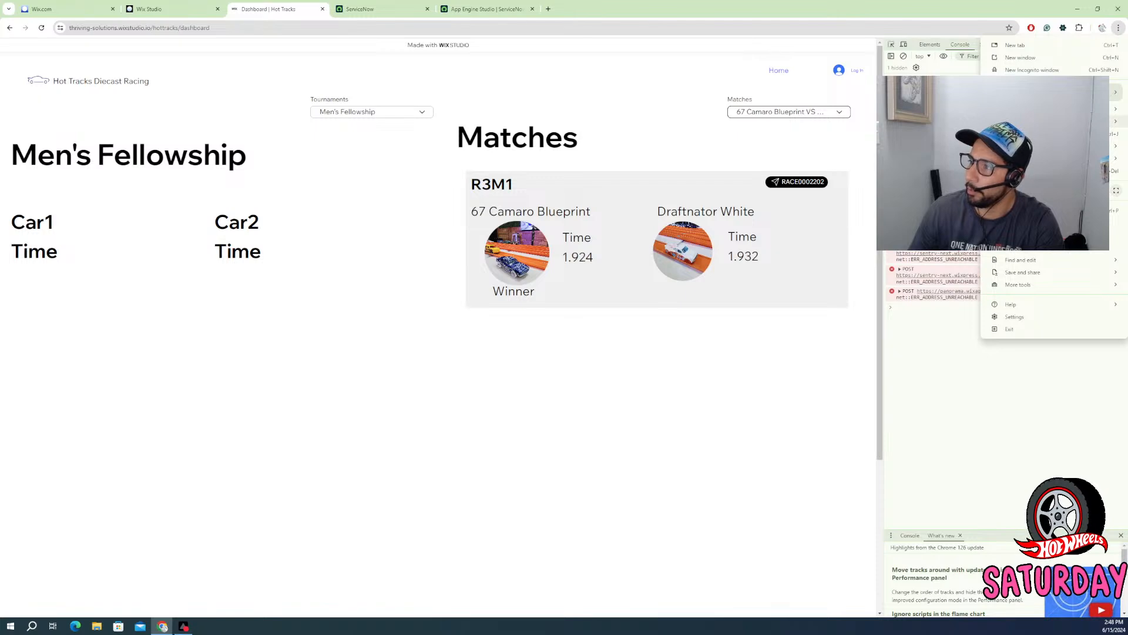
left_click(1032, 70)
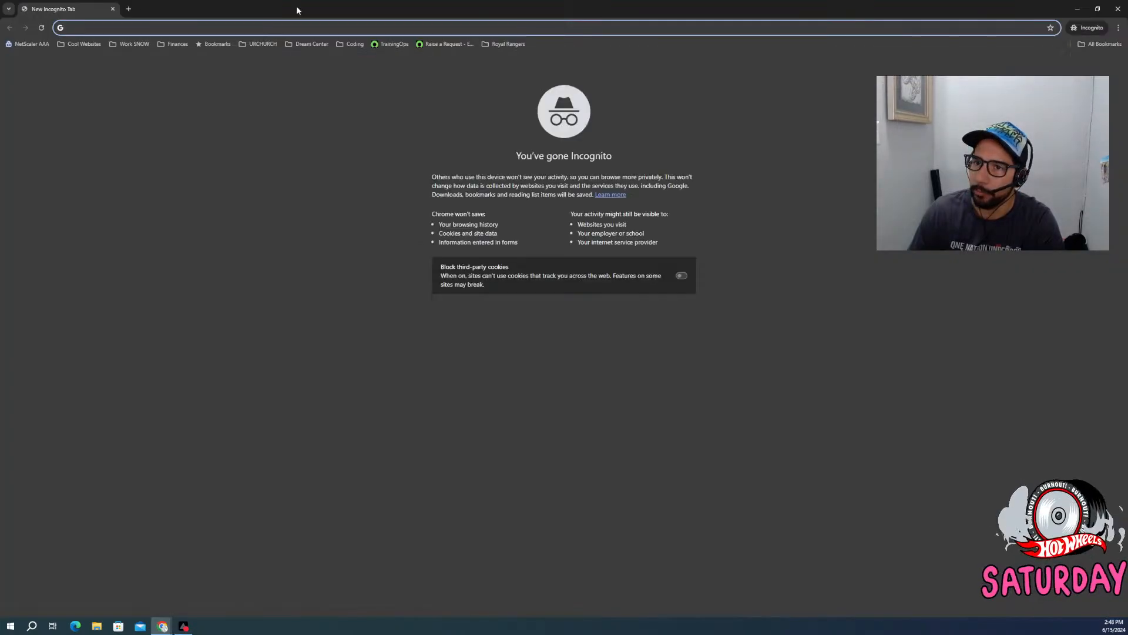
- Copy the dashboard's web address from the regular browser window and load it in the incognito window
left_click(1080, 10)
left_click(282, 26)
key("ctrl+c")
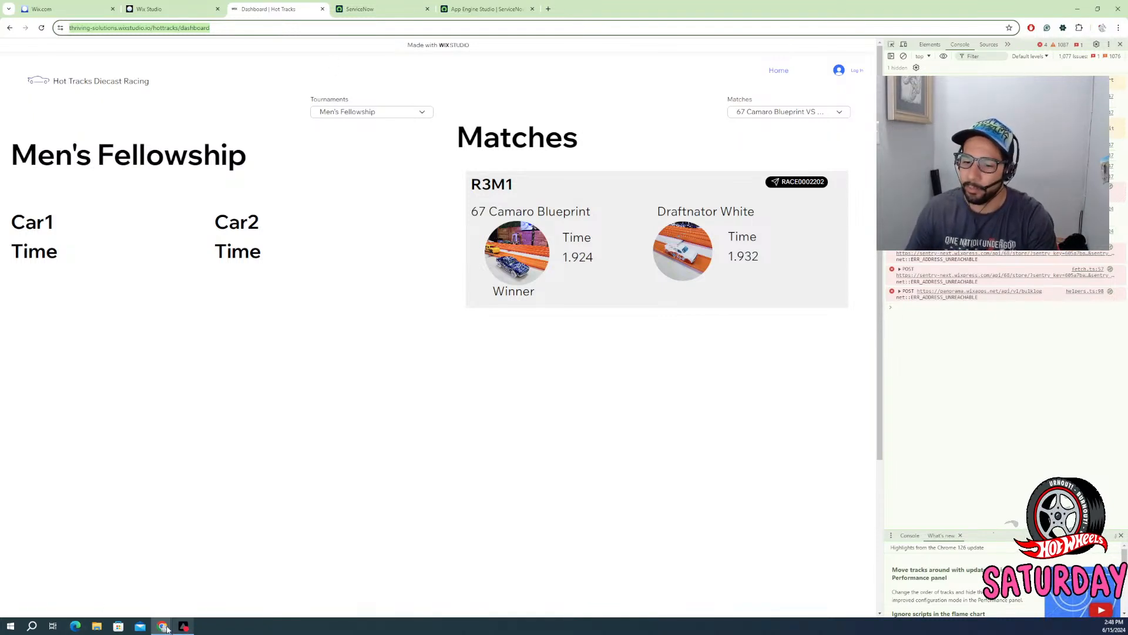
left_click(163, 626)
left_click(198, 569)
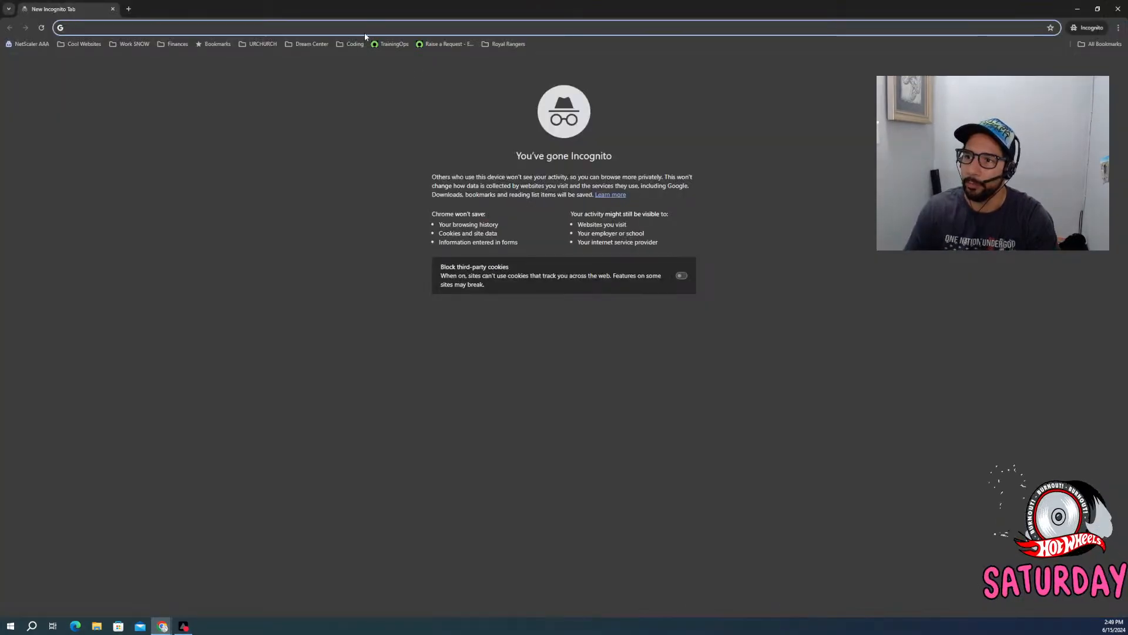
key("ctrl+v")
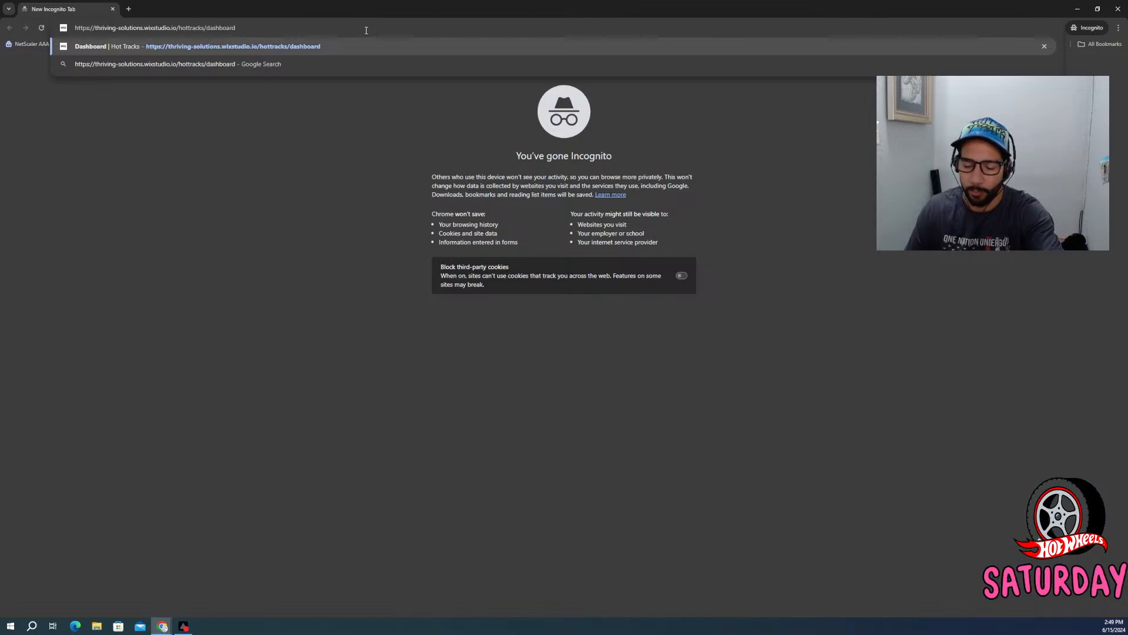
key("Return")
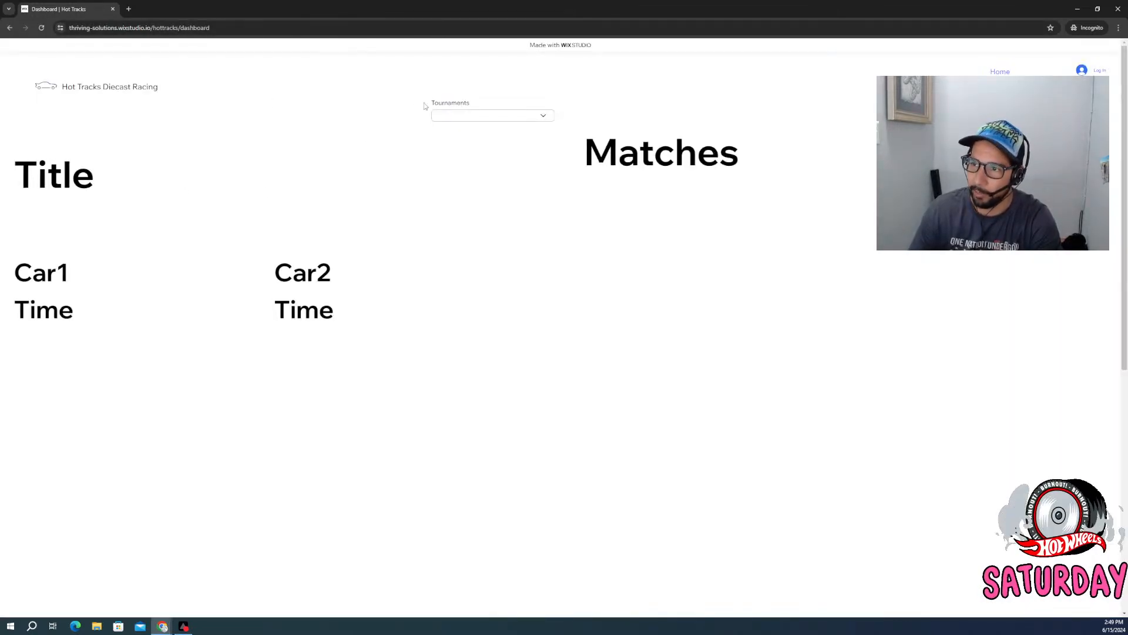
- Choose the Men's Fellowship tournament on the incognito dashboard and examine the match card's car names, times and missing photos
left_click(471, 116)
left_click(454, 147)
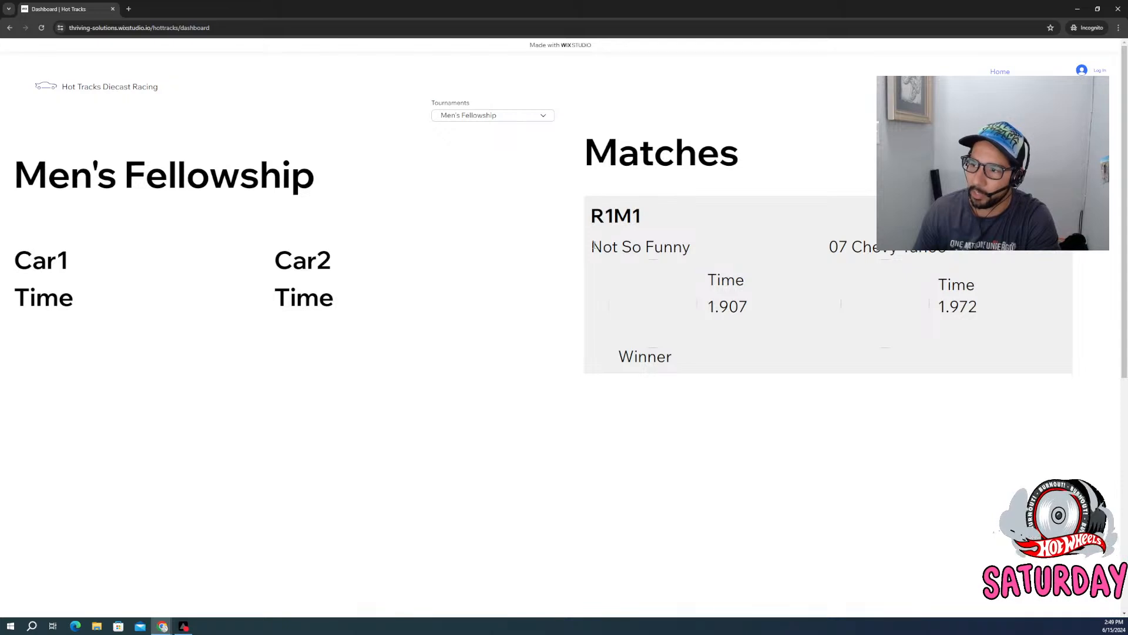
left_click_drag(594, 246, 678, 247)
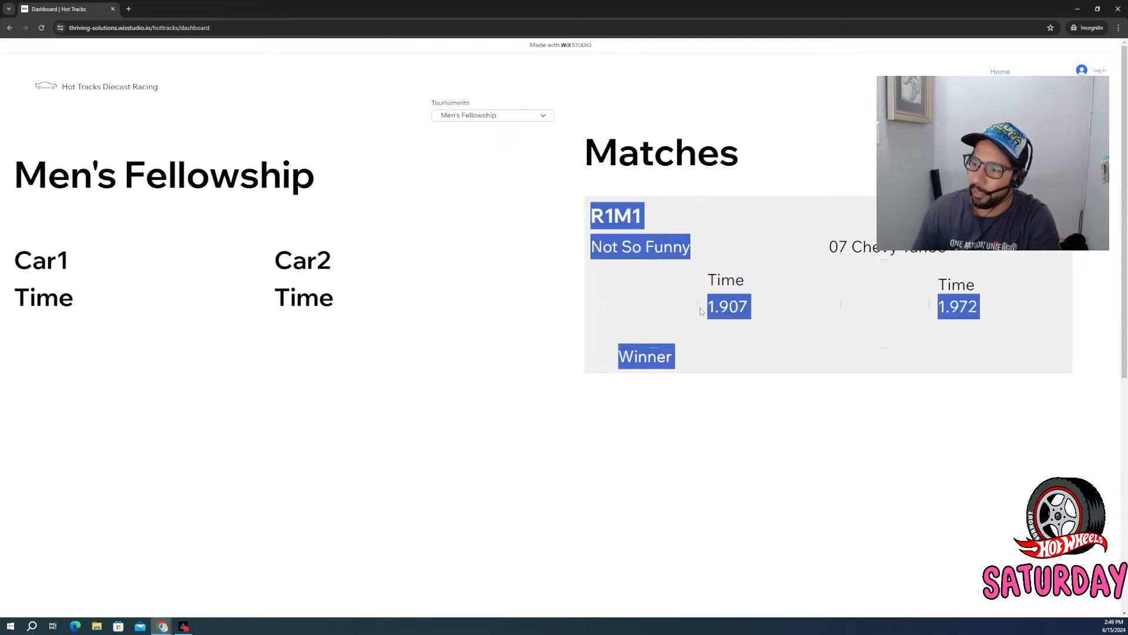
left_click_drag(757, 311, 663, 303)
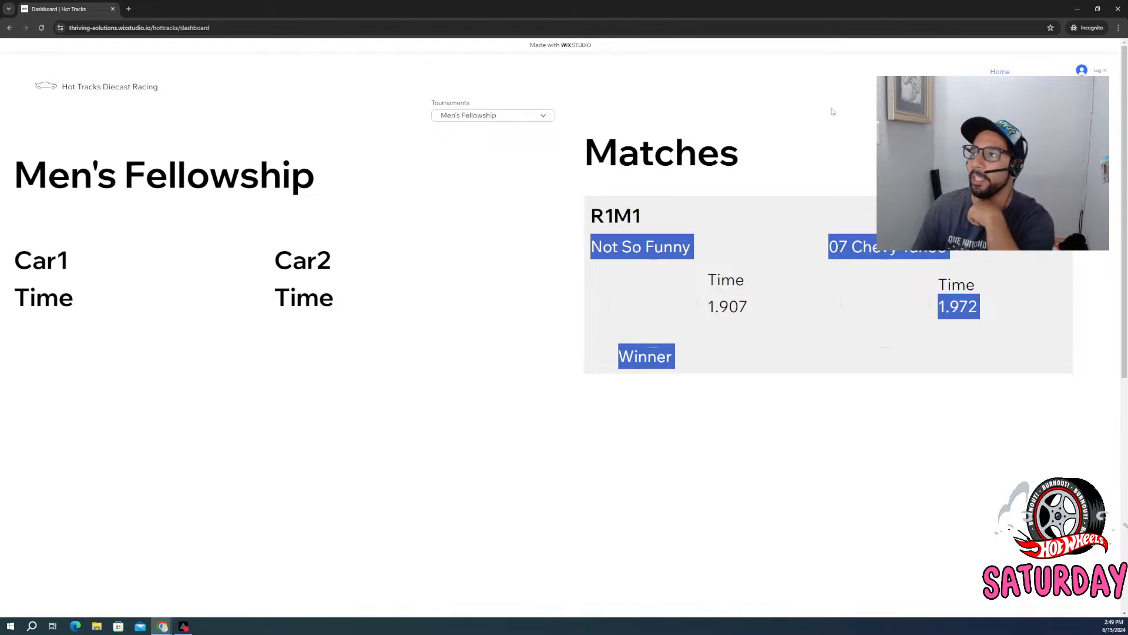
- Return to the regular window's dashboard and show the Drift and Break VS Drift and Break match
left_click(1079, 10)
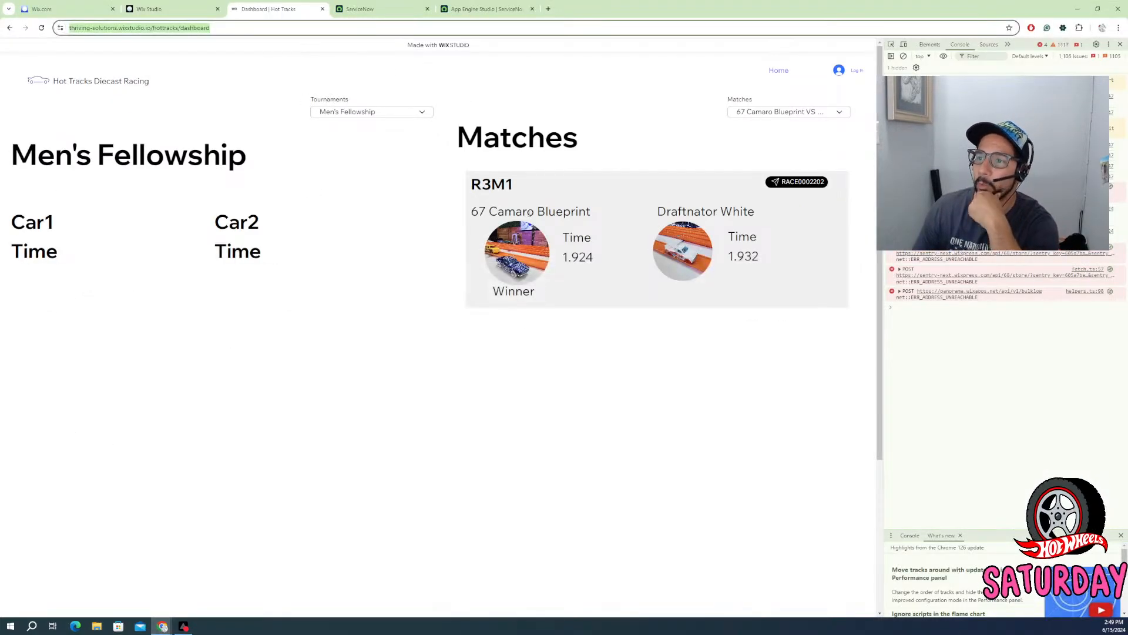
left_click(805, 113)
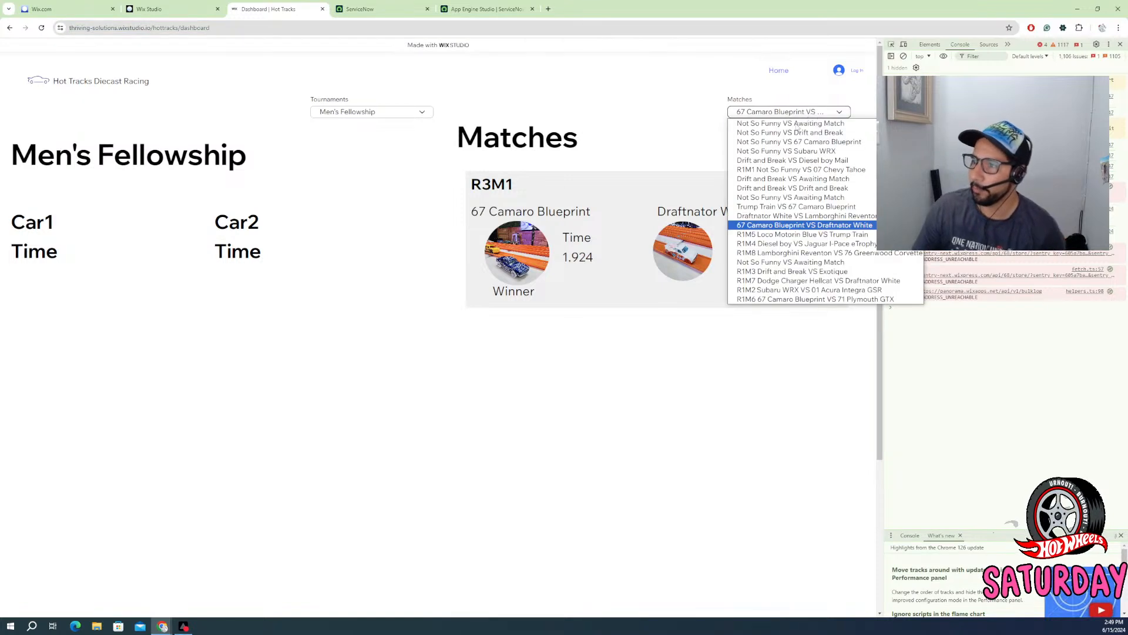
left_click(764, 189)
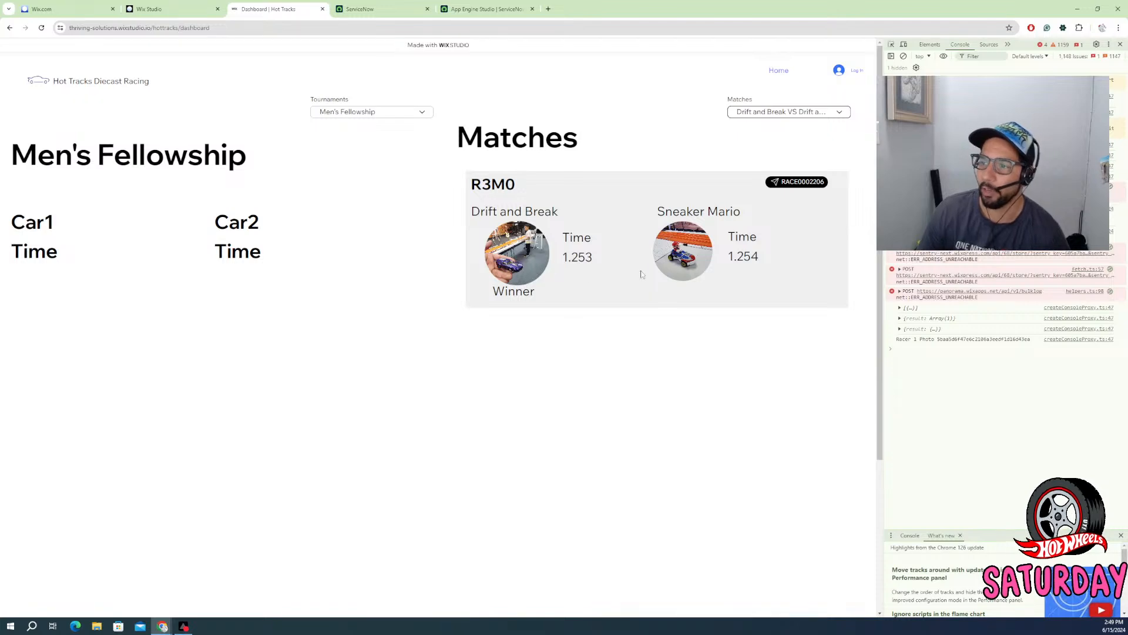
left_click(496, 10)
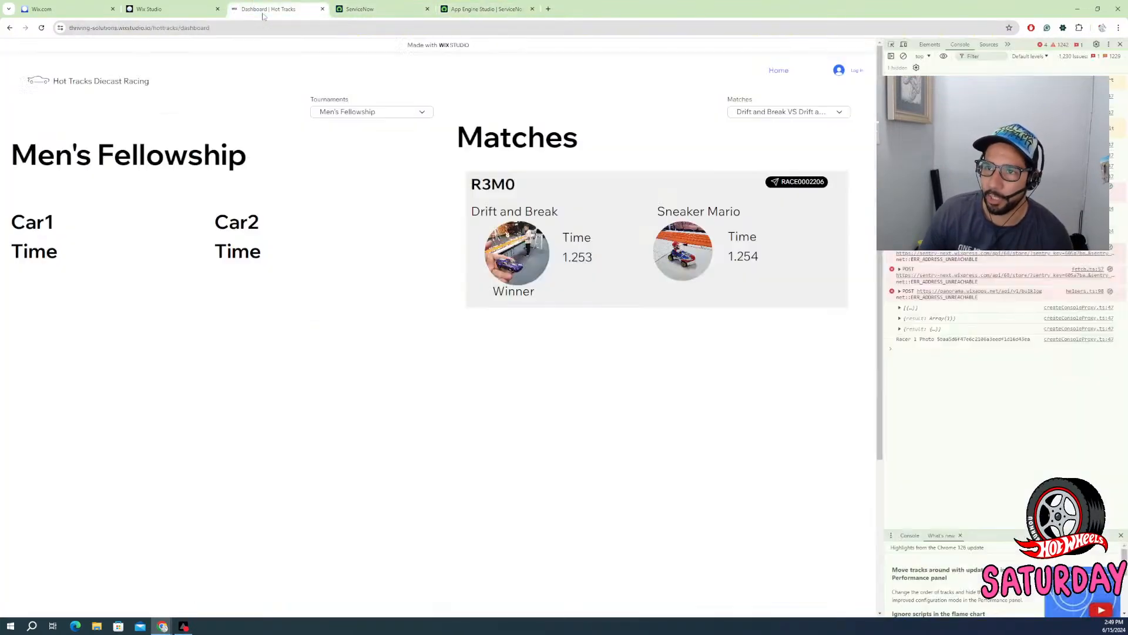
left_click(263, 12)
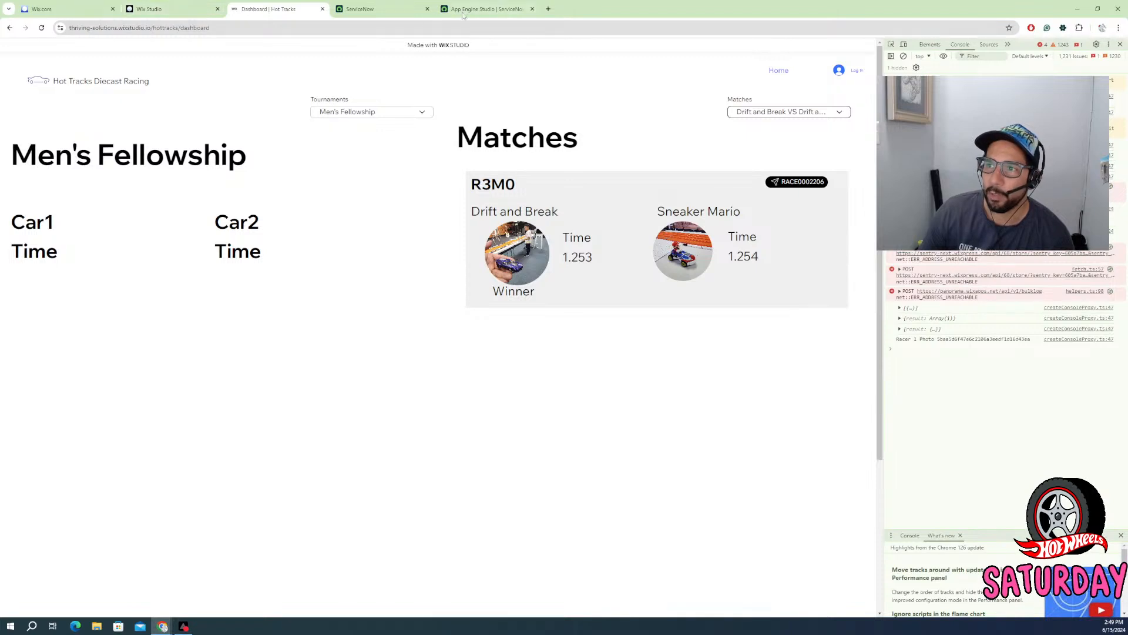
left_click(496, 10)
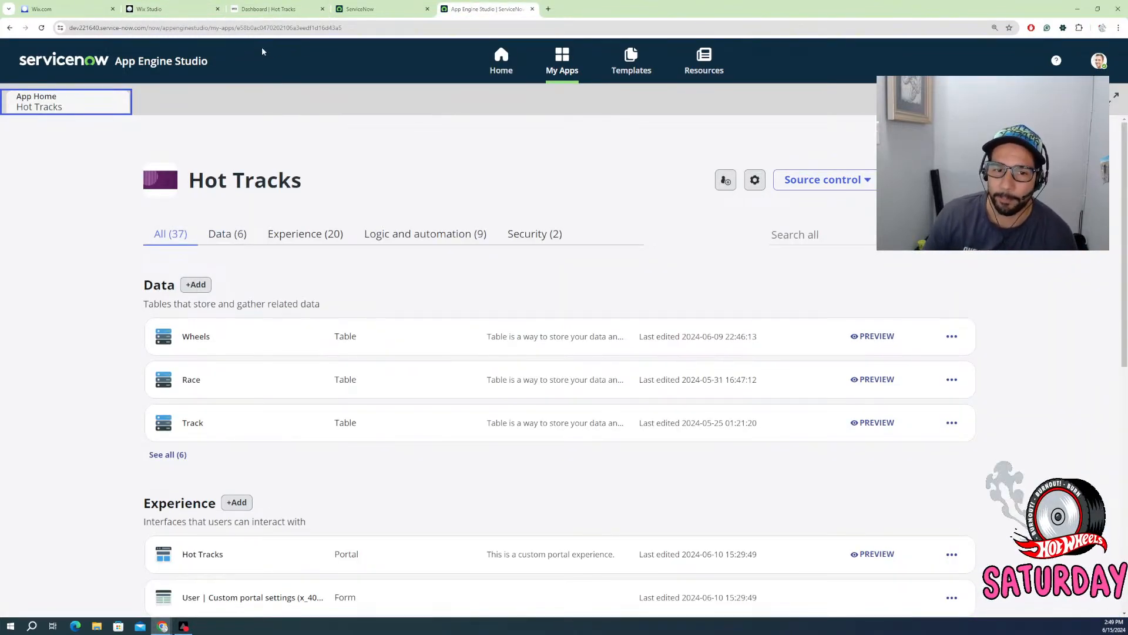
left_click(359, 10)
left_click(286, 10)
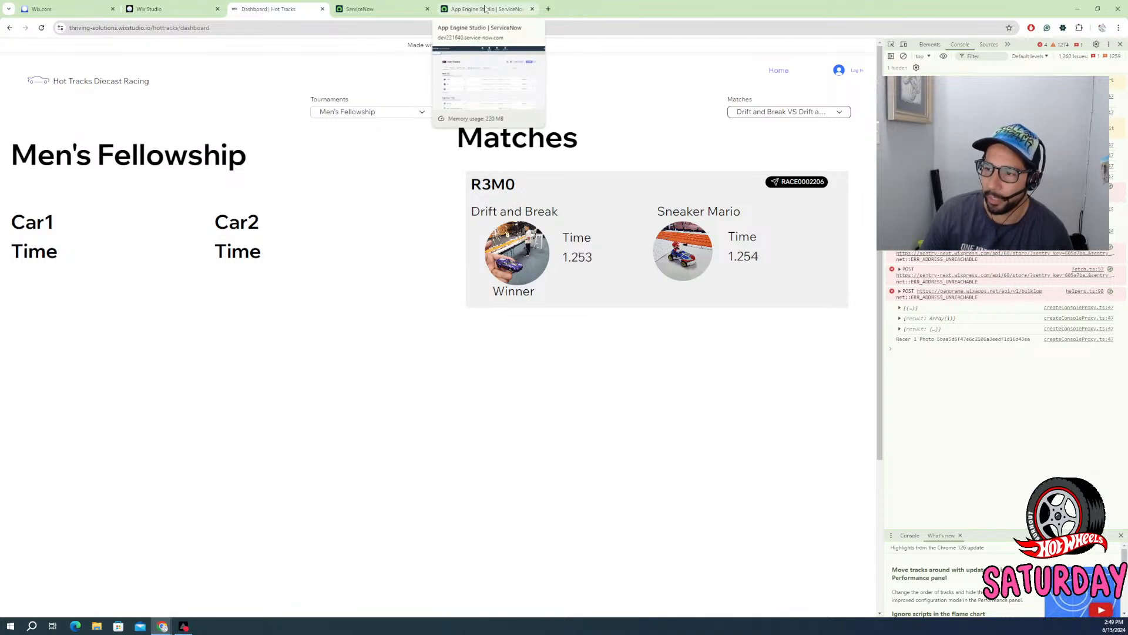
- Switch to the ServiceNow page and open the Images list from the recently visited items
left_click(359, 10)
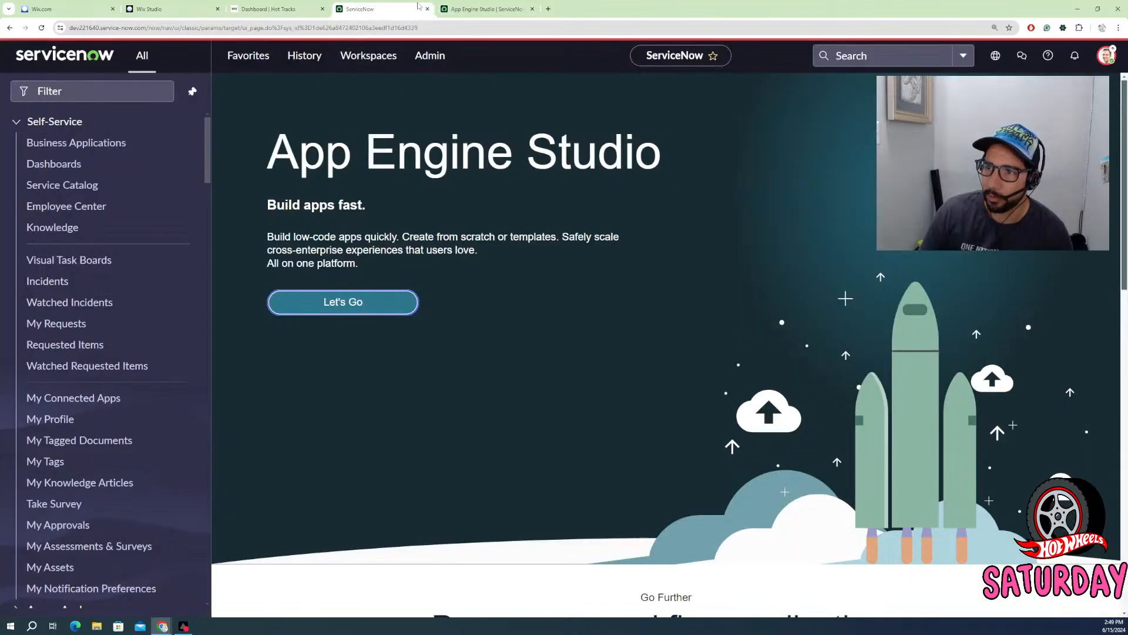
left_click(120, 90)
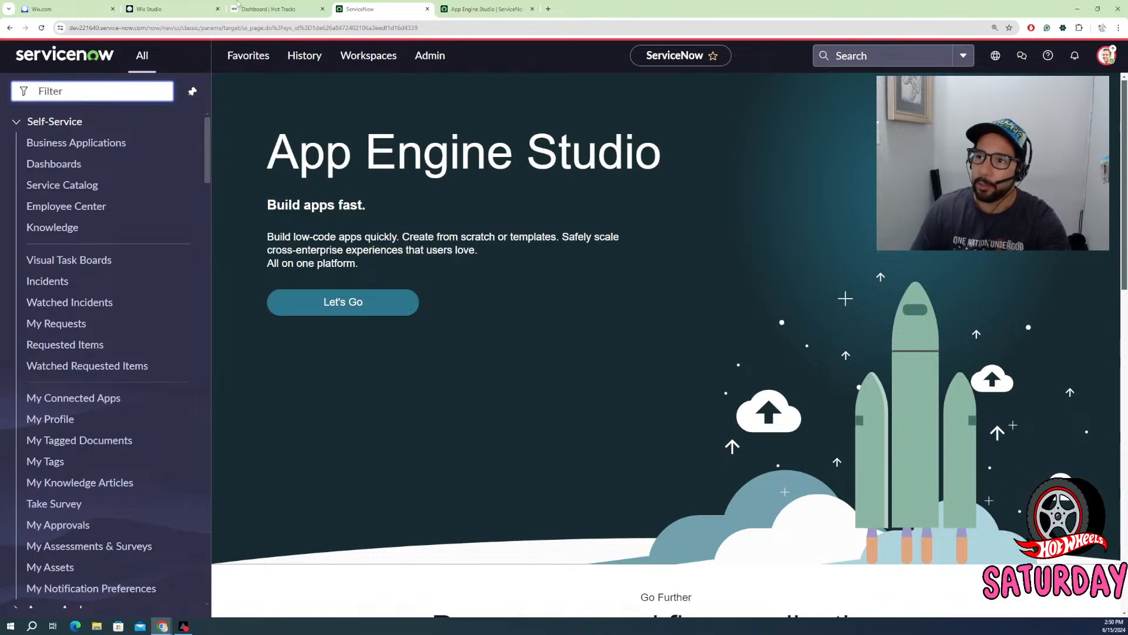
left_click(302, 56)
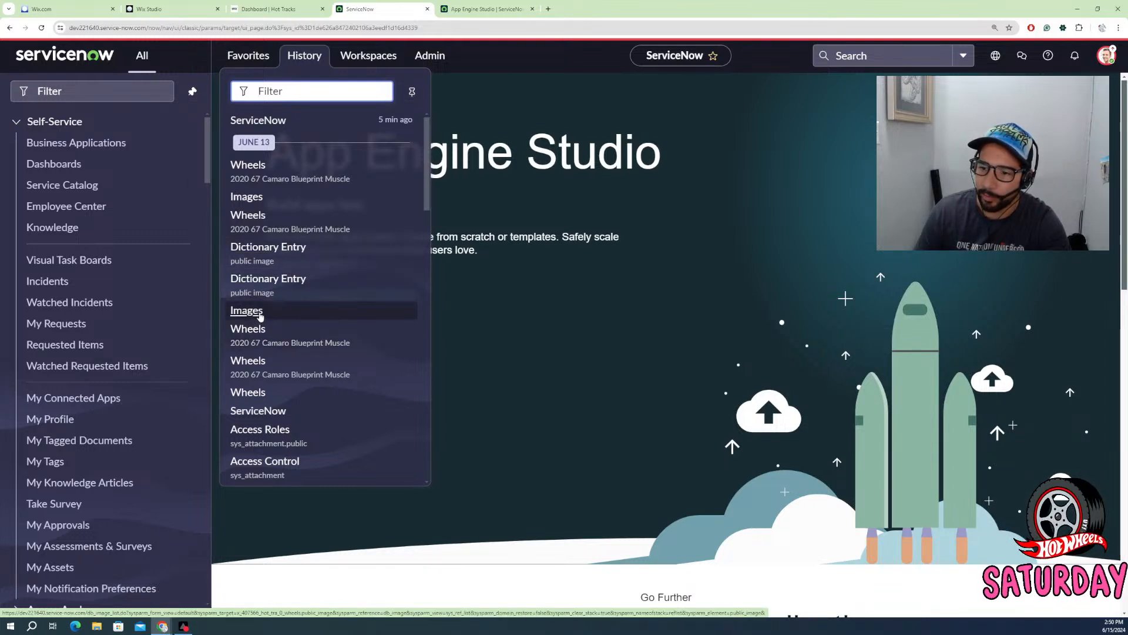
scroll(263, 361, "down", 4)
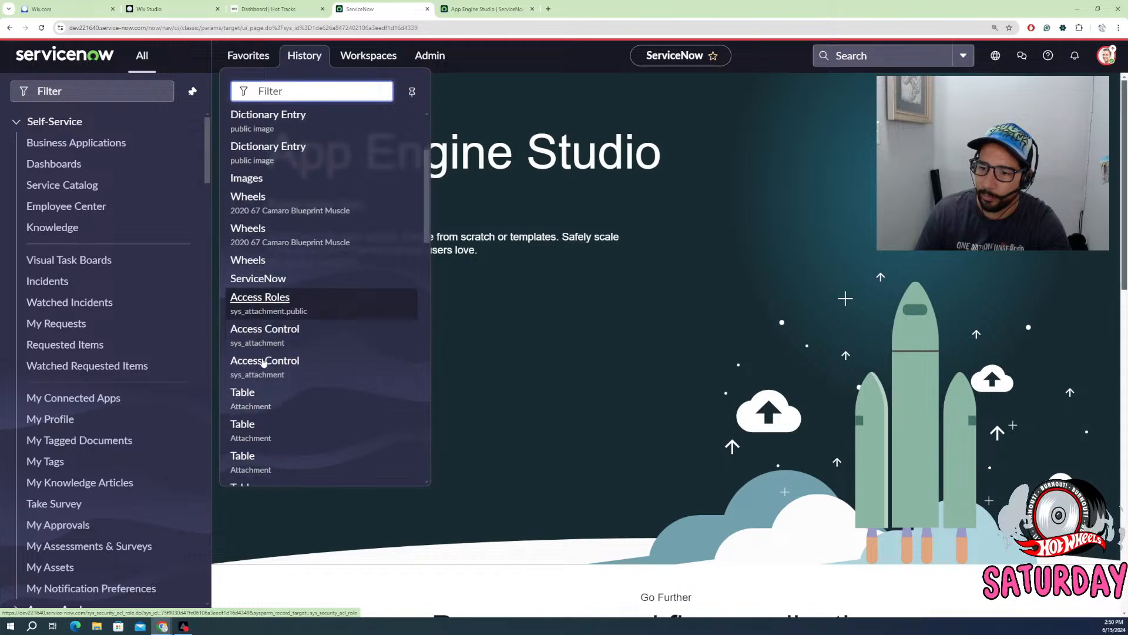
scroll(262, 353, "down", 1)
scroll(248, 276, "up", 3)
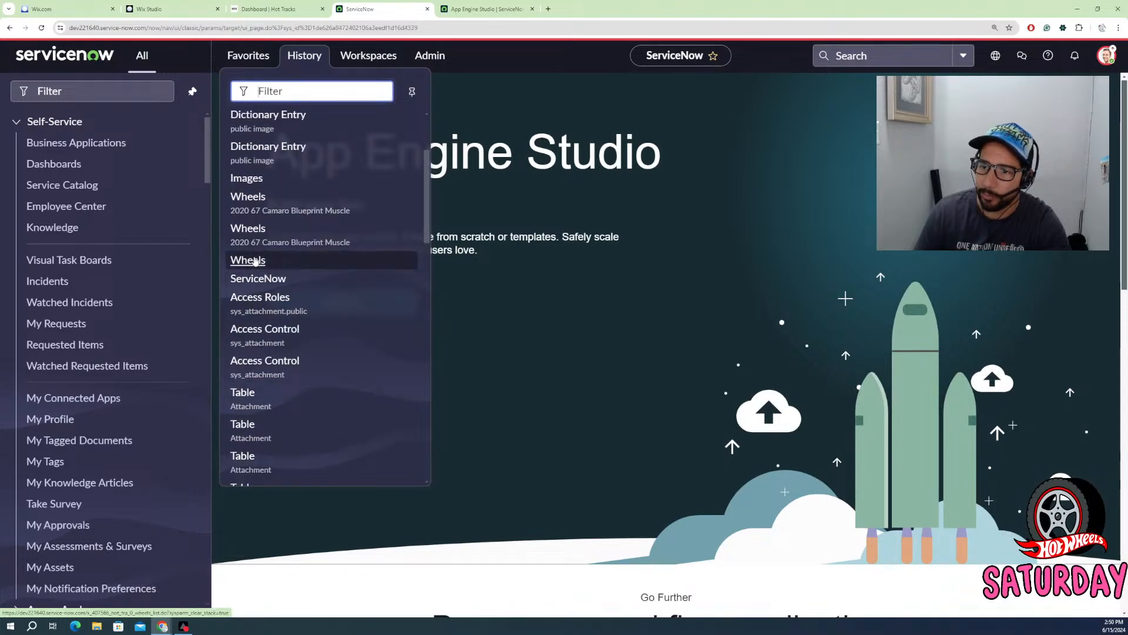
scroll(253, 247, "up", 2)
left_click(247, 220)
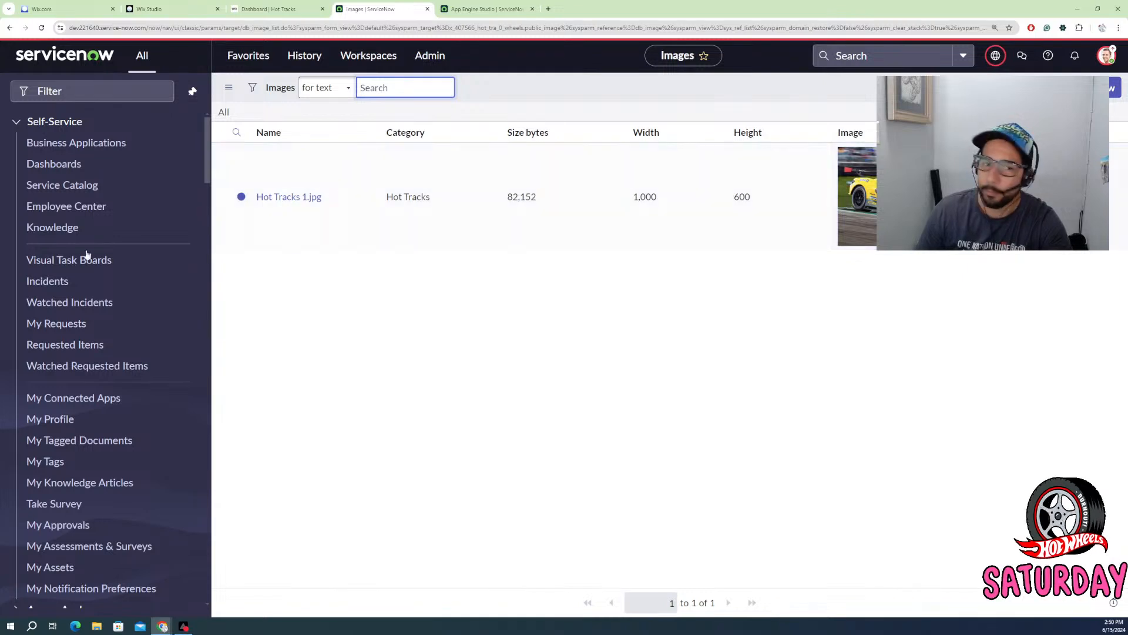
- Copy the image address of the Hot Tracks 1.jpg picture in the Images list
key("alt+Tab")
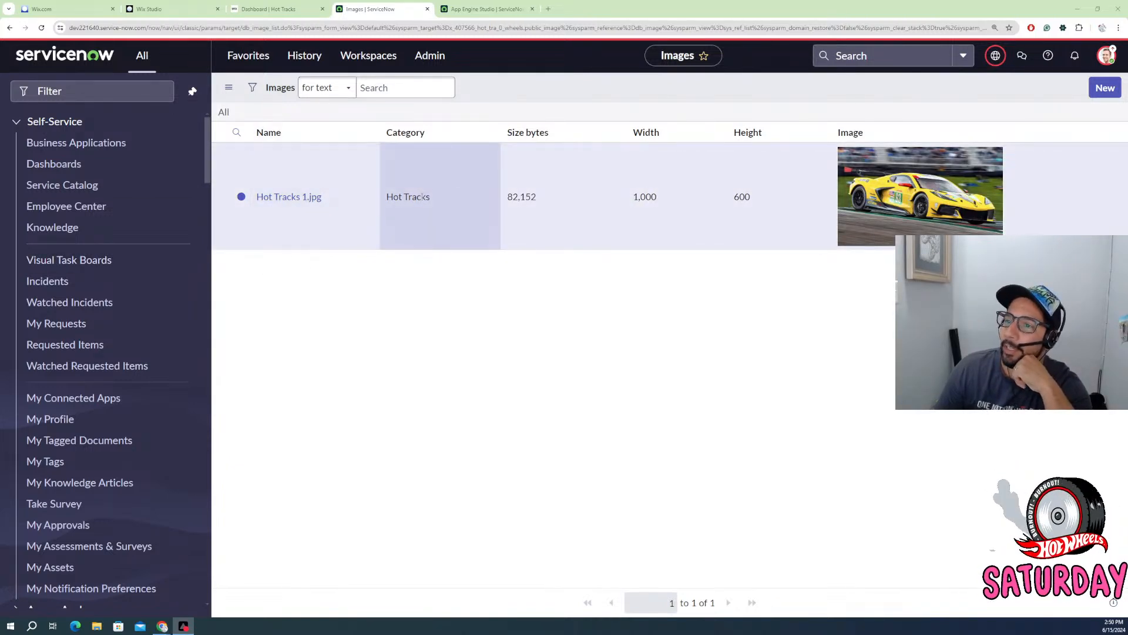
triple_click(432, 199)
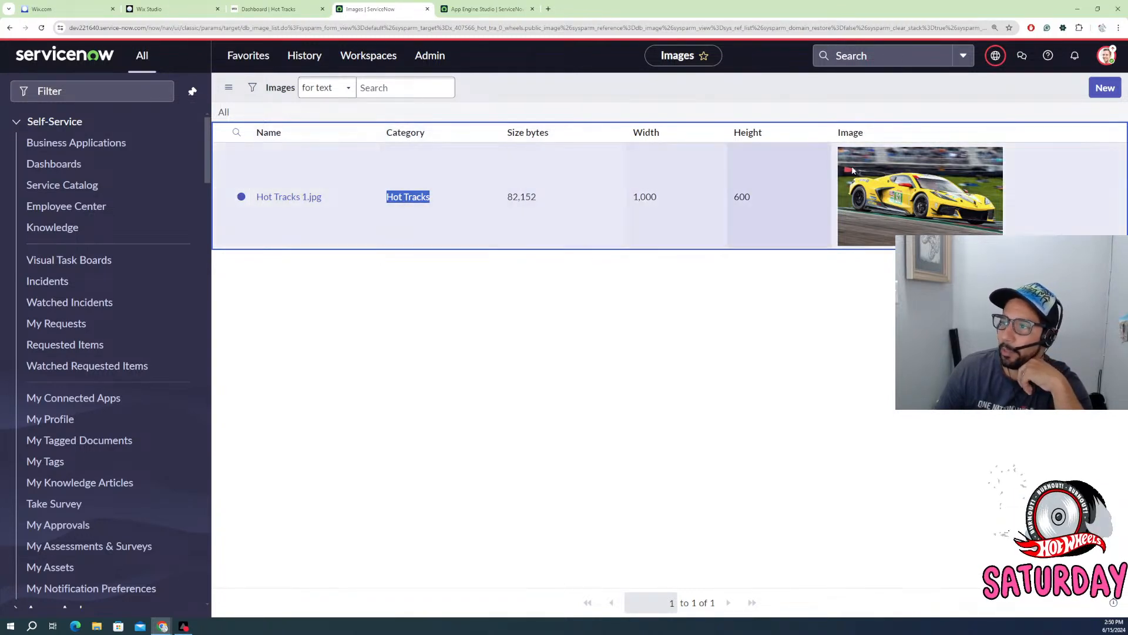
right_click(912, 205)
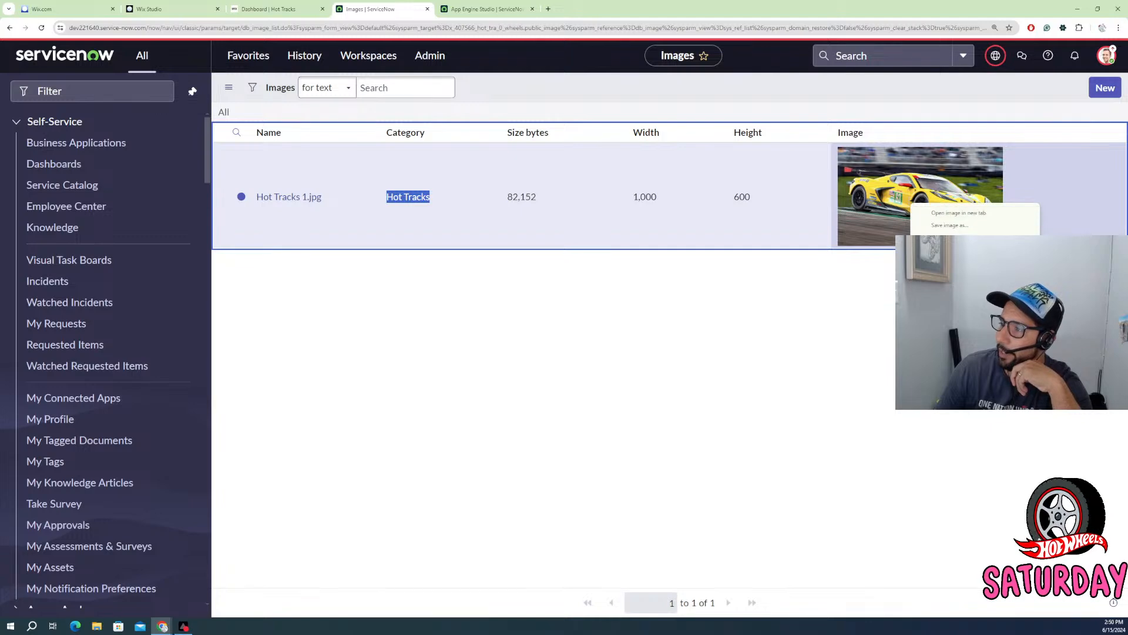
key("Escape")
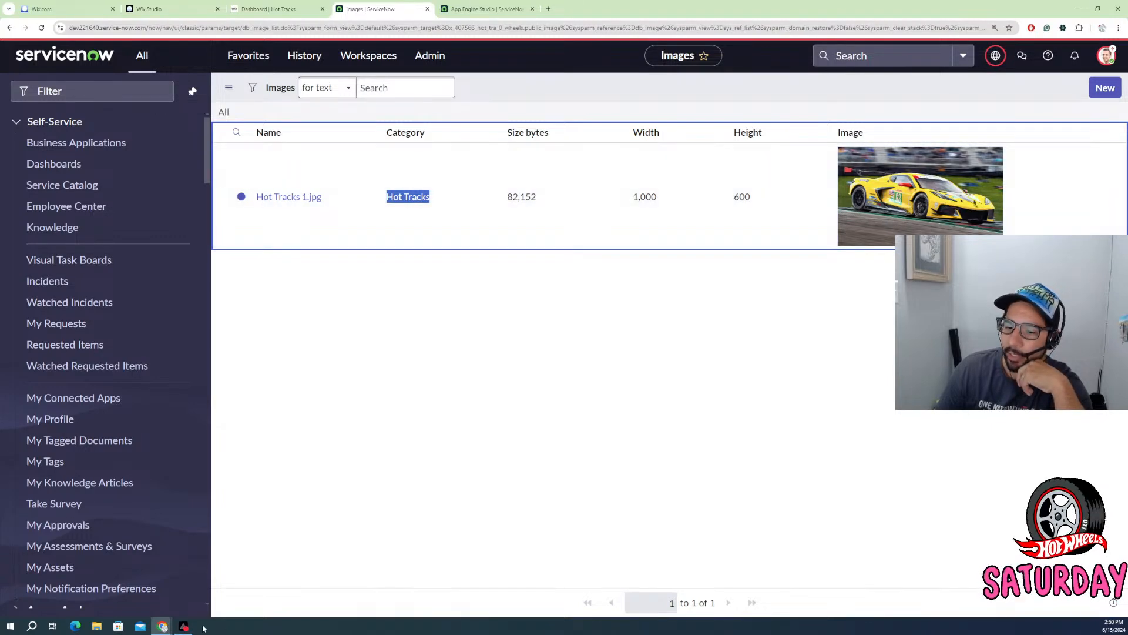
- Load the copied image address in a new incognito tab and compare it with the dashboard's match card
left_click(162, 626)
left_click(199, 588)
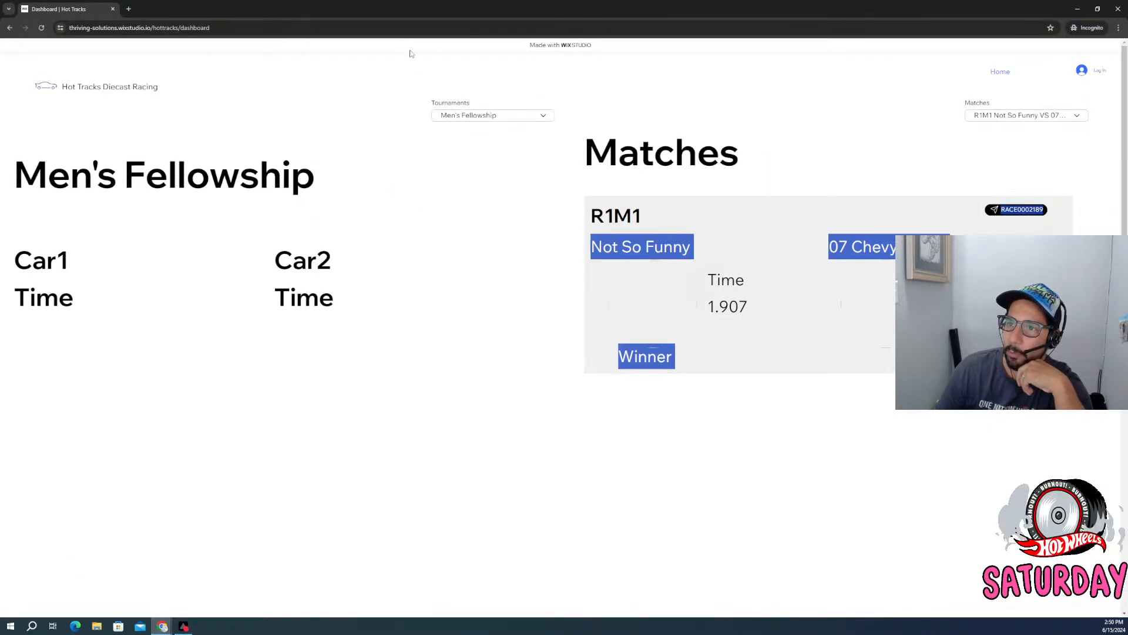
left_click(127, 10)
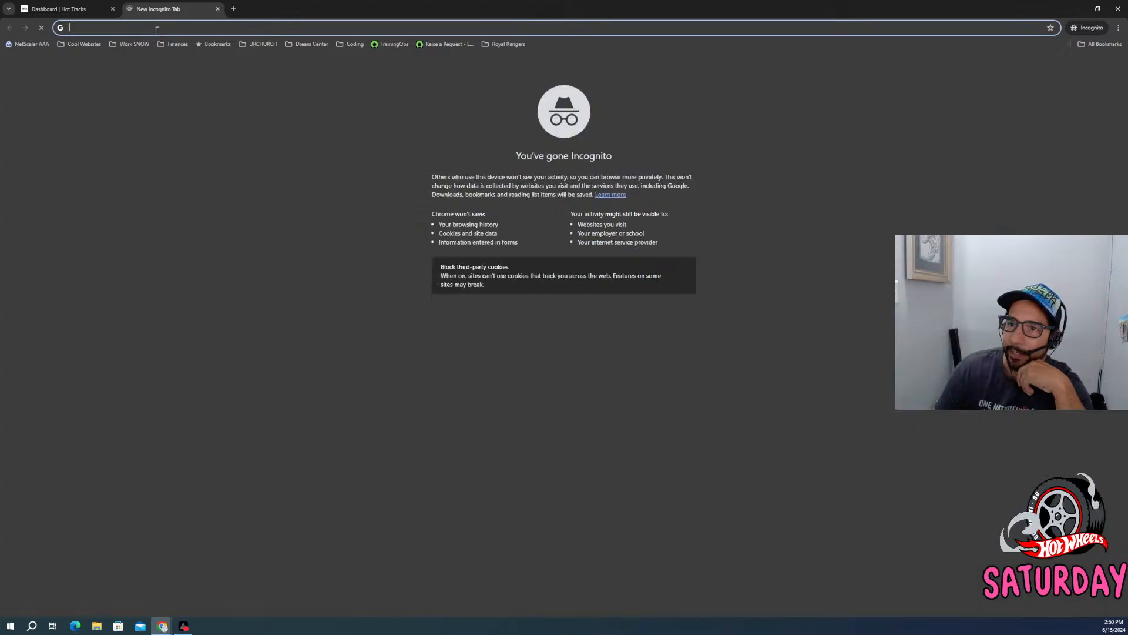
right_click(156, 28)
left_click(207, 114)
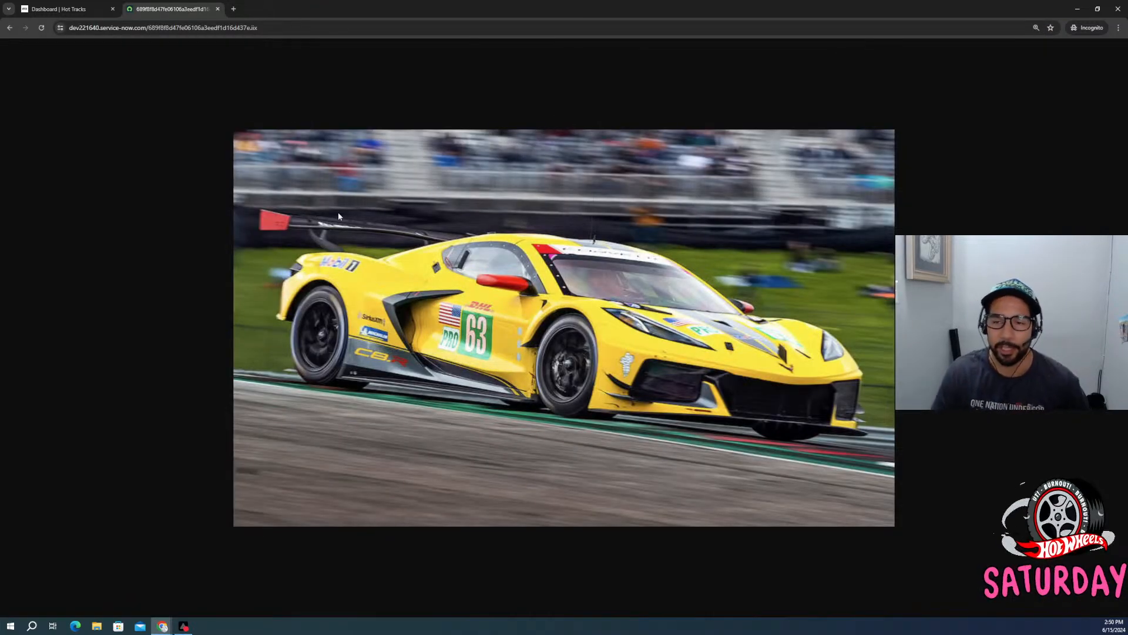
left_click(84, 8)
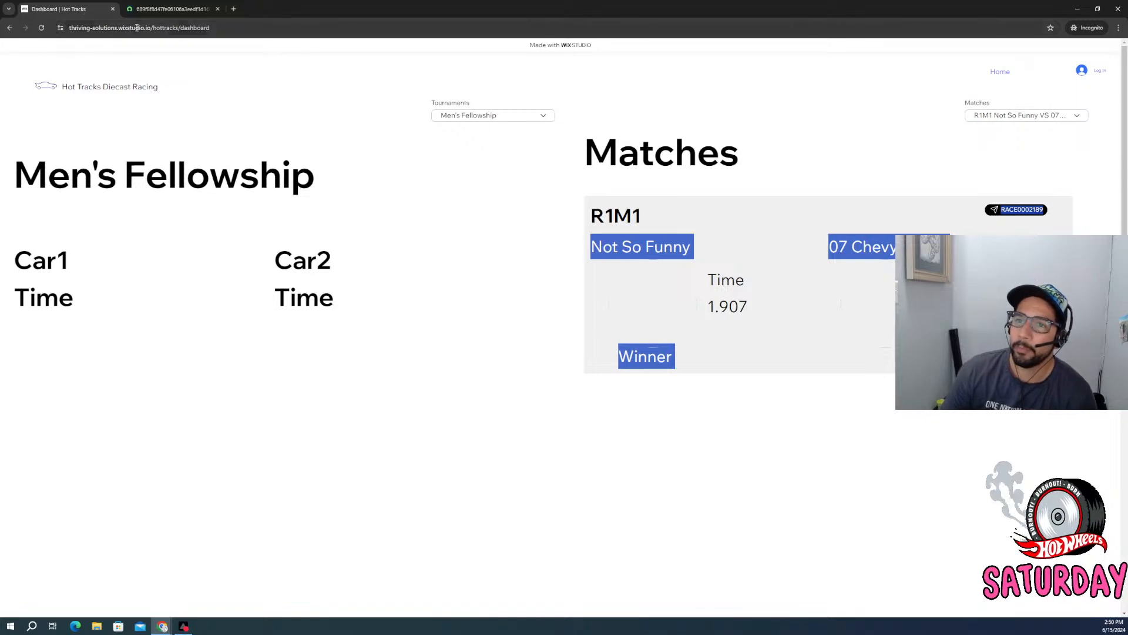
left_click(200, 9)
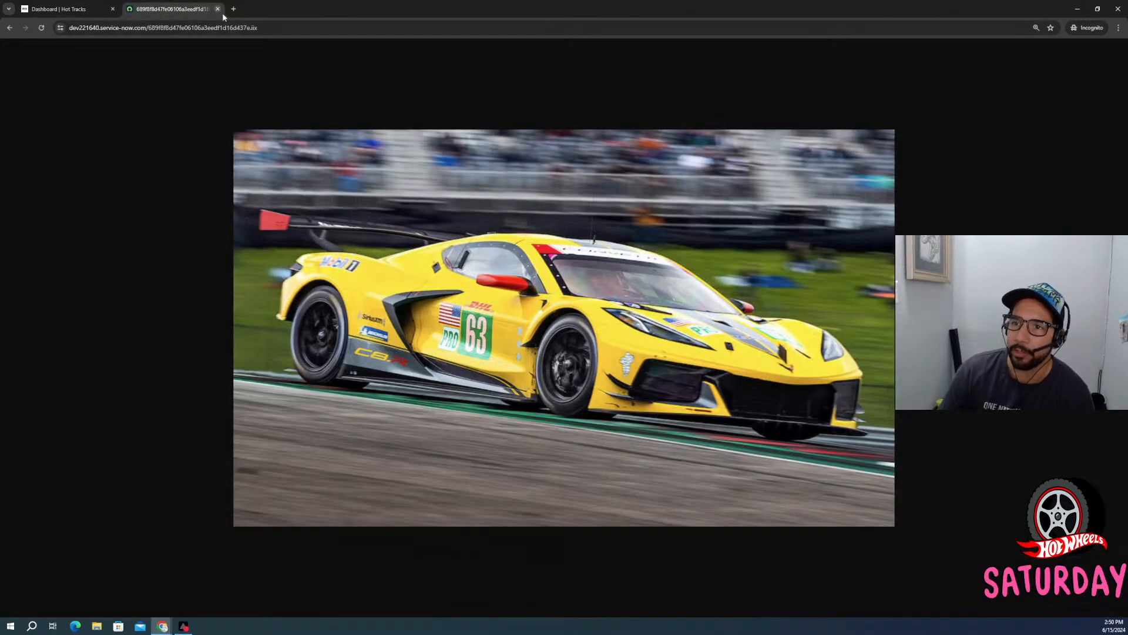
- Return to the regular browser window and bring up the Hot Tracks app in App Engine Studio
left_click(1077, 9)
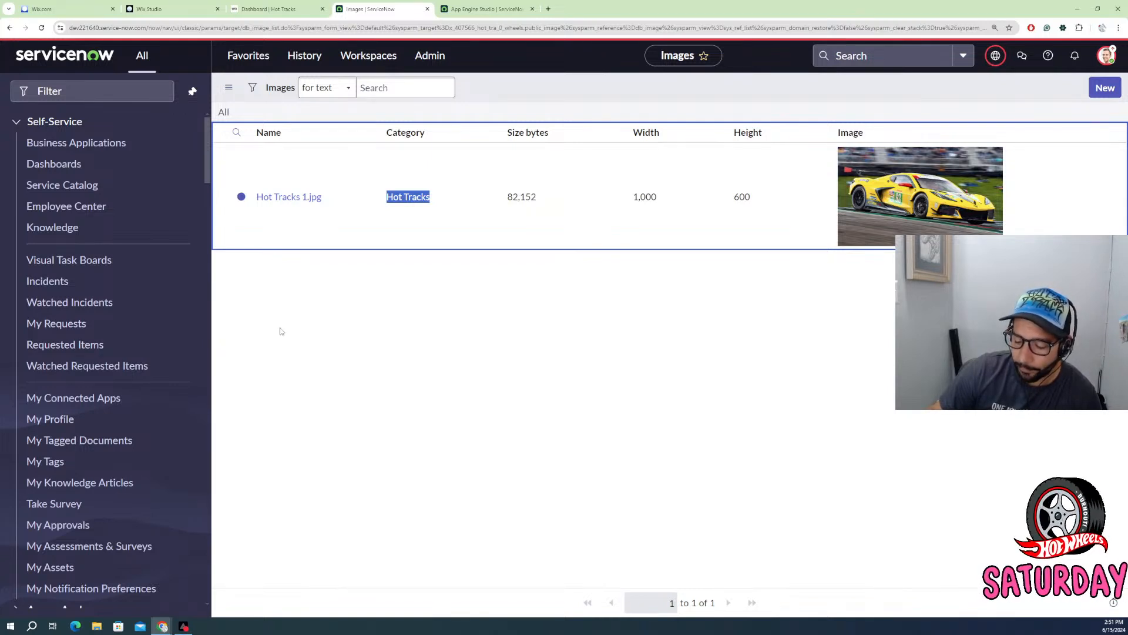
left_click(251, 54)
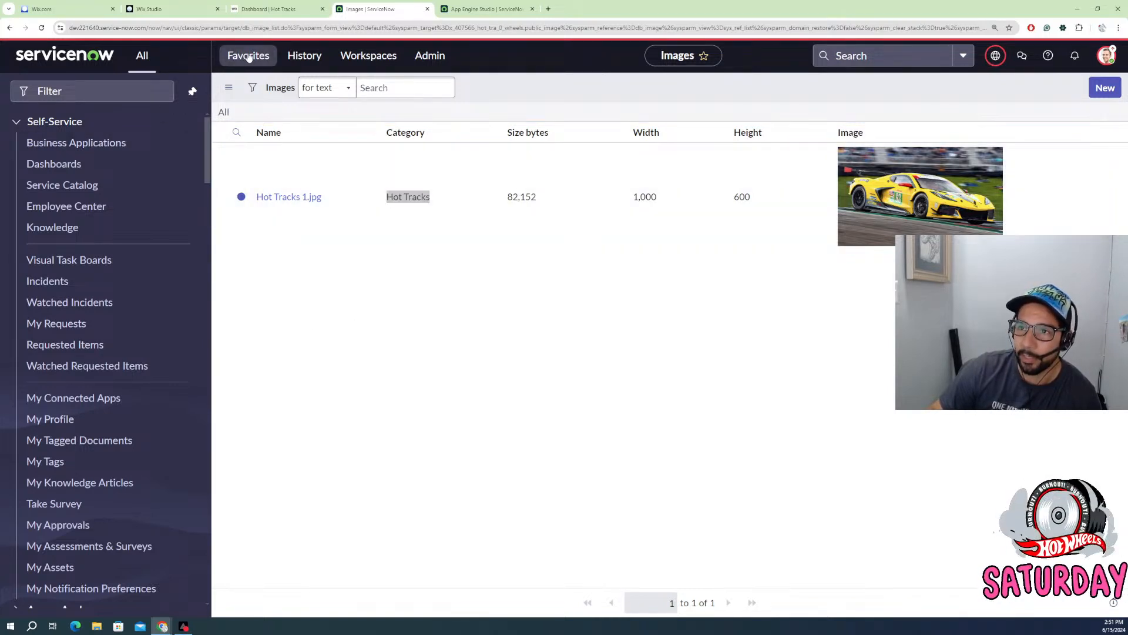
left_click(503, 12)
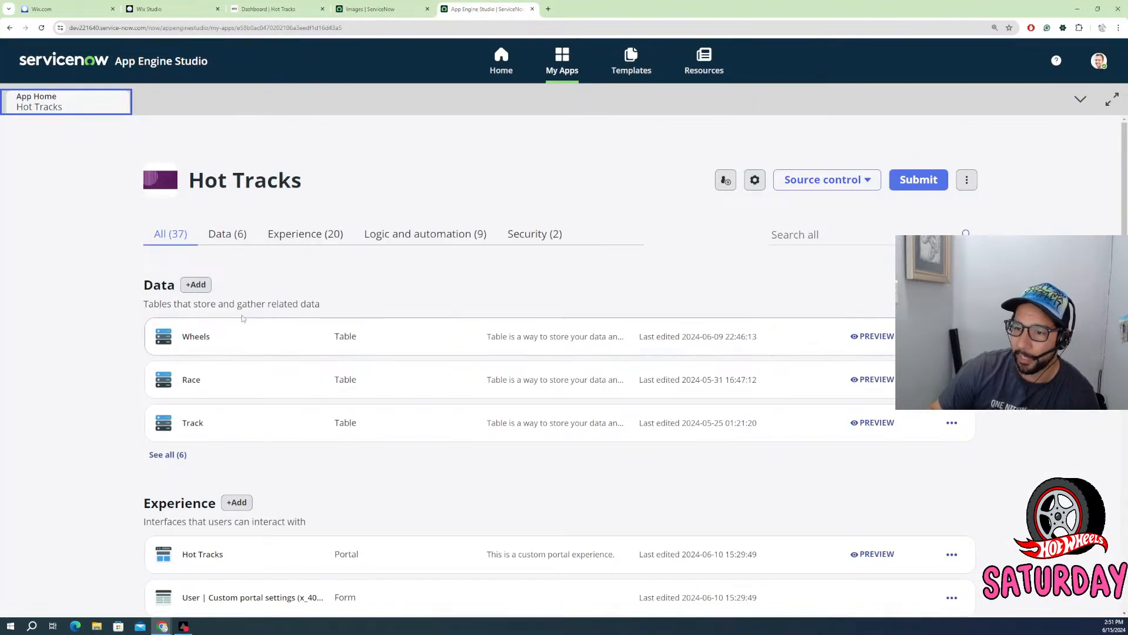
- Open the Wheels table of the Hot Tracks app and bring up its table field definitions
left_click(367, 10)
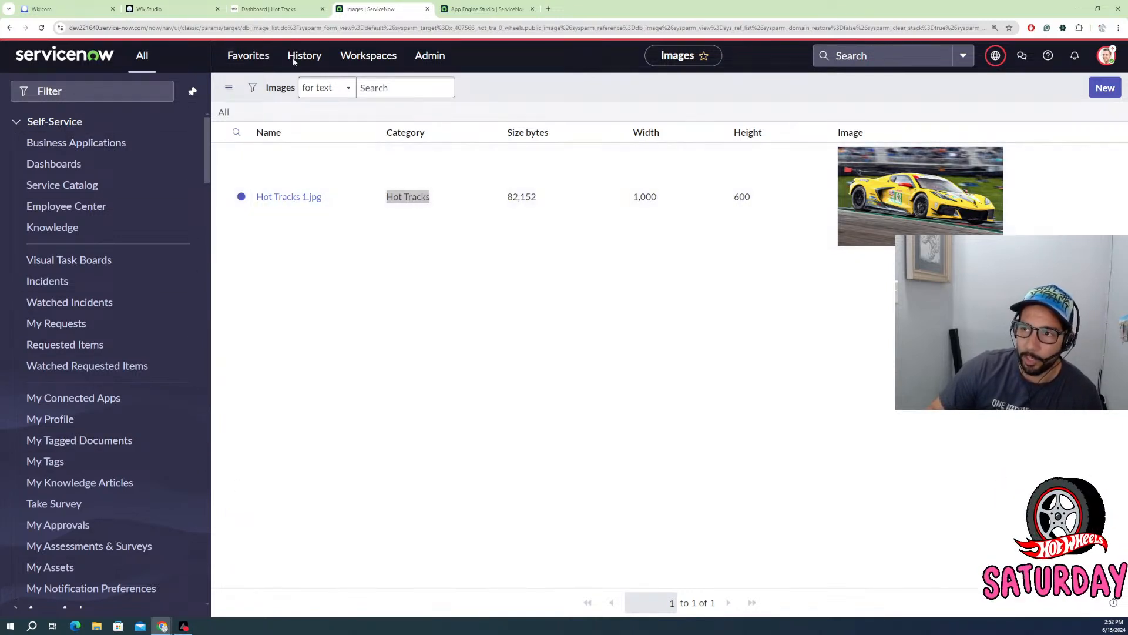
left_click(487, 9)
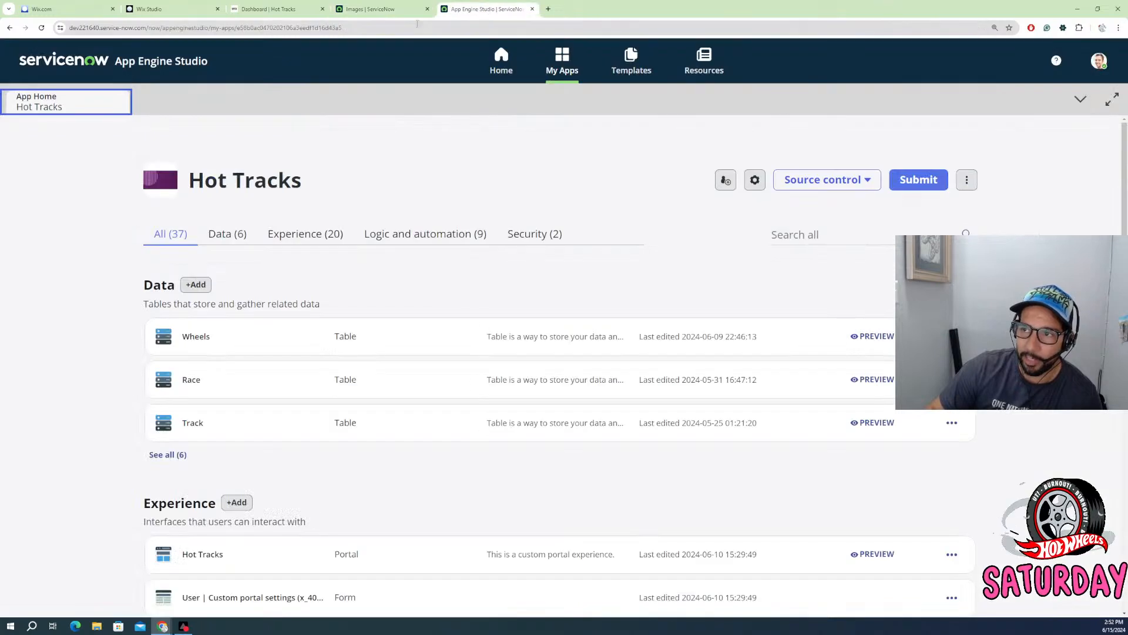
left_click(197, 337)
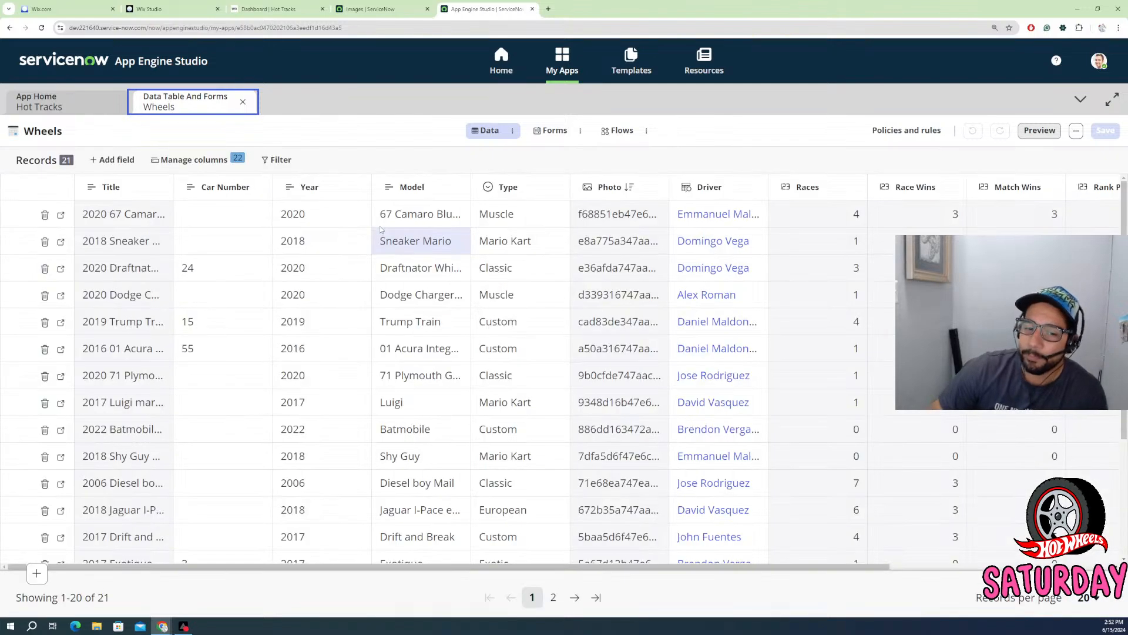
left_click(512, 131)
left_click(539, 185)
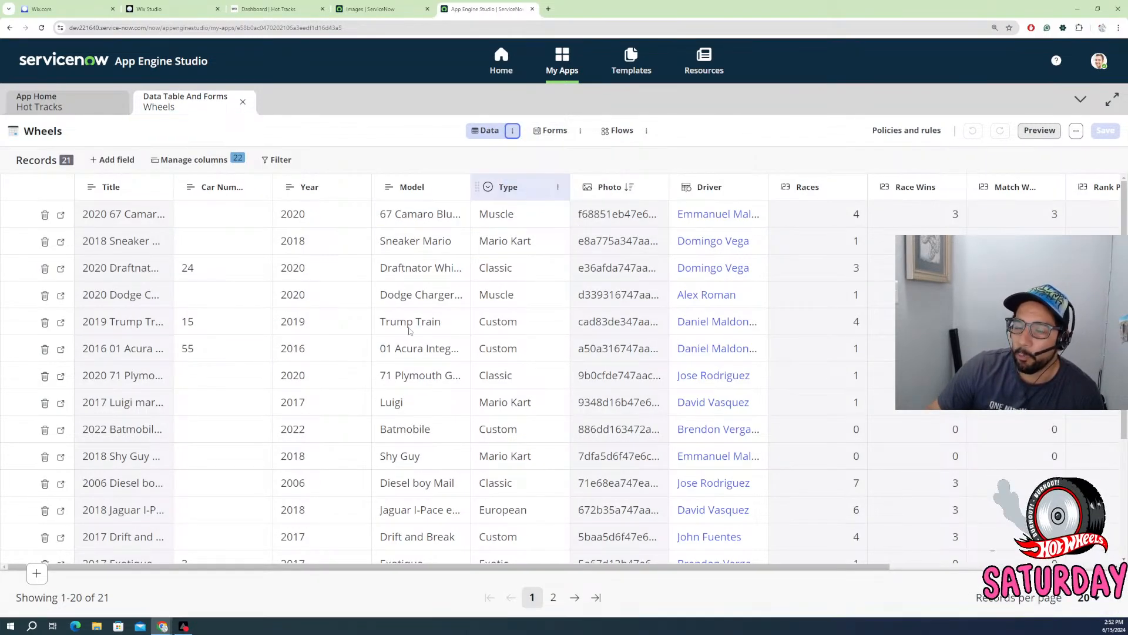
- Examine the Wheels table's fields, comparing the types of the Photo and public image columns
scroll(158, 353, "down", 3)
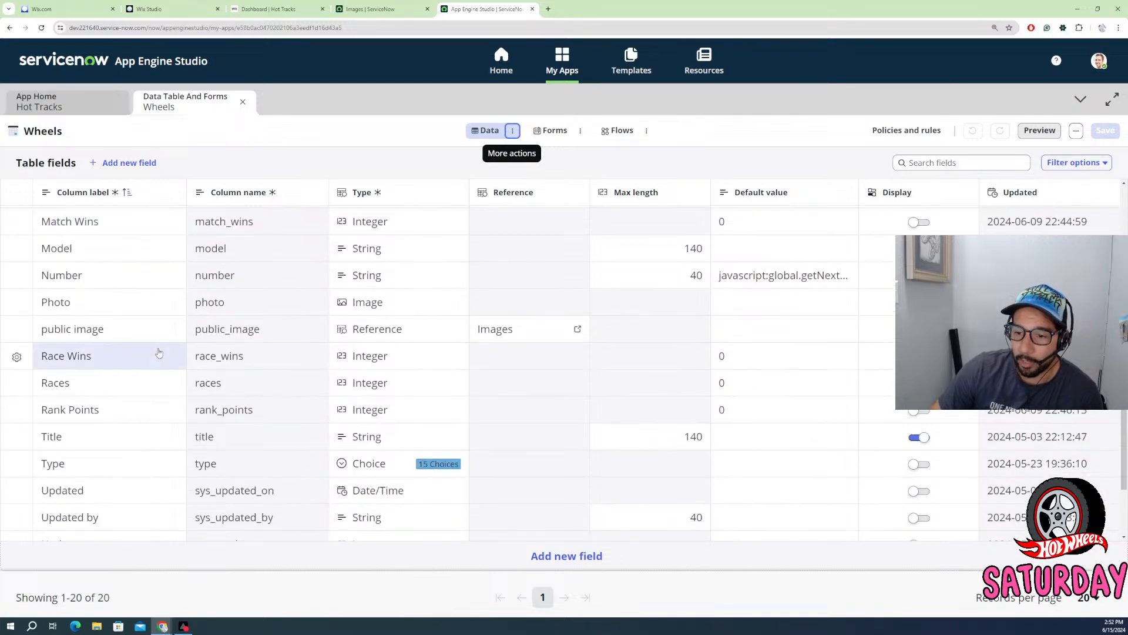
scroll(159, 353, "down", 2)
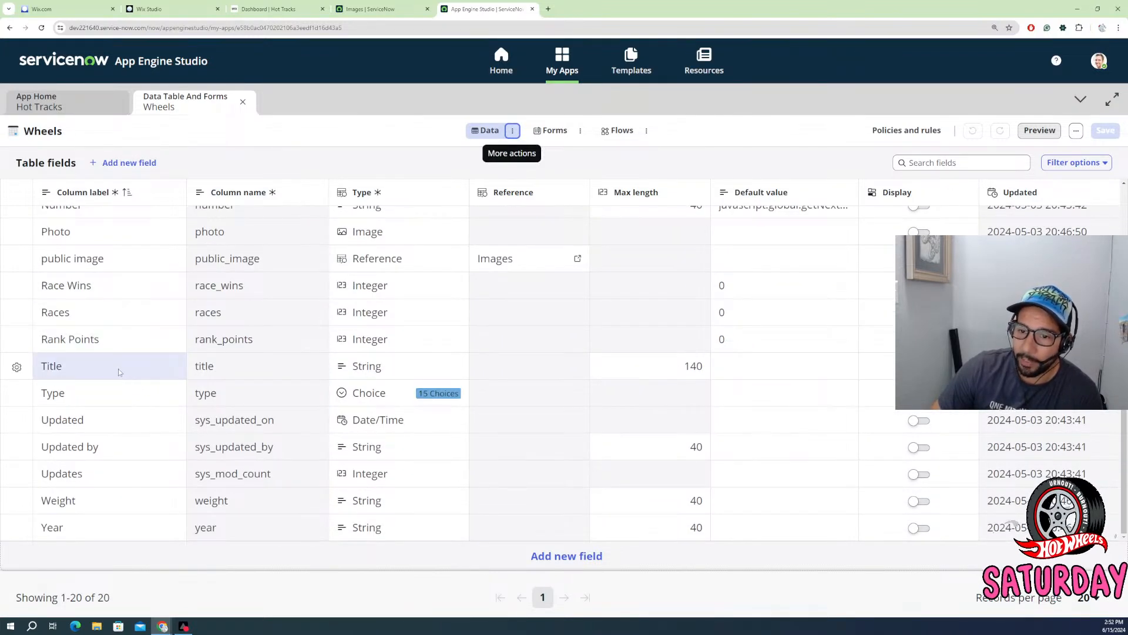
scroll(359, 428, "up", 1)
scroll(359, 428, "up", 4)
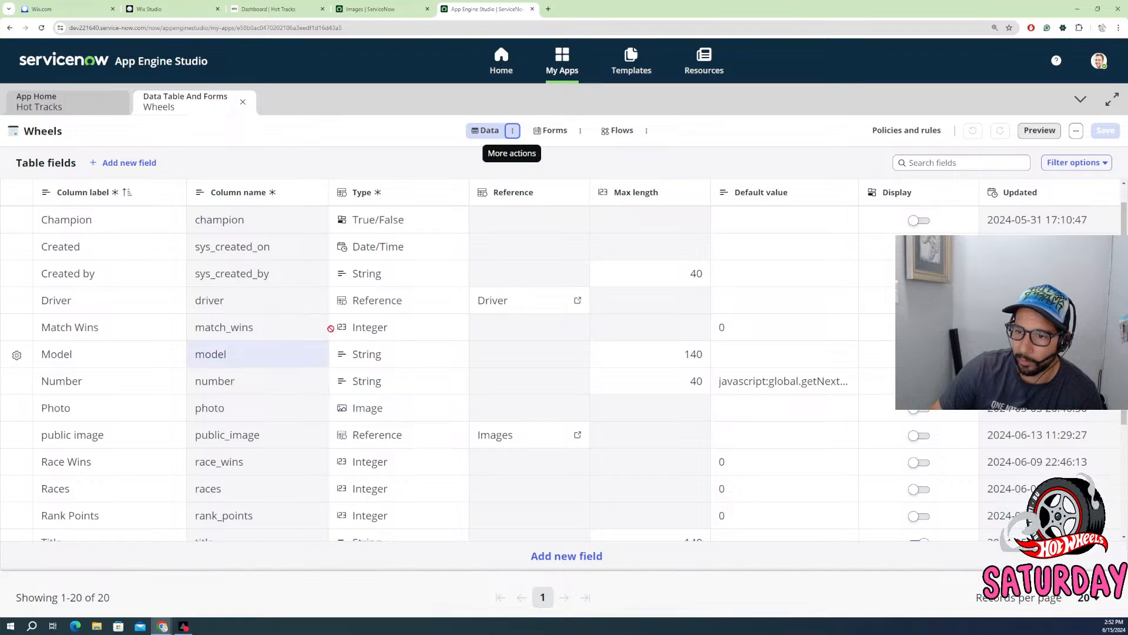
scroll(296, 363, "up", 1)
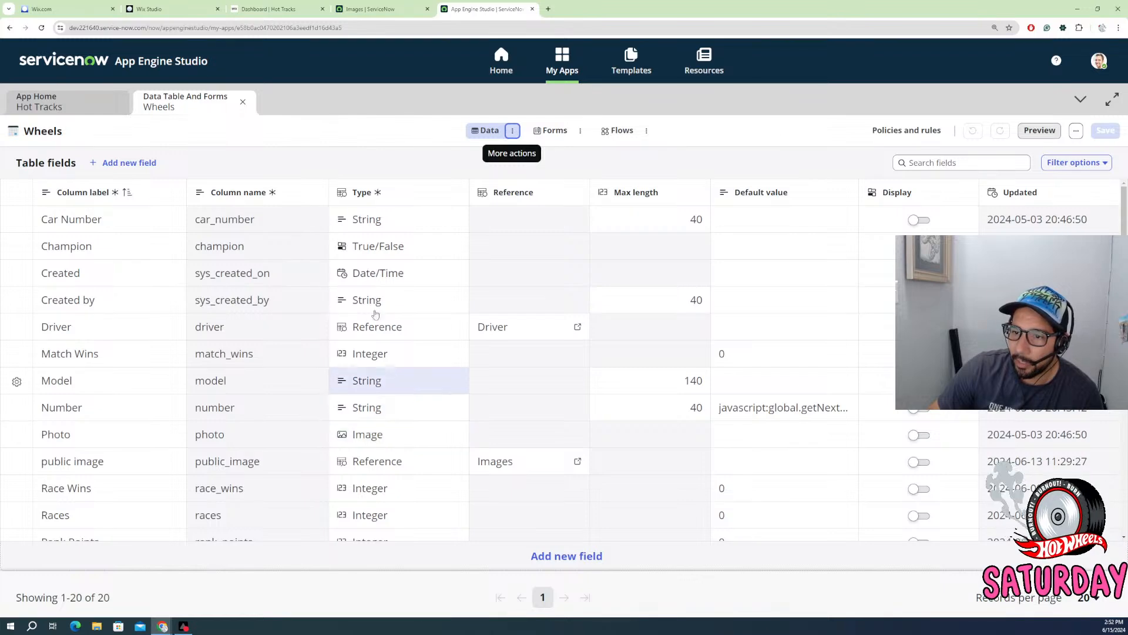
scroll(326, 376, "down", 3)
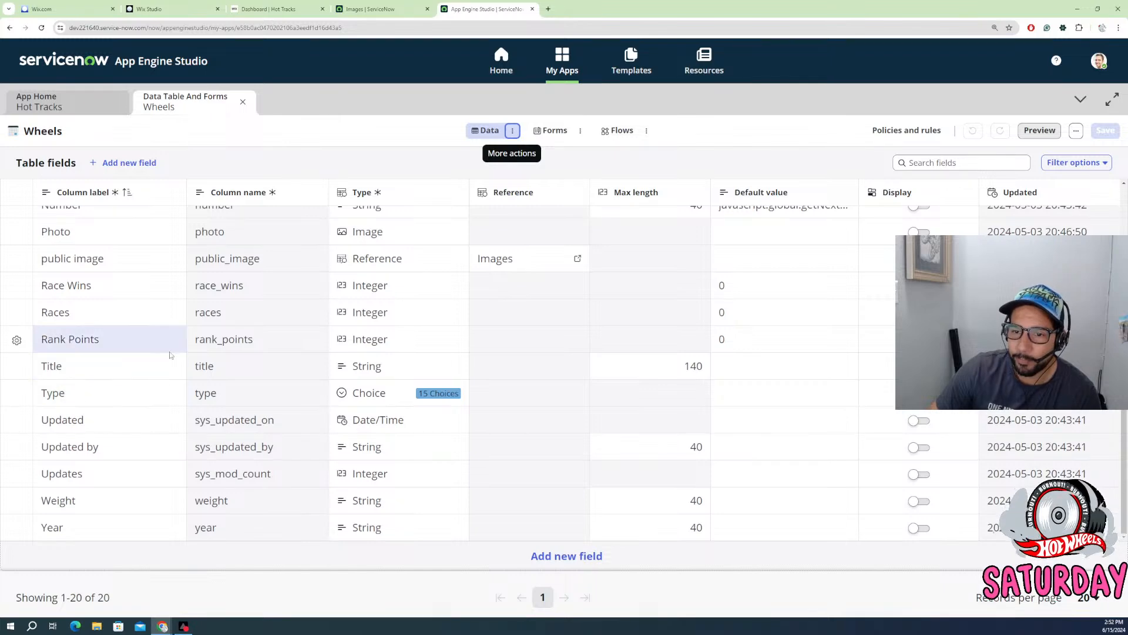
scroll(253, 400, "up", 3)
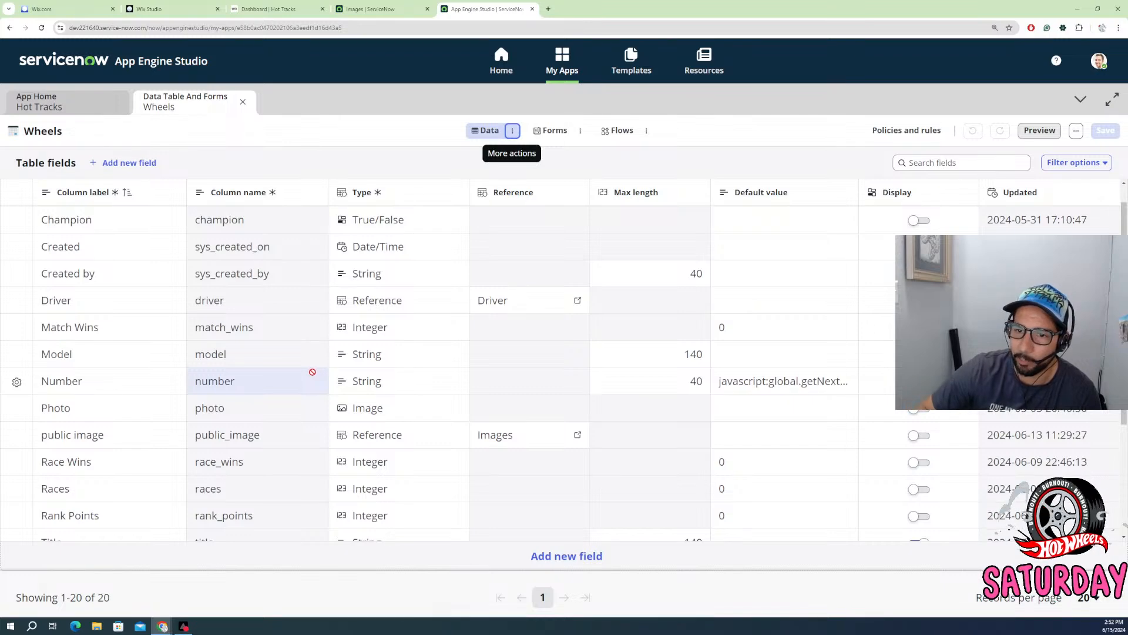
scroll(196, 284, "down", 3)
scroll(196, 285, "up", 4)
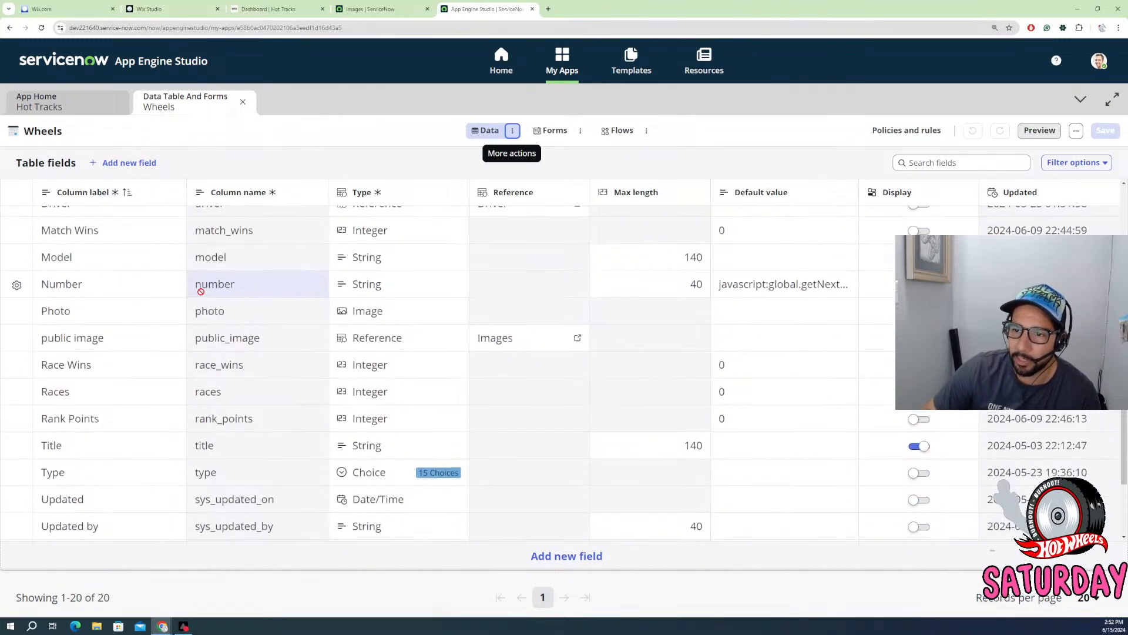
scroll(212, 412, "down", 3)
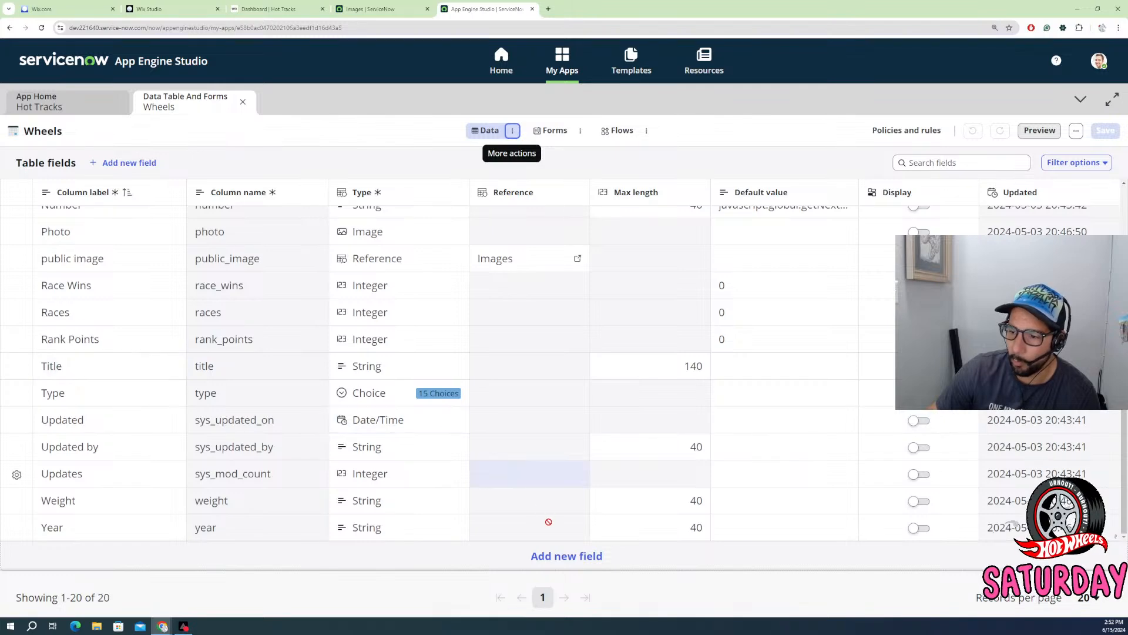
- Add a new field labelled Image URL to the Wheels table
left_click(545, 555)
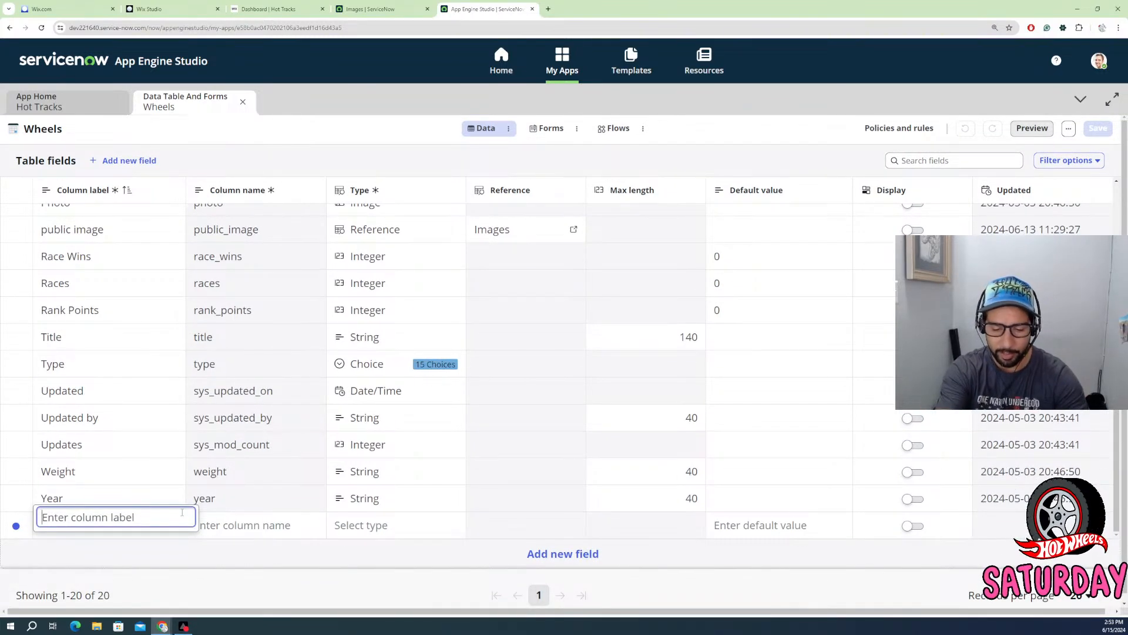
type("Image")
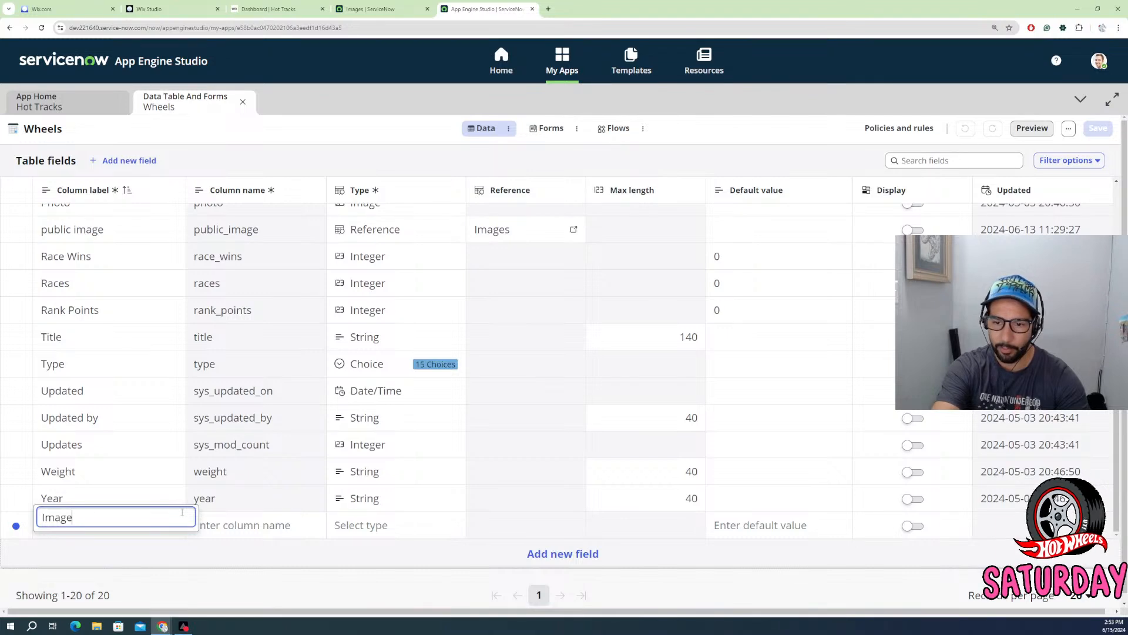
type(" UR")
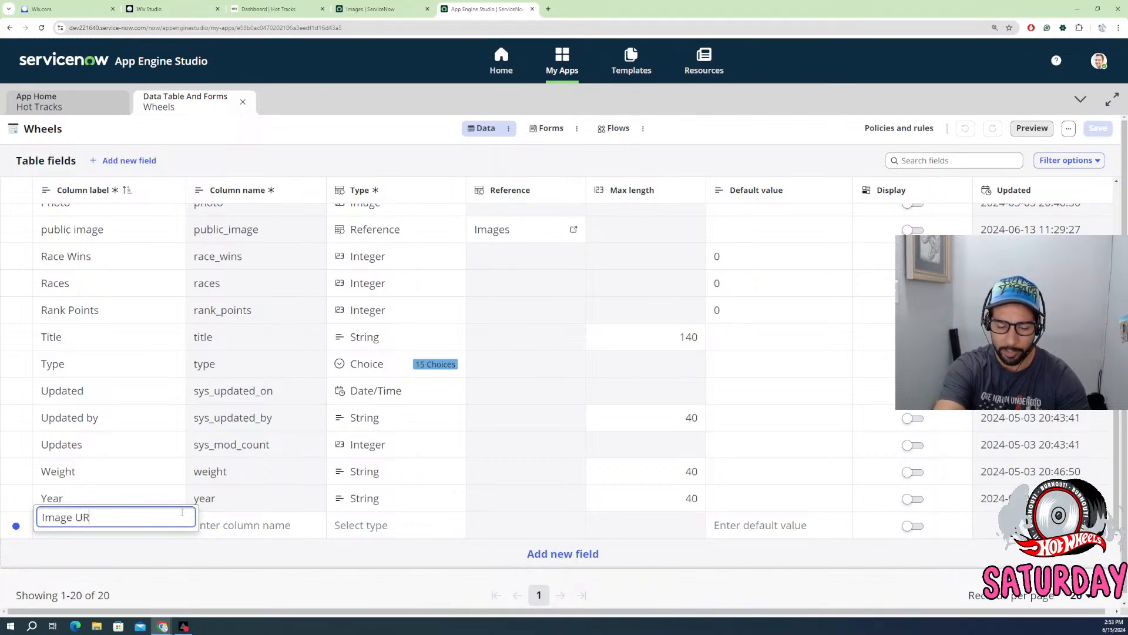
type("L")
key("Tab")
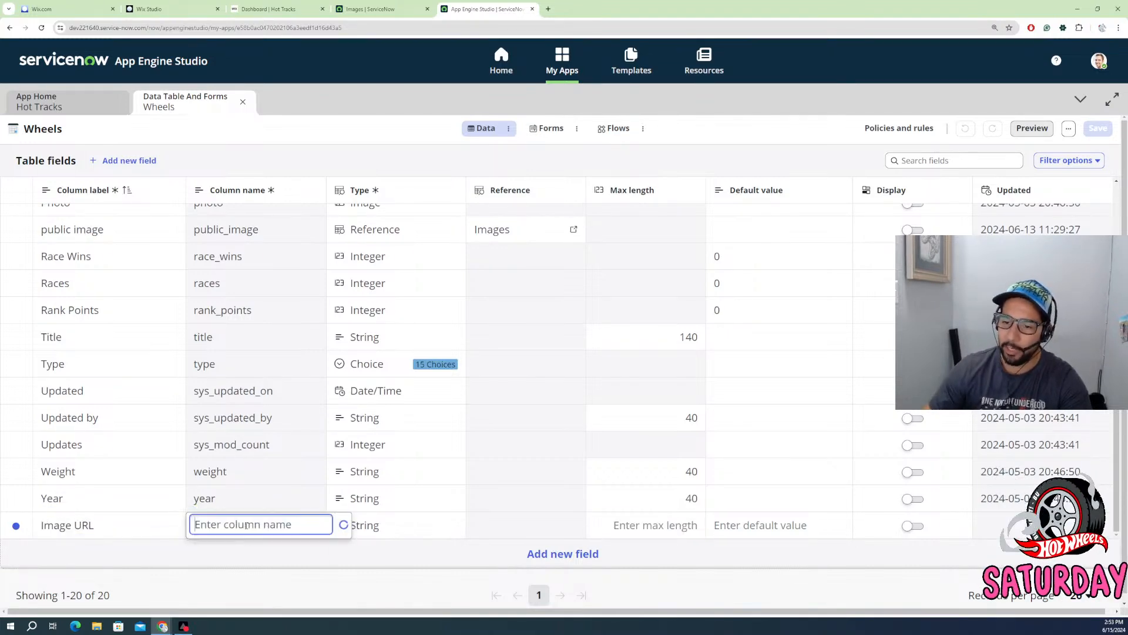
- Set the Image URL field's maximum length to 240, save the Wheels table and check the field in the list
left_click(682, 525)
left_click(681, 525)
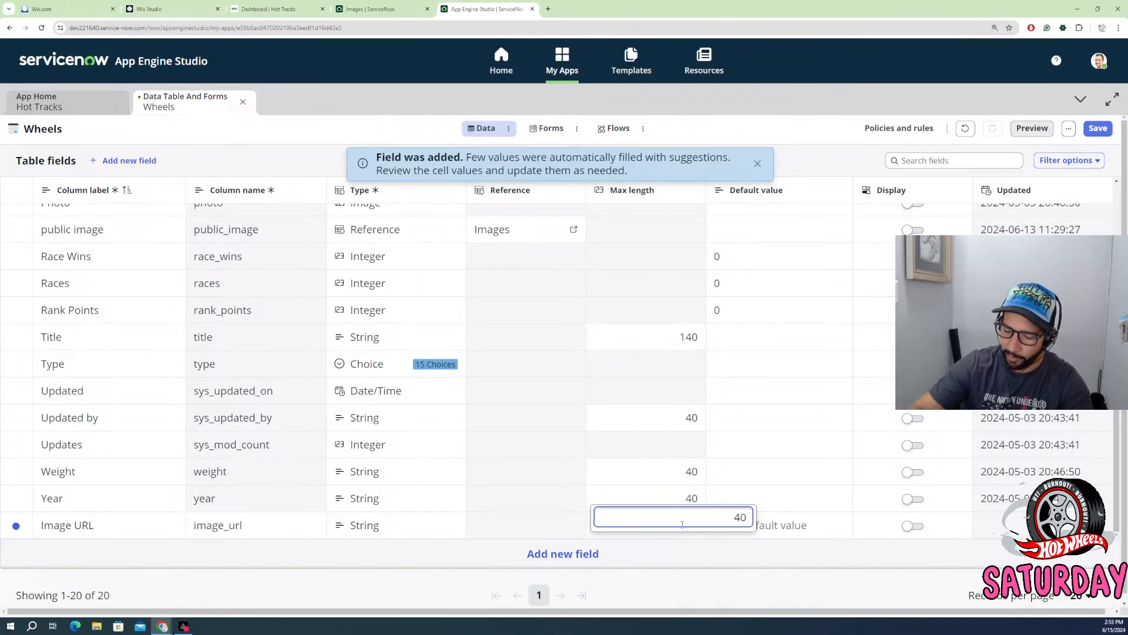
left_click(672, 555)
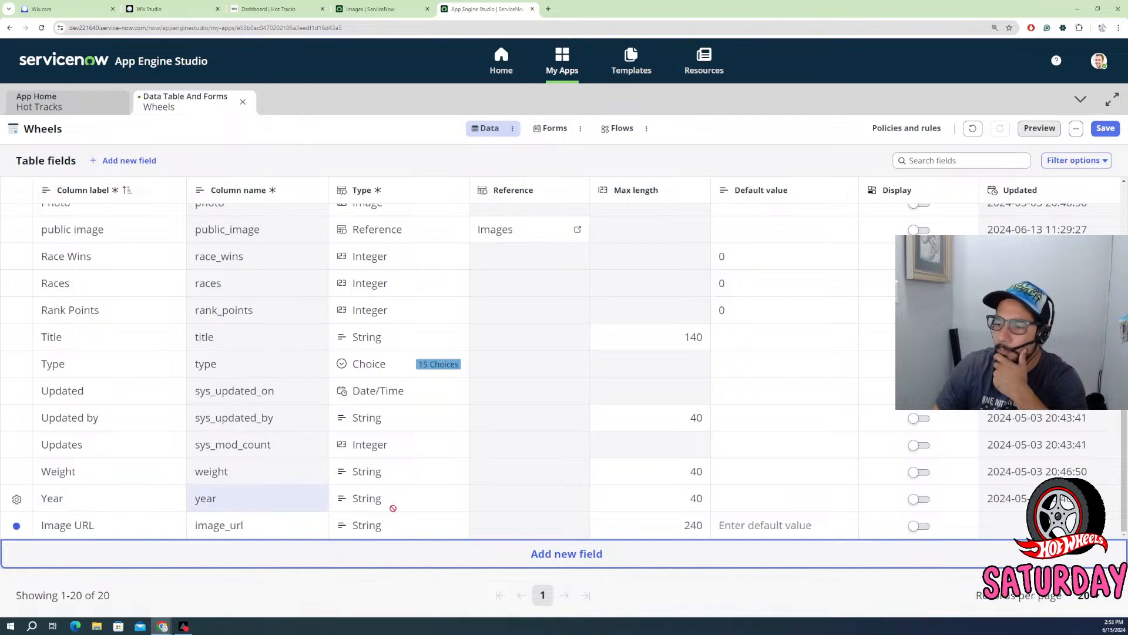
left_click(1105, 128)
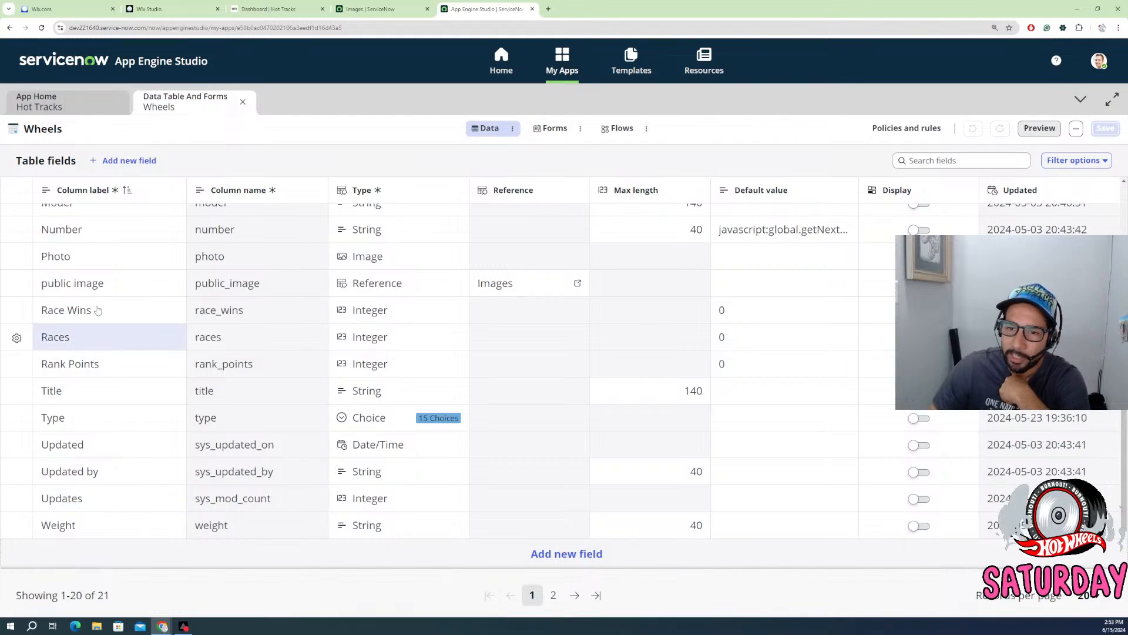
scroll(97, 324, "up", 2)
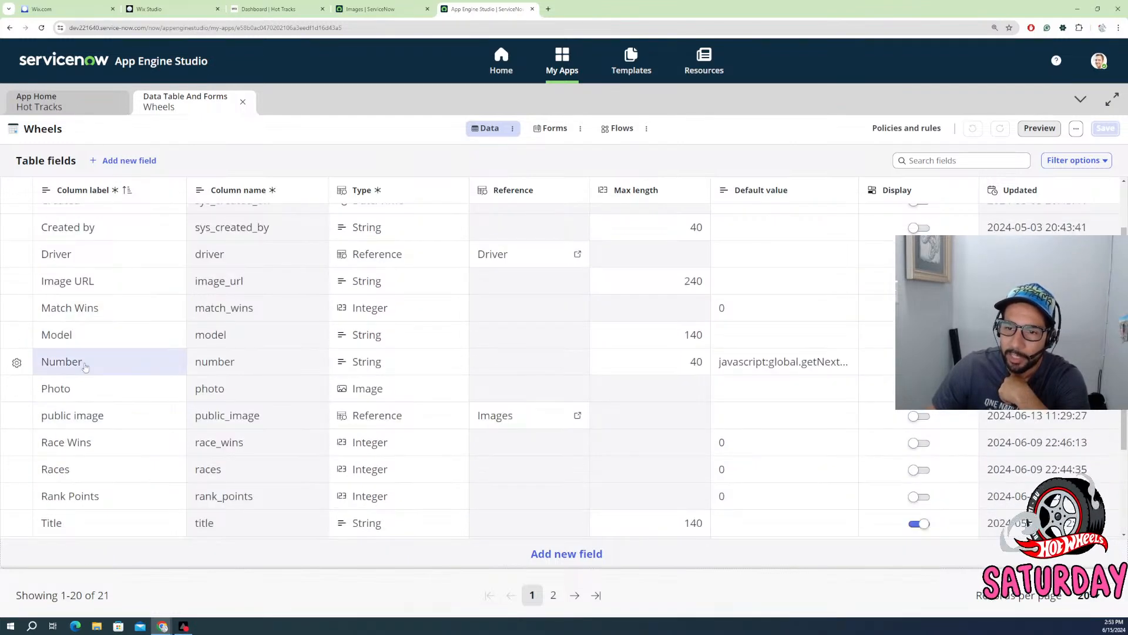
scroll(94, 335, "up", 1)
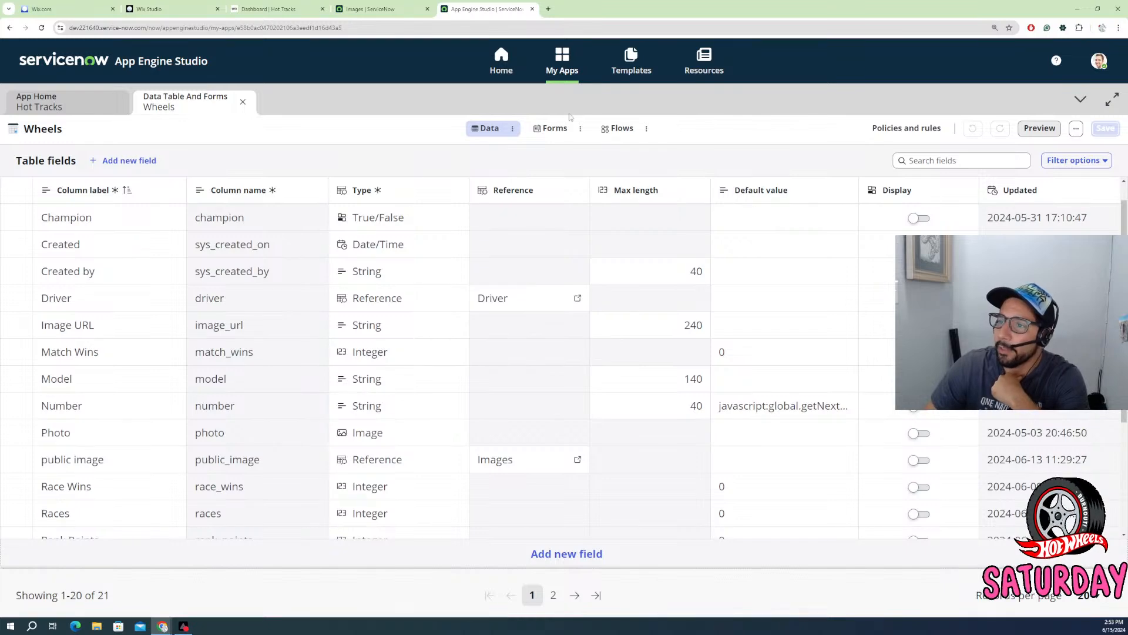
- Create a new automation flow from scratch named Link Photo To URL in the Hot Tracks app
left_click(105, 108)
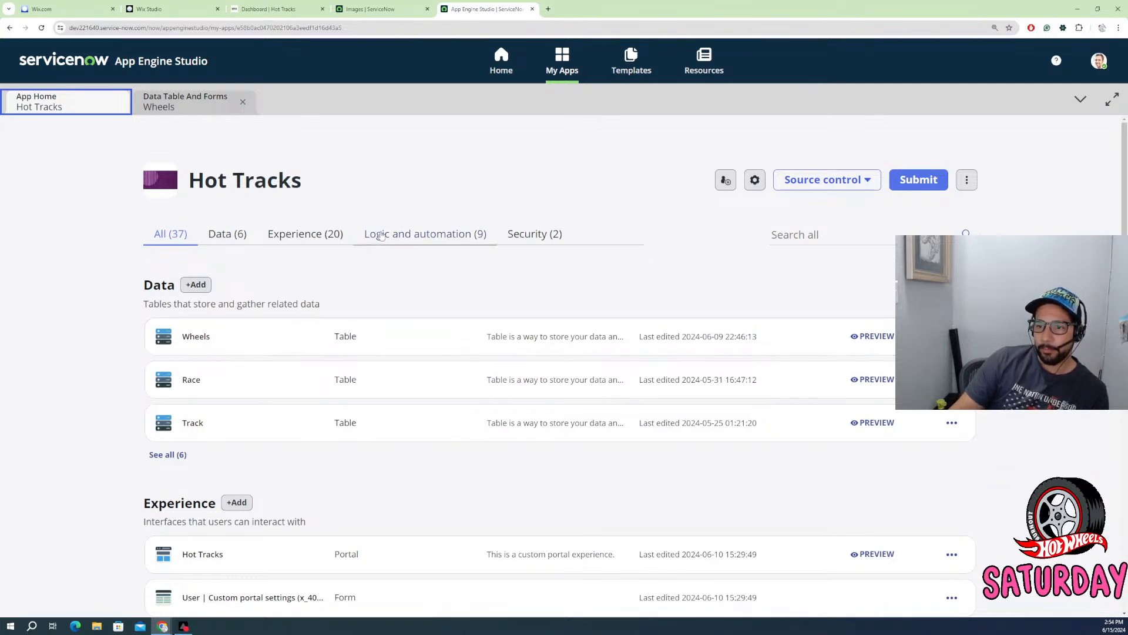
left_click(431, 238)
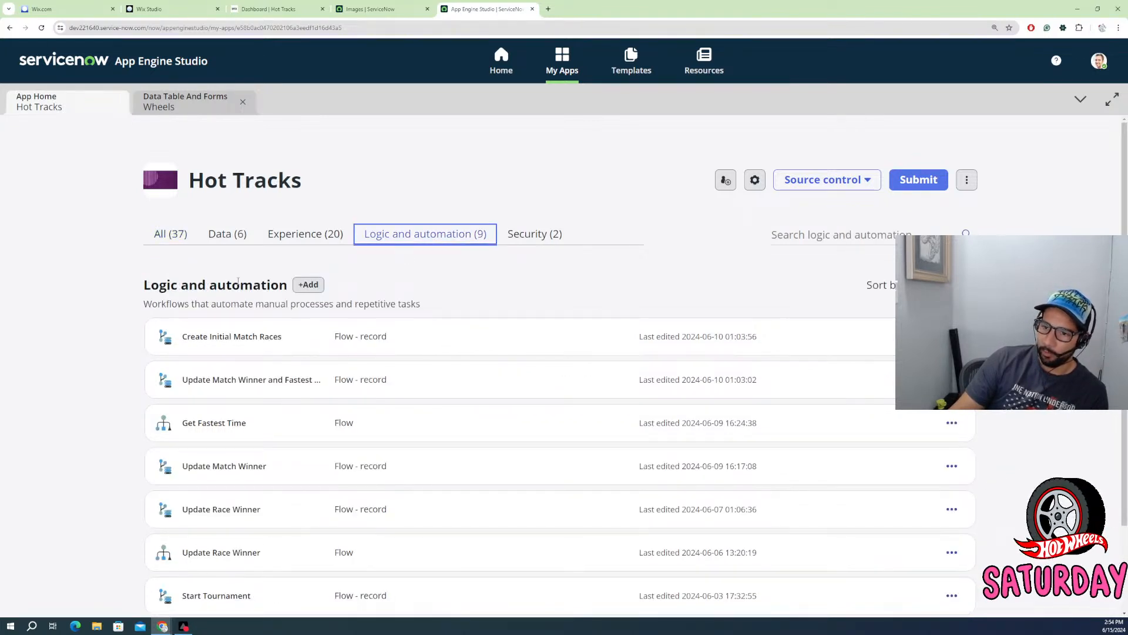
left_click(310, 286)
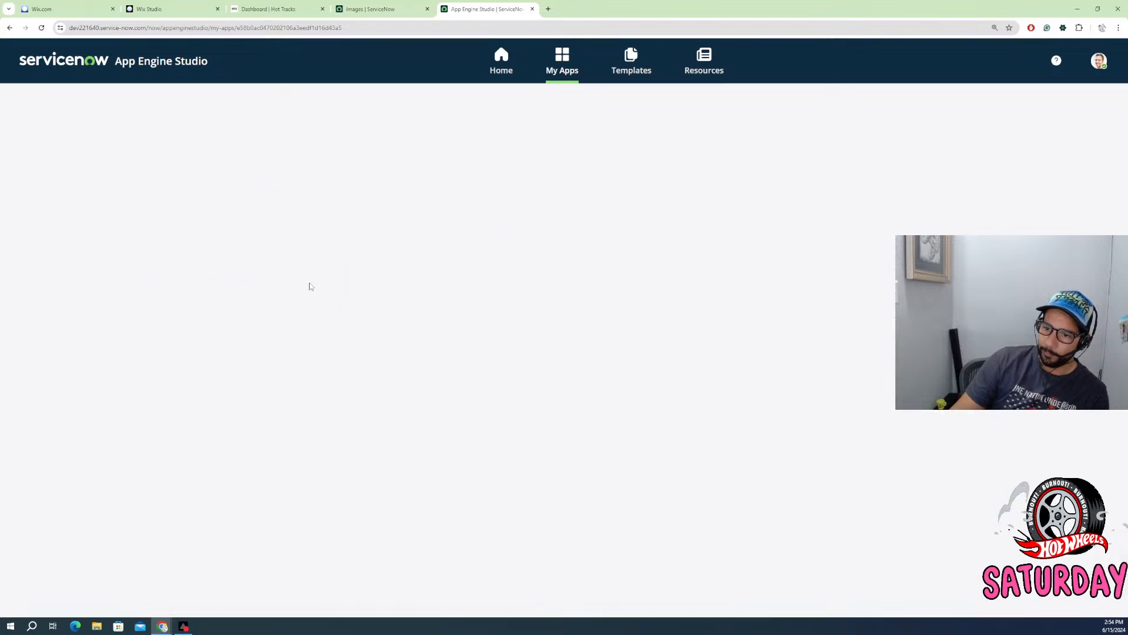
left_click(289, 362)
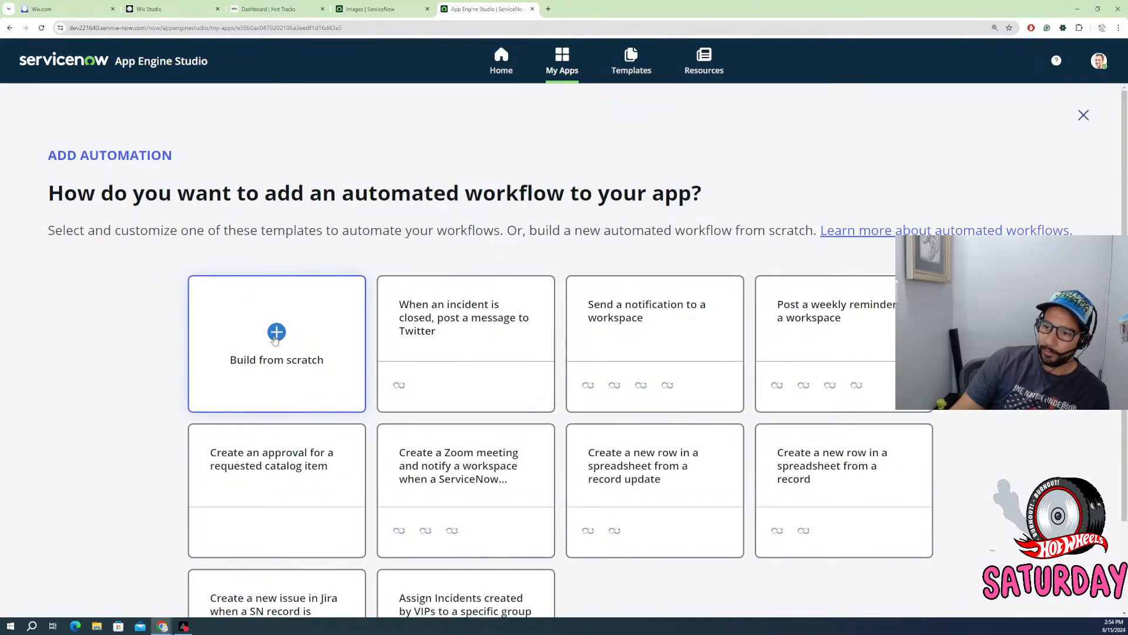
left_click(274, 340)
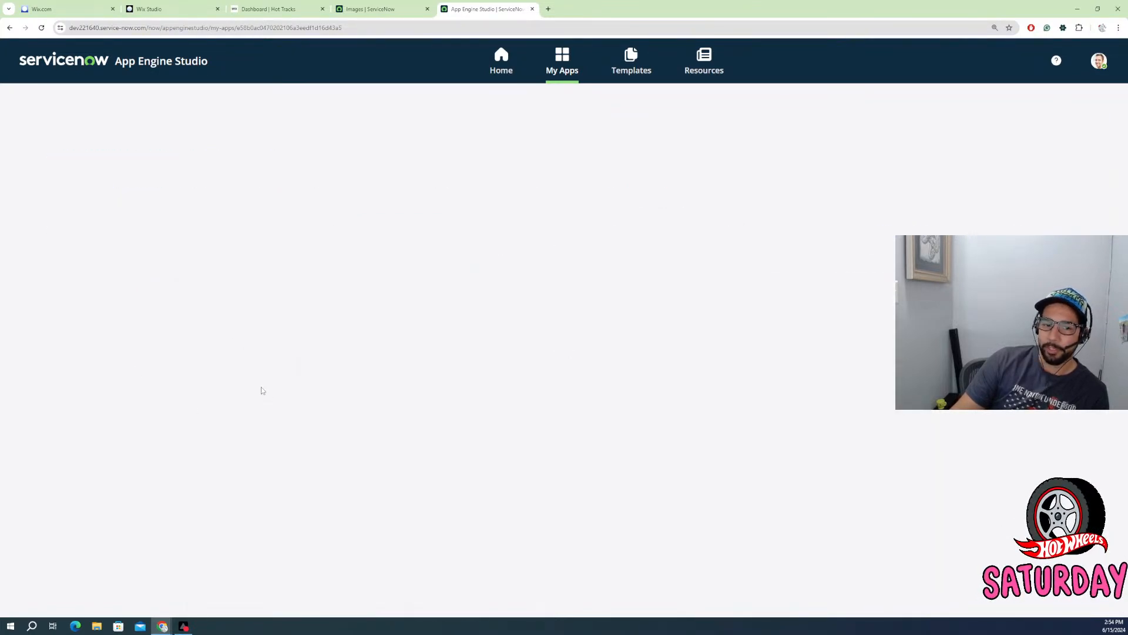
left_click(271, 328)
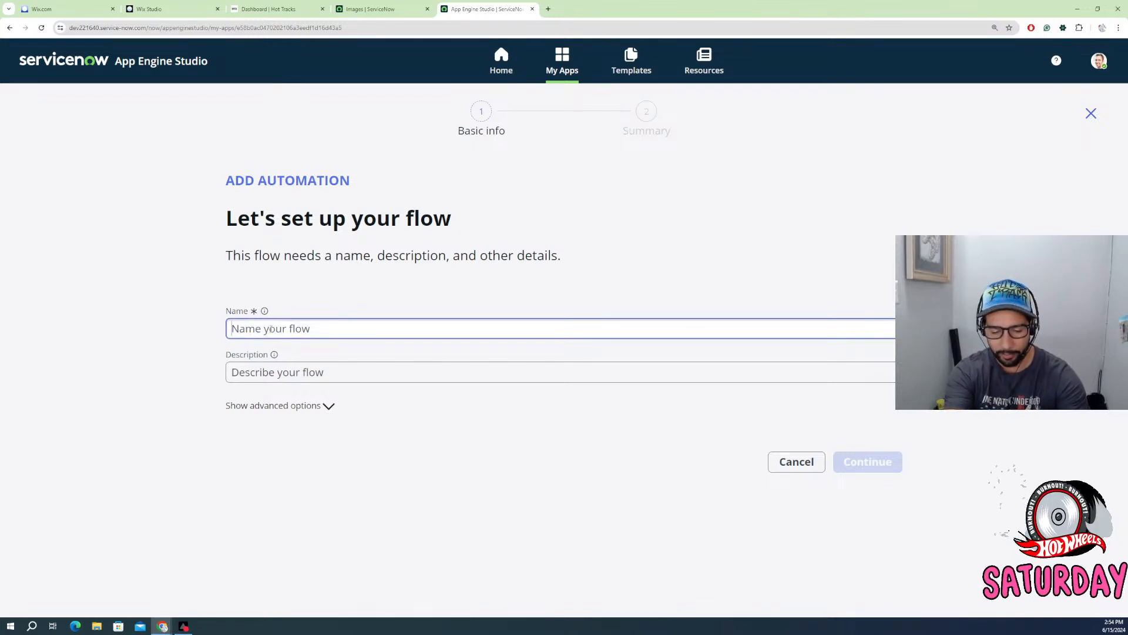
type("Link Photo To")
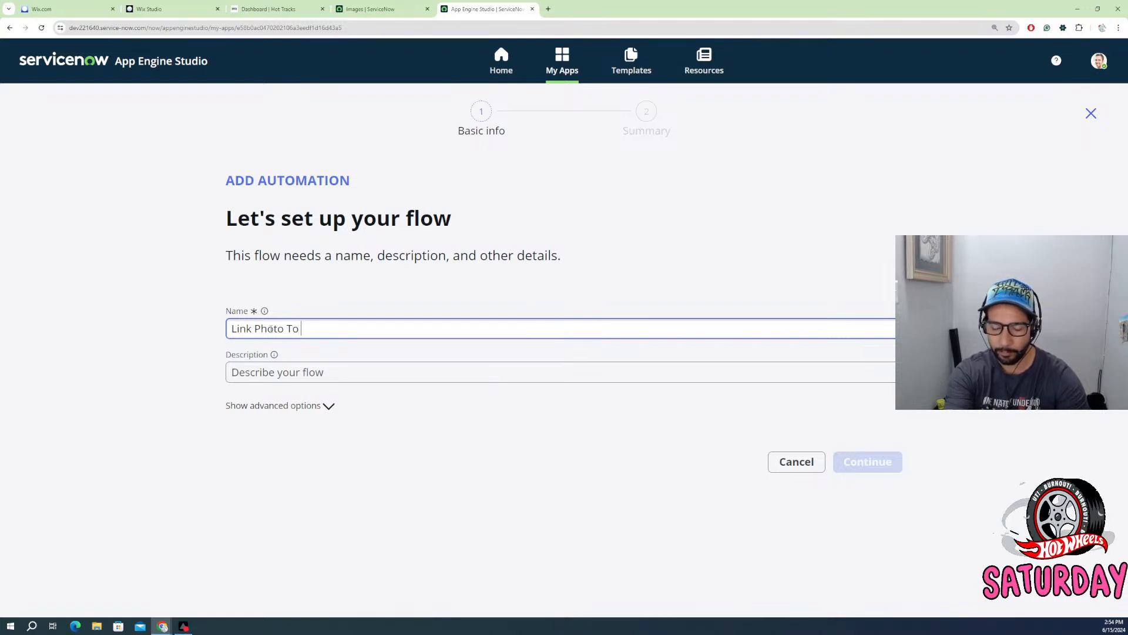
type("URL")
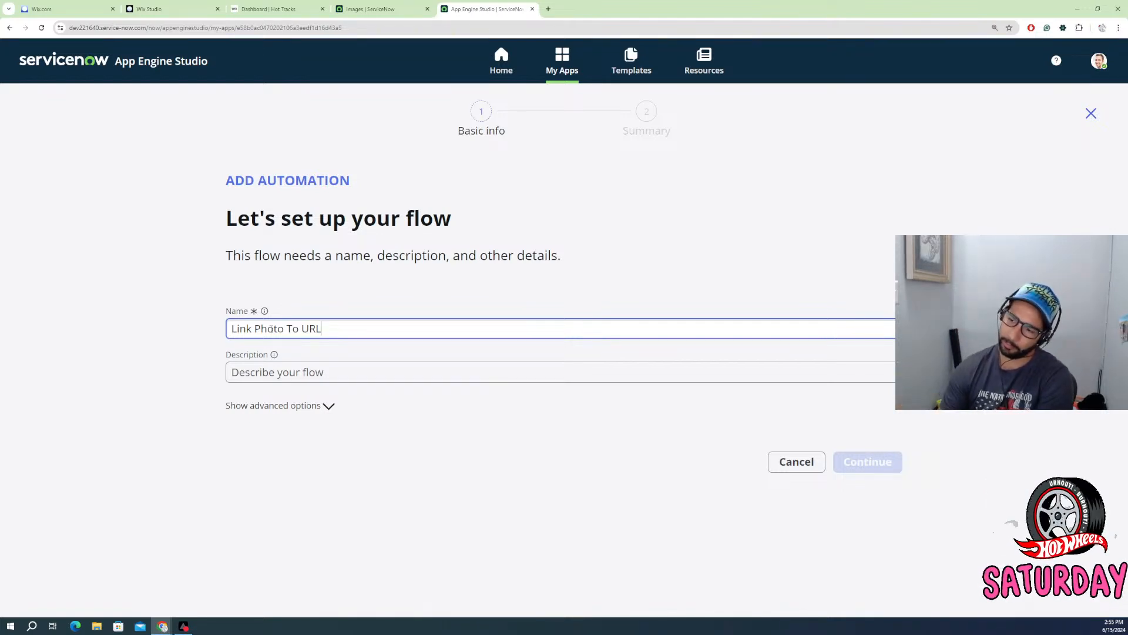
left_click(531, 460)
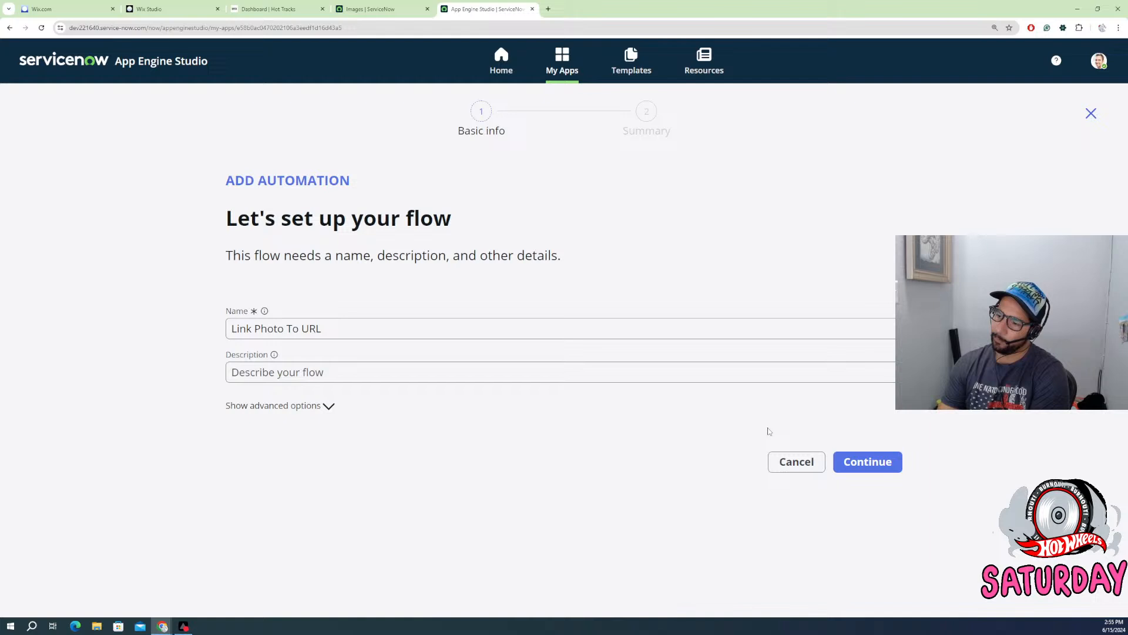
left_click(852, 467)
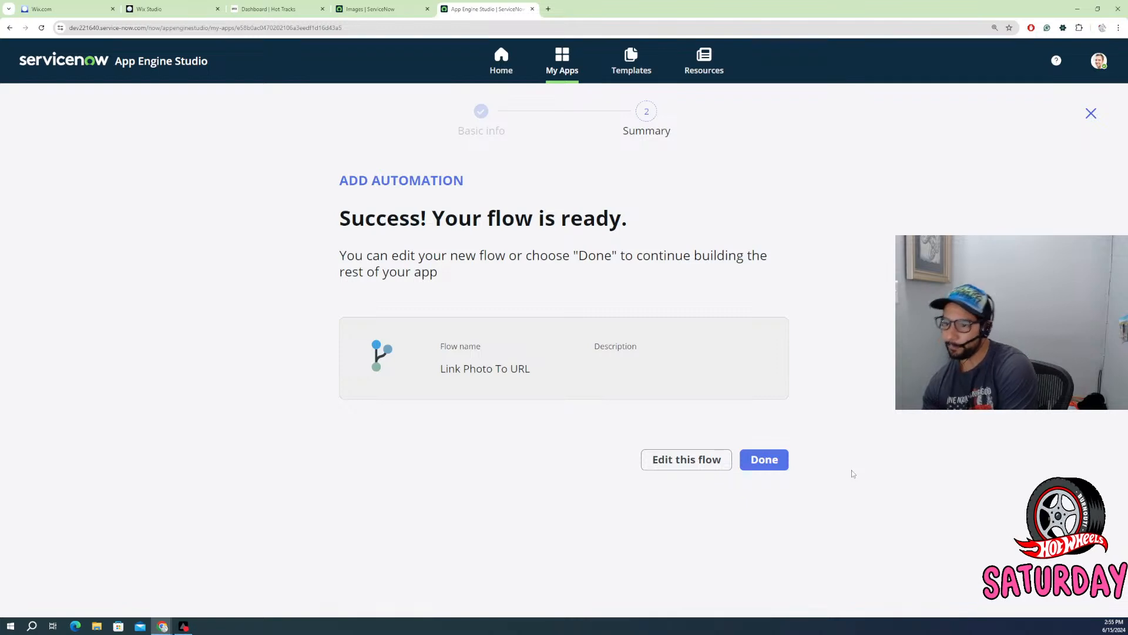
- Open the Link Photo To URL flow for editing and add a Created or Updated trigger on the Wheels table
left_click(698, 469)
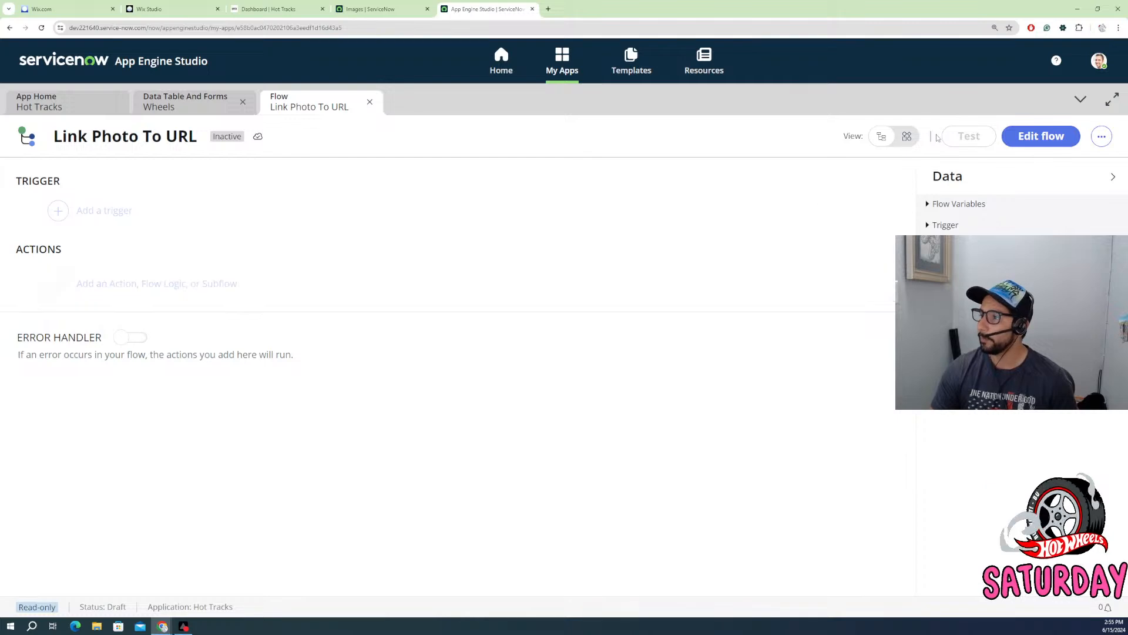
left_click(1027, 141)
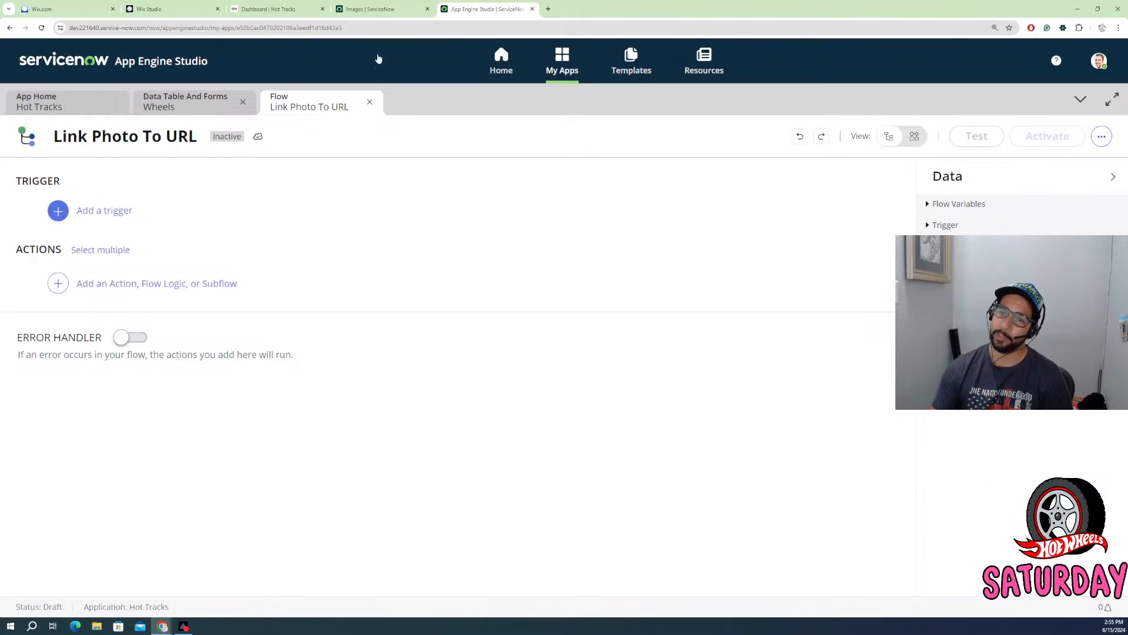
left_click(104, 211)
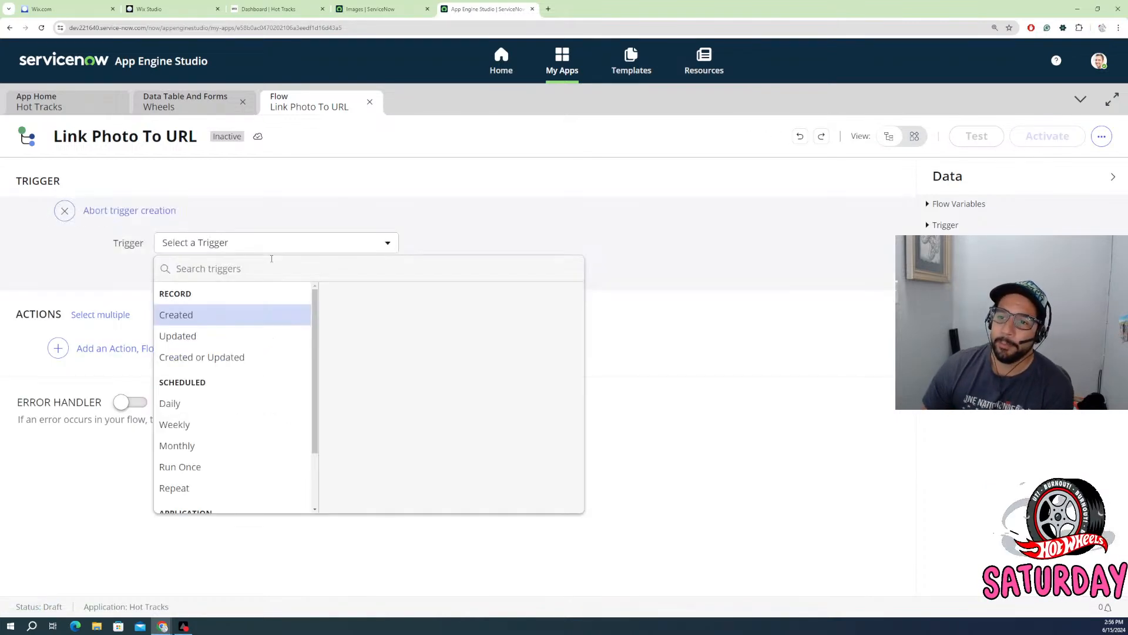
left_click(199, 359)
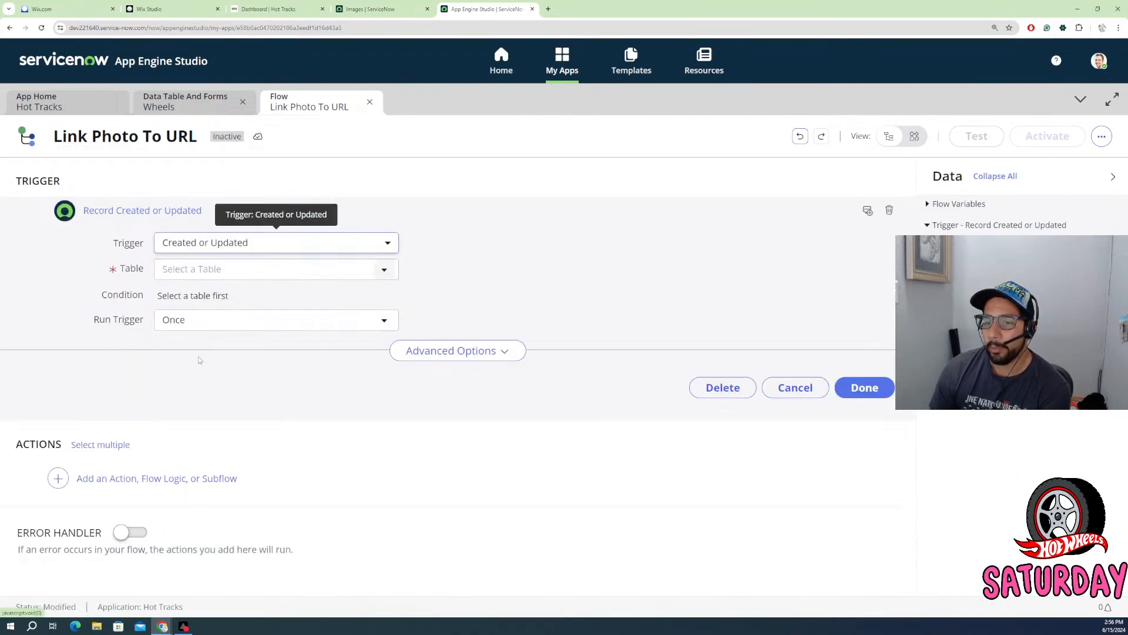
left_click(351, 271)
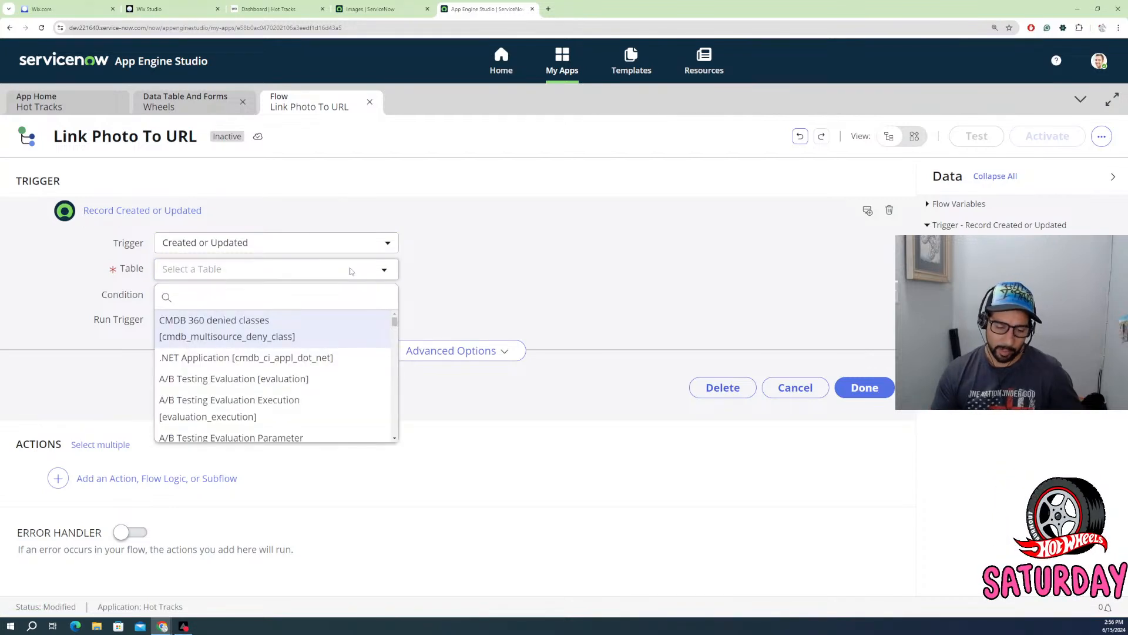
type("whe")
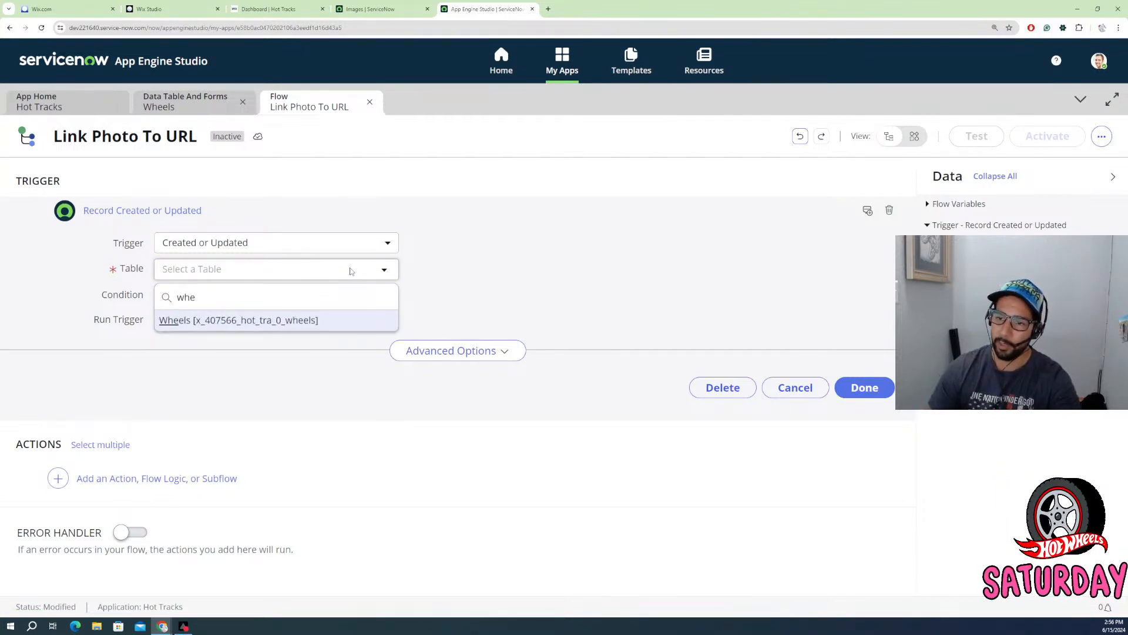
left_click(289, 323)
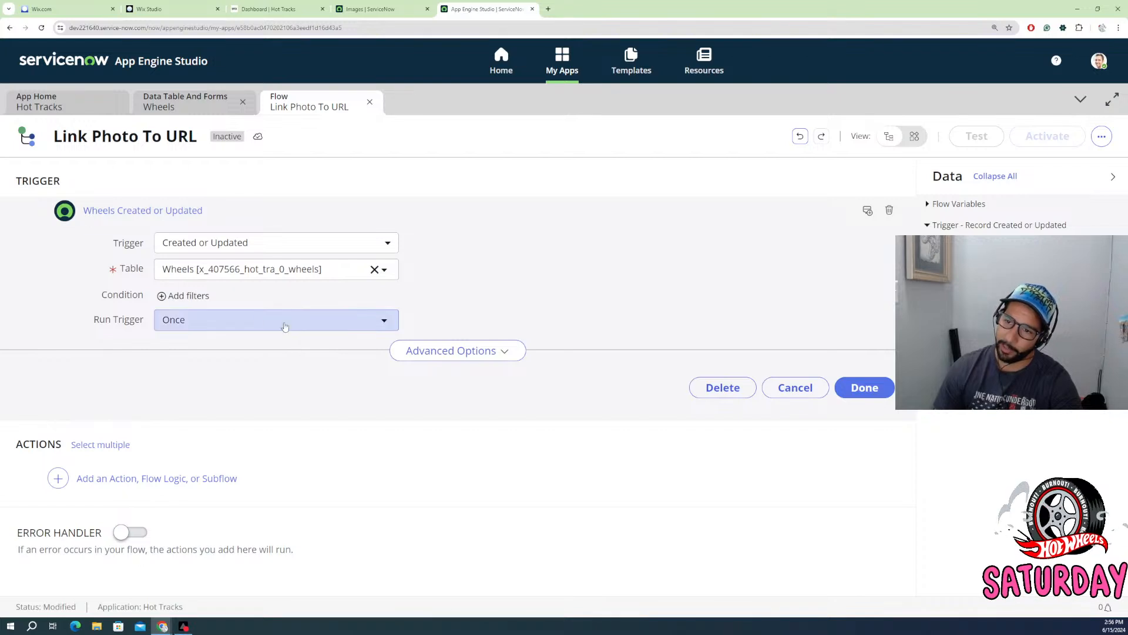
- Add a trigger condition requiring that the Photo field changes
left_click(183, 295)
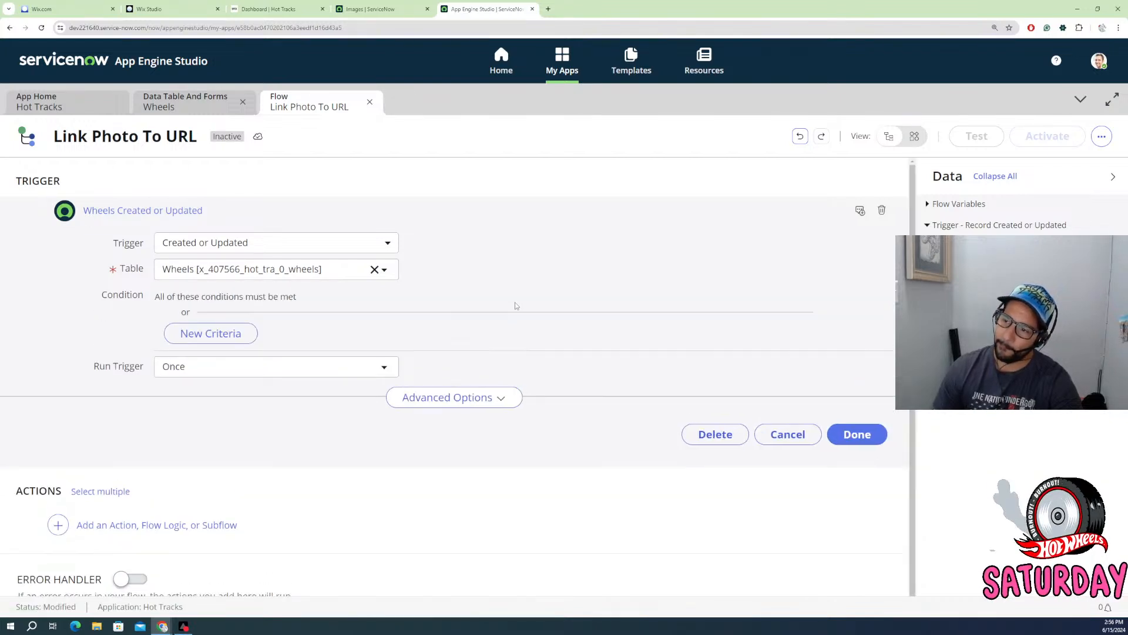
left_click(271, 325)
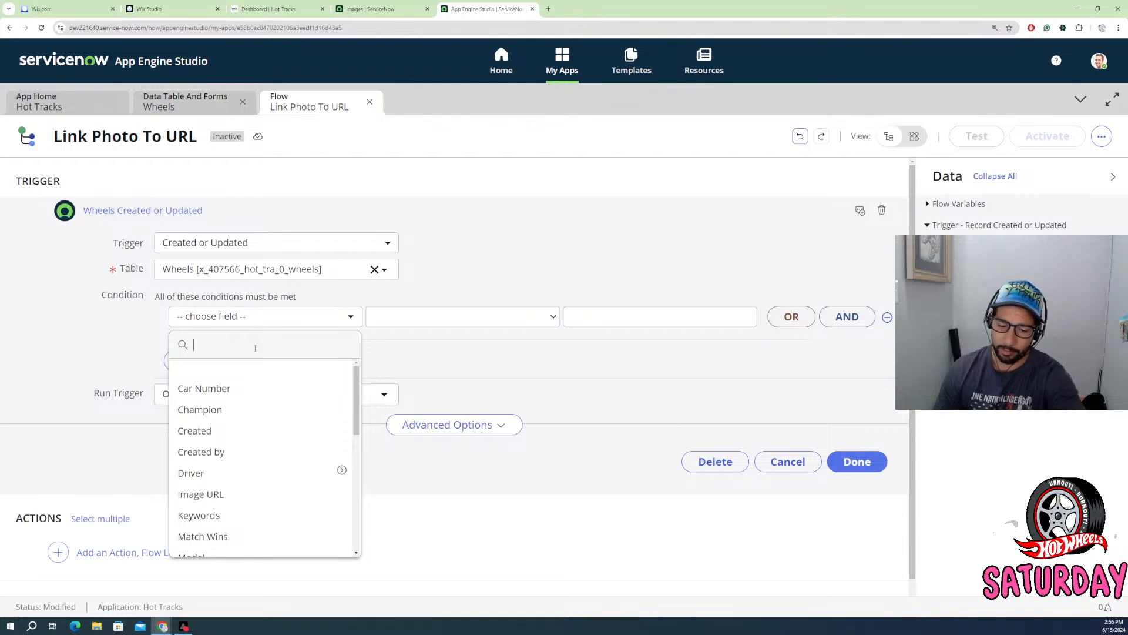
type("ph")
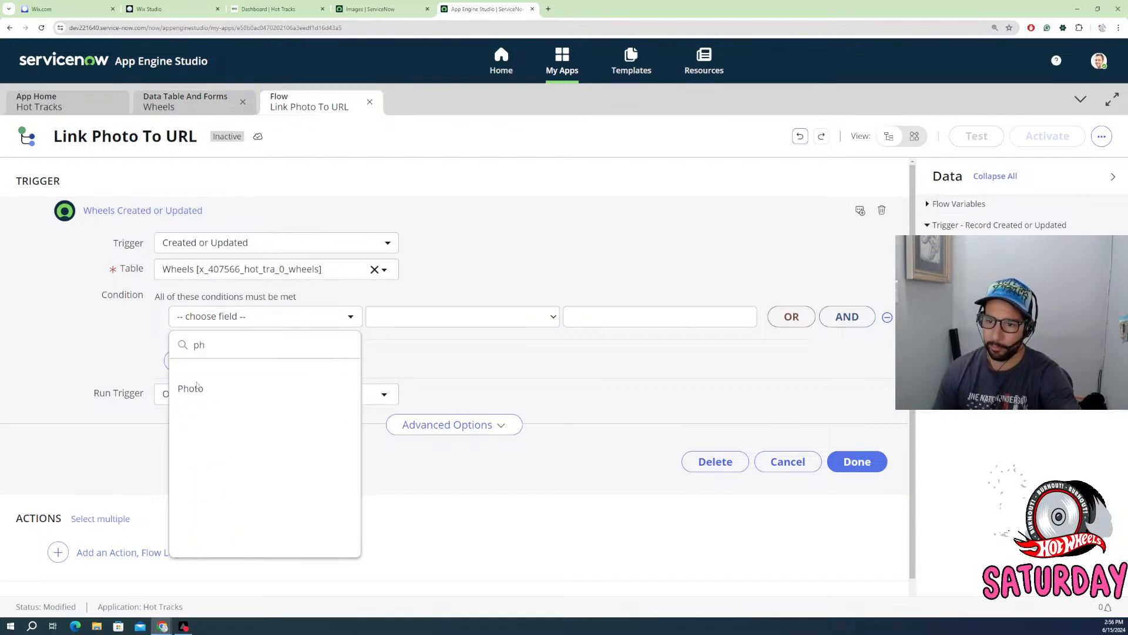
left_click(223, 389)
left_click(442, 319)
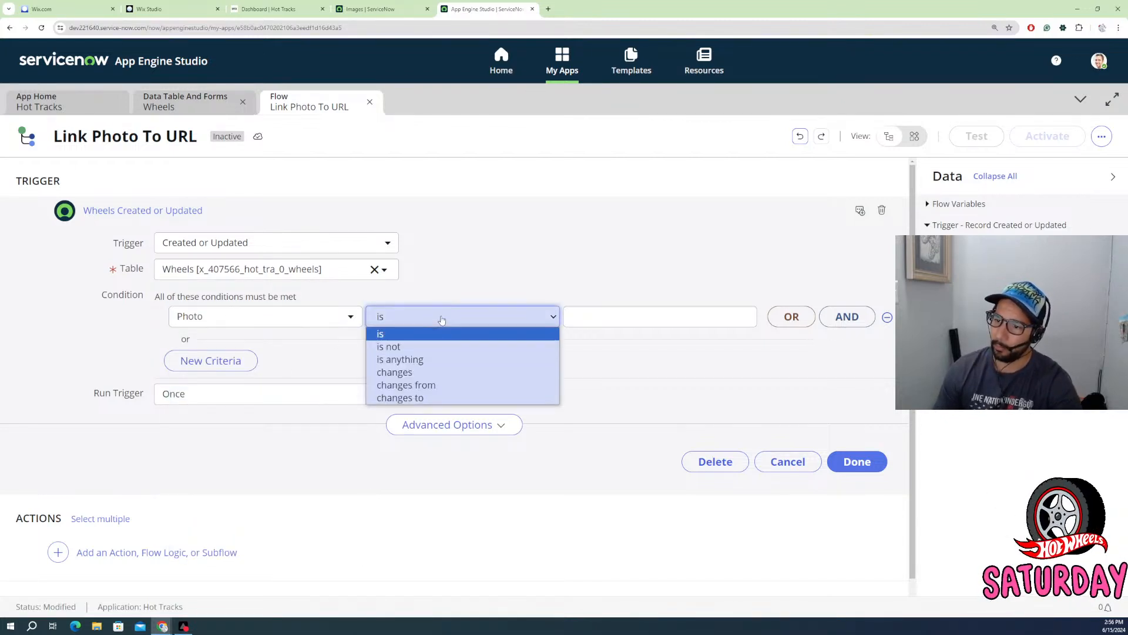
left_click(413, 373)
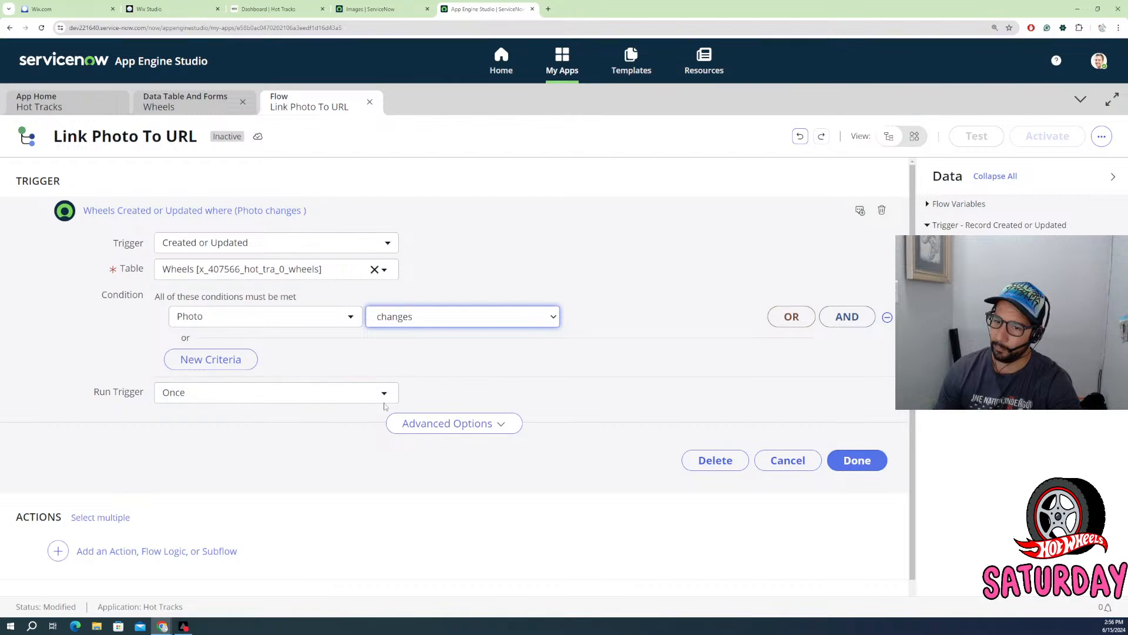
- Set the trigger to run for each unique change and finish configuring it
left_click(199, 398)
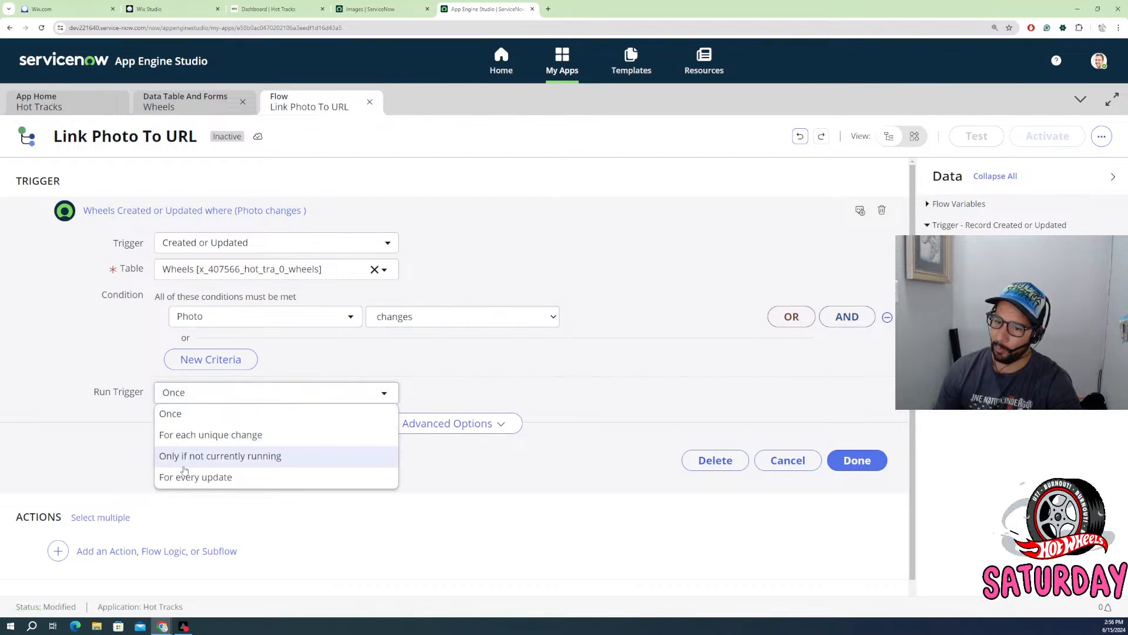
left_click(201, 439)
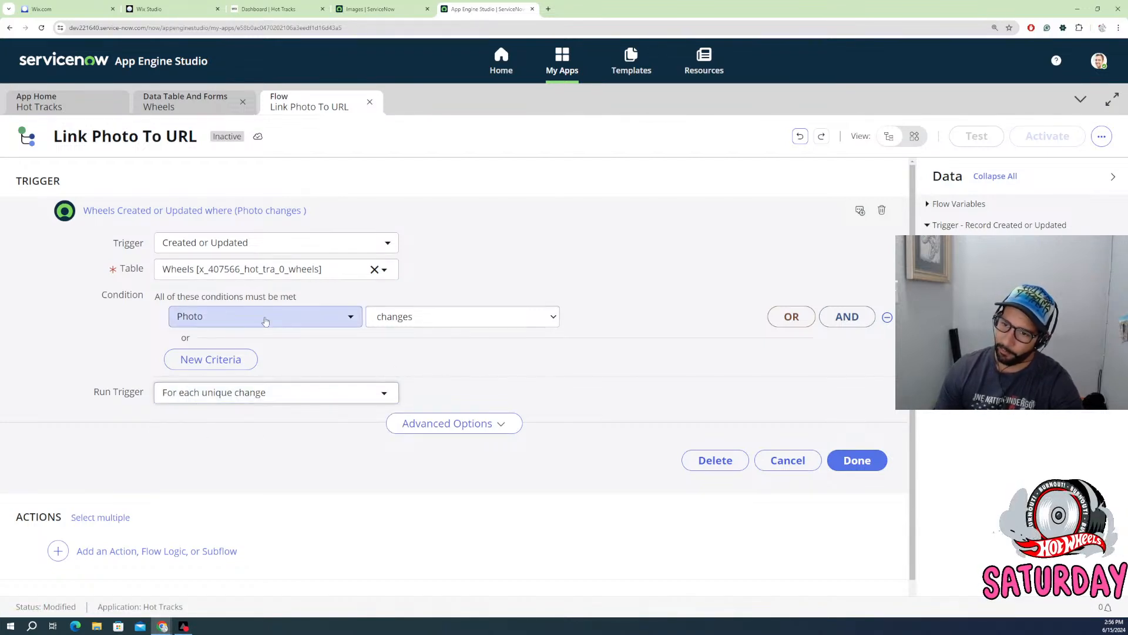
left_click(857, 461)
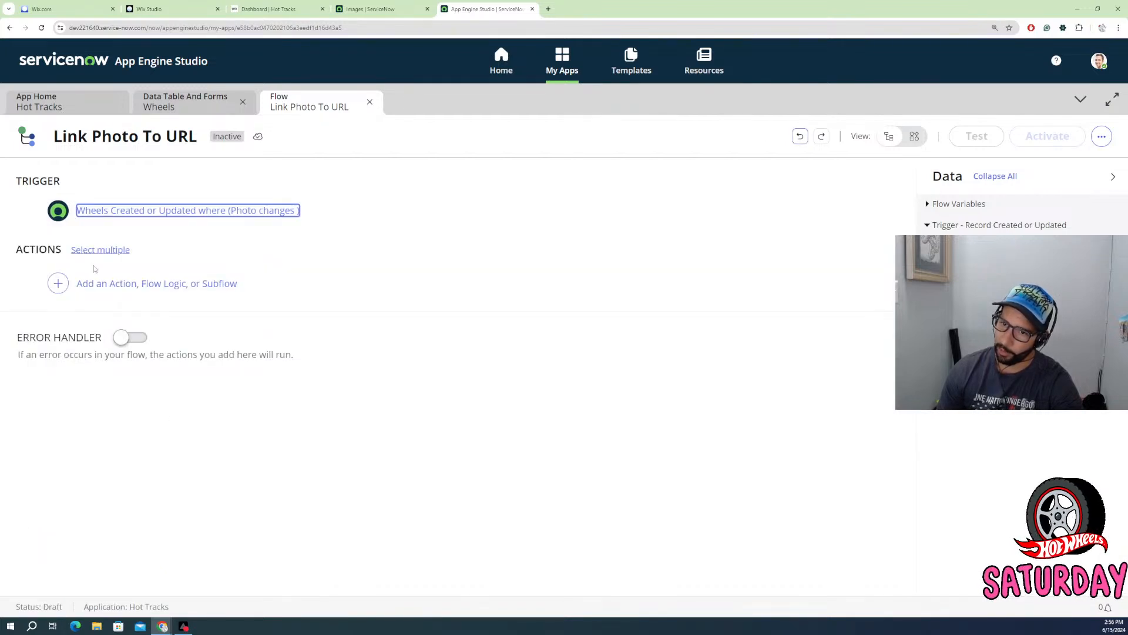
- Add If flow logic whose condition is that the trigger record's Image URL is empty
left_click(57, 284)
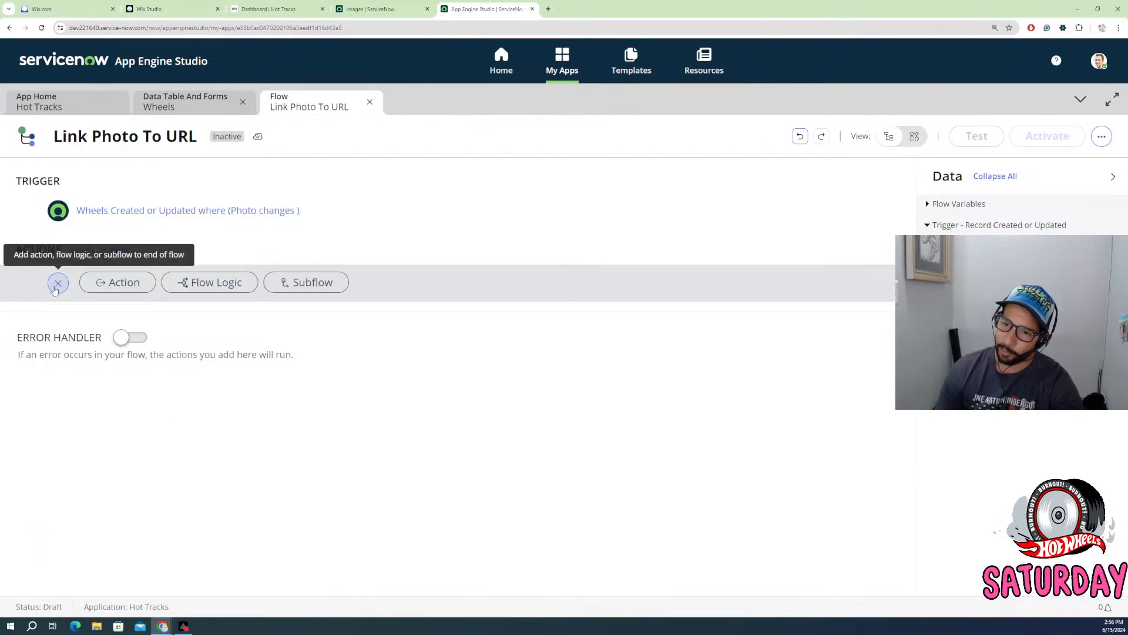
left_click(127, 286)
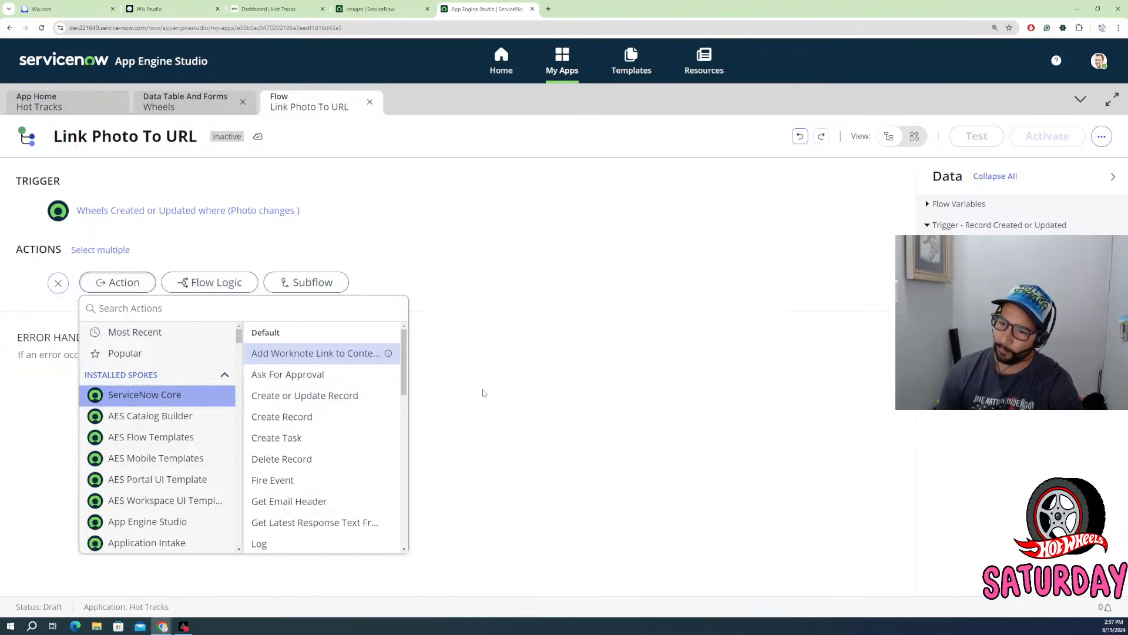
left_click(210, 282)
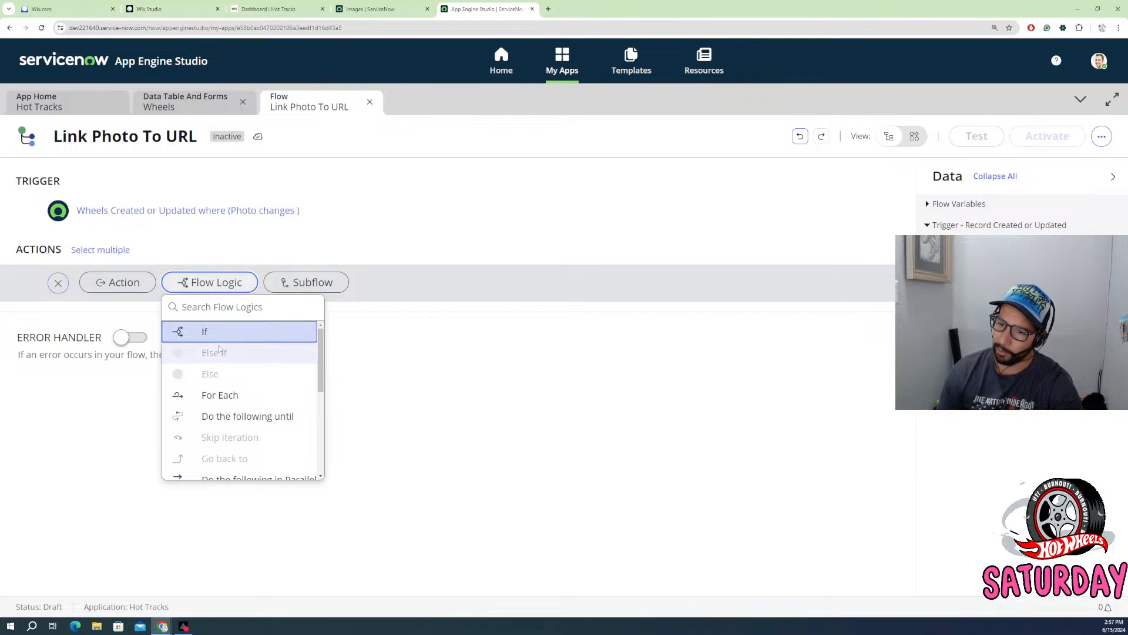
left_click(208, 332)
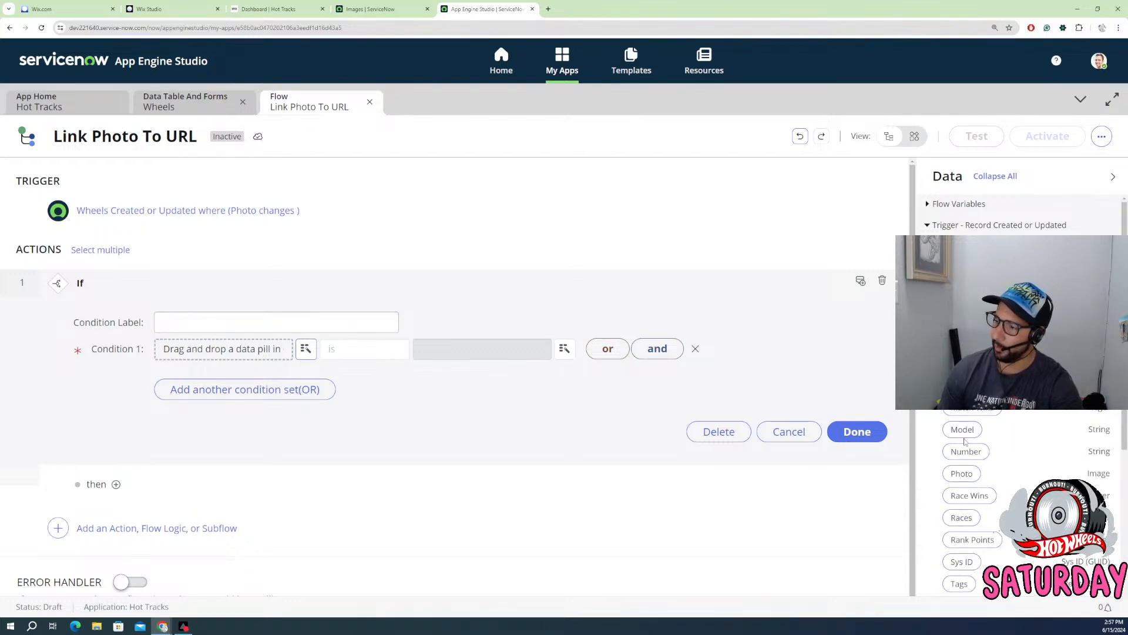
scroll(964, 471, "down", 2)
scroll(971, 501, "down", 3)
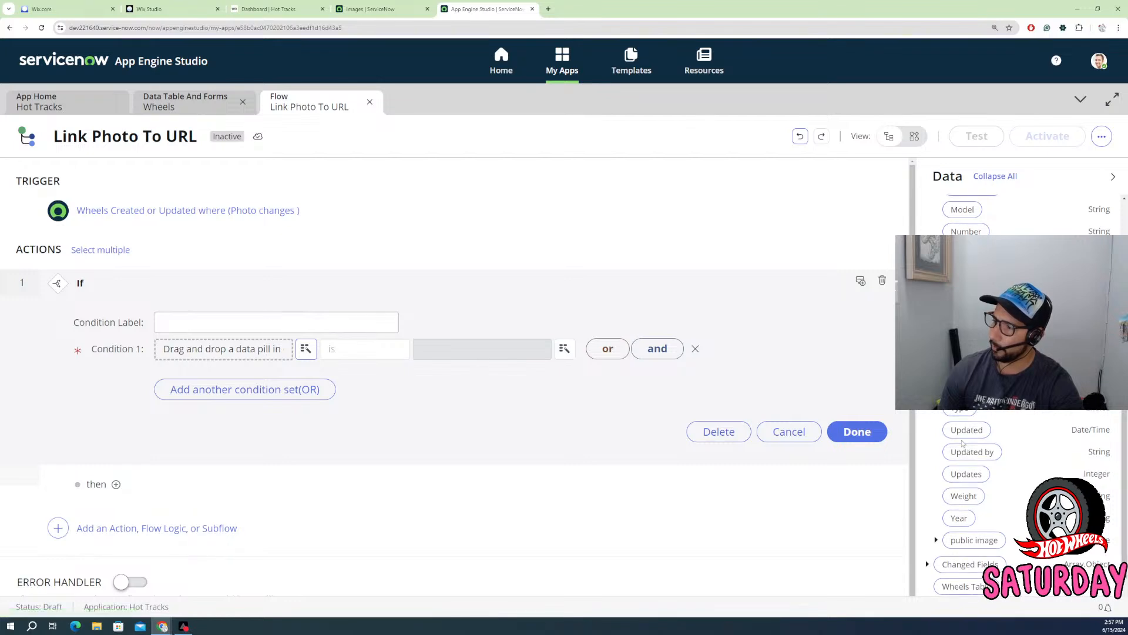
scroll(961, 410, "up", 2)
left_click_drag(961, 405, 209, 351)
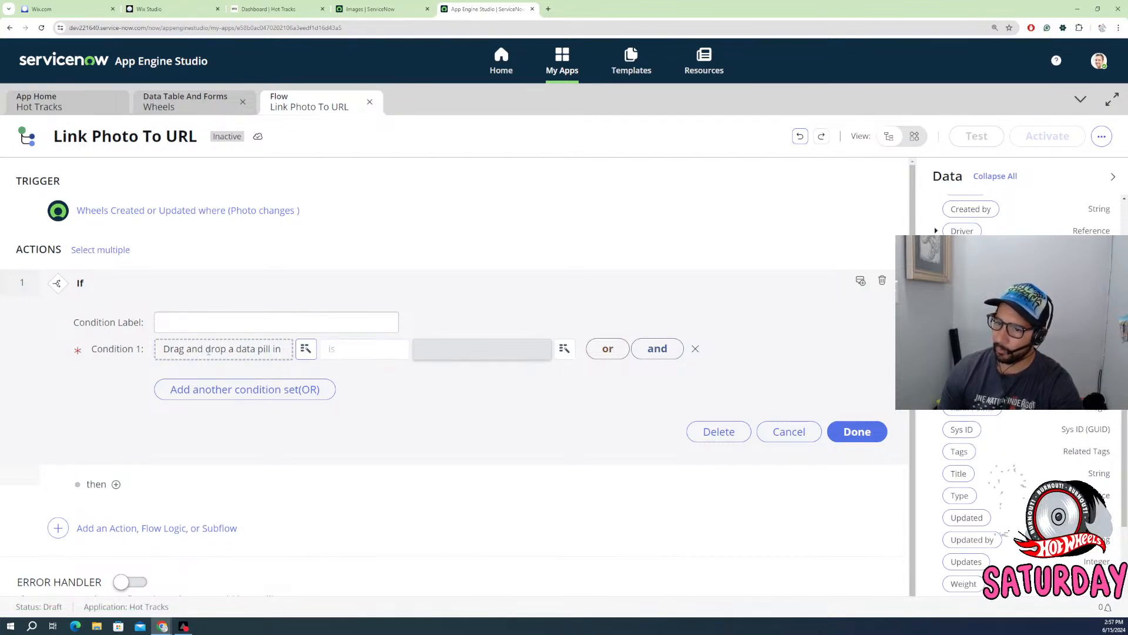
left_click(222, 353)
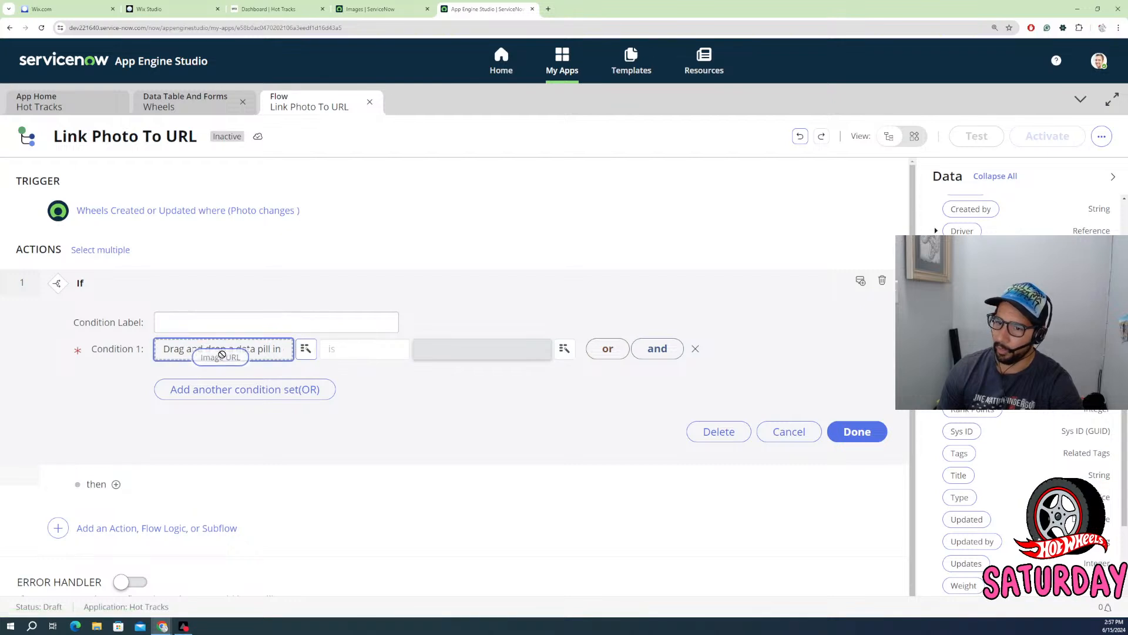
left_click(375, 348)
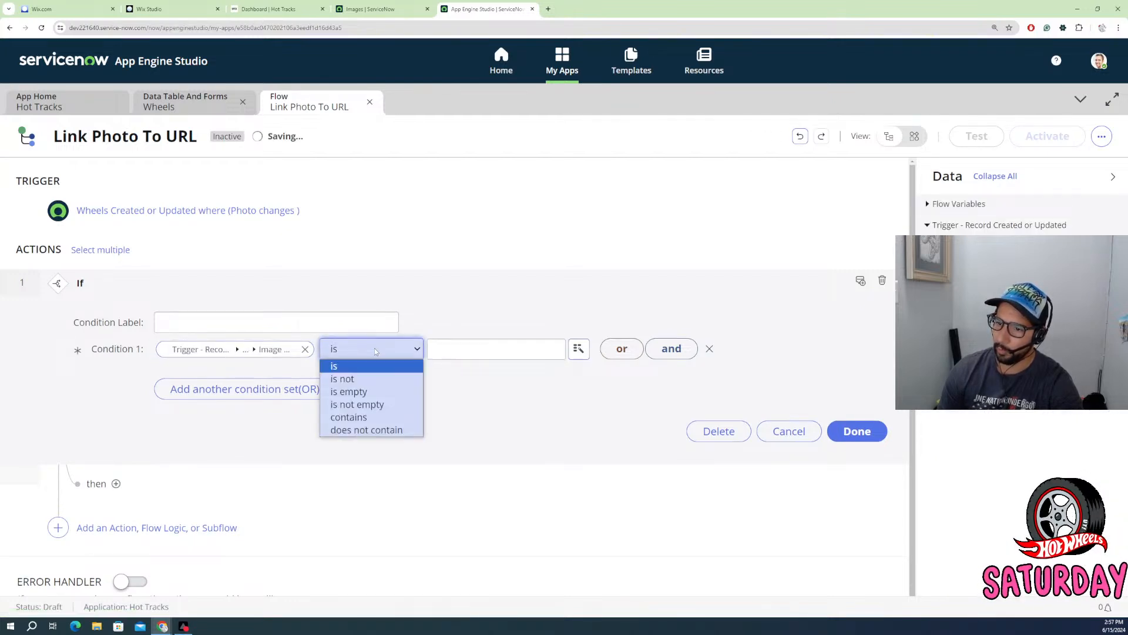
left_click(366, 392)
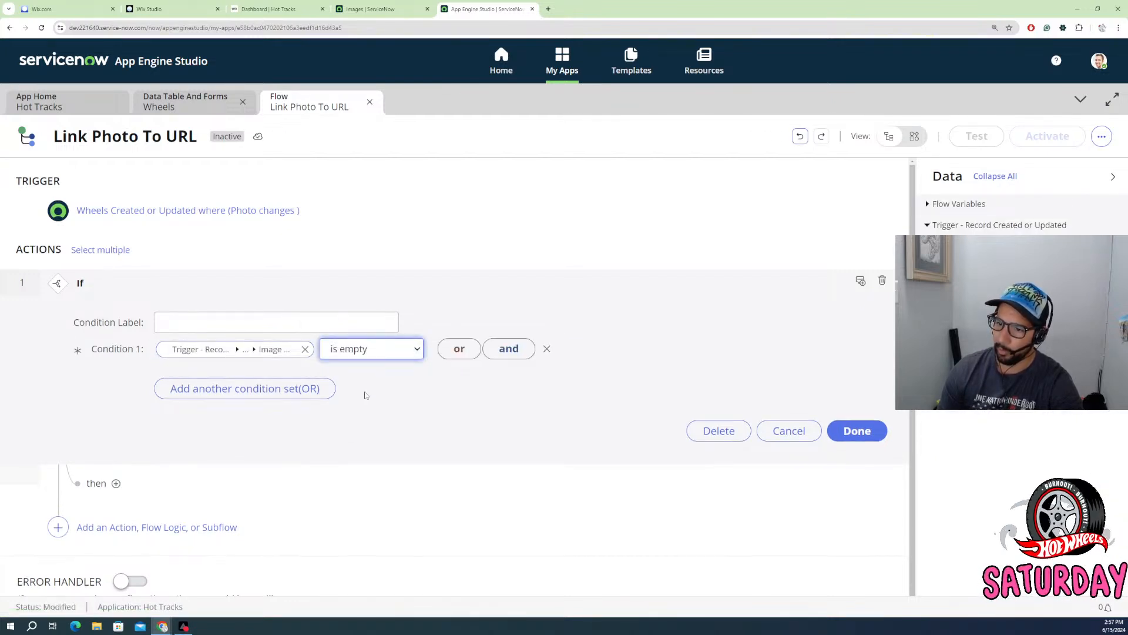
- Label the If condition Image URL is Empty and finish configuring it
left_click(291, 324)
type("if")
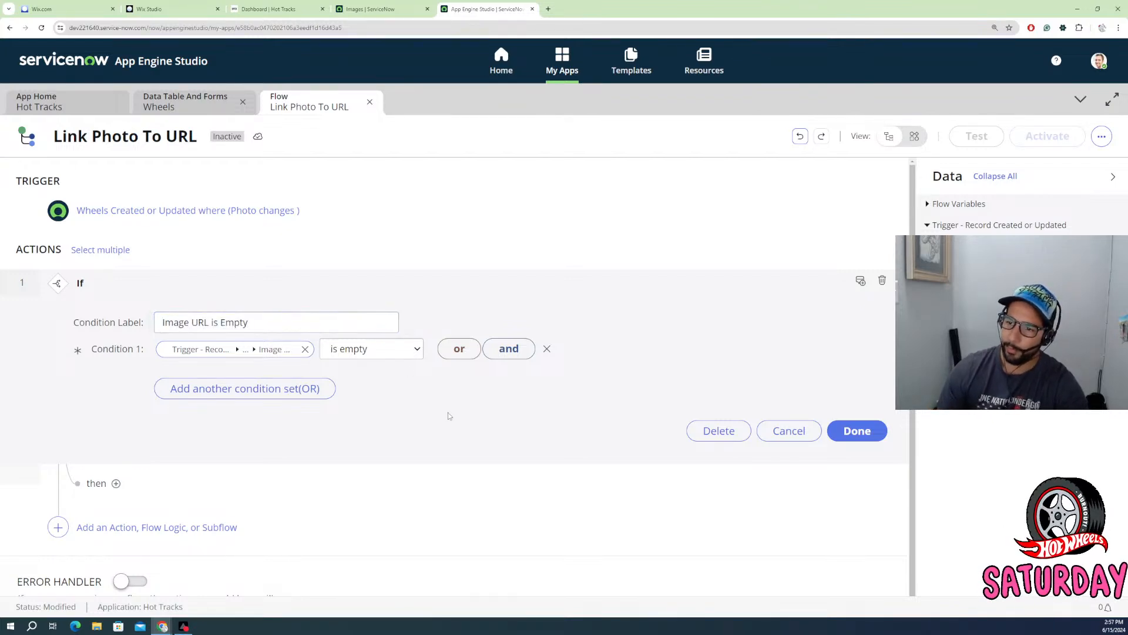
left_click(847, 435)
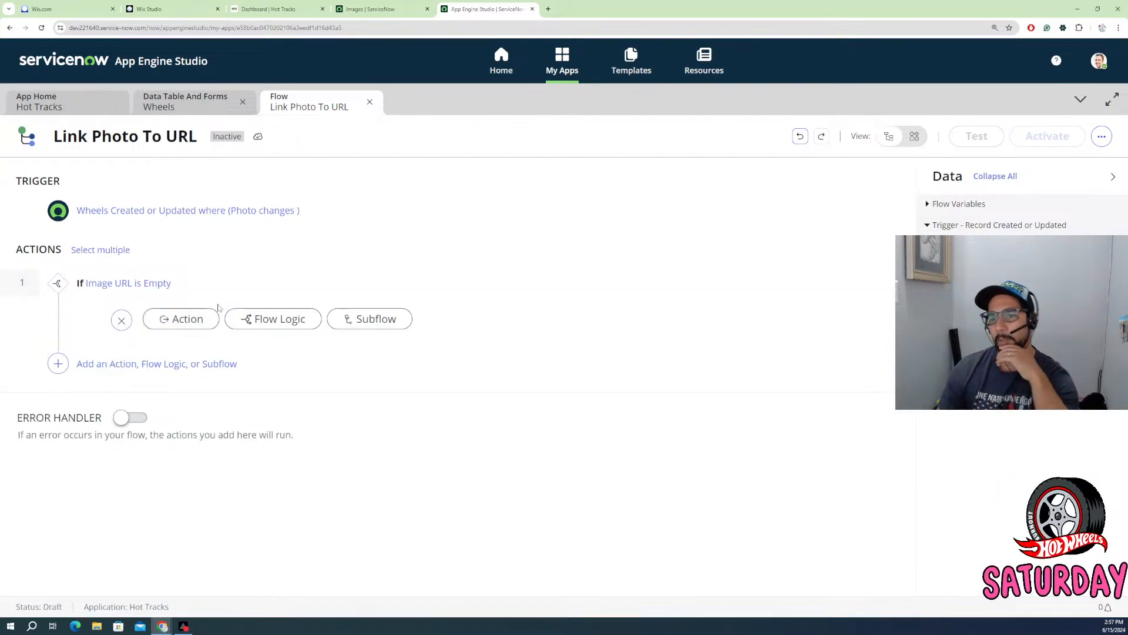
- Add a Create Record action under the If branch, targeting the Images [db_image] table
left_click(187, 320)
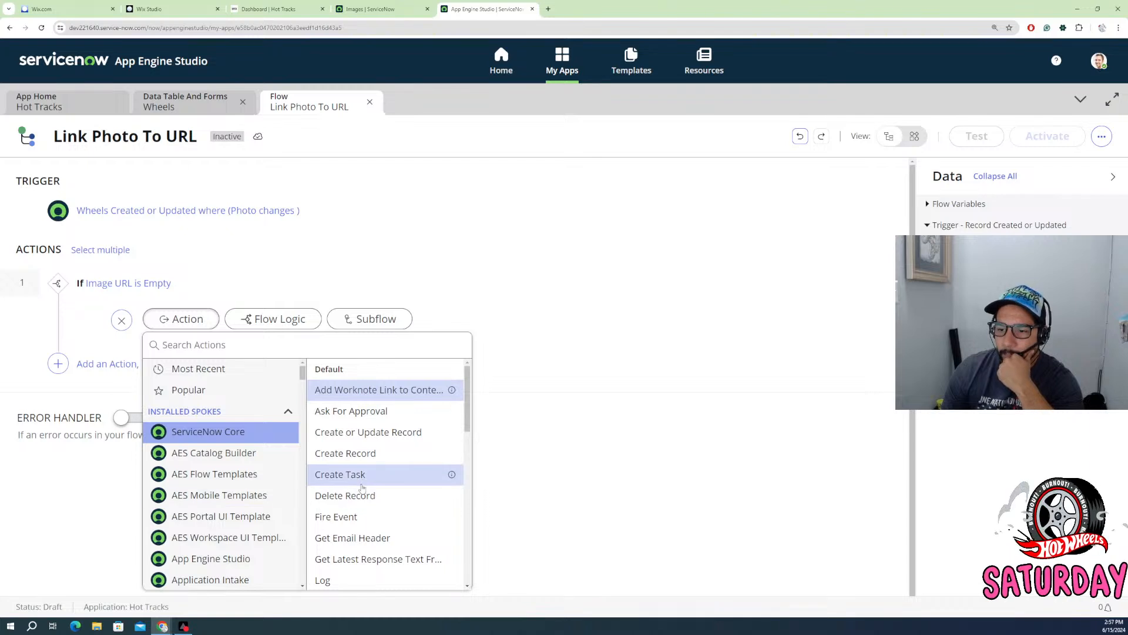
left_click(345, 453)
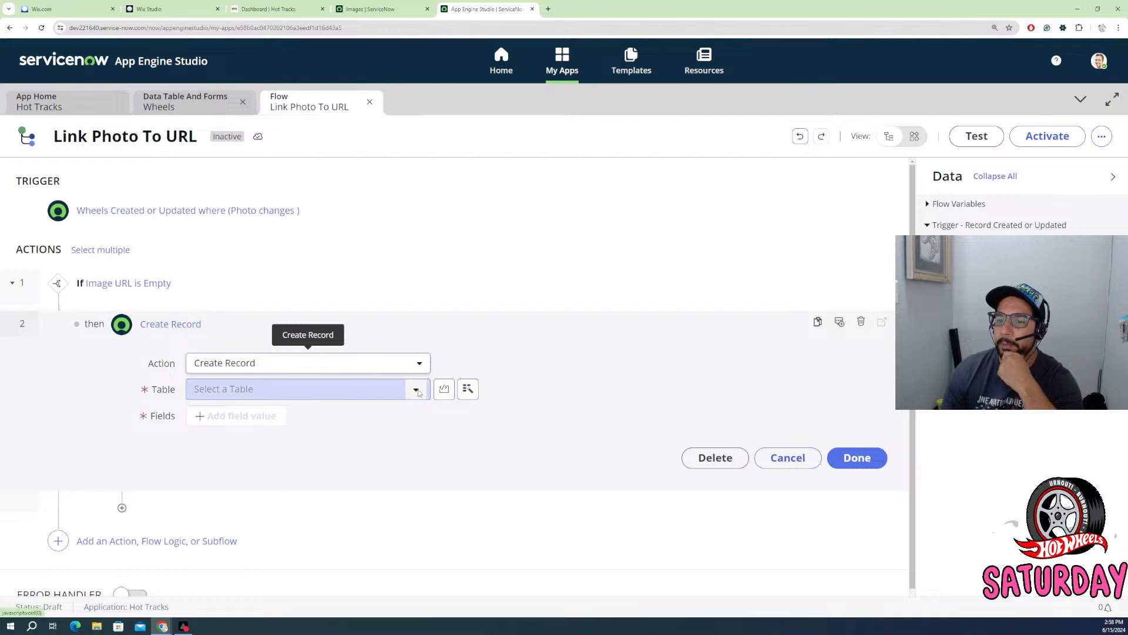
left_click(384, 392)
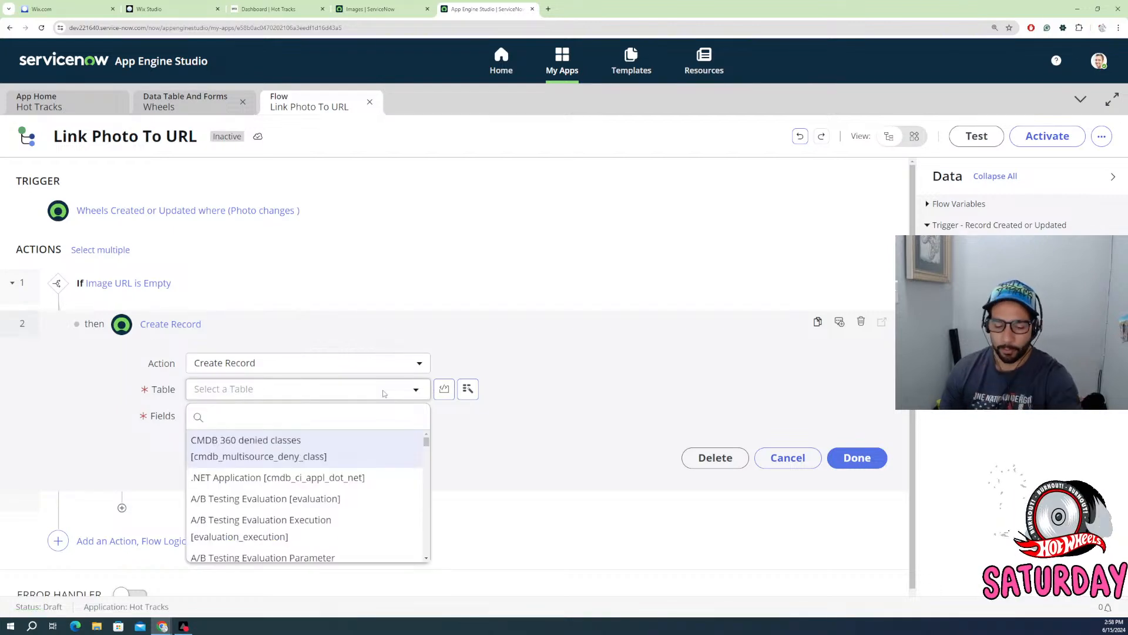
type("image")
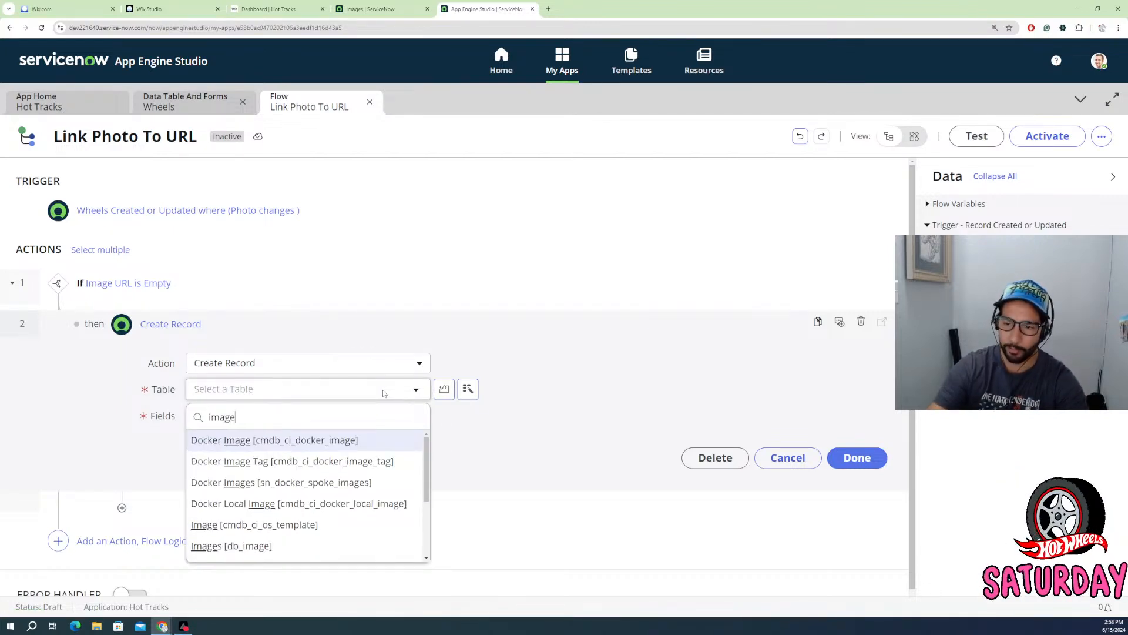
left_click(231, 546)
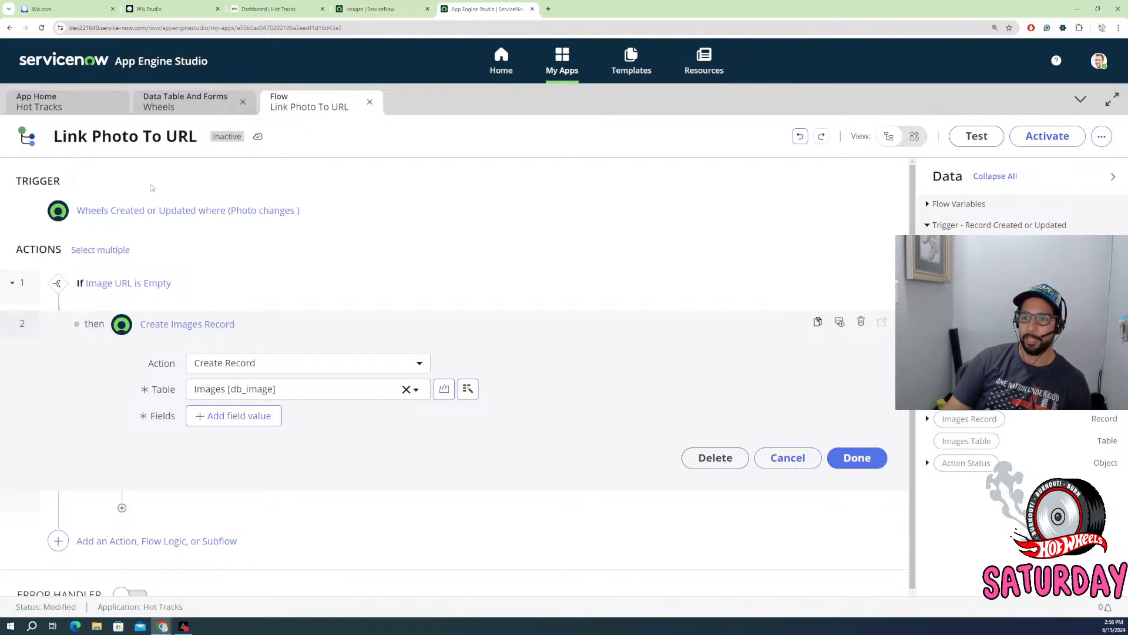
left_click(360, 9)
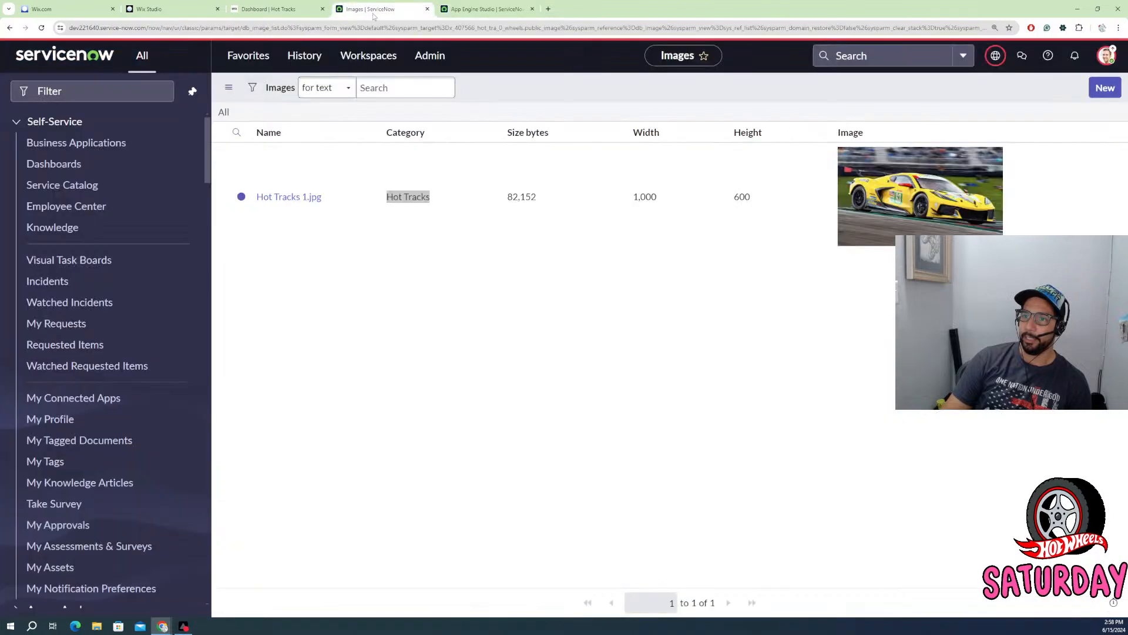
left_click(48, 59)
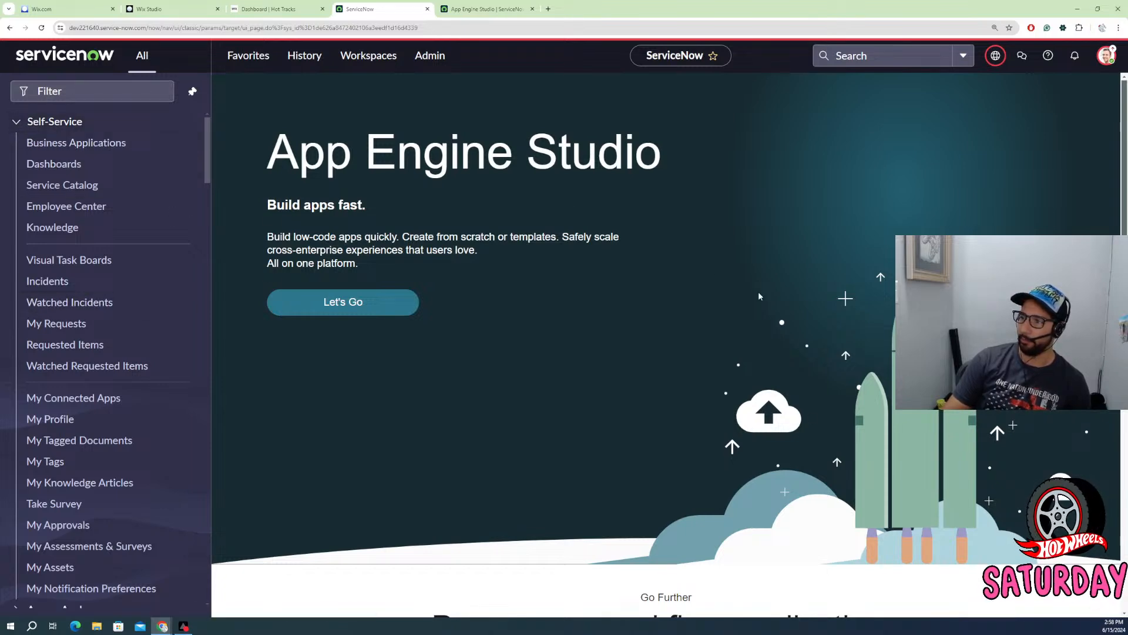
left_click(468, 8)
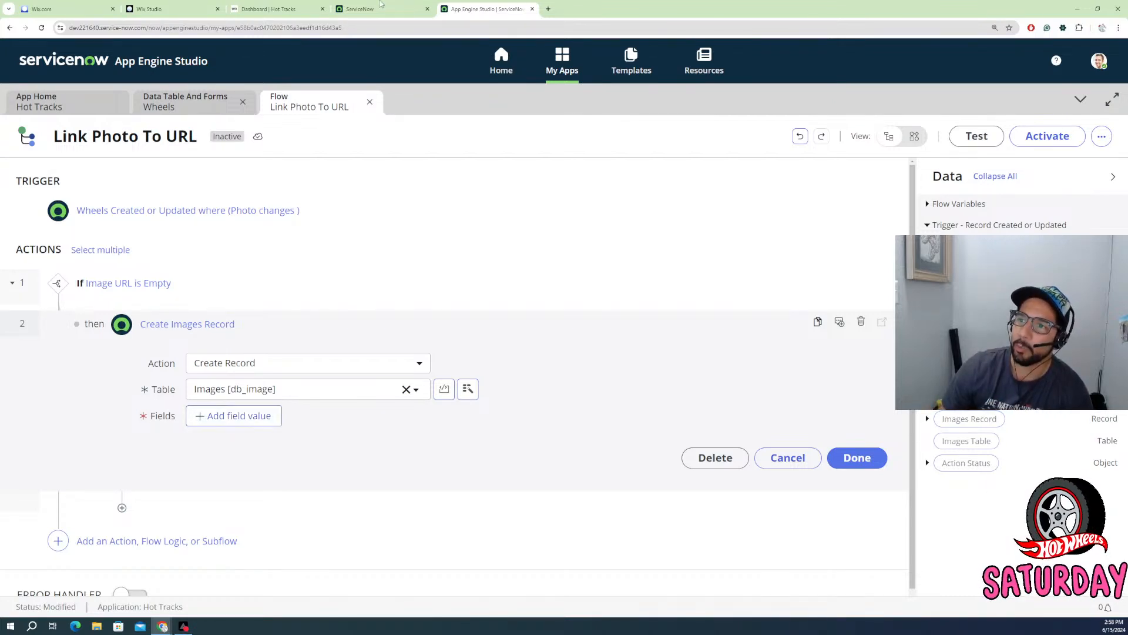
left_click(159, 10)
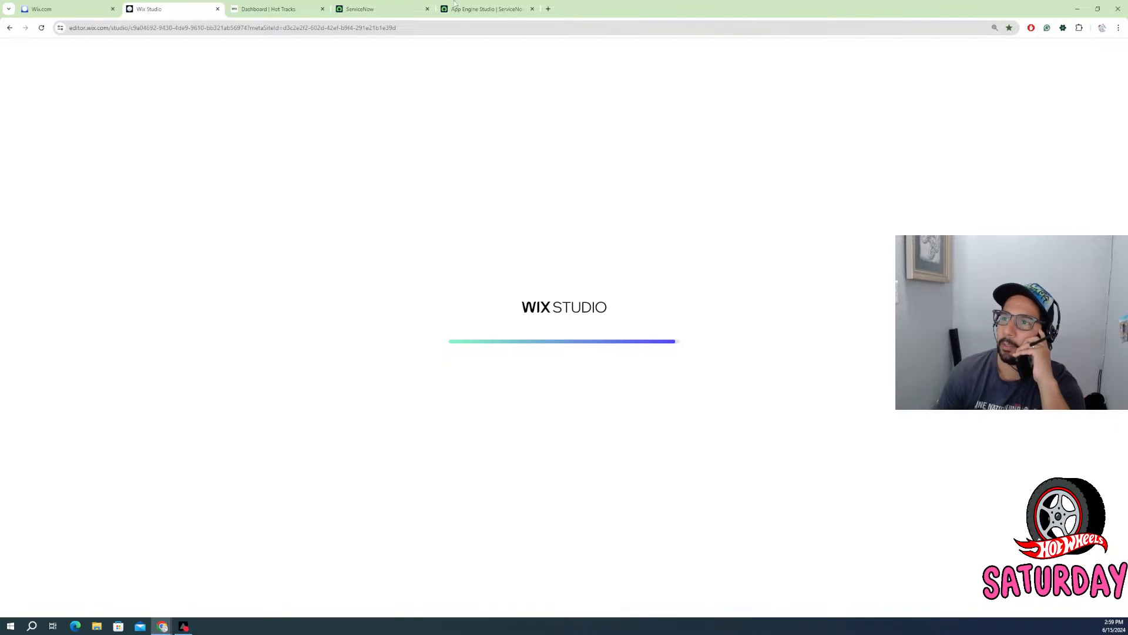
- Return to App Engine Studio and add Display name as a field value in the Create Images Record action
left_click(491, 9)
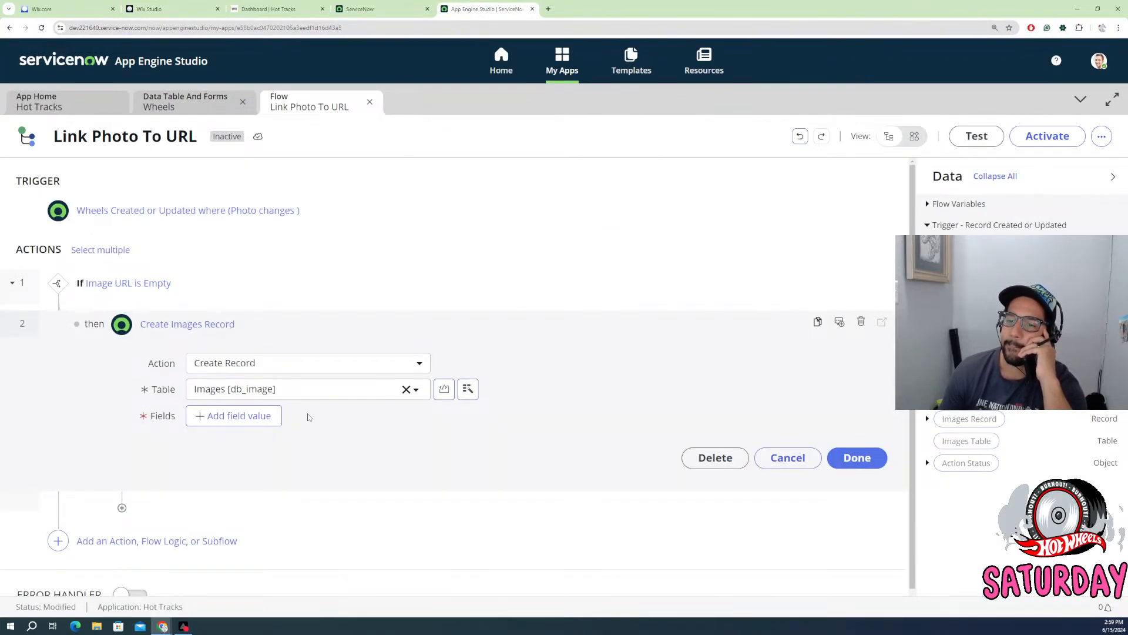
left_click(226, 418)
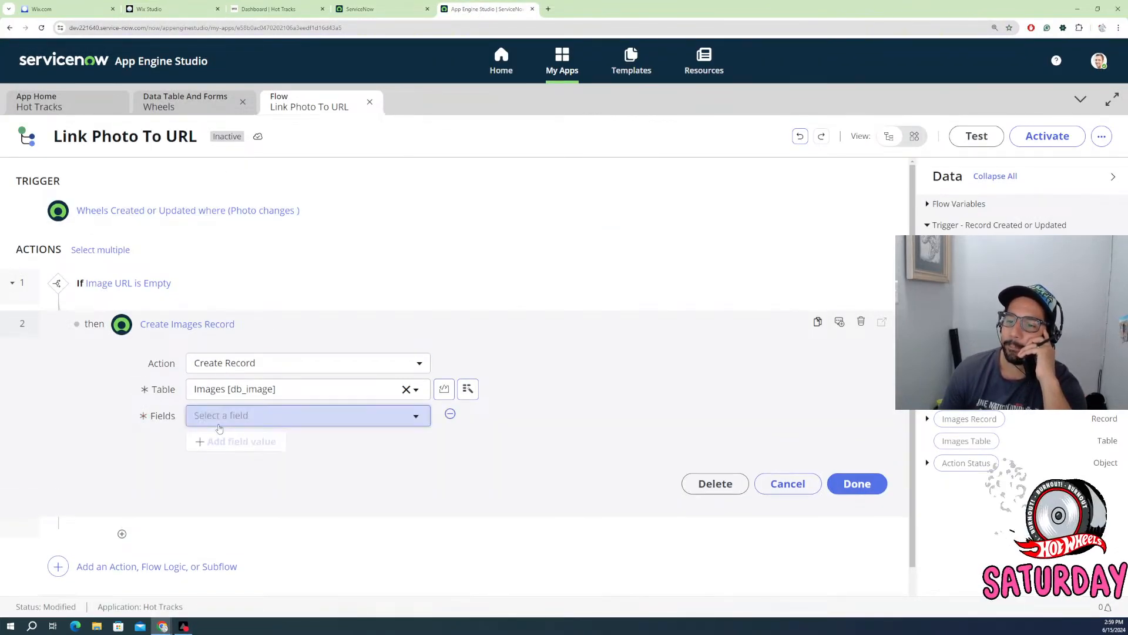
left_click(295, 418)
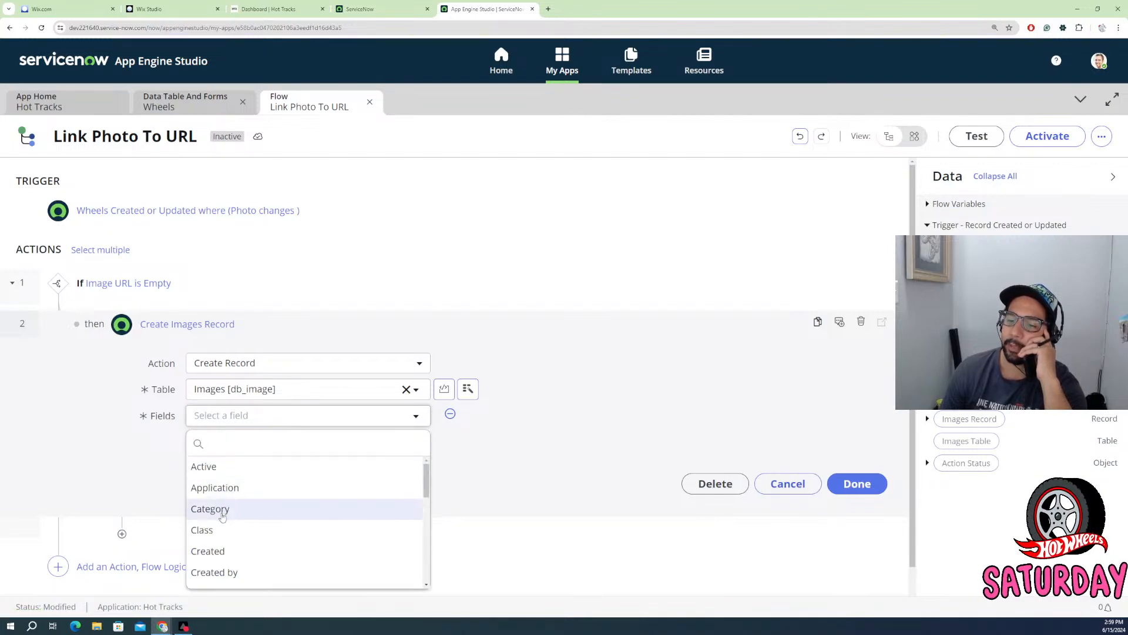
scroll(222, 517, "down", 2)
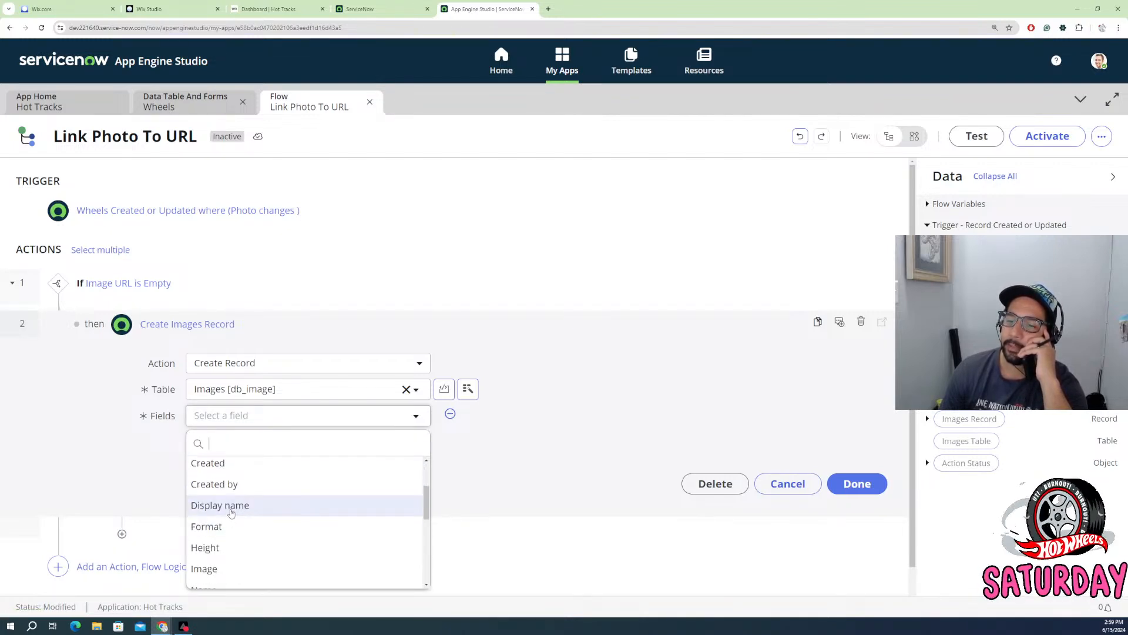
scroll(231, 512, "down", 2)
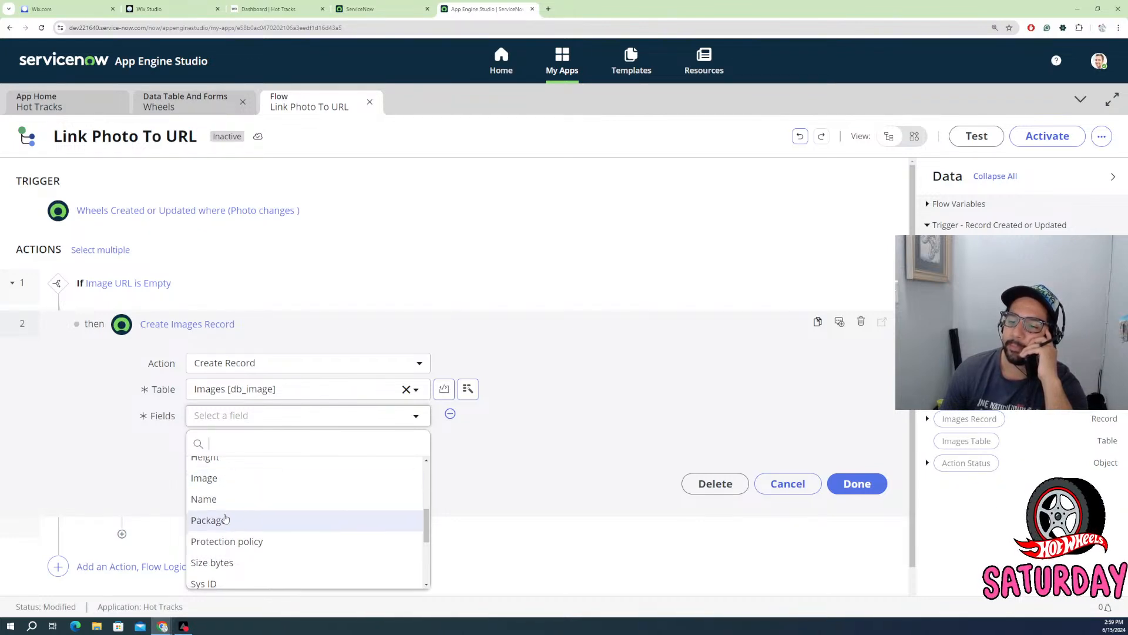
scroll(225, 516, "down", 2)
scroll(225, 516, "up", 2)
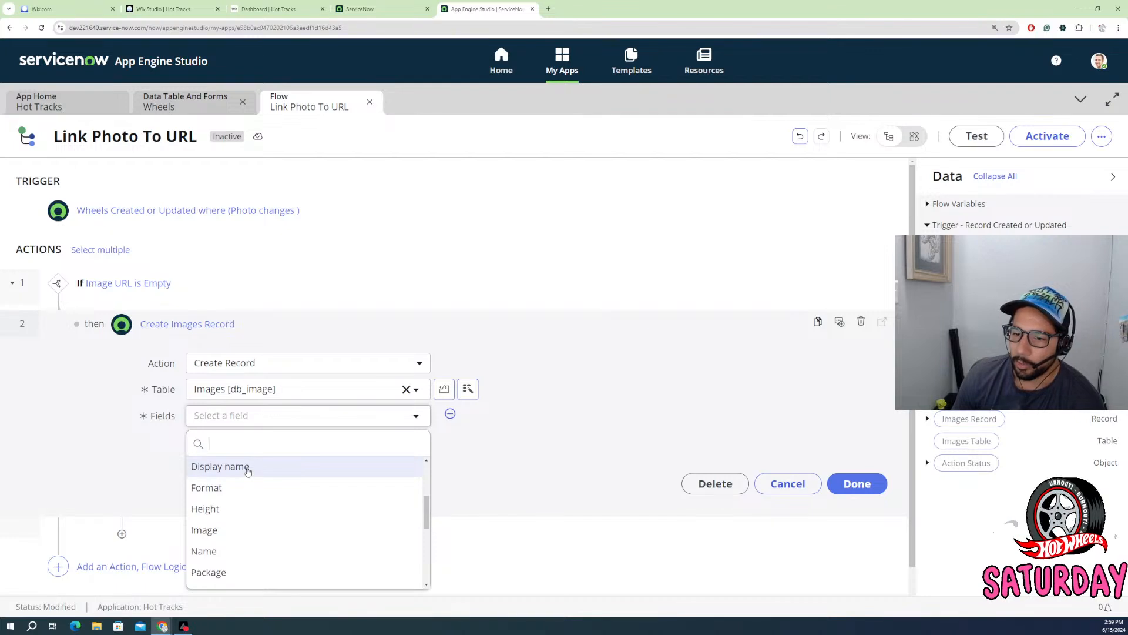
left_click(247, 471)
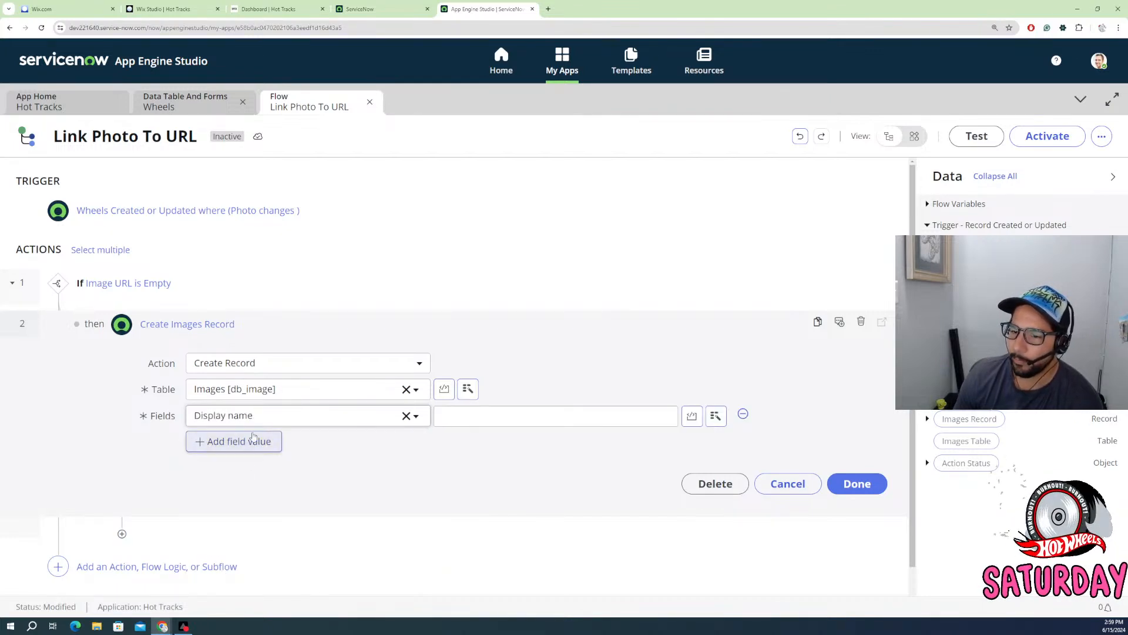
- Add Image as a second field value in the Create Images Record action
left_click(249, 442)
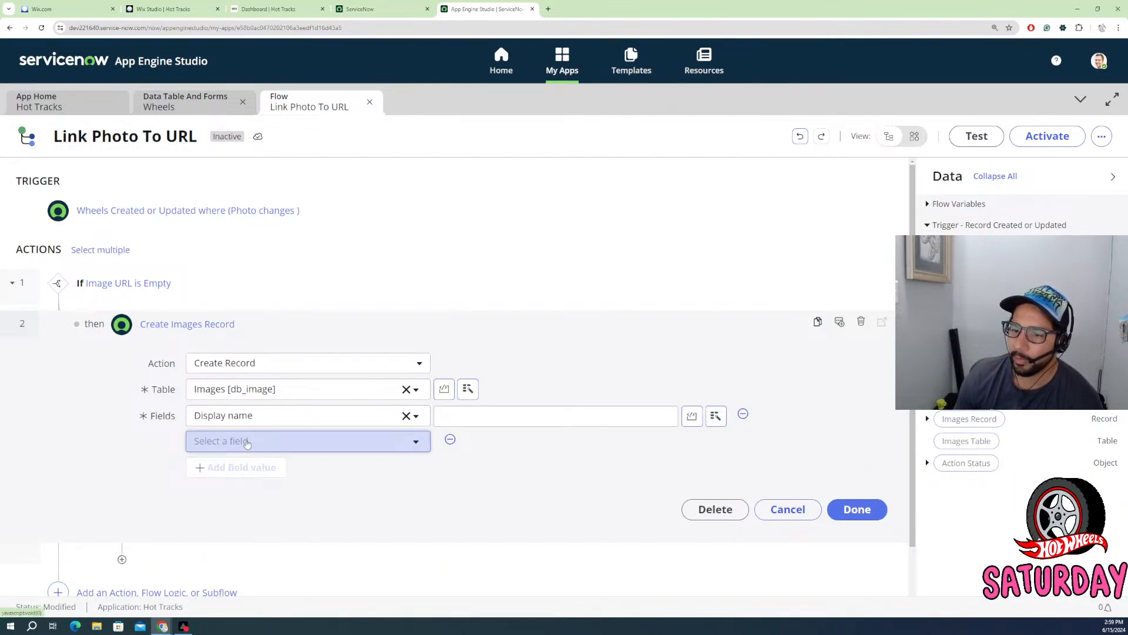
left_click(236, 448)
scroll(233, 529, "down", 4)
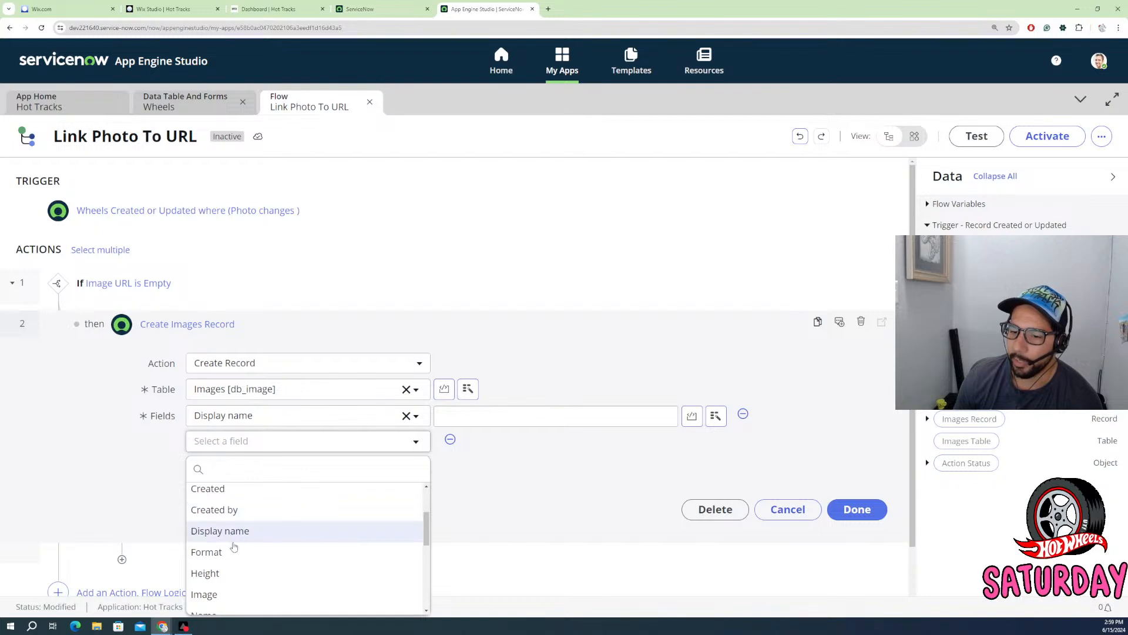
scroll(234, 552, "up", 3)
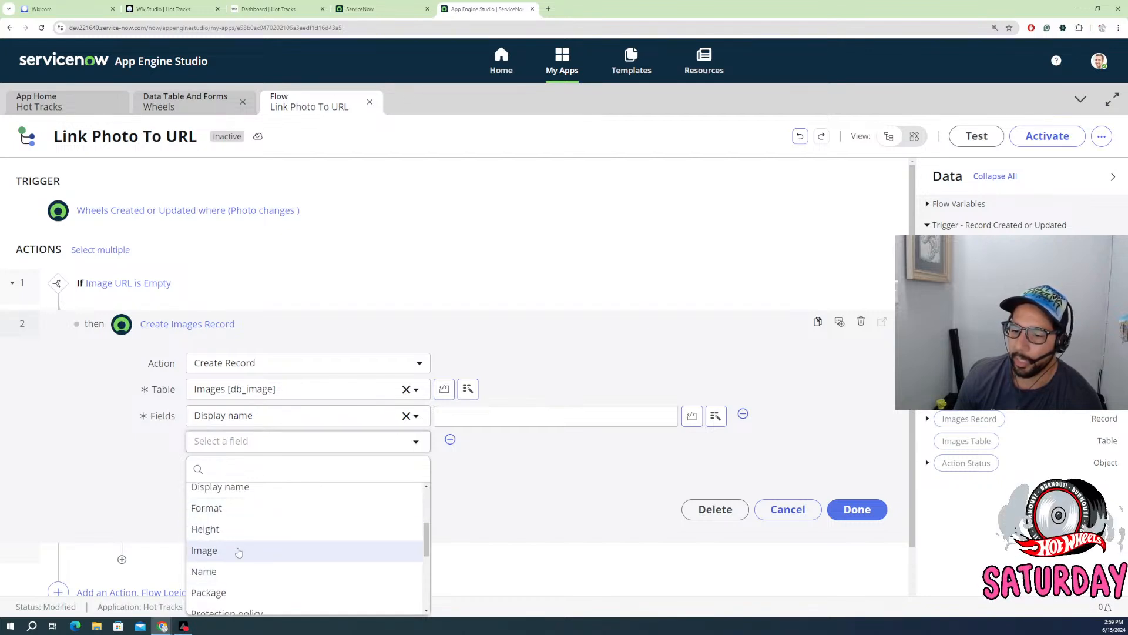
scroll(235, 556, "down", 4)
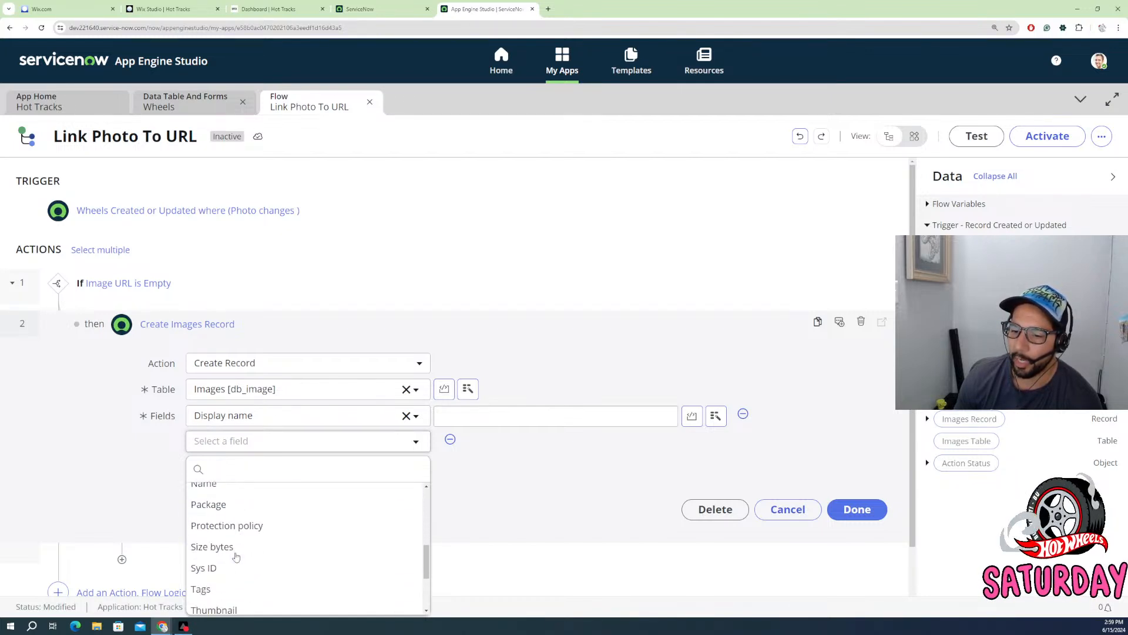
scroll(236, 556, "down", 2)
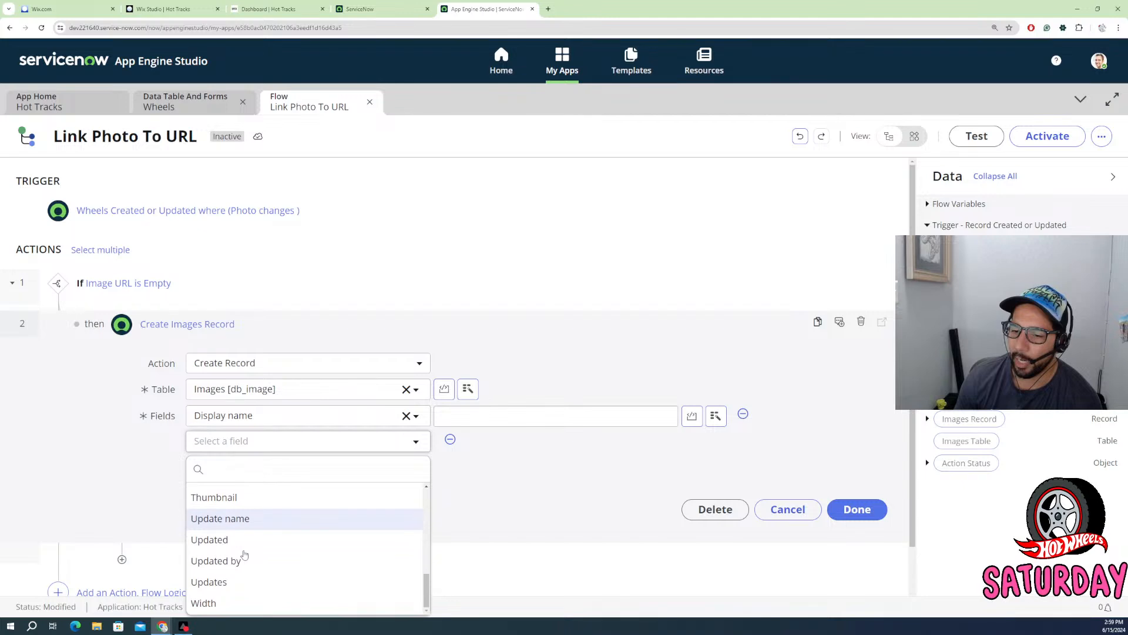
scroll(241, 557, "up", 6)
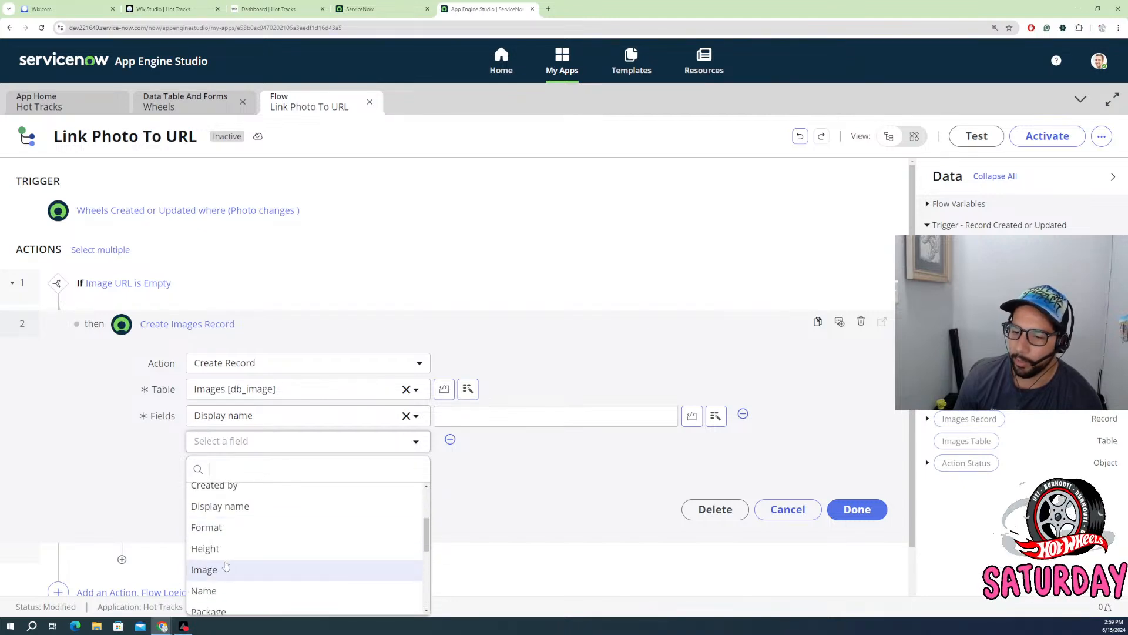
left_click(219, 568)
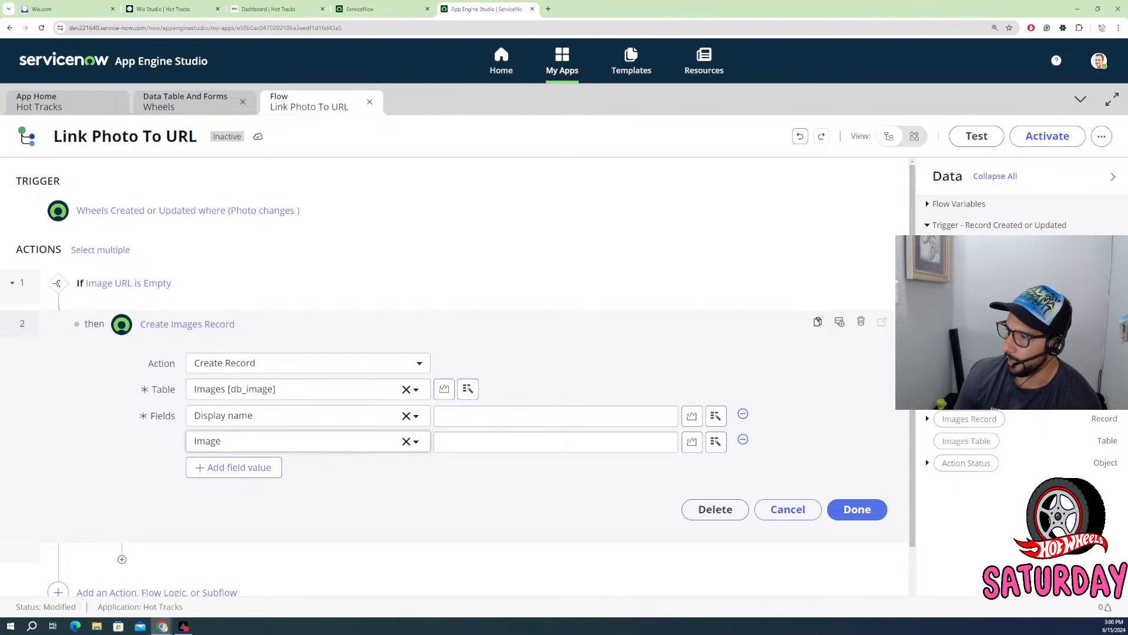
- Map the trigger record's Photo to both the Image and Display name fields and finish configuring the action
scroll(999, 500, "down", 5)
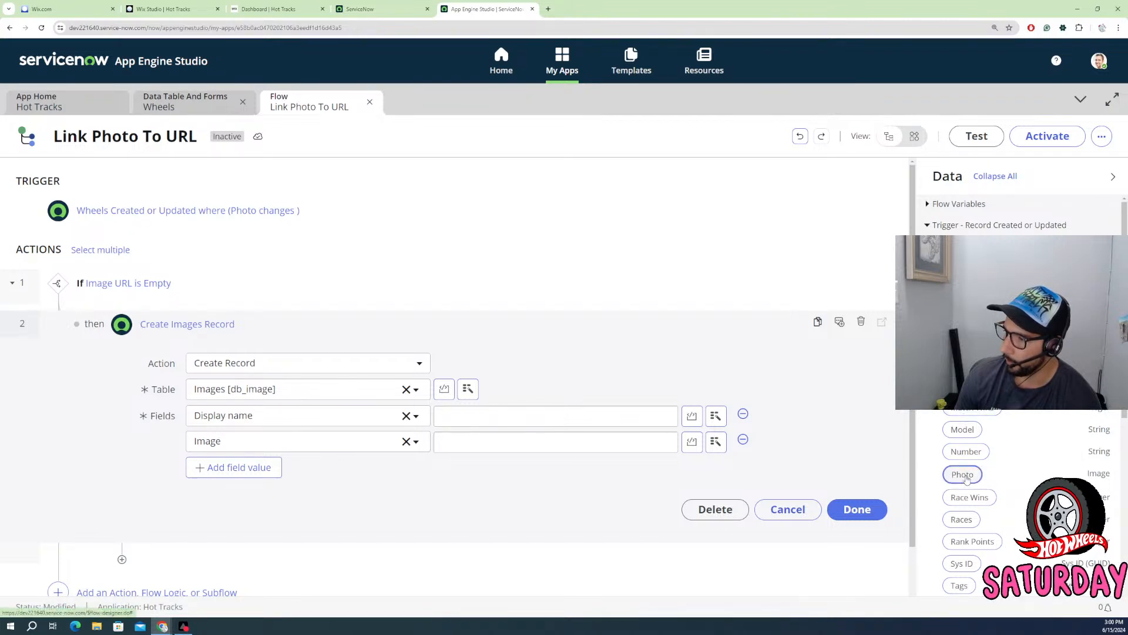
left_click_drag(962, 473, 547, 445)
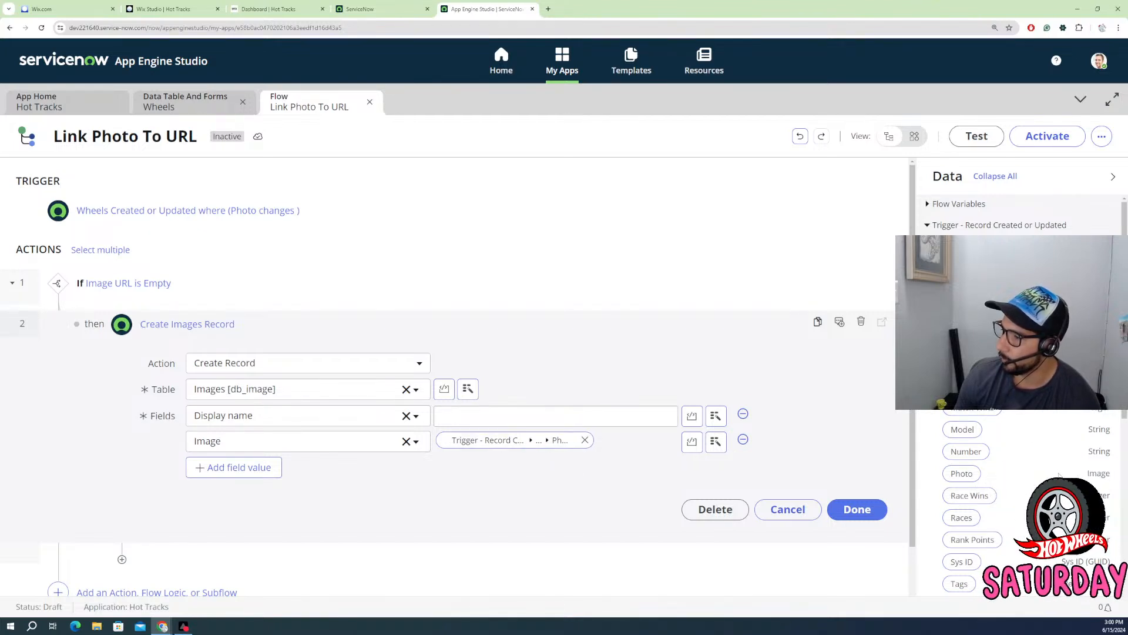
left_click_drag(963, 479, 515, 424)
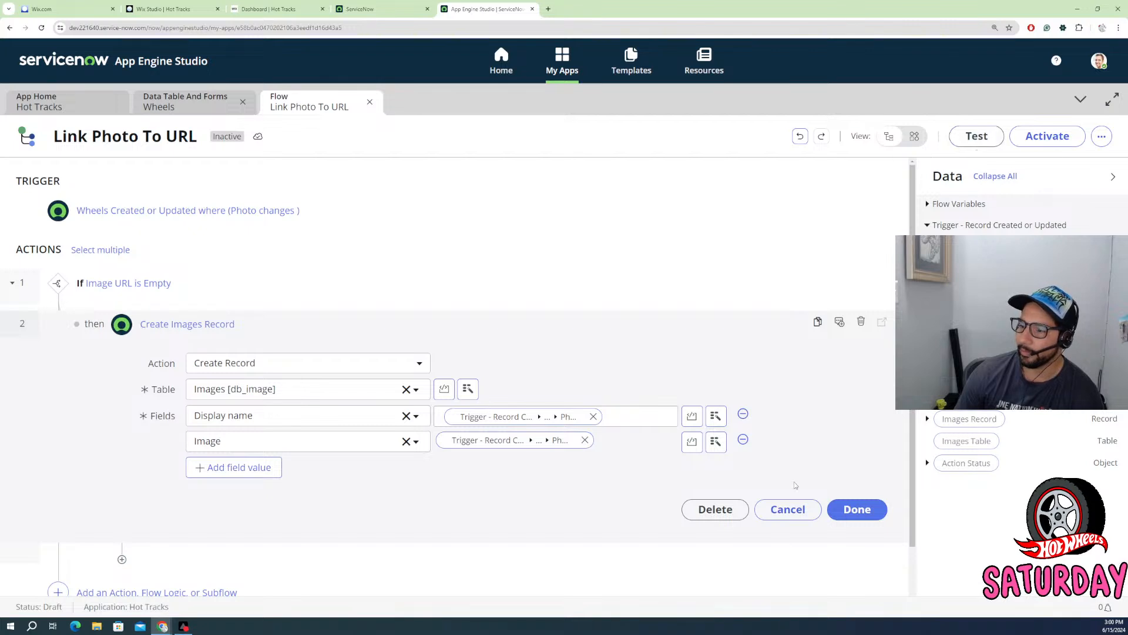
left_click(852, 513)
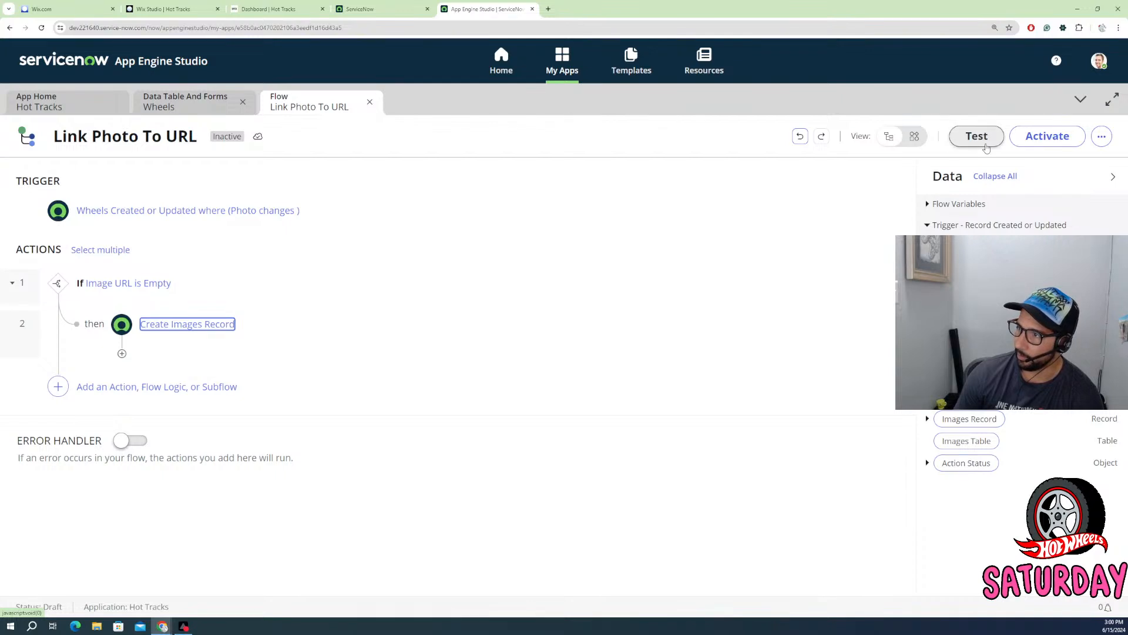
- Test the flow with the Wheels record 1977 Not So Funny Funny Car and open its execution details
left_click(965, 146)
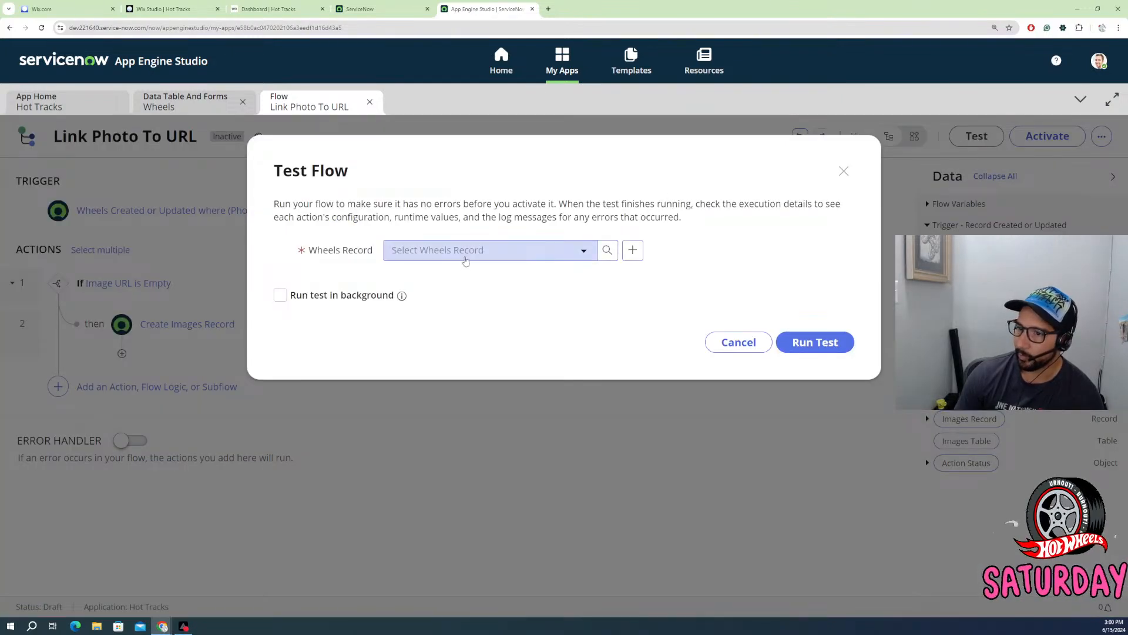
left_click(464, 252)
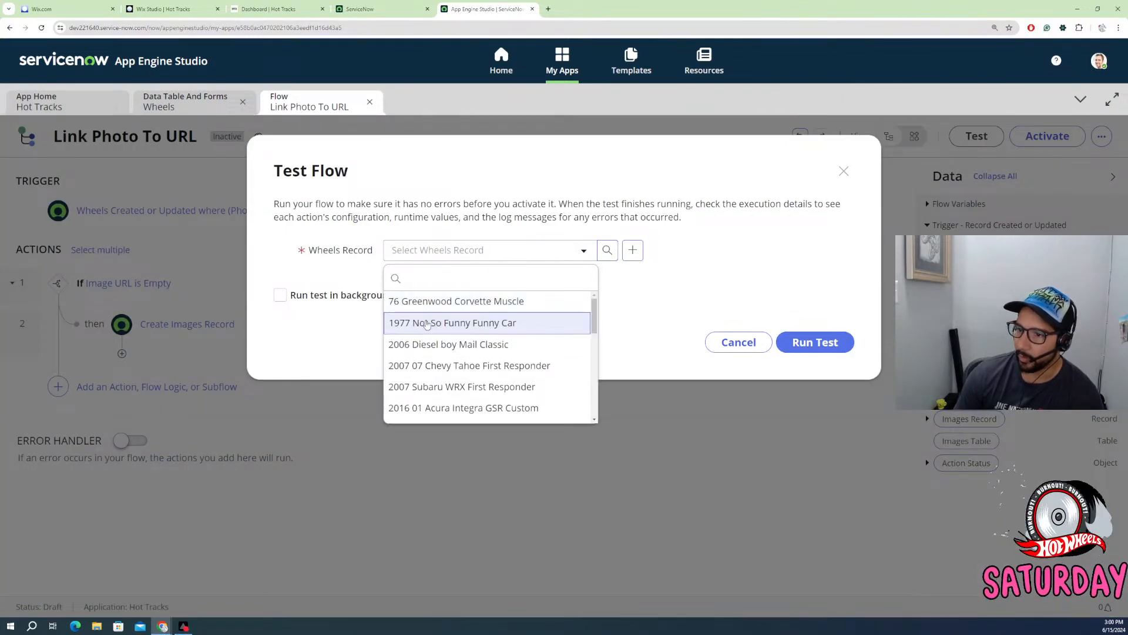
left_click(450, 322)
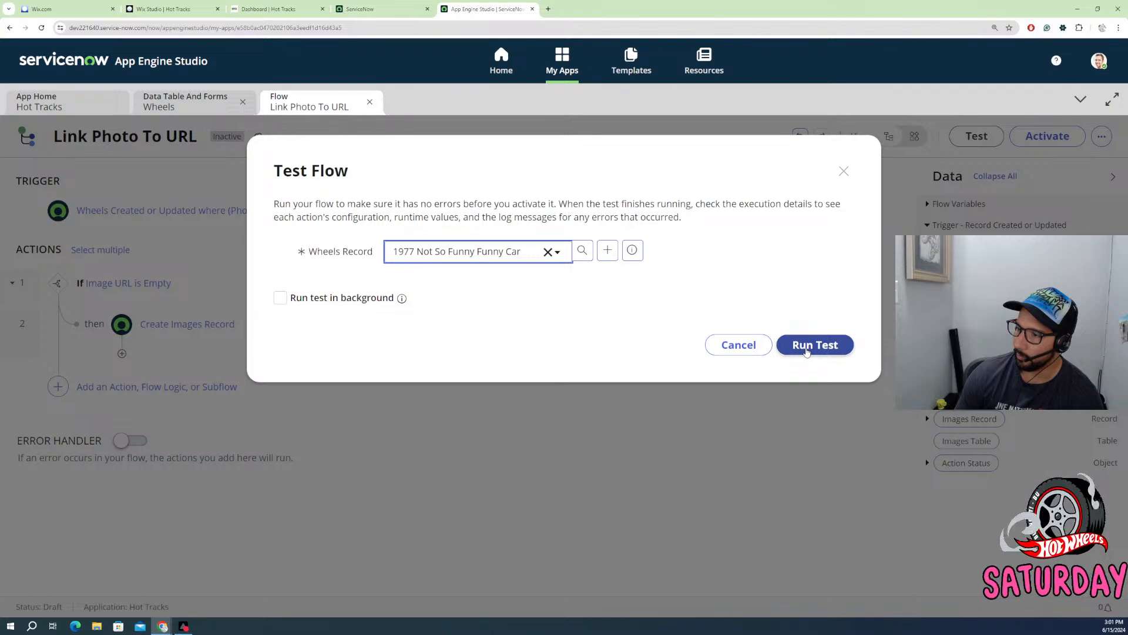
left_click(807, 351)
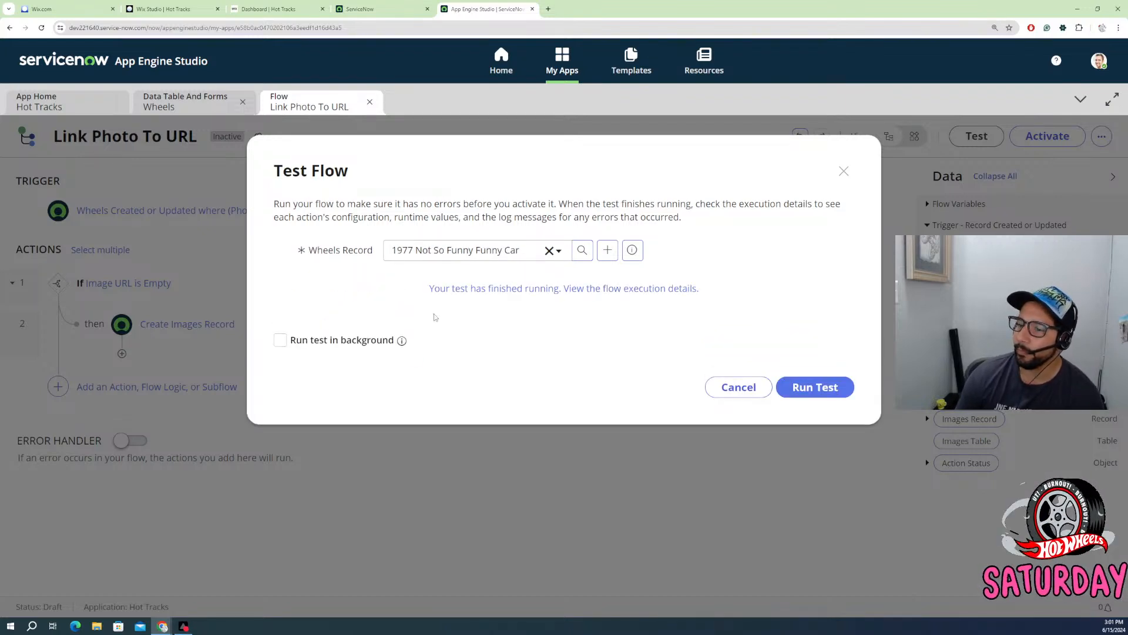
left_click(509, 294)
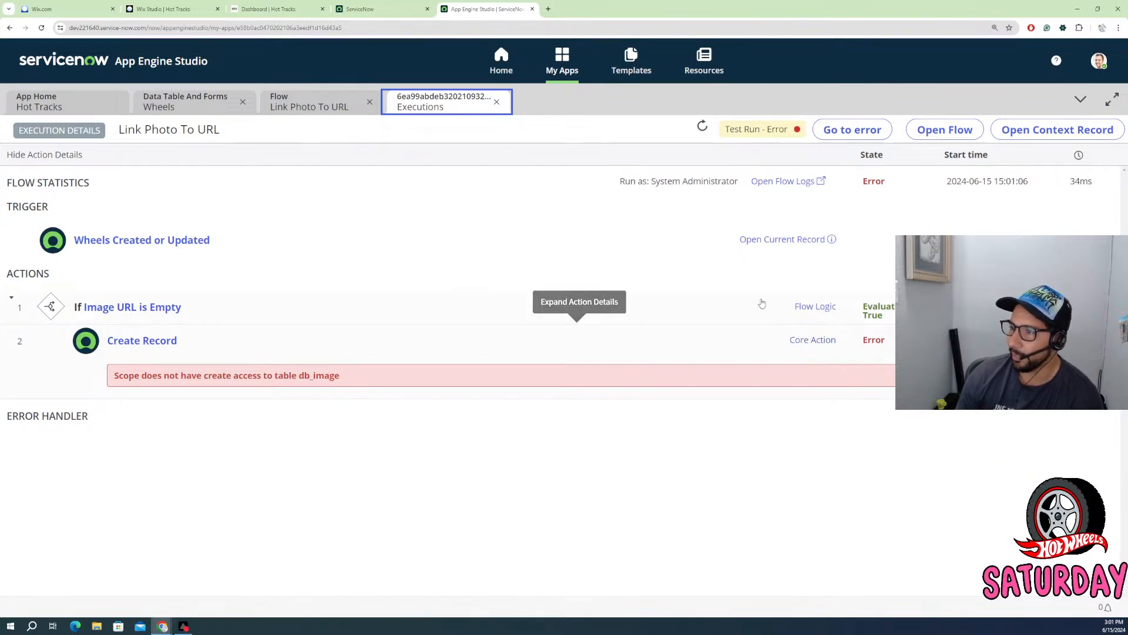
- Examine the Create Record action's execution details, including the field runtime values and the full Action Status message
left_click(147, 345)
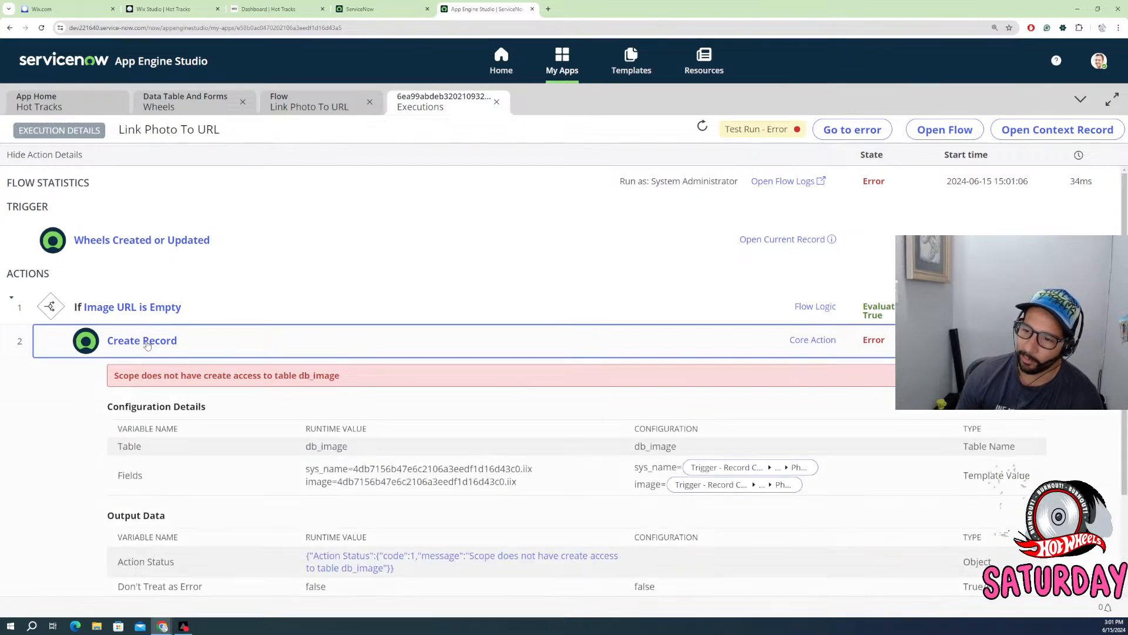
scroll(443, 491, "down", 1)
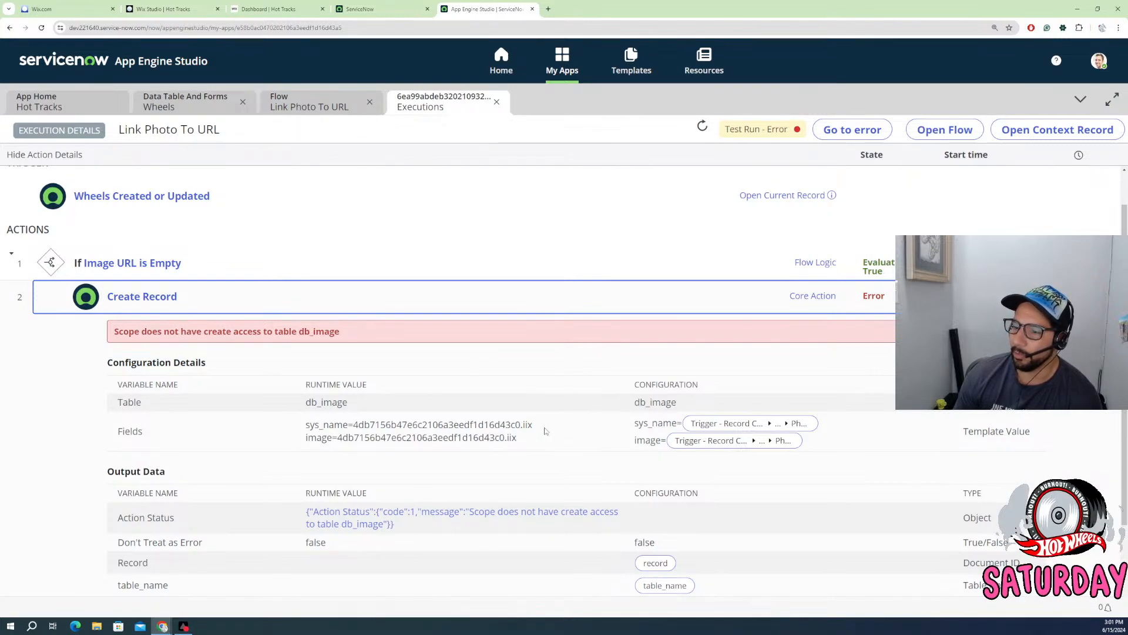
left_click_drag(545, 431, 355, 425)
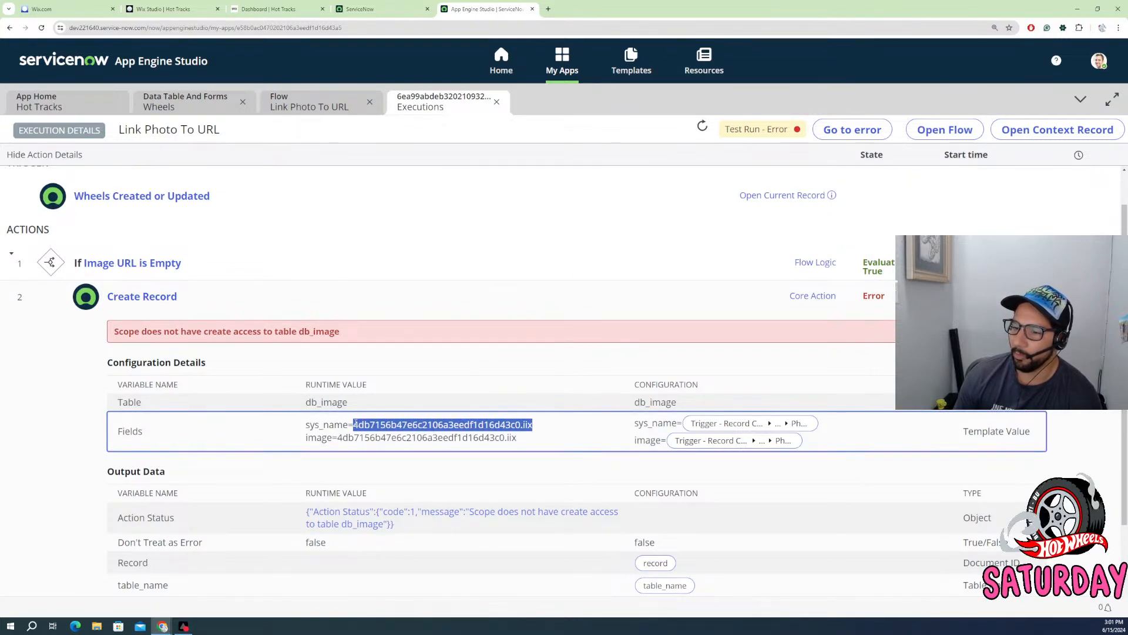
left_click(520, 424)
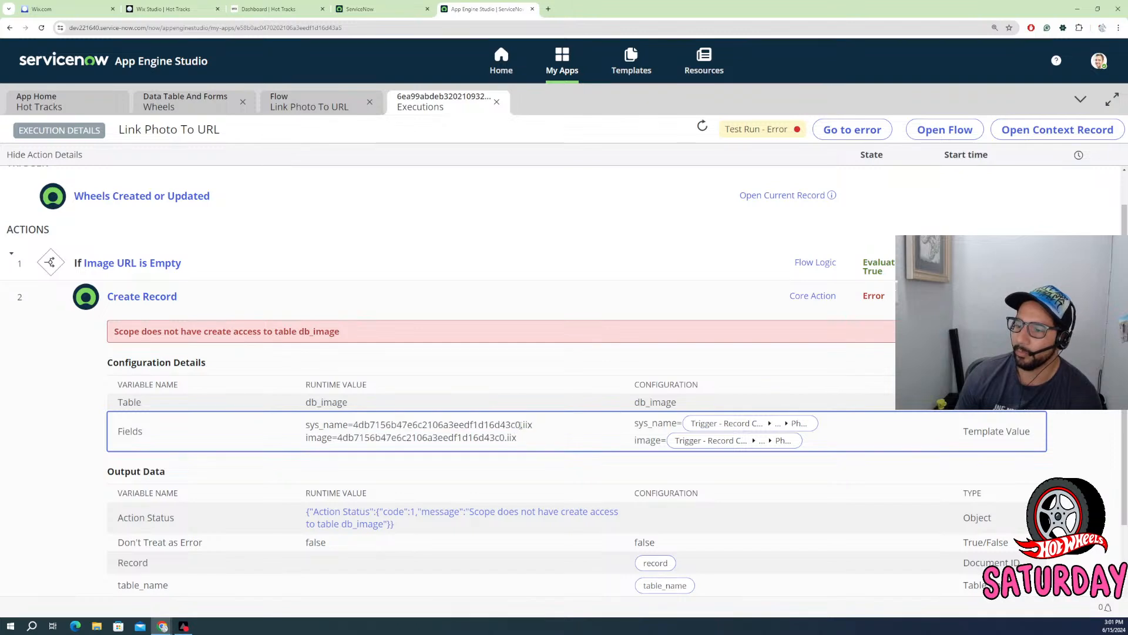
left_click_drag(519, 424, 355, 424)
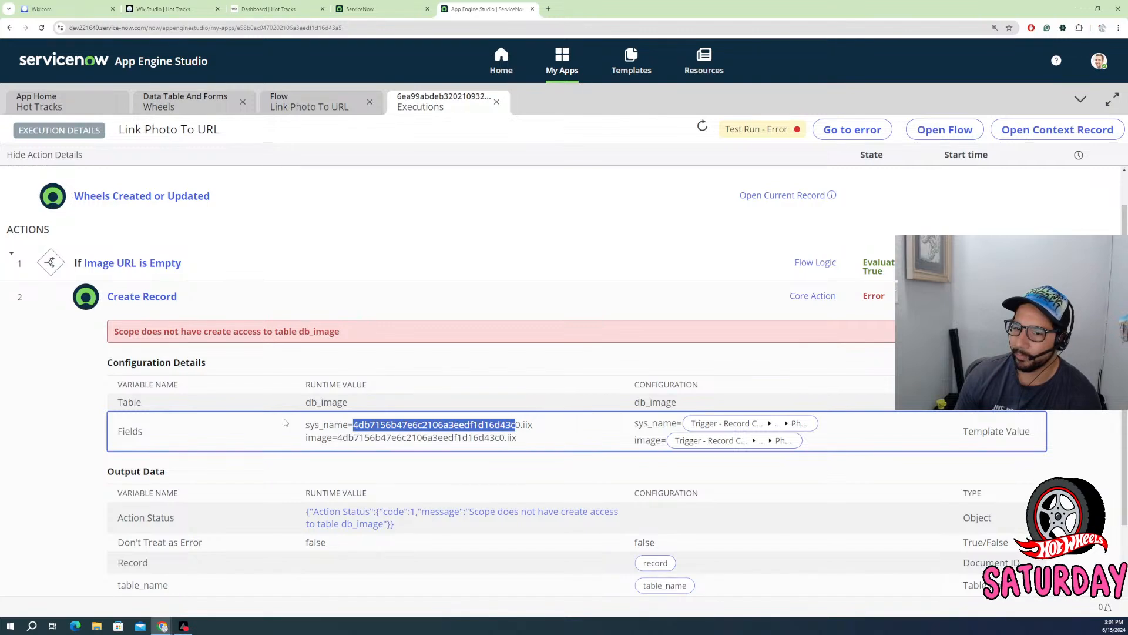
left_click(451, 461)
scroll(452, 461, "down", 1)
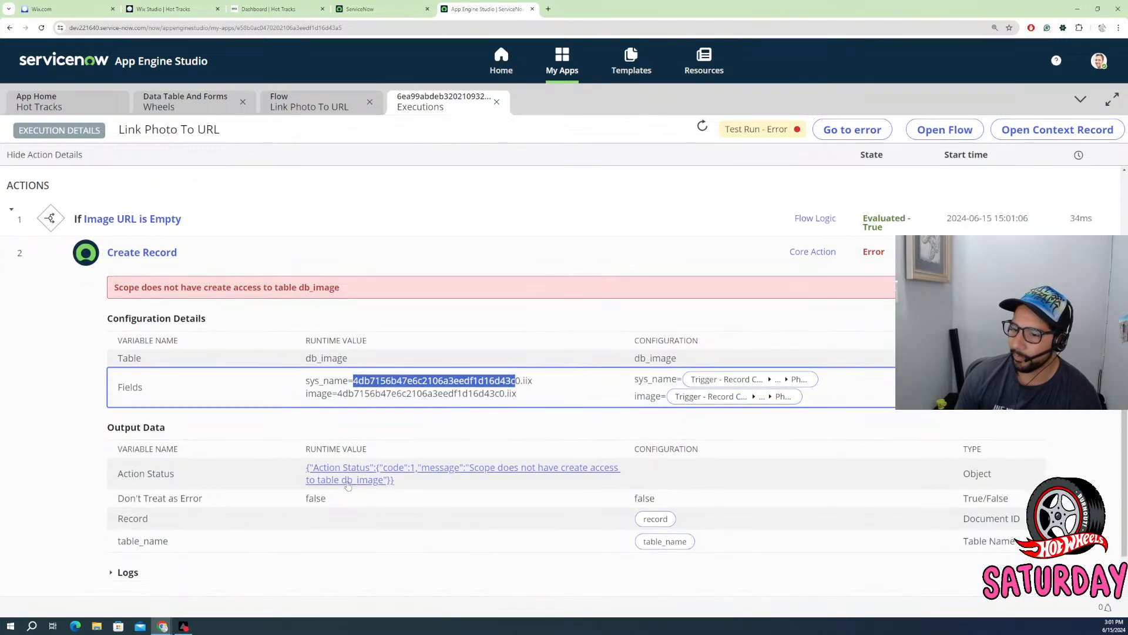
left_click(400, 468)
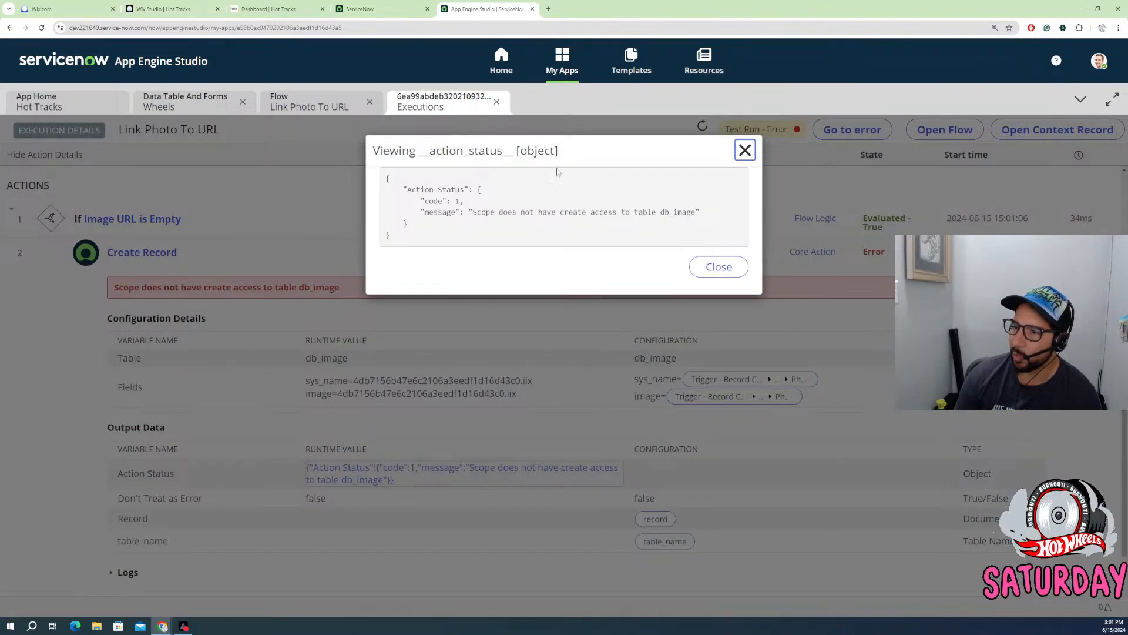
left_click(744, 150)
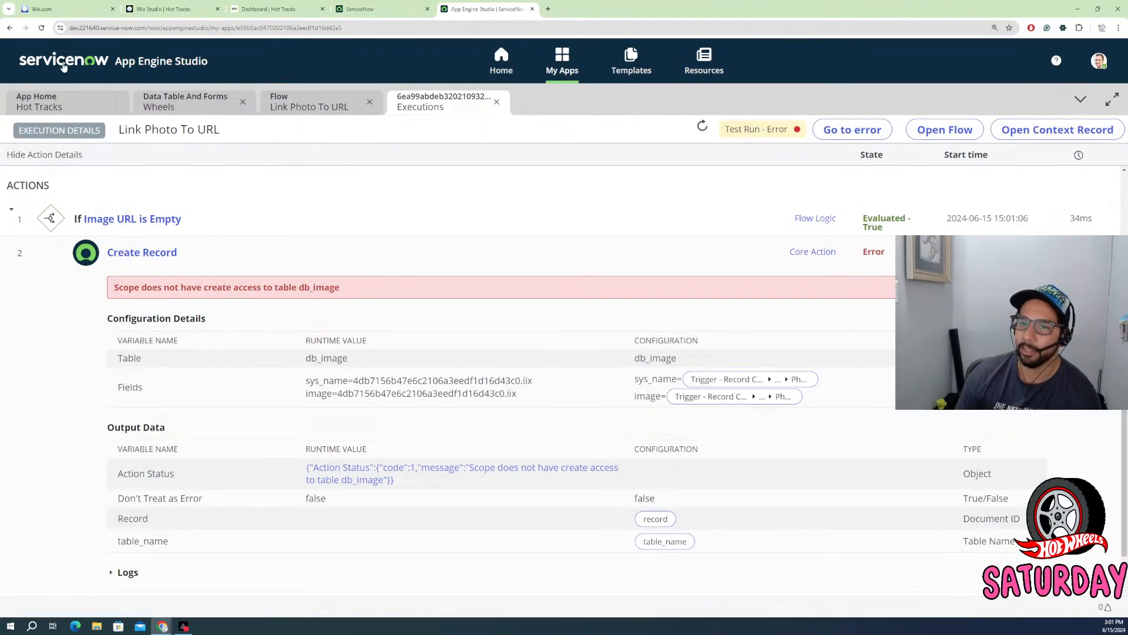
left_click(88, 107)
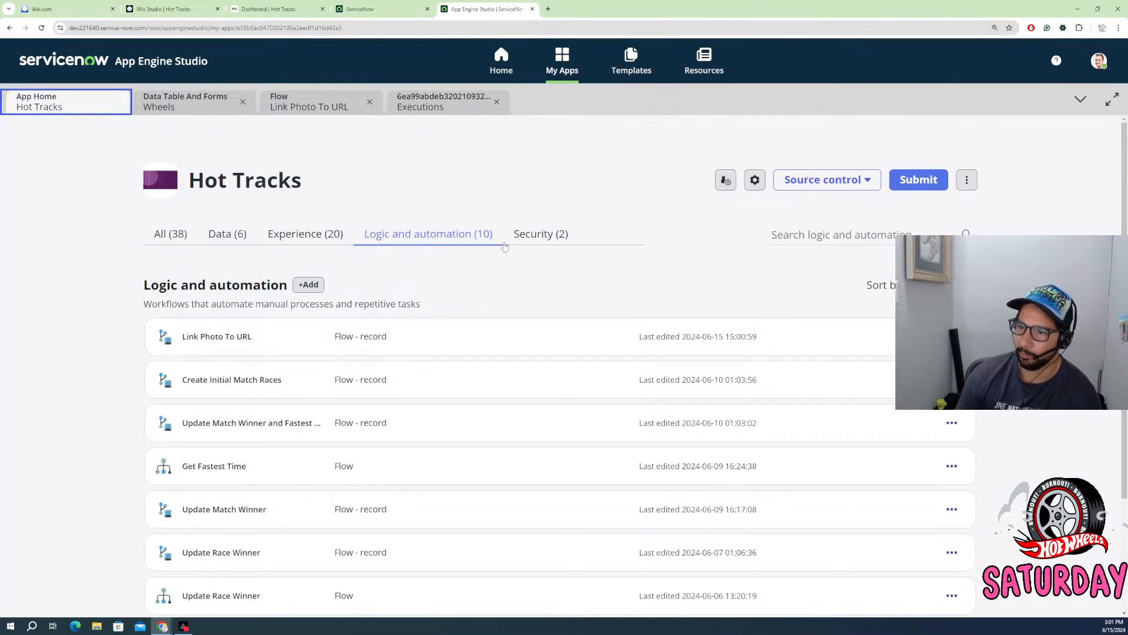
left_click(310, 286)
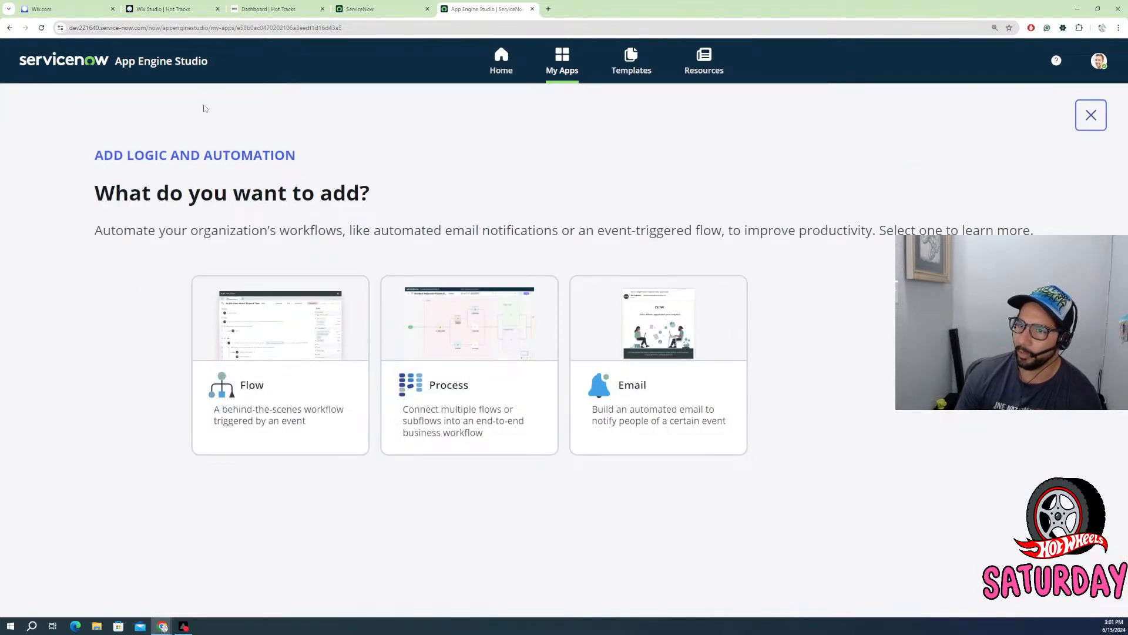
left_click(344, 9)
key("ctrl+Tab")
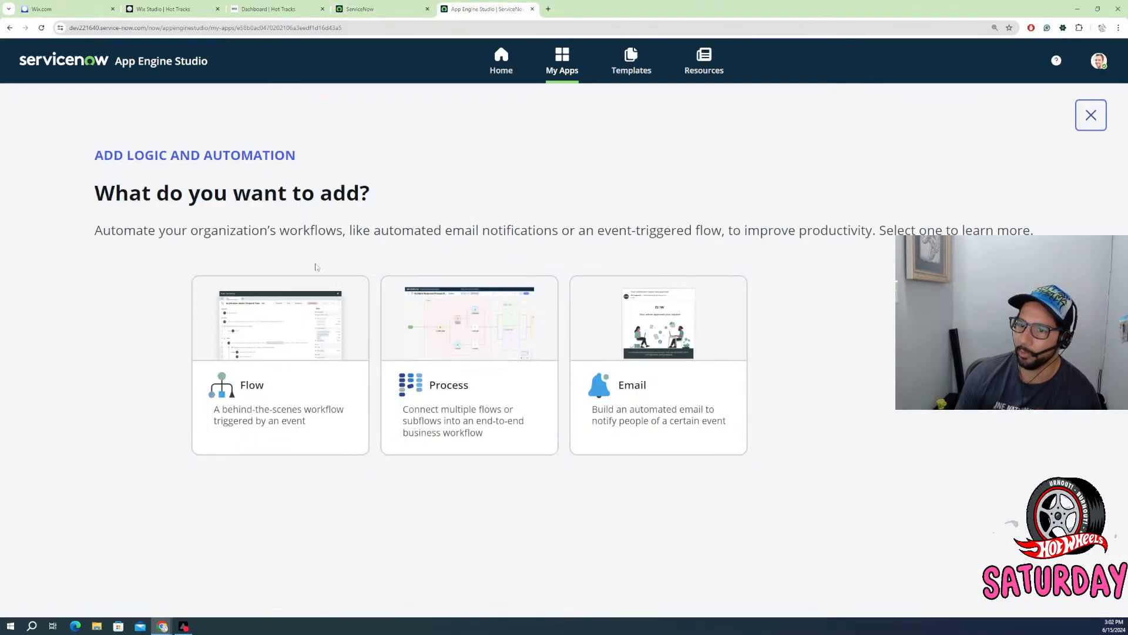
left_click(1090, 117)
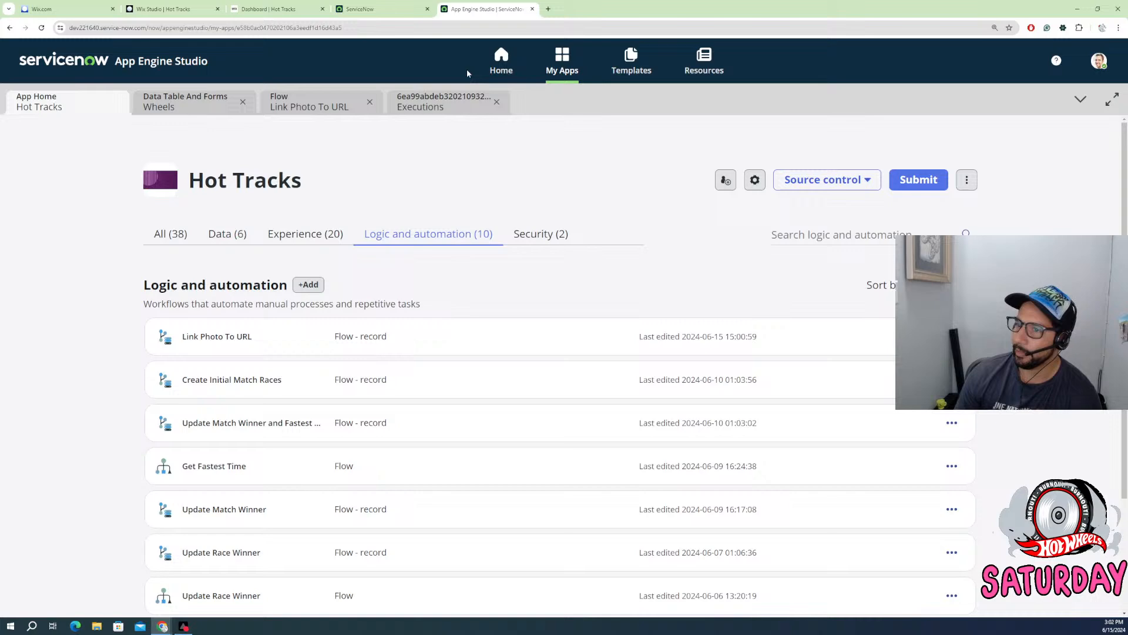
- Return to the Link Photo To URL flow, close its test dialog and check the Application setting in the flow properties
left_click(432, 111)
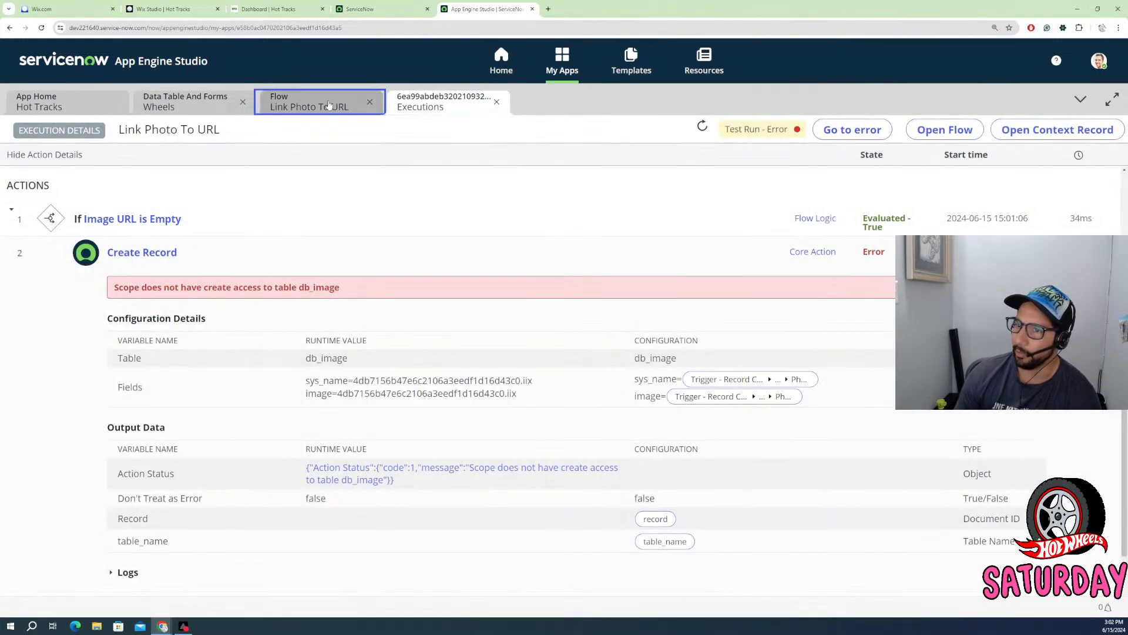
left_click(347, 113)
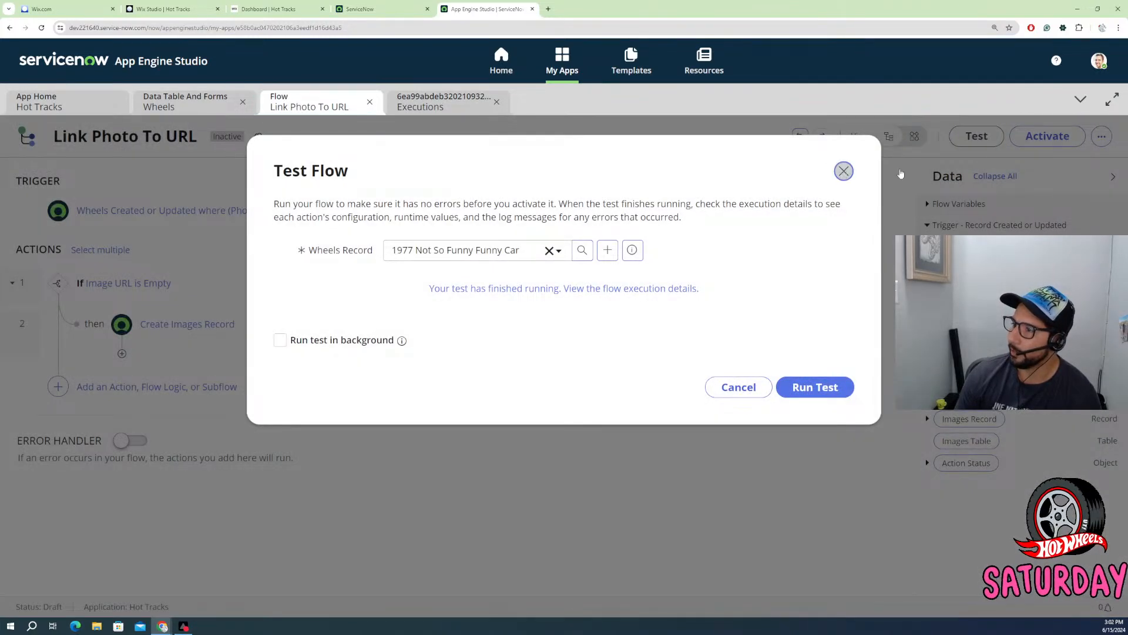
left_click(844, 170)
left_click(1102, 136)
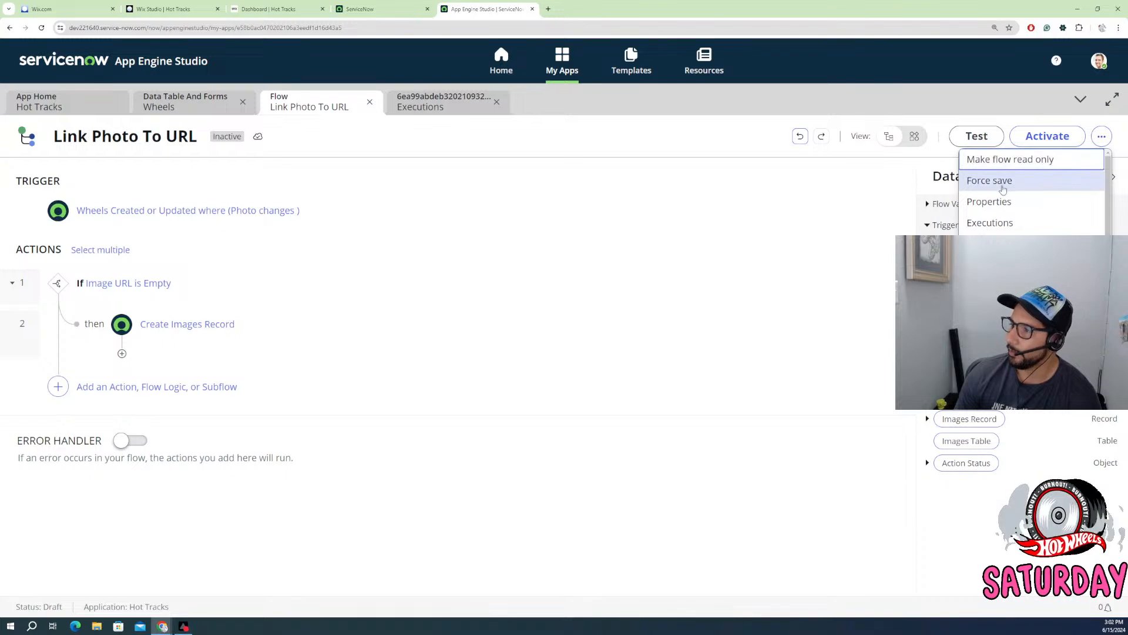
key("Return")
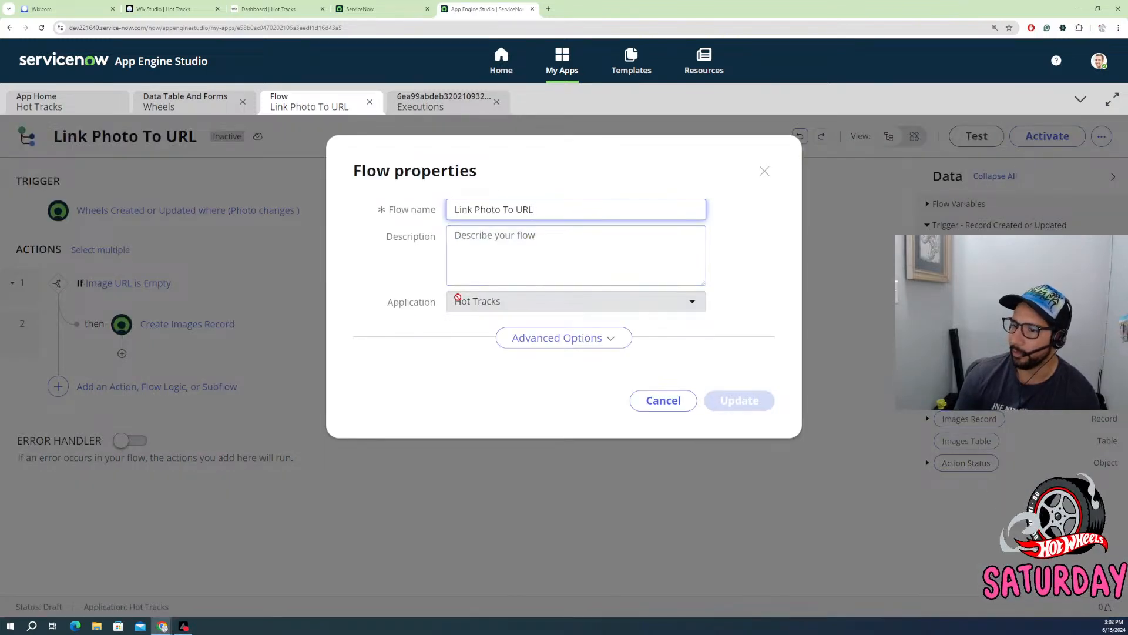
left_click(476, 301)
left_click(408, 300)
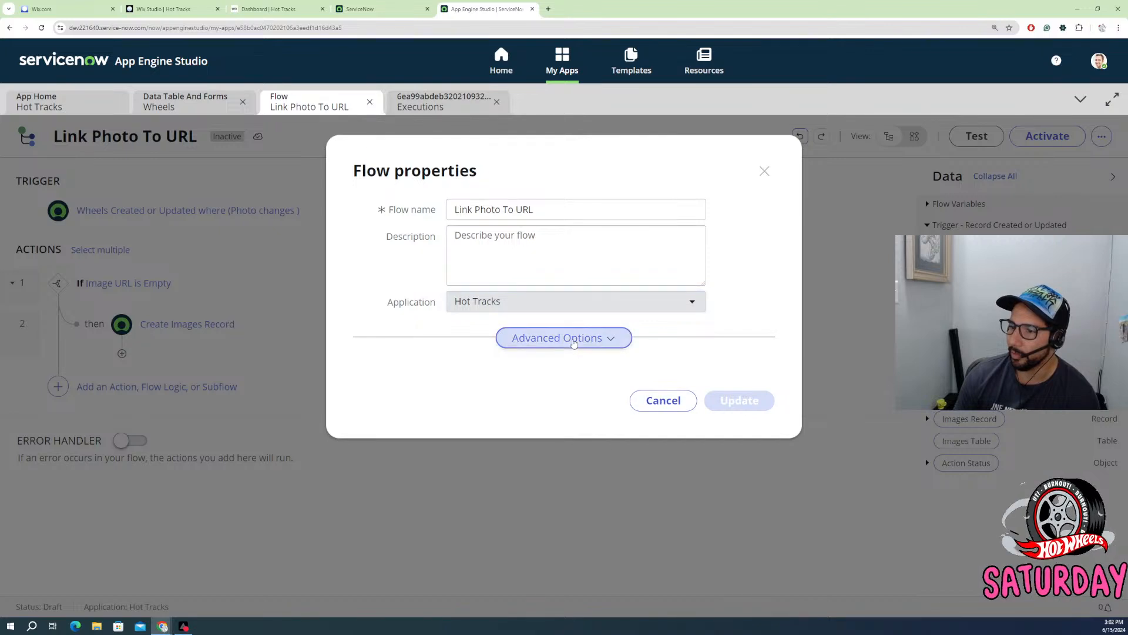
- Review the advanced options in the flow properties, including the Run As choices, and leave without updating
left_click(561, 338)
scroll(476, 405, "down", 1)
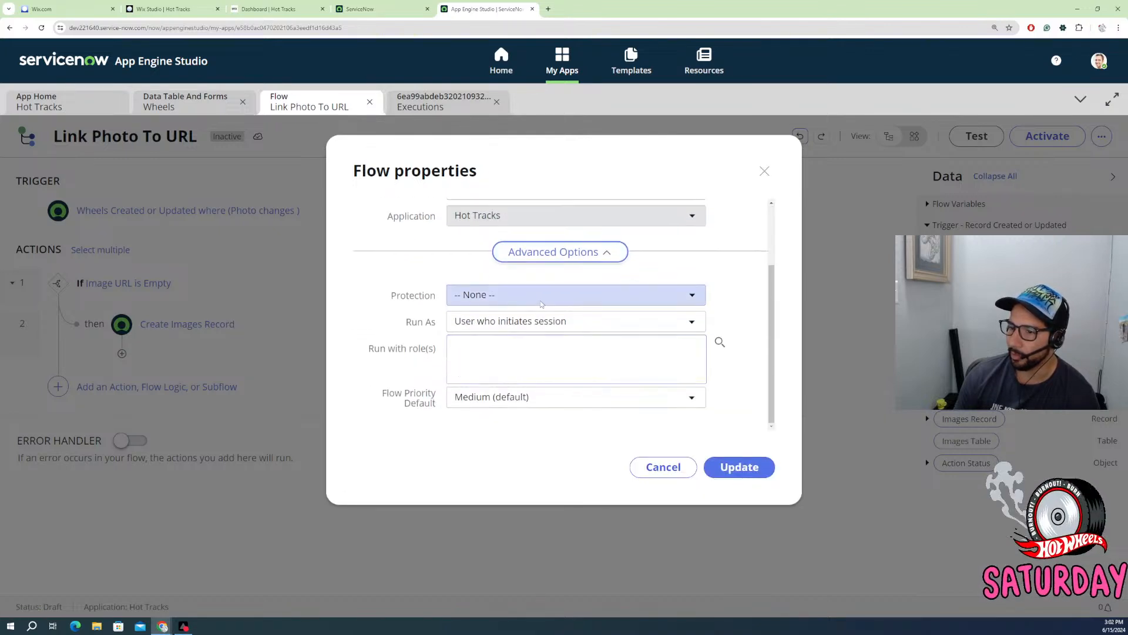
left_click(551, 322)
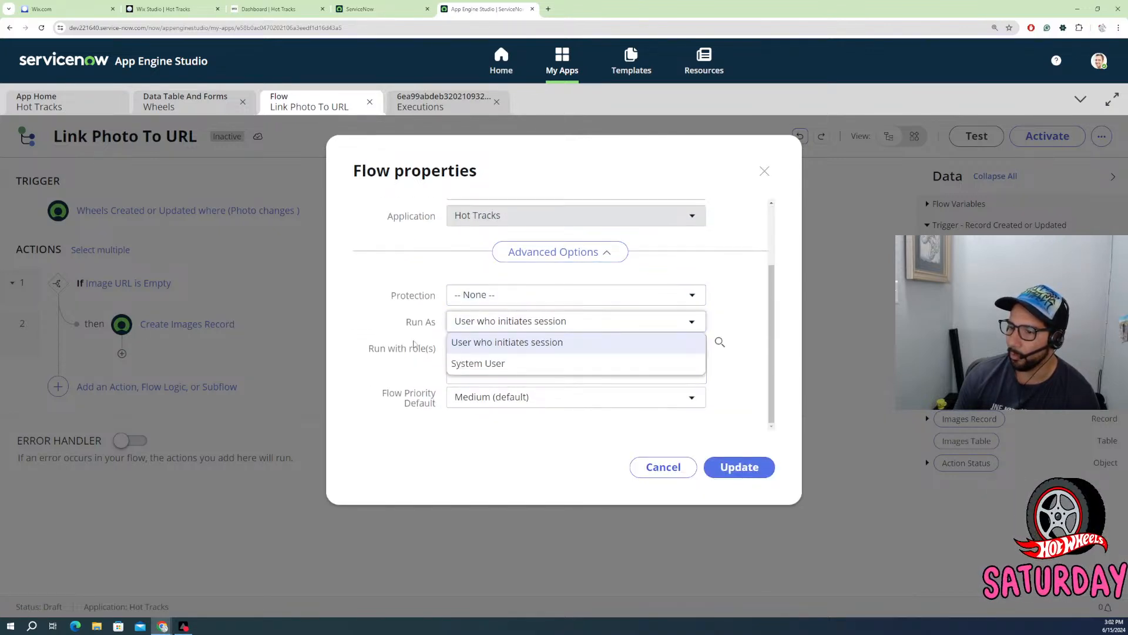
left_click(416, 345)
left_click(666, 471)
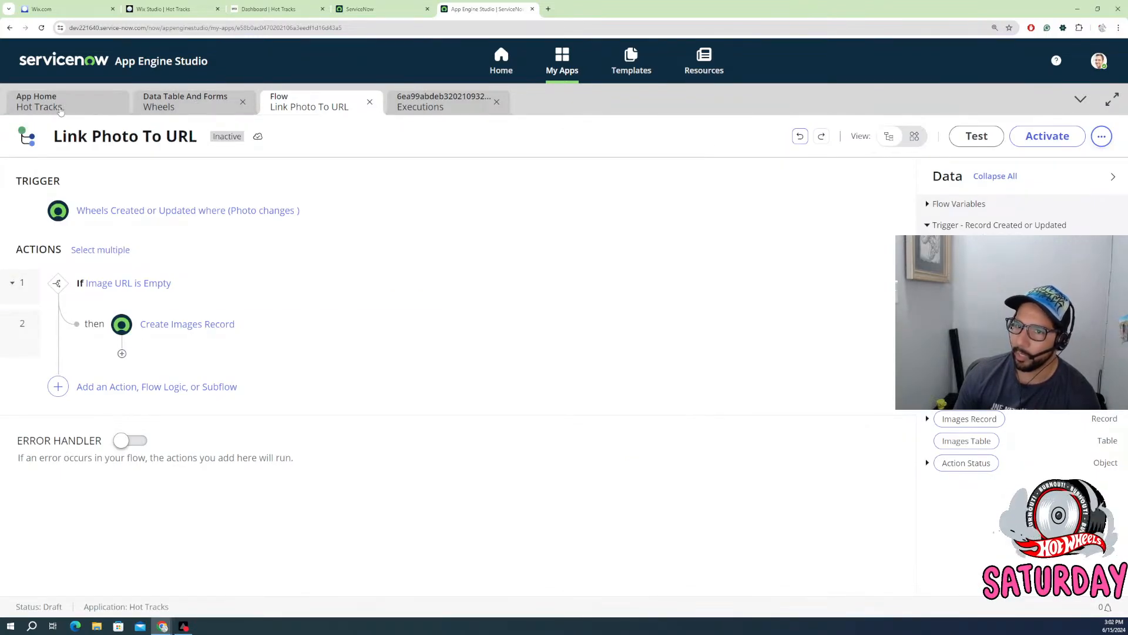
- Examine the Application and other advanced options offered when adding a from-scratch flow to the Hot Tracks app, and cancel the setup
left_click(79, 106)
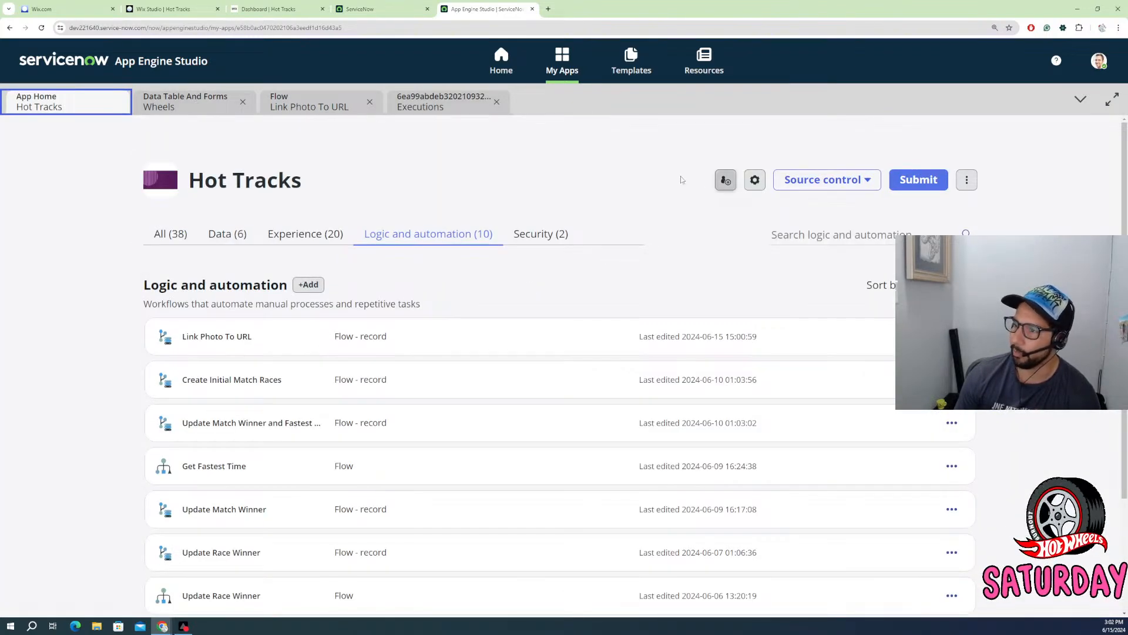
left_click(310, 286)
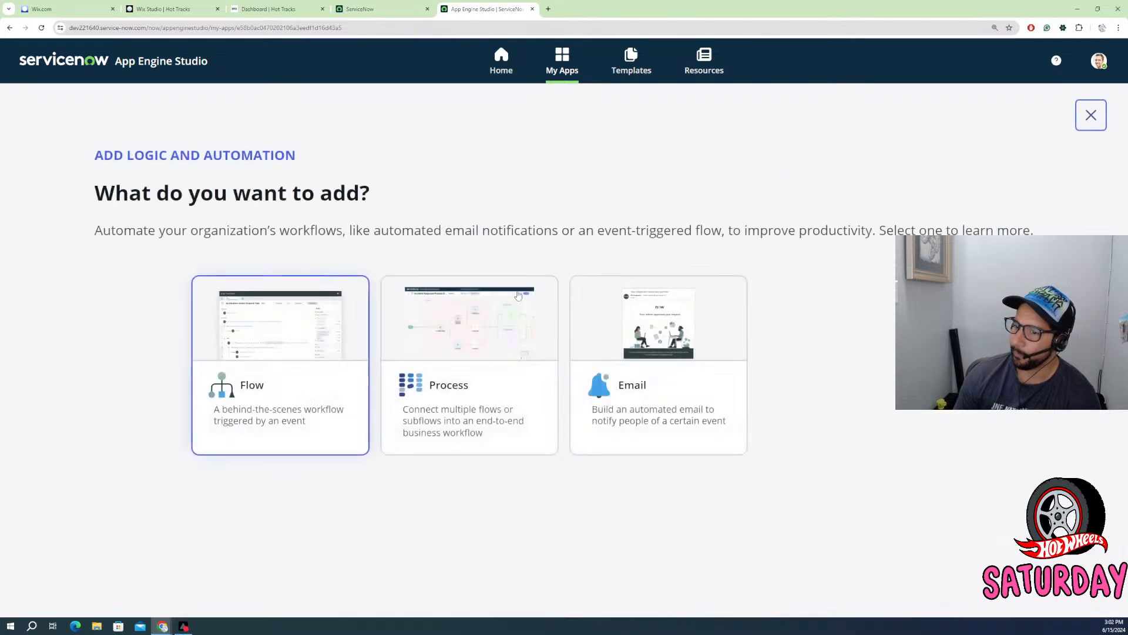
left_click(262, 331)
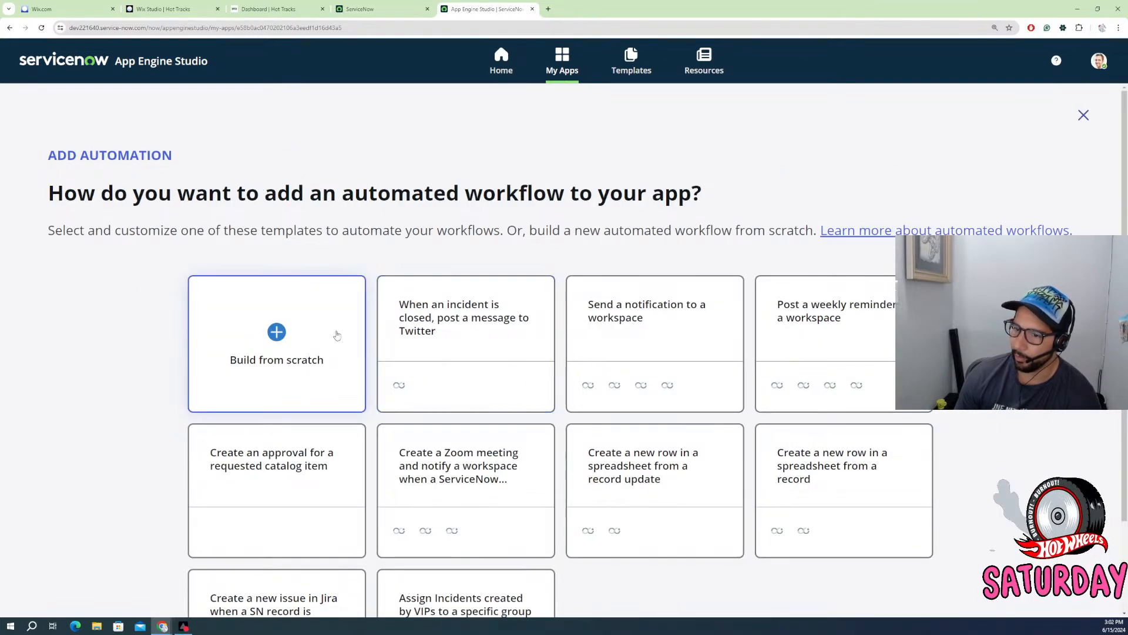
left_click(278, 330)
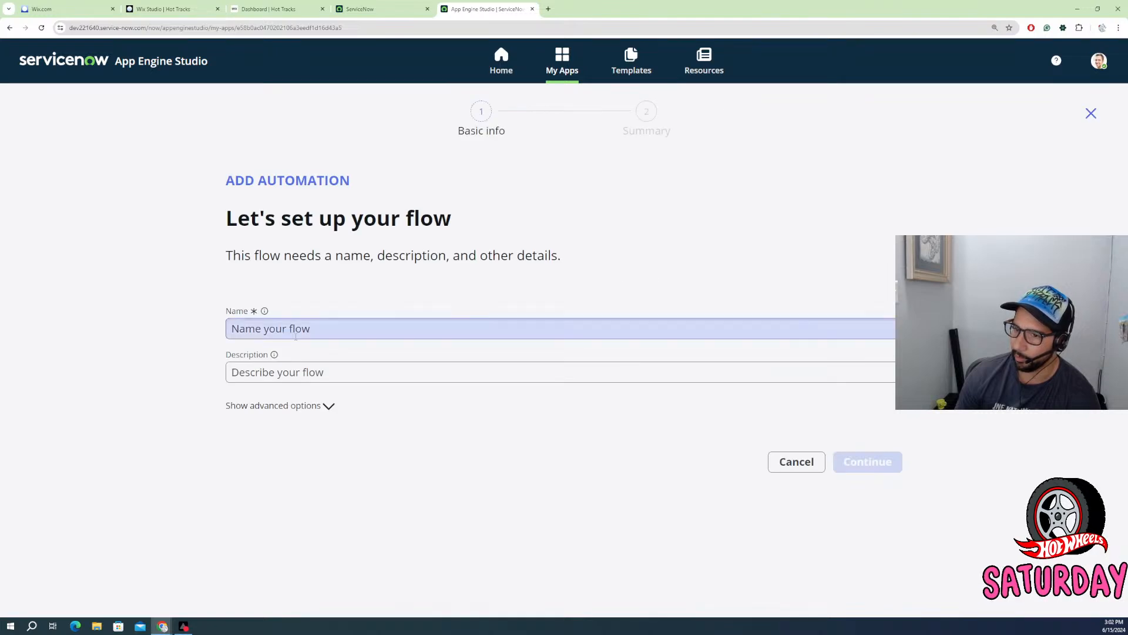
left_click(287, 407)
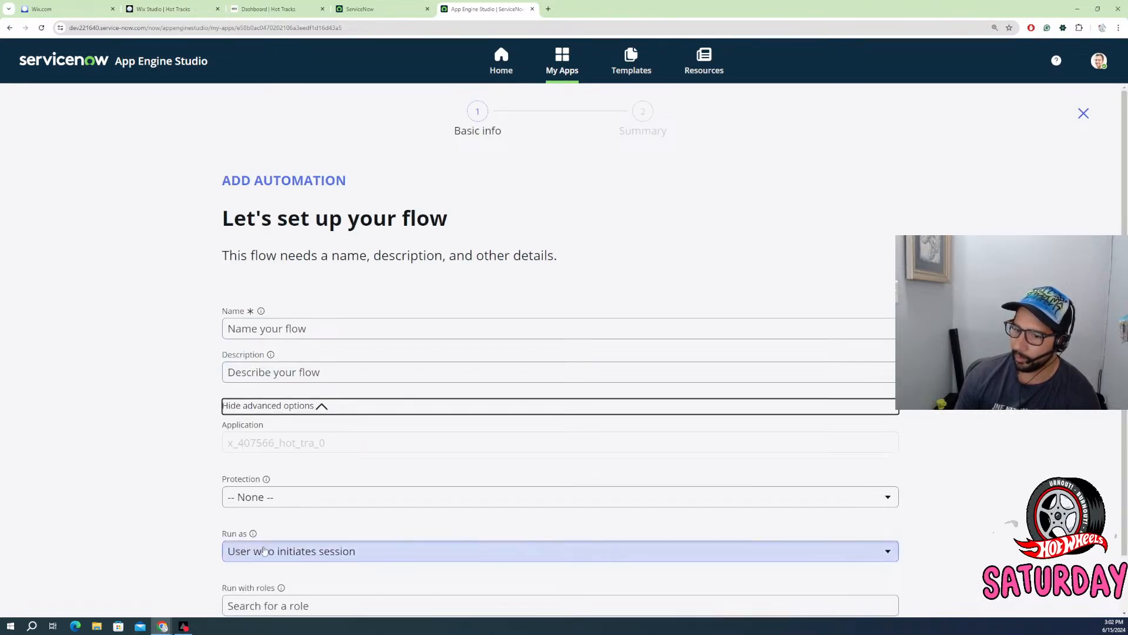
scroll(288, 423, "down", 1)
left_click_drag(337, 399, 206, 397)
scroll(301, 535, "down", 1)
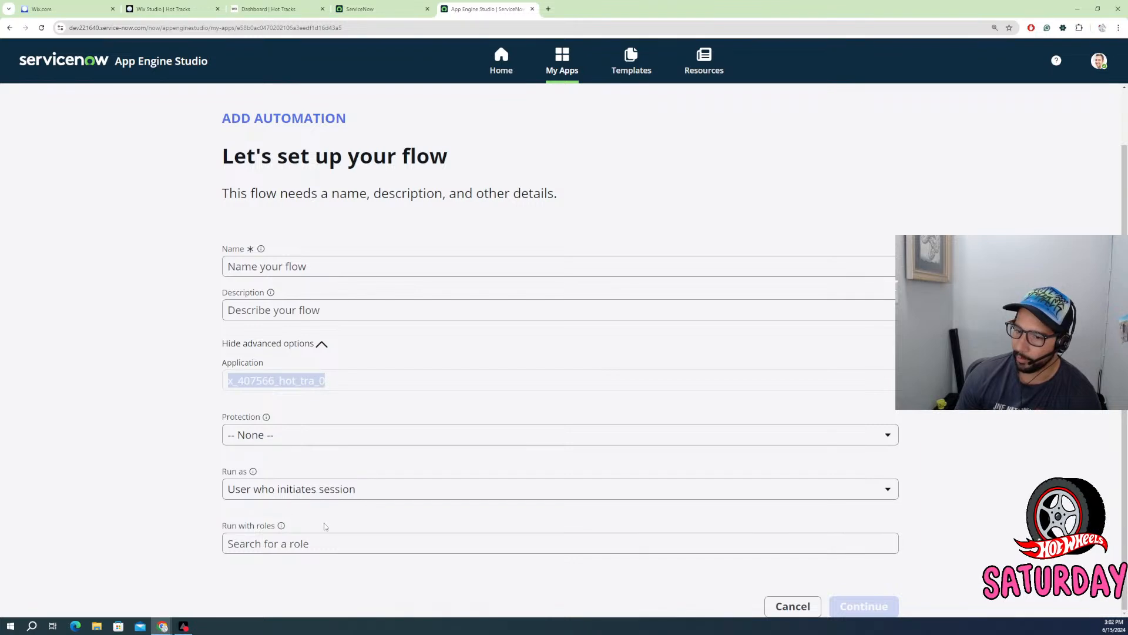
left_click(793, 607)
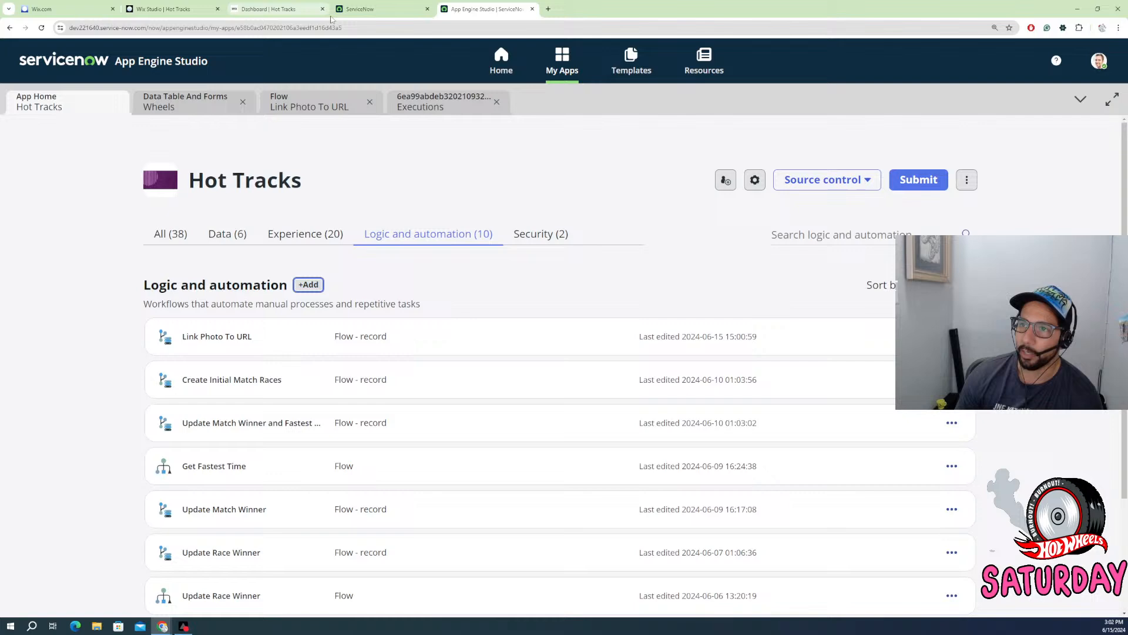
- Switch to the main ServiceNow page, filter the navigator for flow and open Workflow Studio
left_click(373, 9)
left_click(76, 93)
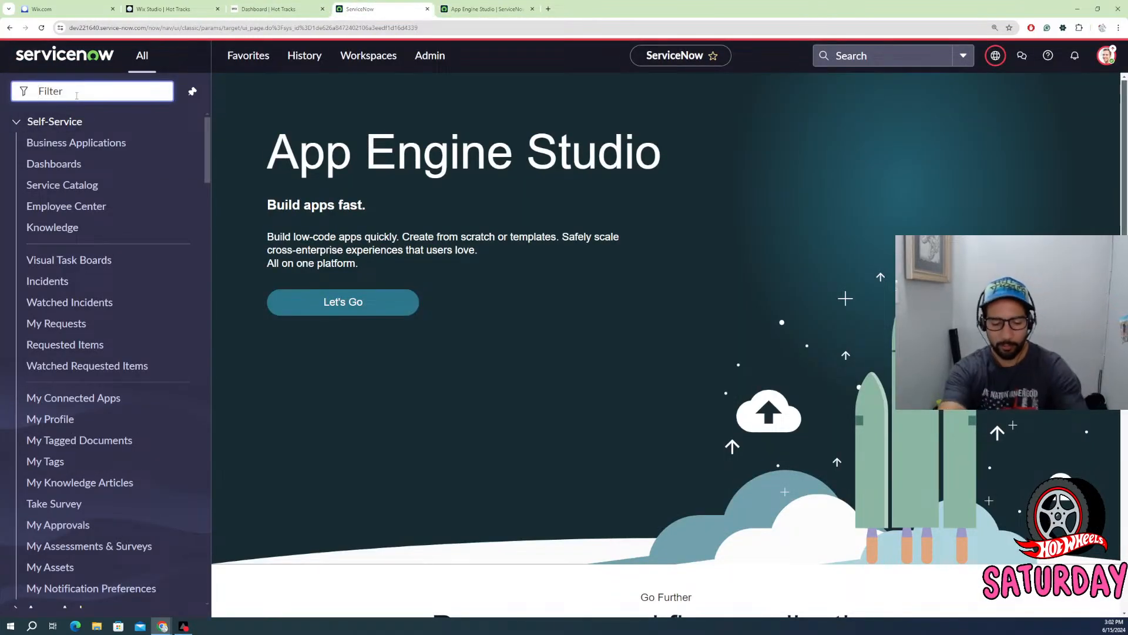
type("flow")
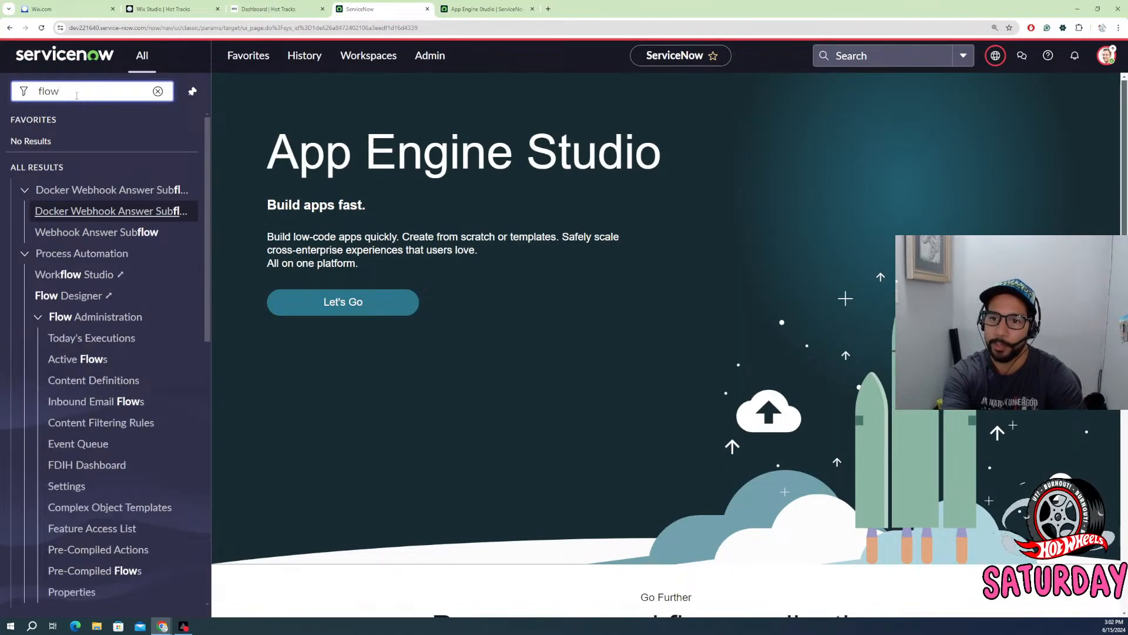
left_click(83, 278)
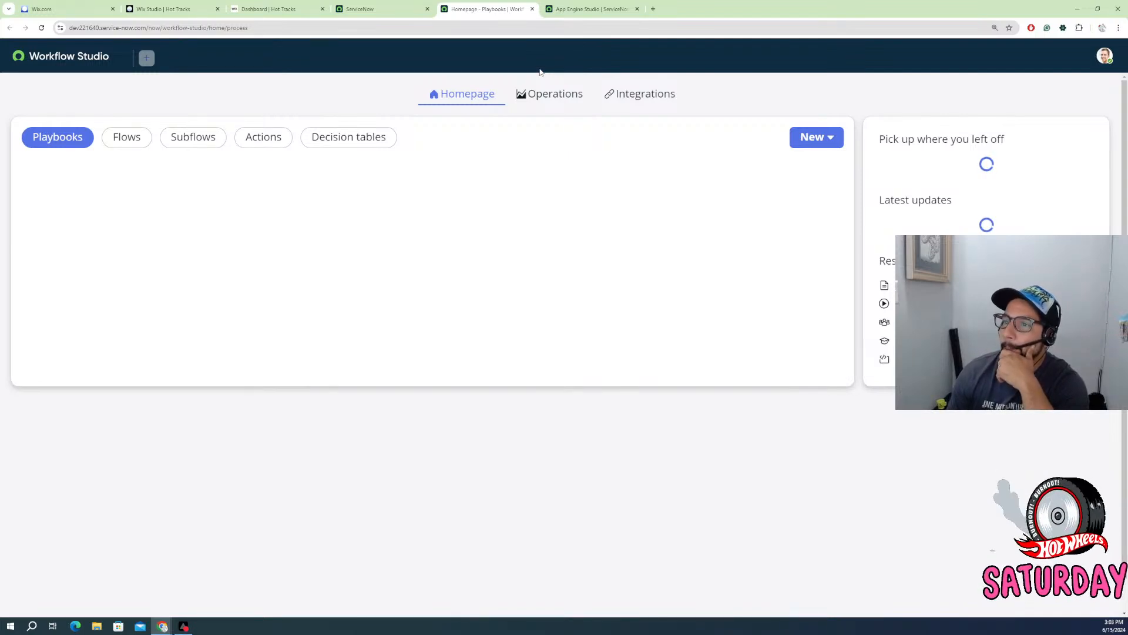
- Try to change the Application of a new flow in Workflow Studio, and cancel the flow
left_click(814, 137)
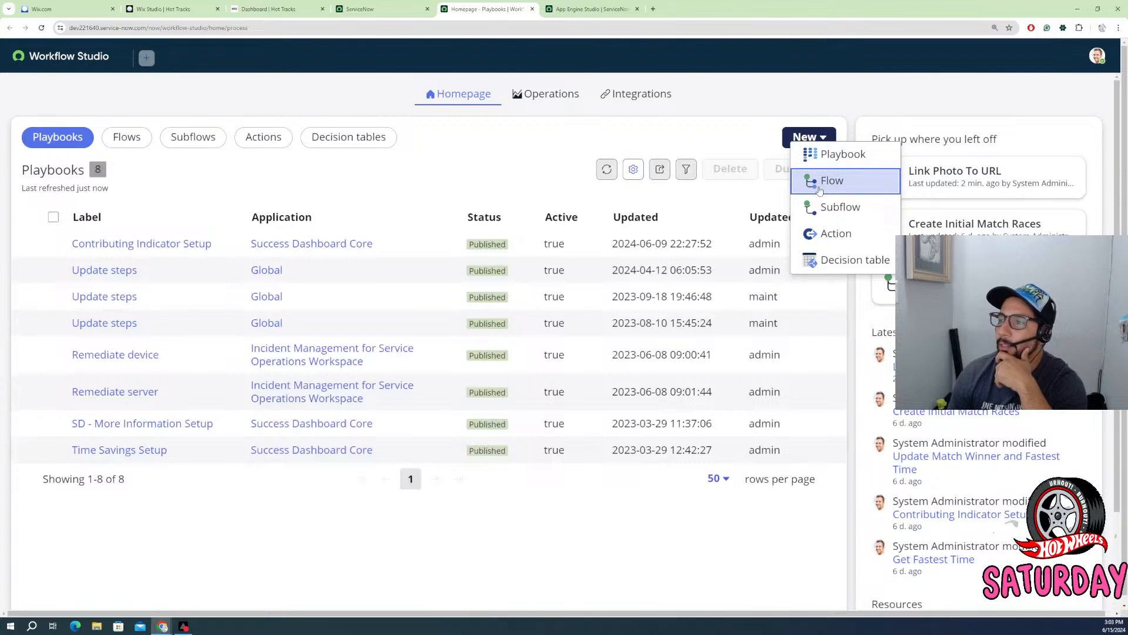
left_click(820, 188)
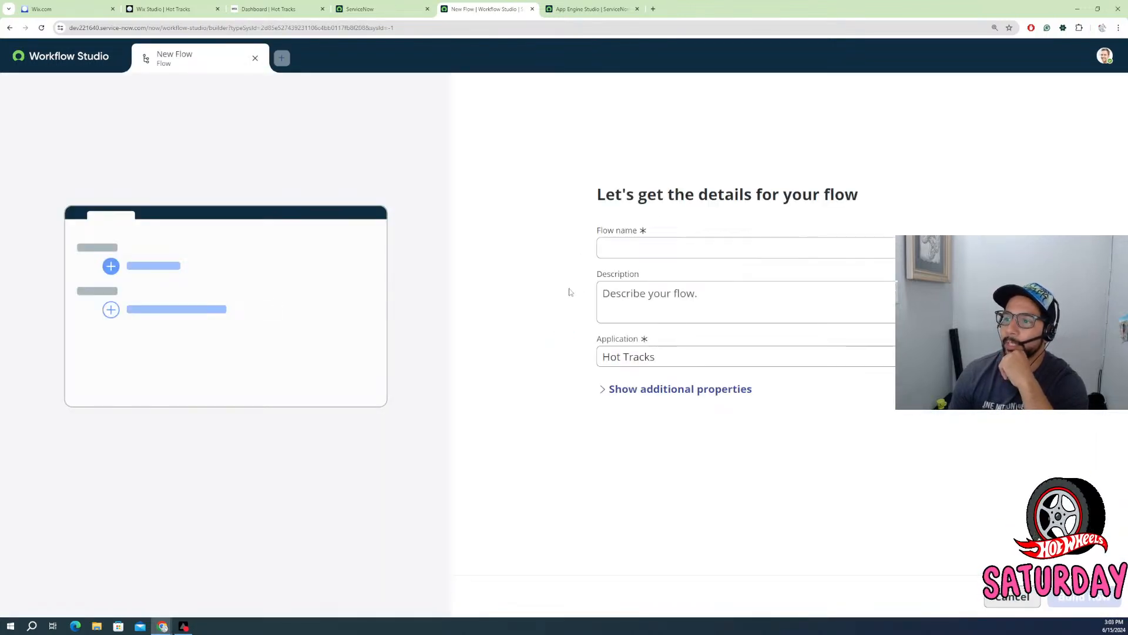
left_click(612, 392)
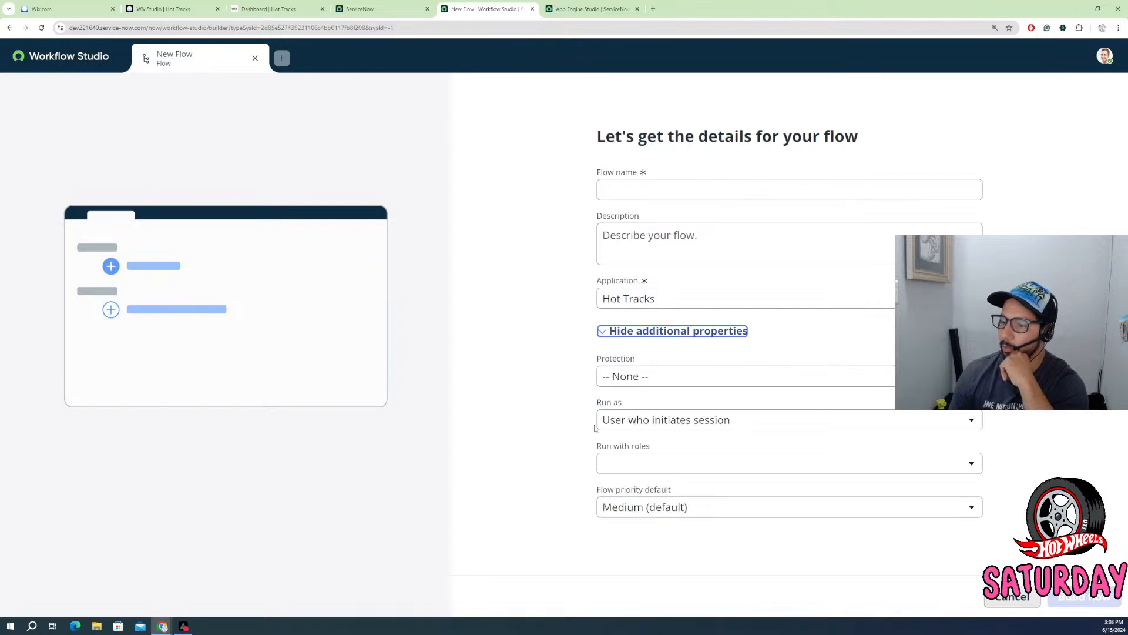
left_click(639, 380)
left_click(637, 381)
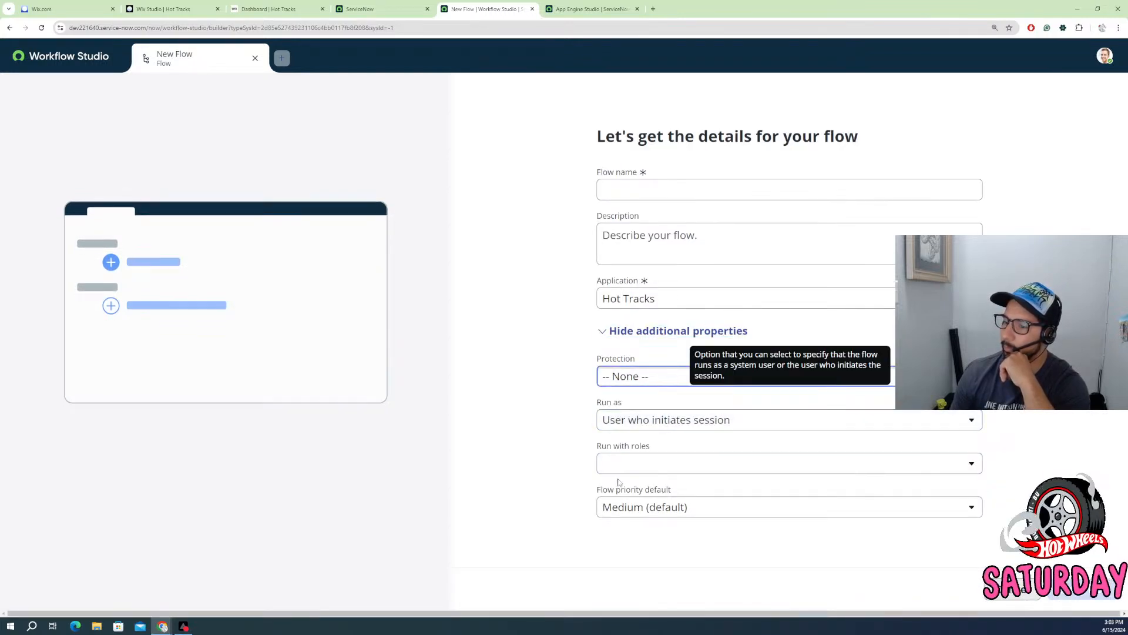
left_click(670, 299)
left_click(847, 296)
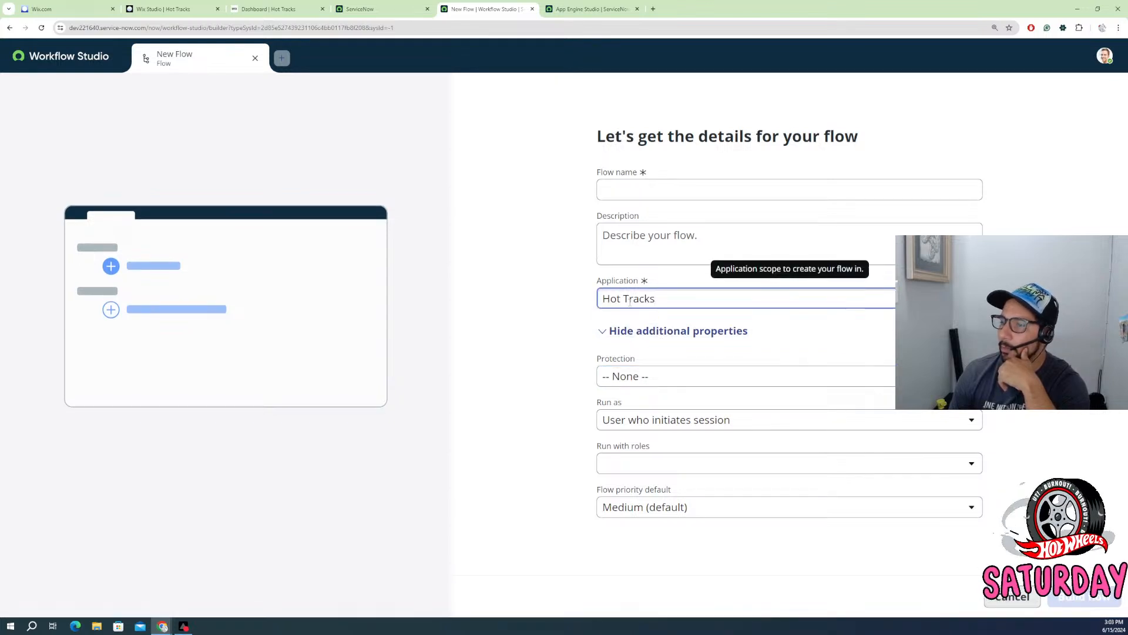
left_click_drag(639, 302, 576, 306)
left_click(1012, 597)
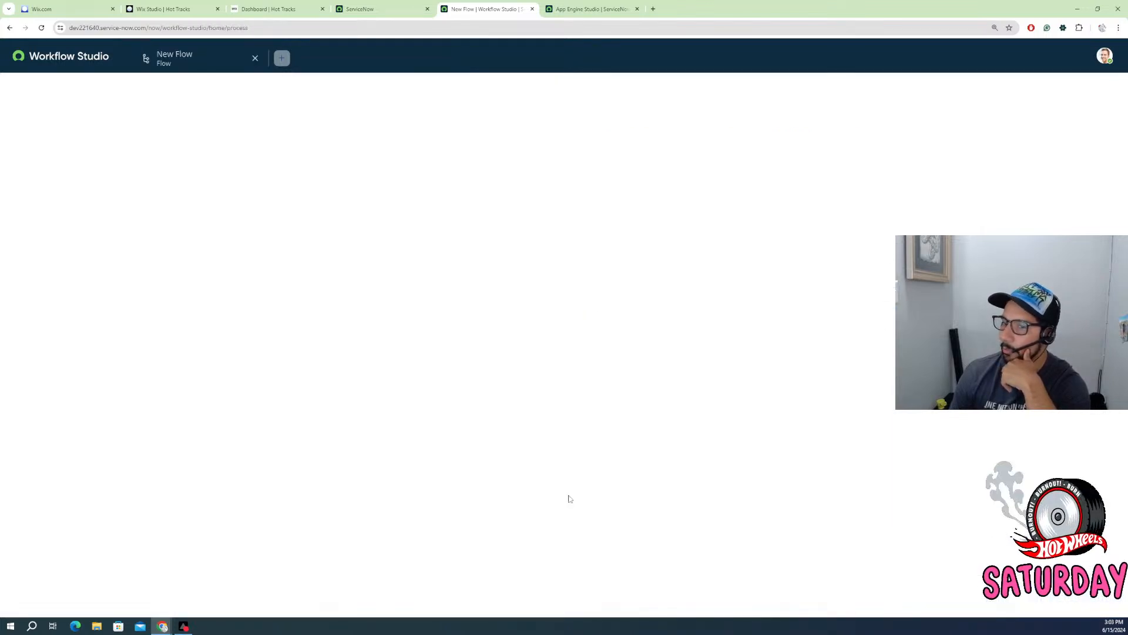
- Change the ServiceNow application scope from Hot Tracks to Global
left_click(356, 10)
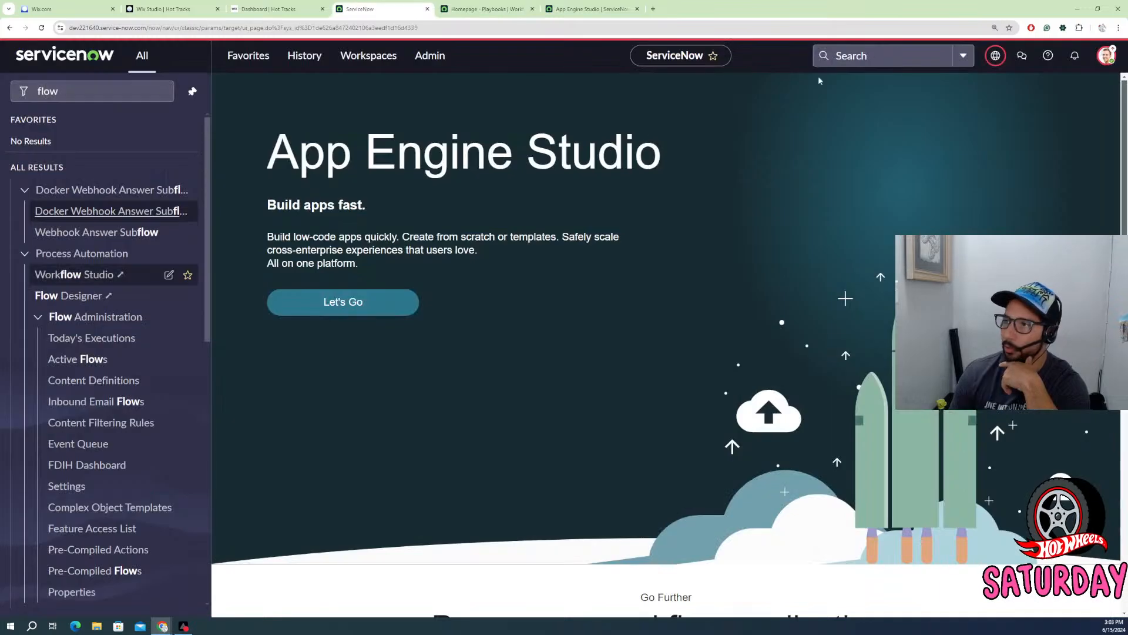
left_click(996, 56)
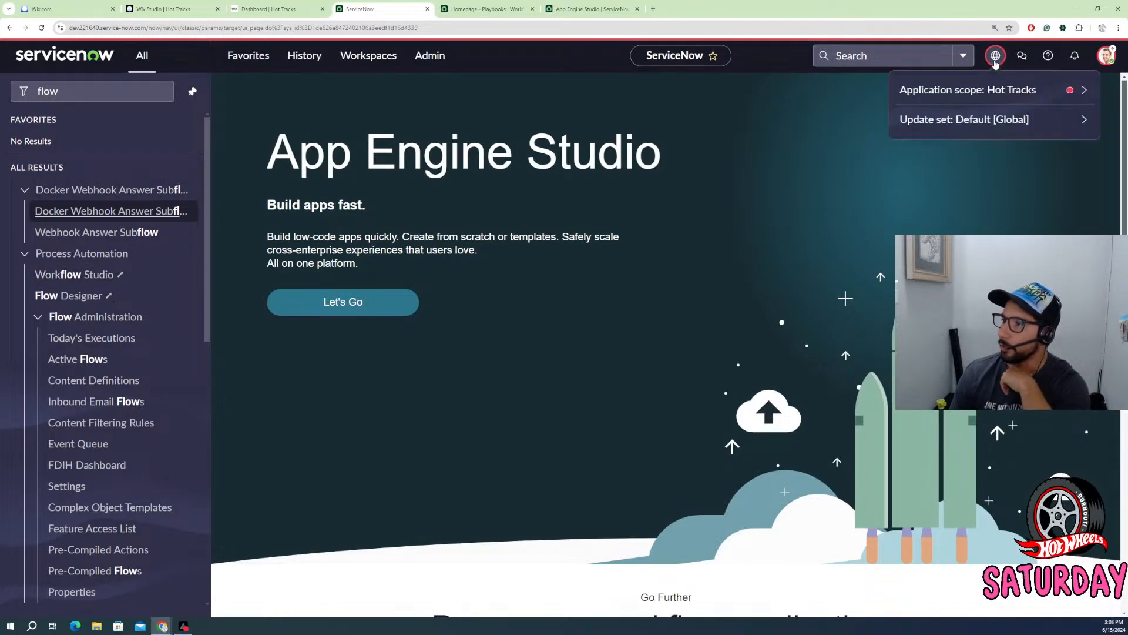
left_click(1009, 98)
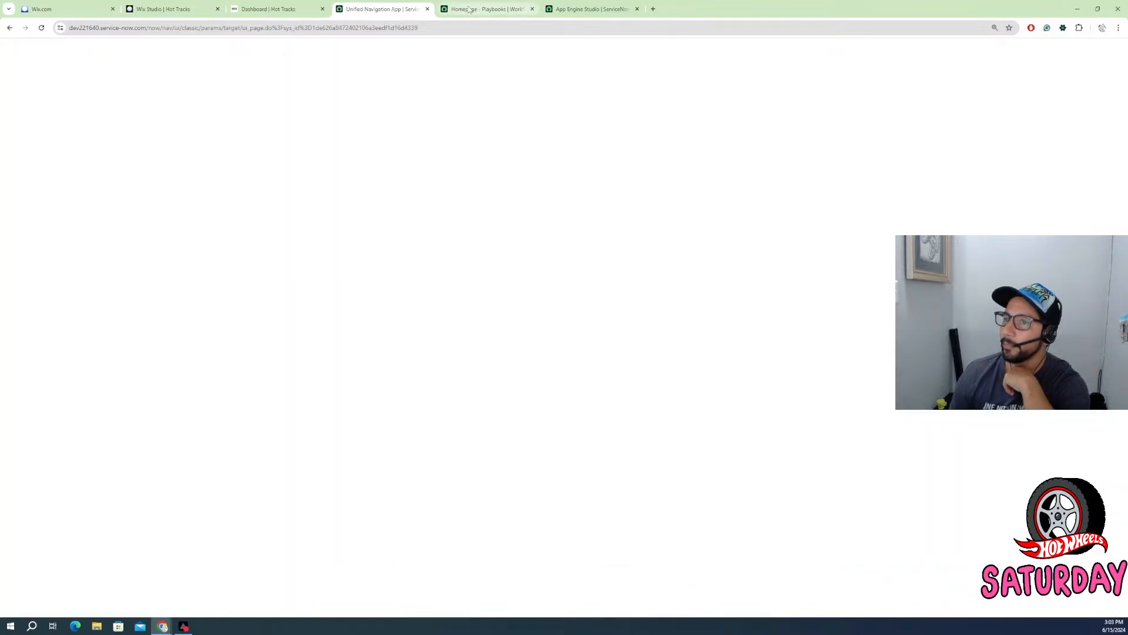
- Return to Workflow Studio and start a new flow in the Global application
left_click(468, 9)
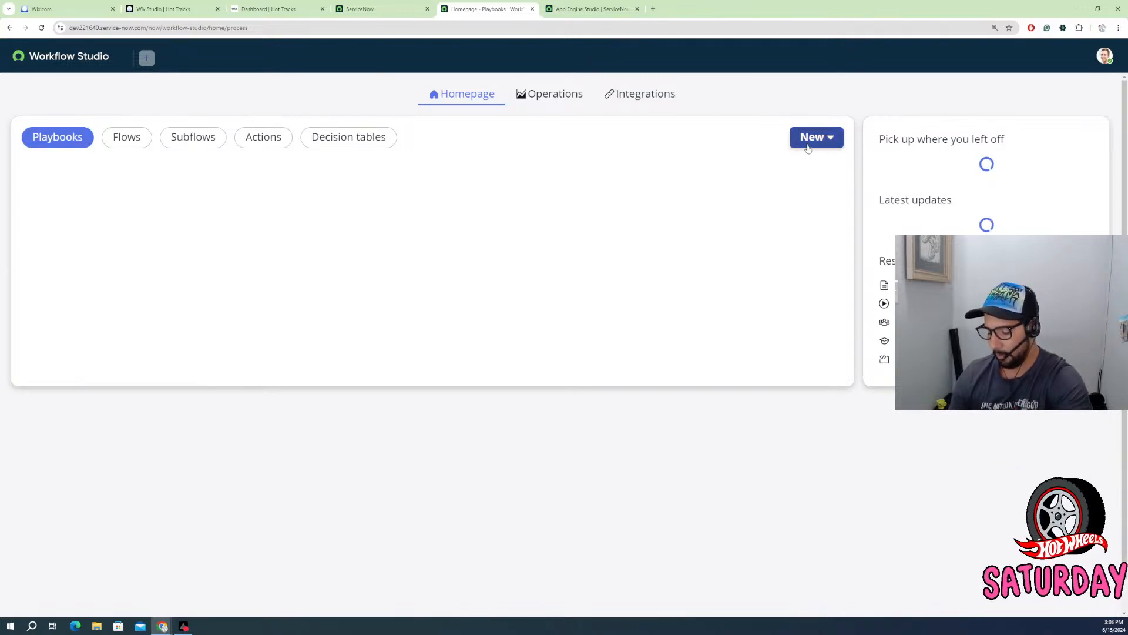
left_click(814, 137)
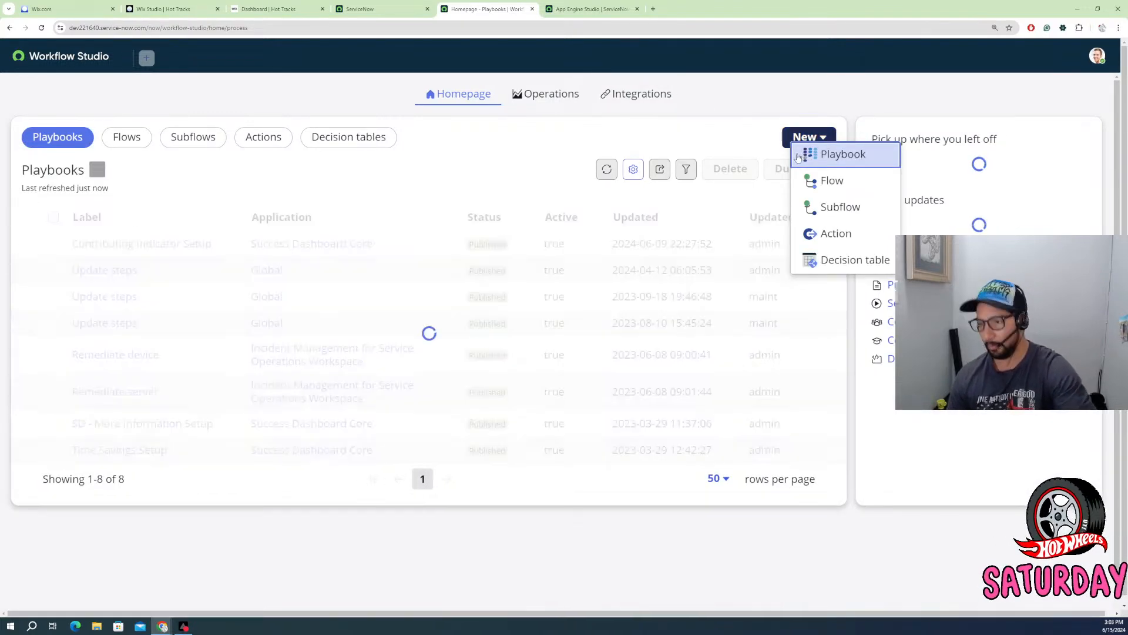
left_click(806, 155)
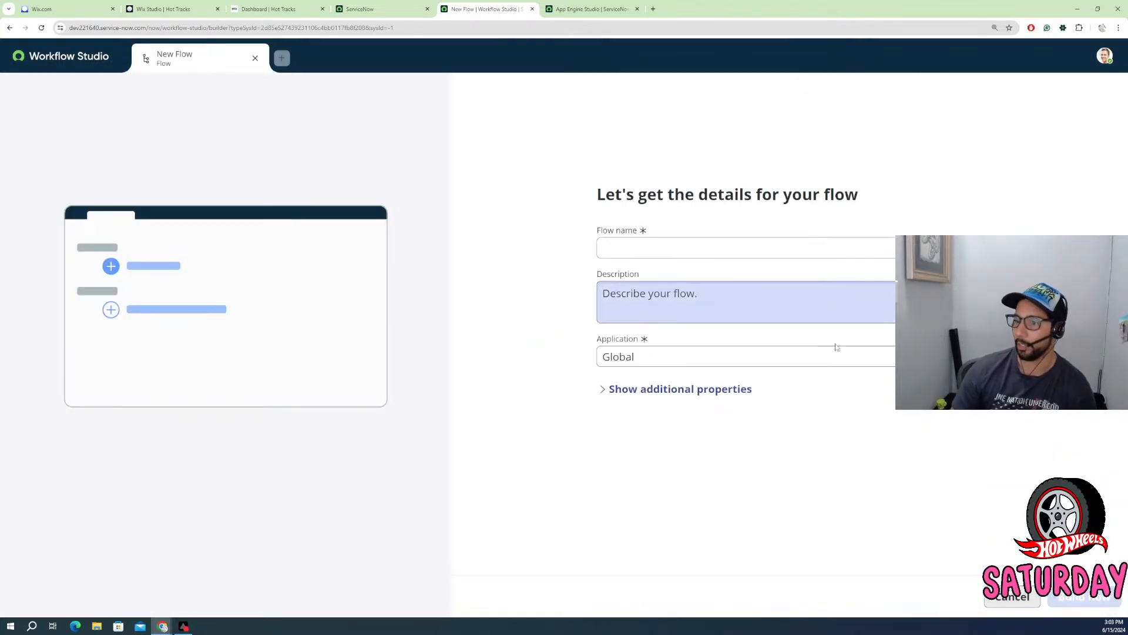
- Name the new flow "Upload Wheels Photo to Image DB"
left_click(644, 249)
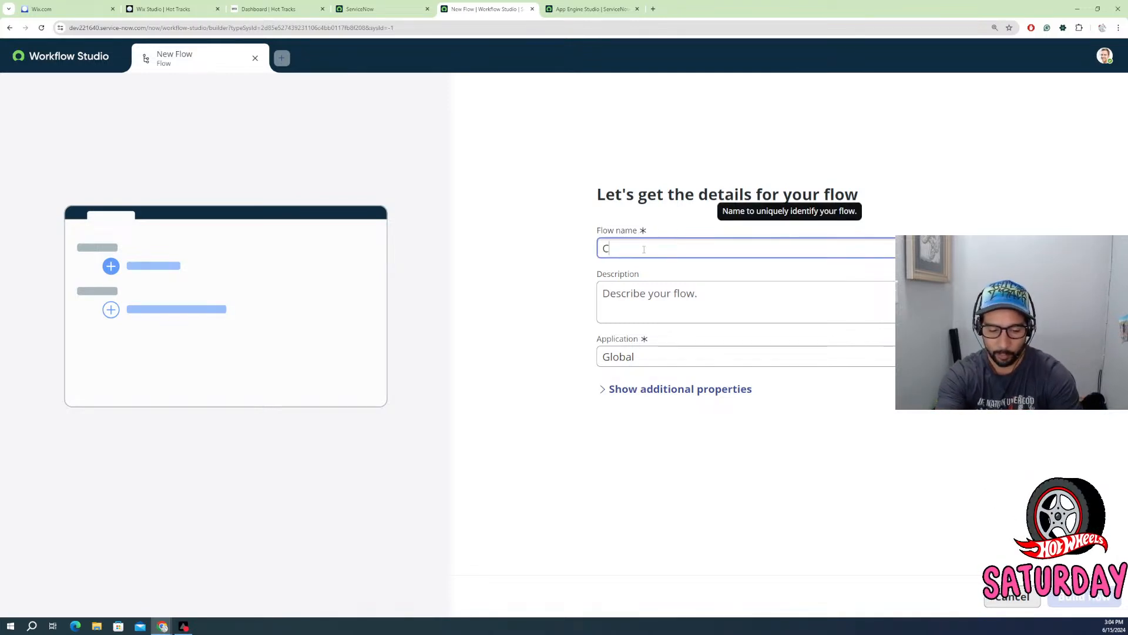
type("C")
key("BackSpace")
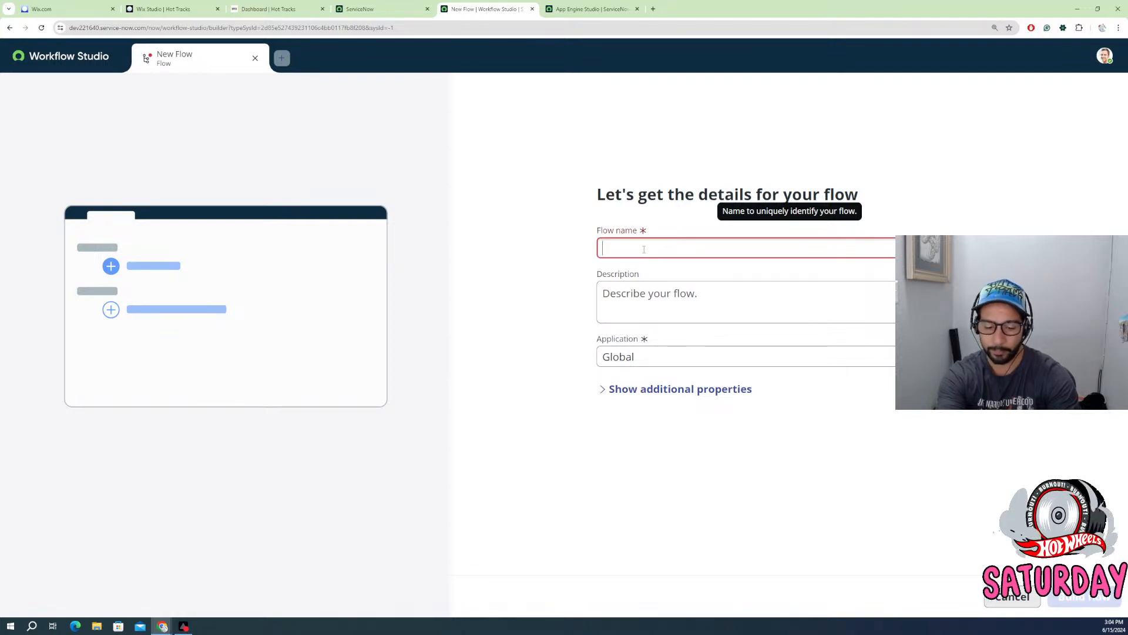
type("Upload")
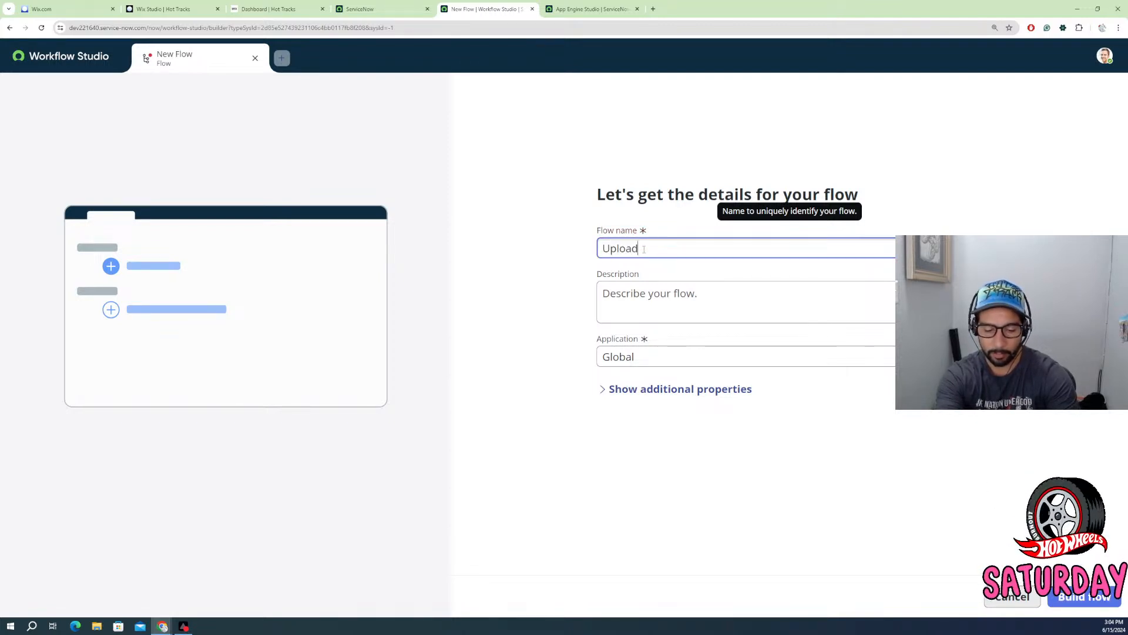
type("te hoto To")
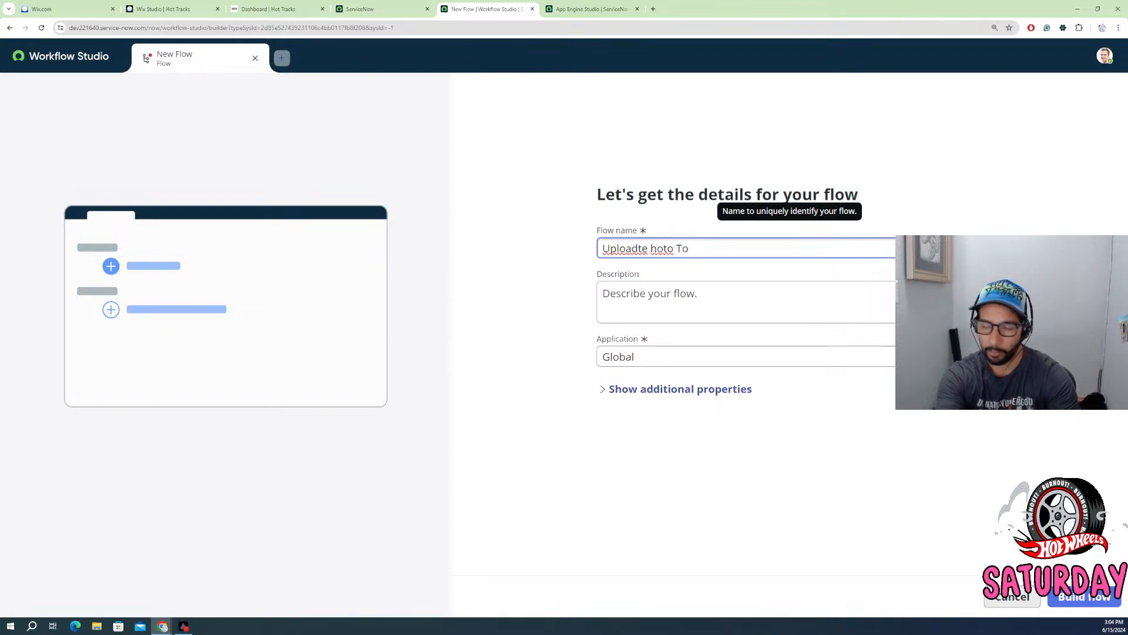
key("BackSpace")
key("BackSpace")
key("BackSpace")
key("BackSpace")
key("BackSpace")
key("BackSpace")
key("BackSpace")
key("BackSpace")
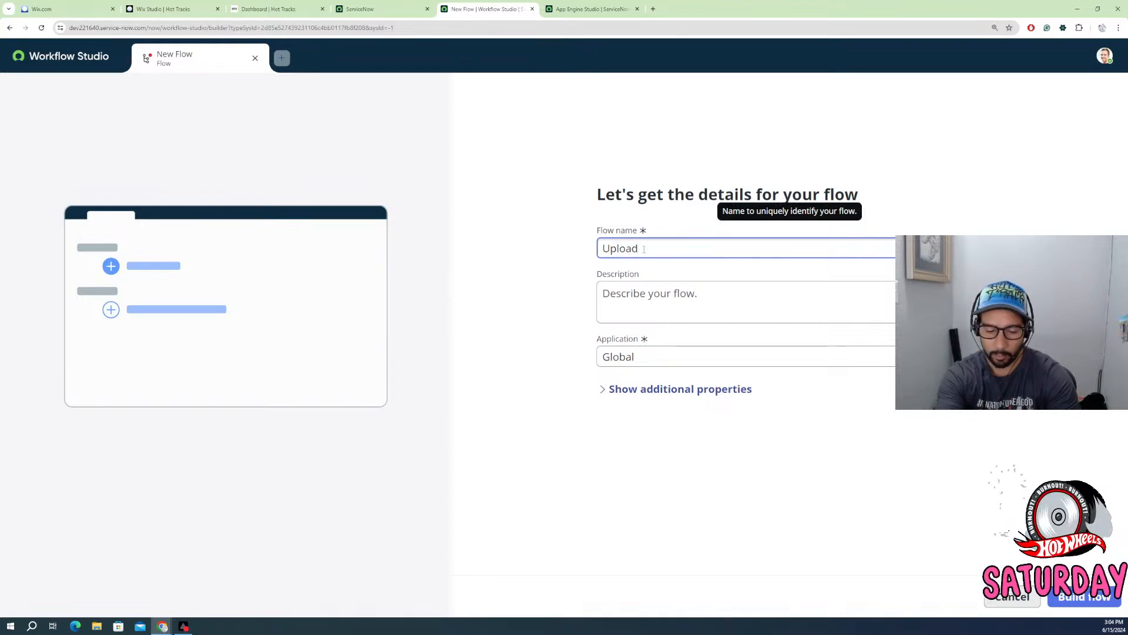
type("Wheels")
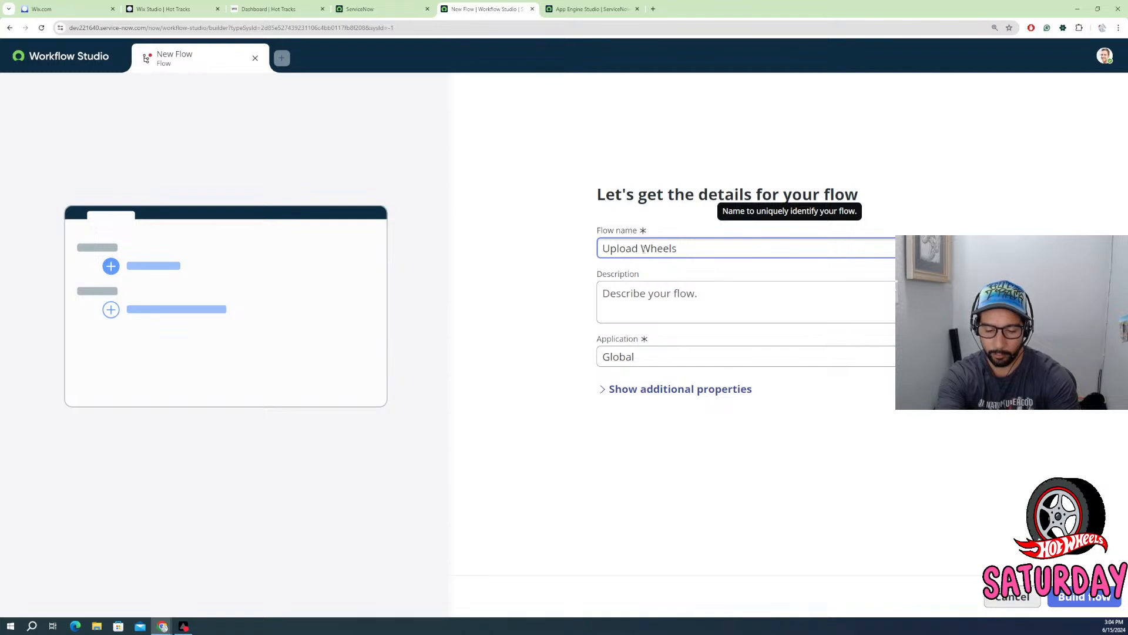
type(" Photo ")
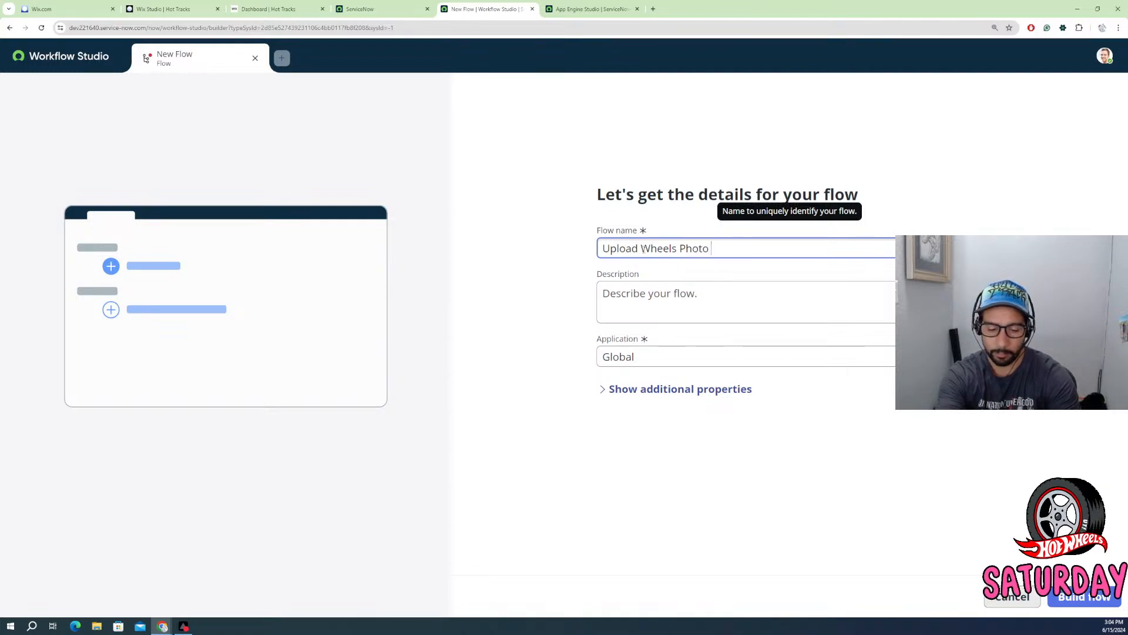
type("Imaf")
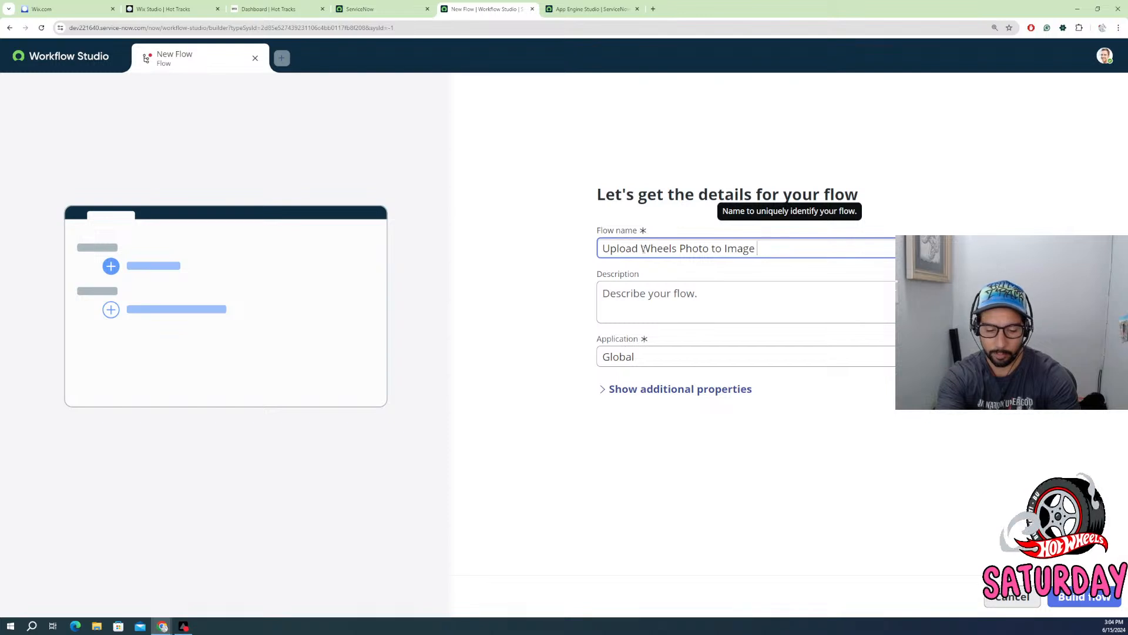
type("B")
left_click(642, 294)
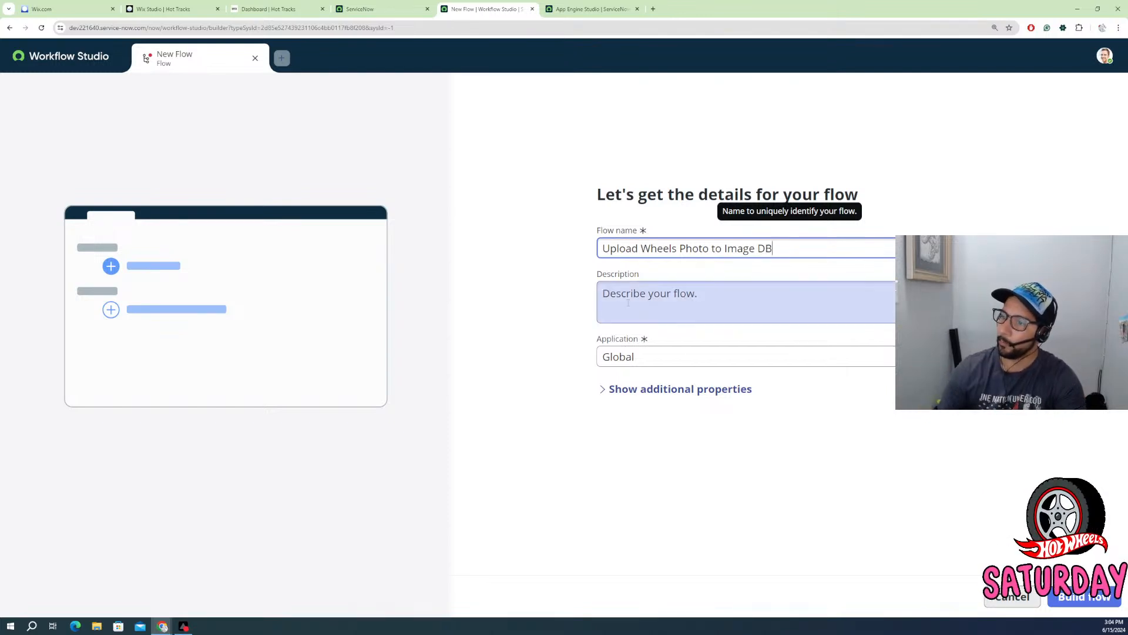
- Show the flow's additional properties, set Run as to System user, and build the flow
left_click(681, 389)
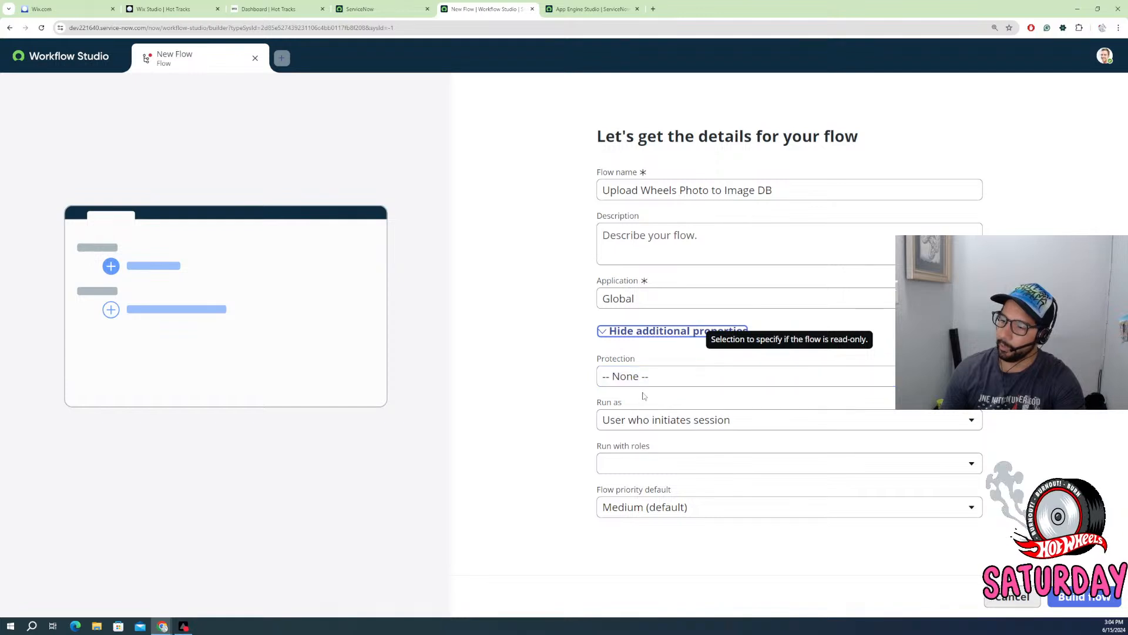
left_click(645, 425)
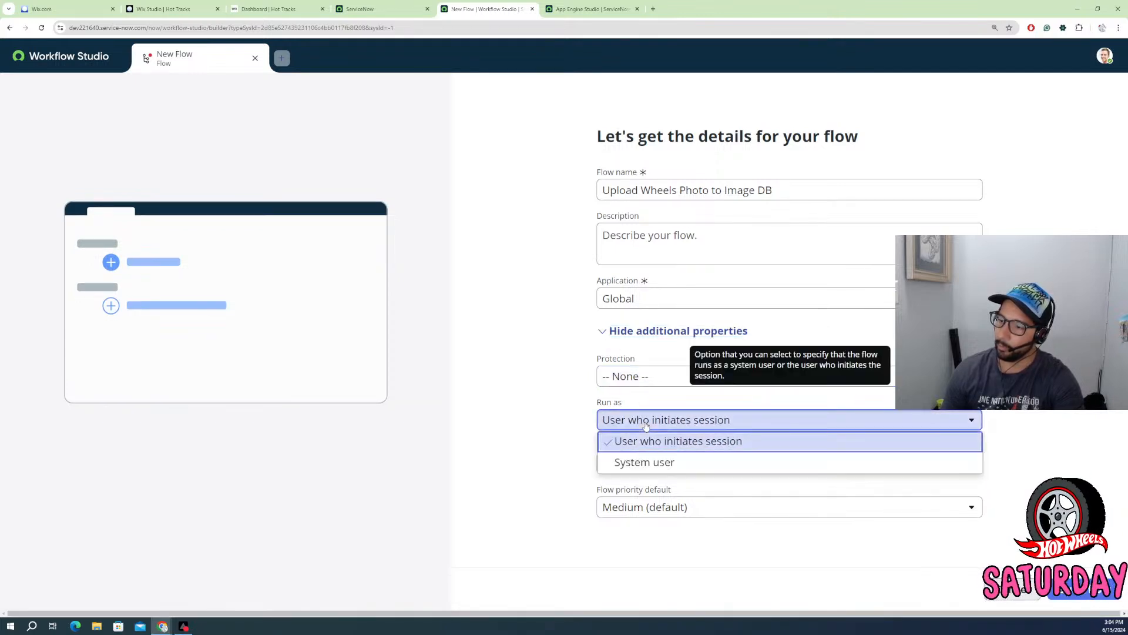
left_click(639, 463)
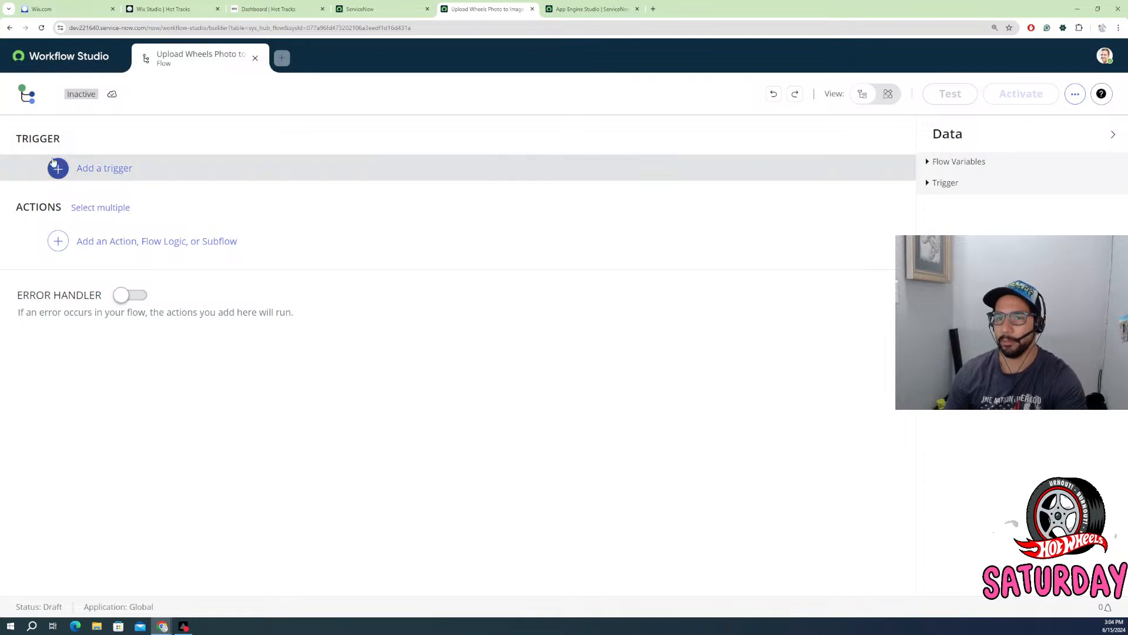
- Add a Created or Updated record trigger on the Wheels [x_407566_hot_tra_0_wheels] table
left_click(88, 168)
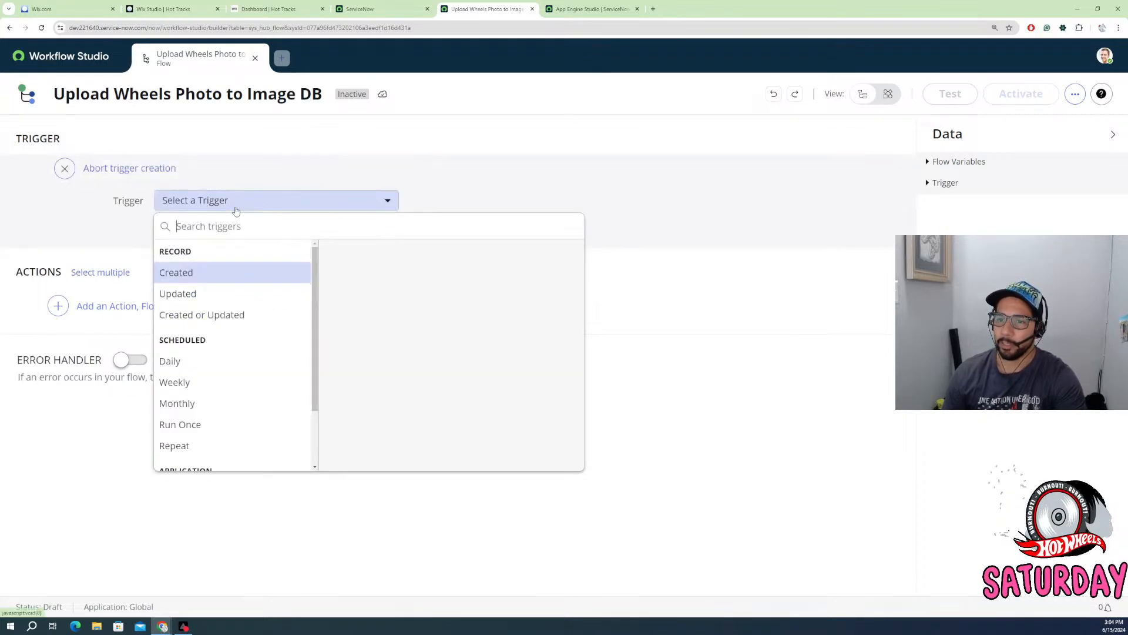
left_click(205, 317)
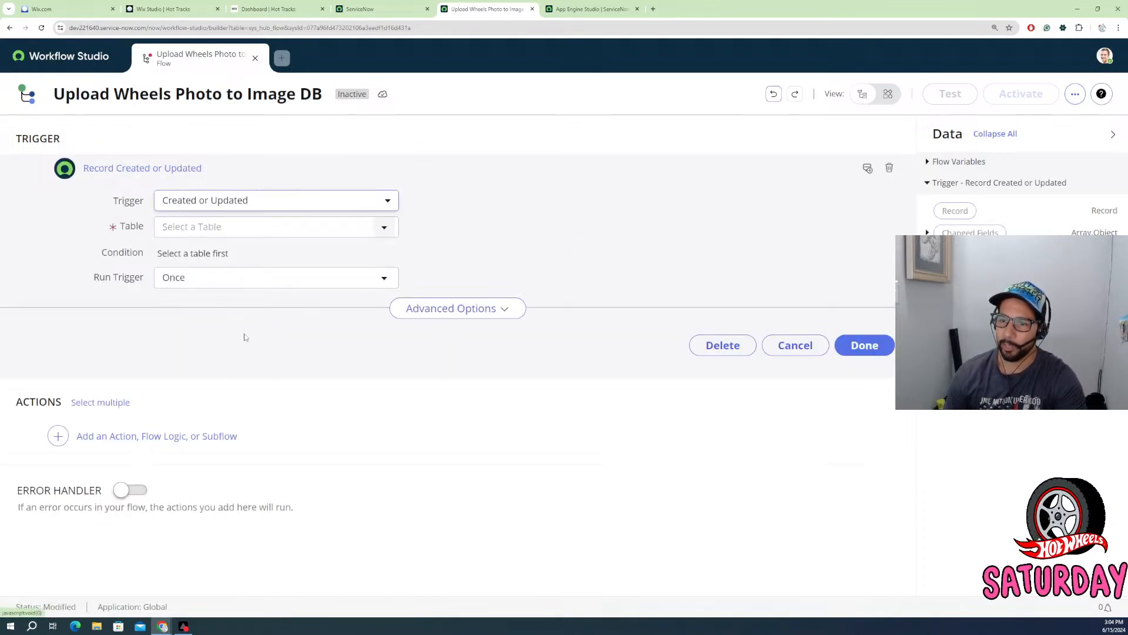
left_click(227, 233)
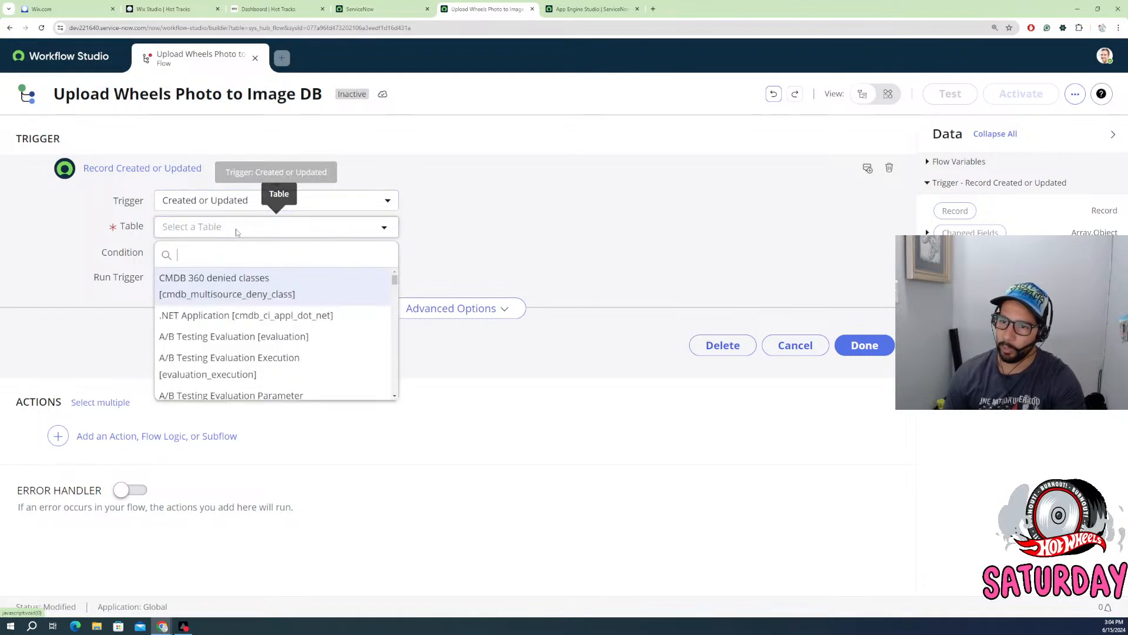
type("wheel")
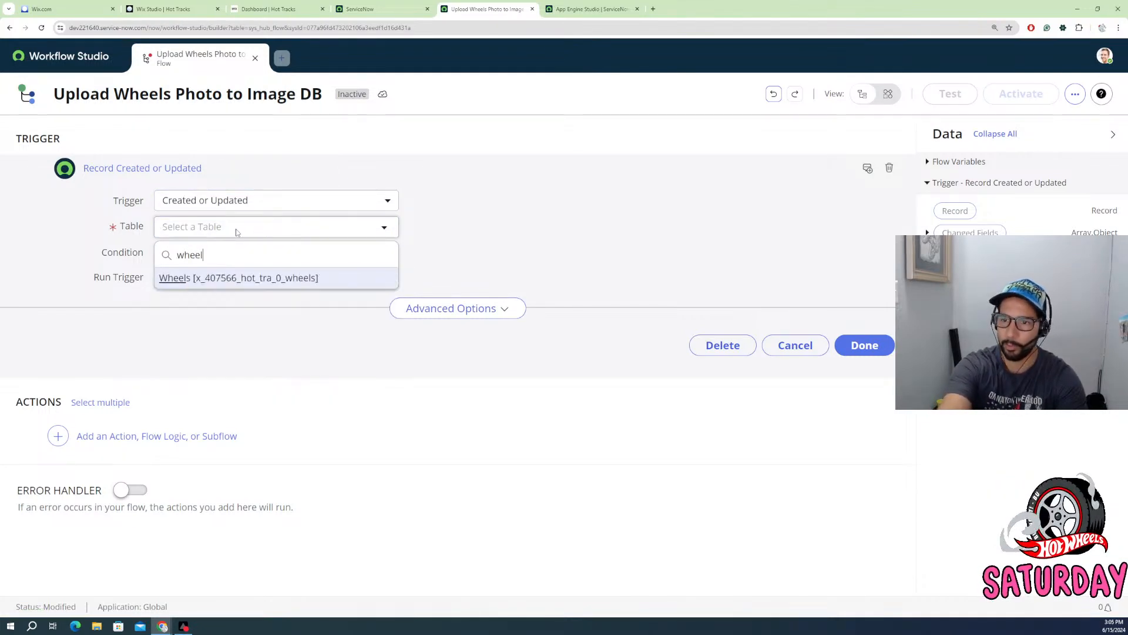
left_click(231, 278)
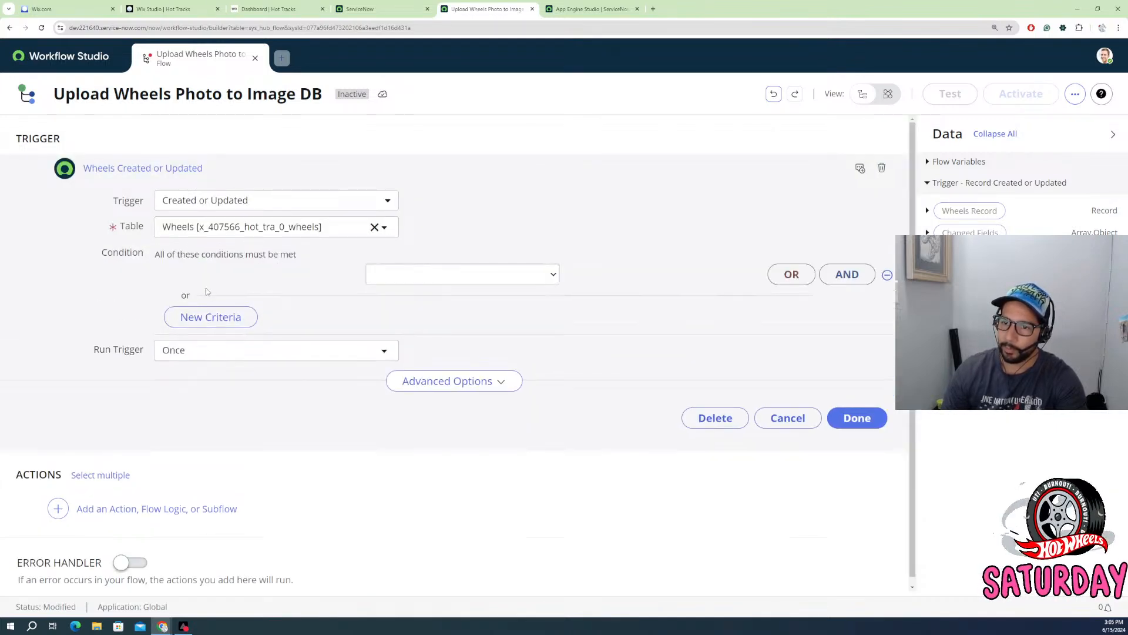
- Set the trigger condition to Photo changes, make it run For each unique change, and finish the trigger
left_click(235, 282)
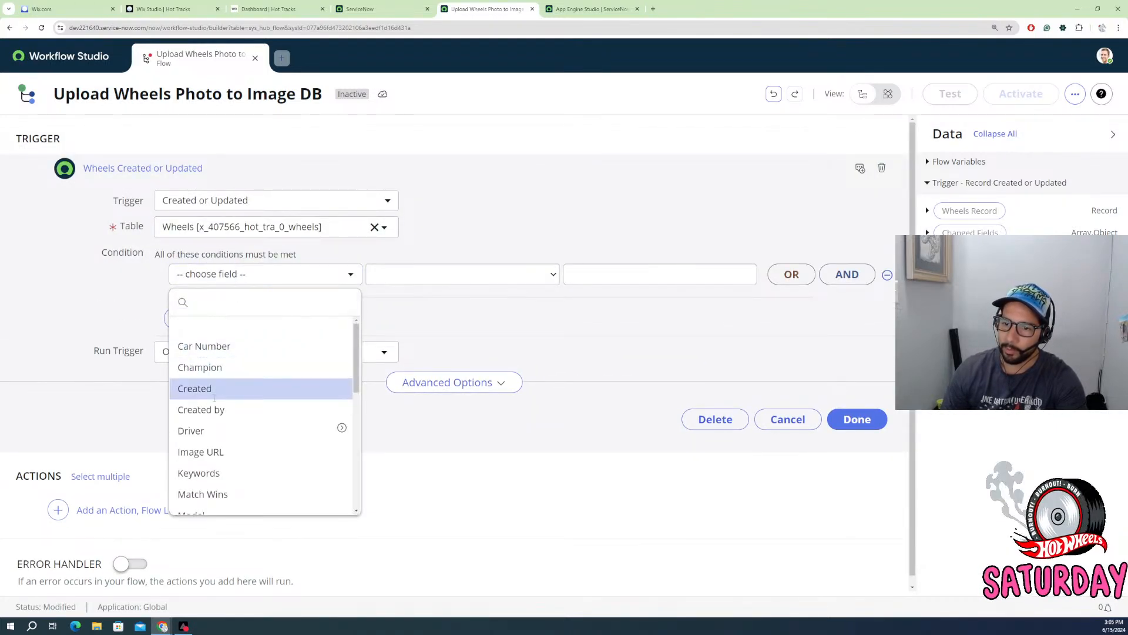
scroll(213, 458, "down", 3)
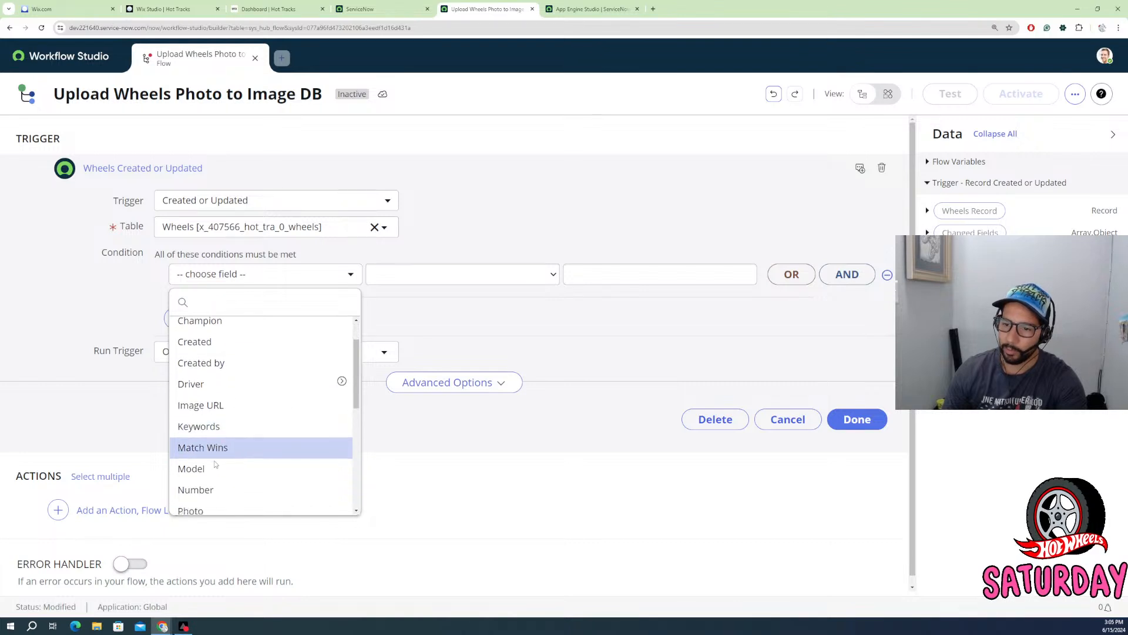
left_click(214, 467)
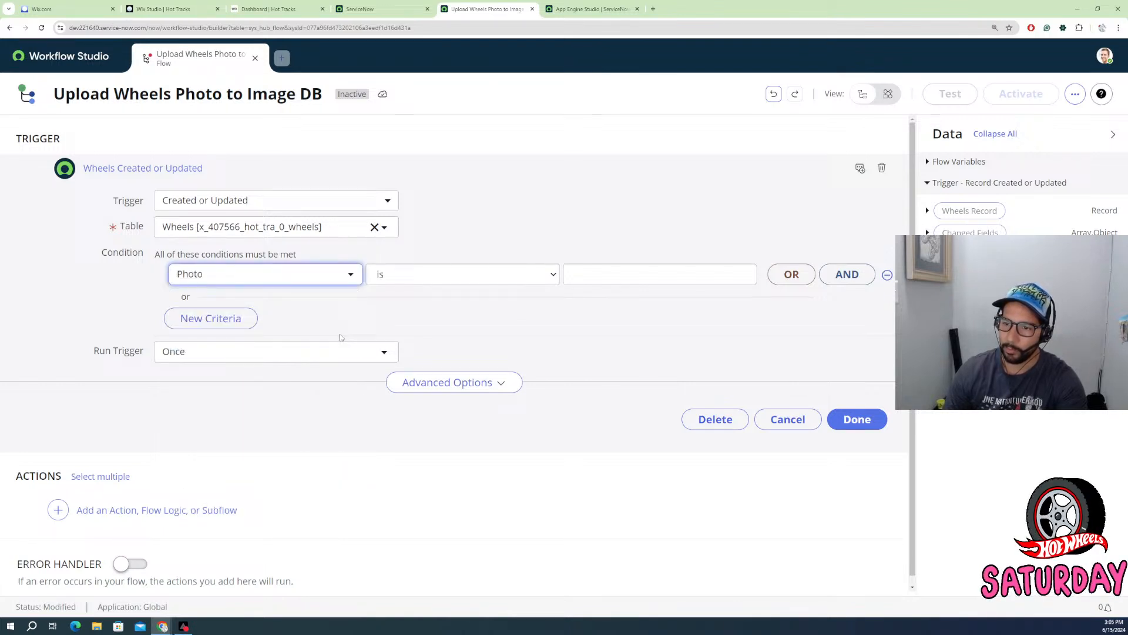
left_click(433, 289)
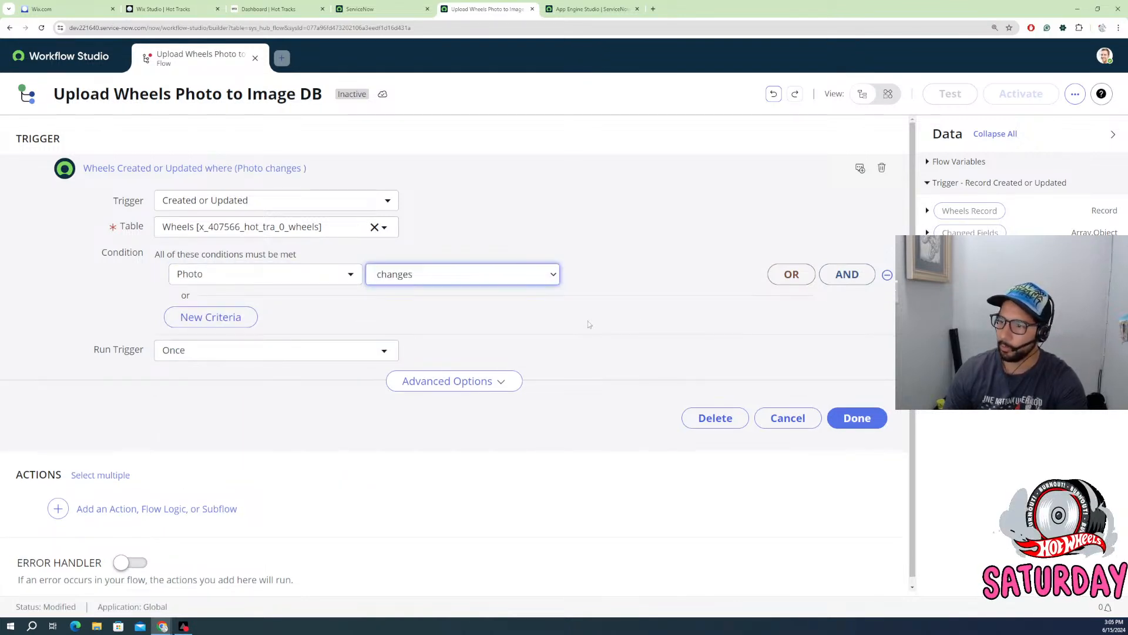
left_click(253, 353)
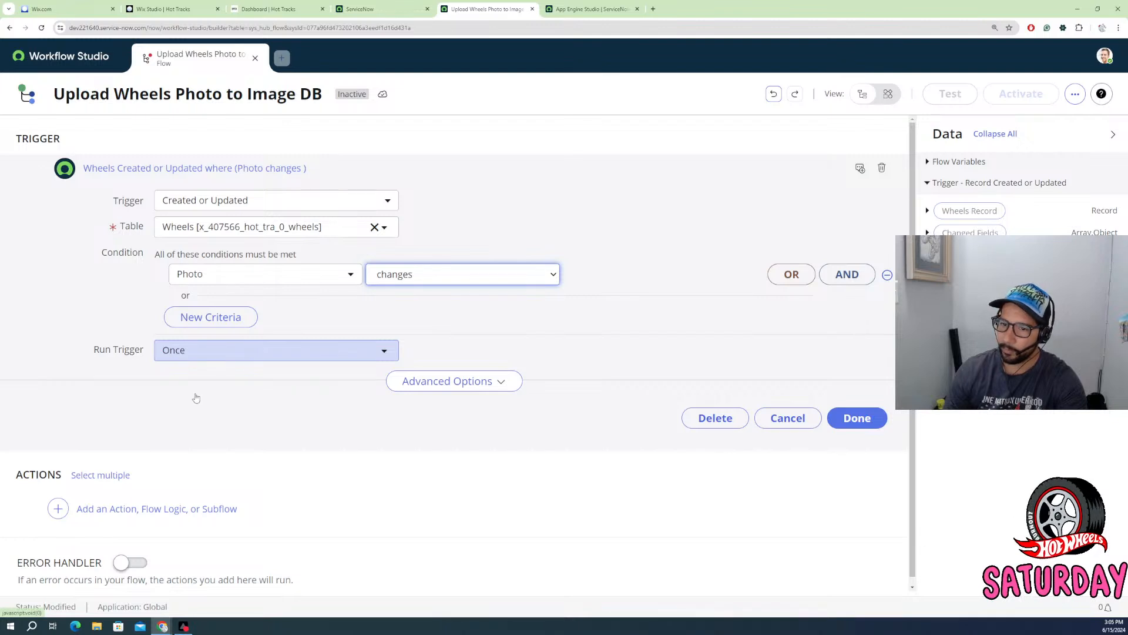
left_click(194, 394)
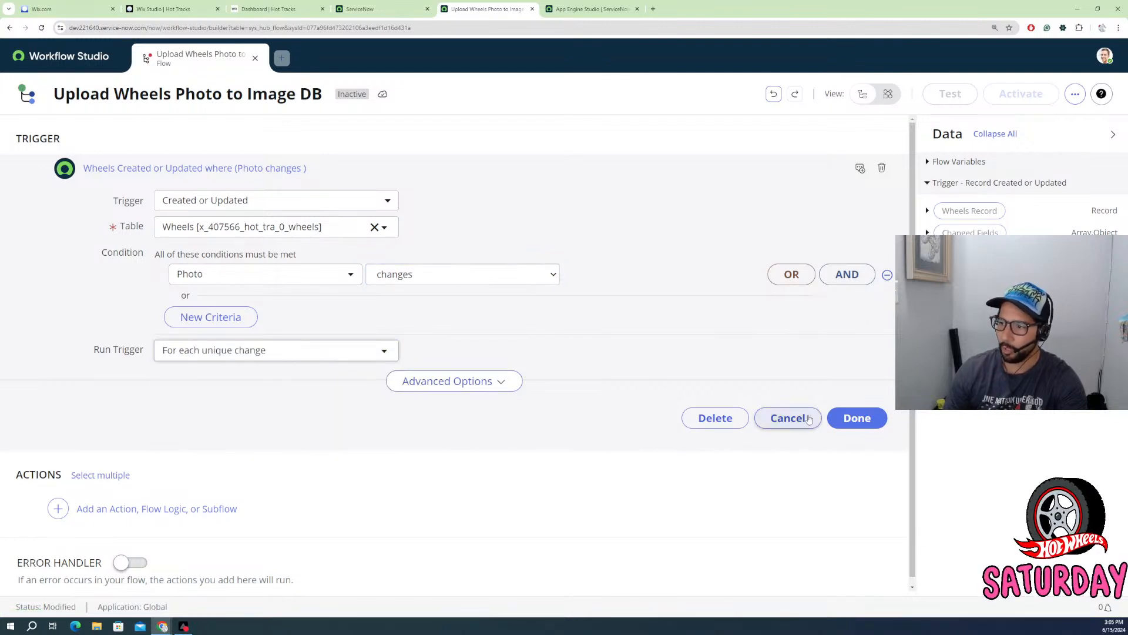
left_click(857, 418)
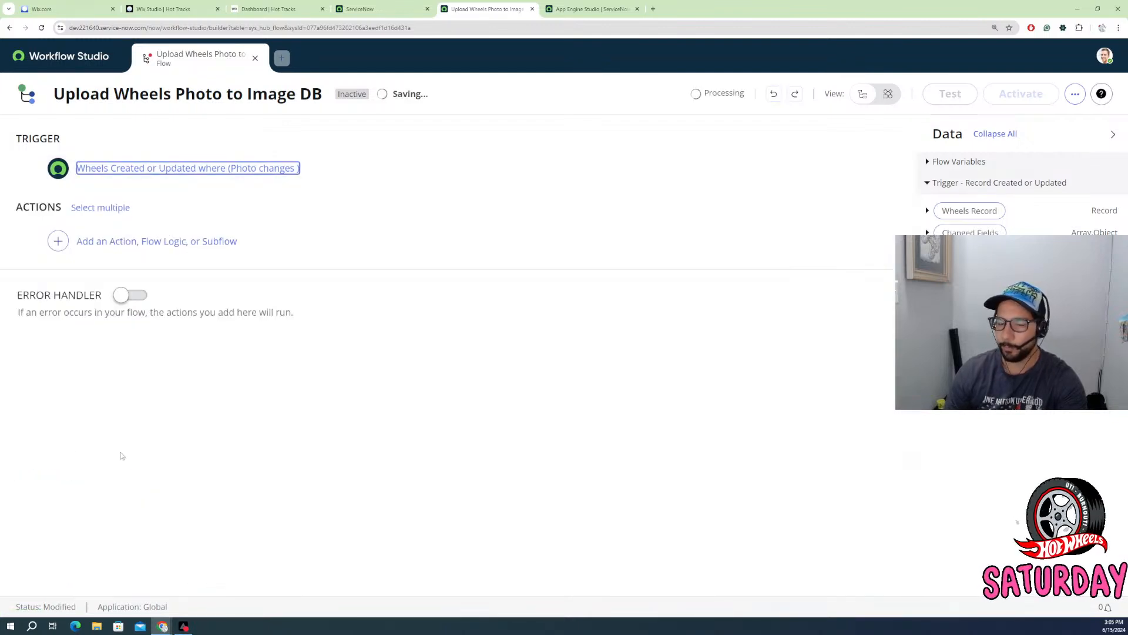
- Add an If flow logic and use the trigger Wheels record's Image URL as its Condition 1 data pill
left_click(58, 241)
left_click(131, 253)
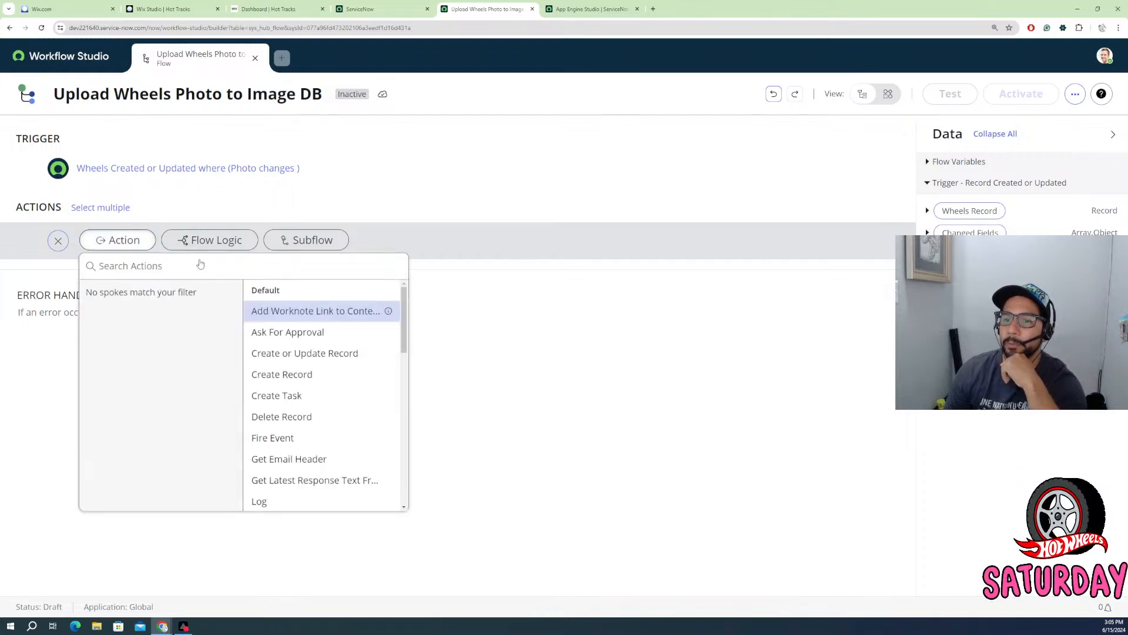
left_click(203, 241)
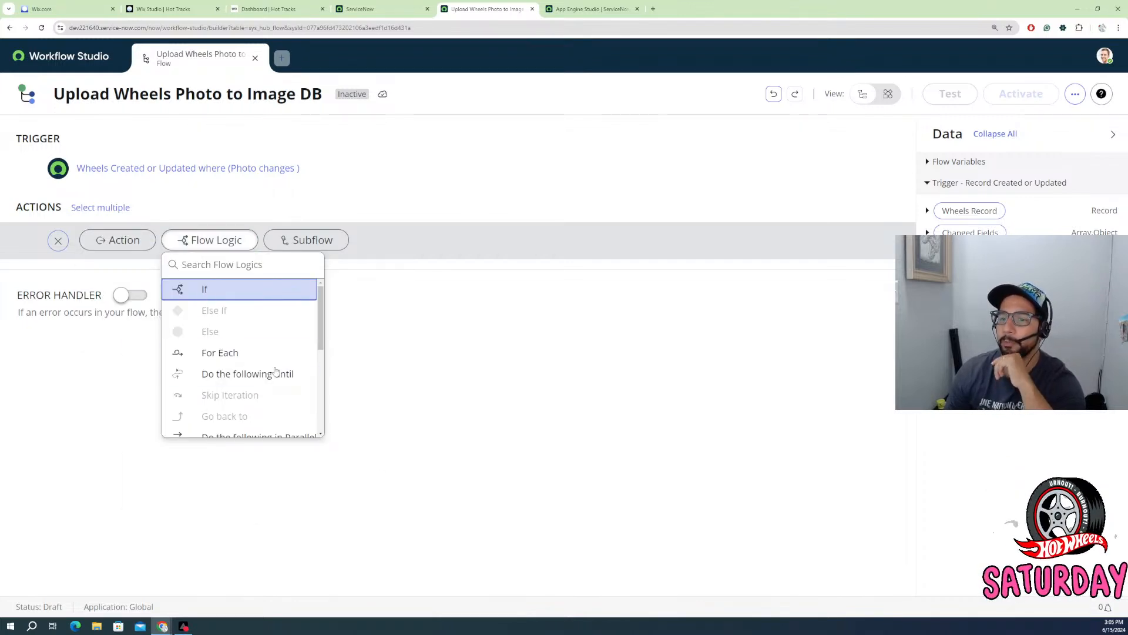
left_click(212, 290)
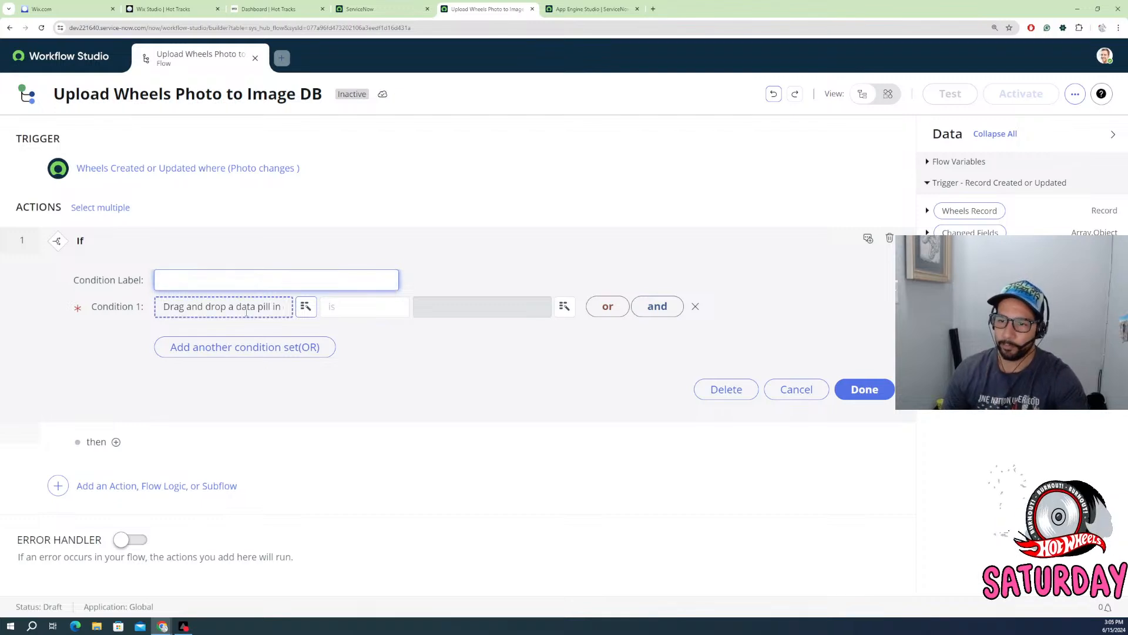
left_click(247, 312)
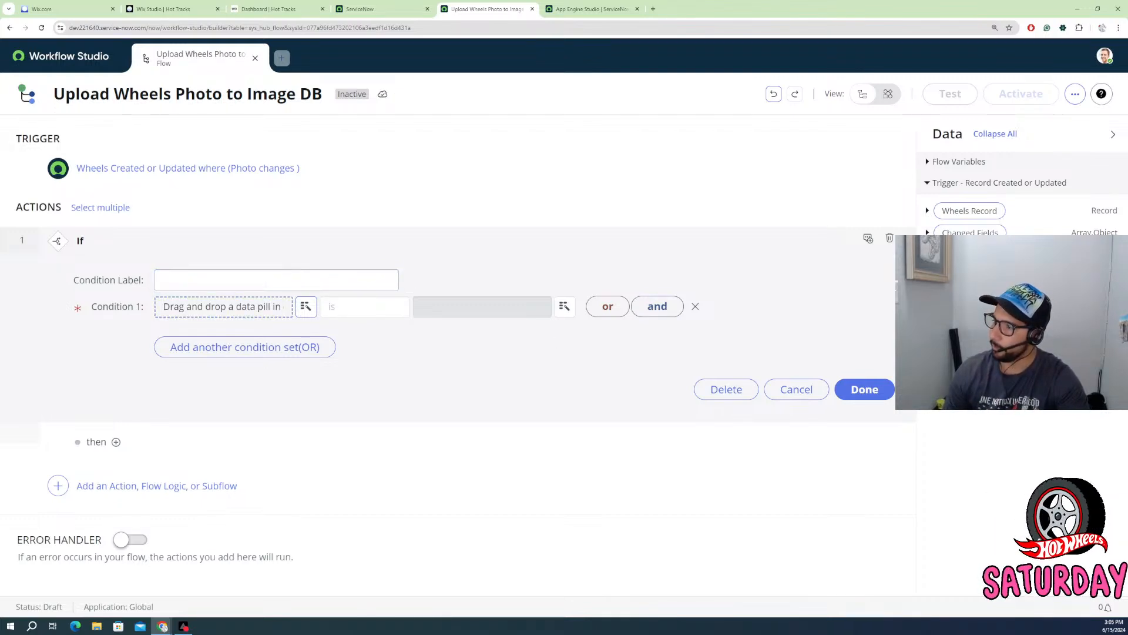
left_click(927, 211)
left_click_drag(970, 388, 235, 307)
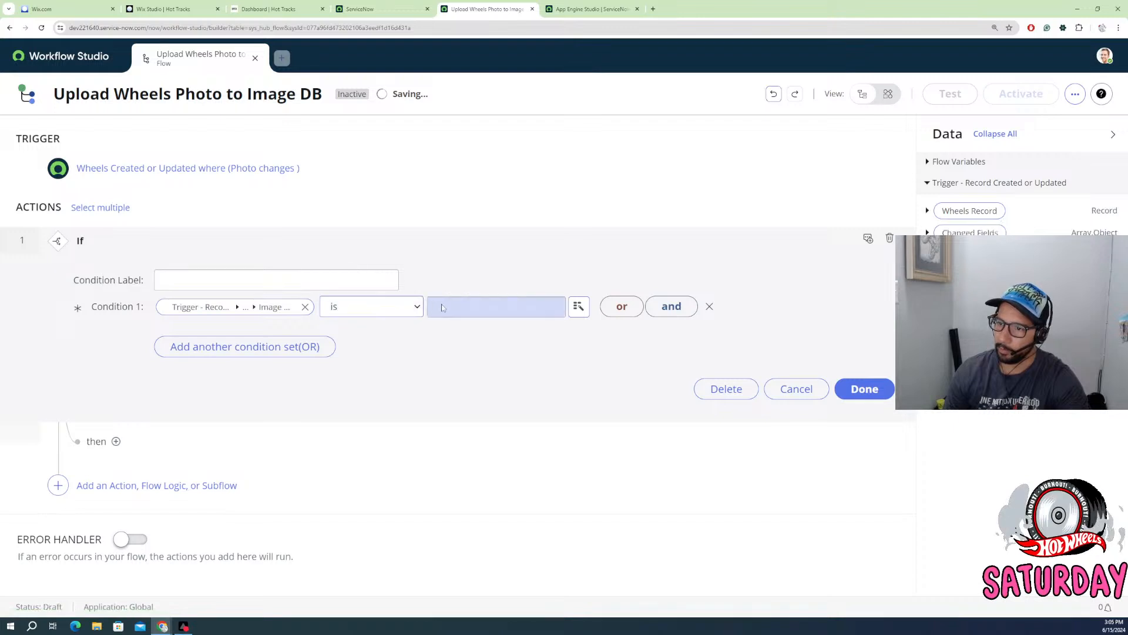
- Set the If condition's operator to is empty, label it "If Image URL Is Empty", and finish it
left_click(390, 309)
left_click(355, 352)
left_click(263, 281)
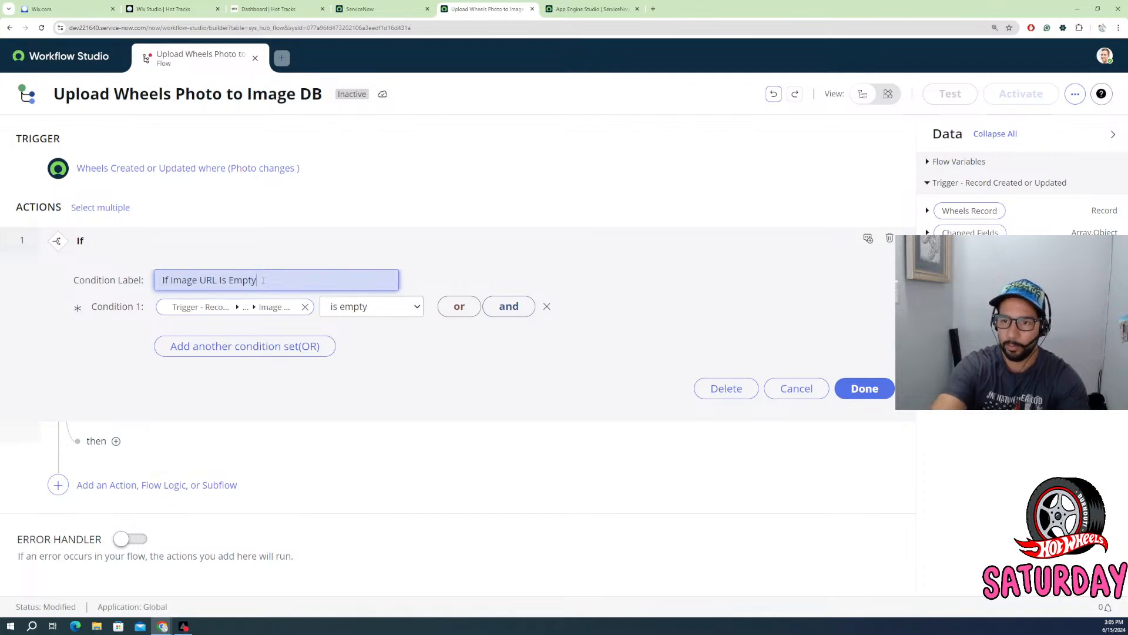
left_click(864, 389)
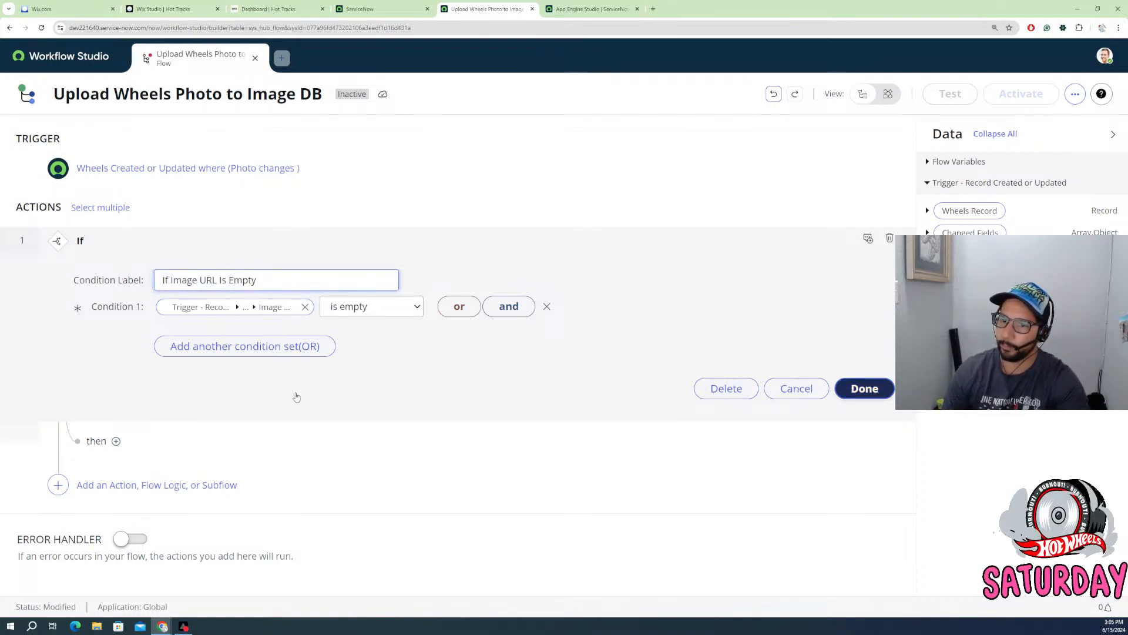
- Add a Create Record action under the If branch and set its table to Images [db_image]
left_click(181, 276)
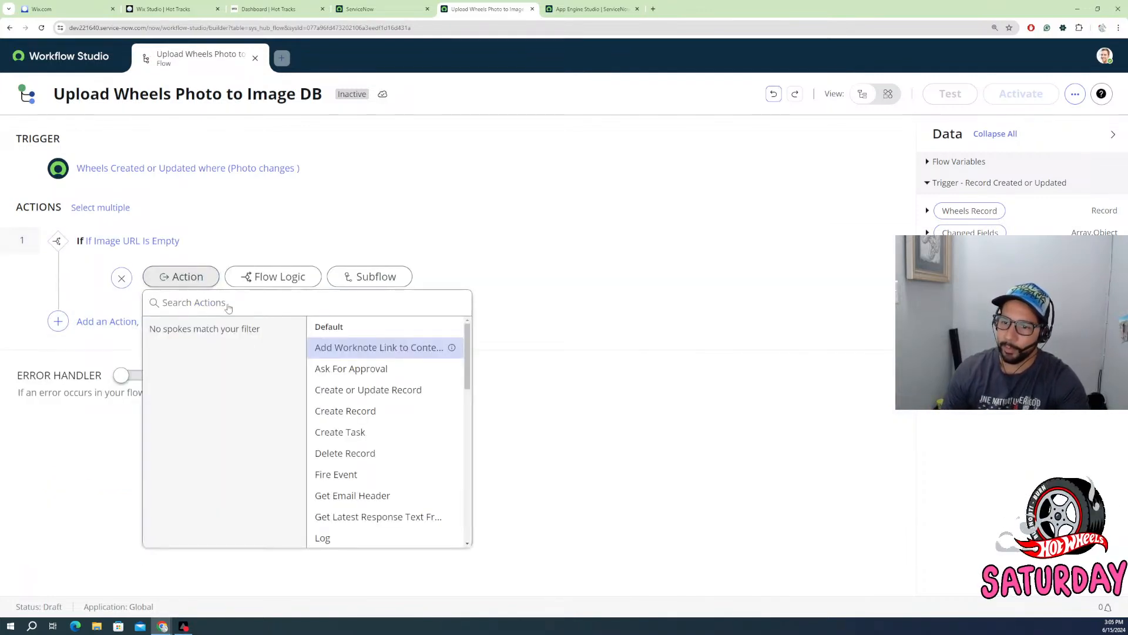
left_click(348, 417)
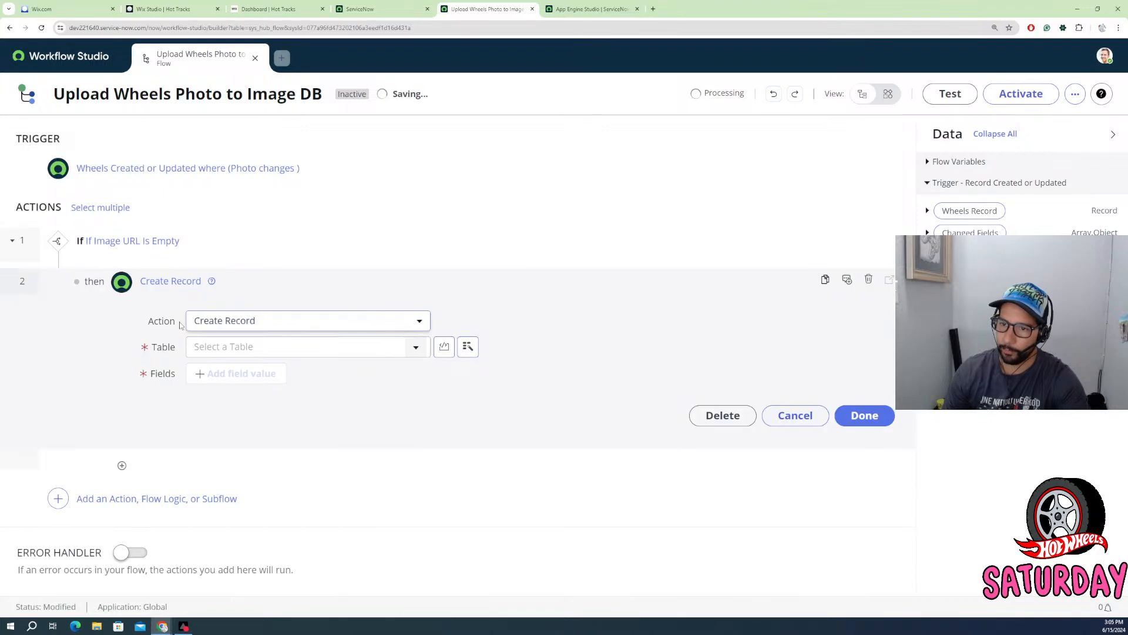
left_click(242, 324)
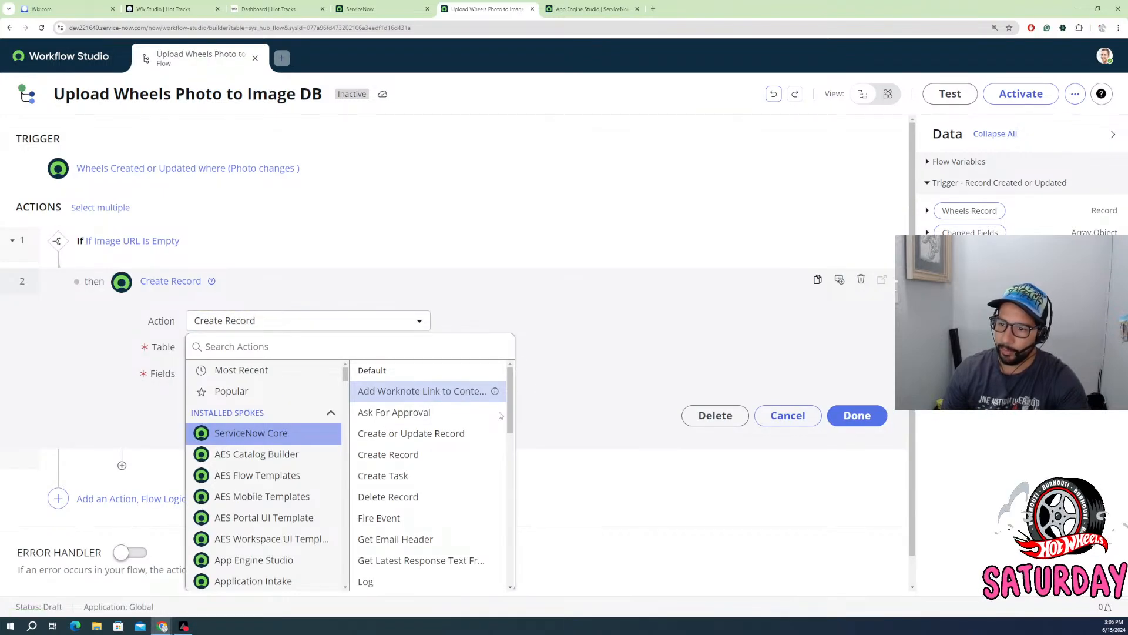
left_click(597, 401)
left_click(283, 350)
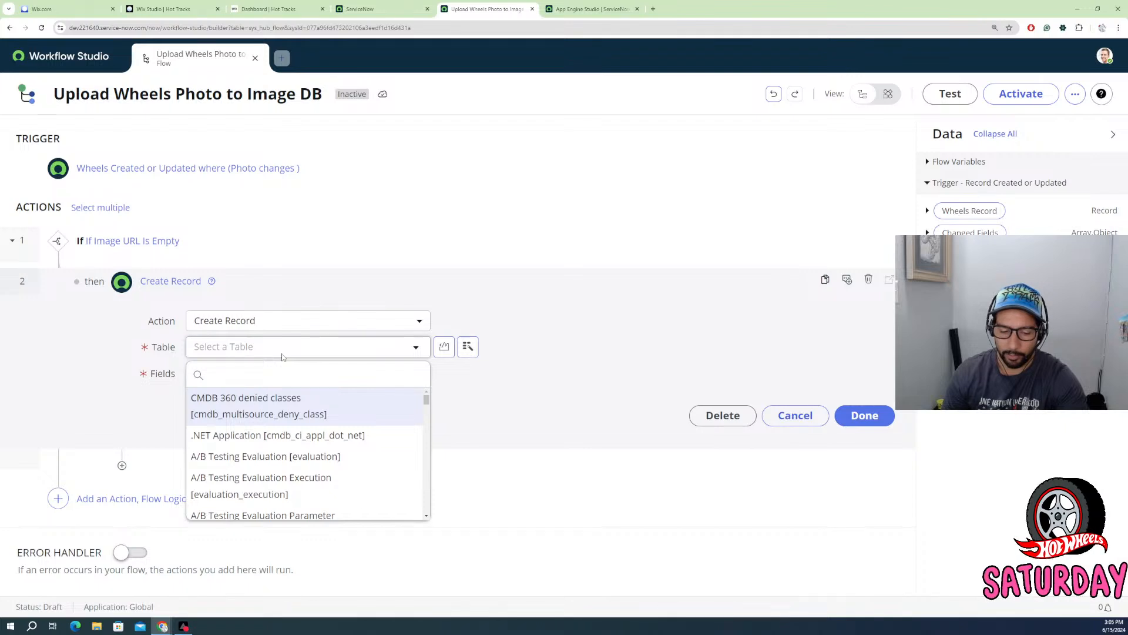
type("ima")
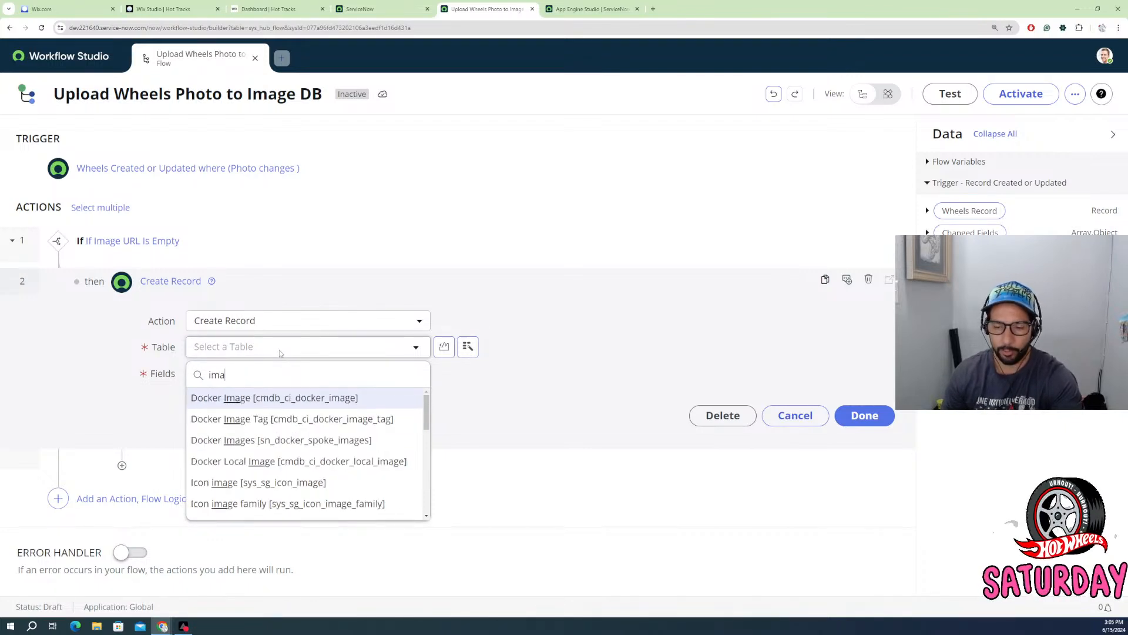
type("ge")
scroll(247, 459, "down", 2)
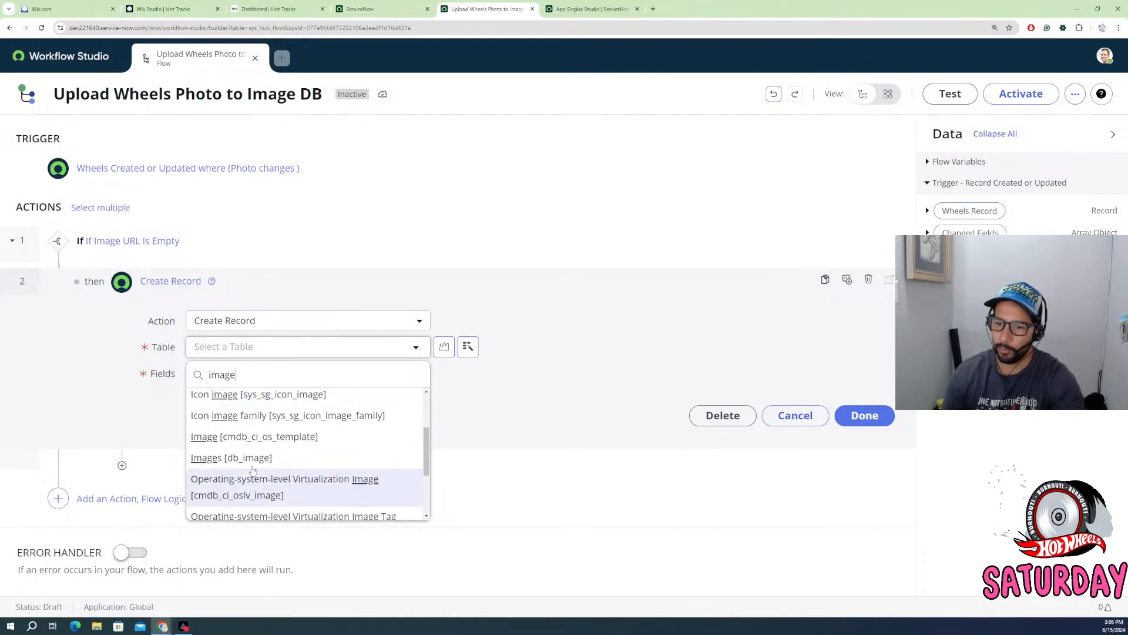
left_click(246, 458)
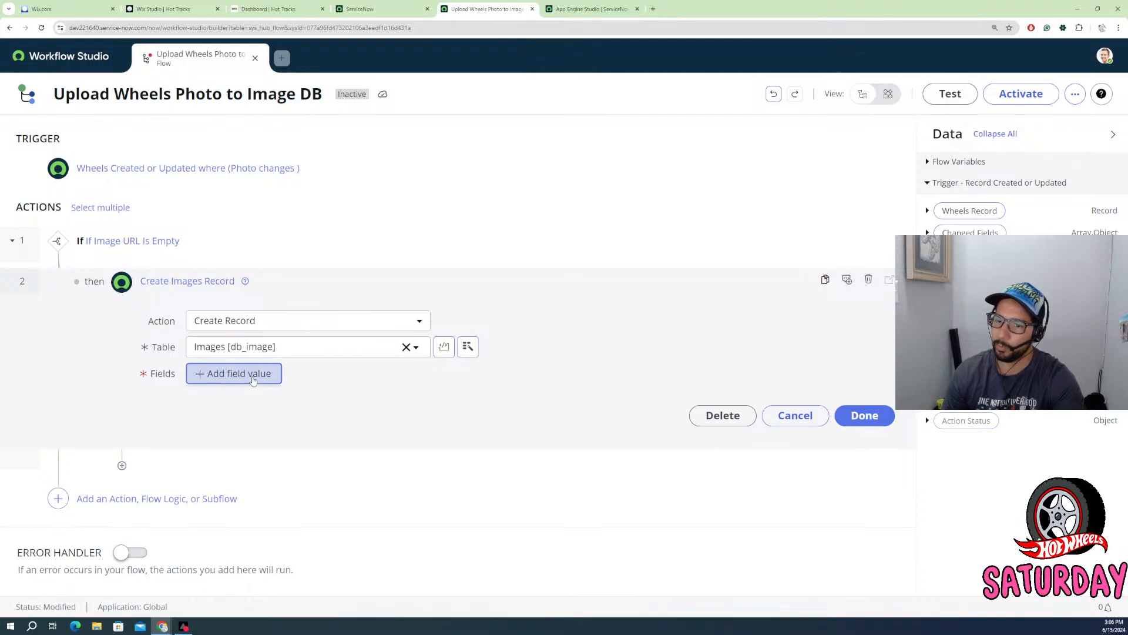
- Add Display name and Image field values to the Create Images Record action
left_click(241, 374)
scroll(260, 464, "down", 2)
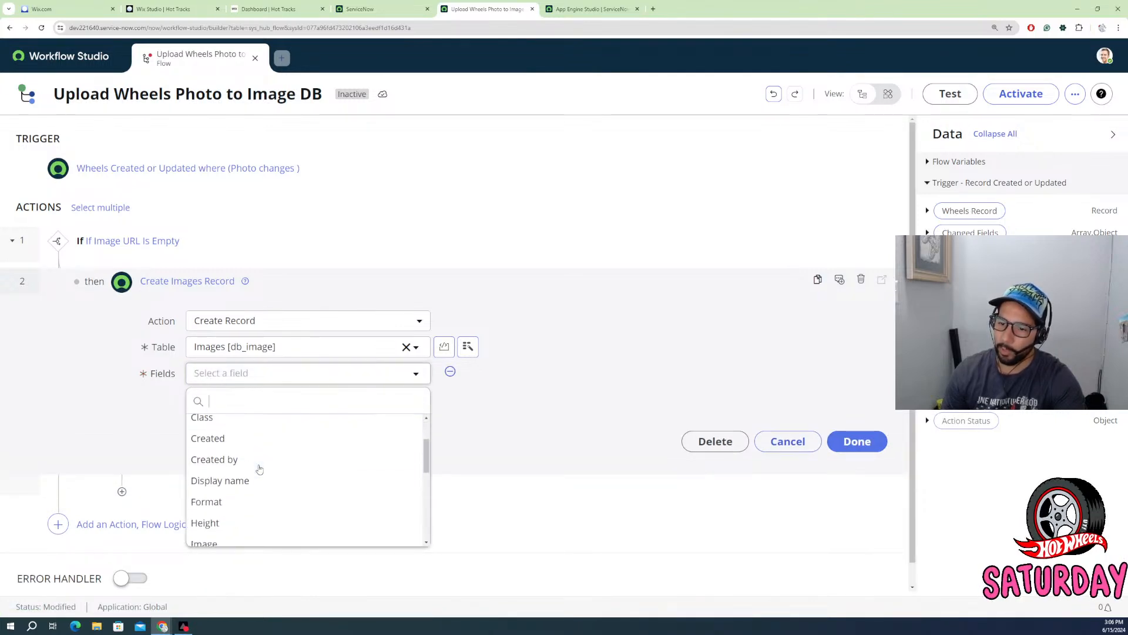
left_click(237, 464)
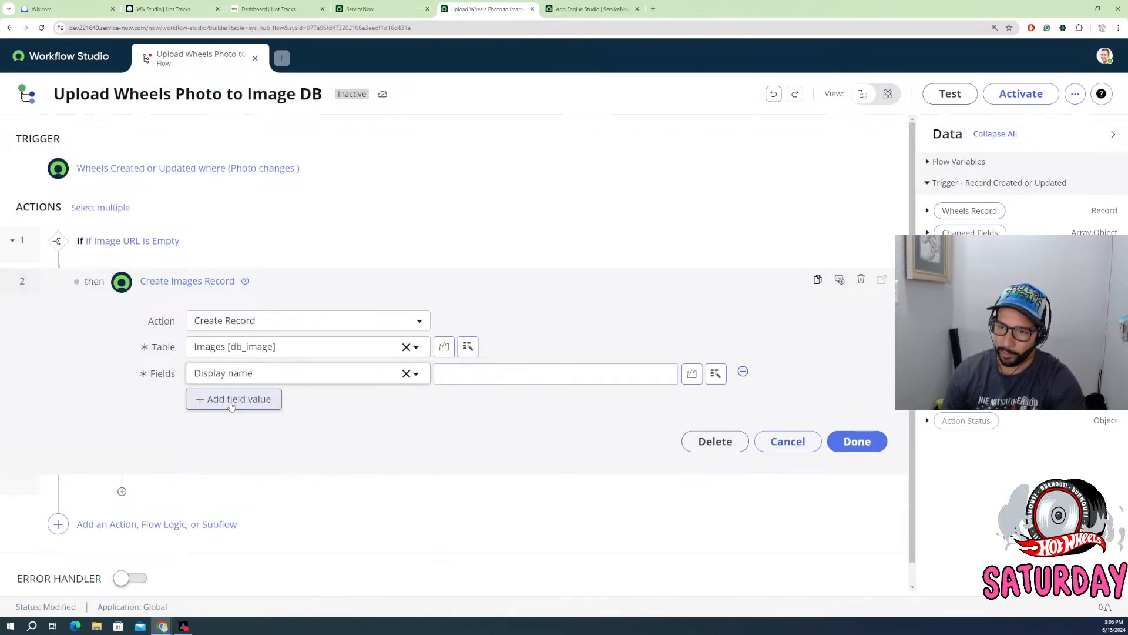
left_click(234, 399)
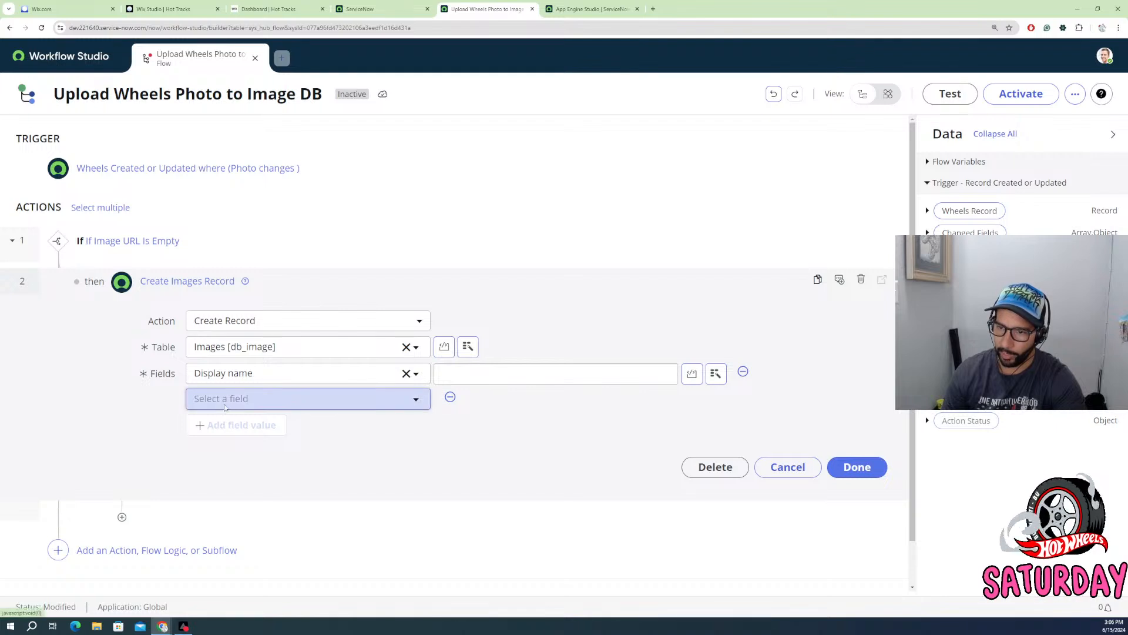
scroll(240, 477, "down", 4)
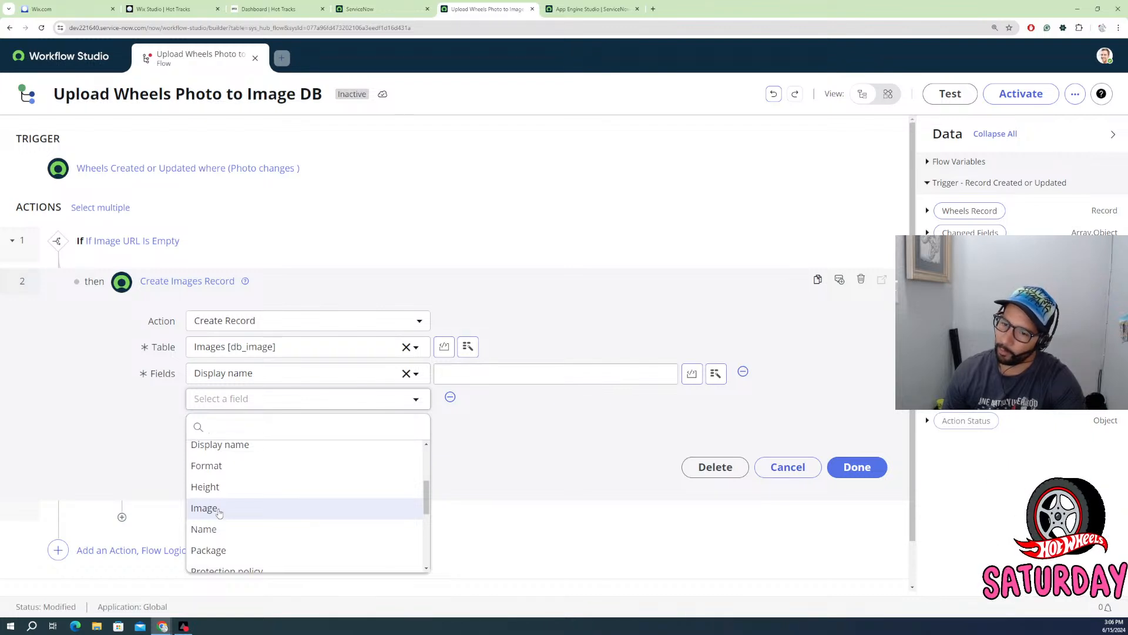
left_click(221, 509)
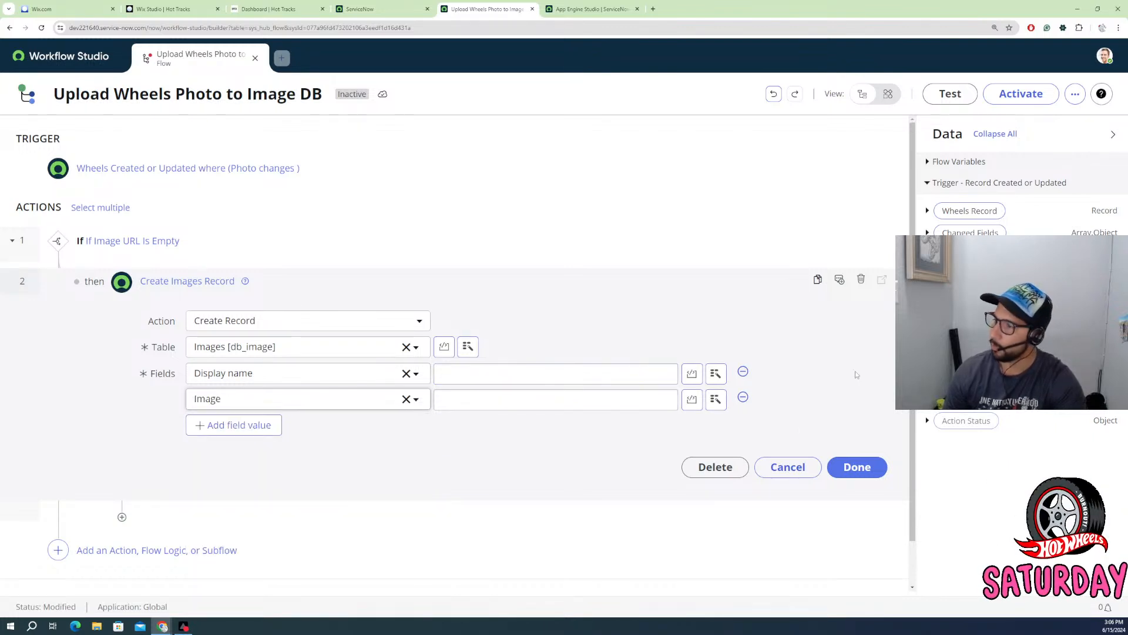
- Fill Display name with the trigger Wheels record's model data pill and Image with its Photo data pill
left_click(927, 210)
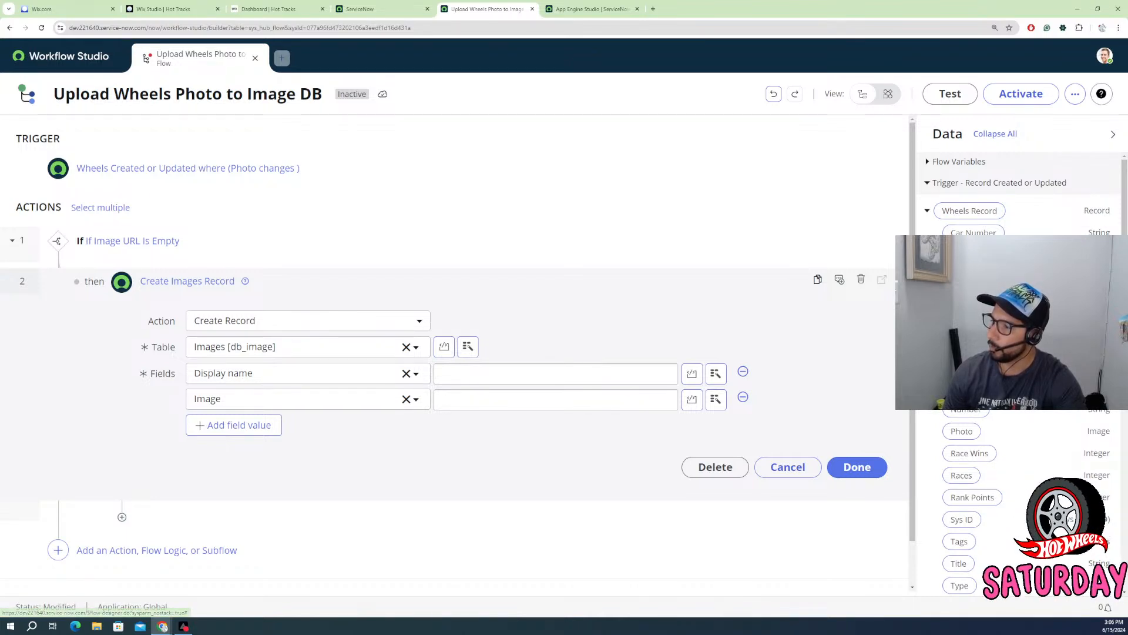
left_click_drag(965, 407, 493, 369)
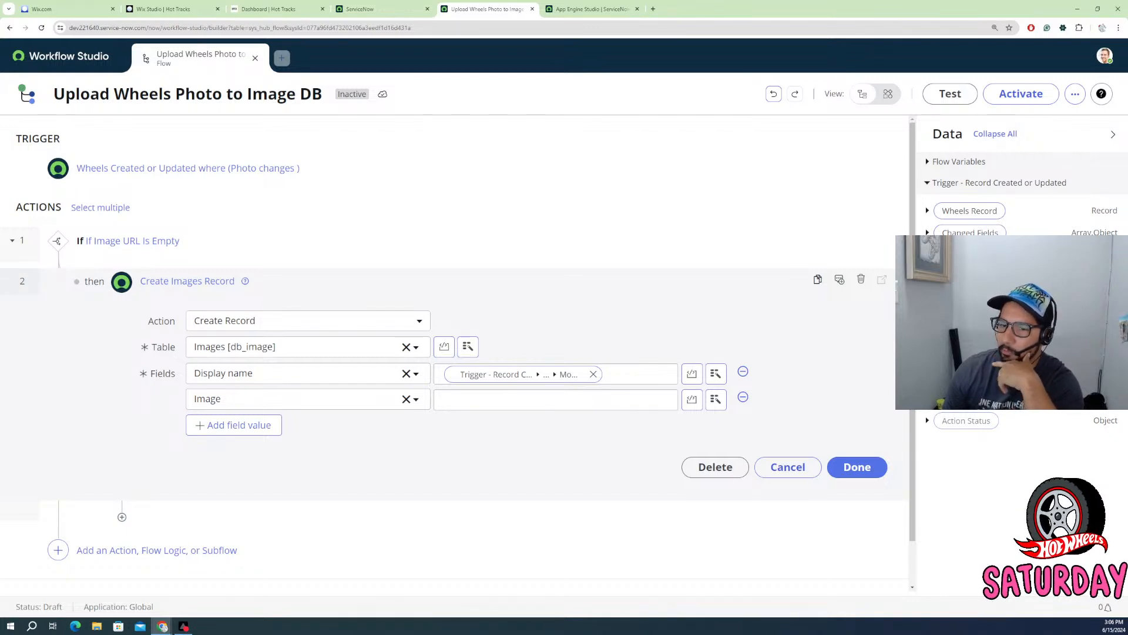
left_click(928, 211)
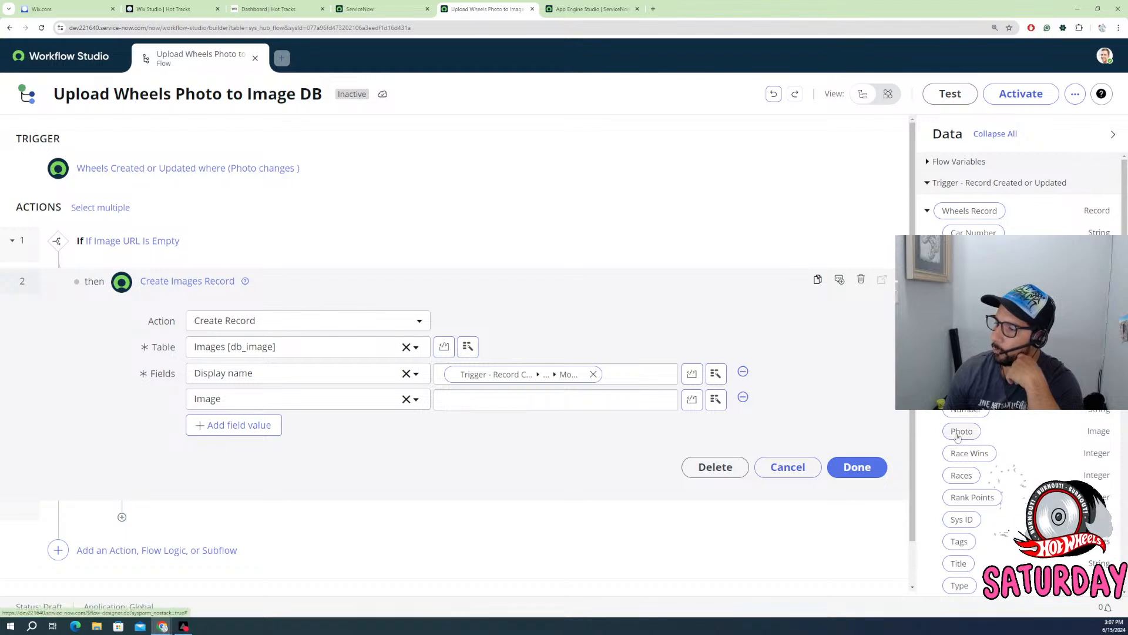
left_click_drag(962, 432, 512, 400)
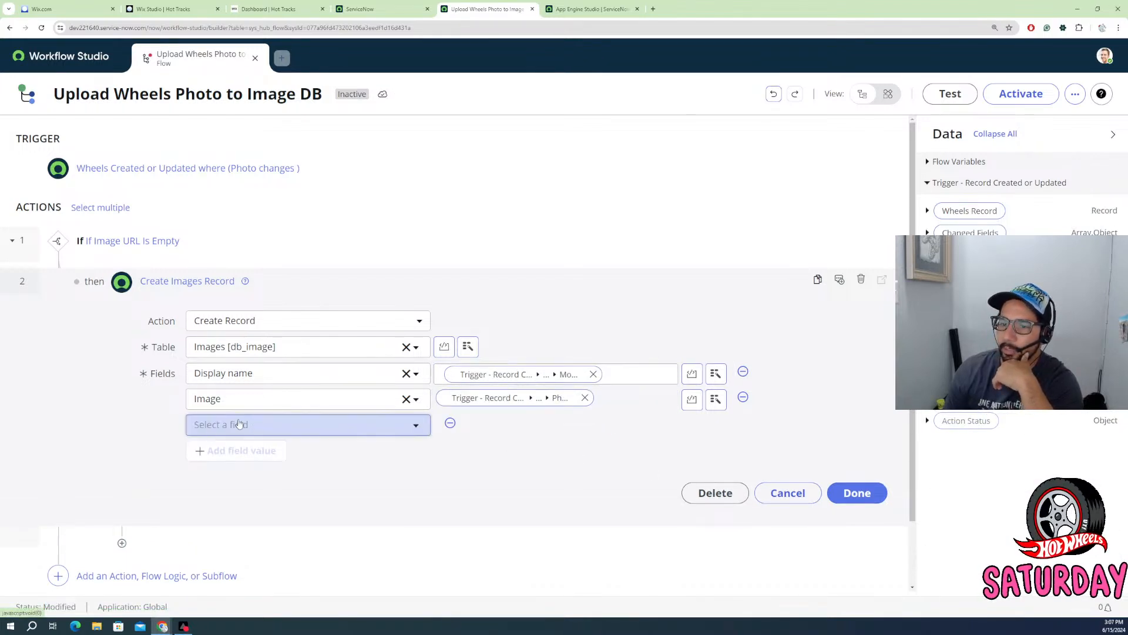
left_click(254, 424)
left_click(220, 476)
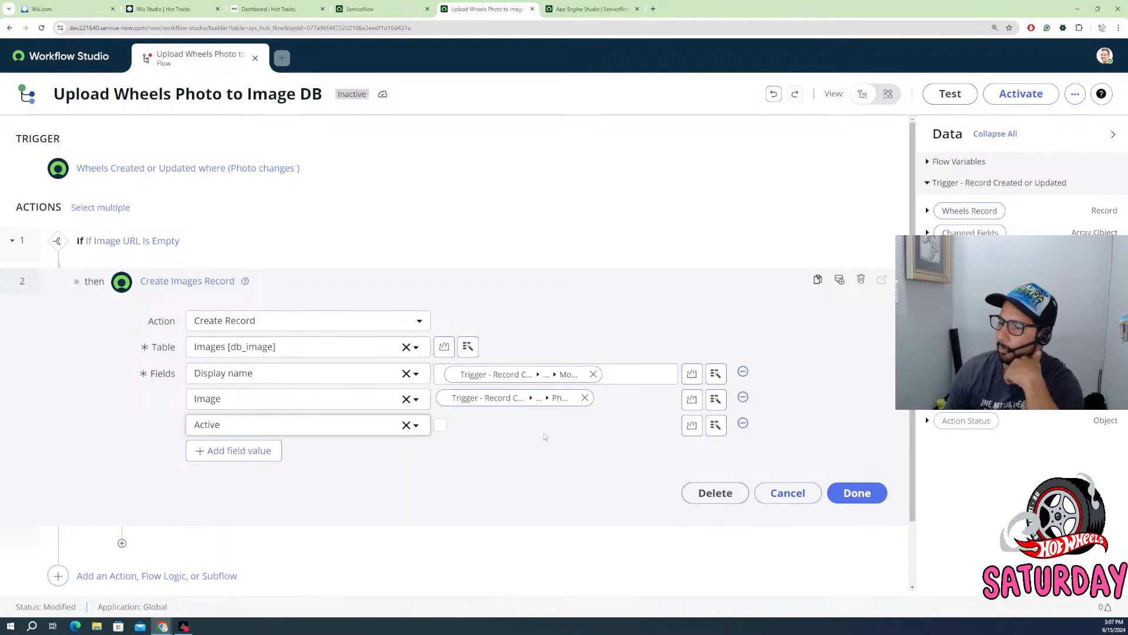
left_click(743, 423)
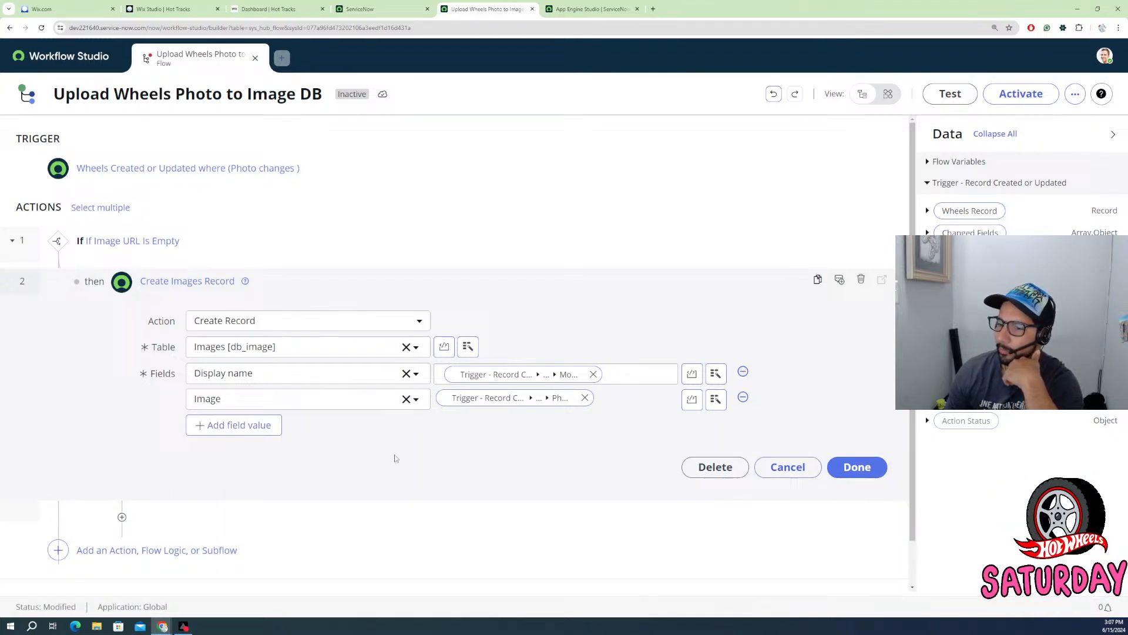
- Add a Category field value set to Hot Tracks and finish the Create Images Record action
left_click(271, 425)
left_click(250, 423)
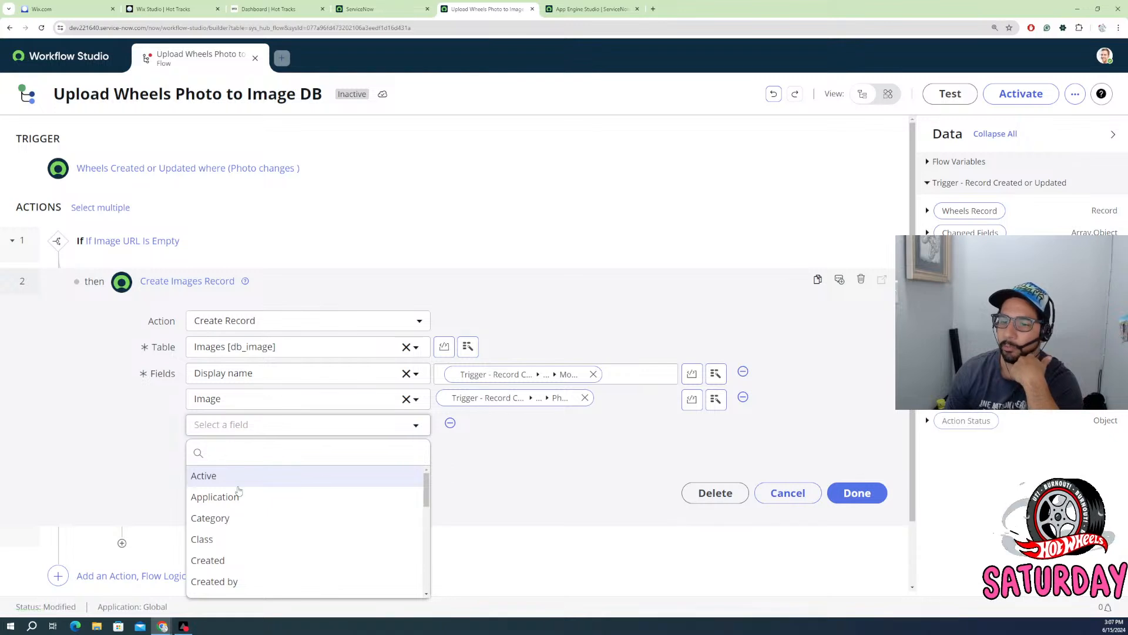
key("Return")
left_click(488, 427)
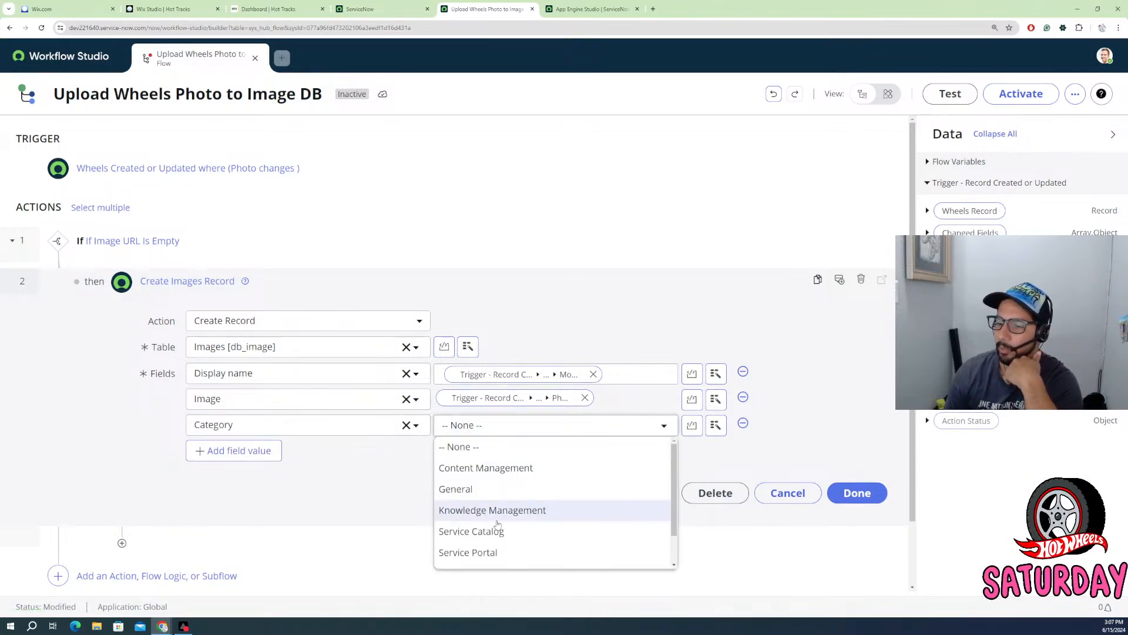
scroll(497, 525, "down", 1)
left_click(470, 557)
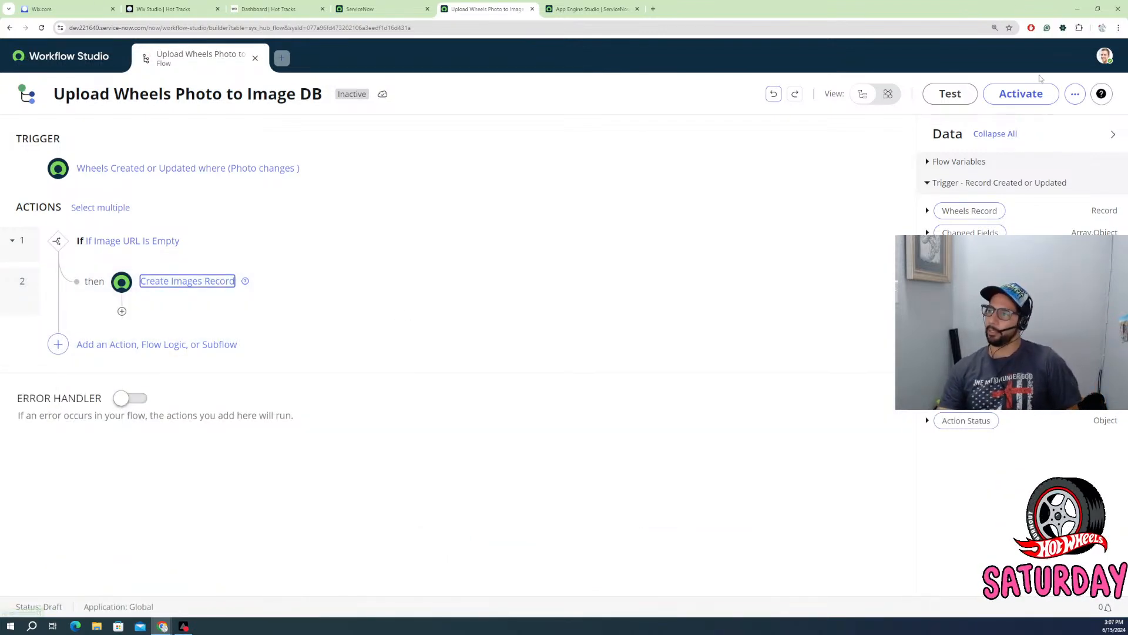
- Run a test of the flow using the 2006 Diesel boy Mail Classic Wheels record
left_click(955, 96)
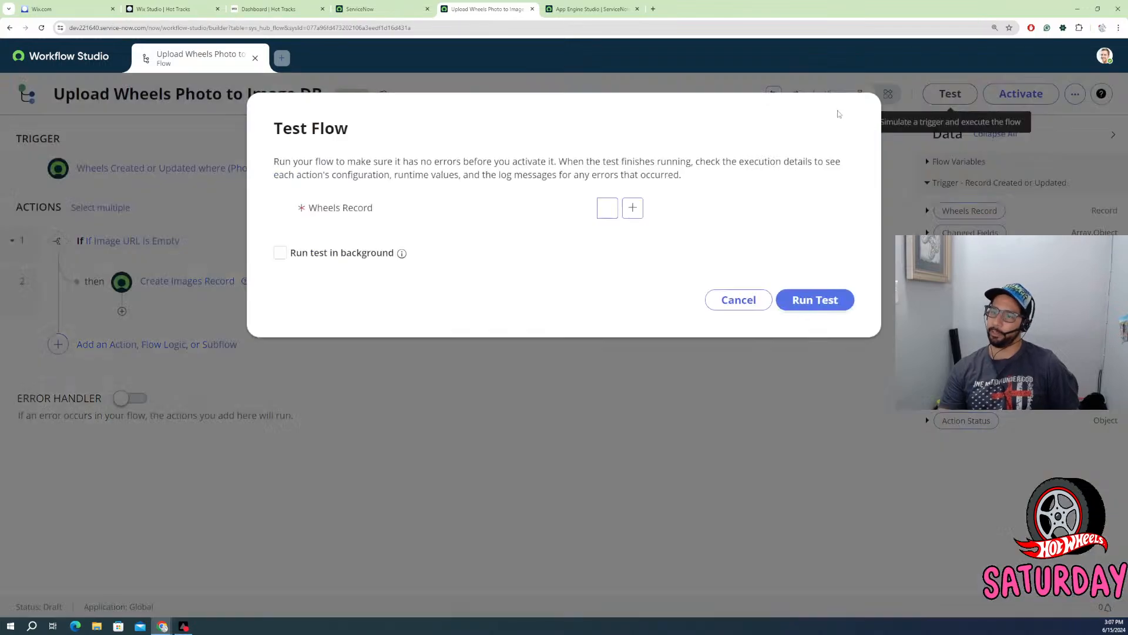
left_click(461, 209)
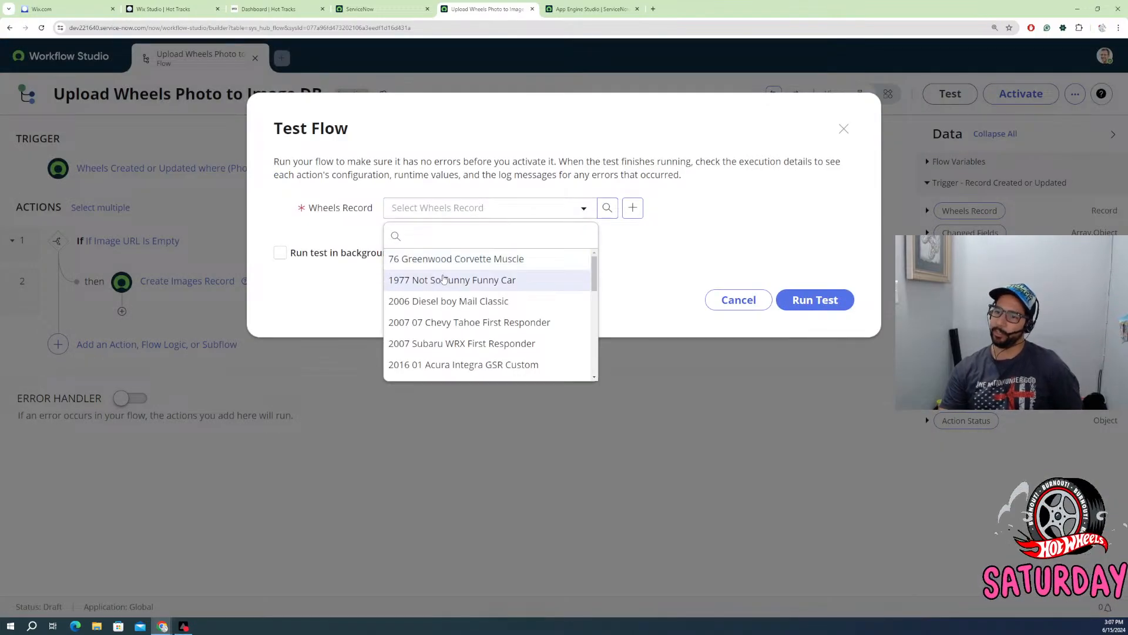
left_click(470, 301)
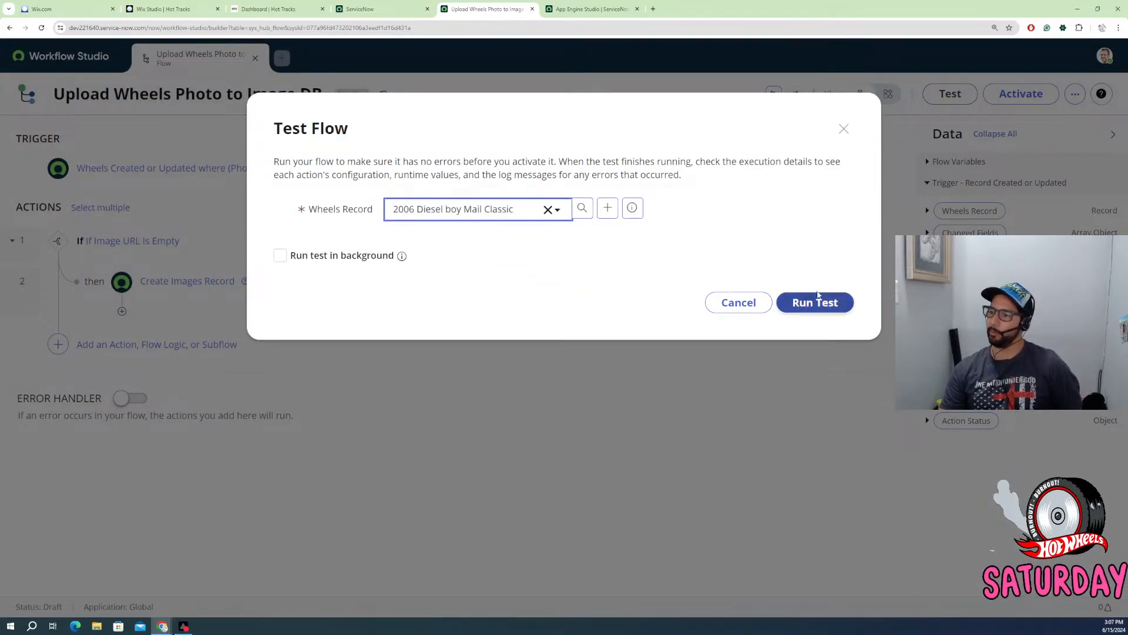
left_click(819, 300)
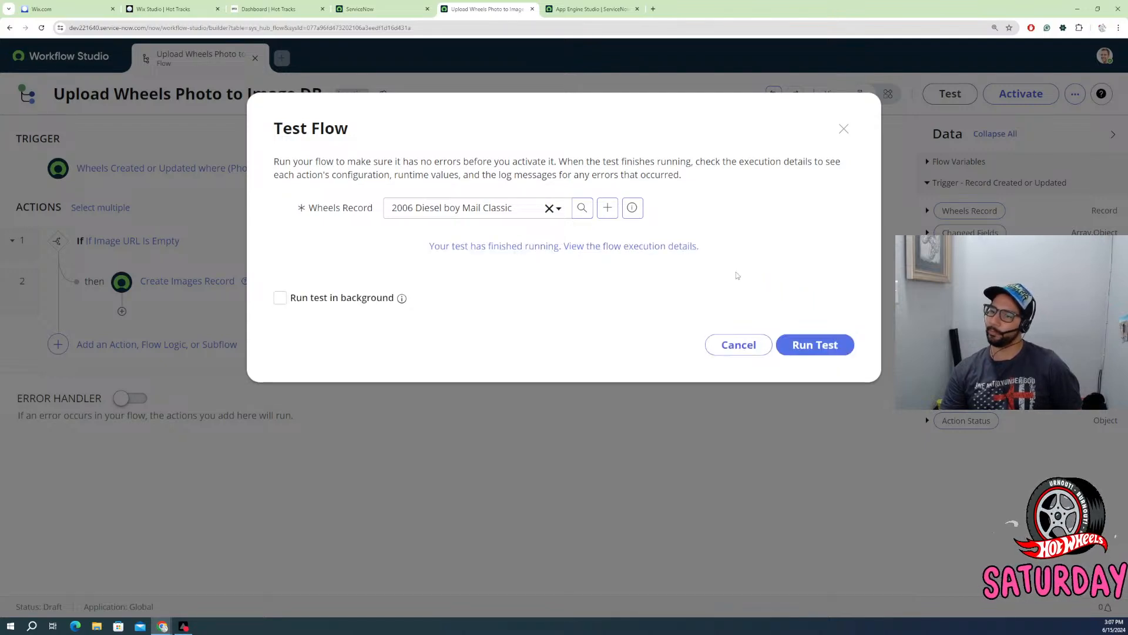
- Open the test's execution details and examine the Images record produced by the Create Record action
left_click(530, 247)
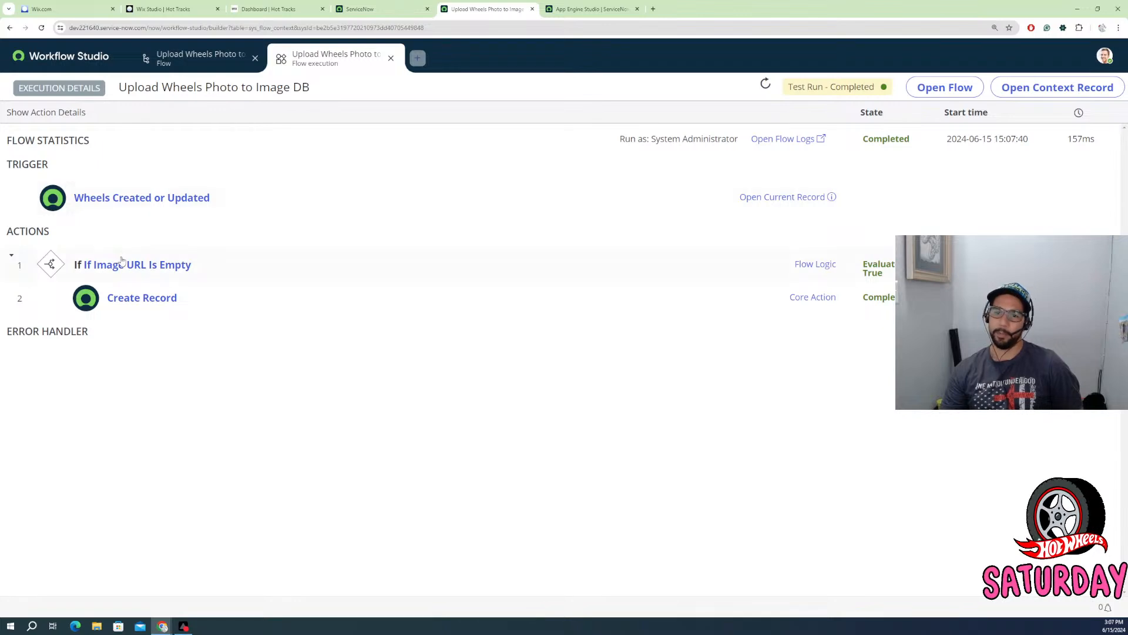
left_click(168, 298)
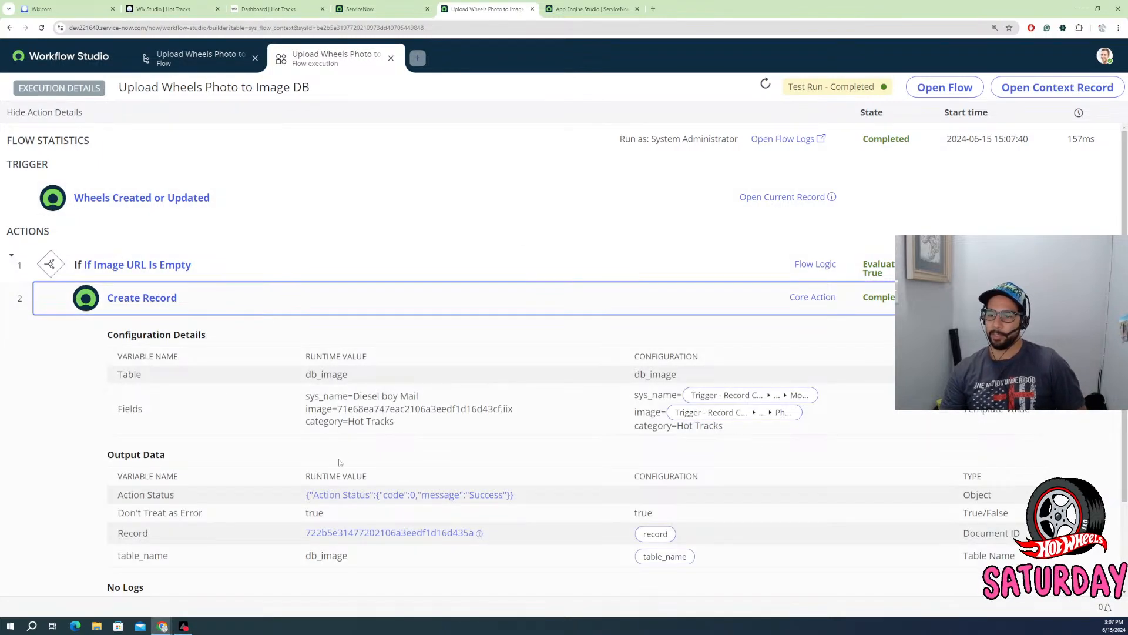
left_click(345, 534)
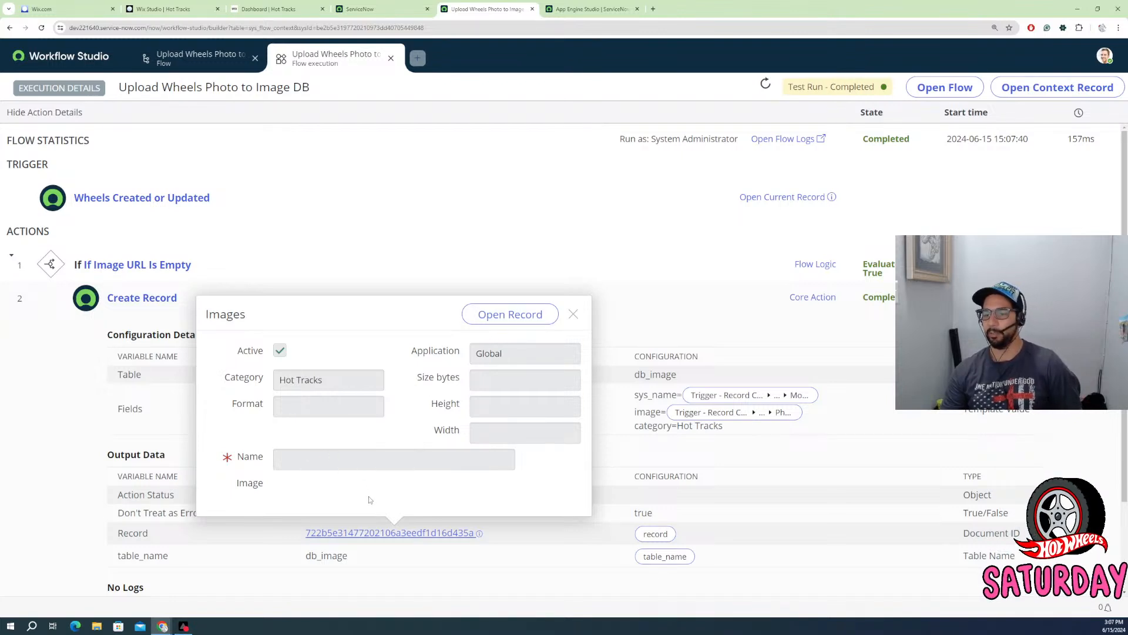
left_click(549, 316)
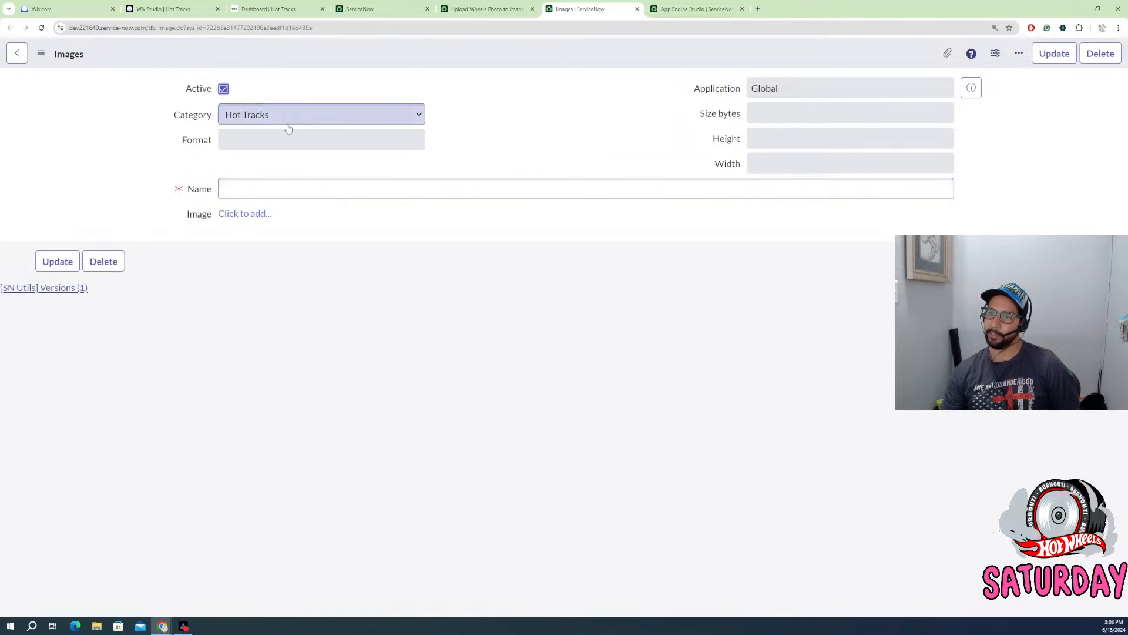
left_click(223, 182)
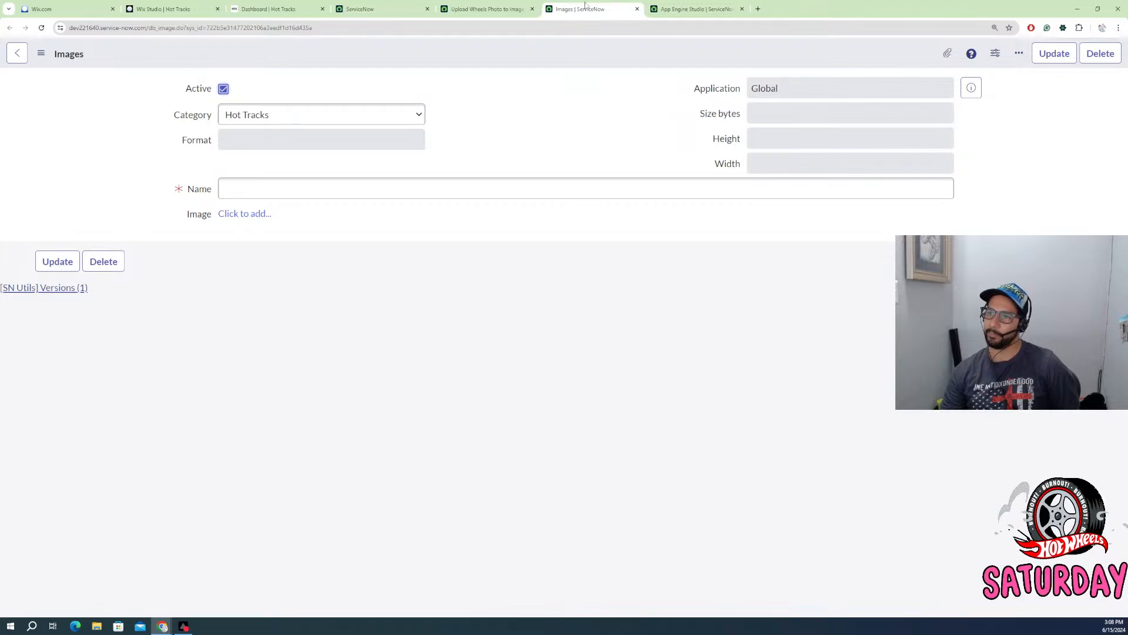
- Edit the Upload Wheels Photo to Image DB flow and replace the Create Images Record action's Display name field with Name
left_click(487, 9)
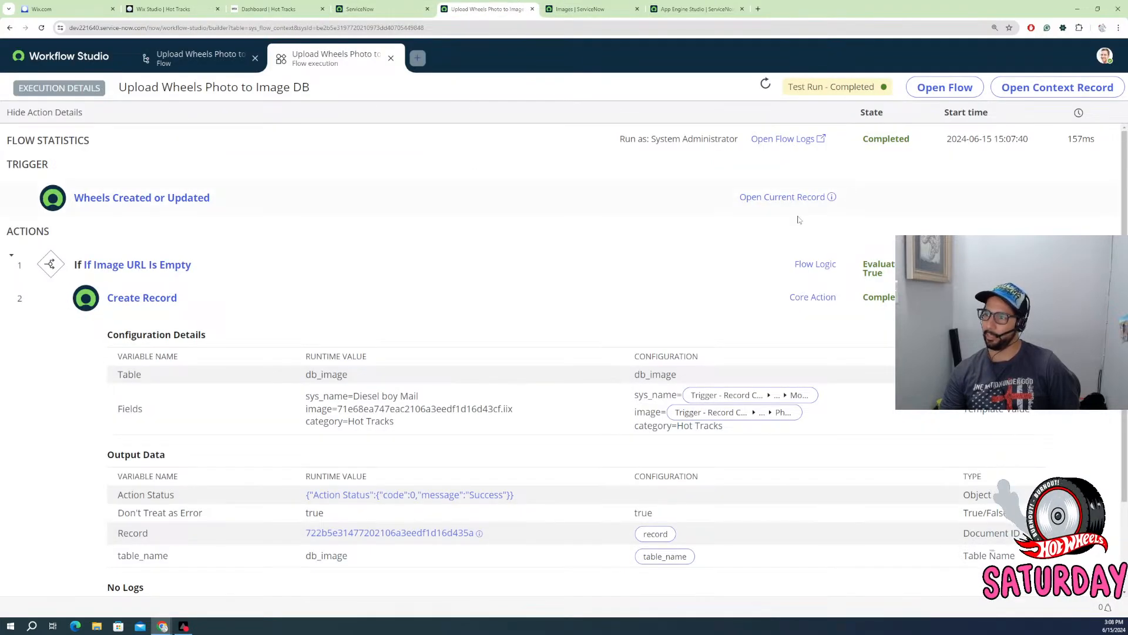
left_click(391, 57)
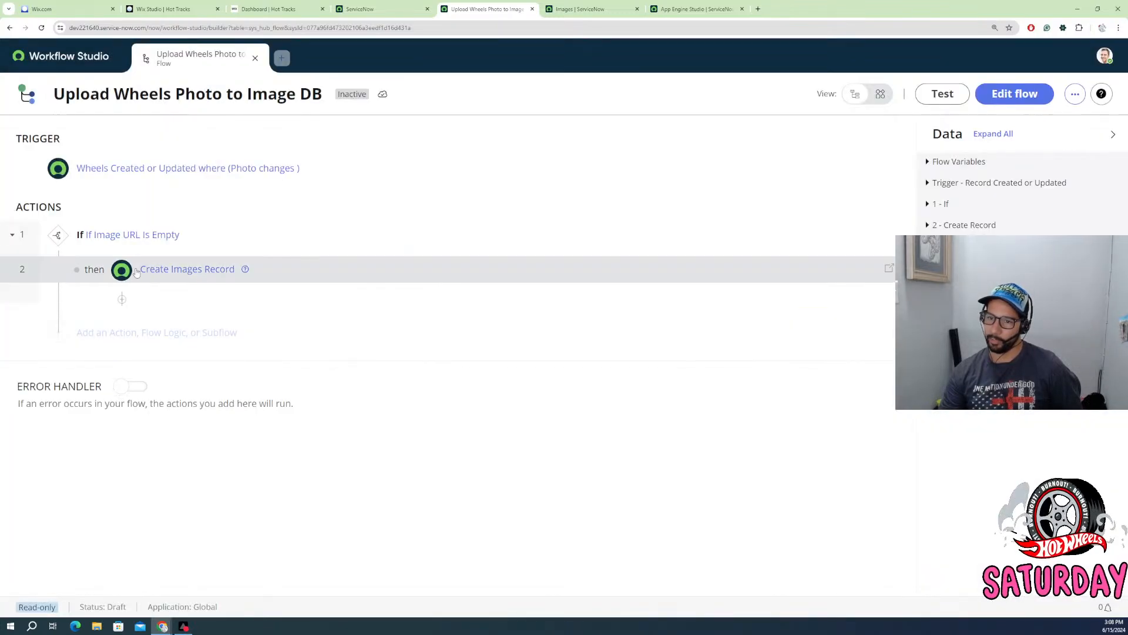
left_click(187, 270)
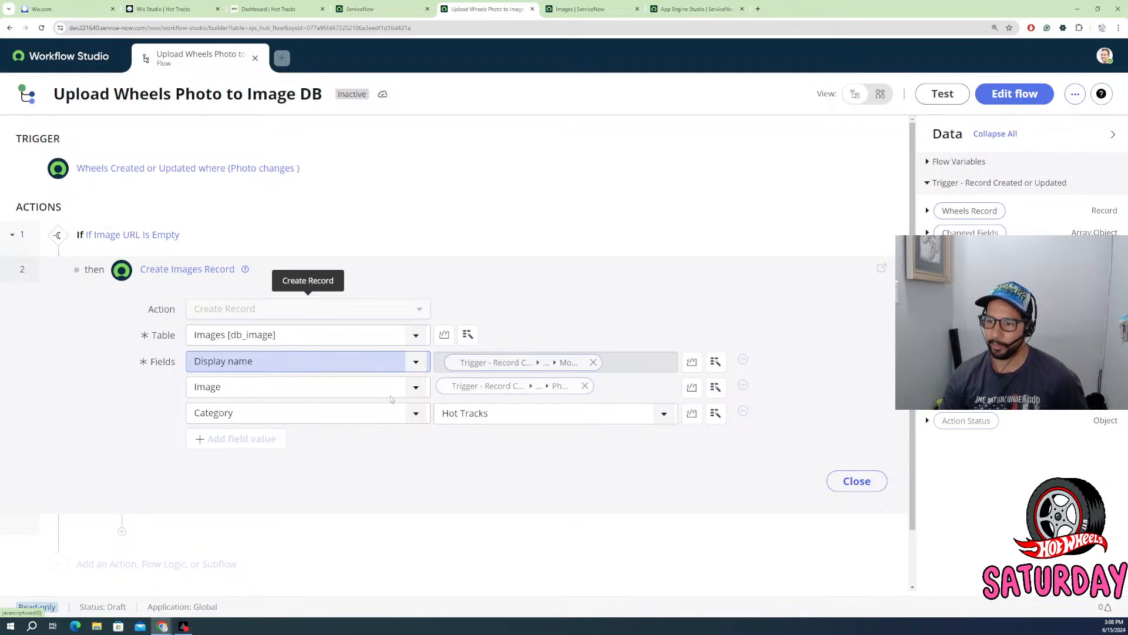
left_click(1014, 96)
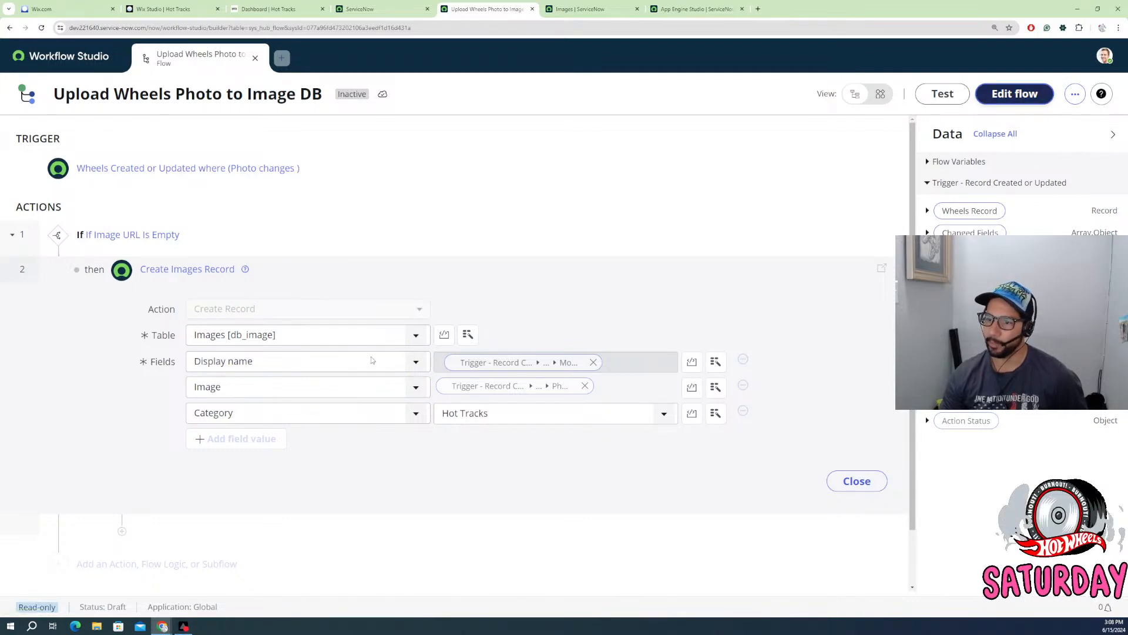
left_click(415, 375)
left_click(415, 376)
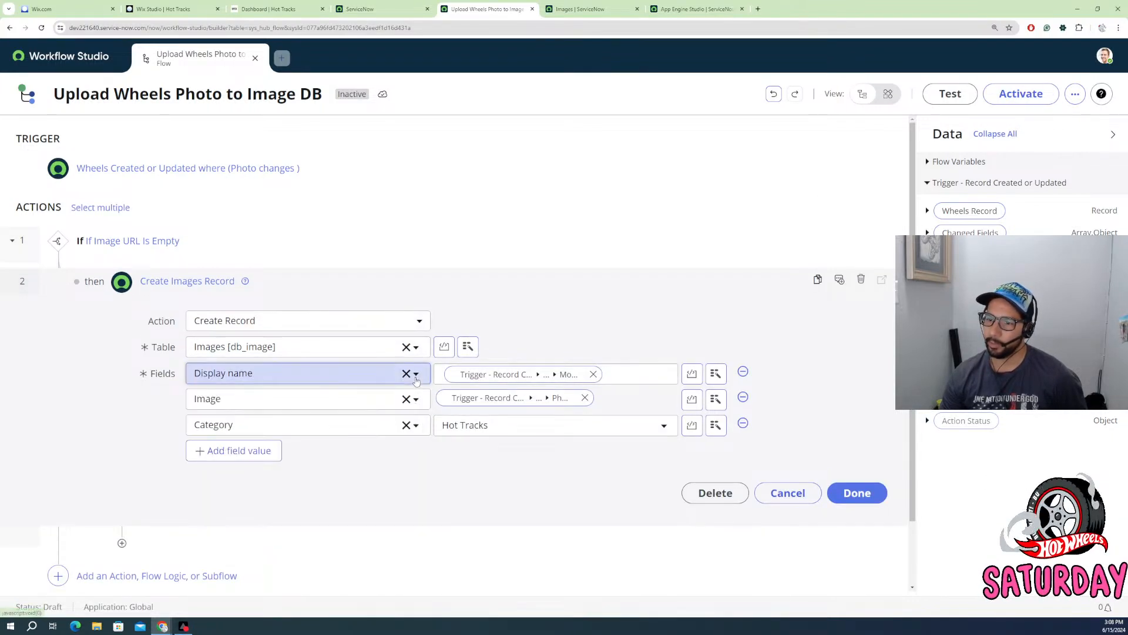
left_click(382, 374)
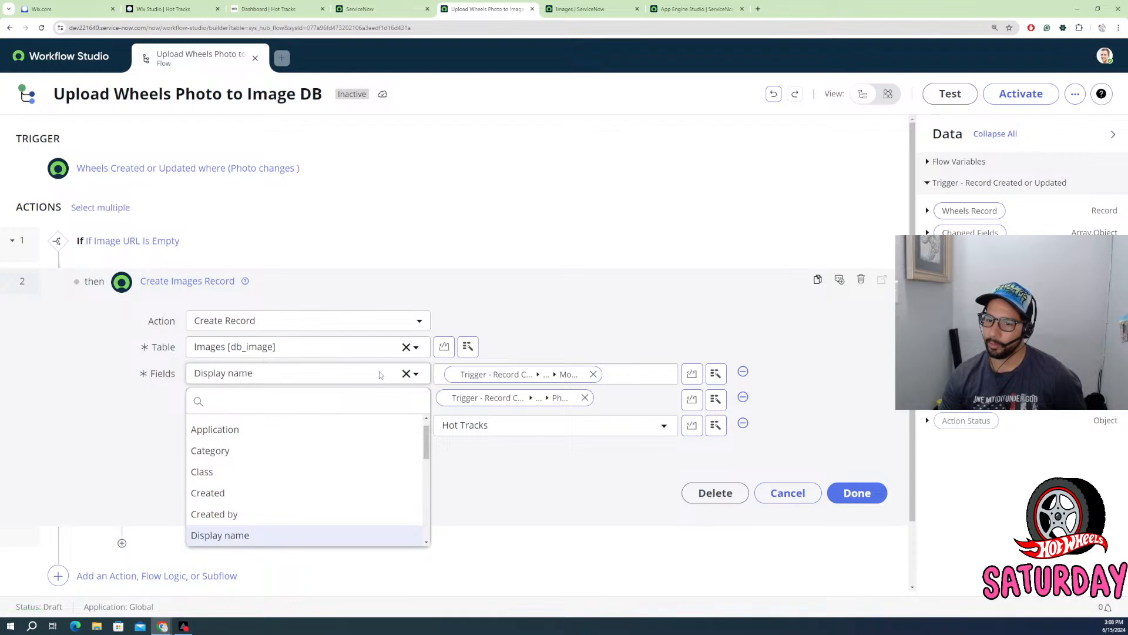
scroll(260, 447, "up", 1)
scroll(272, 443, "down", 4)
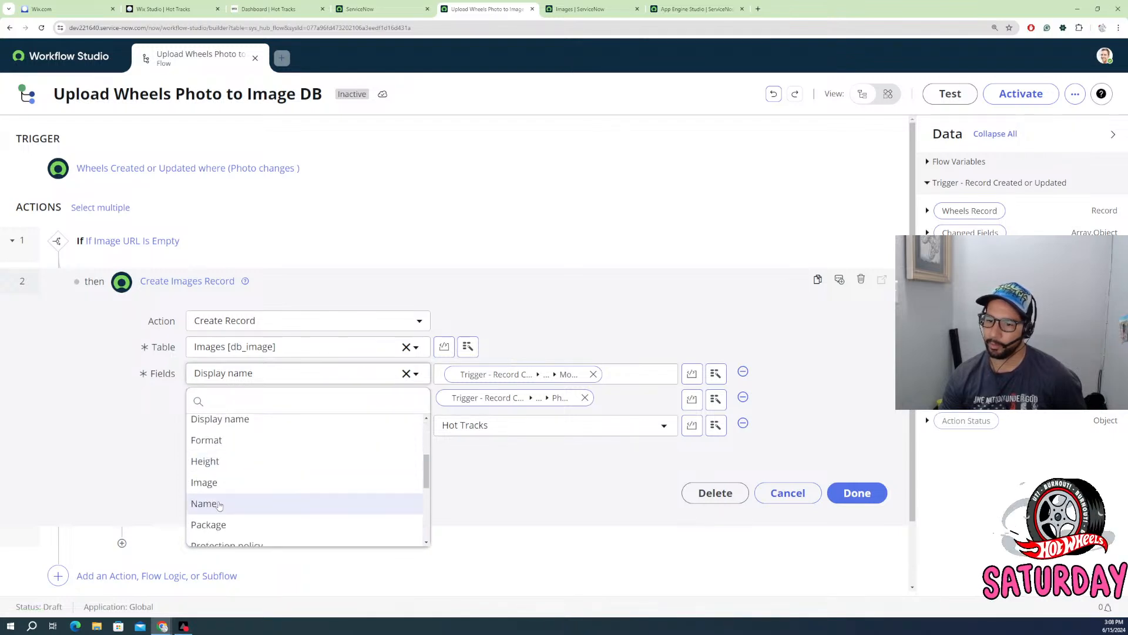
left_click(219, 505)
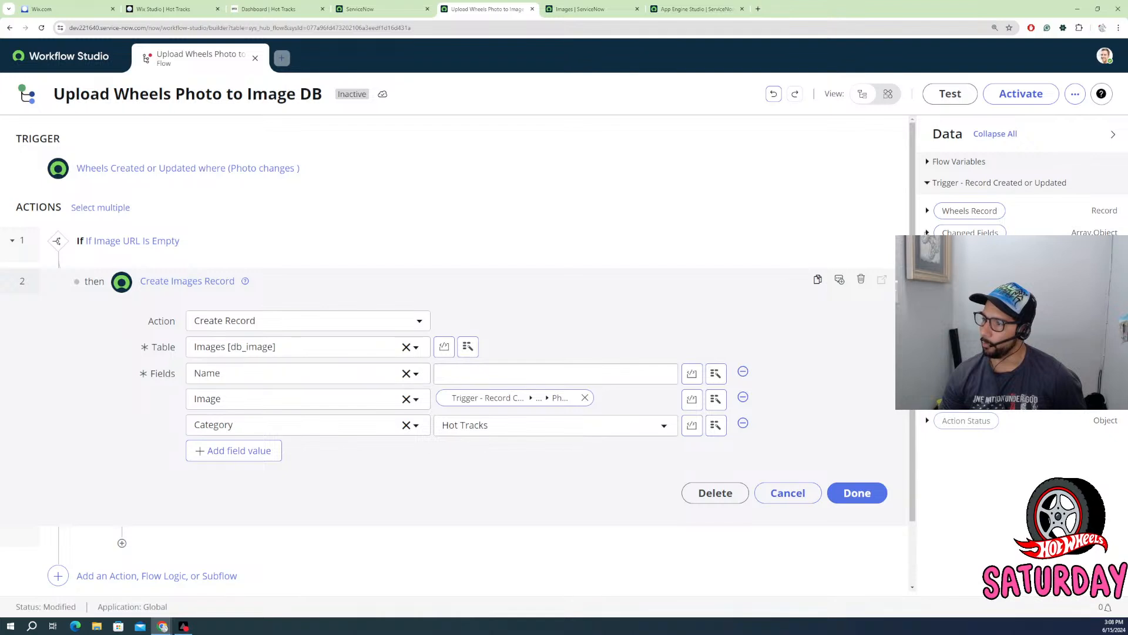
- Fill the Name field with the trigger Wheels record's Model data pill and finish the Create Images Record action
left_click(927, 232)
left_click(930, 211)
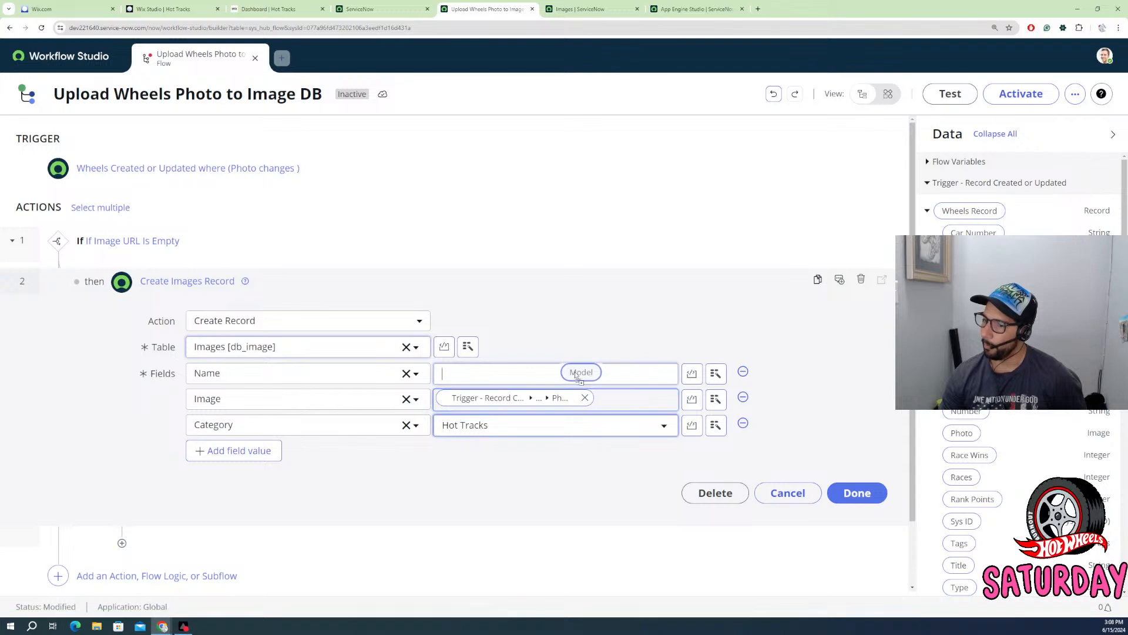
left_click(563, 374)
left_click_drag(562, 374, 562, 374)
left_click(857, 494)
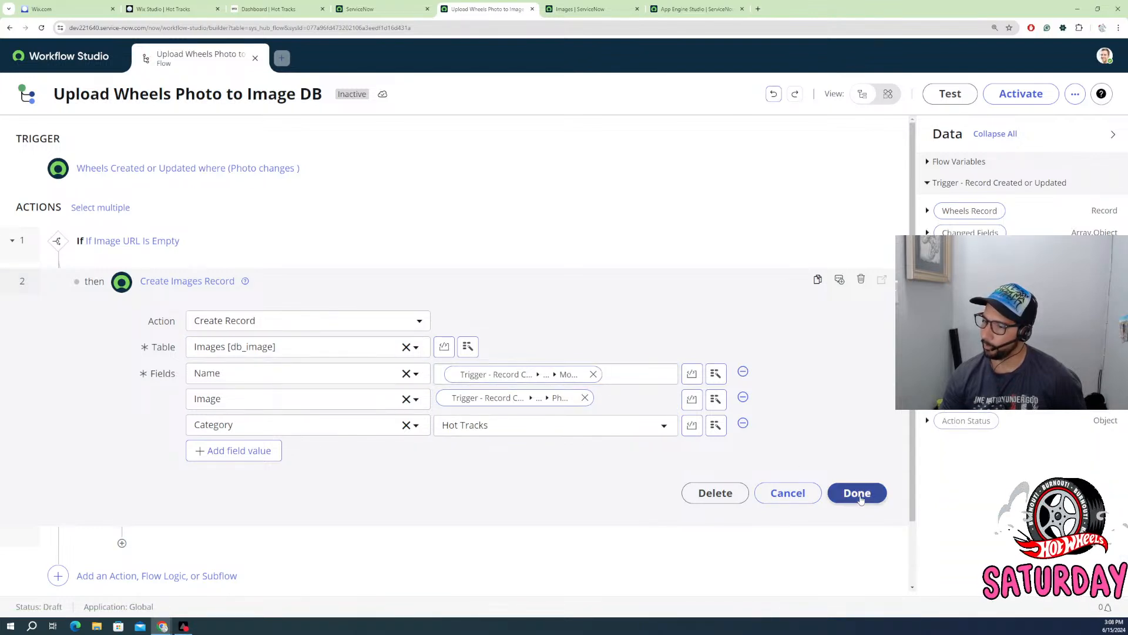
left_click(857, 493)
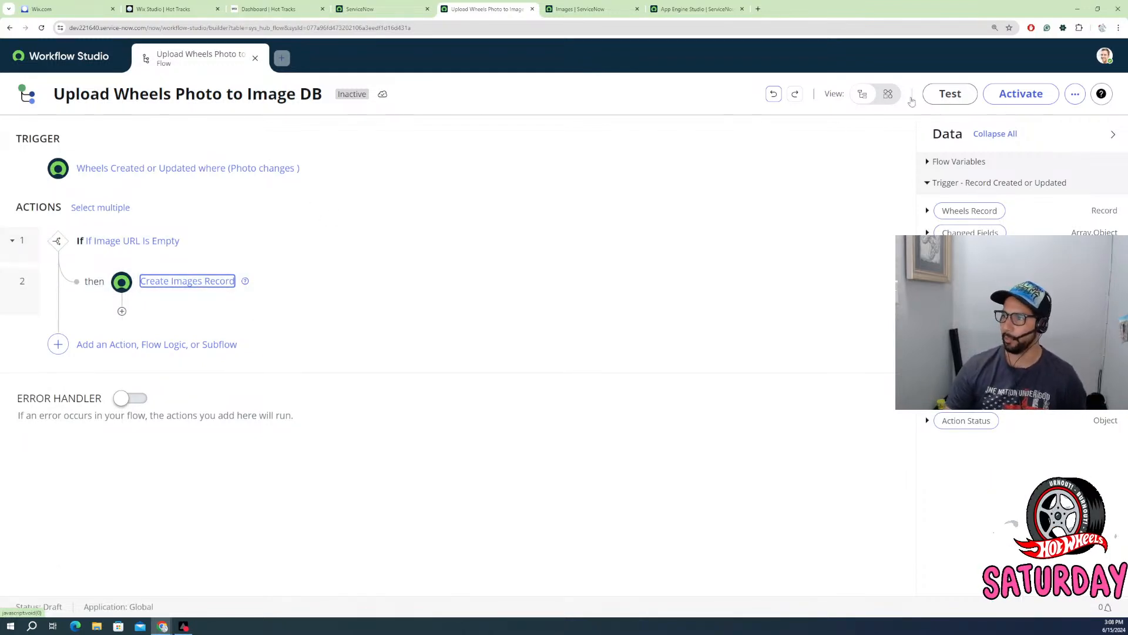
- Run a test of the flow using the 2007 07 Chevy Tahoe First Responder Wheels record
left_click(930, 103)
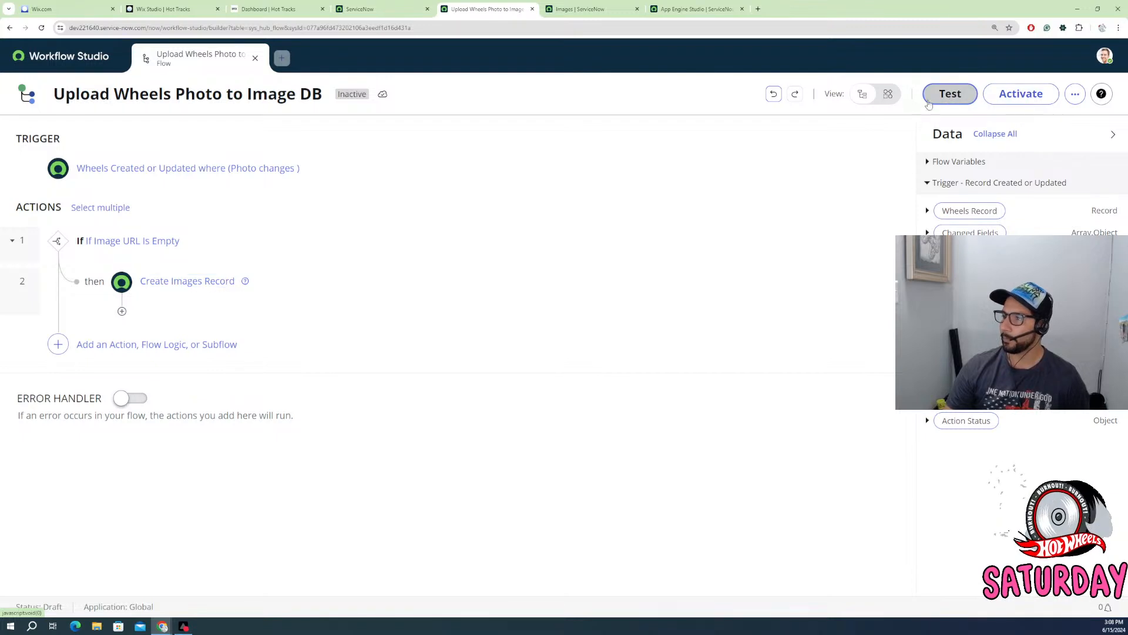
left_click(487, 209)
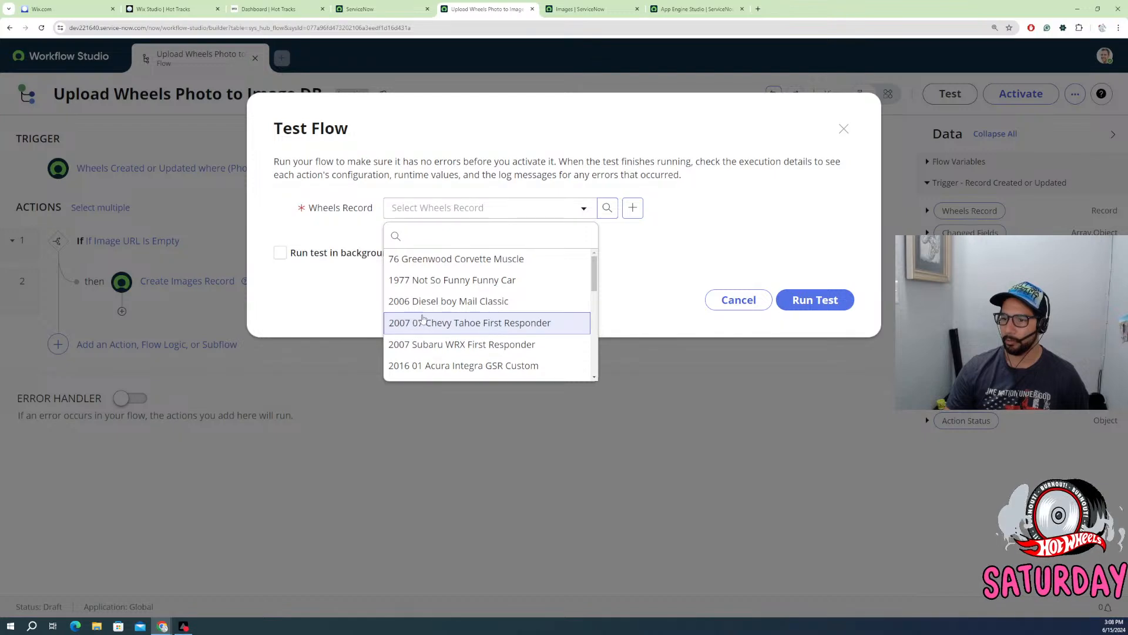
left_click(422, 323)
left_click(814, 301)
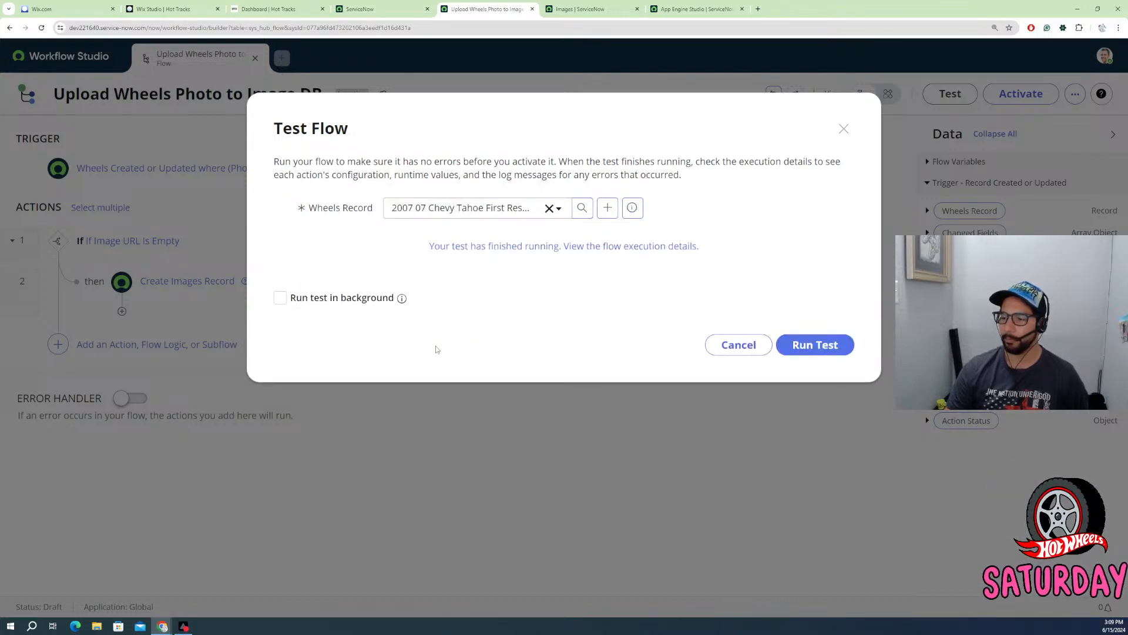
- View the test's execution details and open the 07 Chevy Tahoe Images record produced by the Create Record action
left_click(547, 247)
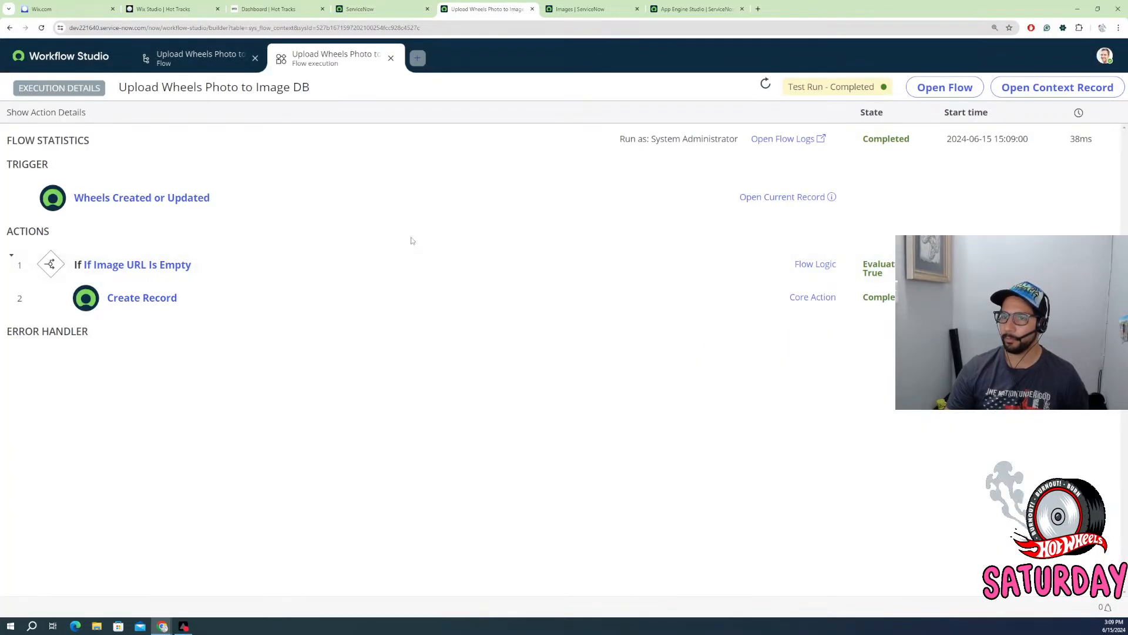
left_click(160, 301)
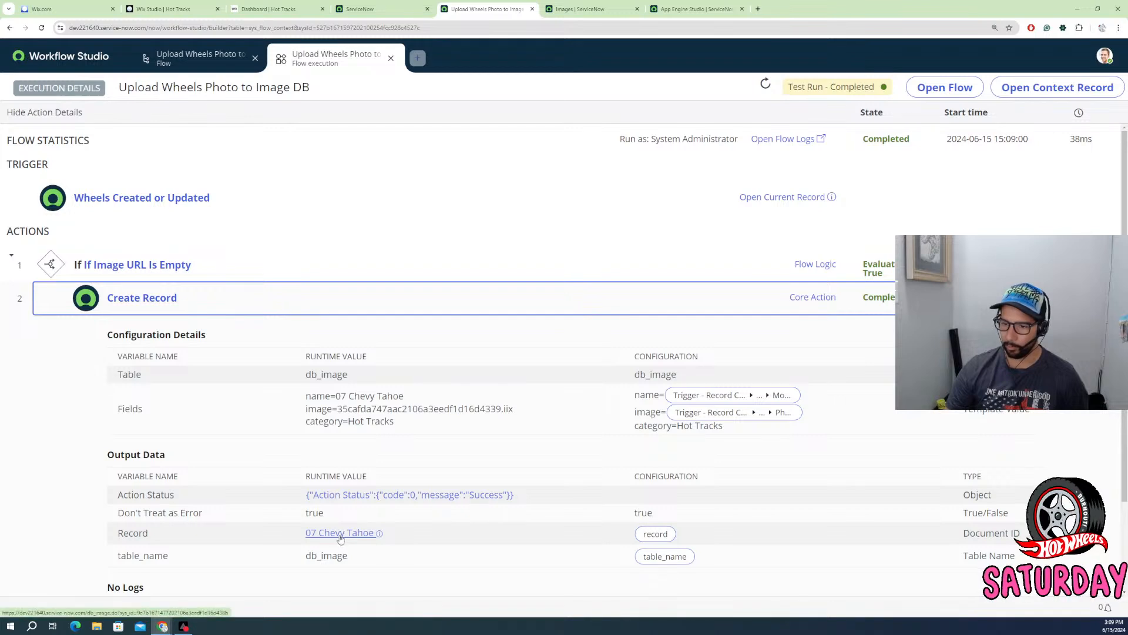
left_click(335, 536)
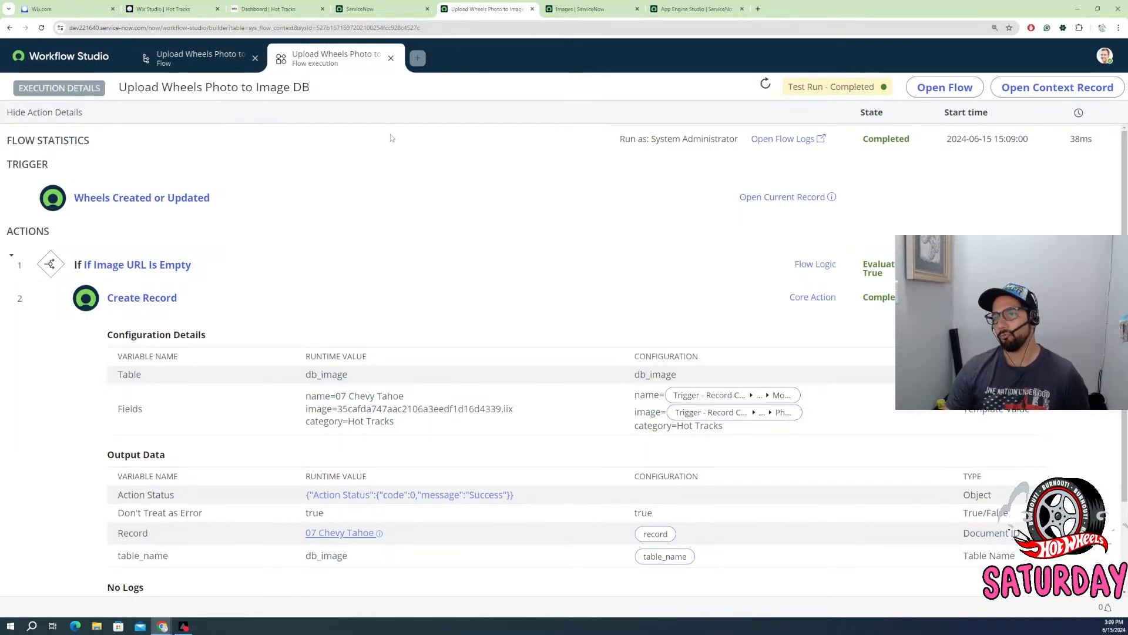
left_click(355, 533)
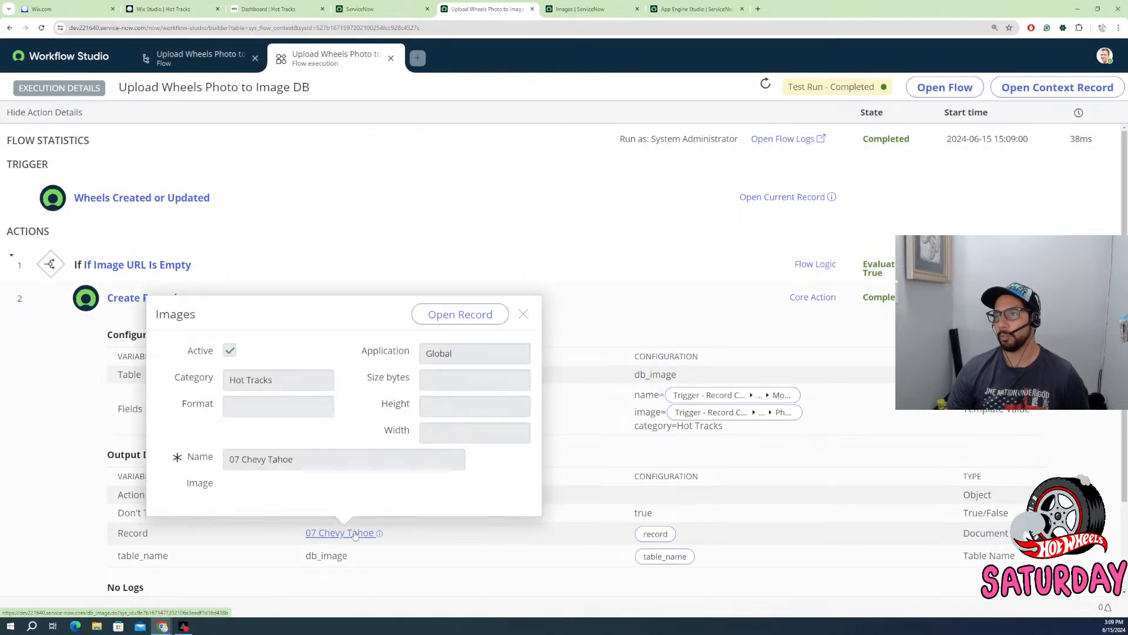
left_click(460, 318)
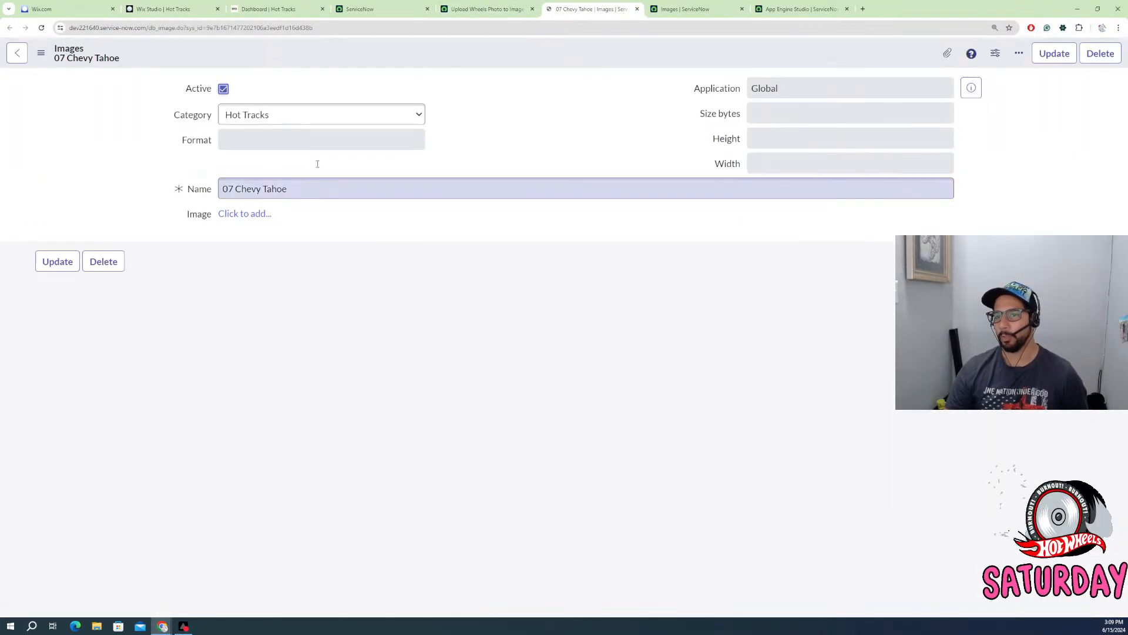
- Try to add an image to the 07 Chevy Tahoe record's Image field
left_click(244, 214)
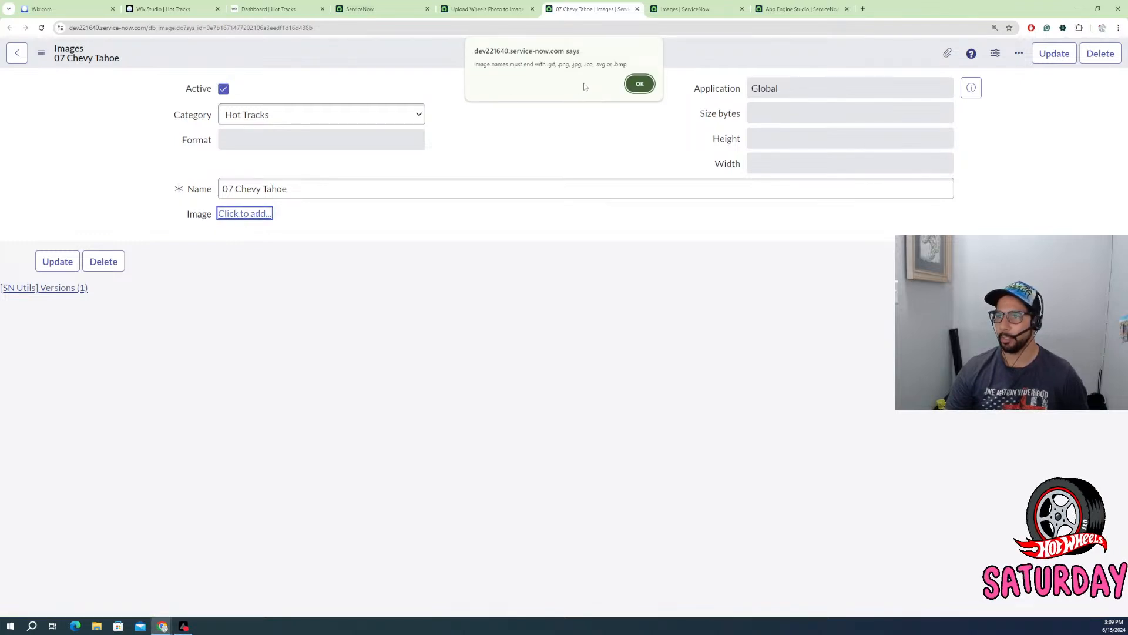
left_click(639, 84)
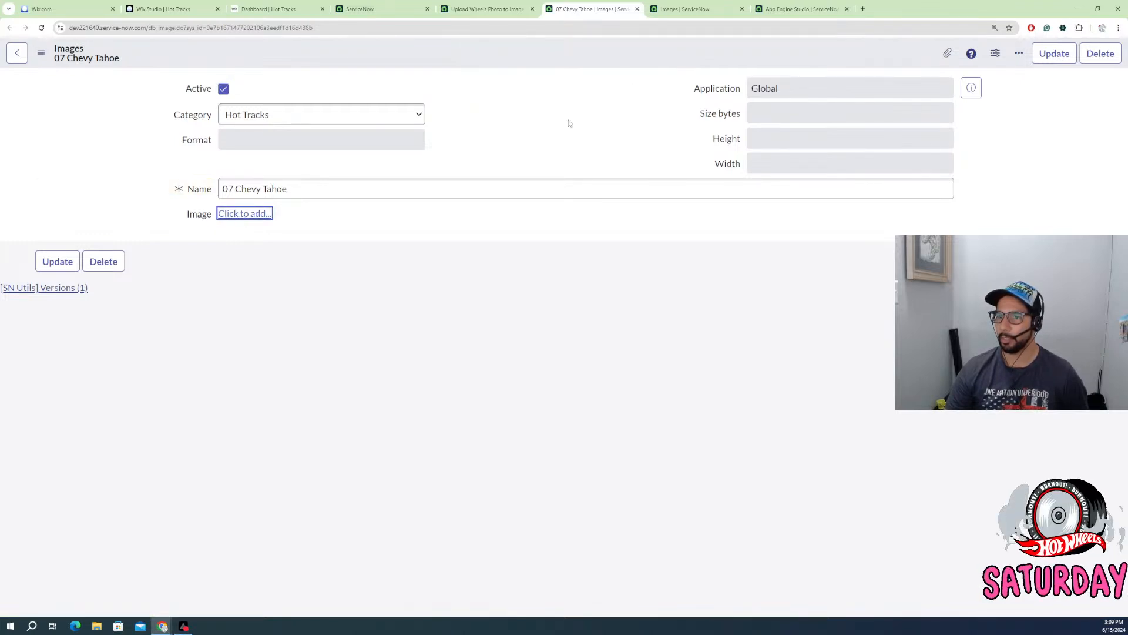
left_click(245, 215)
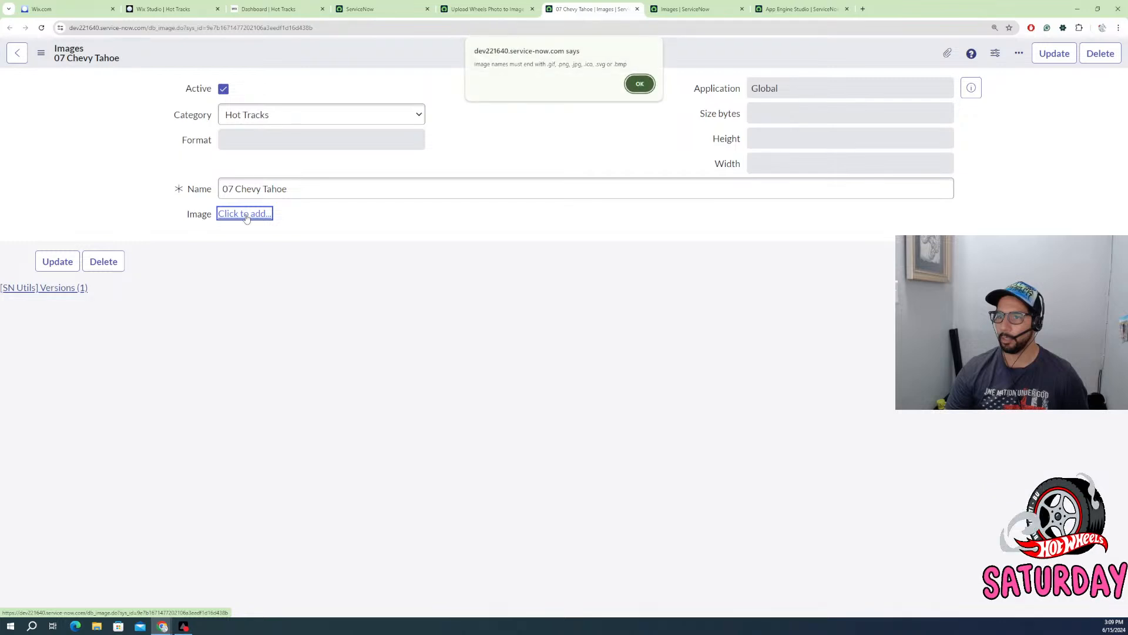
left_click(640, 85)
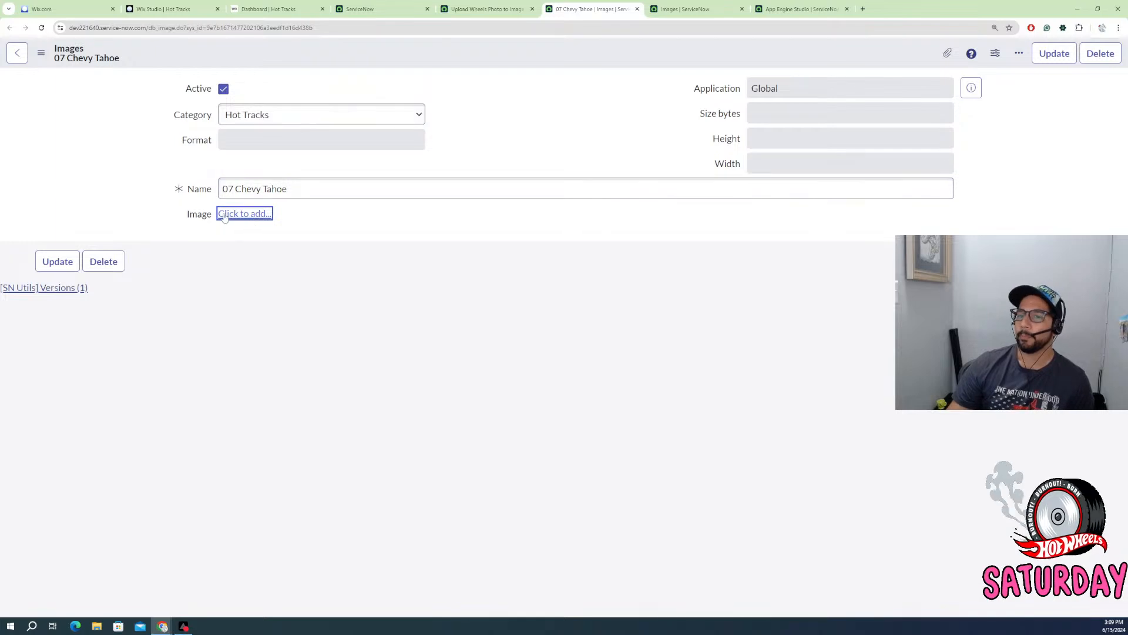
left_click(194, 219)
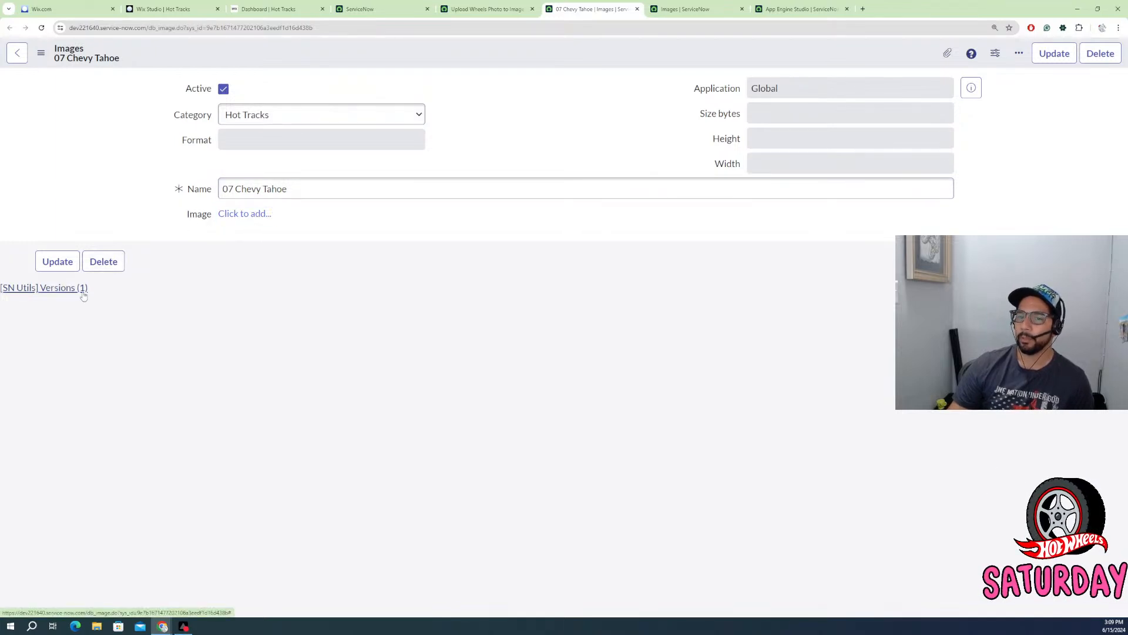
- Open the table configuration of the Images table from the 07 Chevy Tahoe record
right_click(240, 62)
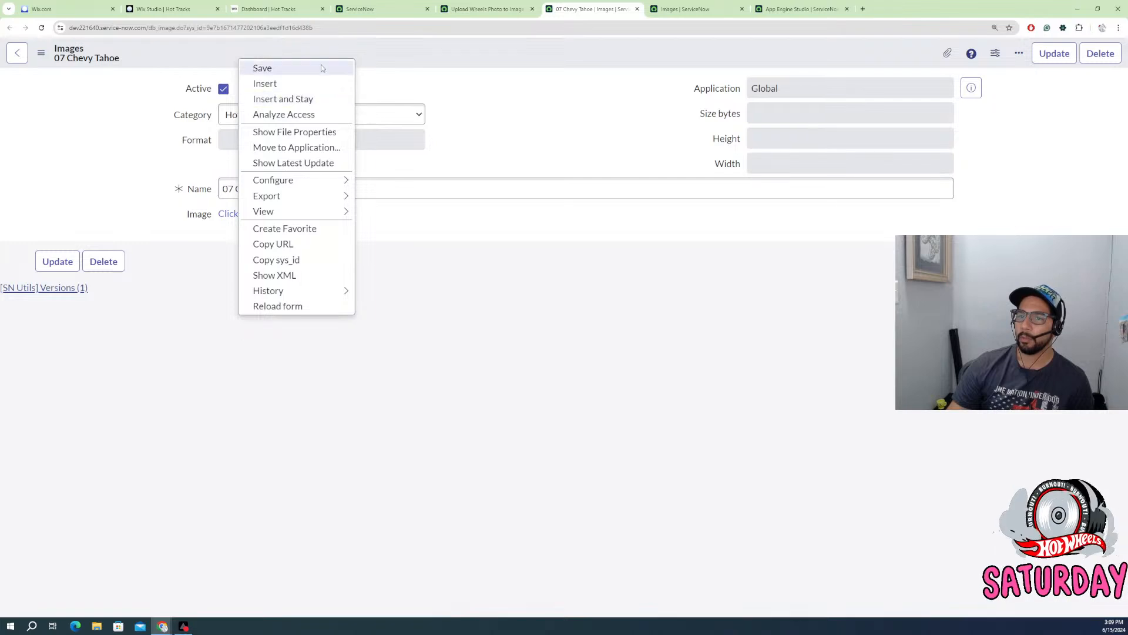
left_click(506, 74)
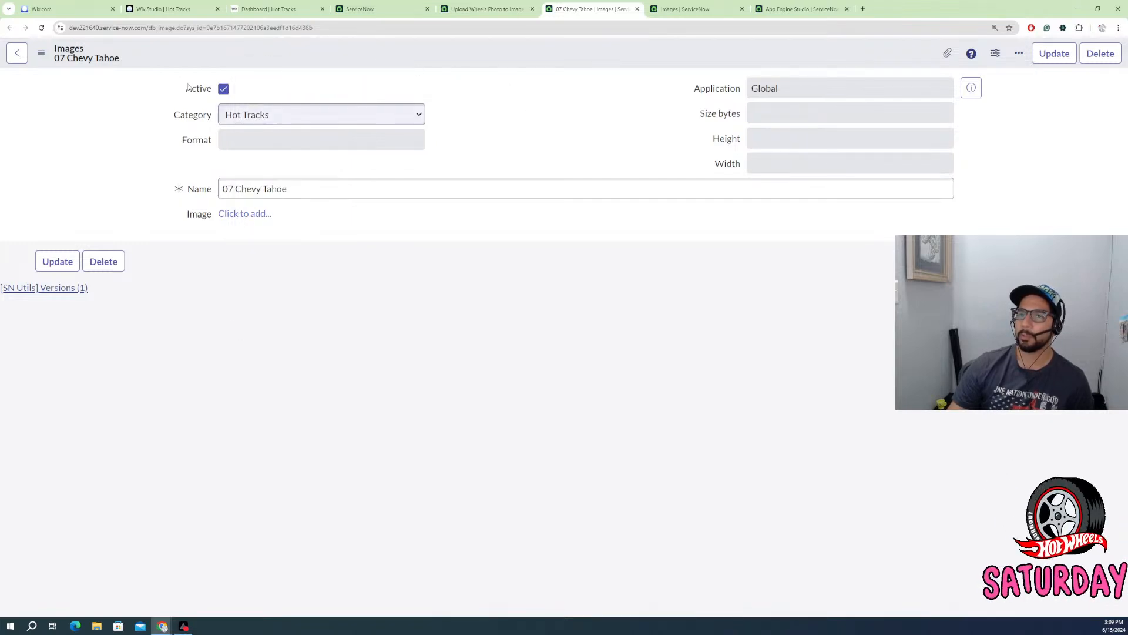
right_click(218, 45)
mouse_move(265, 164)
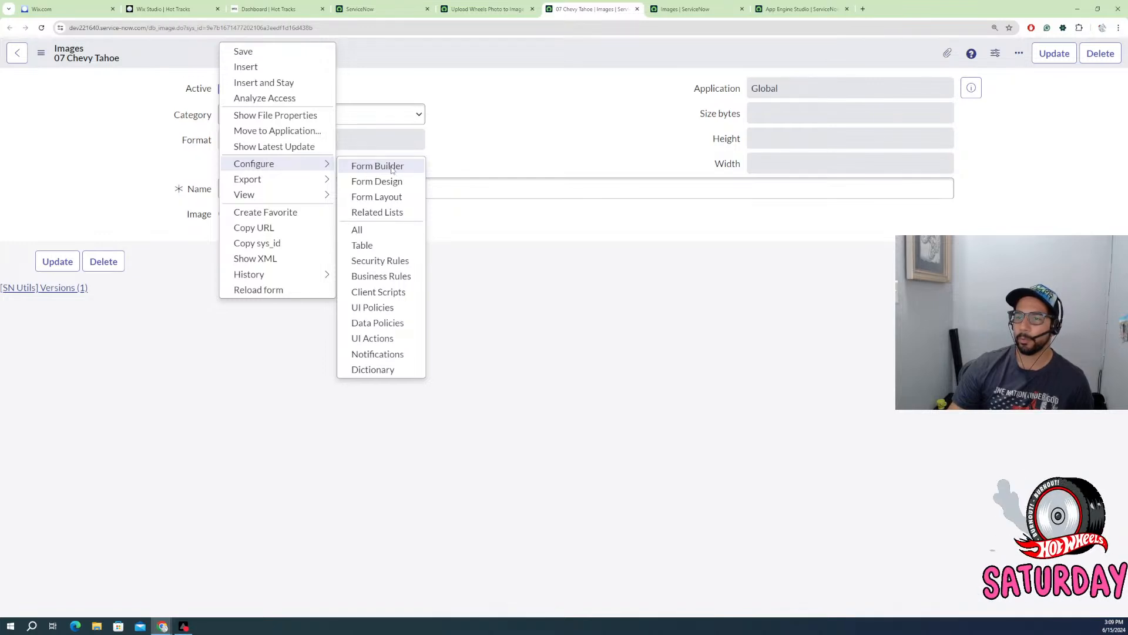
left_click(373, 246)
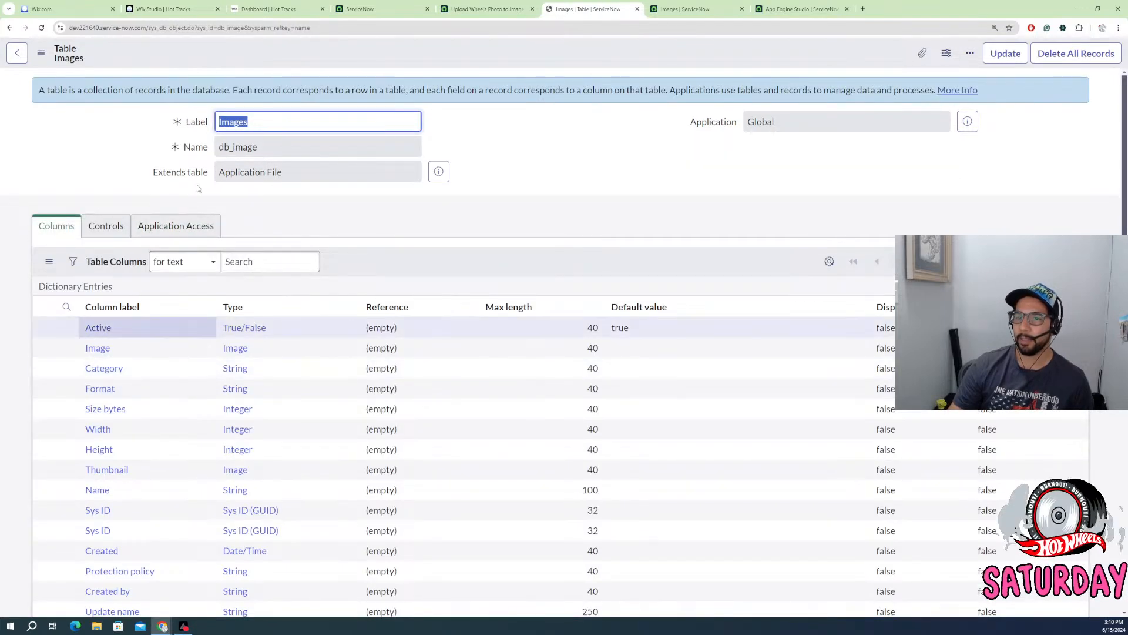
- Show the list of all records in the Images table through its related links
scroll(76, 440, "down", 6)
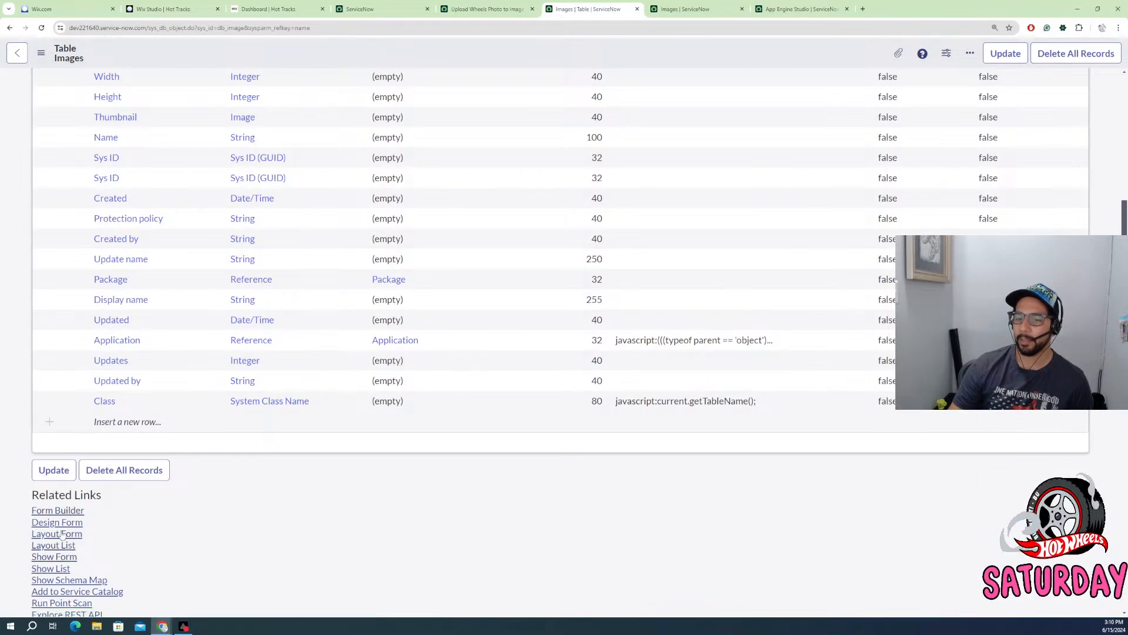
scroll(65, 547, "down", 1)
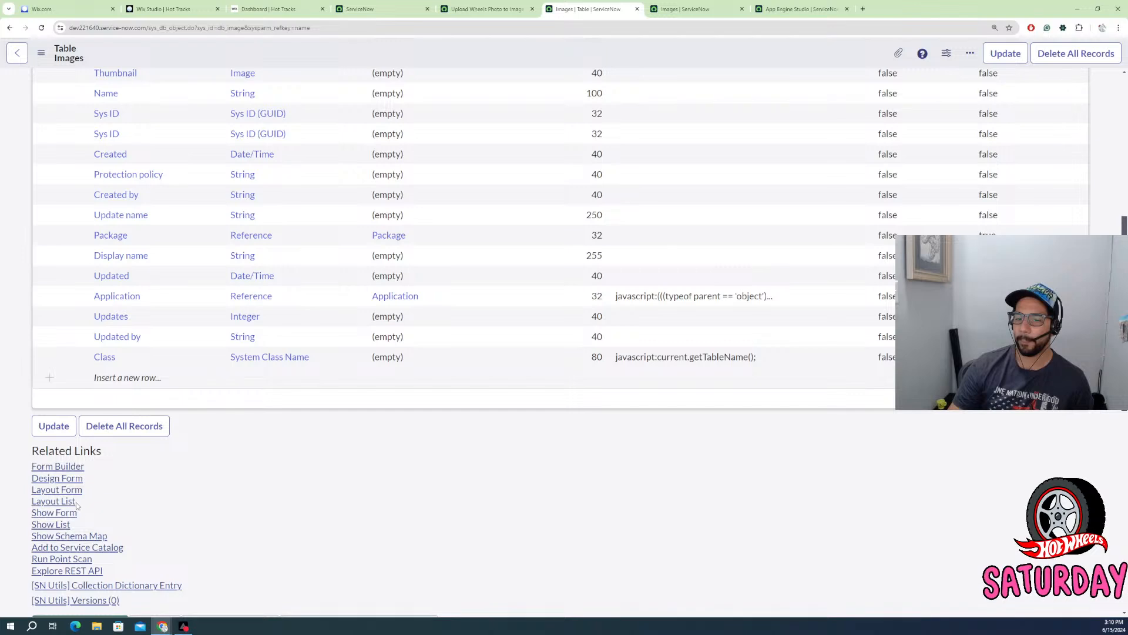
scroll(91, 513, "down", 1)
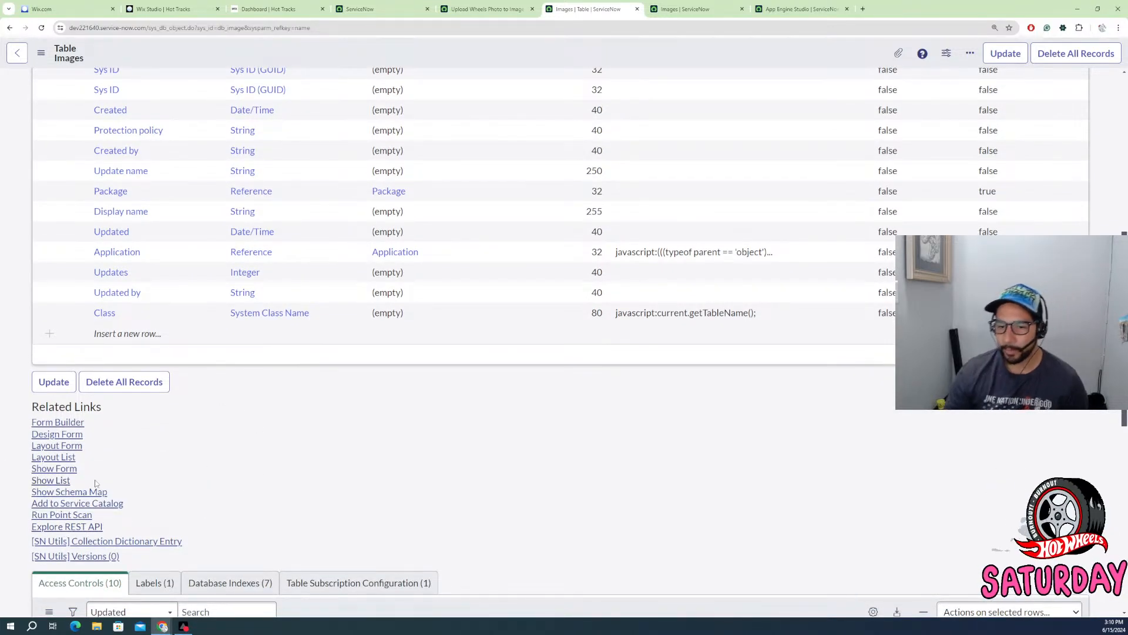
left_click(44, 481)
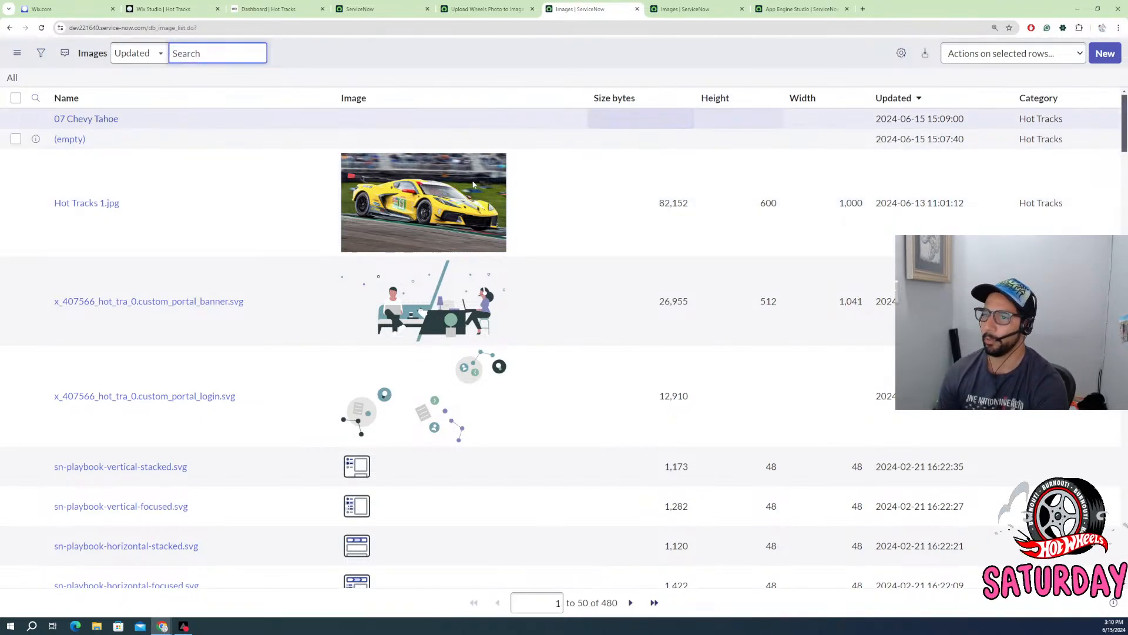
- Delete the record with the empty name from the Images list
left_click(382, 141)
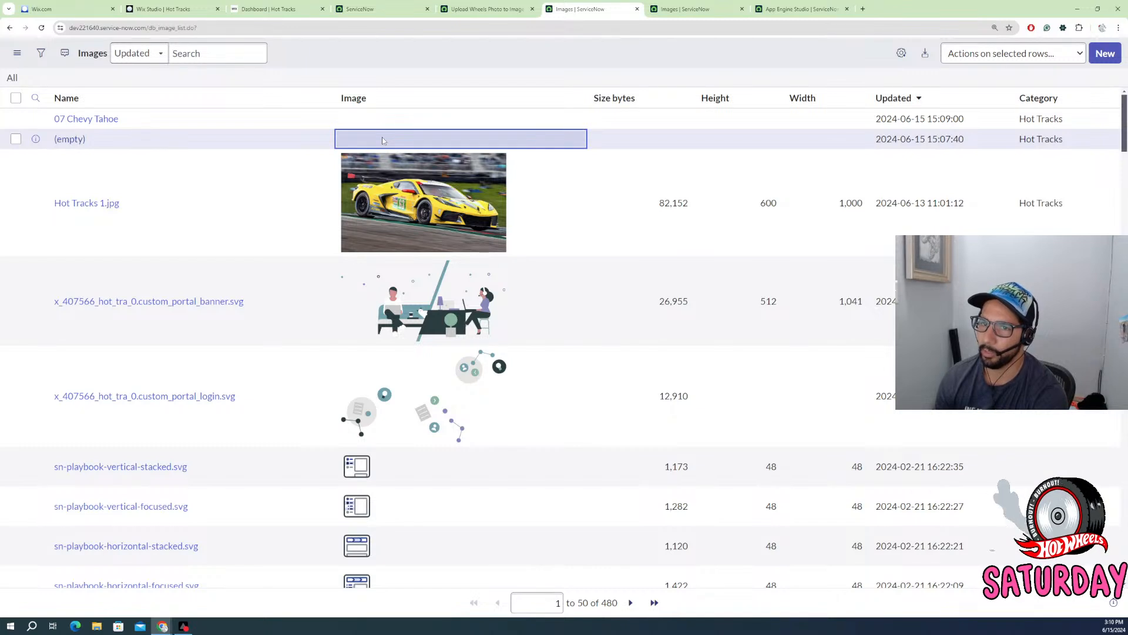
left_click(16, 138)
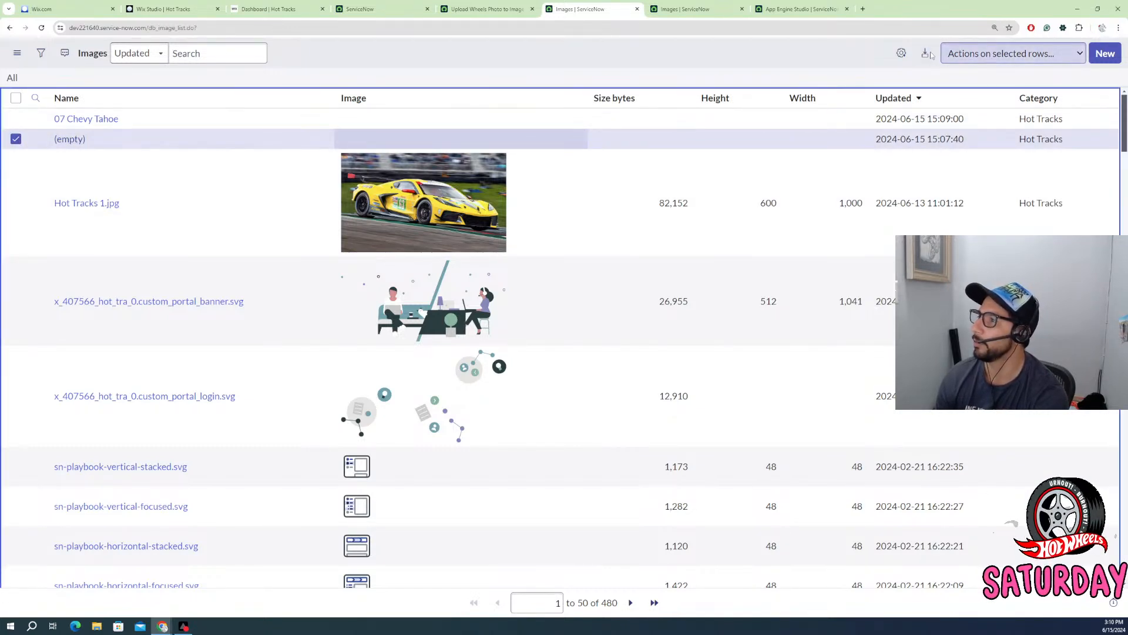
left_click(1056, 61)
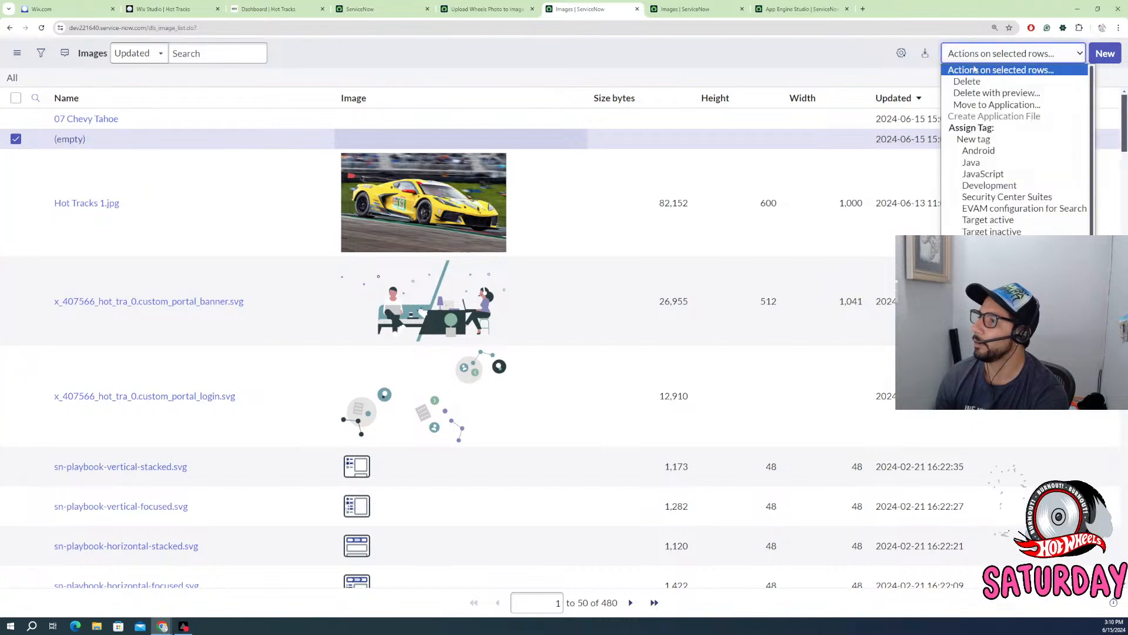
left_click(975, 79)
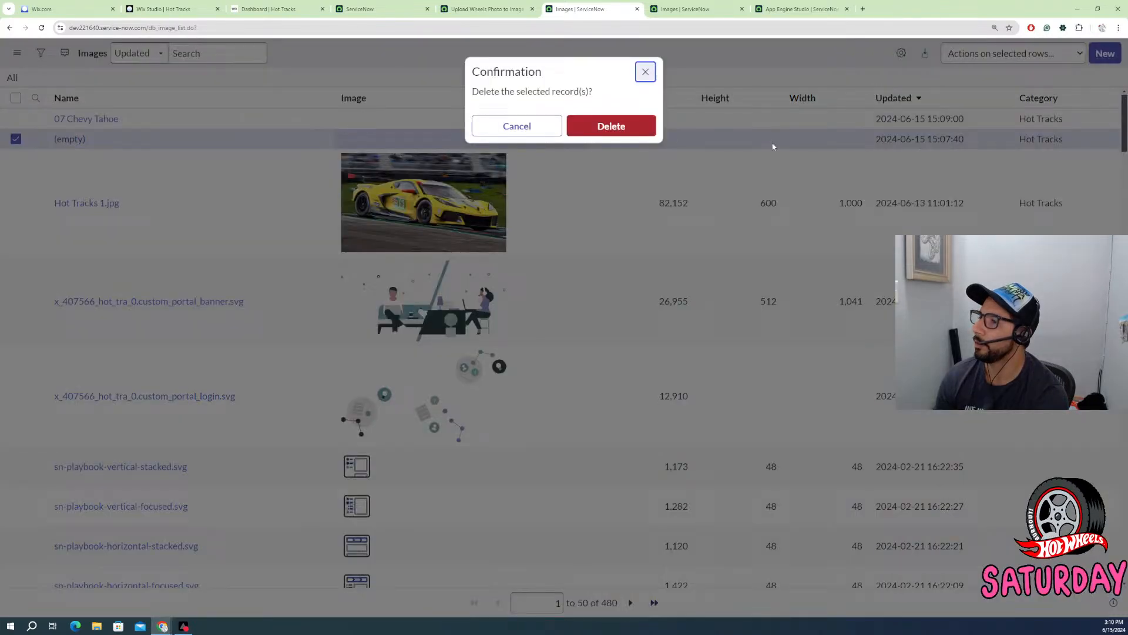
left_click(611, 125)
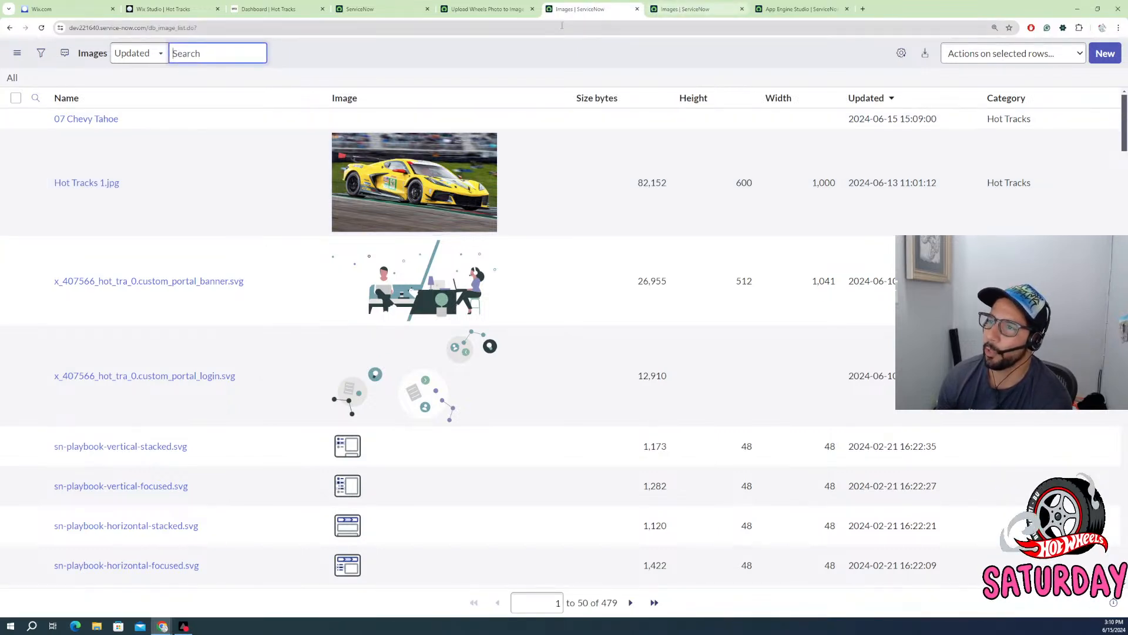
- Return to the Upload Wheels Photo to Image DB flow, dismiss its test dialog and open the flow for editing
left_click(493, 10)
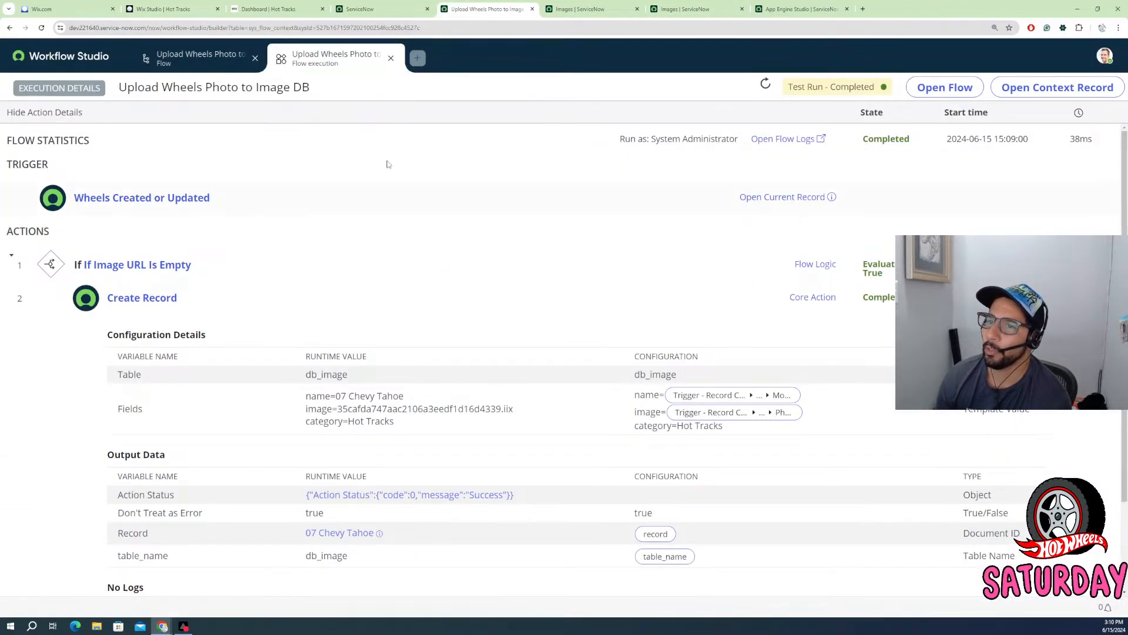
left_click(194, 57)
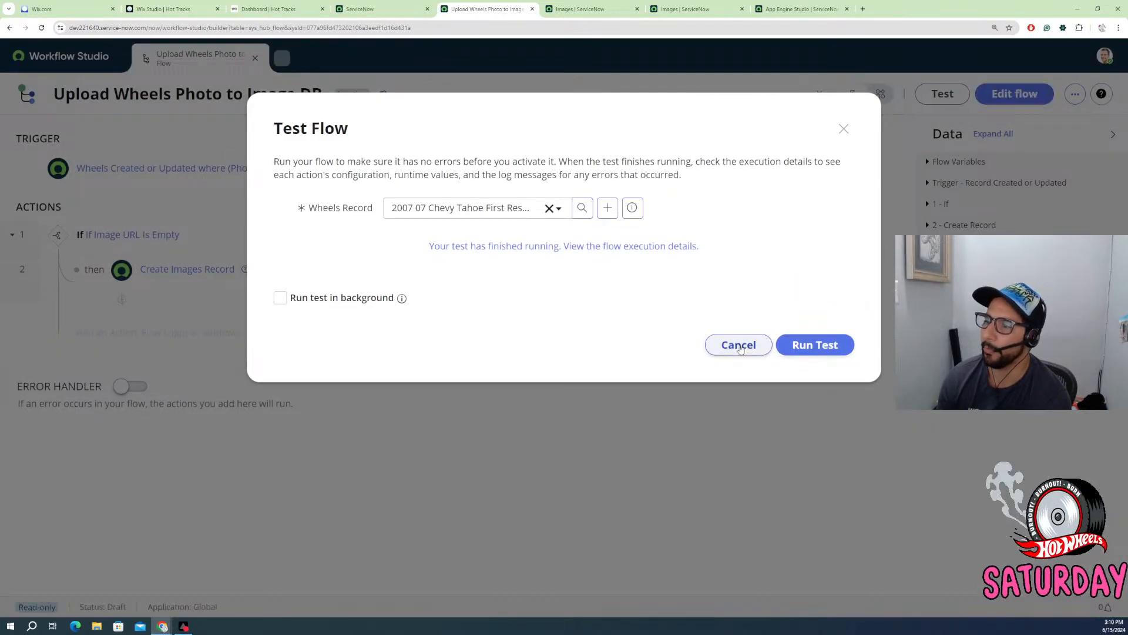
left_click(740, 347)
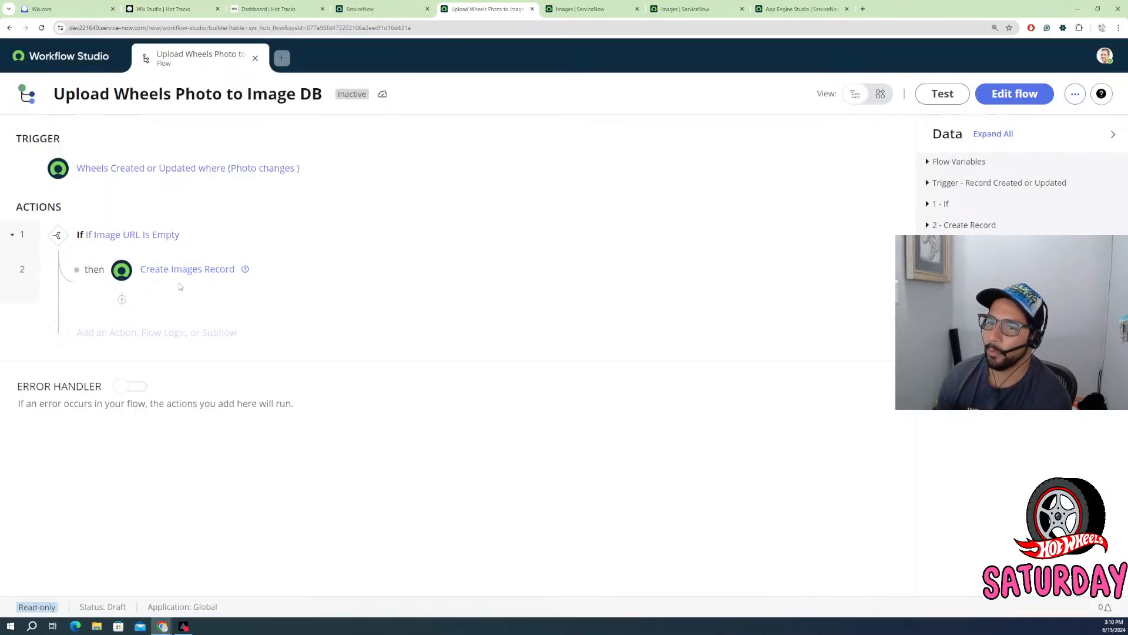
left_click(1003, 96)
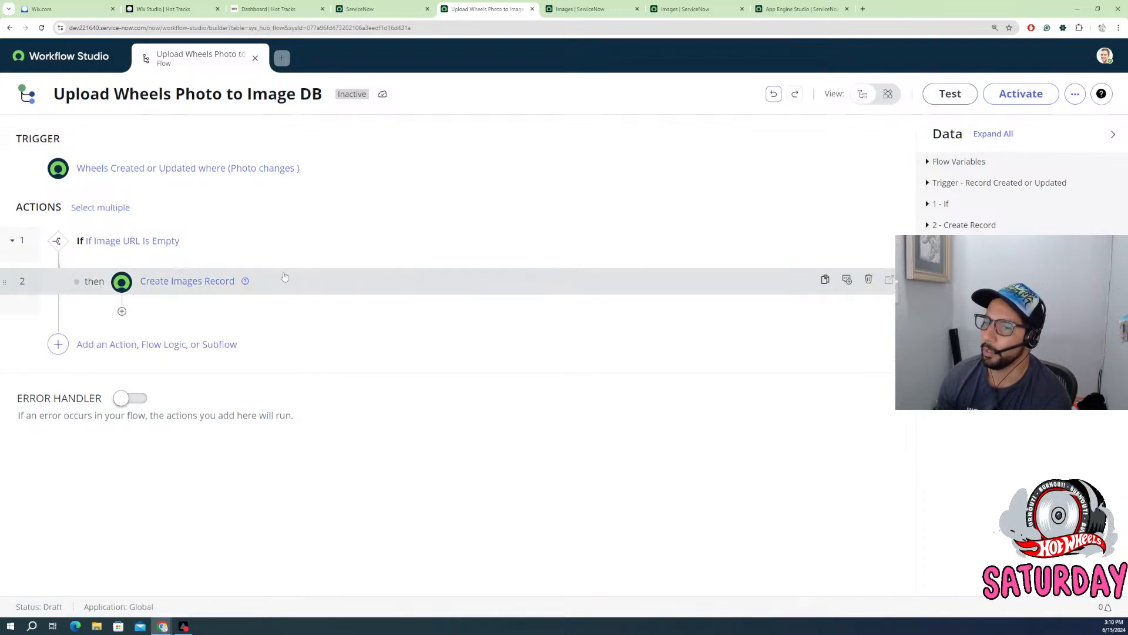
- Delete the Create Images Record action under the If Image URL Is Empty condition
double_click(284, 277)
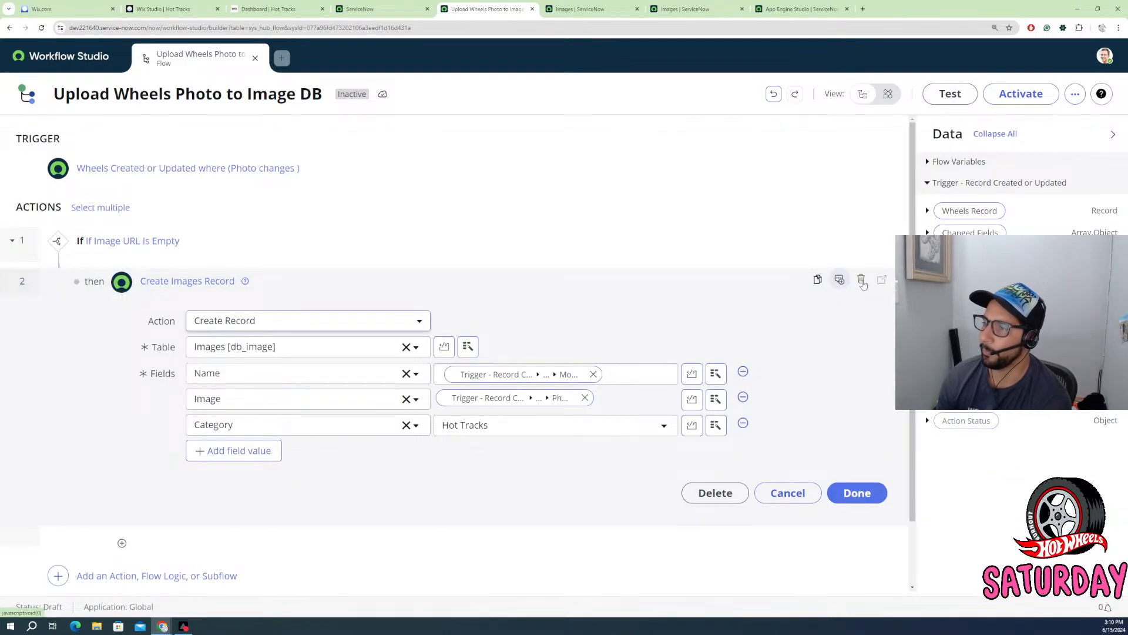
left_click(862, 280)
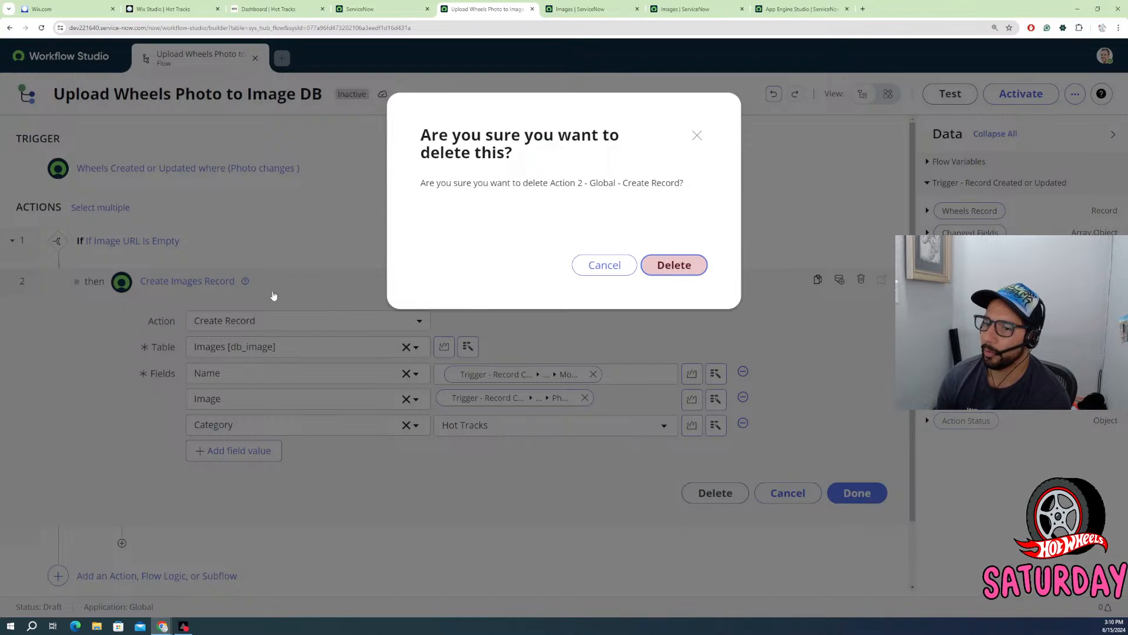
key("Return")
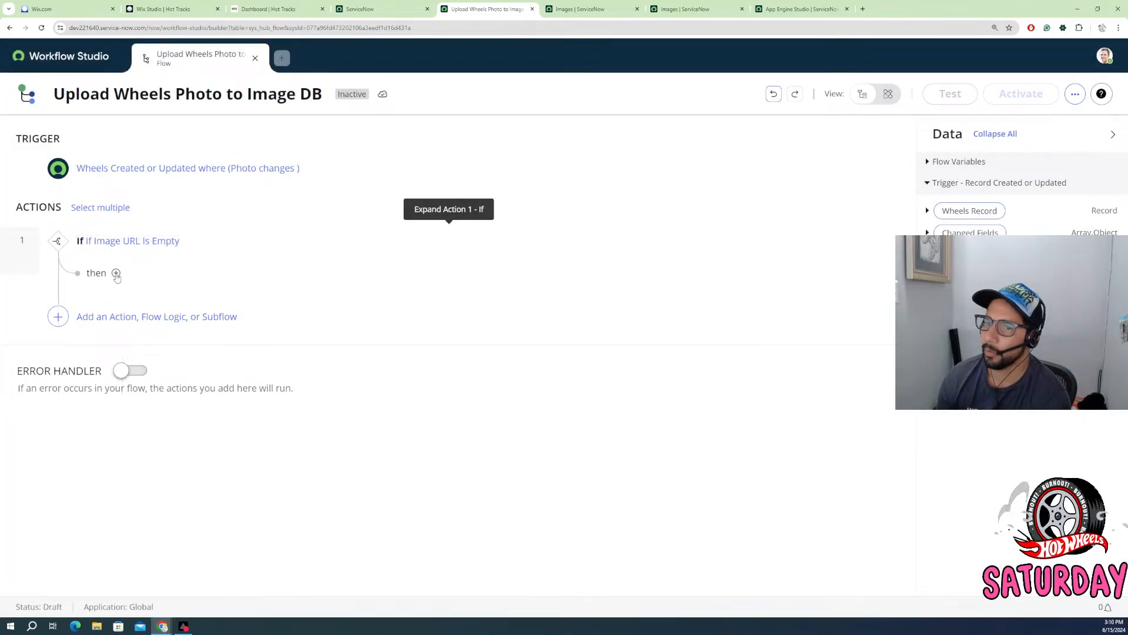
- Add a Copy Attachment action from ServiceNow Core under the If Image URL Is Empty condition
left_click(116, 273)
left_click(197, 283)
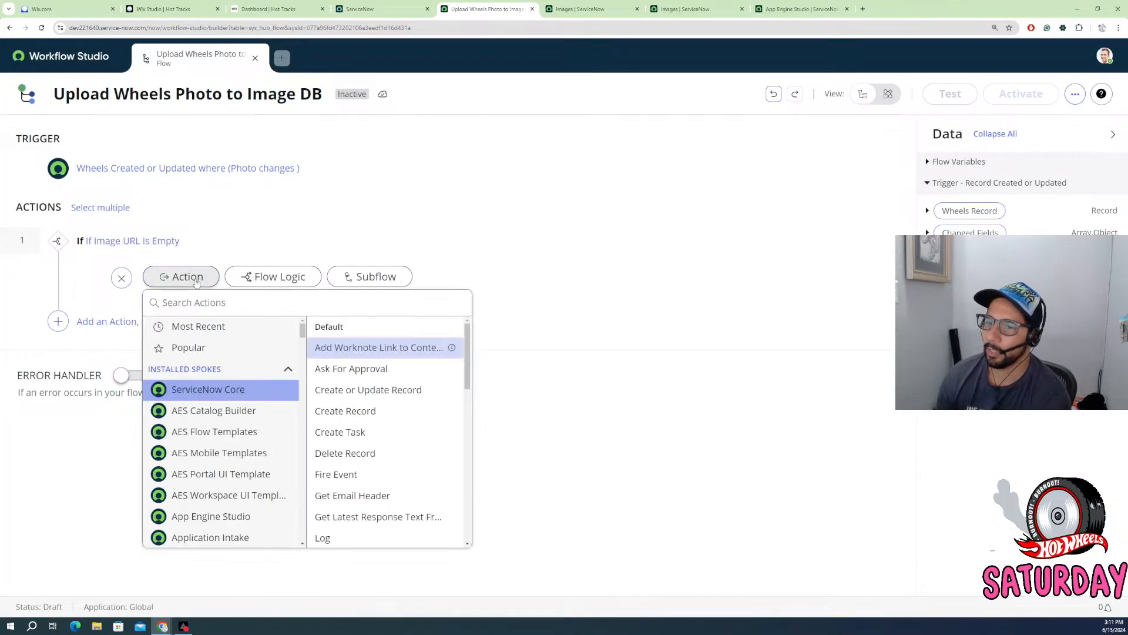
scroll(236, 328, "down", 3)
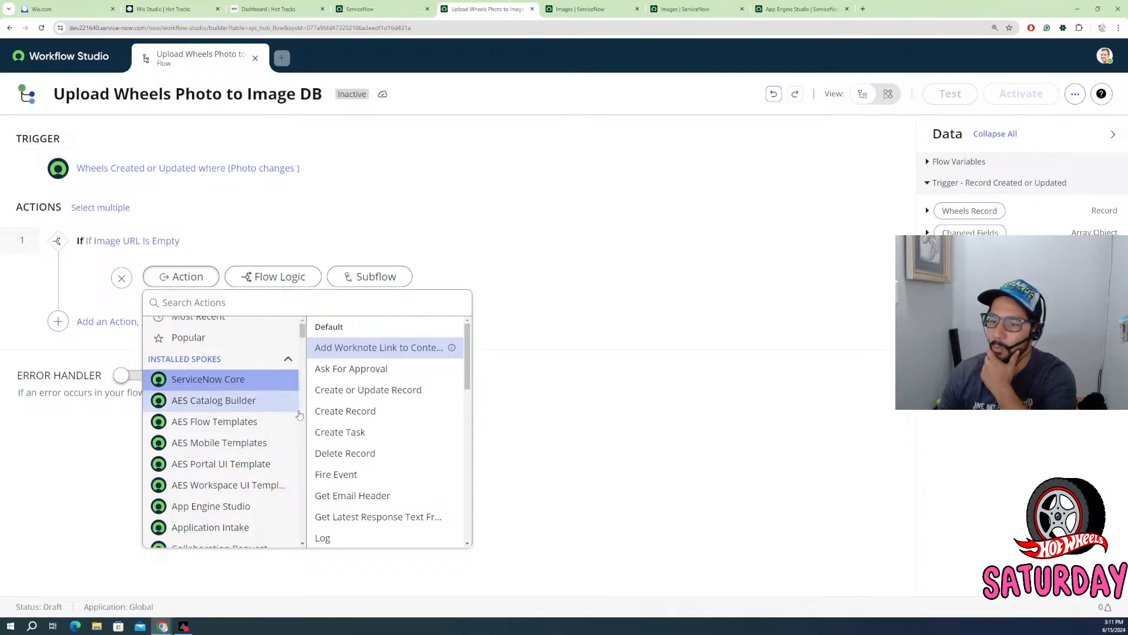
scroll(382, 462, "down", 3)
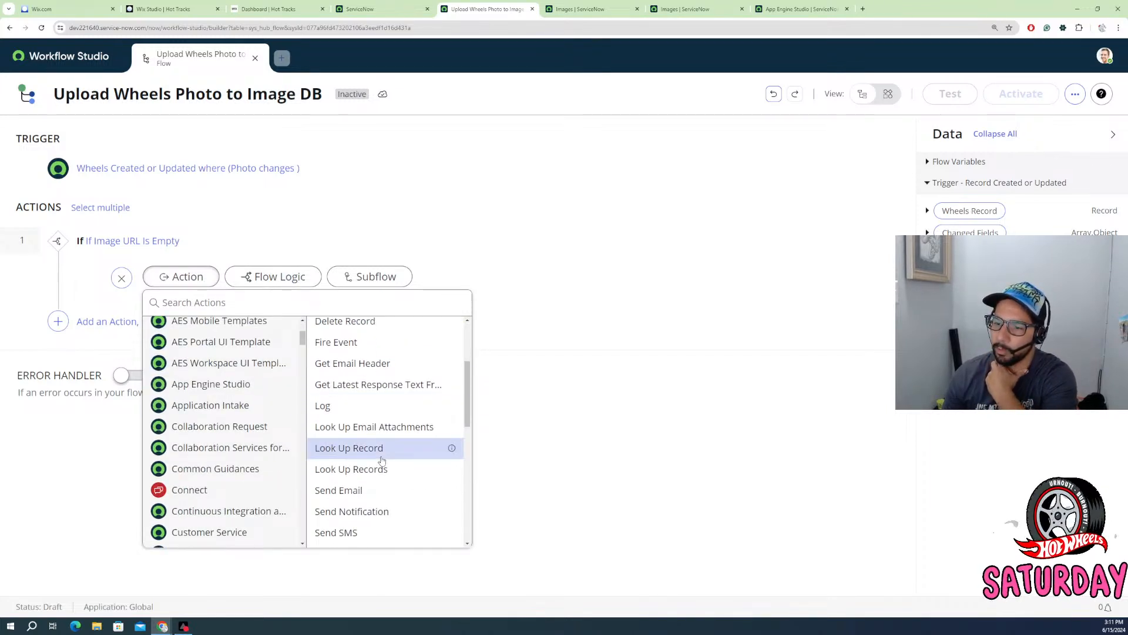
scroll(364, 445, "down", 2)
scroll(364, 450, "down", 1)
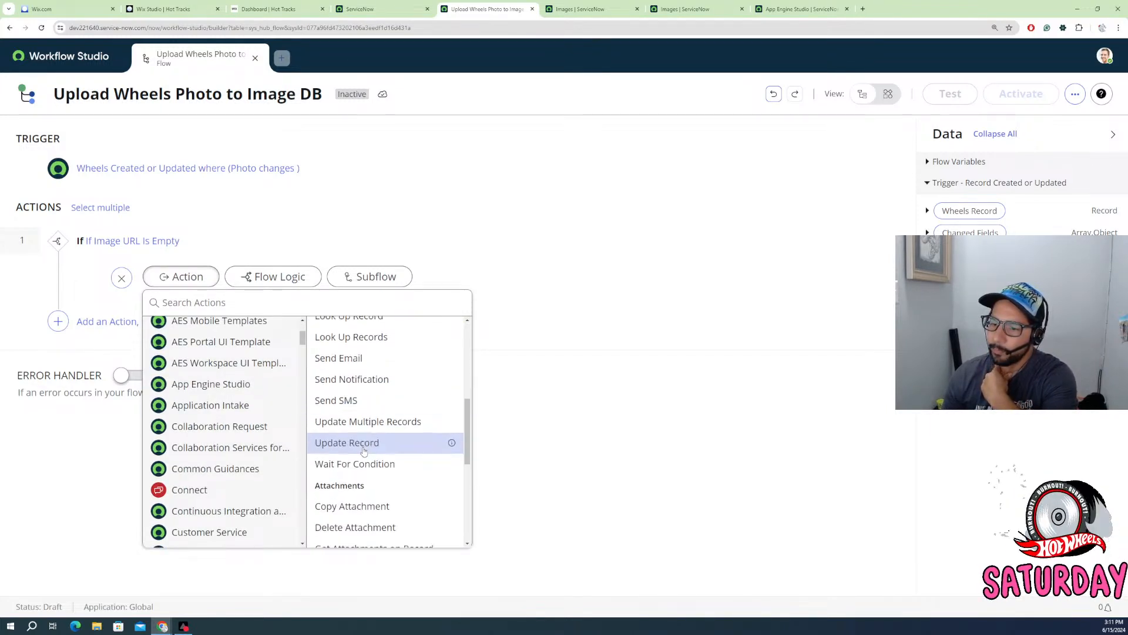
scroll(364, 458, "down", 2)
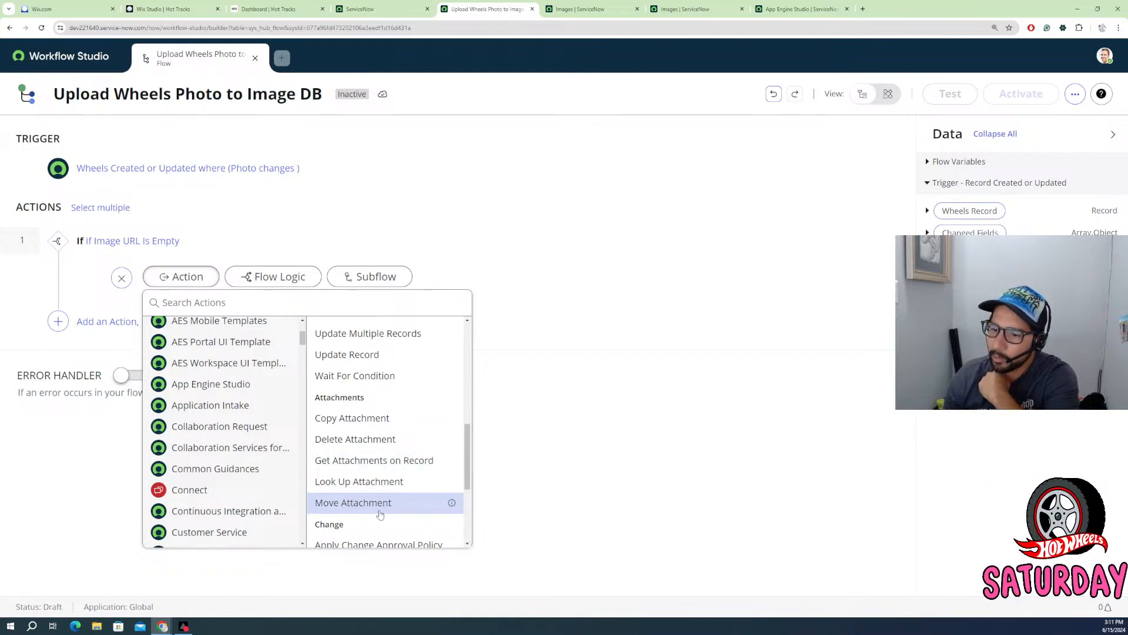
scroll(379, 511, "down", 1)
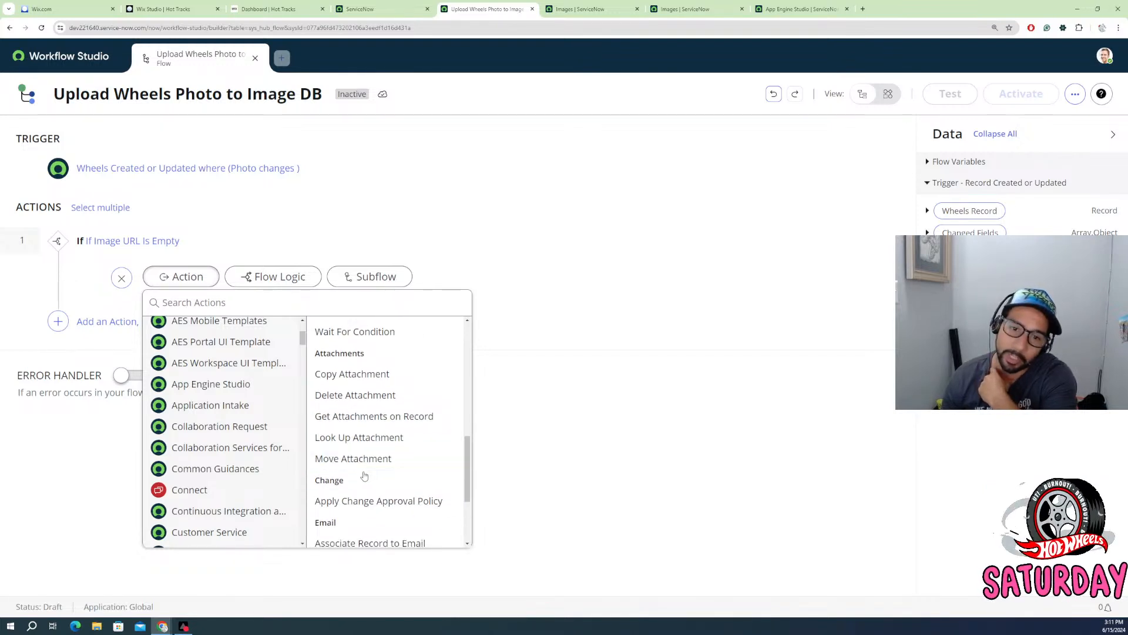
left_click(362, 379)
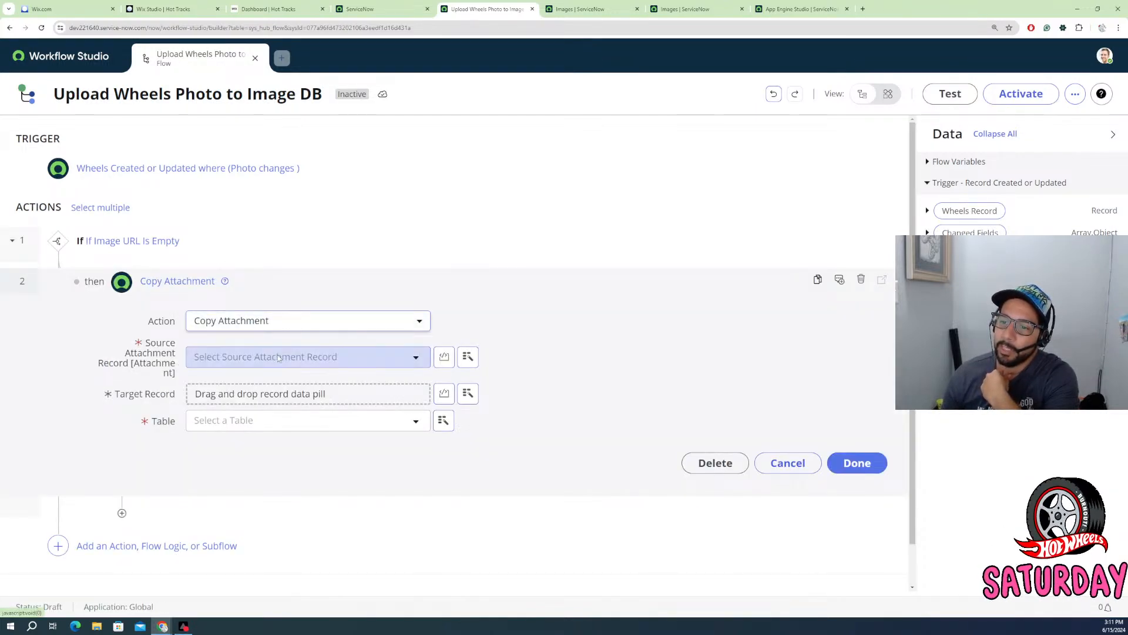
- Set the Copy Attachment action's Source Attachment Record to the trigger's Wheels Record
left_click(276, 362)
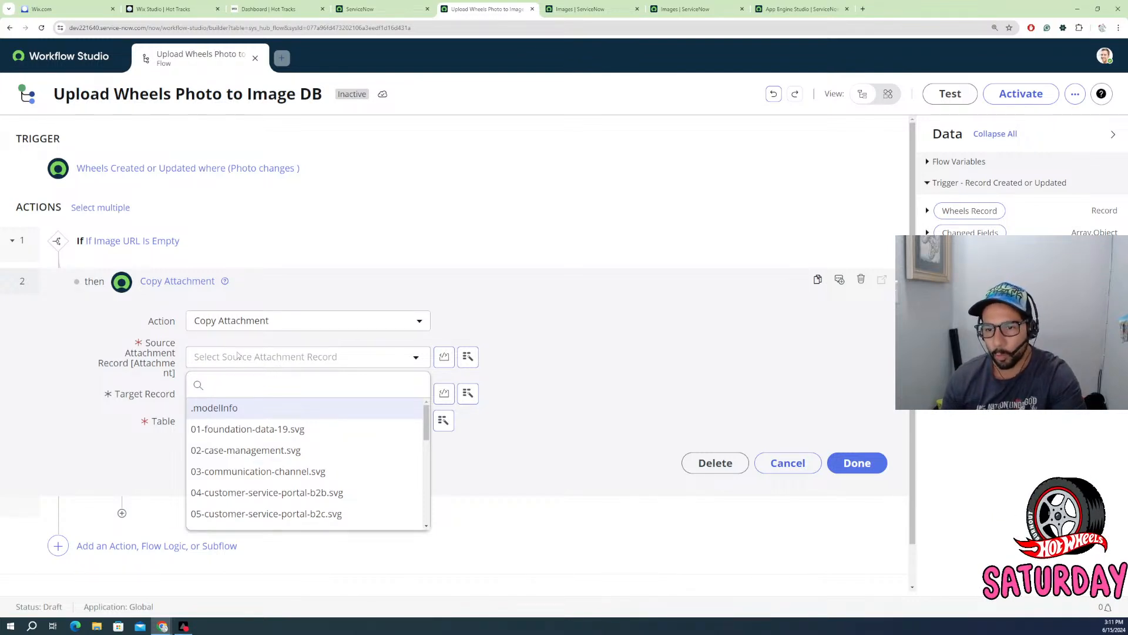
key("Escape")
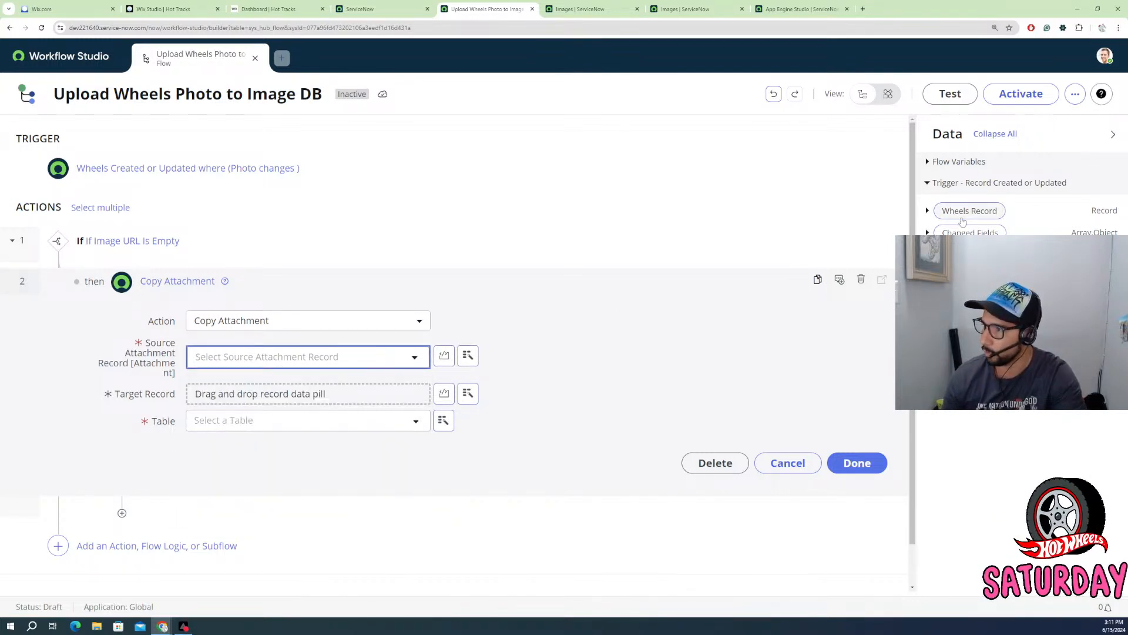
left_click_drag(966, 215, 331, 363)
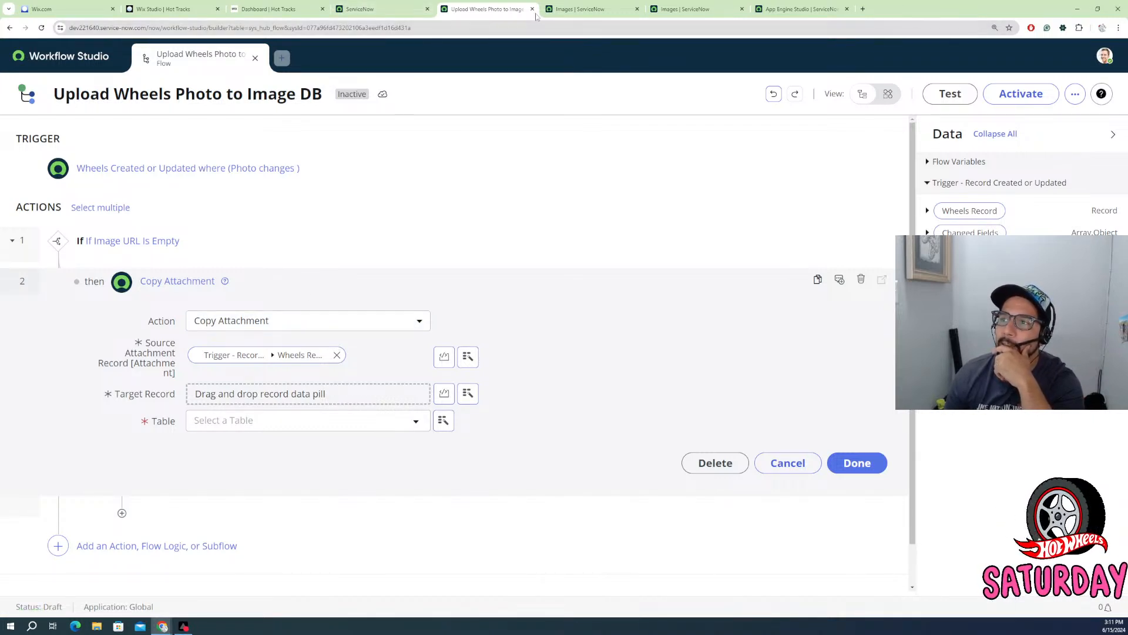
- Set the Copy Attachment action's Table to Images [db_image]
left_click(271, 400)
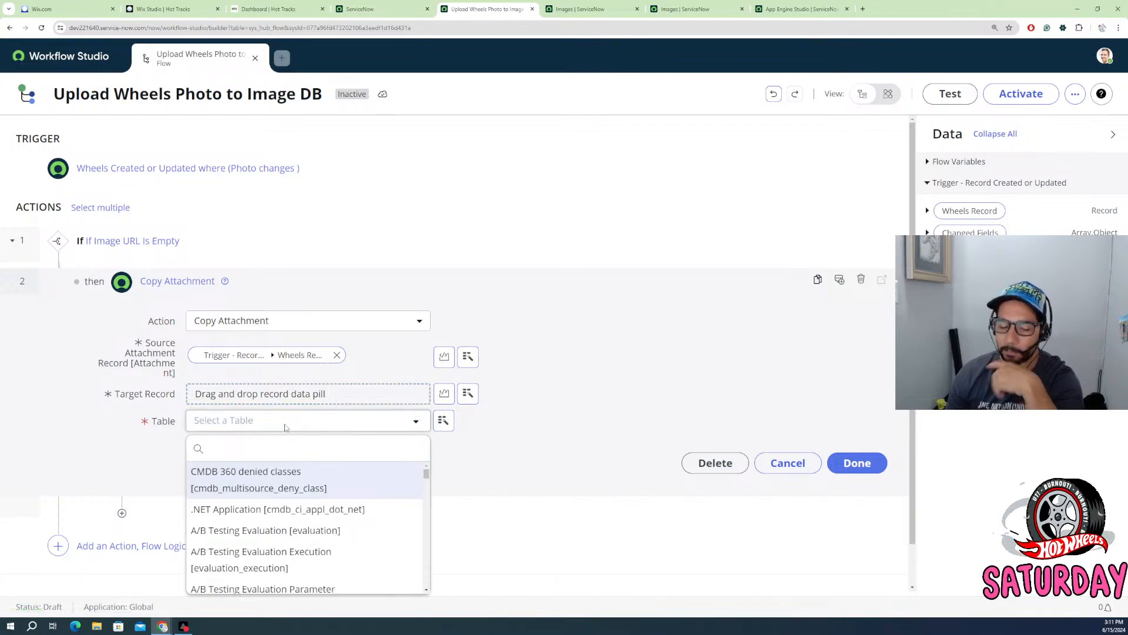
type("im")
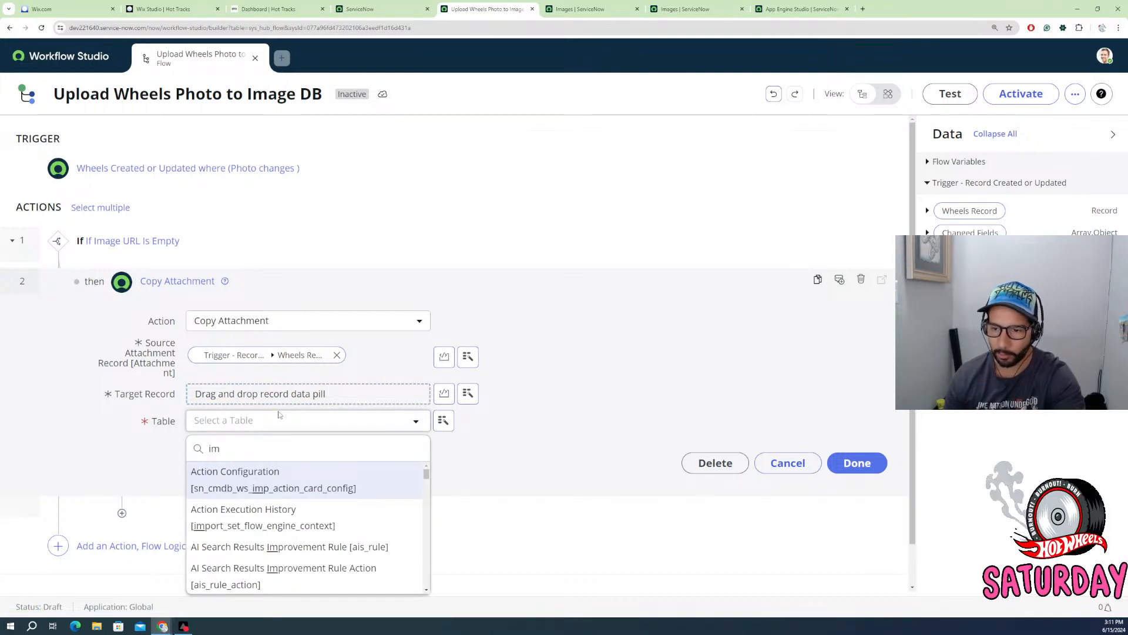
type("a")
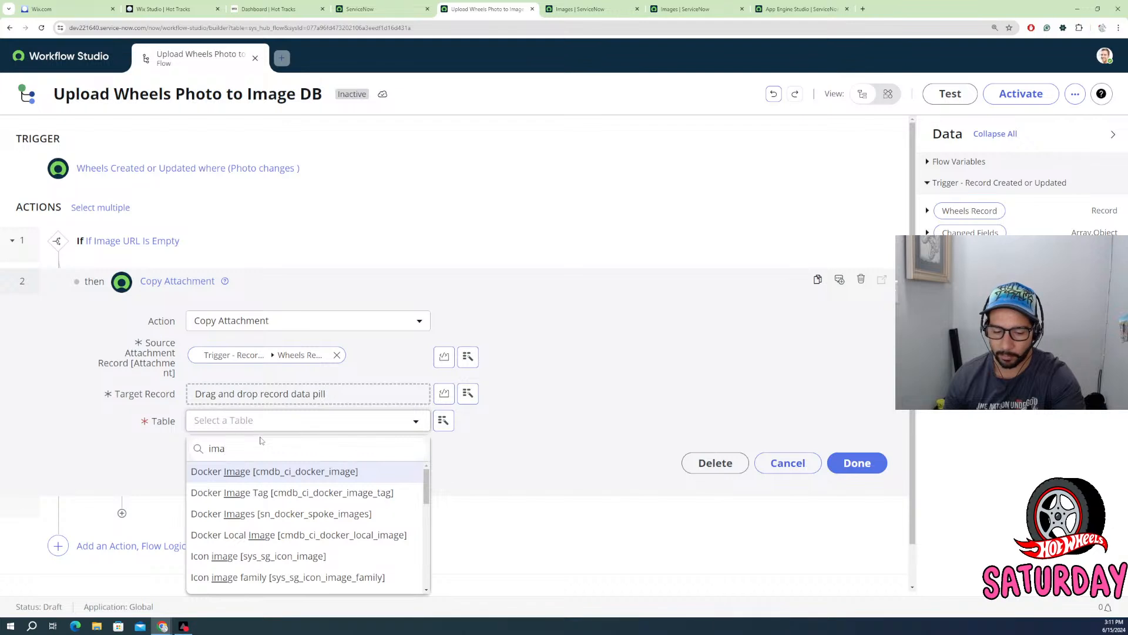
scroll(247, 488, "down", 2)
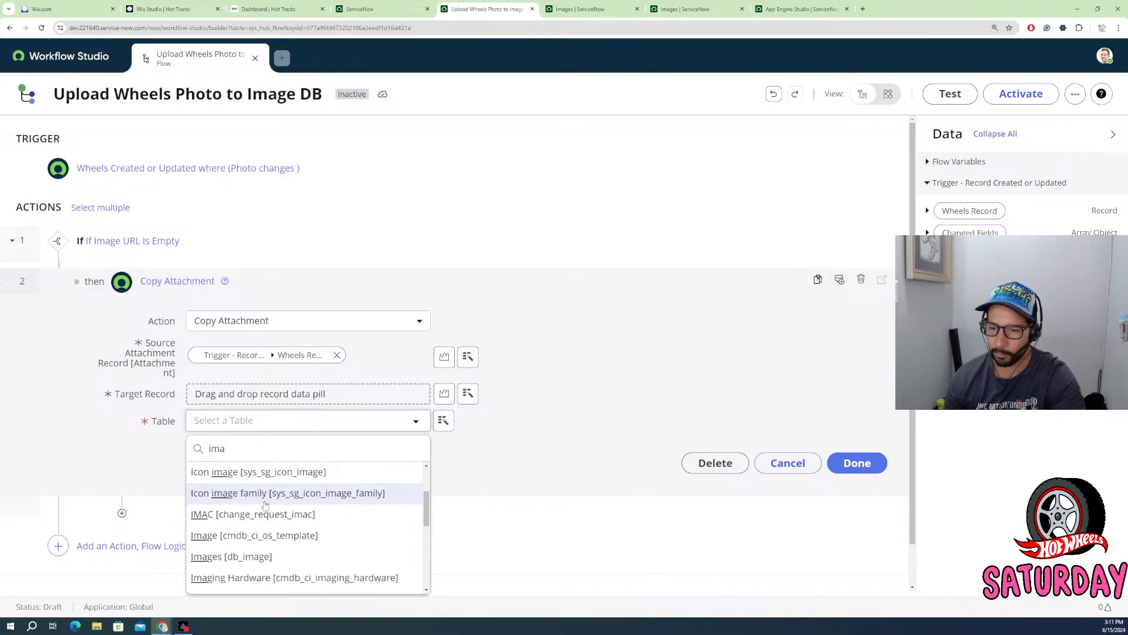
left_click(238, 557)
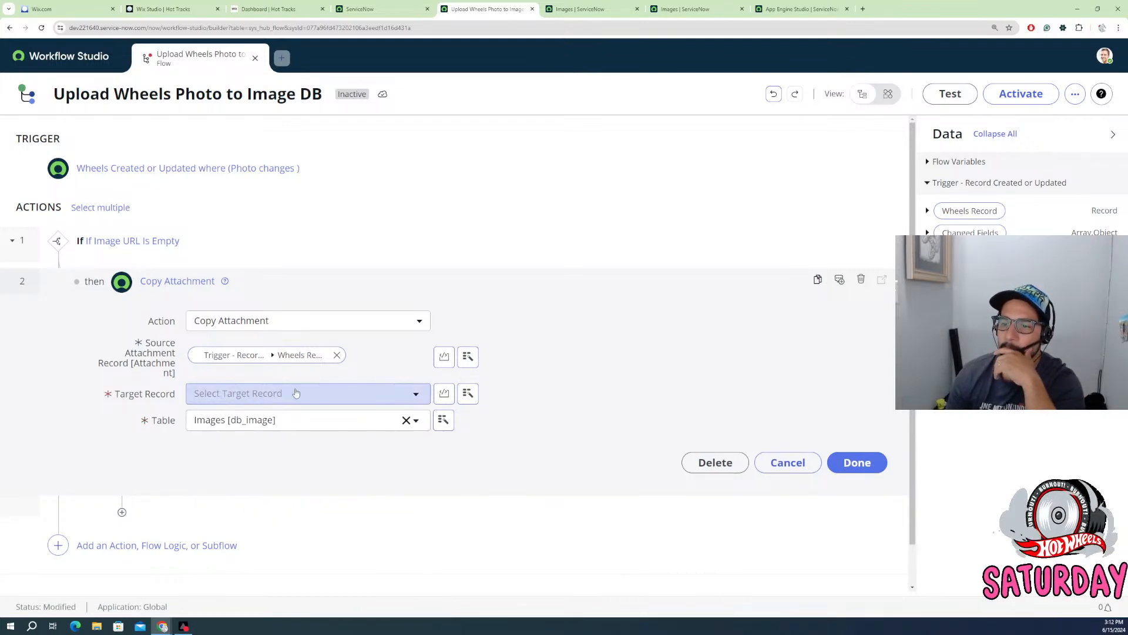
- Look through the available target records, and delete the Copy Attachment action from the flow
left_click(395, 401)
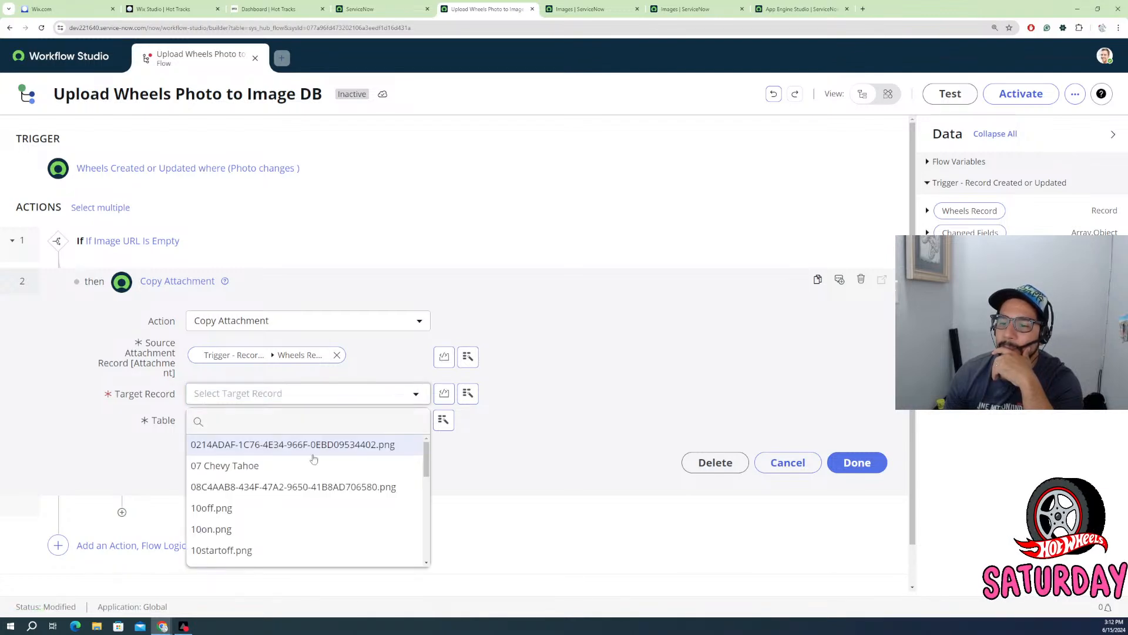
scroll(313, 470, "down", 10)
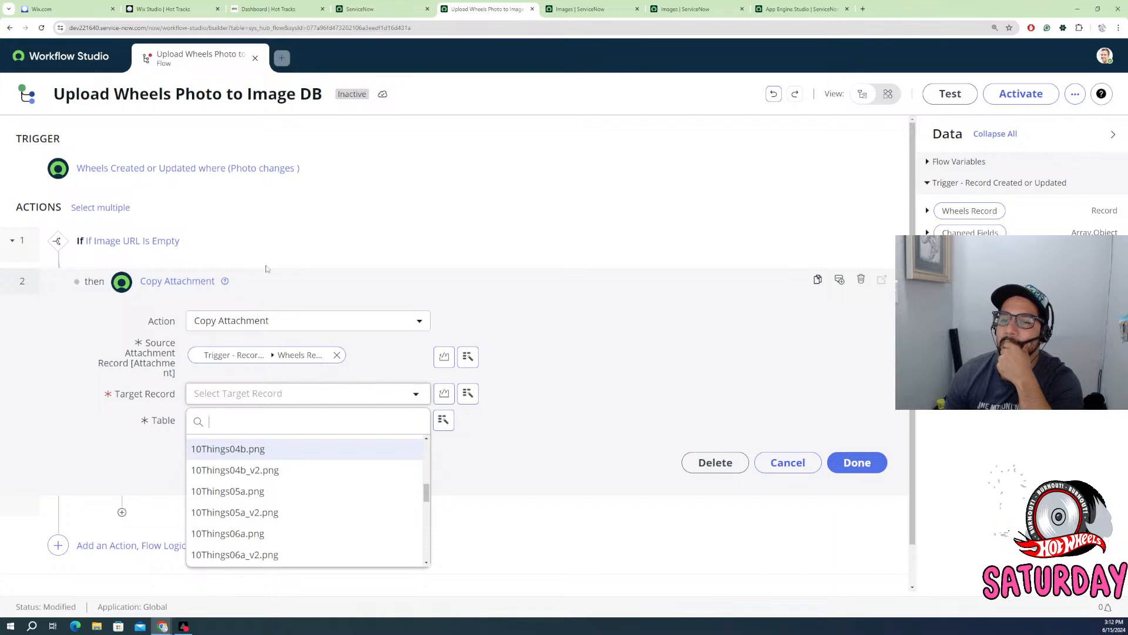
left_click(326, 291)
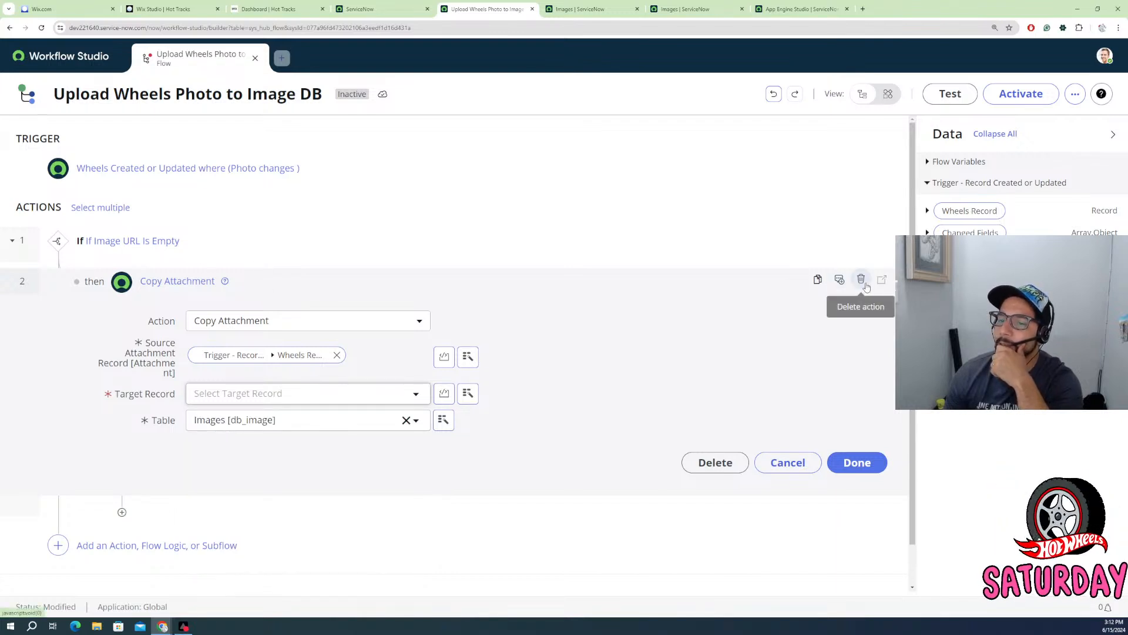
left_click(862, 281)
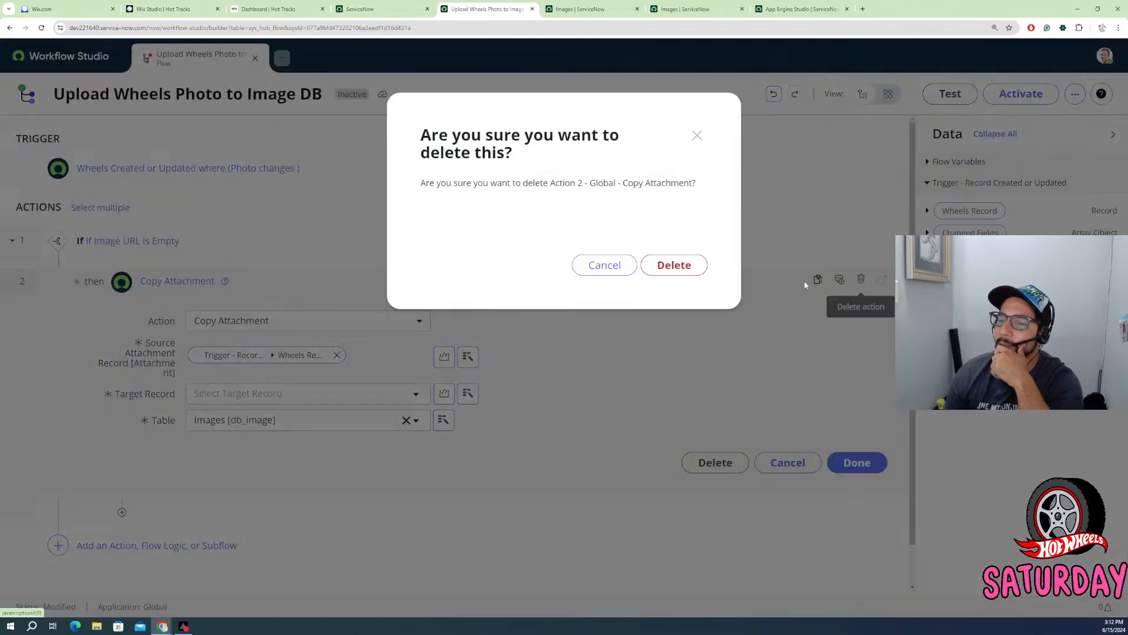
left_click(651, 271)
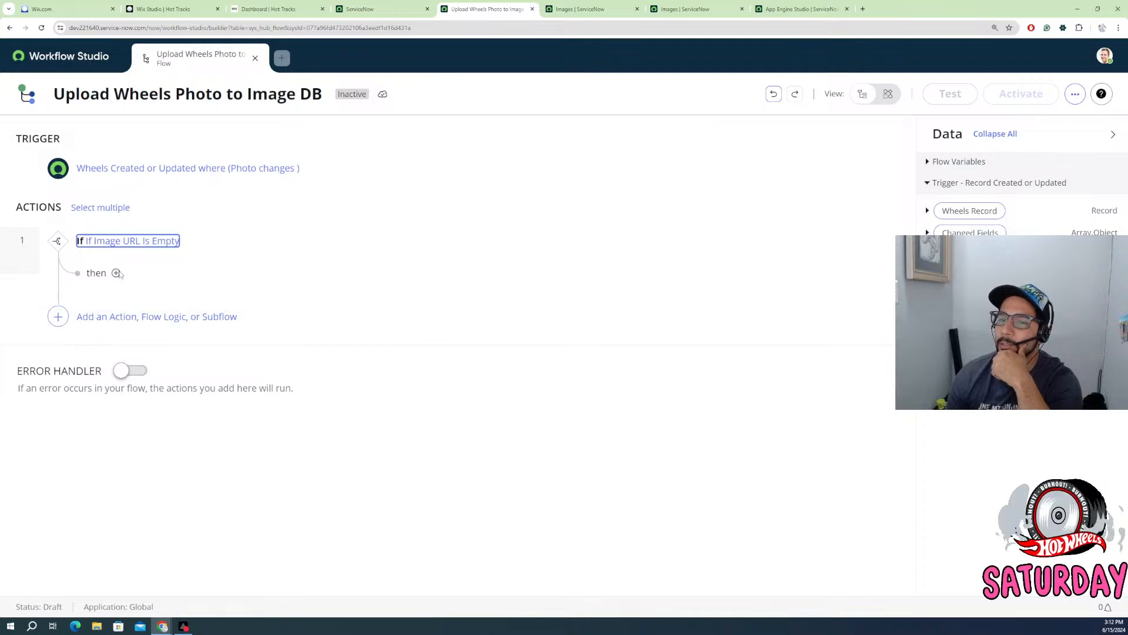
left_click(120, 277)
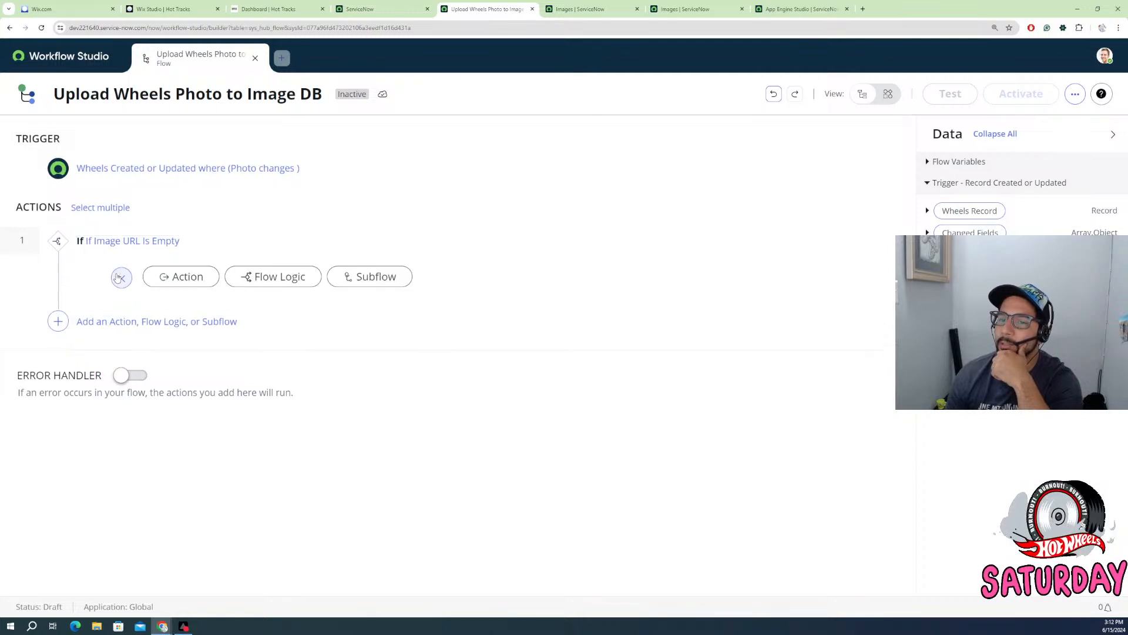
left_click(200, 281)
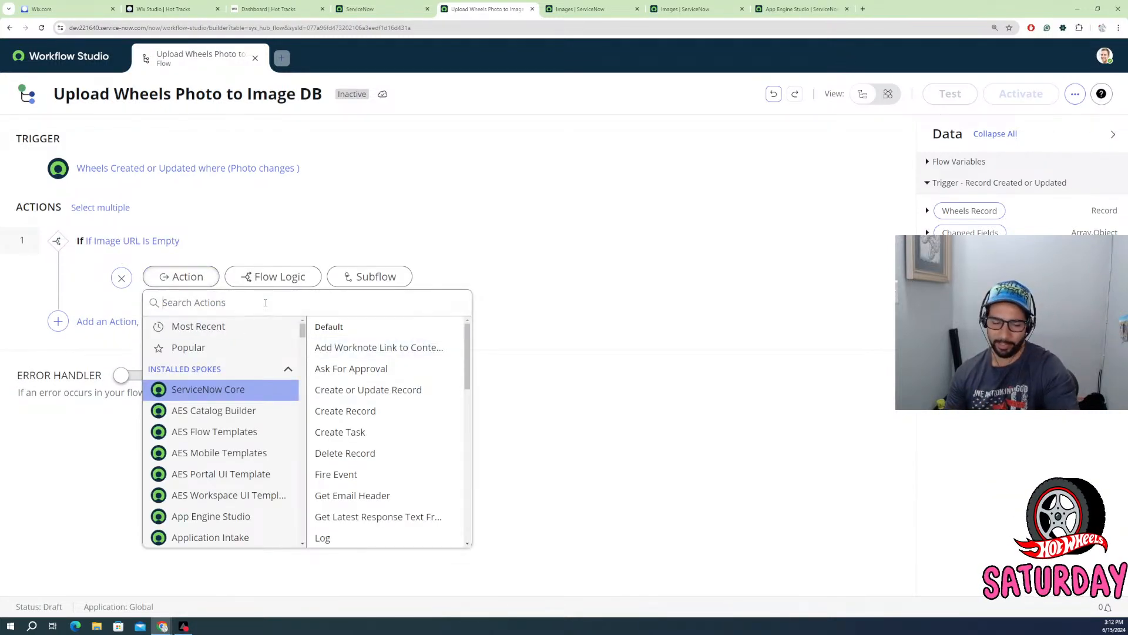
type("atta")
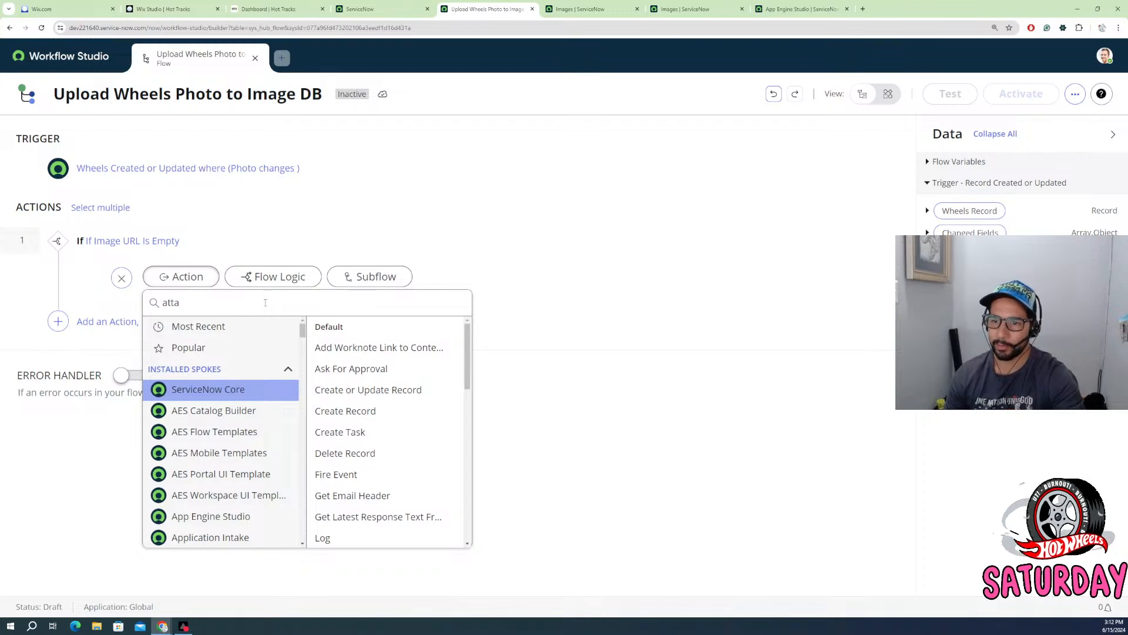
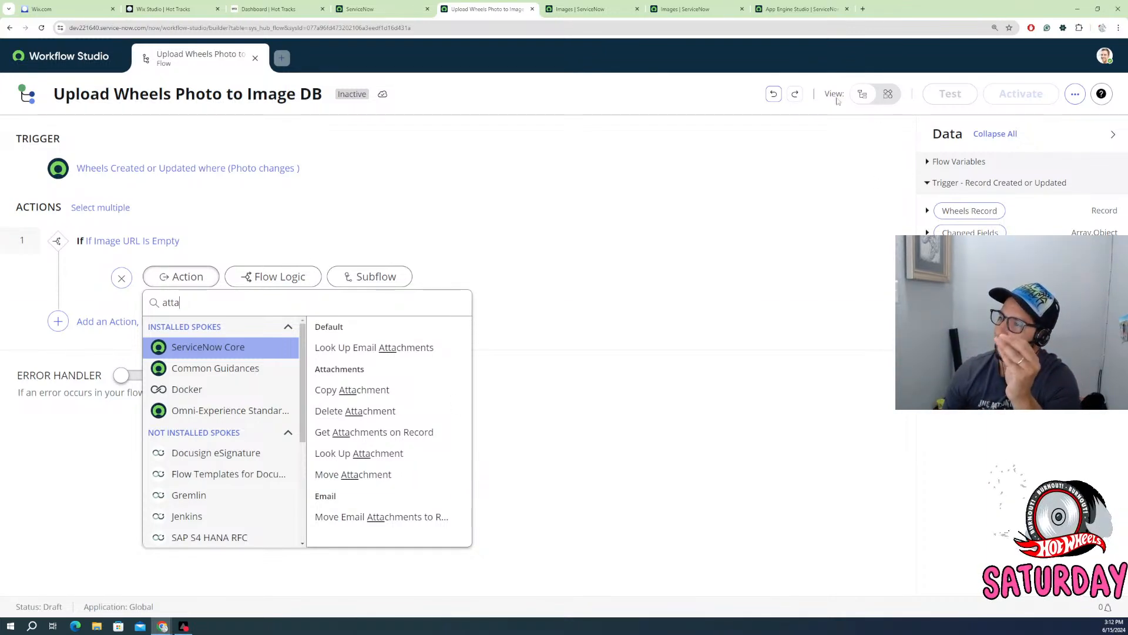
- Undo the last three flow changes to bring back the Create Images Record action, and review its field values
left_click(773, 97)
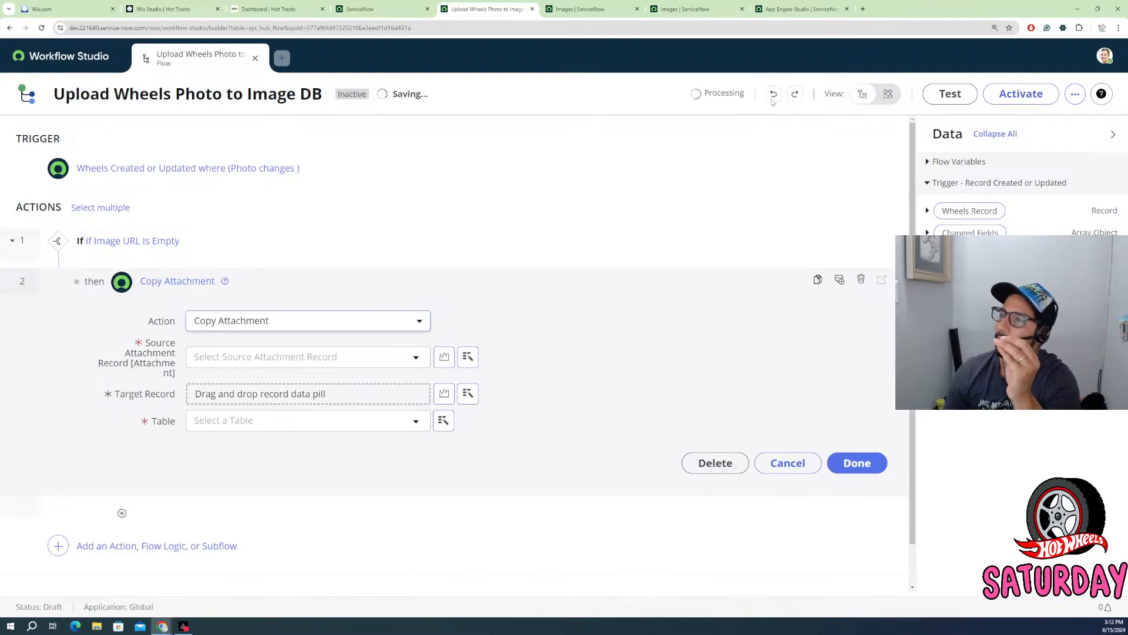
left_click(775, 94)
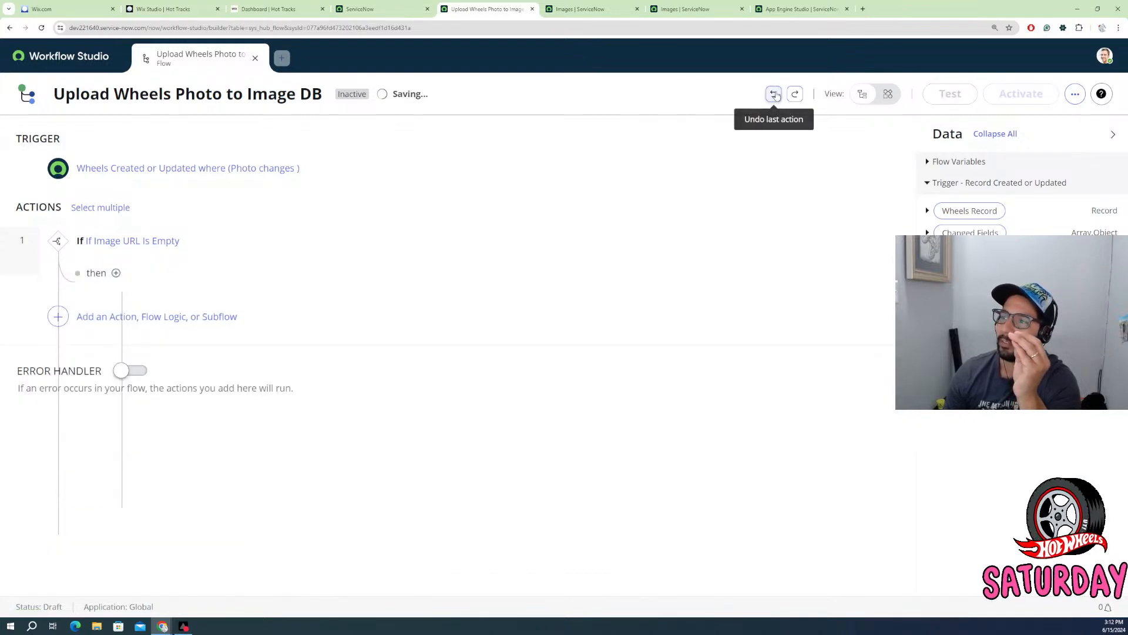
left_click(774, 95)
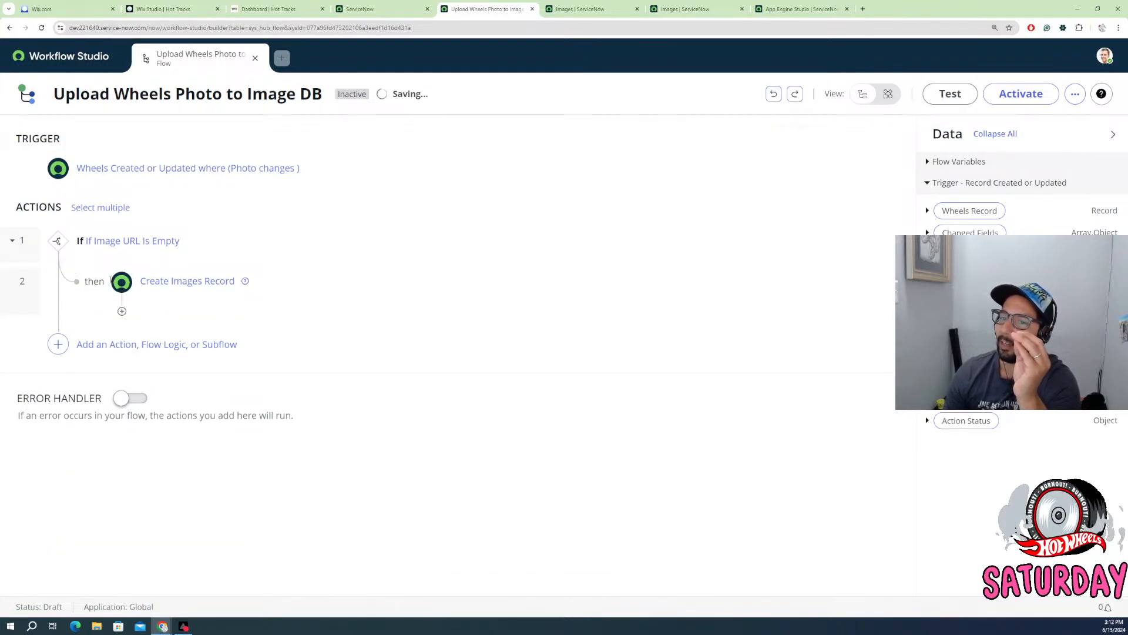
left_click(177, 282)
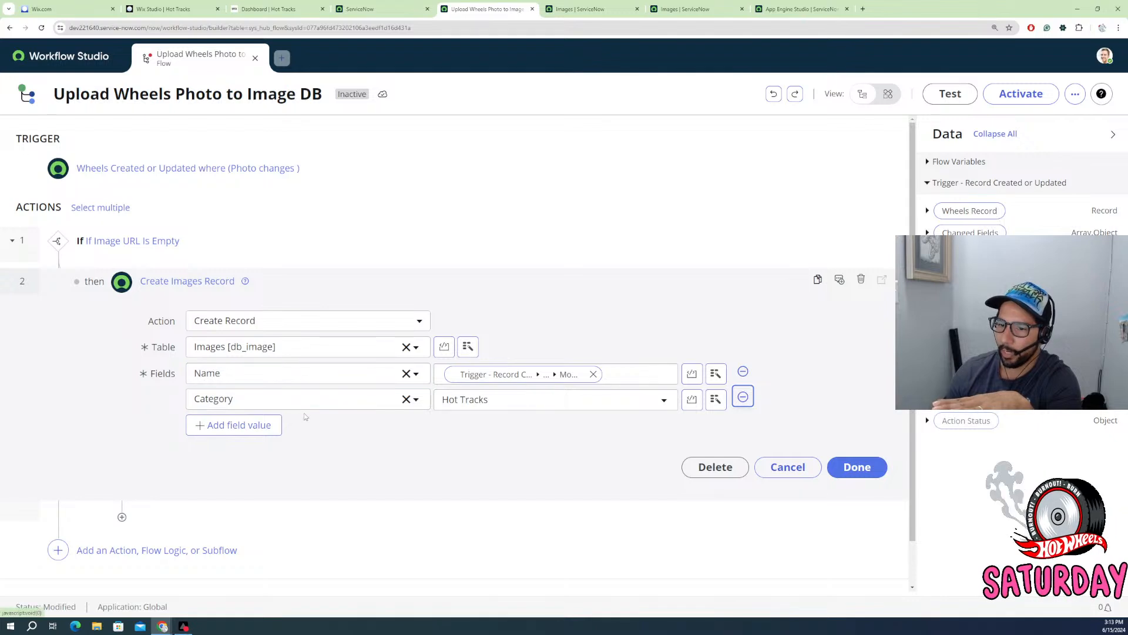
left_click(849, 477)
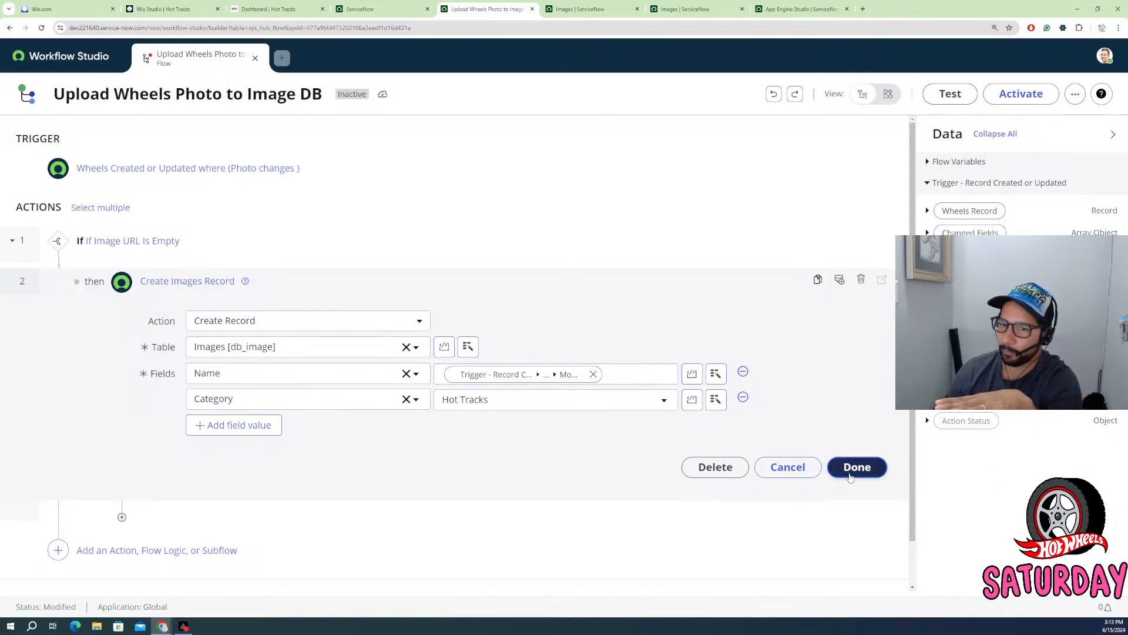
- Search the actions for attachments and add a Copy Attachment action after Create Images Record
left_click(122, 311)
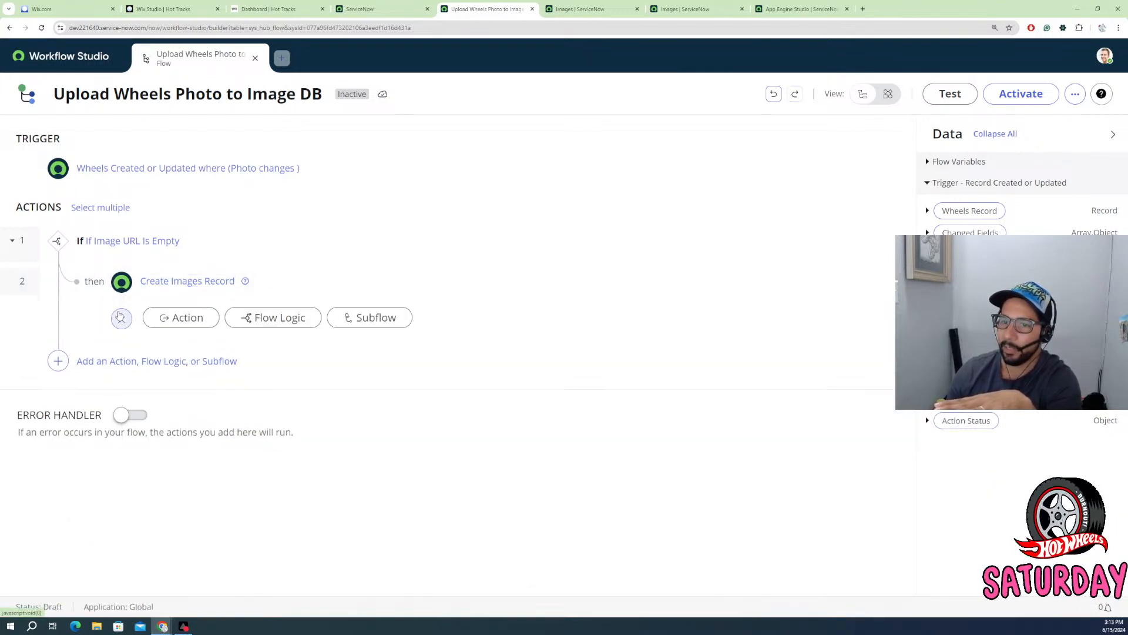
left_click(181, 318)
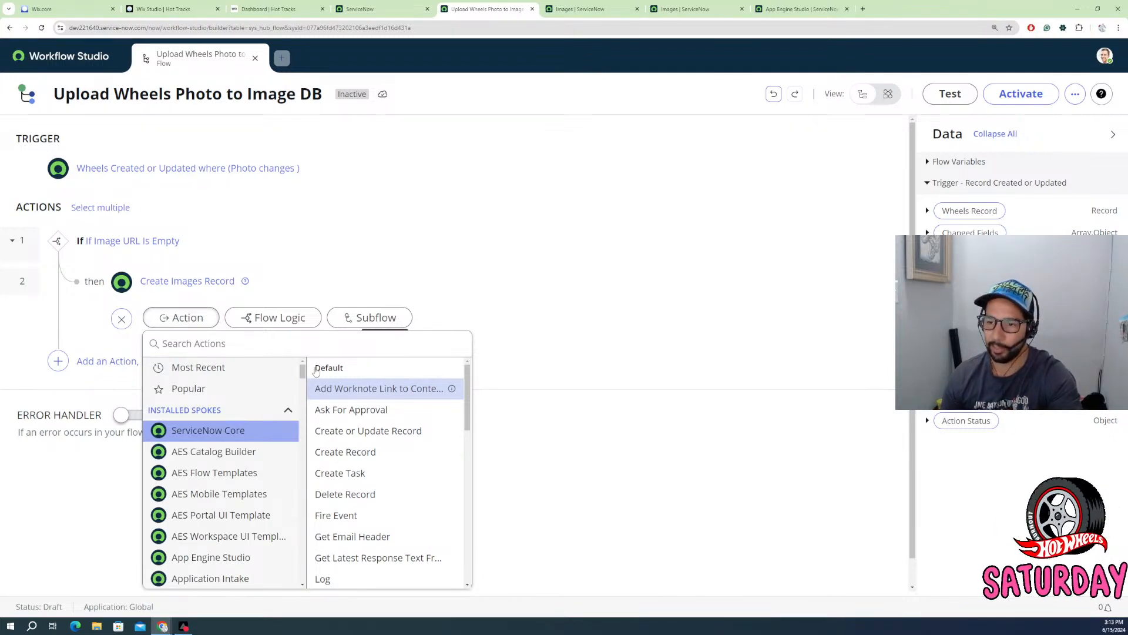
left_click(254, 340)
type("a")
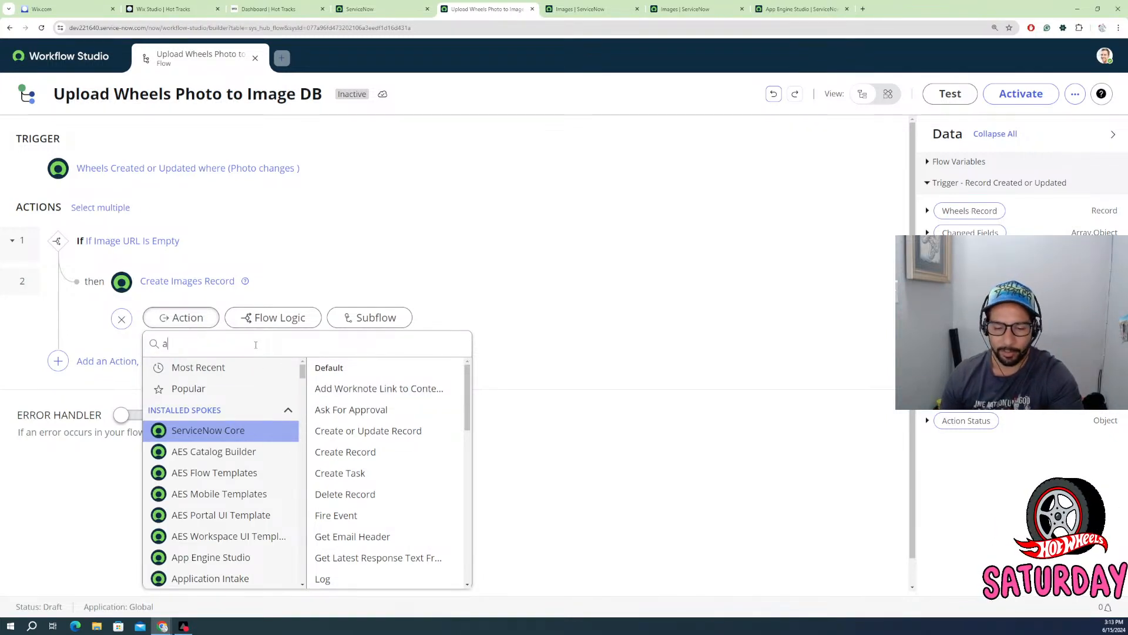
type("tta")
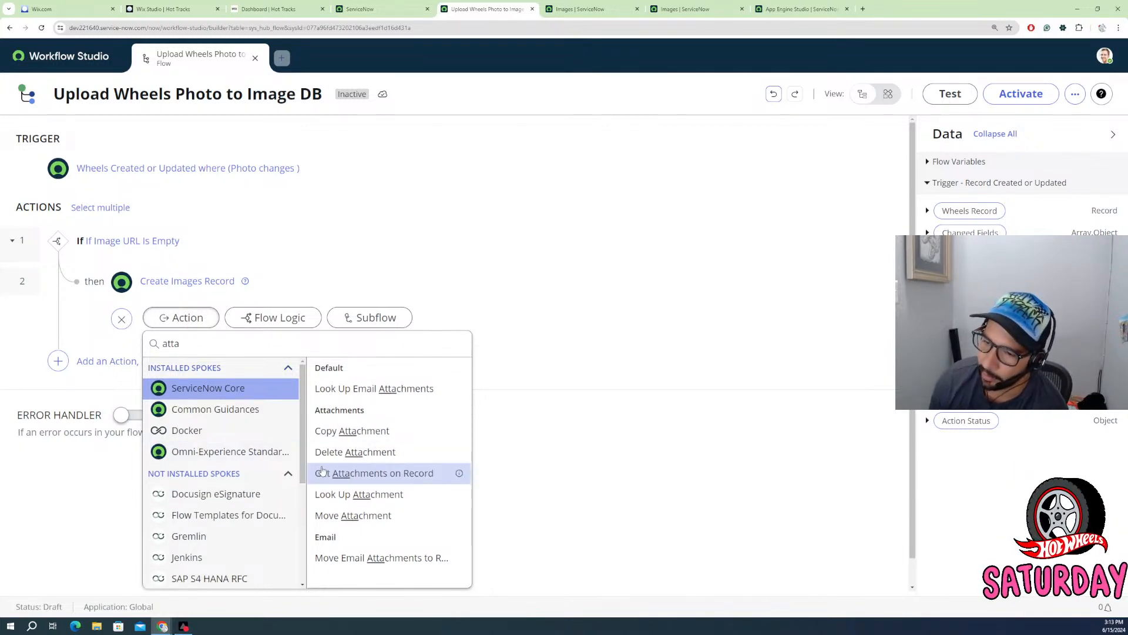
left_click(348, 433)
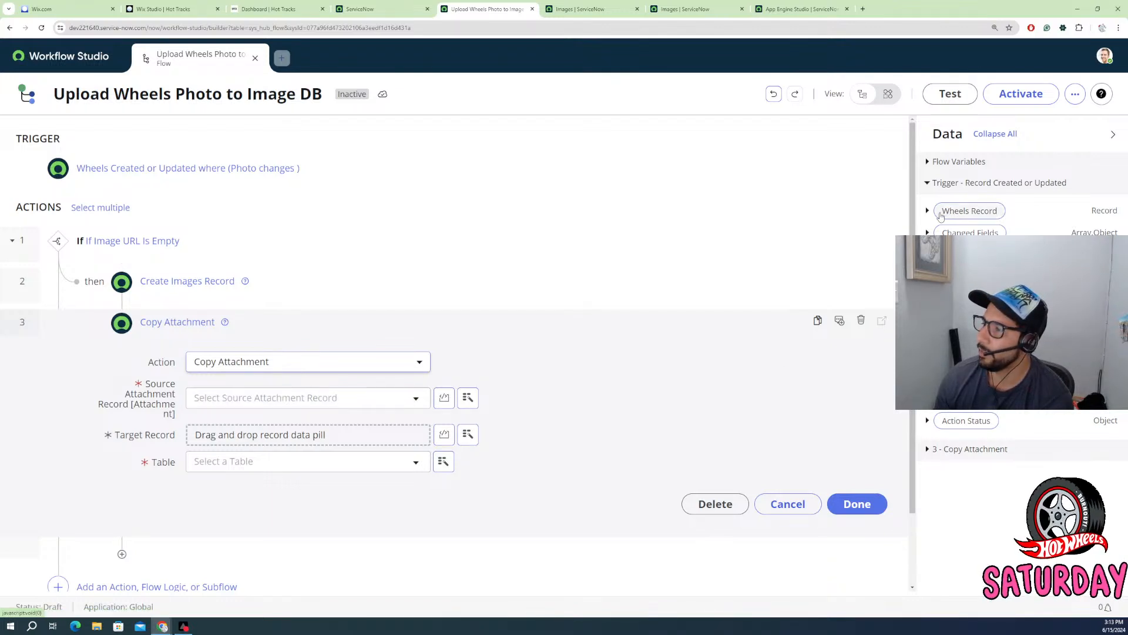
- Set the Copy Attachment source to the trigger's Wheels Record and its target to the Images Record from Create Record, and save the action
left_click_drag(943, 210, 322, 398)
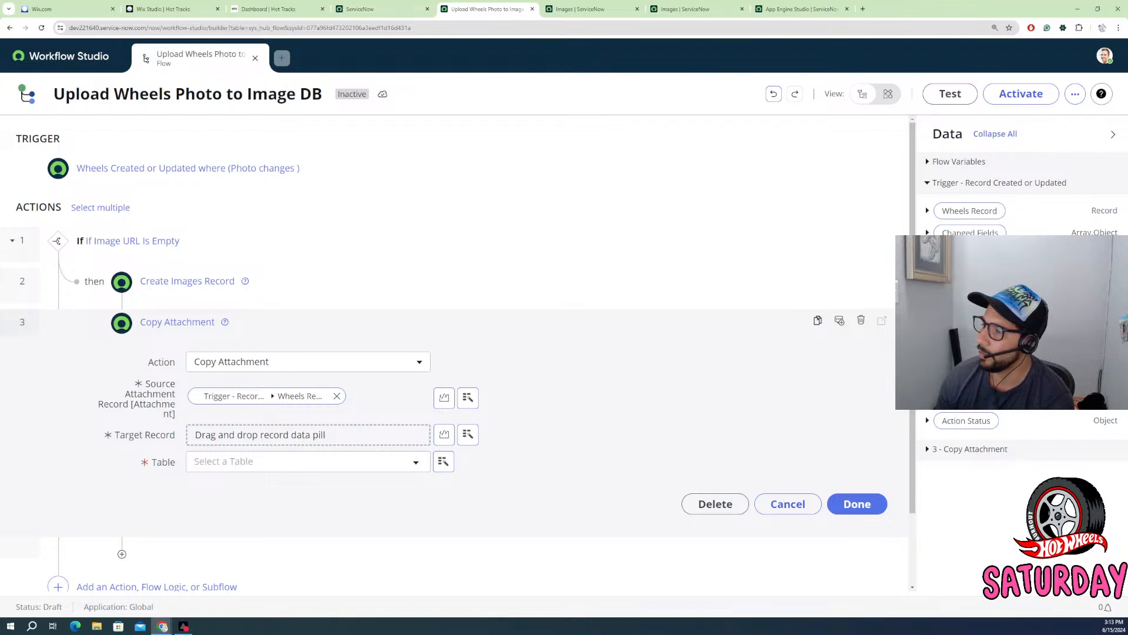
left_click_drag(969, 399, 322, 441)
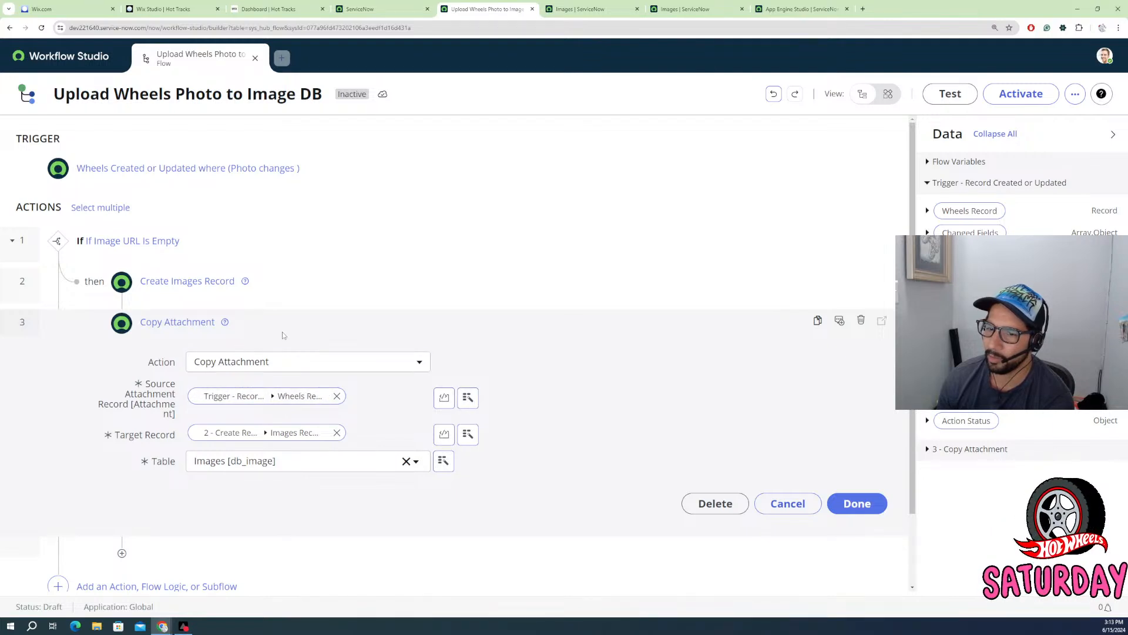
left_click(857, 504)
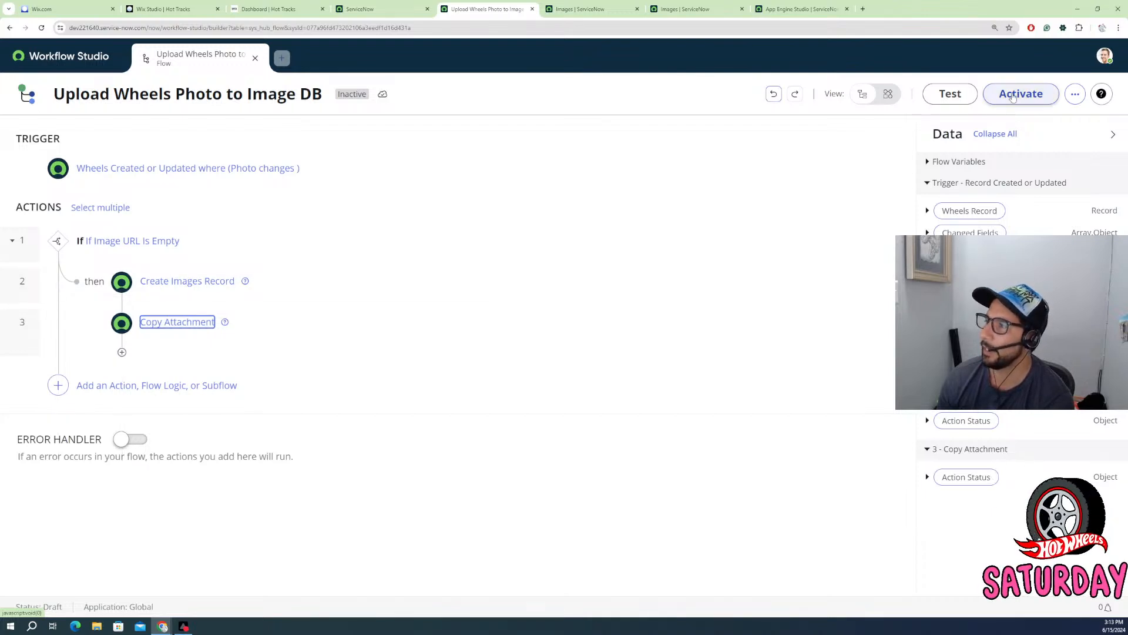
- Run a test of the flow with the Wheels record 2006 Diesel boy Mail Classic
left_click(952, 95)
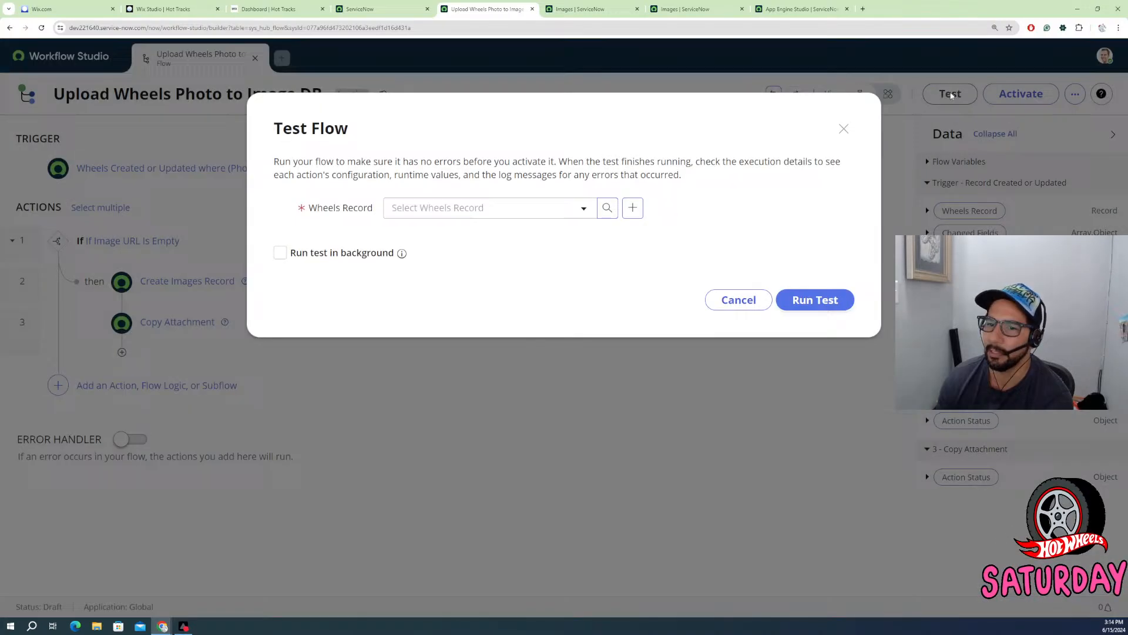
left_click(466, 206)
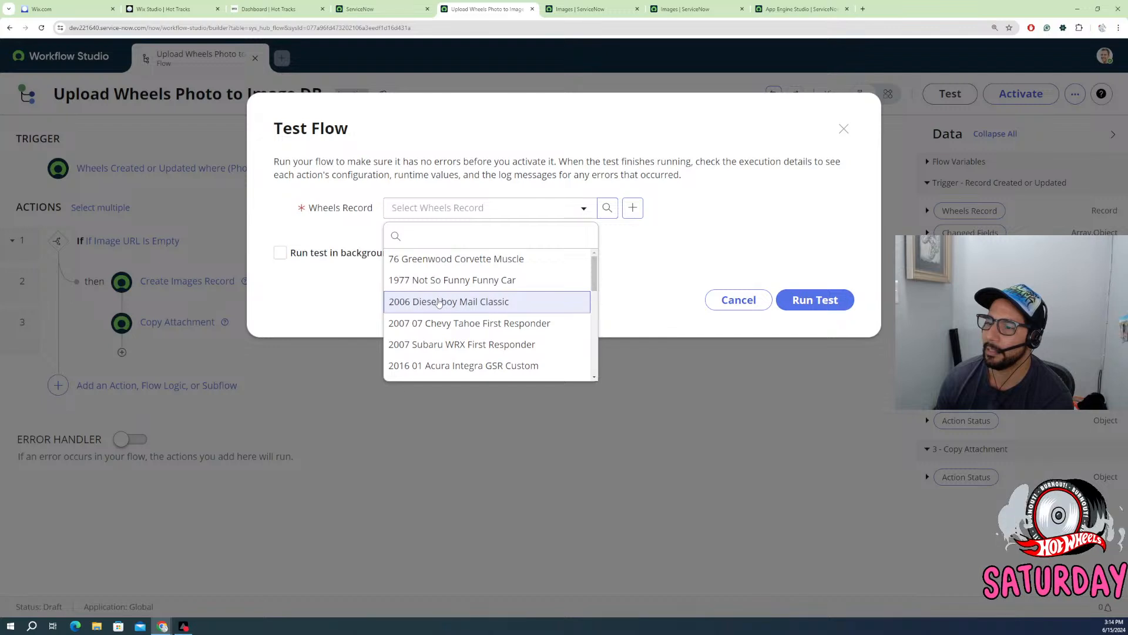
left_click(439, 302)
left_click(827, 305)
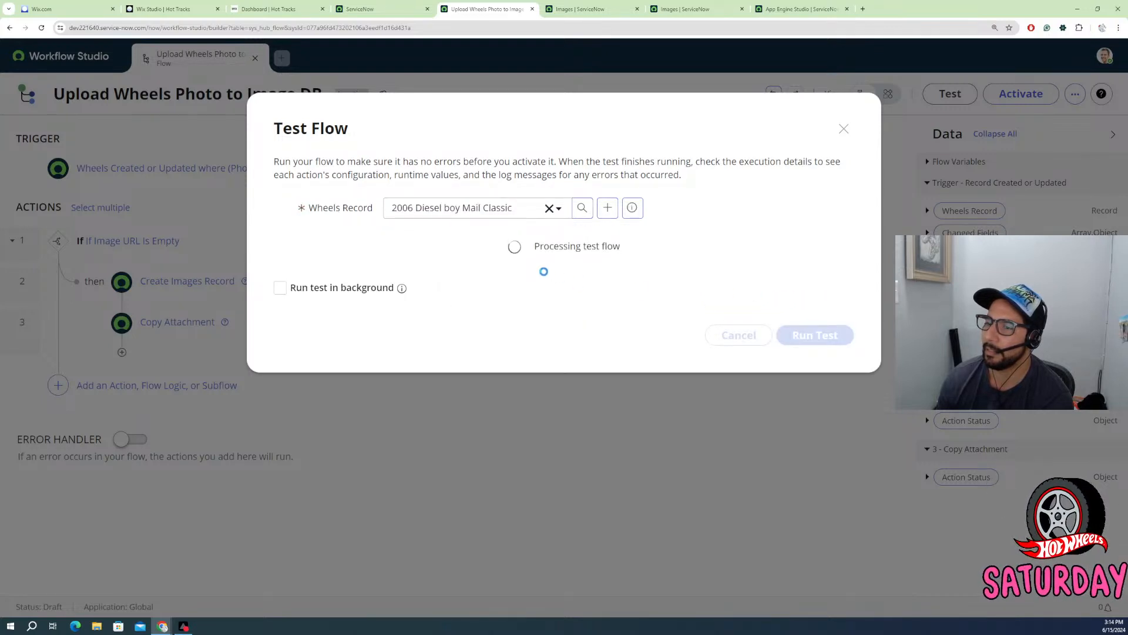
- Examine the test's execution details for the Copy Attachment action, including its source attachment record
left_click(580, 247)
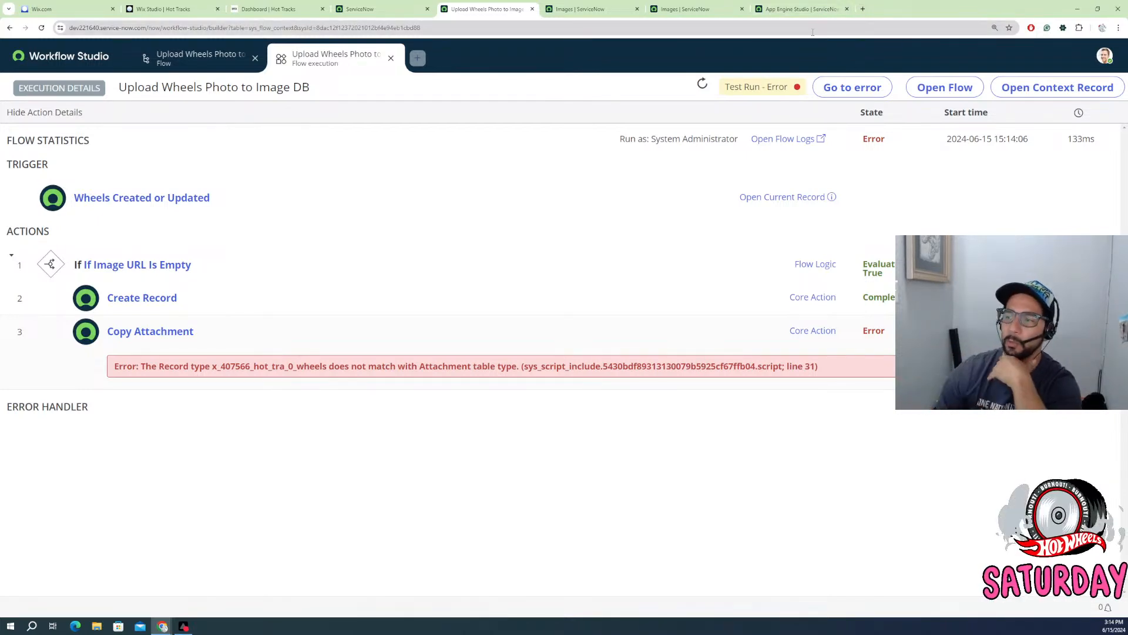
left_click(170, 334)
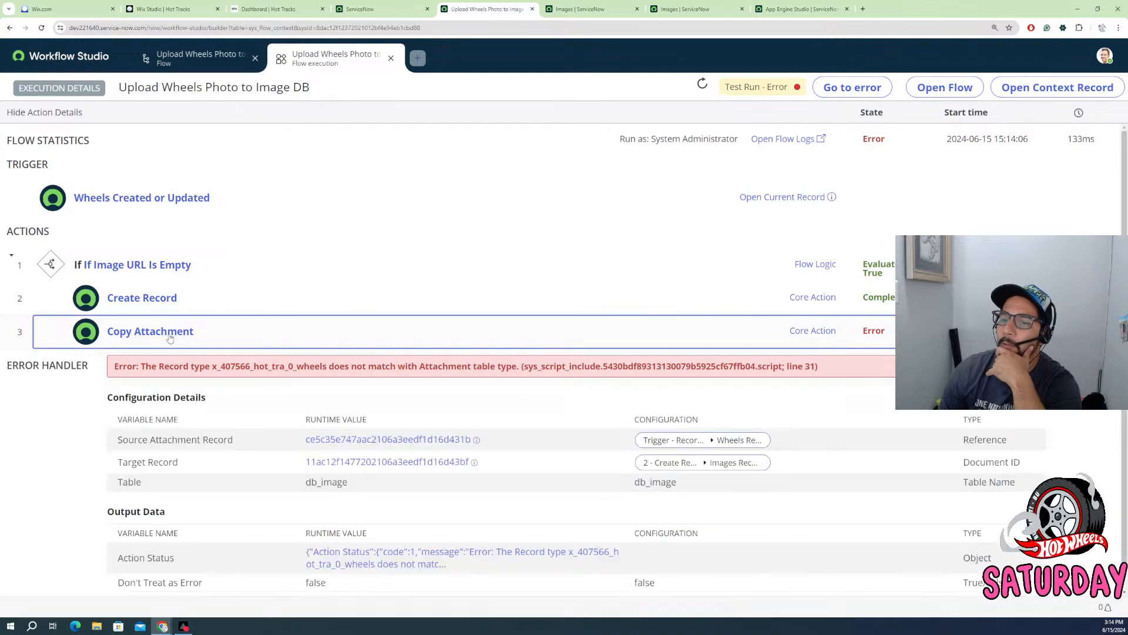
scroll(414, 390, "down", 1)
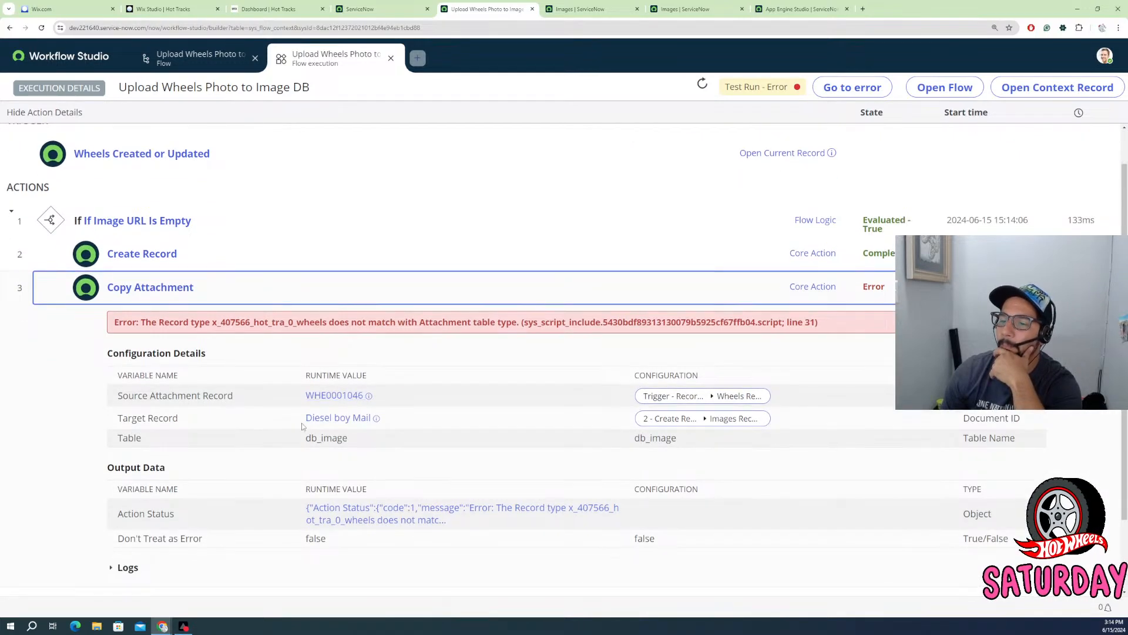
left_click(332, 396)
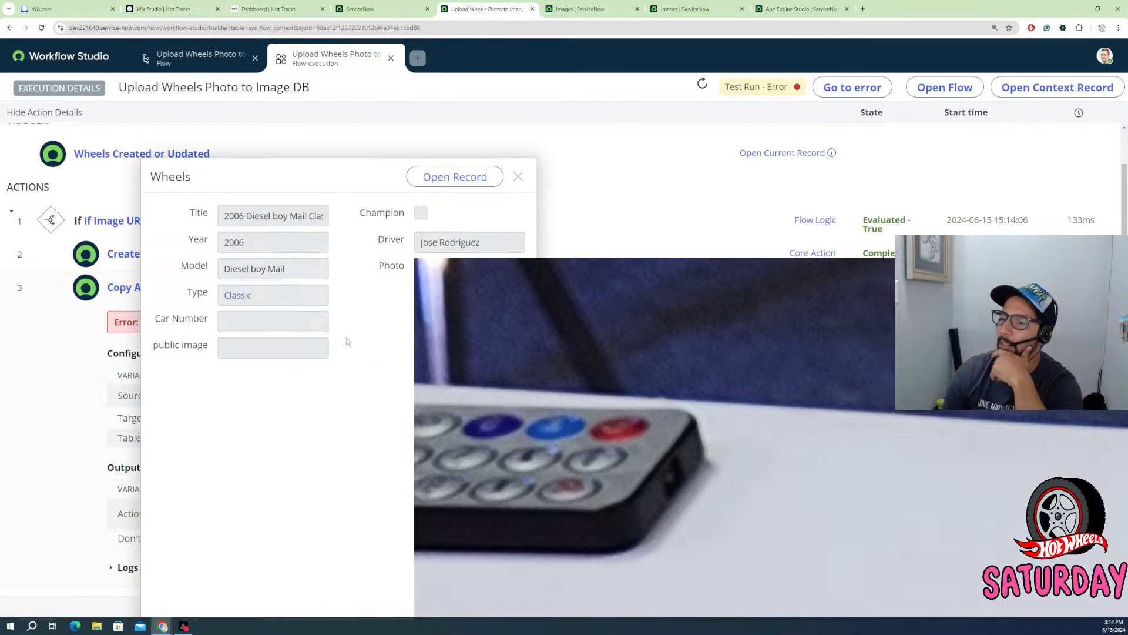
left_click(518, 178)
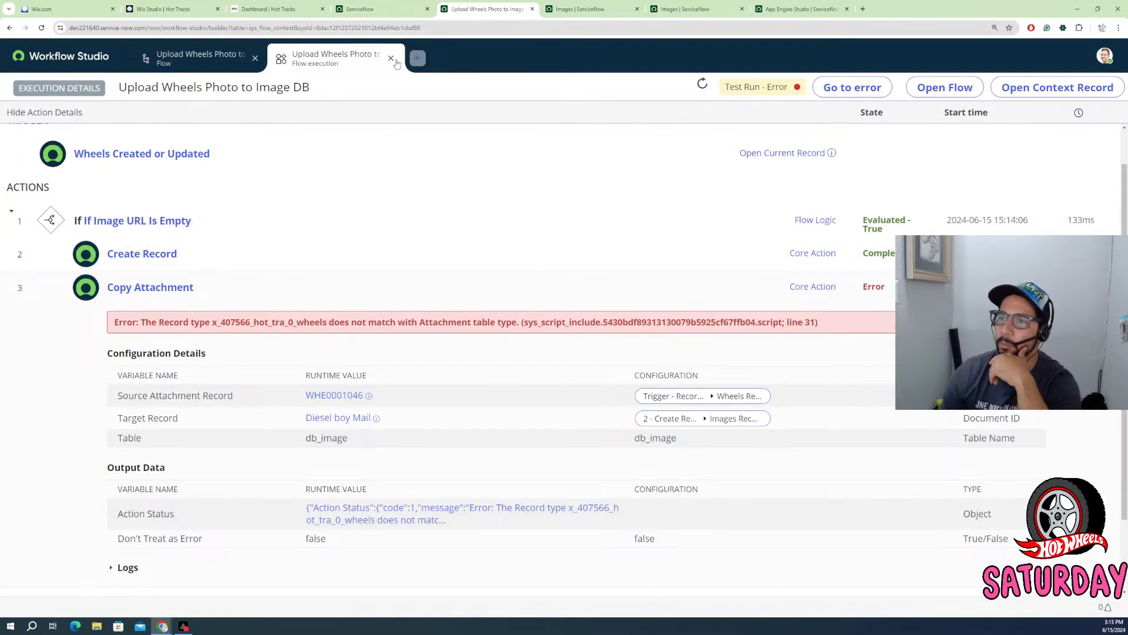
- Return to the flow, put it into edit mode, and clear the Copy Attachment action's Source Attachment Record
left_click(197, 58)
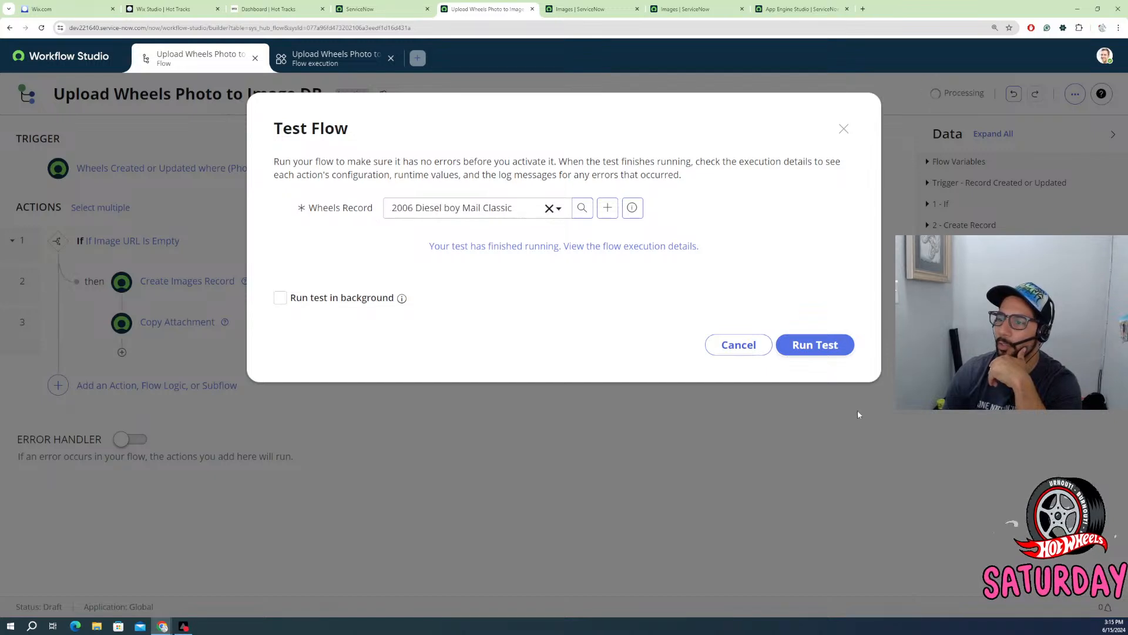
left_click(739, 345)
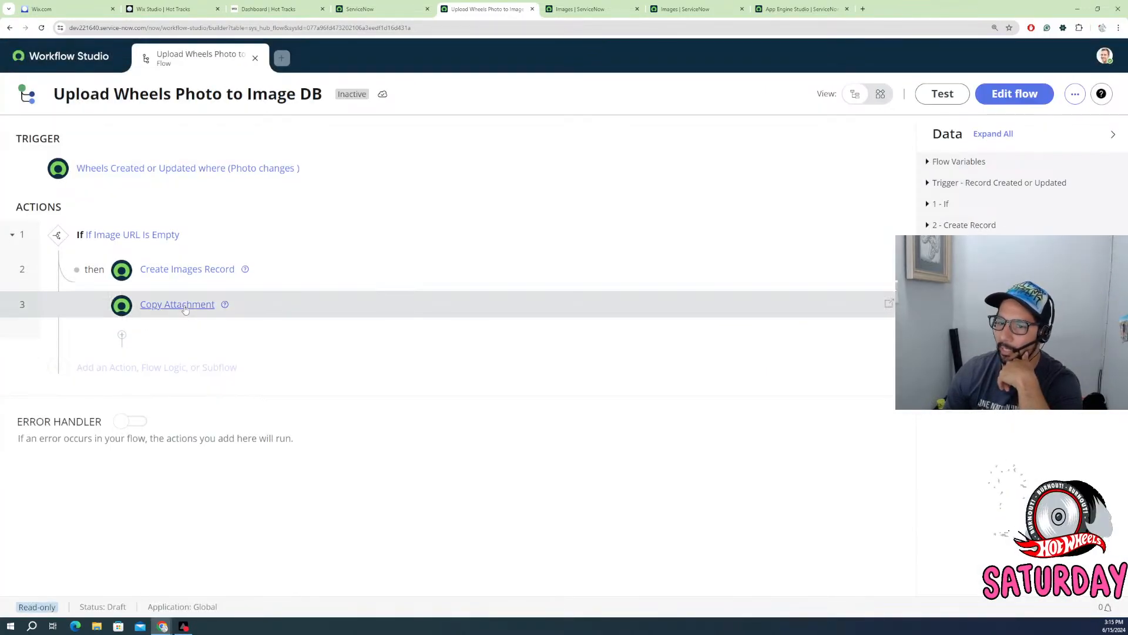
left_click(176, 305)
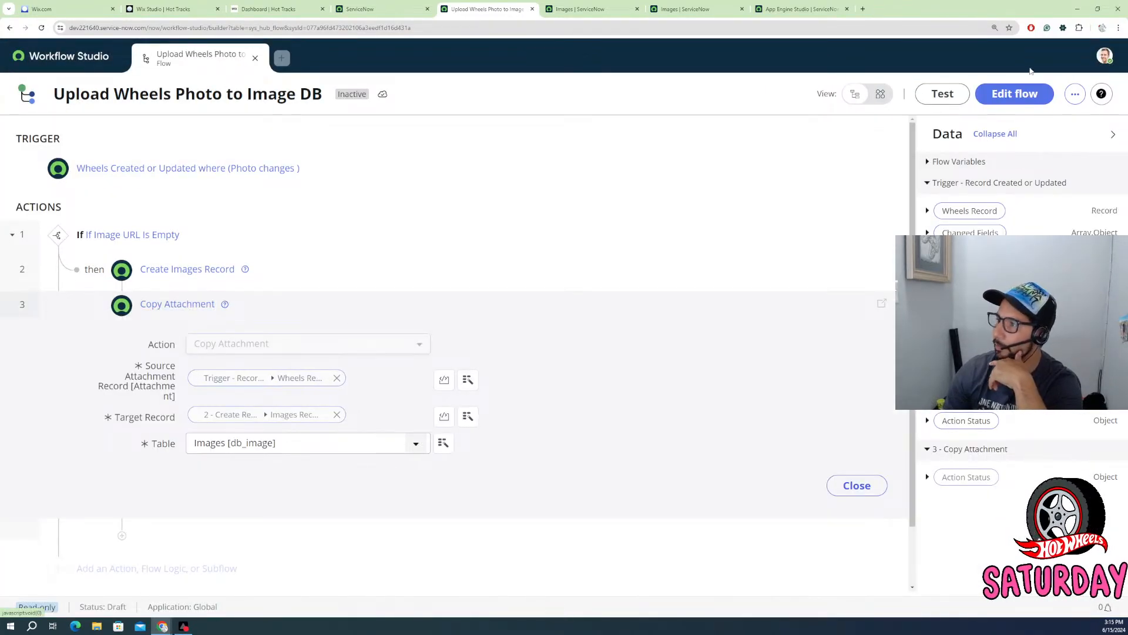
left_click(1011, 99)
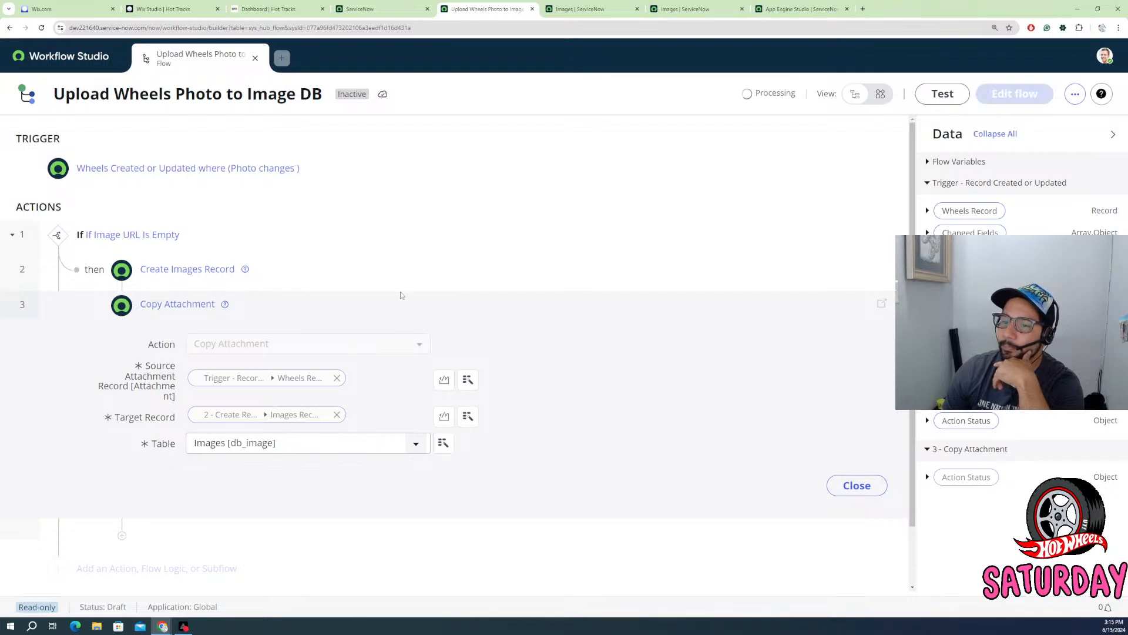
left_click(337, 397)
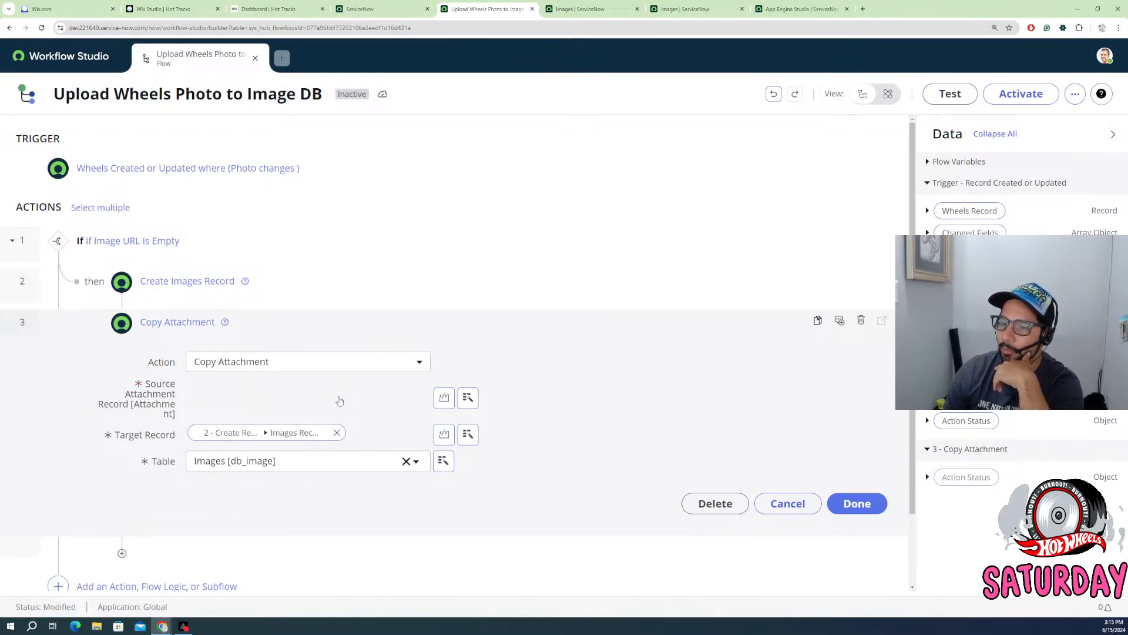
- Try to set the Copy Attachment action's Source Attachment Record to the Wheels Record's Photo field
left_click(927, 212)
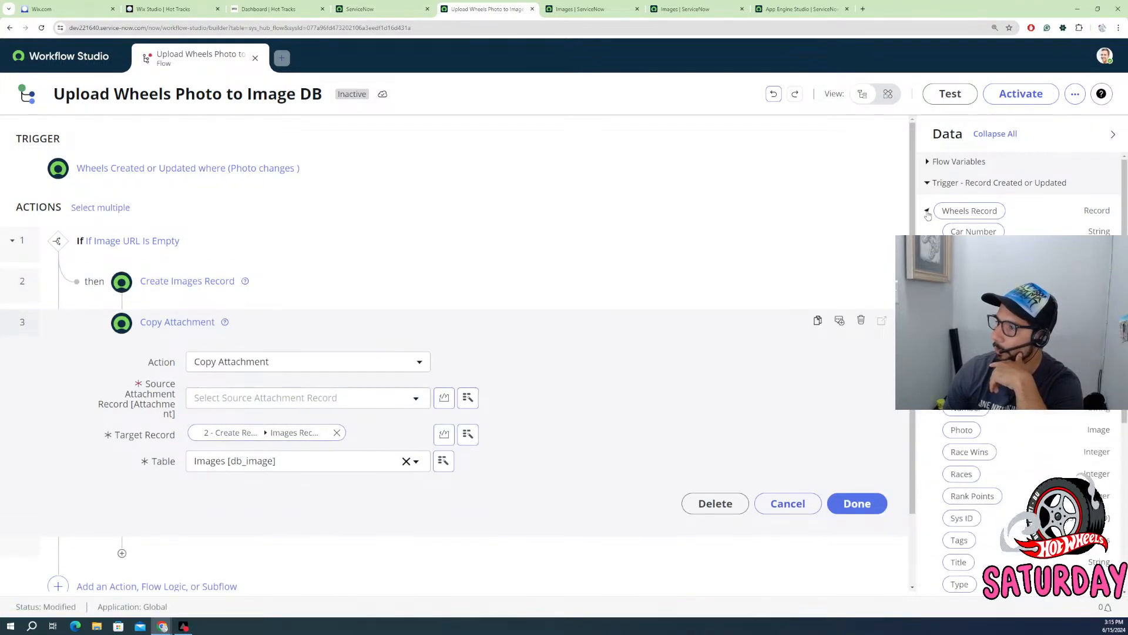
scroll(974, 517, "down", 2)
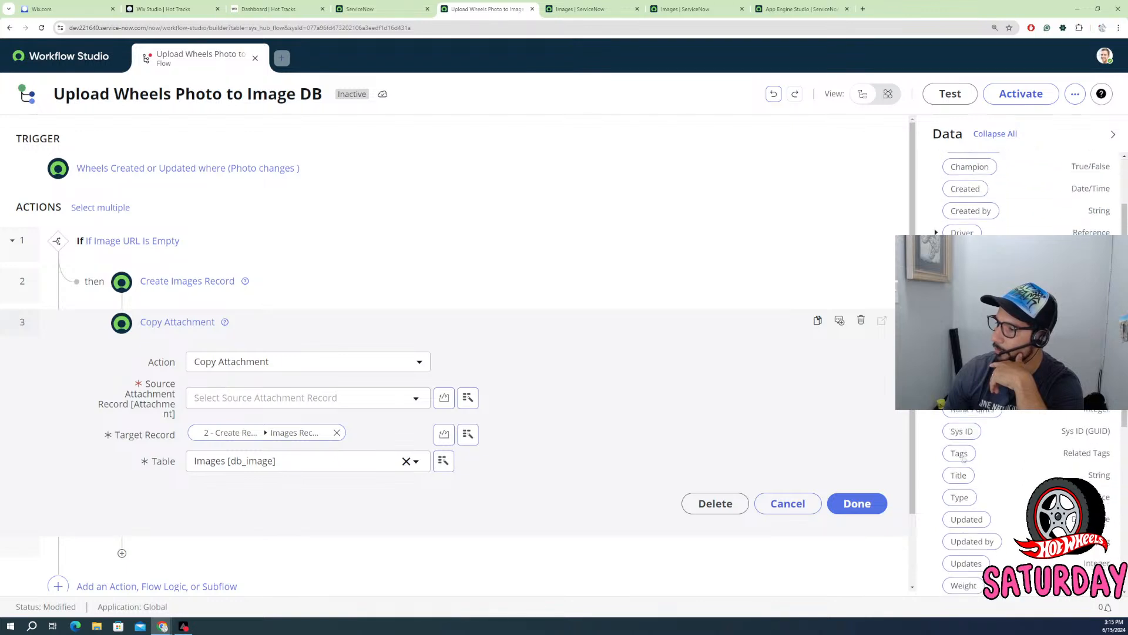
left_click_drag(962, 342, 291, 402)
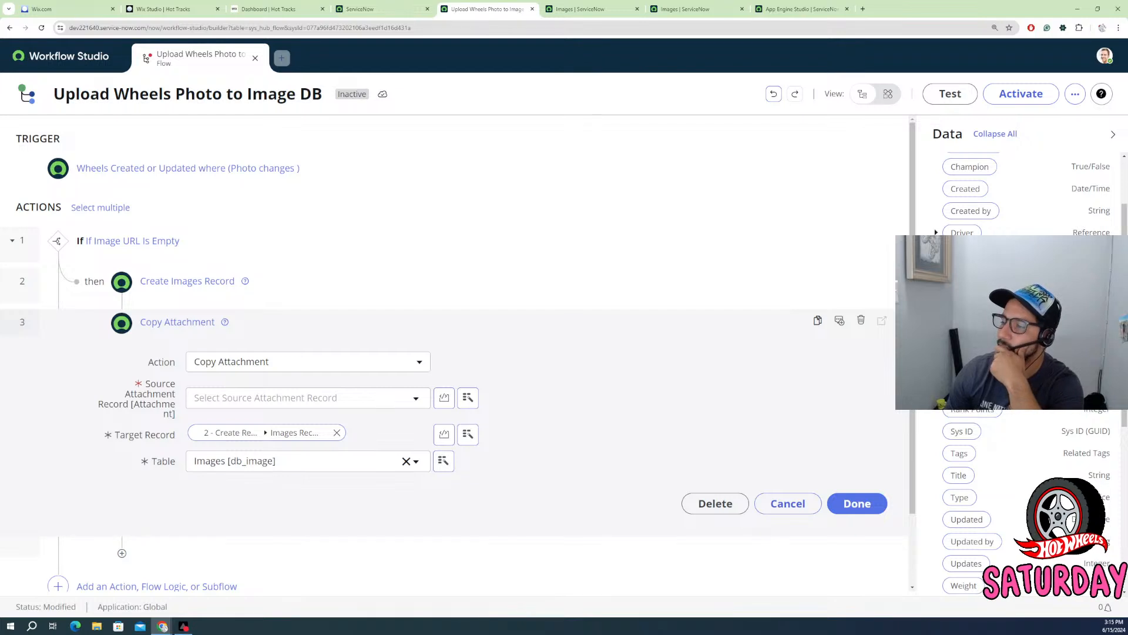
scroll(997, 422, "down", 3)
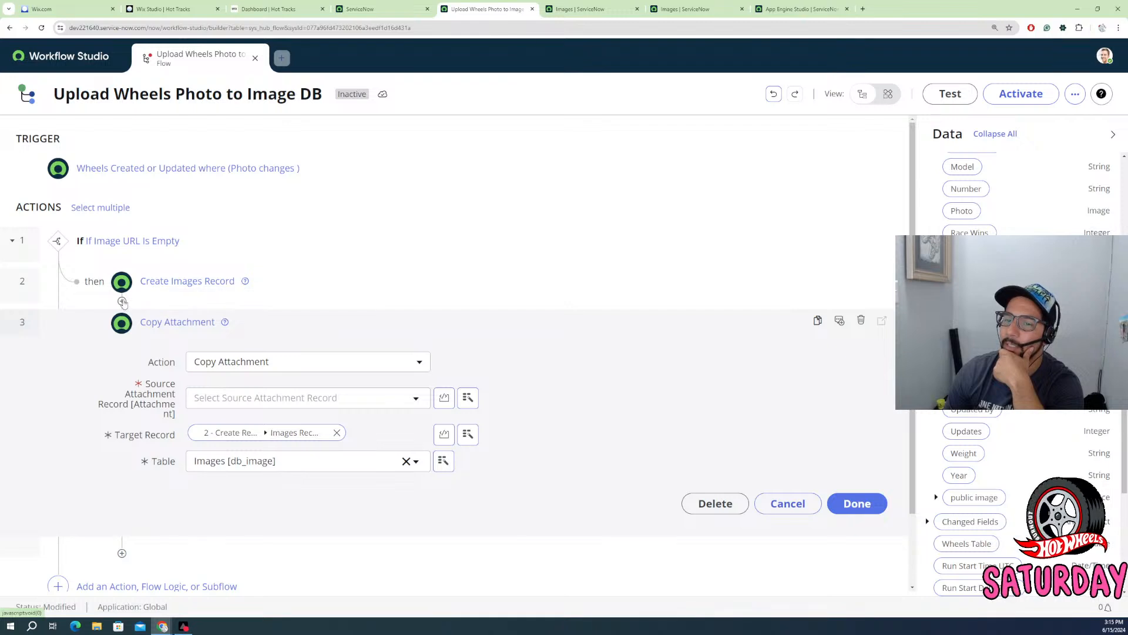
- Search the actions that can be inserted between Create Images Record and Copy Attachment for "attachment"
left_click(122, 302)
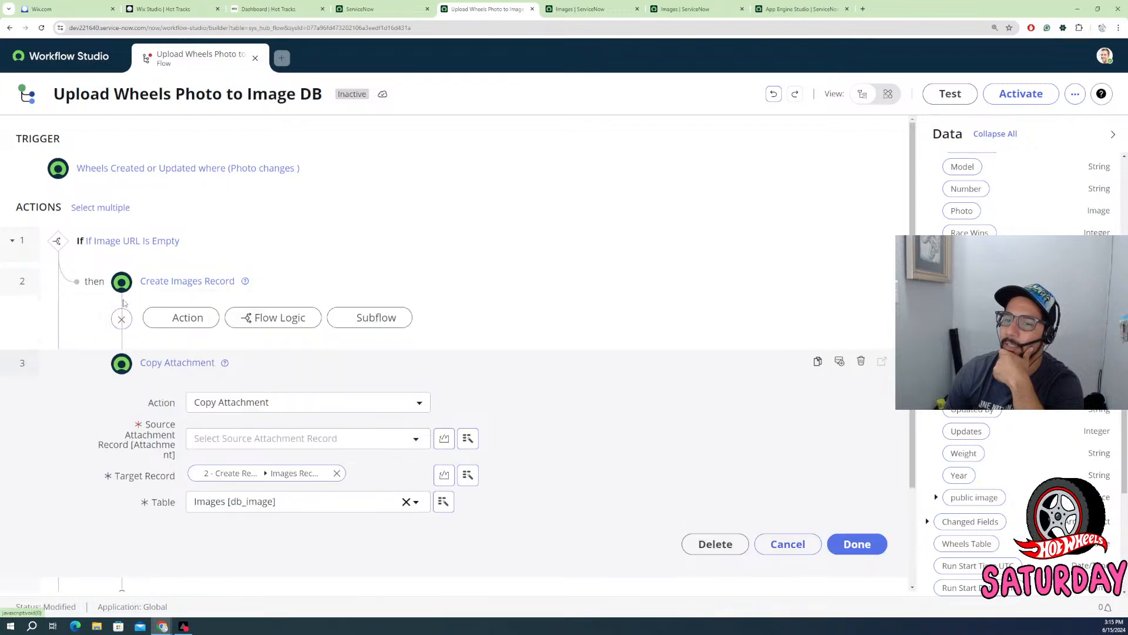
left_click(187, 321)
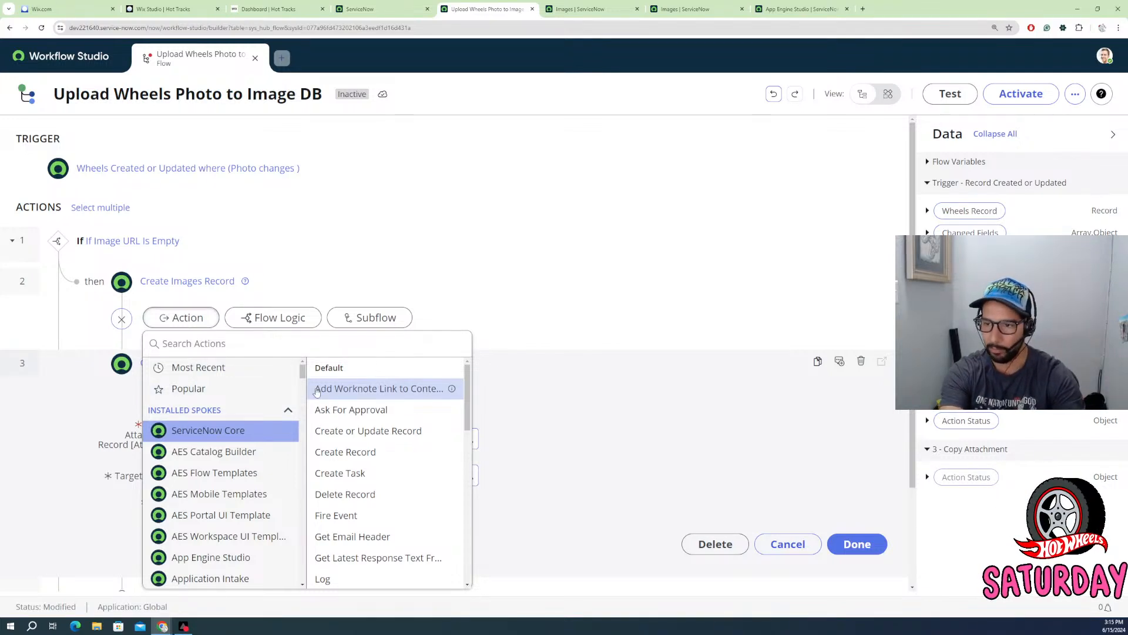
left_click(262, 341)
type("a")
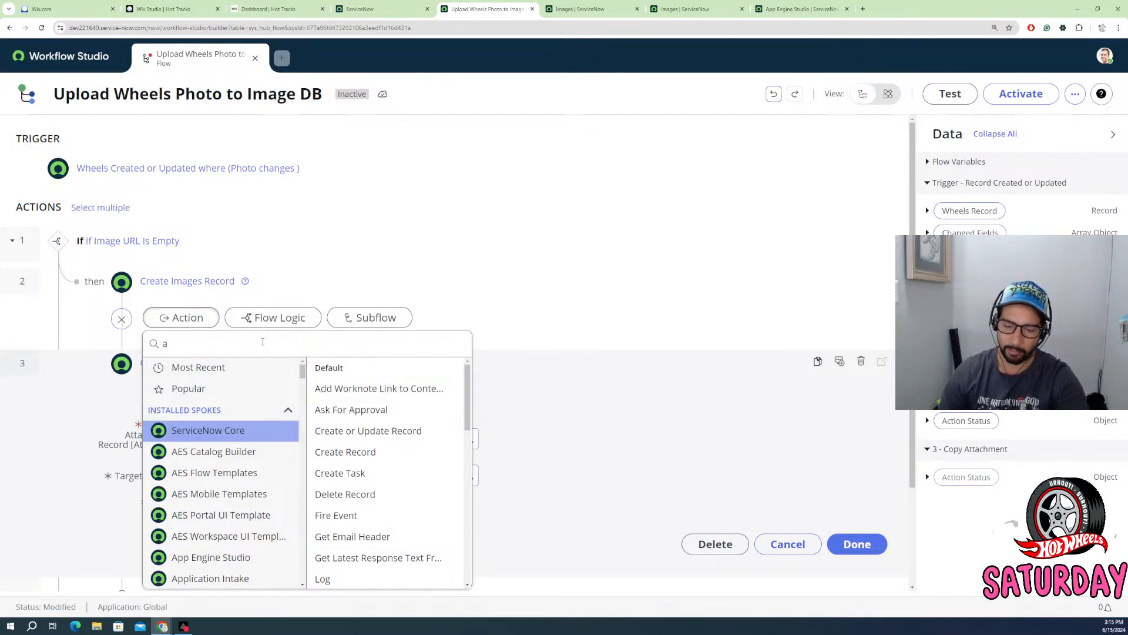
type("tt")
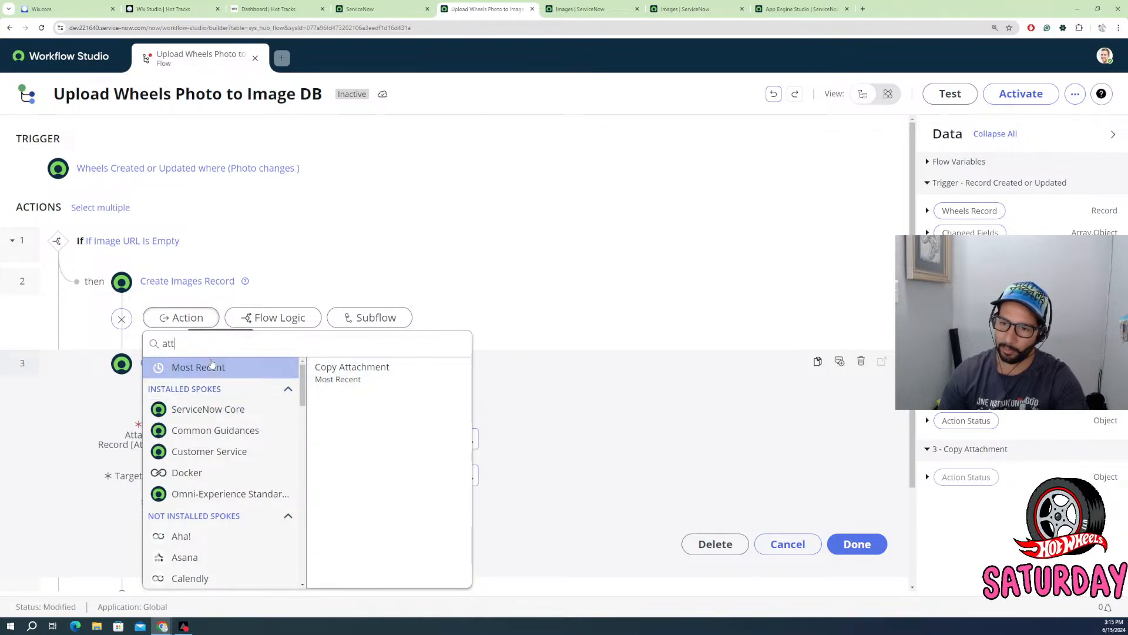
type("a")
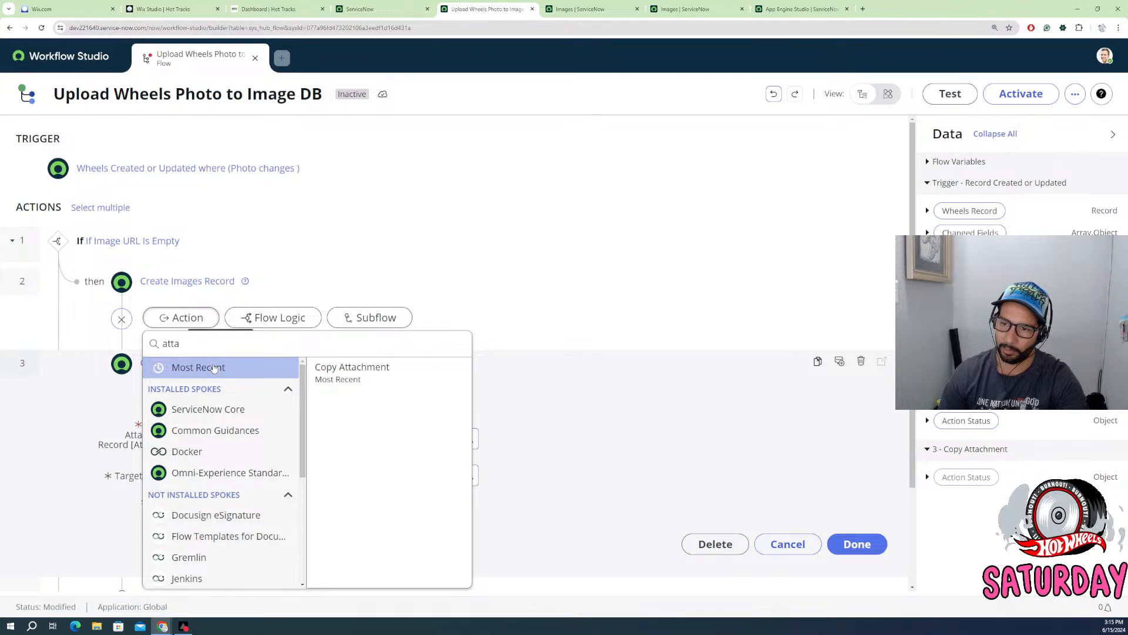
type("chm")
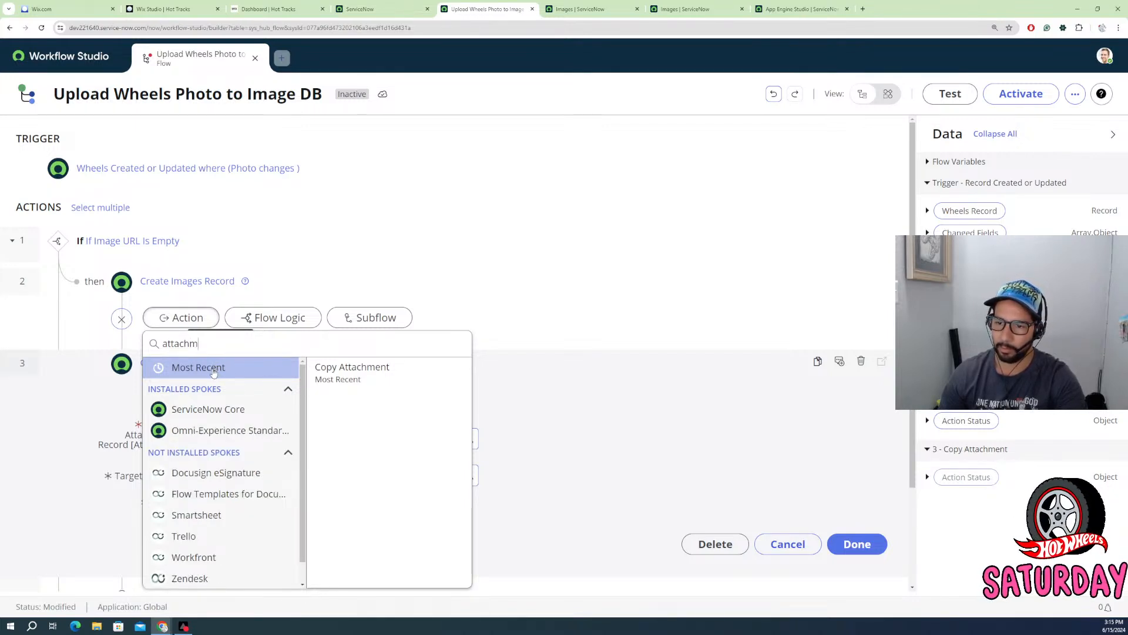
type("ent")
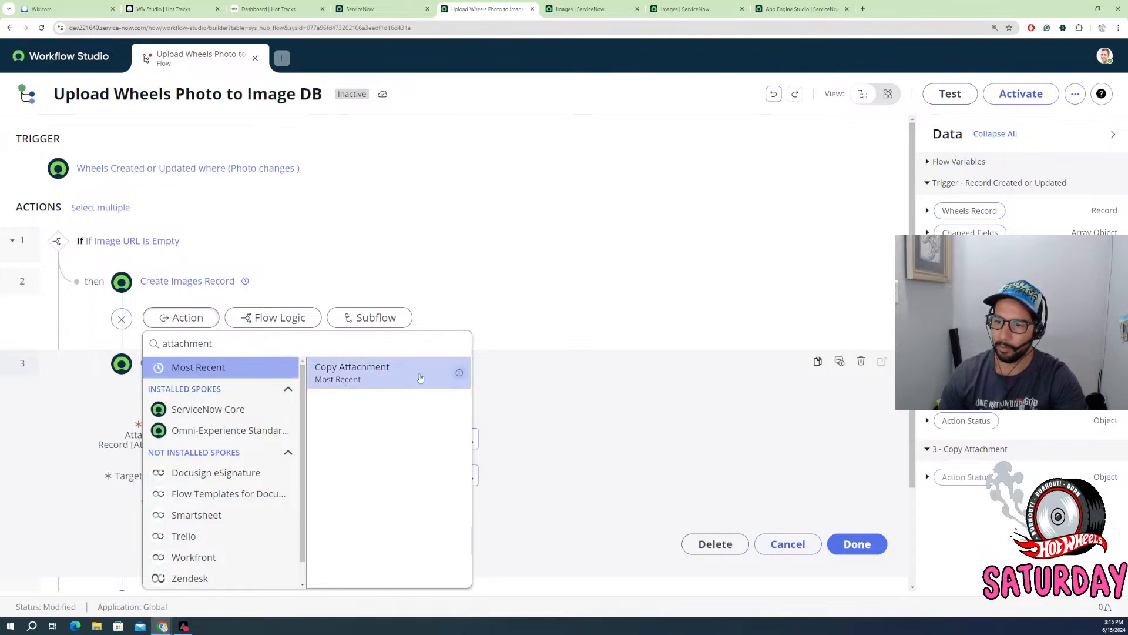
left_click_drag(268, 350, 119, 357)
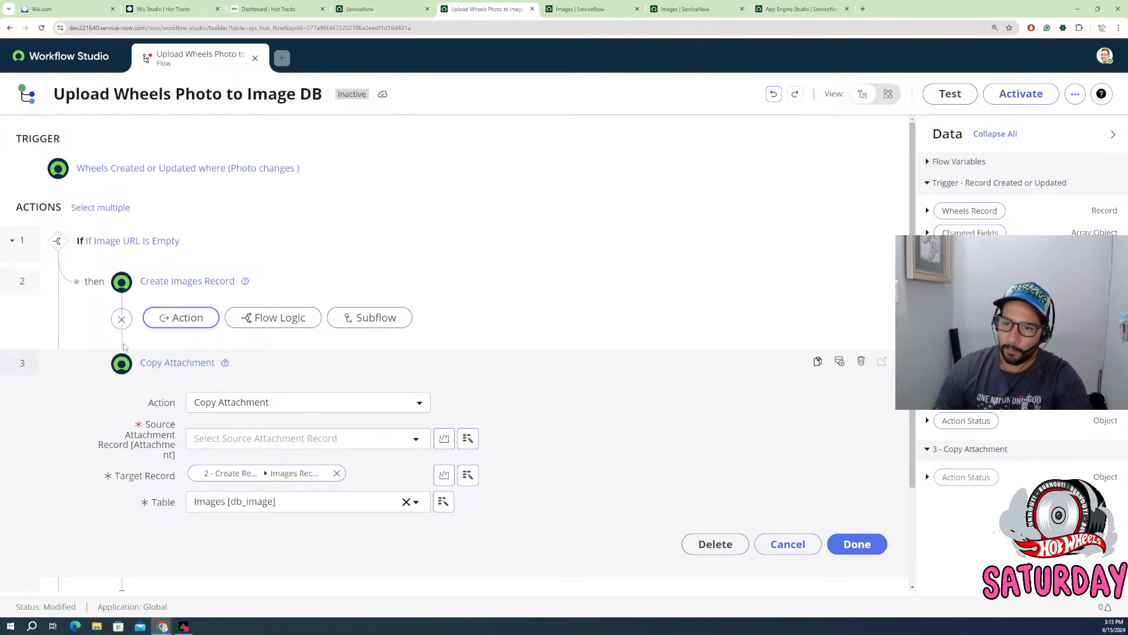
- Search the actions available after Create Images Record for "lookup"
left_click(180, 318)
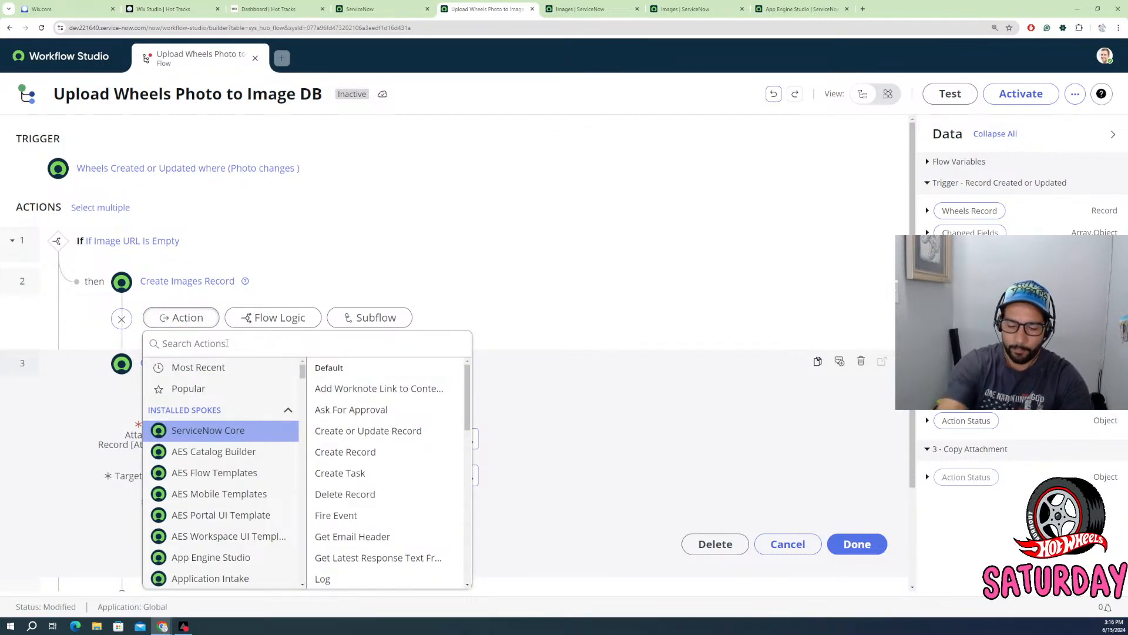
type("lookup")
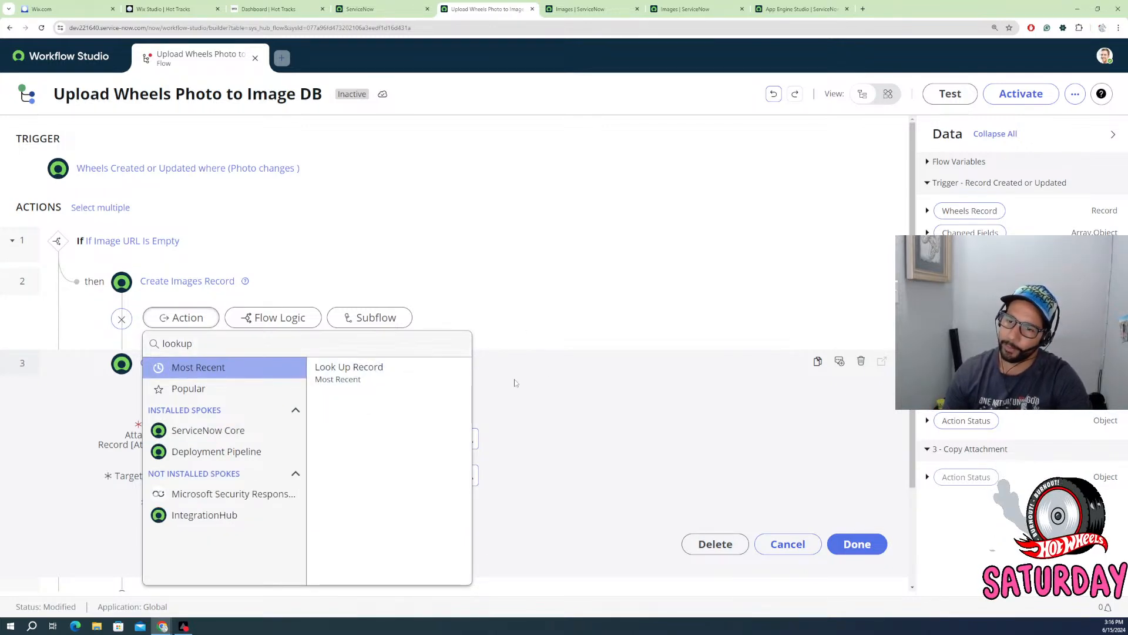
left_click(529, 238)
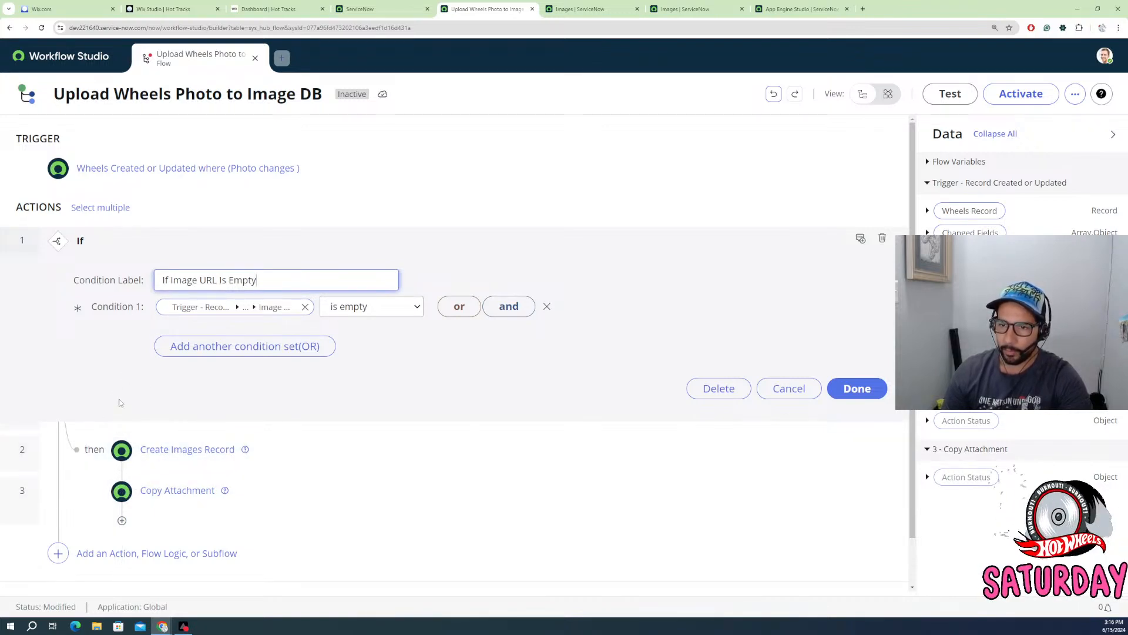
- Start inserting a new action between the Create Images Record and Copy Attachment steps
left_click(121, 471)
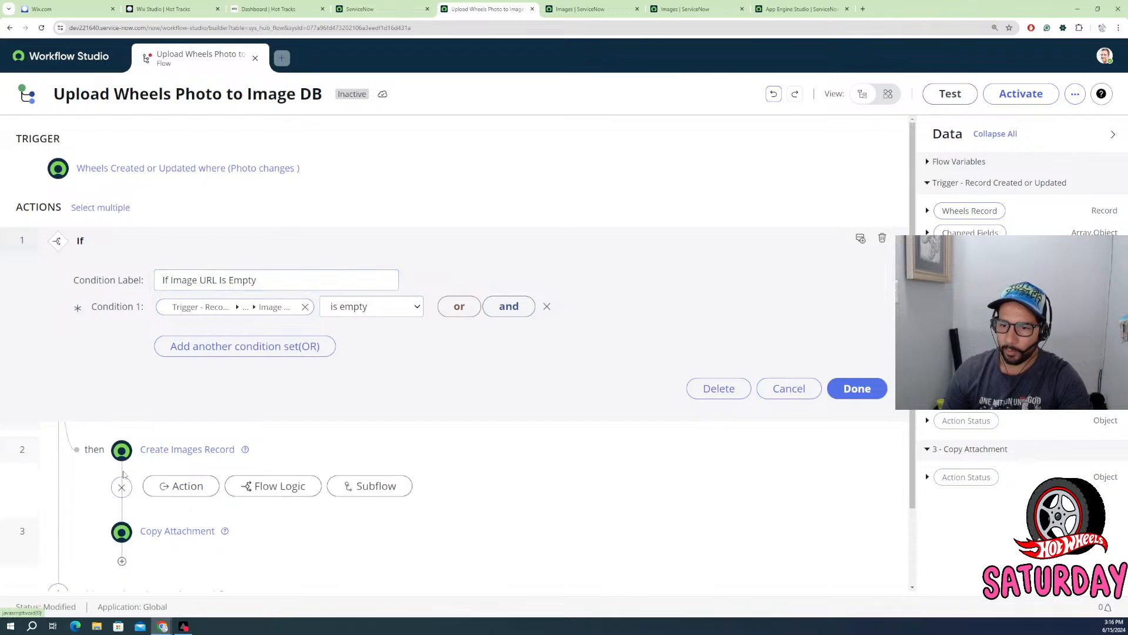
left_click(197, 488)
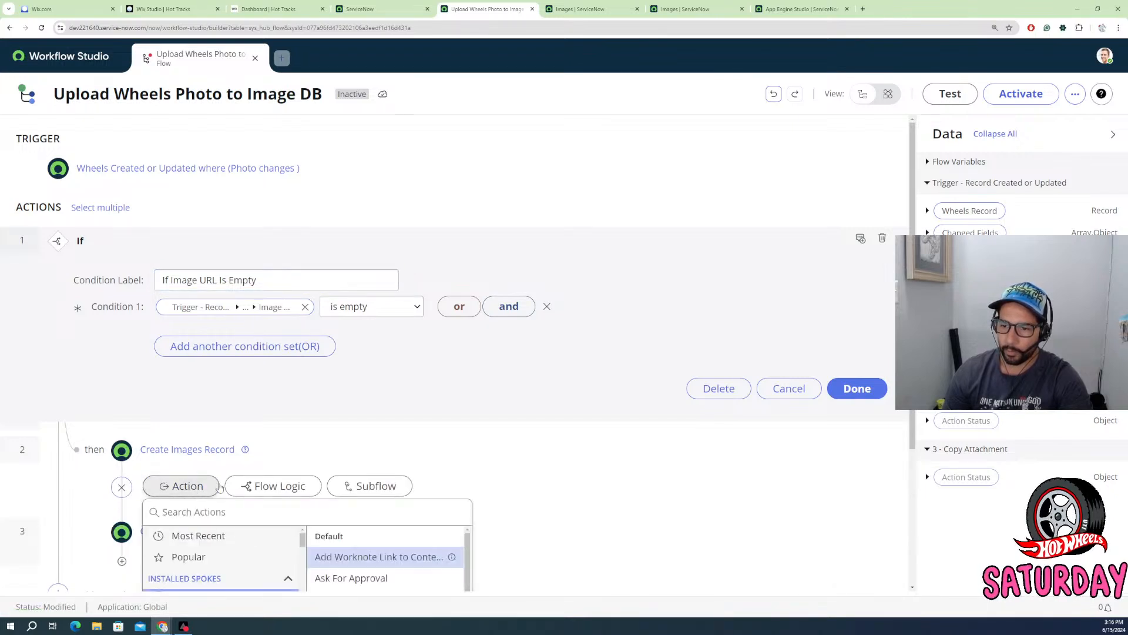
- Add a Look Up Attachment action between the Create Images Record and Copy Attachment steps
scroll(488, 422, "down", 3)
scroll(235, 400, "down", 3)
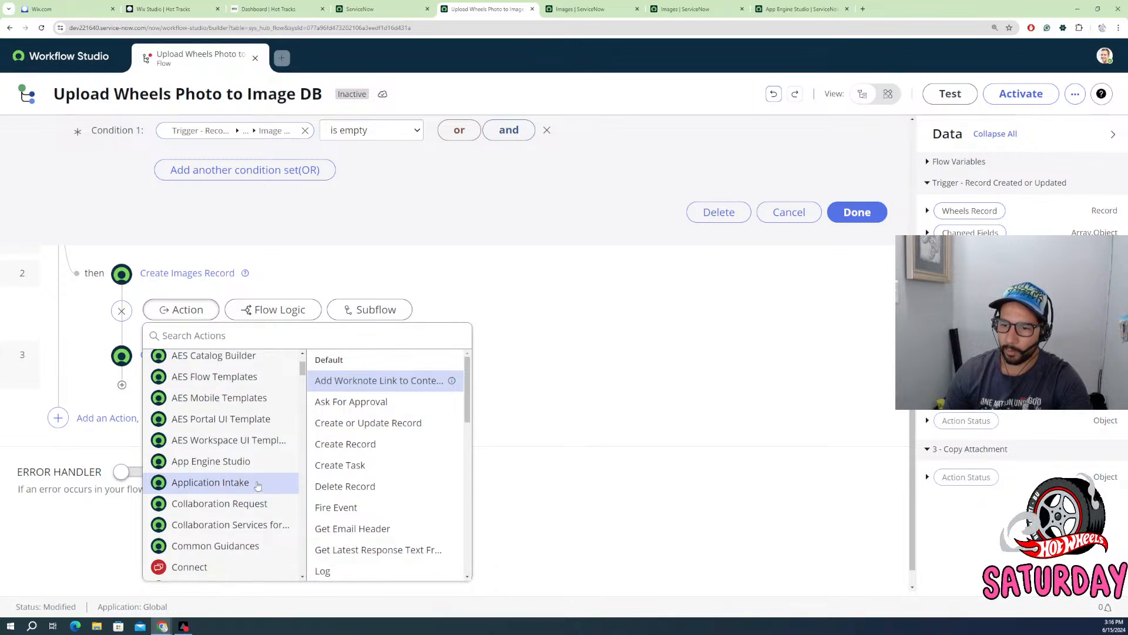
scroll(224, 488, "down", 5)
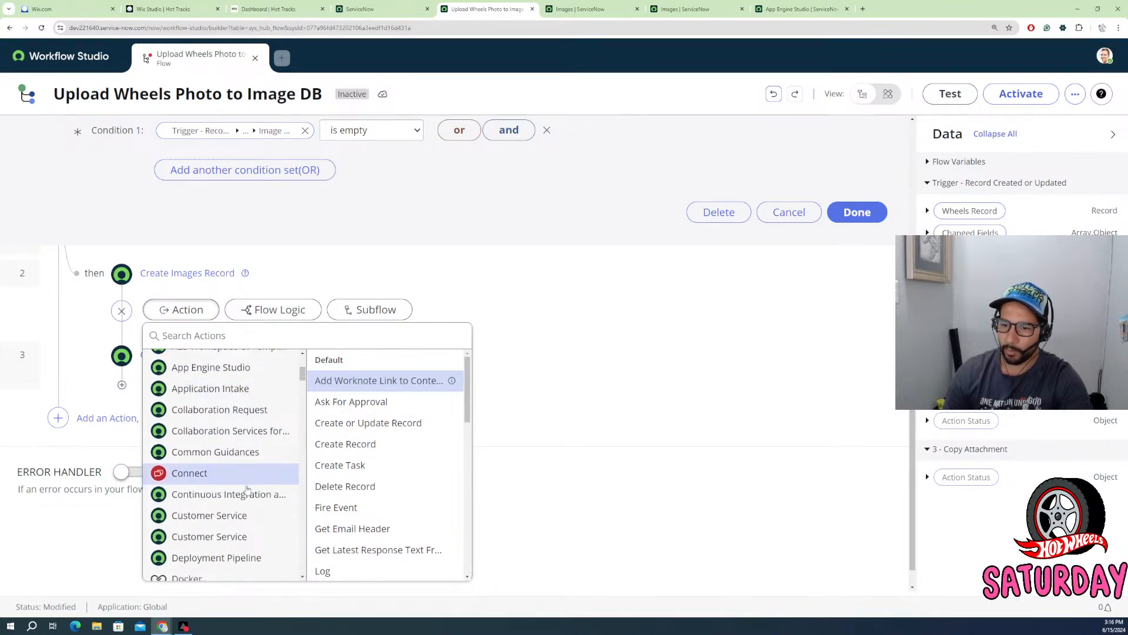
scroll(374, 532, "down", 3)
scroll(375, 536, "down", 3)
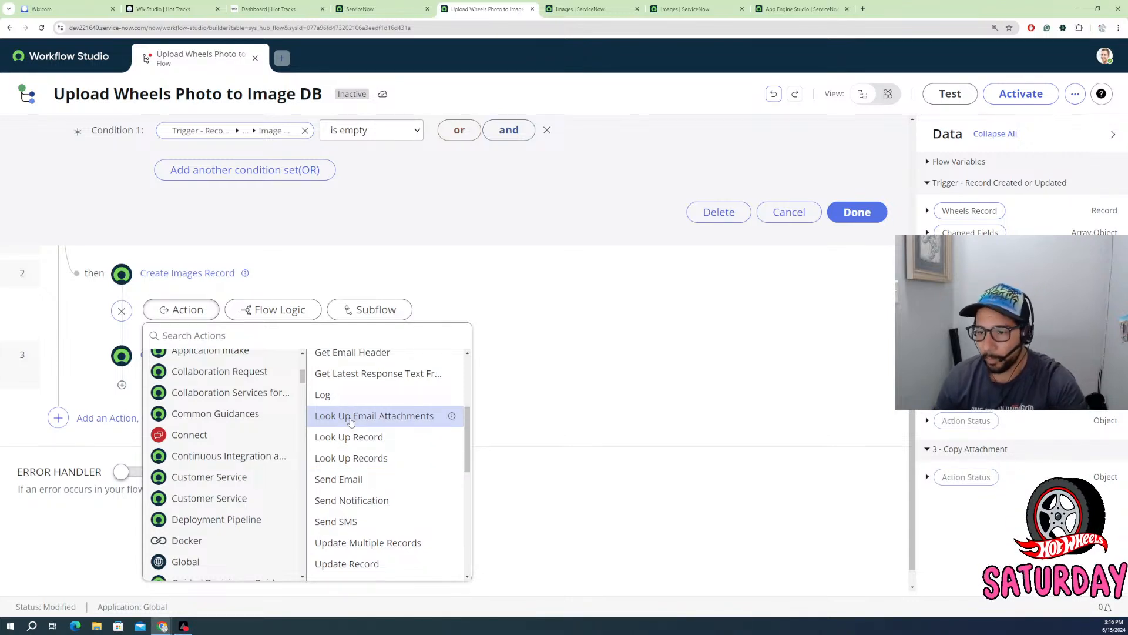
scroll(351, 422, "down", 5)
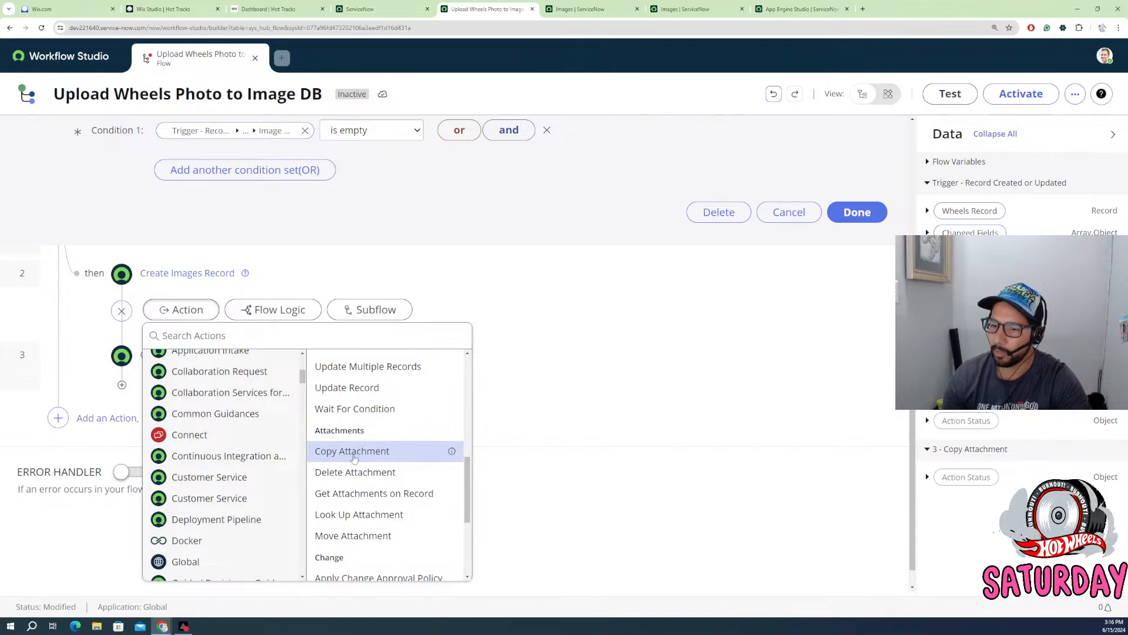
left_click(350, 517)
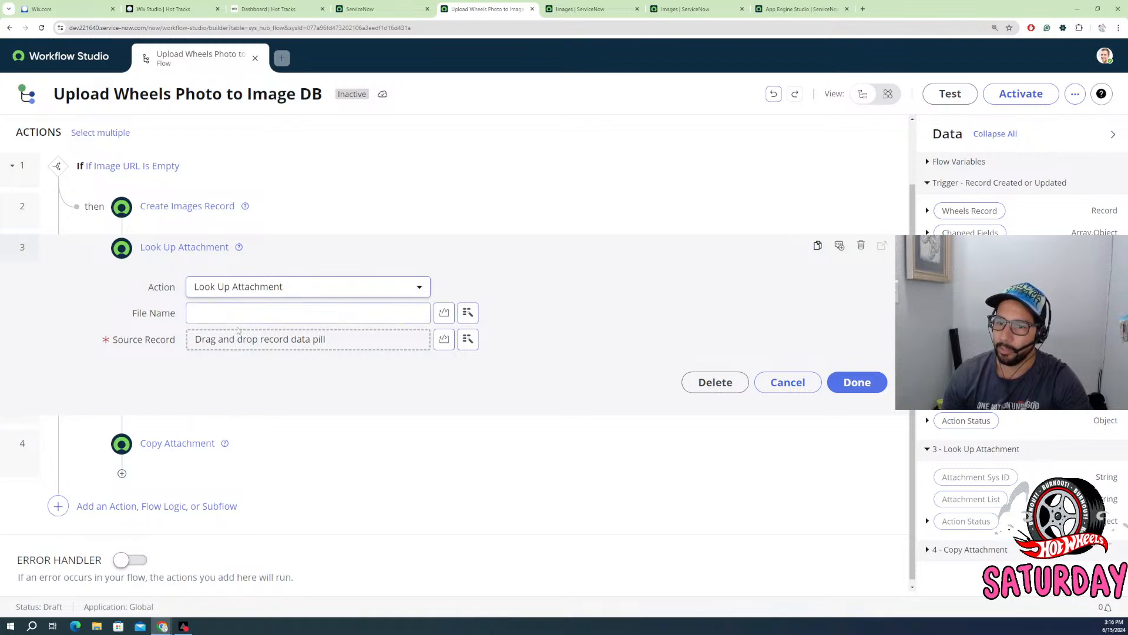
- Try to use the trigger Wheels record's Photo as the Source Record of the Look Up Attachment action
left_click(274, 341)
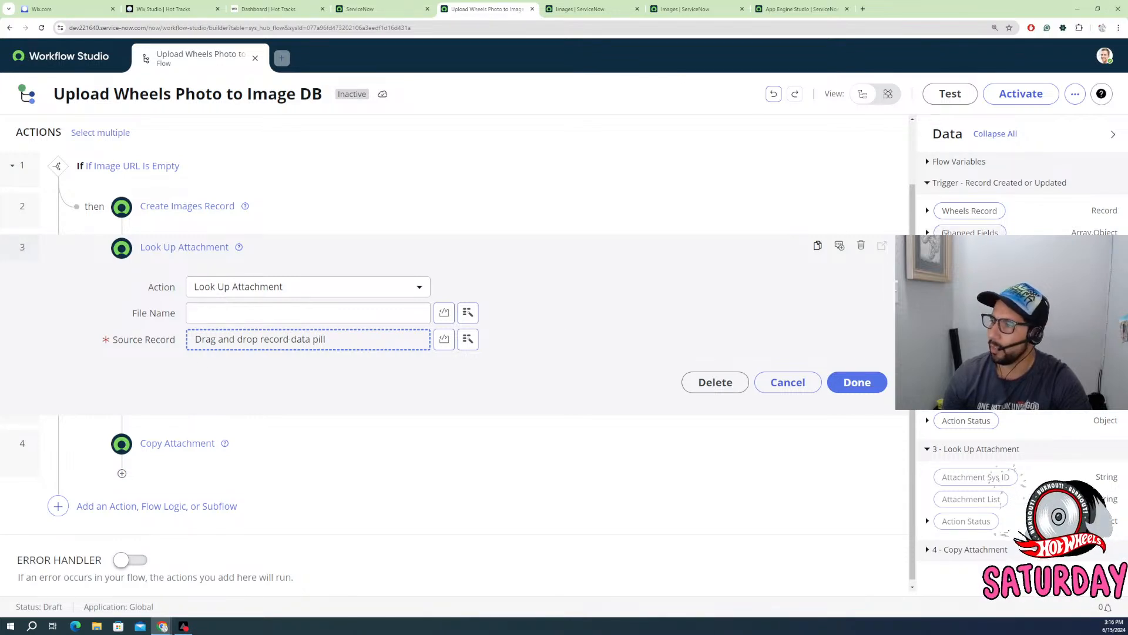
left_click(927, 211)
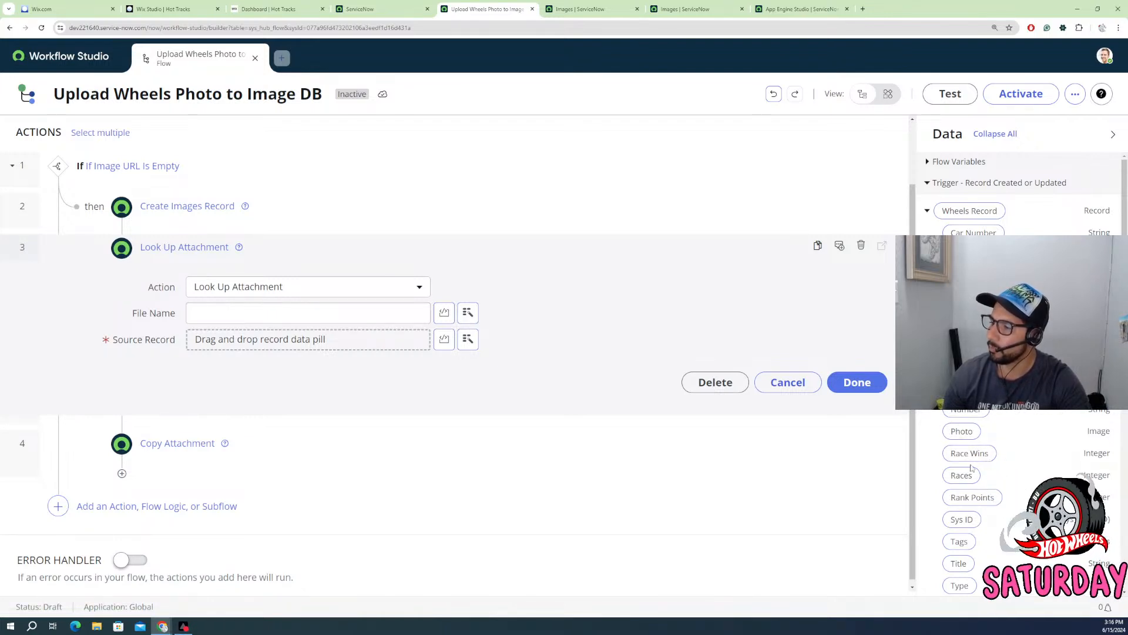
left_click_drag(970, 438, 258, 340)
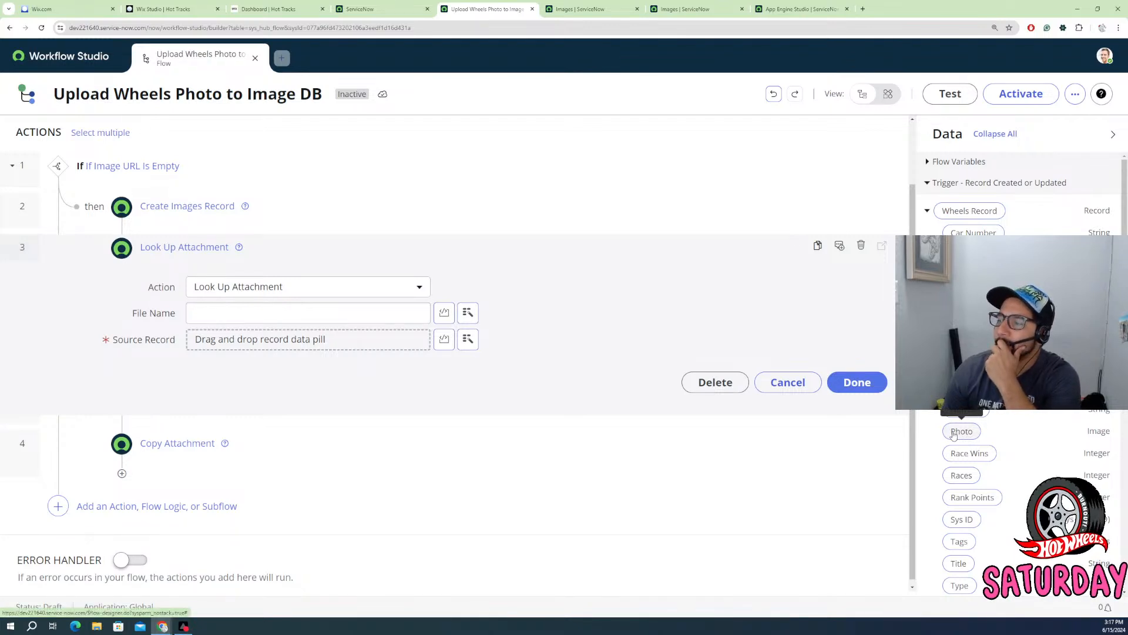
left_click(265, 313)
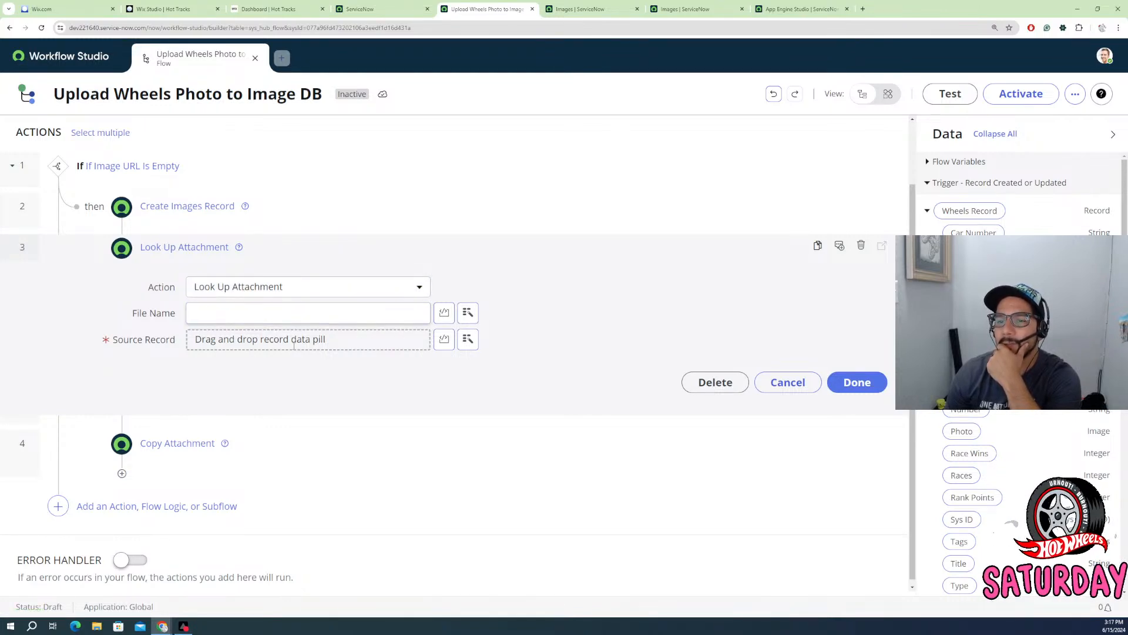
- Read the help for the Look Up Attachment action's inputs and outputs, then close it
left_click(238, 247)
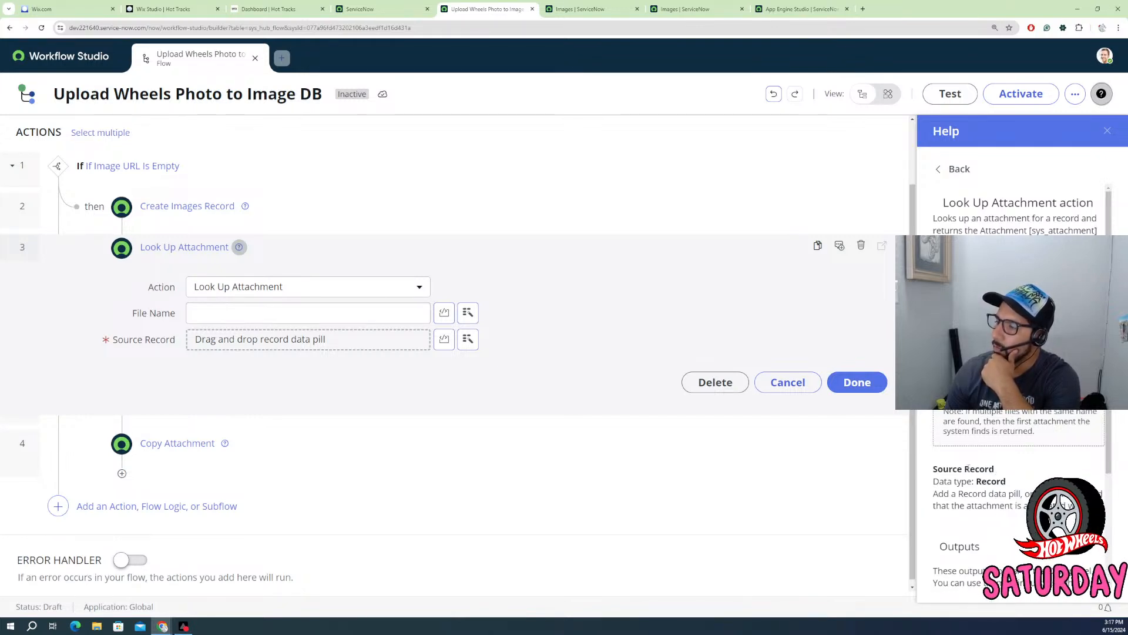
scroll(968, 468, "down", 2)
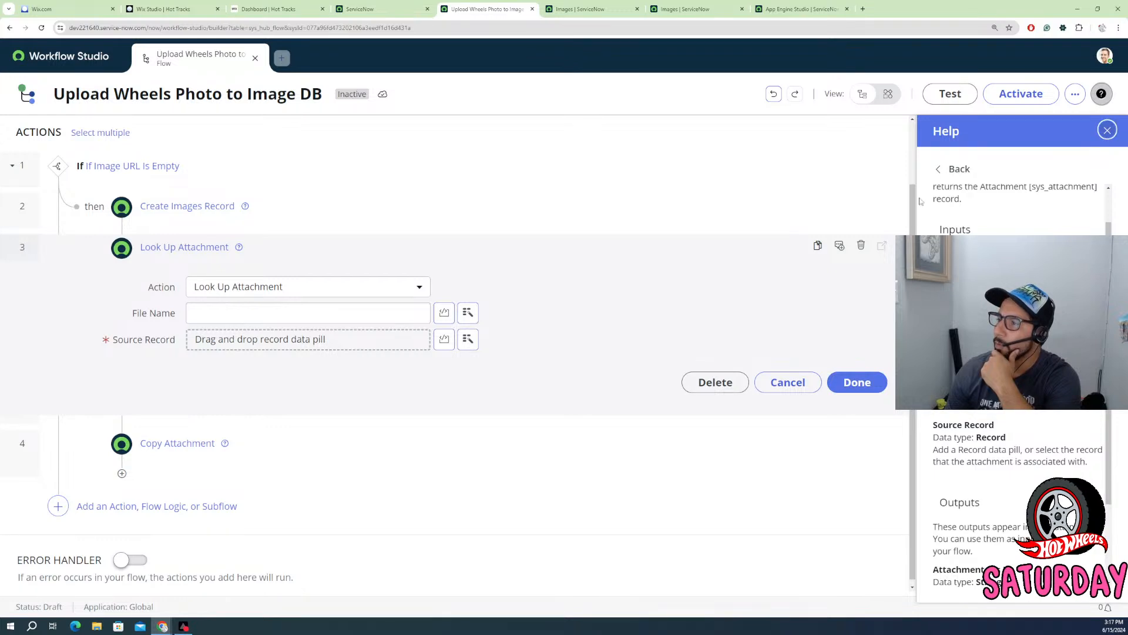
left_click(1107, 134)
- Set Look Up Attachment's Source Record to the trigger's Wheels Record and its File Name to that record's Photo
left_click_drag(971, 211, 352, 342)
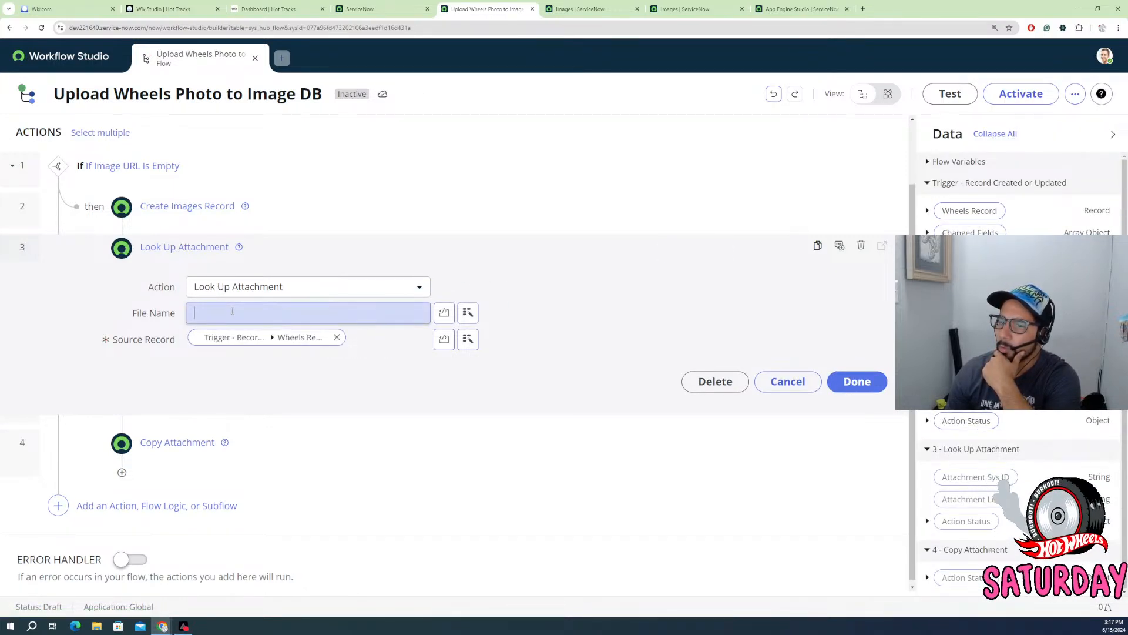
left_click(195, 312)
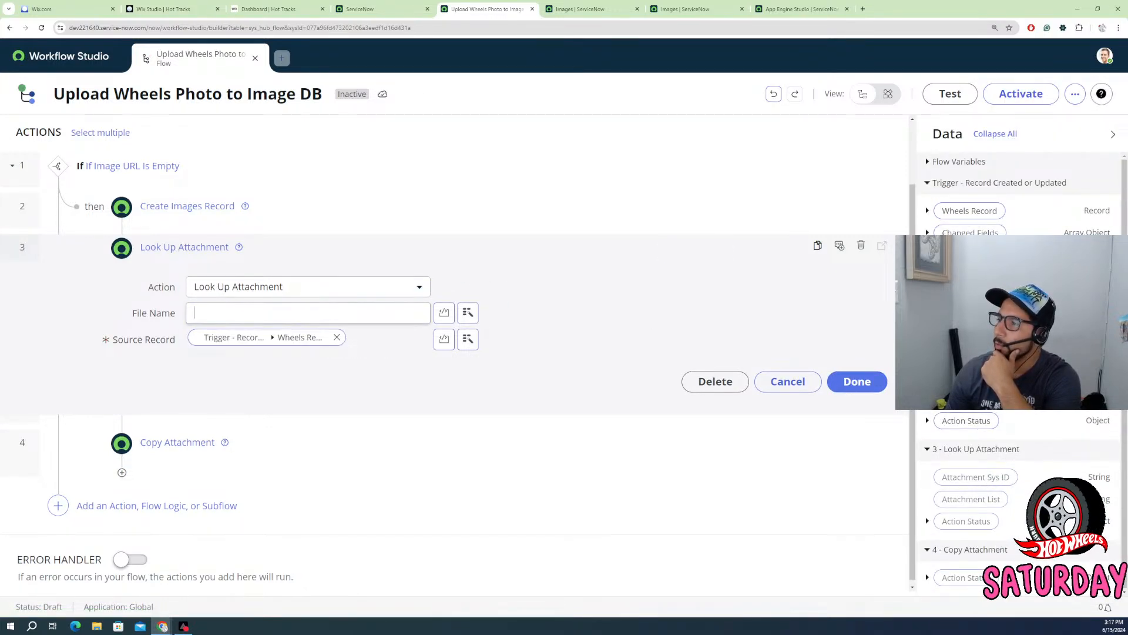
left_click(927, 211)
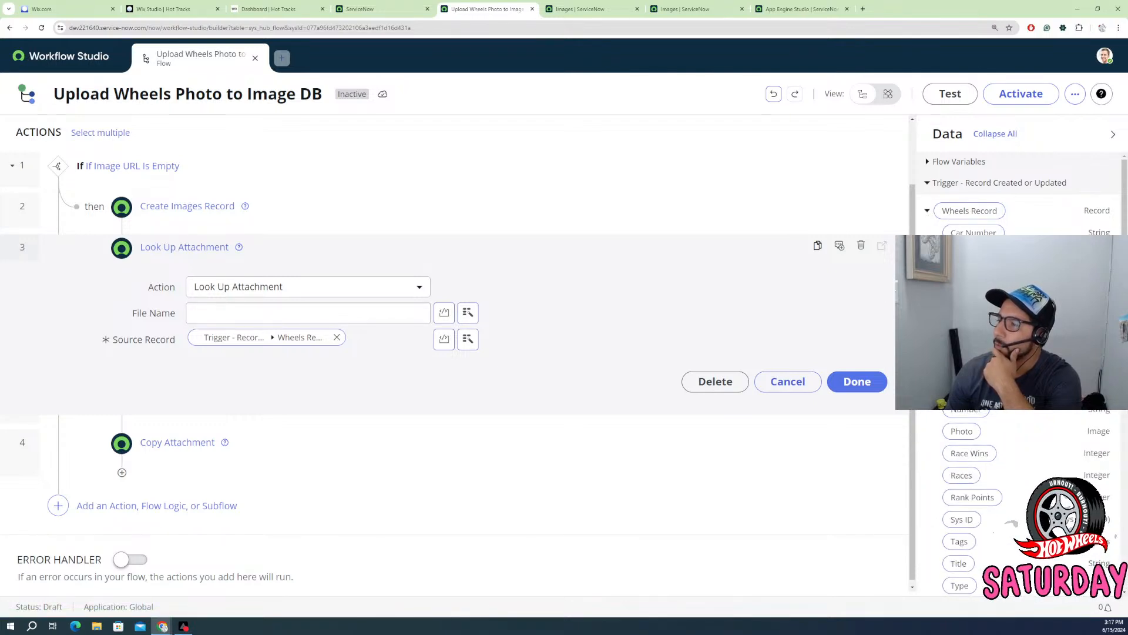
left_click_drag(959, 438, 346, 314)
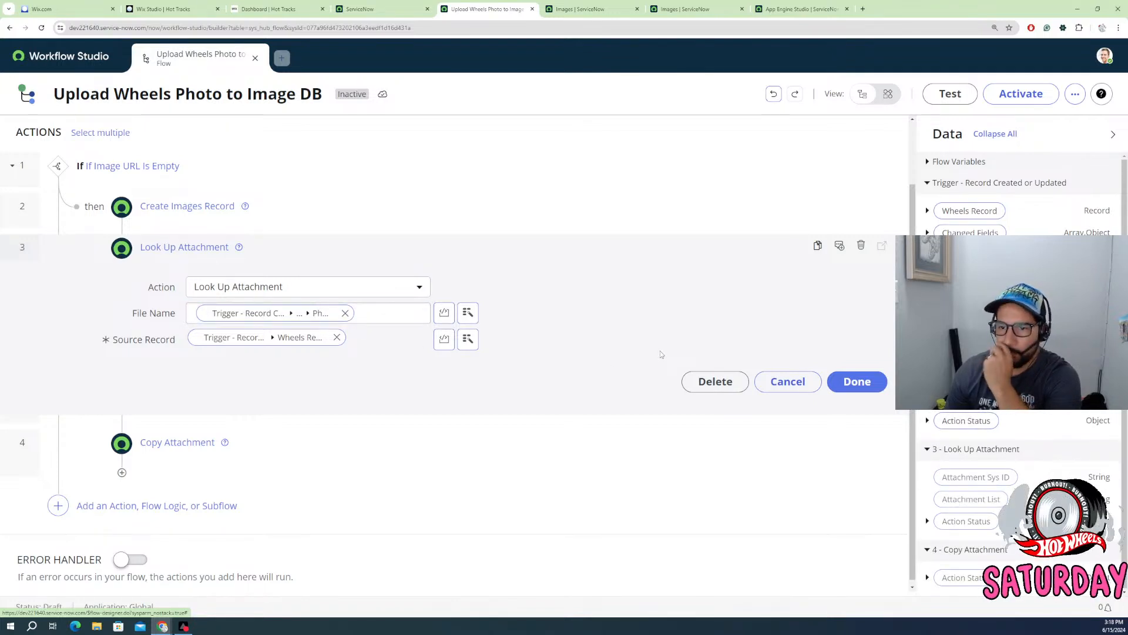
- Set Copy Attachment's Source Attachment Record to the Attachment Sys ID from the Look Up Attachment step and save the action
left_click(203, 442)
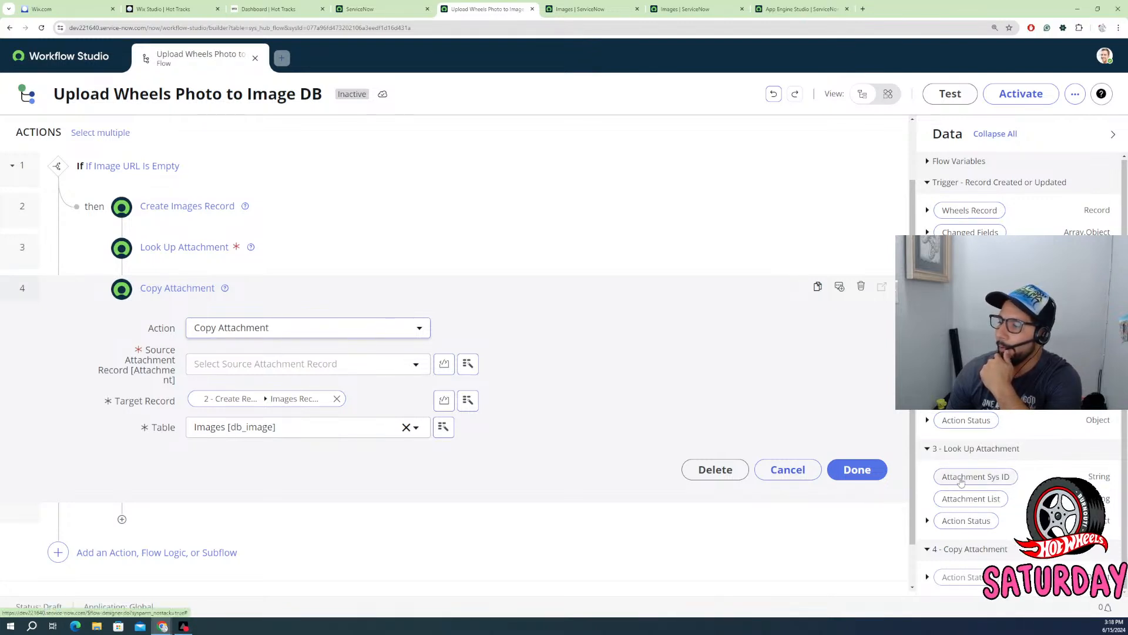
left_click_drag(961, 481, 311, 364)
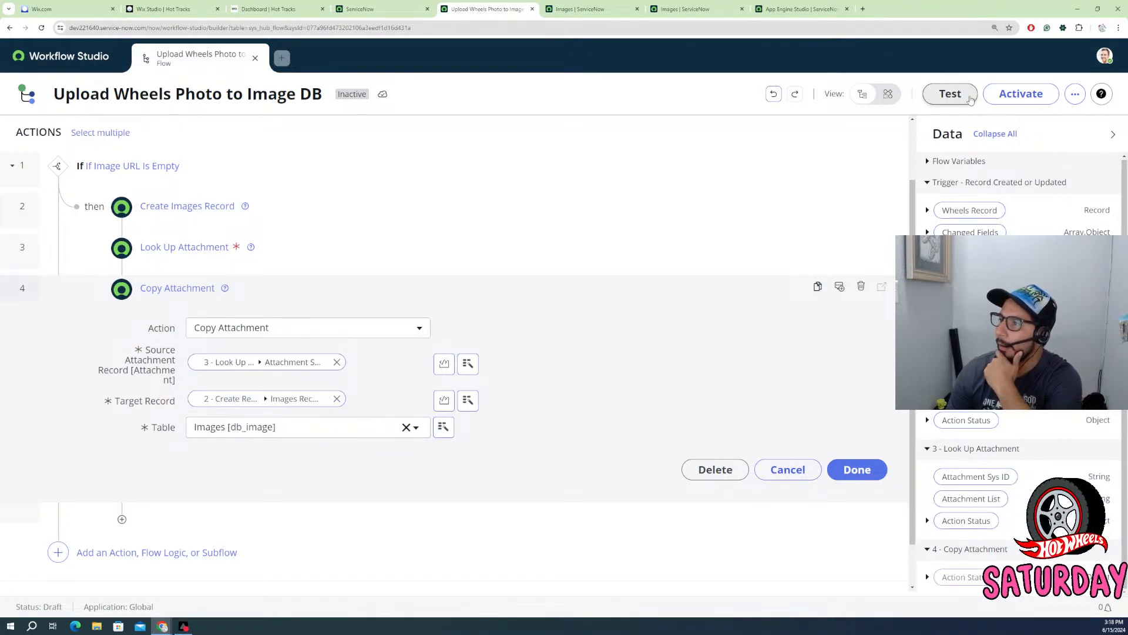
left_click(859, 470)
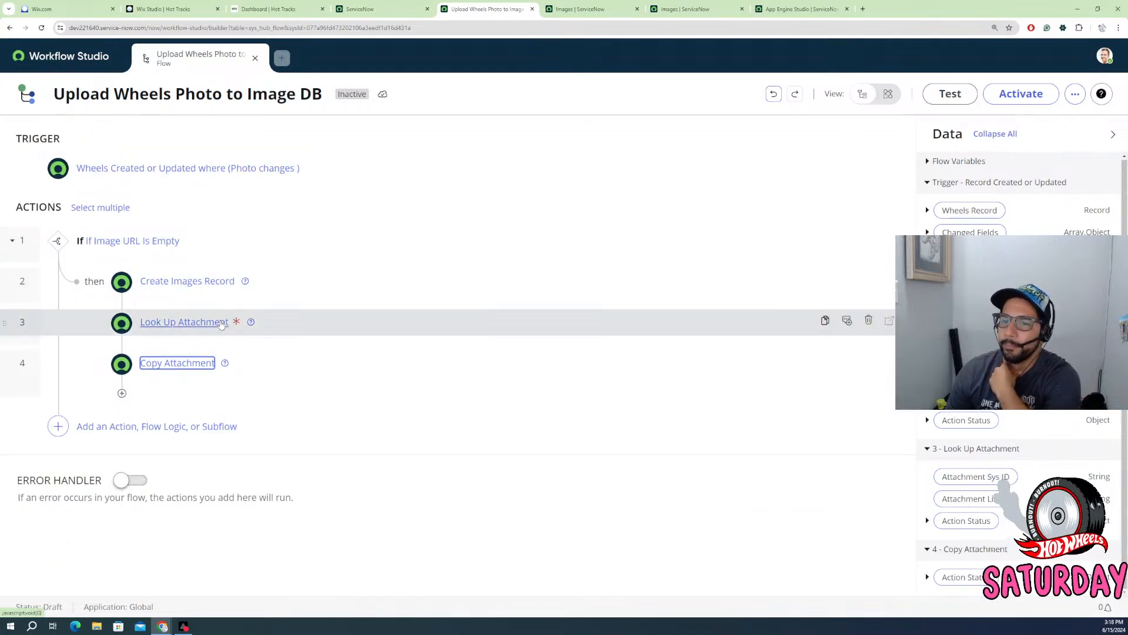
- Check the Look Up Attachment settings, then run a flow test with the 2007 Subaru WRX First Responder wheels record
left_click(221, 324)
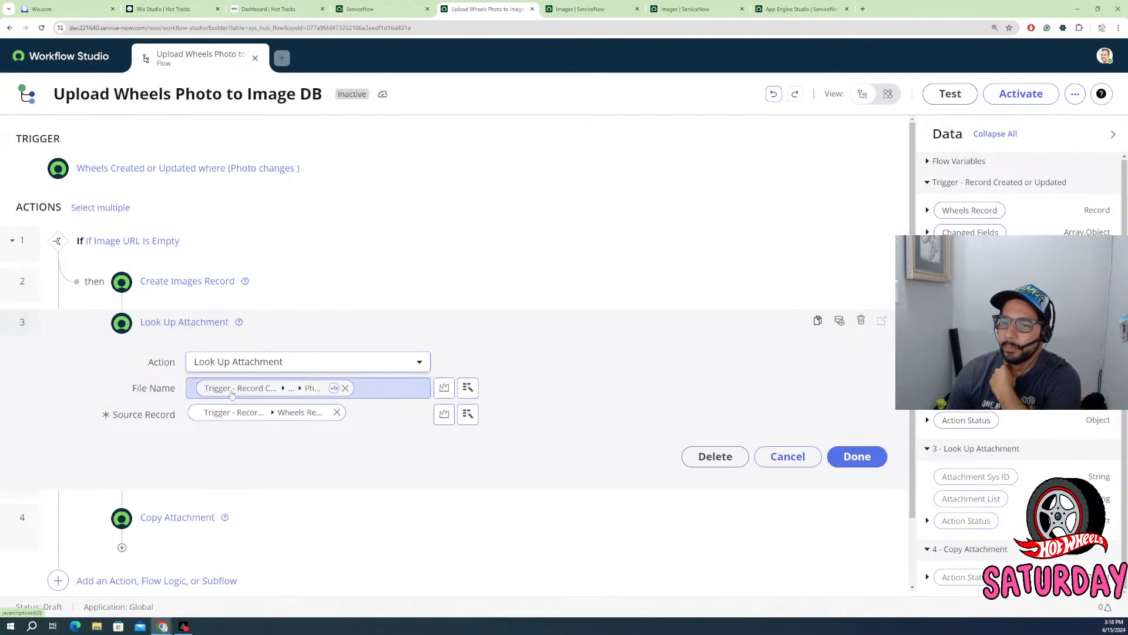
left_click(944, 101)
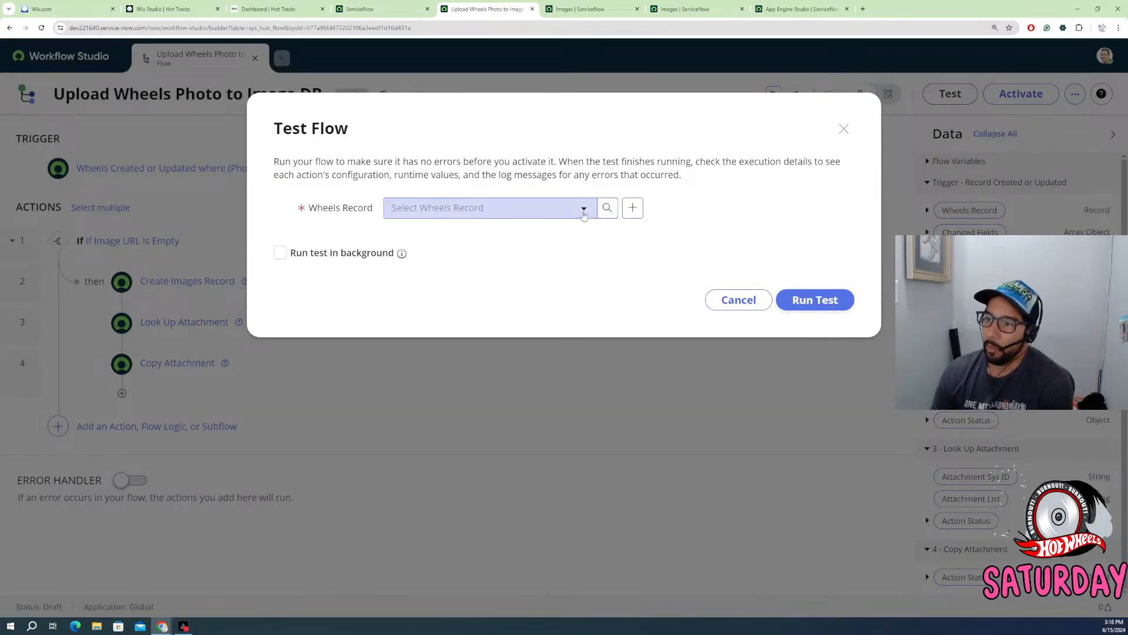
left_click(583, 211)
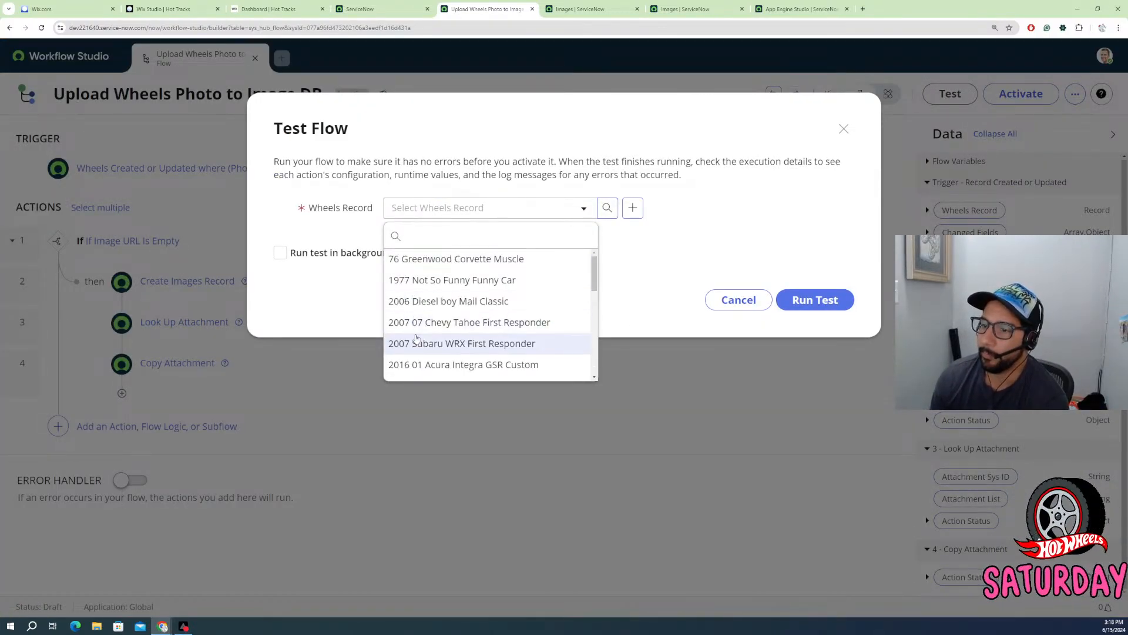
left_click(415, 340)
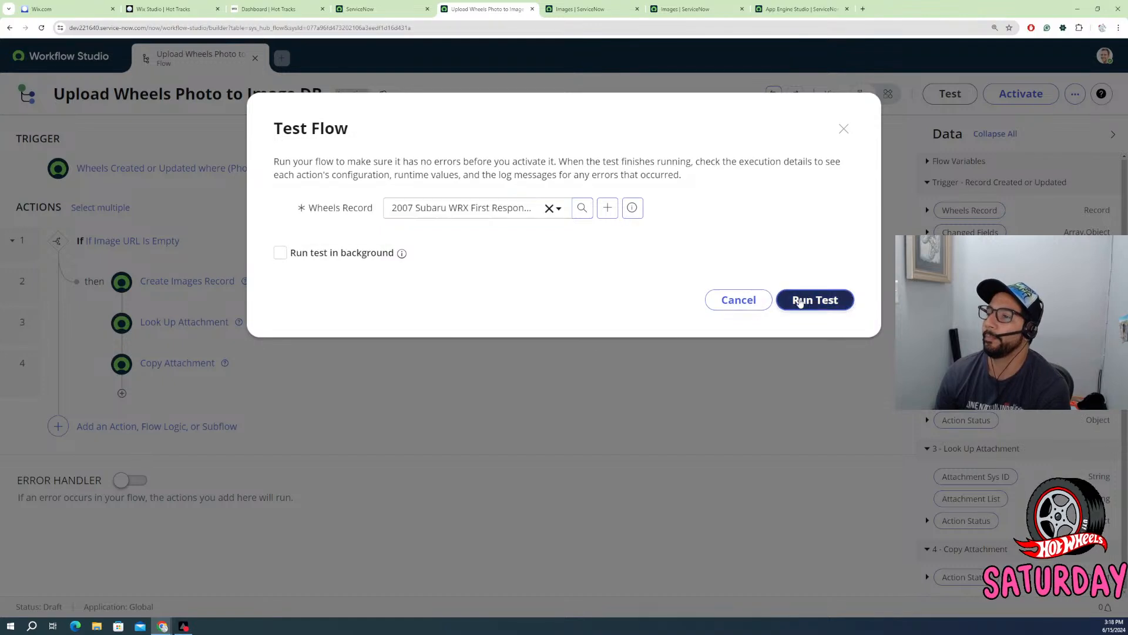
left_click(803, 302)
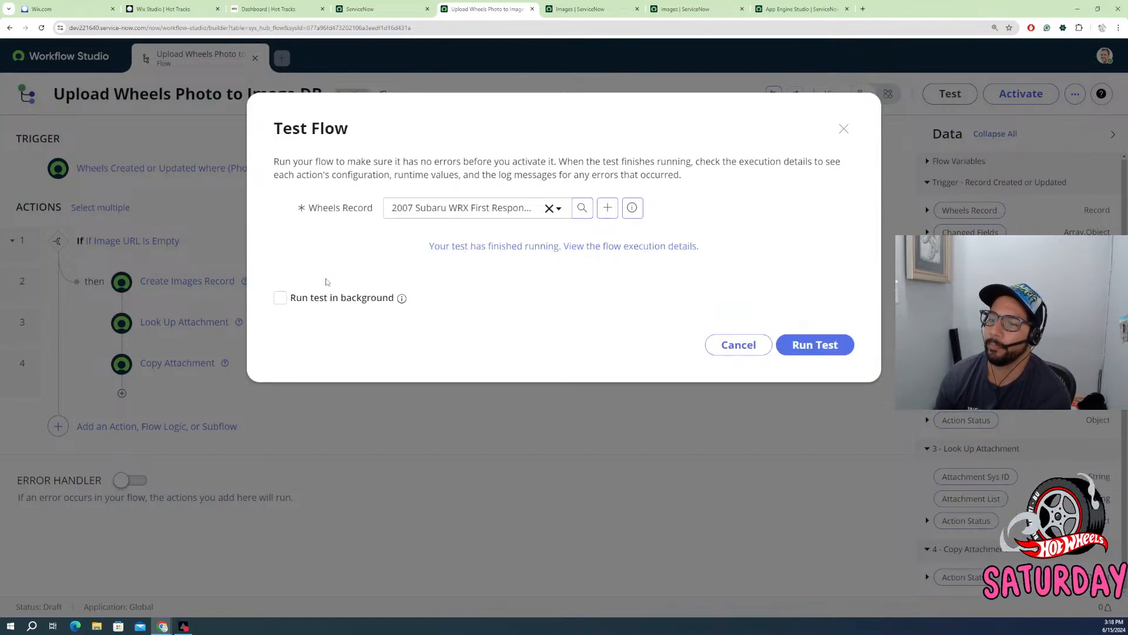
- Open the test's execution details and examine the runtime values of the Create Record and Look Up Attachment steps
left_click(614, 246)
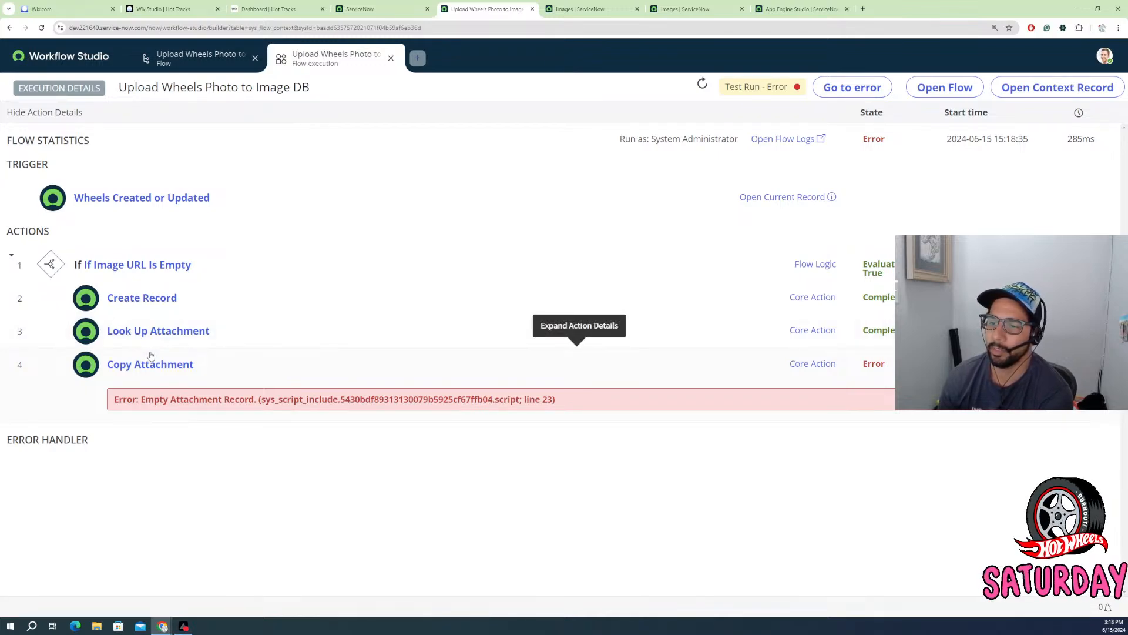
left_click(152, 298)
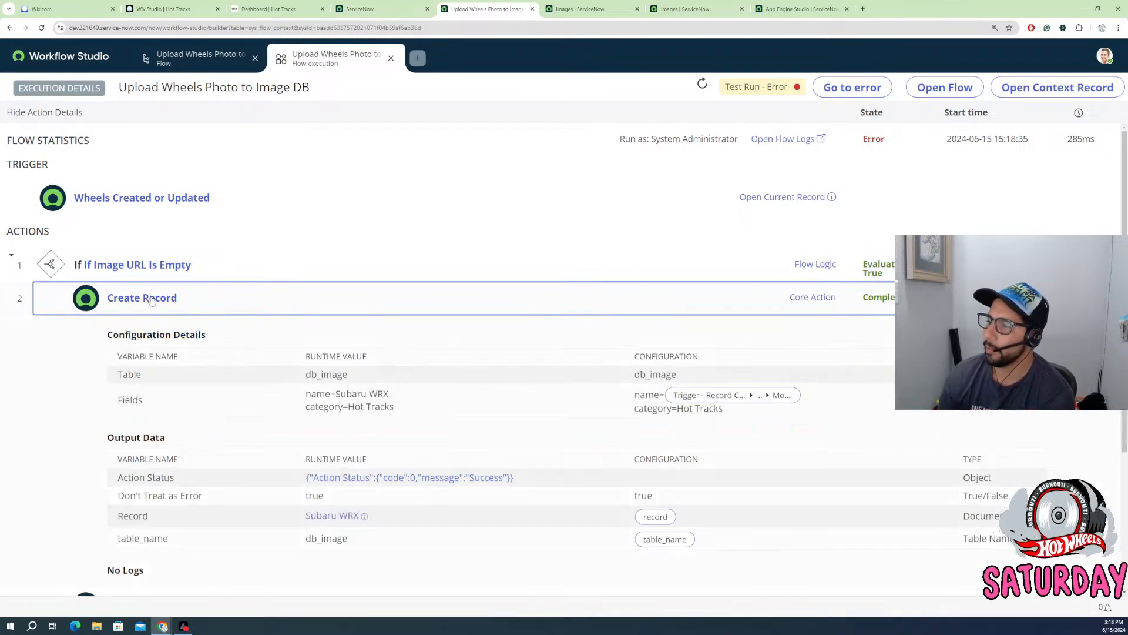
scroll(159, 309, "down", 2)
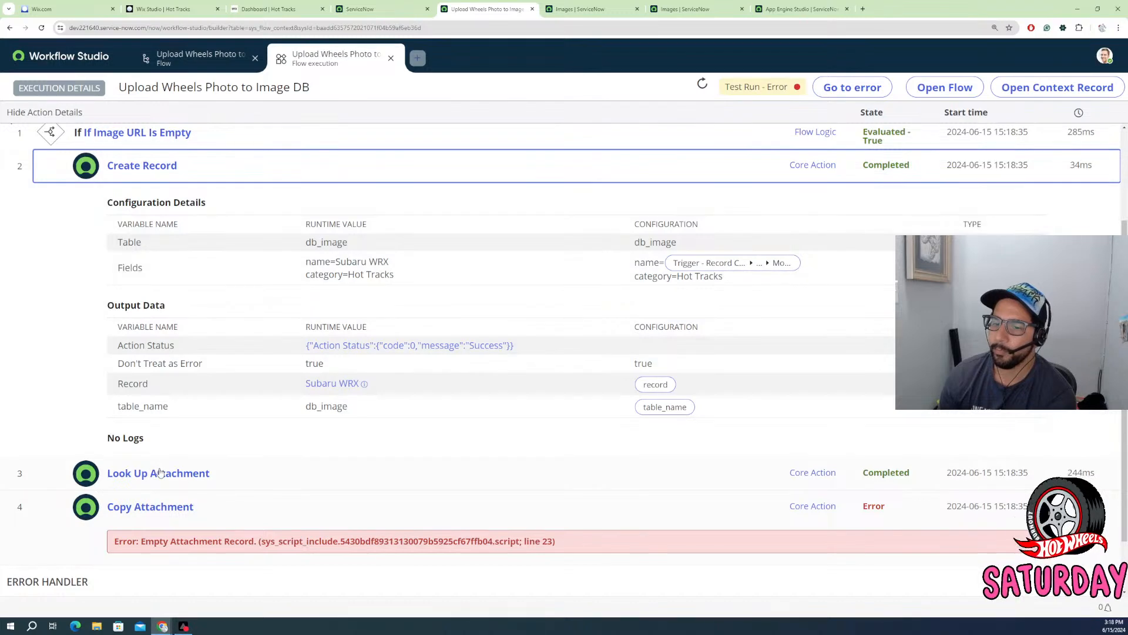
left_click(160, 473)
scroll(322, 448, "down", 3)
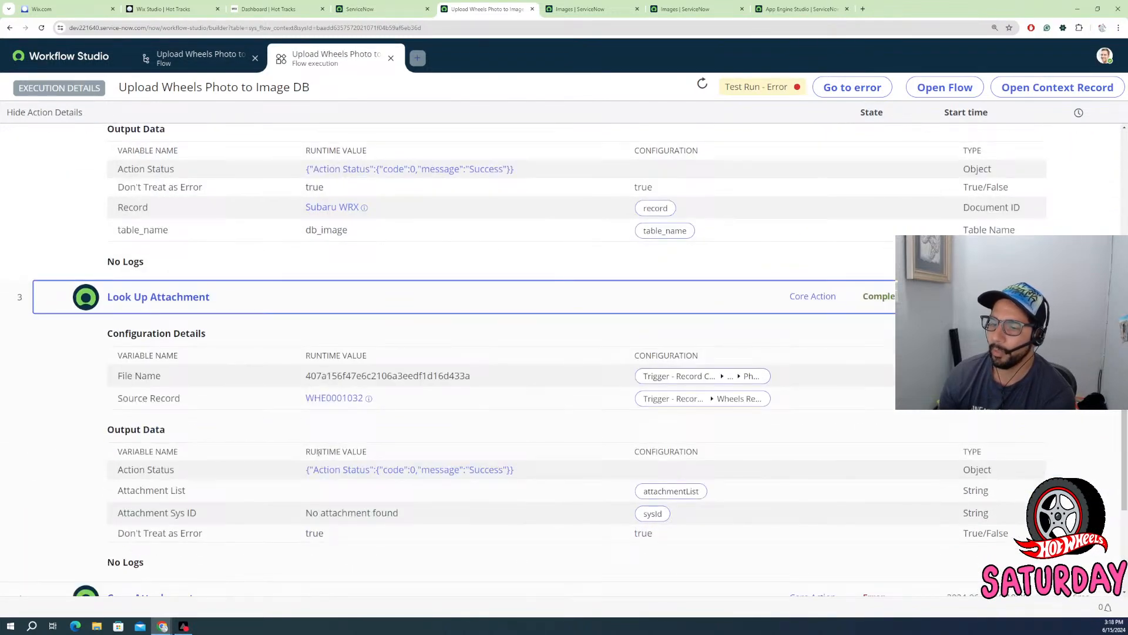
- Preview the lookup's source Wheels record and paste its photo's image address into the browser address field for comparison, then close the preview
left_click(330, 405)
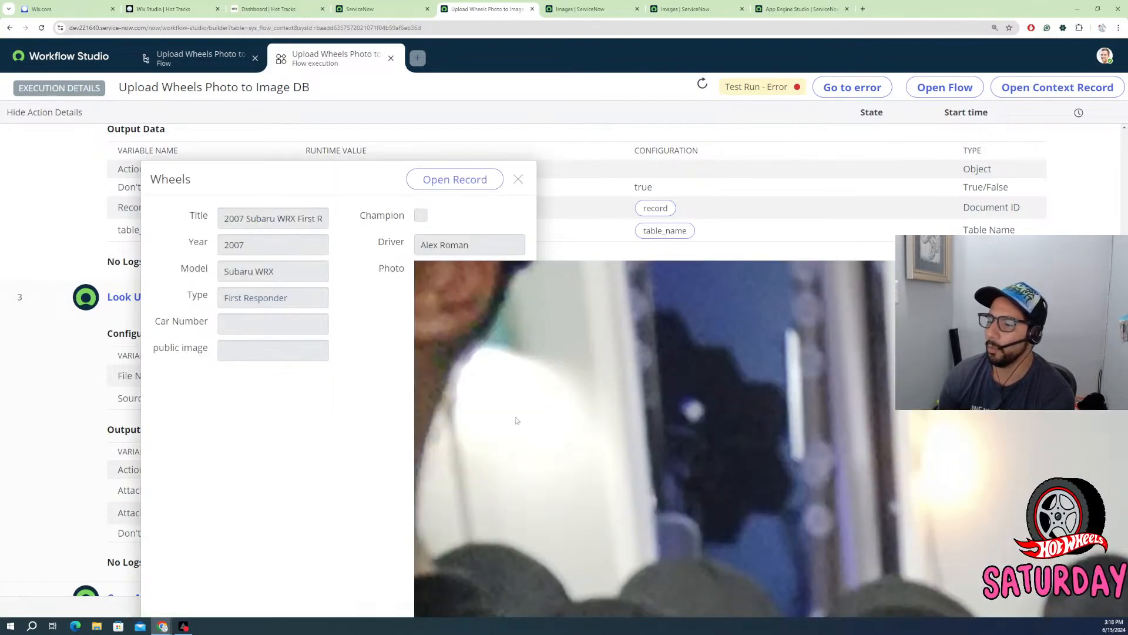
right_click(477, 370)
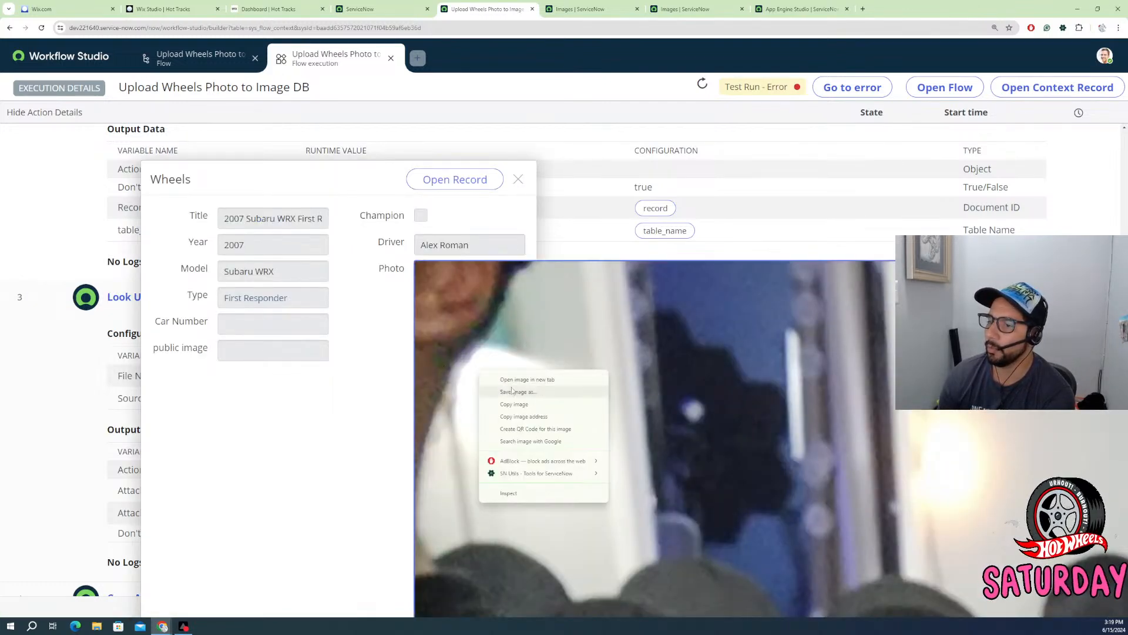
left_click(519, 404)
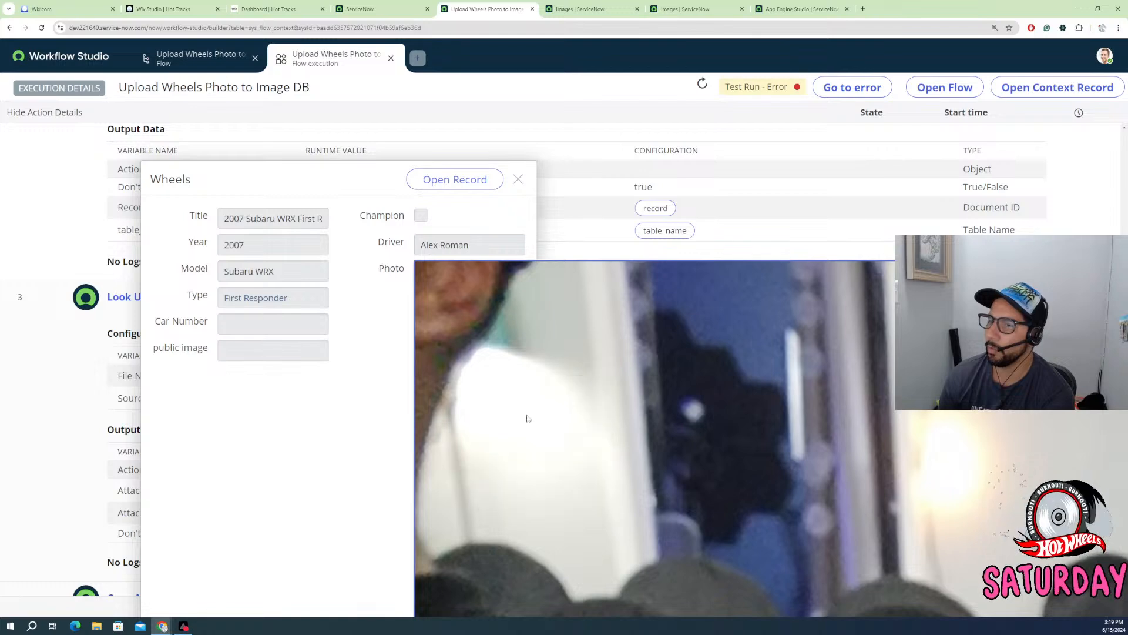
right_click(436, 28)
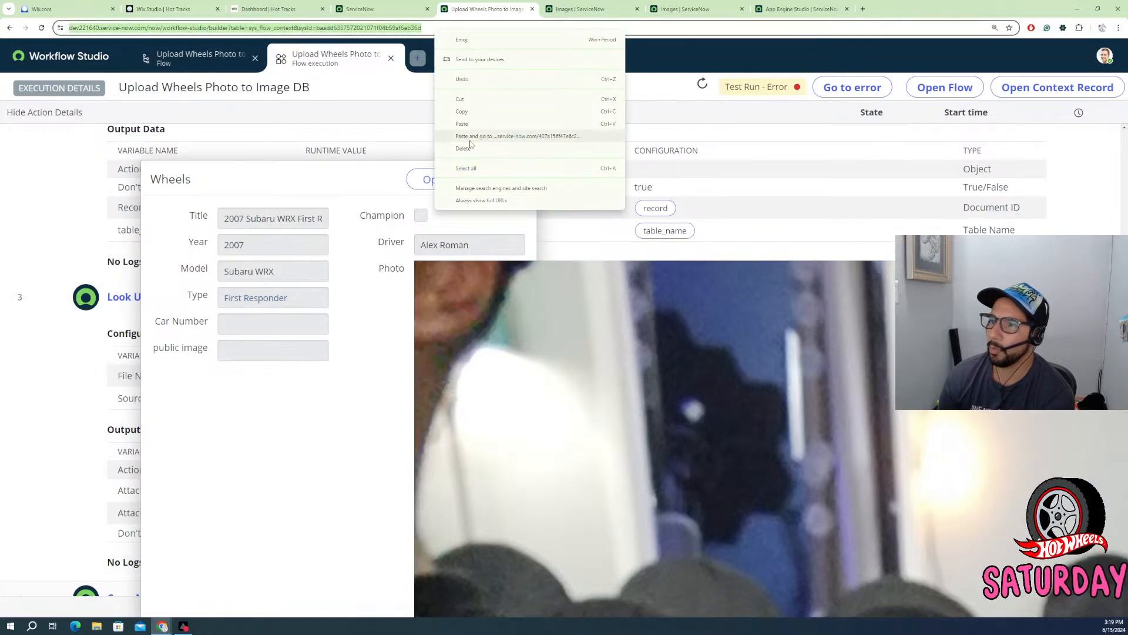
left_click(465, 124)
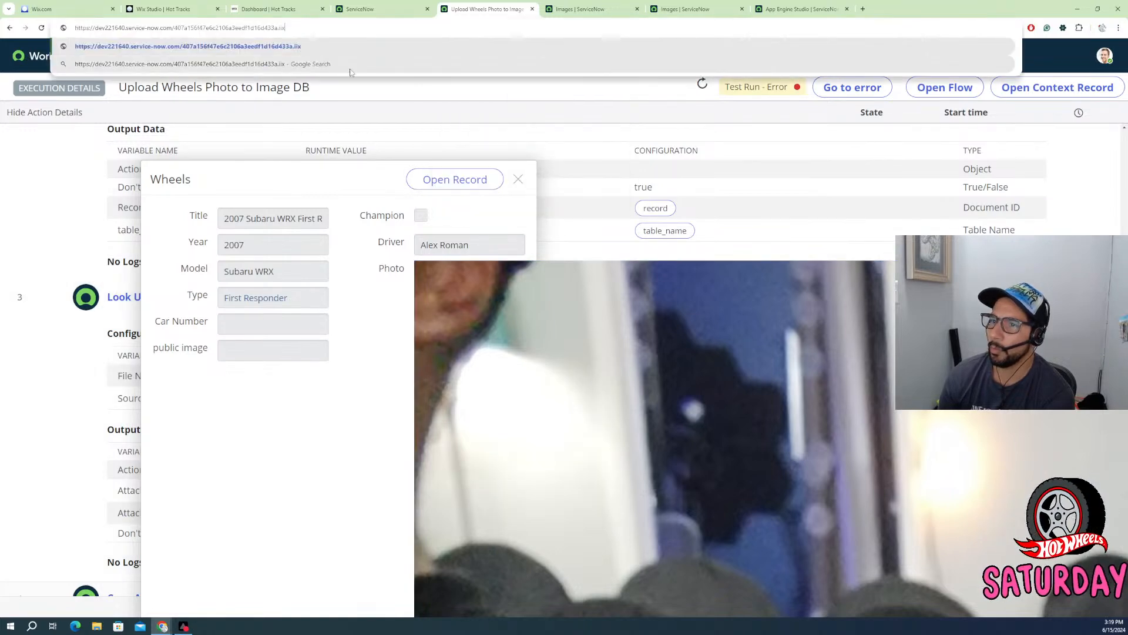
left_click(36, 341)
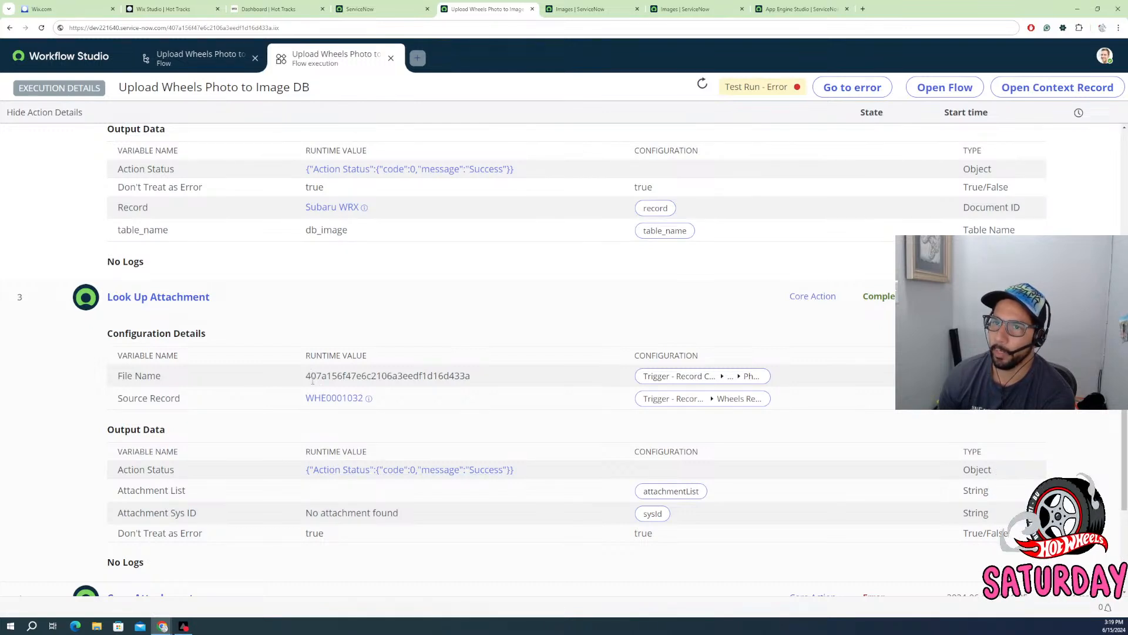
- Examine the File Name runtime value of Look Up Attachment and the output data of that step
left_click_drag(477, 377, 289, 388)
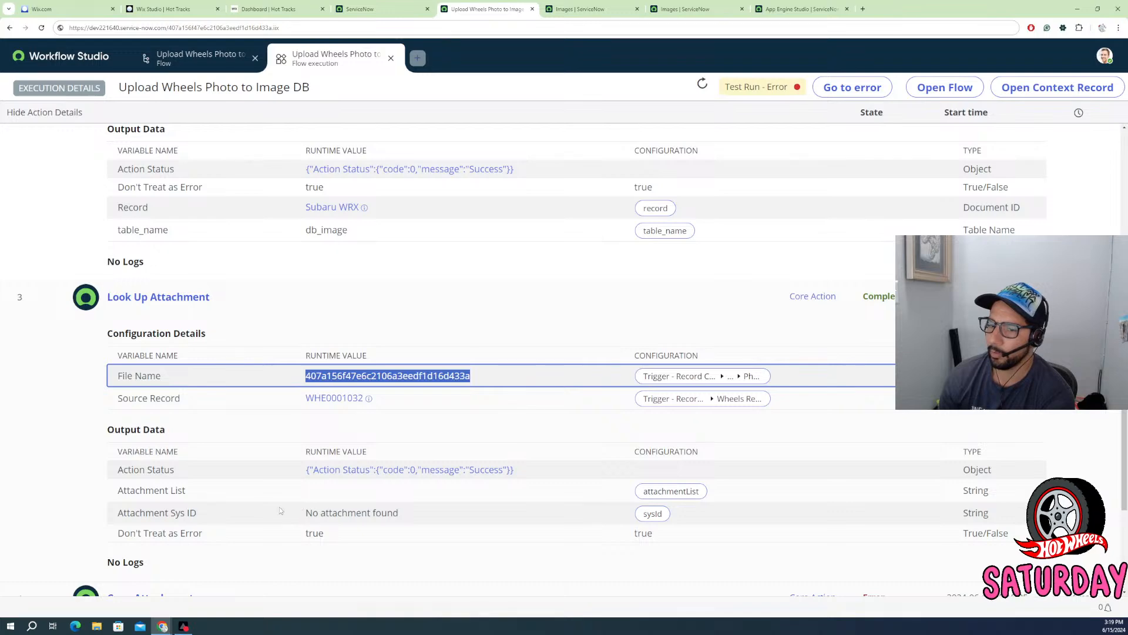
scroll(275, 524, "down", 2)
scroll(311, 509, "up", 1)
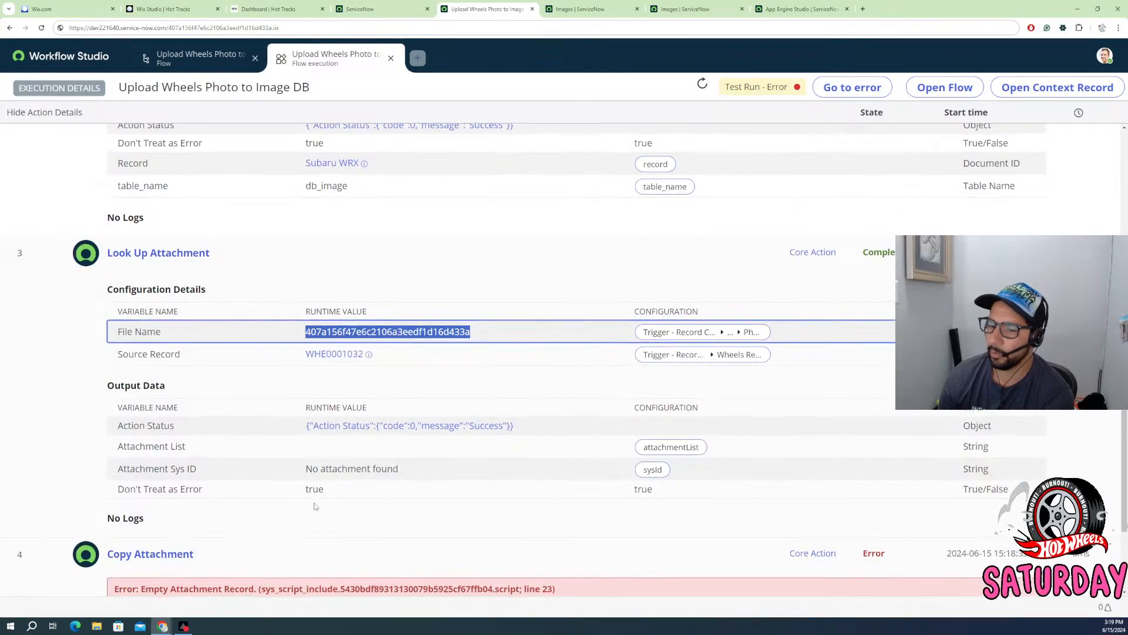
- Examine the Copy Attachment step's error, configuration and output data, then the Attachment Sys ID output of Look Up Attachment
scroll(313, 509, "down", 1)
scroll(313, 509, "down", 1)
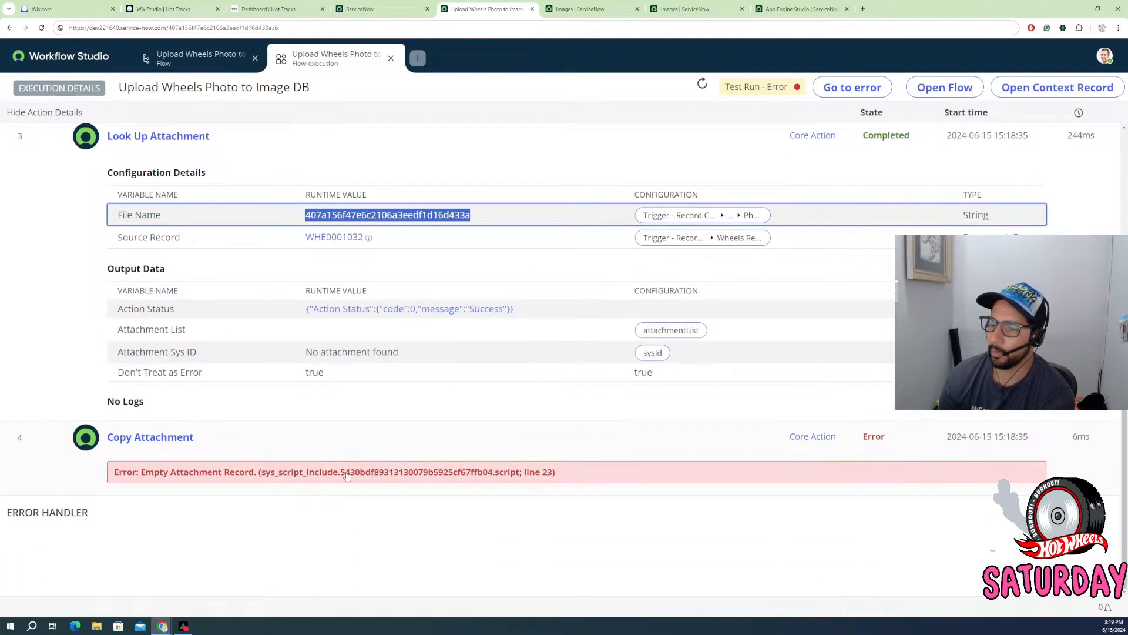
left_click(164, 449)
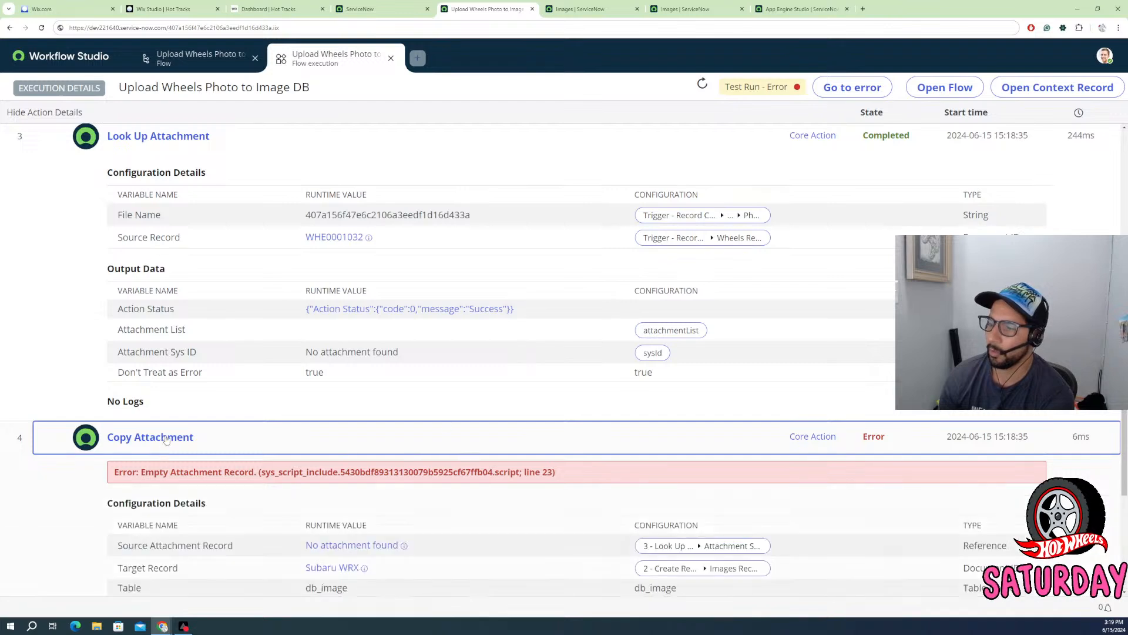
scroll(361, 479, "down", 2)
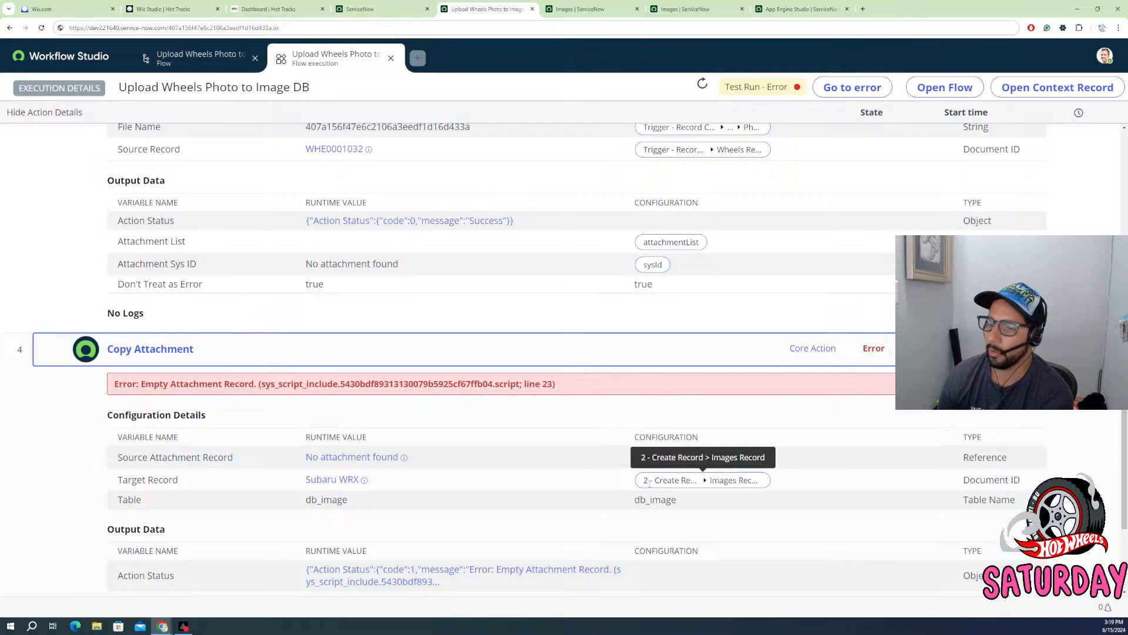
scroll(335, 517, "down", 2)
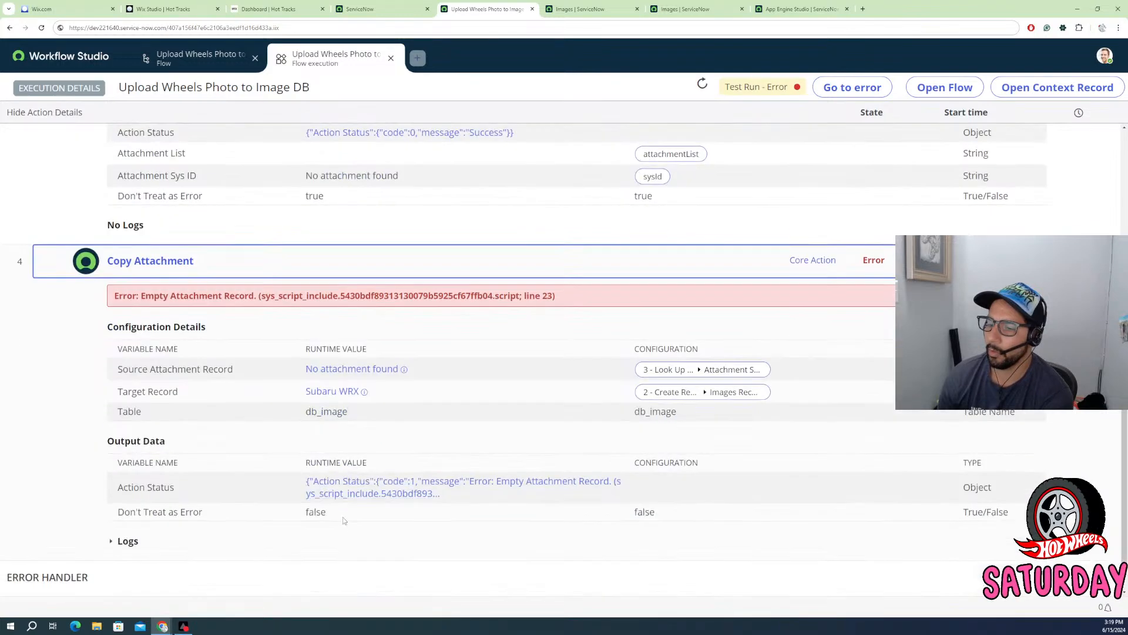
scroll(377, 515, "up", 2)
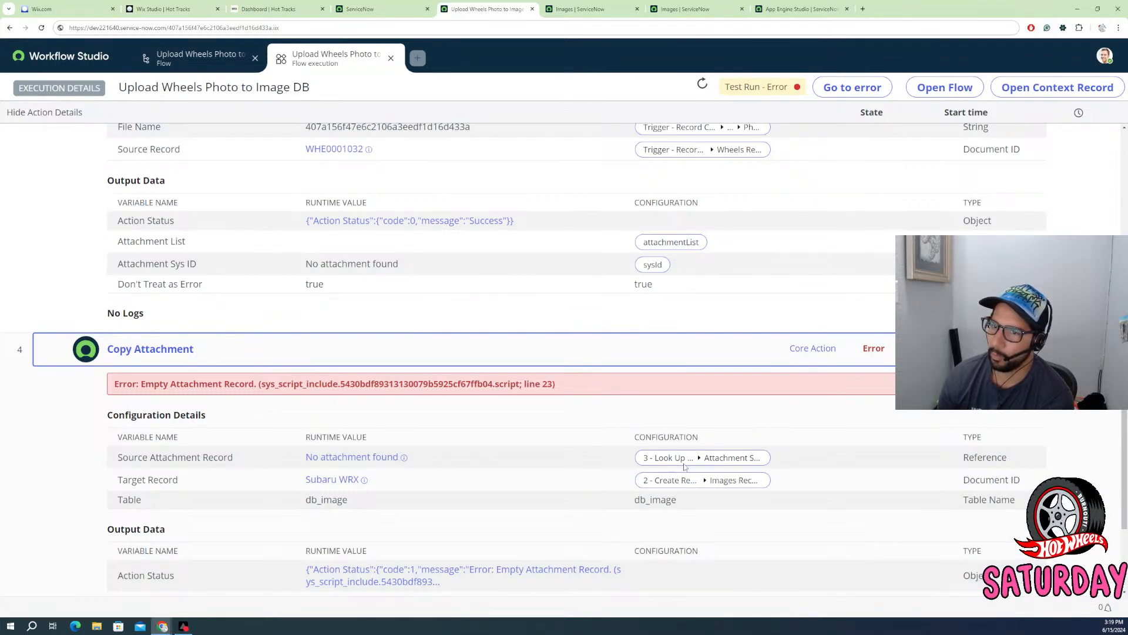
scroll(473, 377, "up", 3)
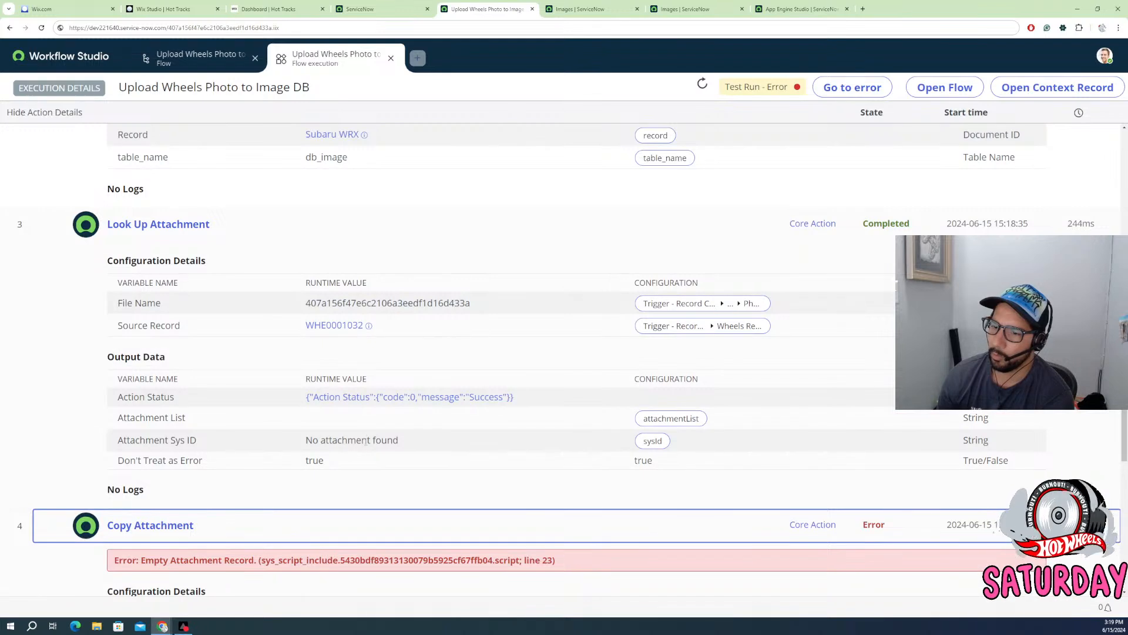
left_click_drag(400, 440, 305, 443)
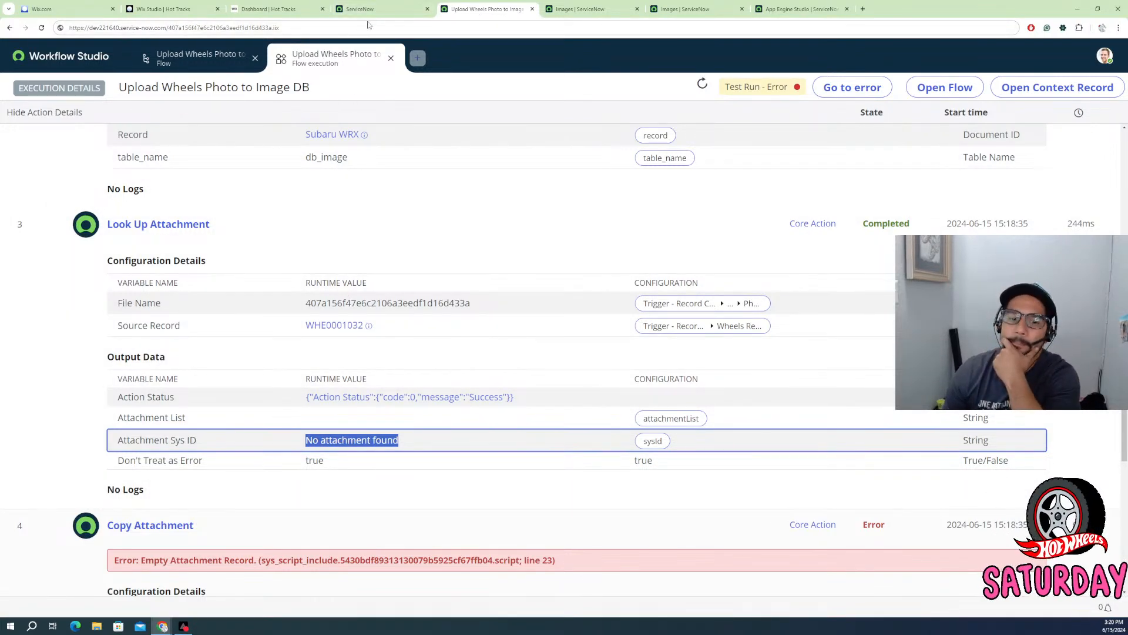
- Open the list of the attachments table with sys_attachment.list in the ServiceNow navigator
left_click(579, 9)
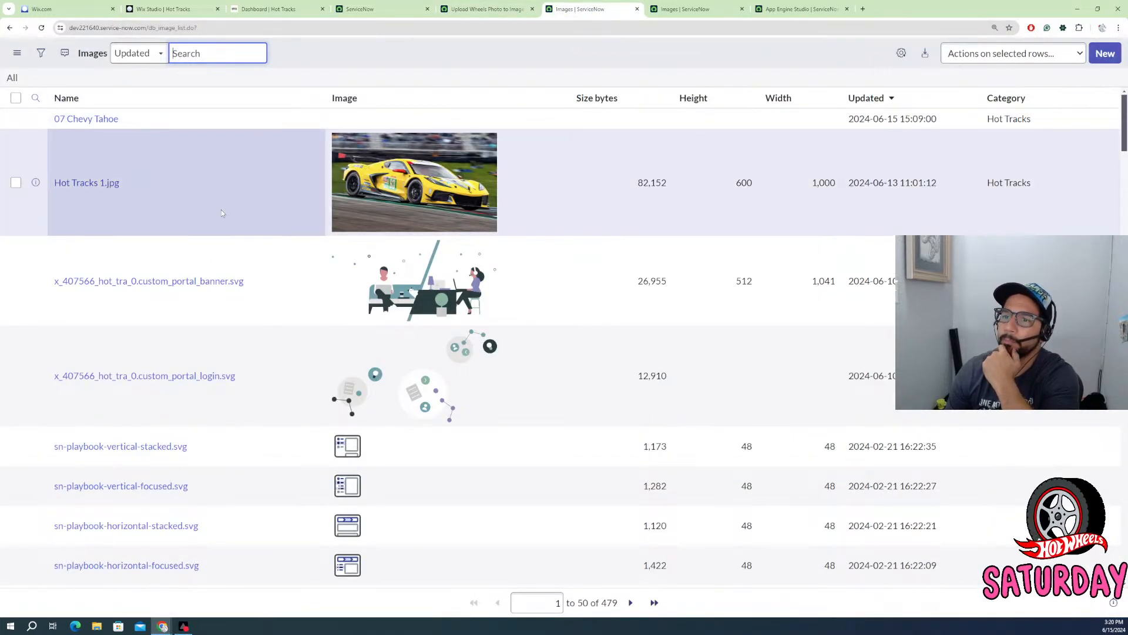
left_click(356, 10)
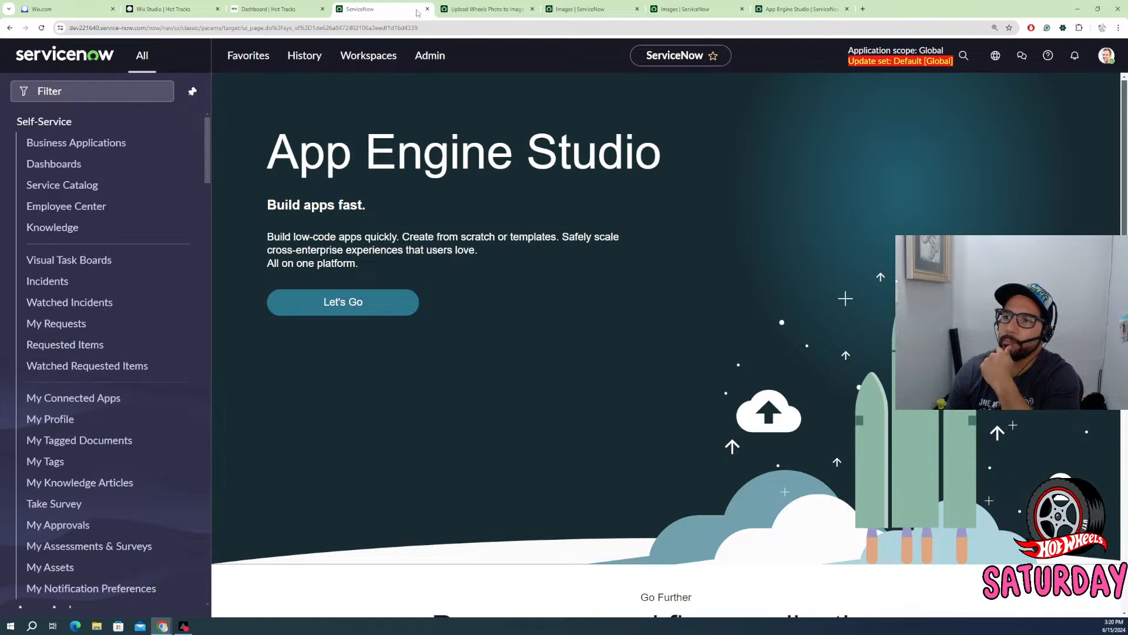
left_click(115, 94)
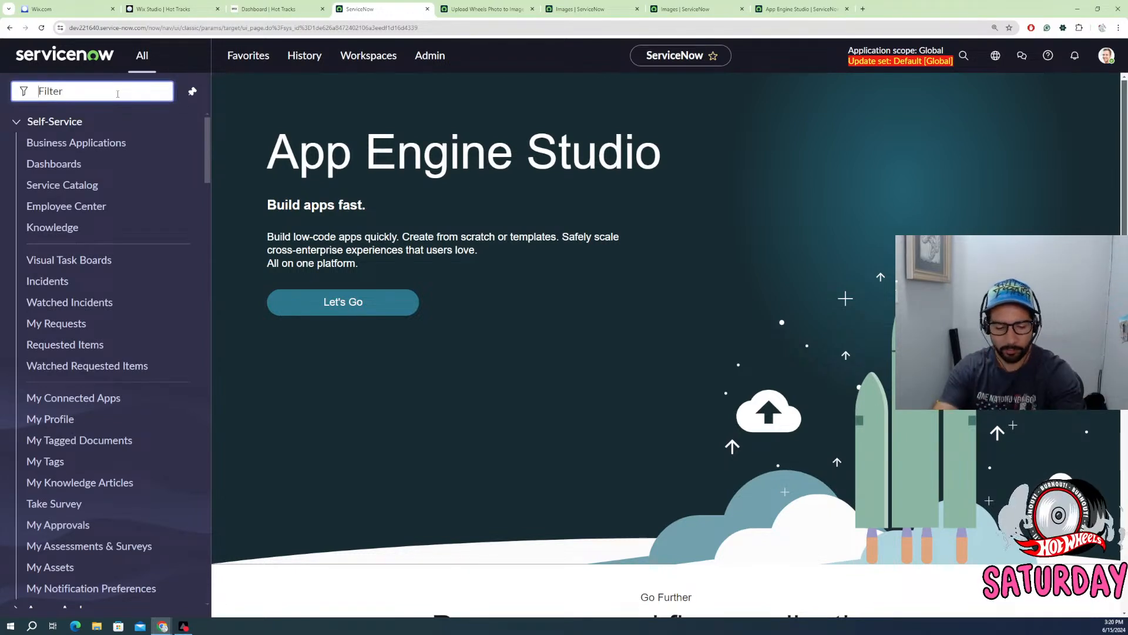
type("sys_a")
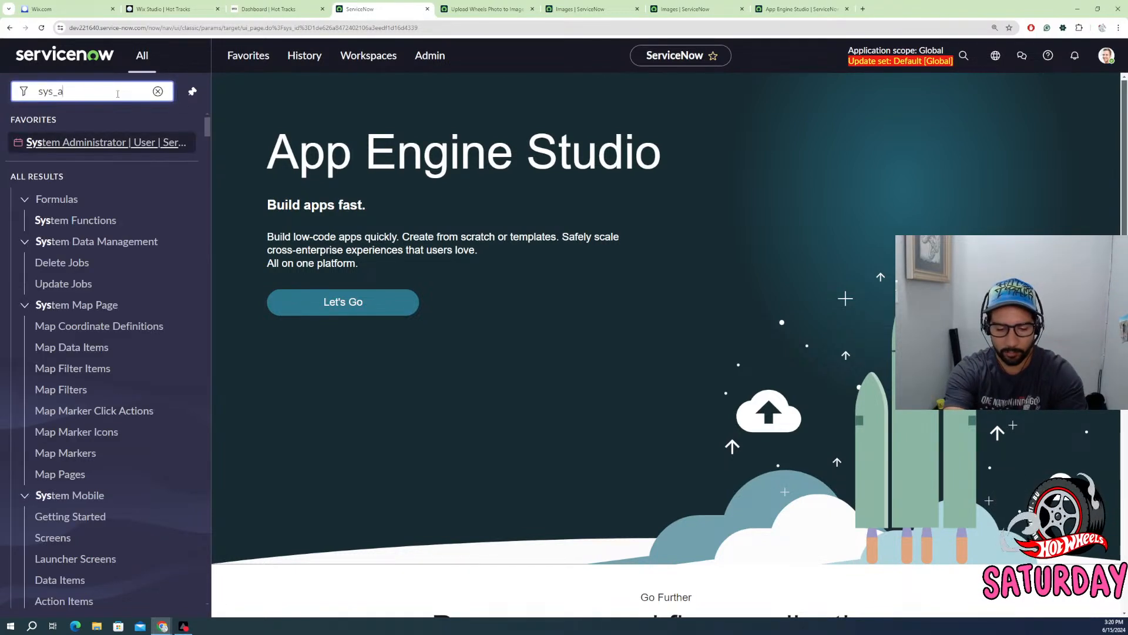
type("ttachment.l")
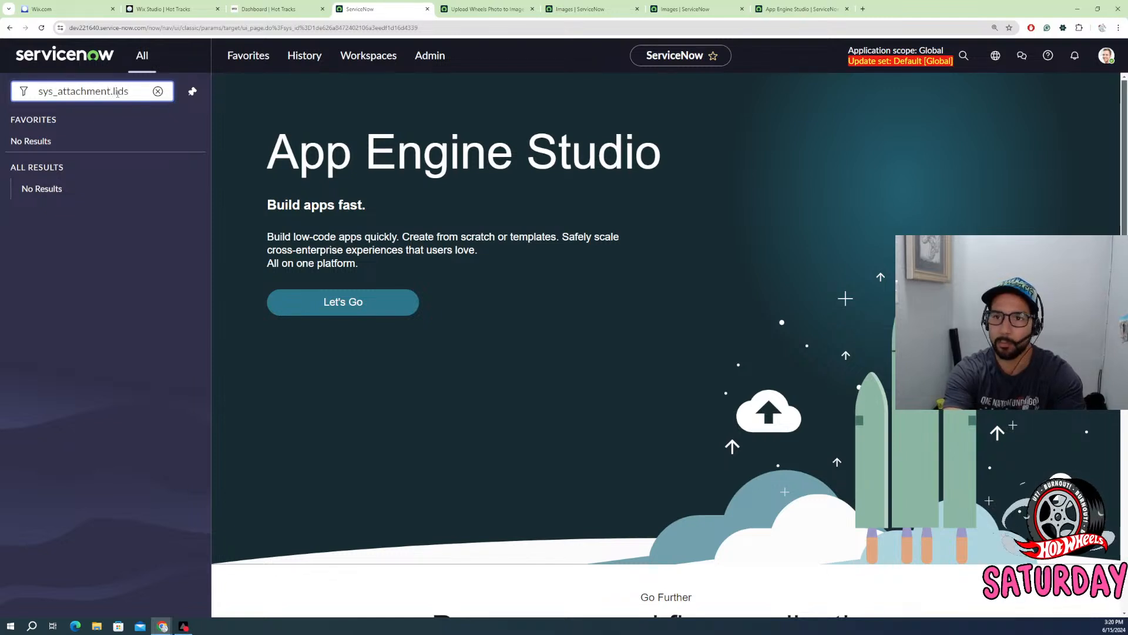
type("is")
type("t")
key("Return")
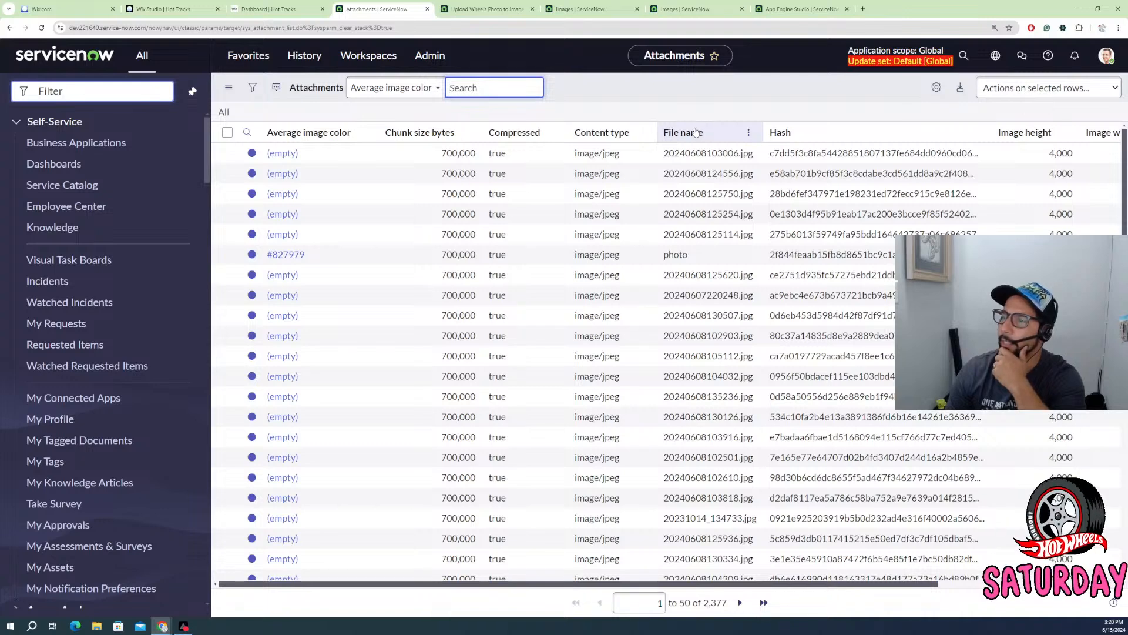
- Compare the File Name runtime value of Look Up Attachment with the file name of the first record in the Attachments list
left_click(486, 9)
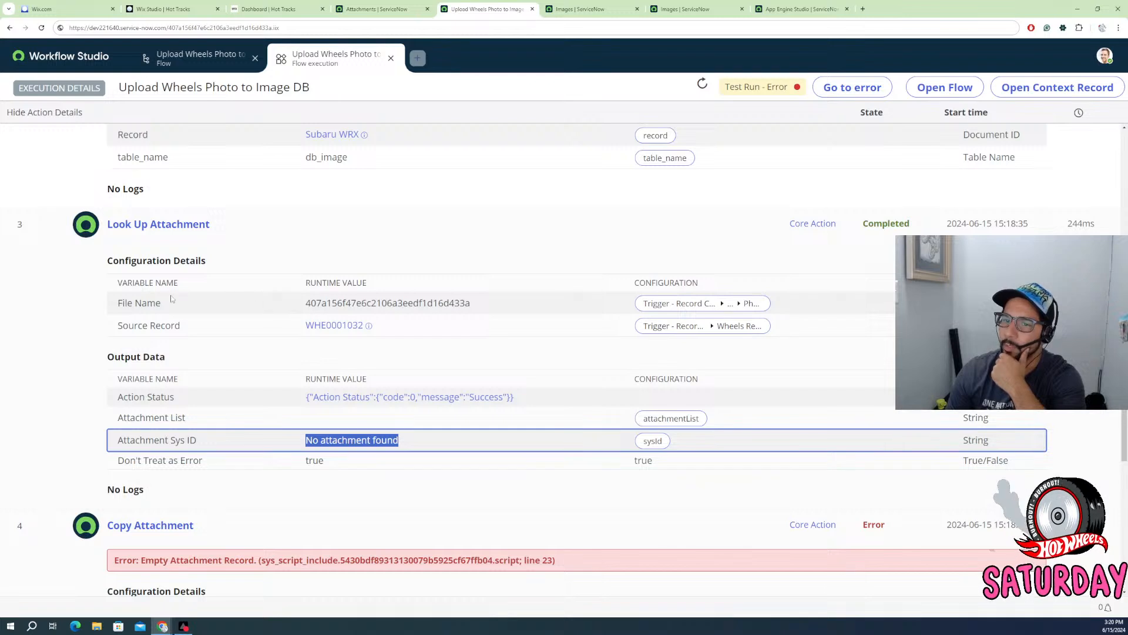
left_click(491, 308)
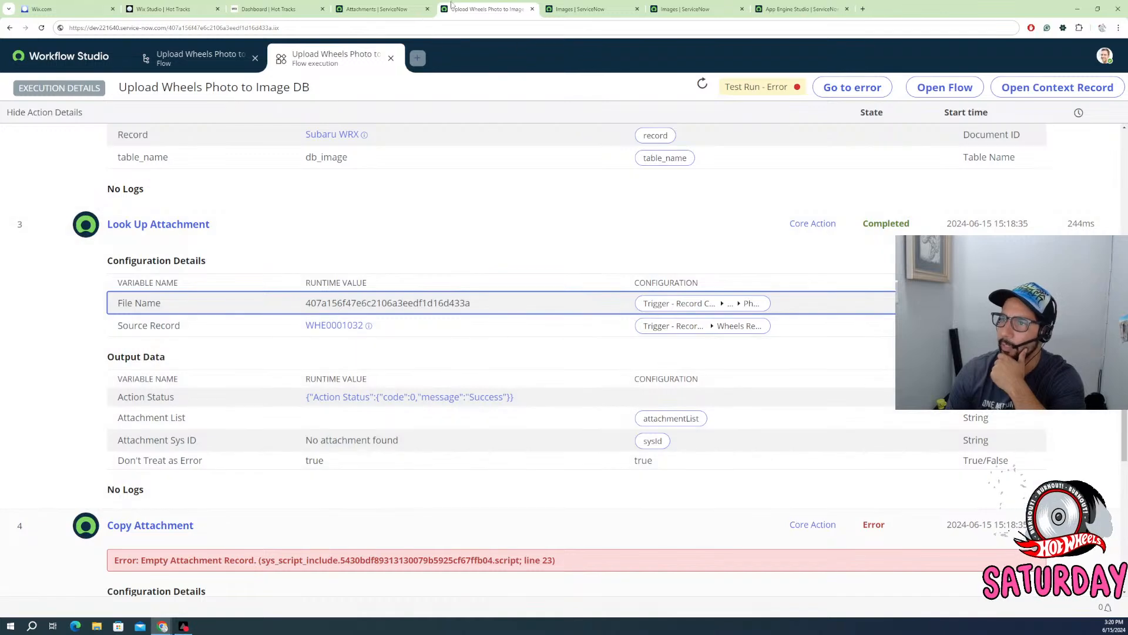
left_click(389, 9)
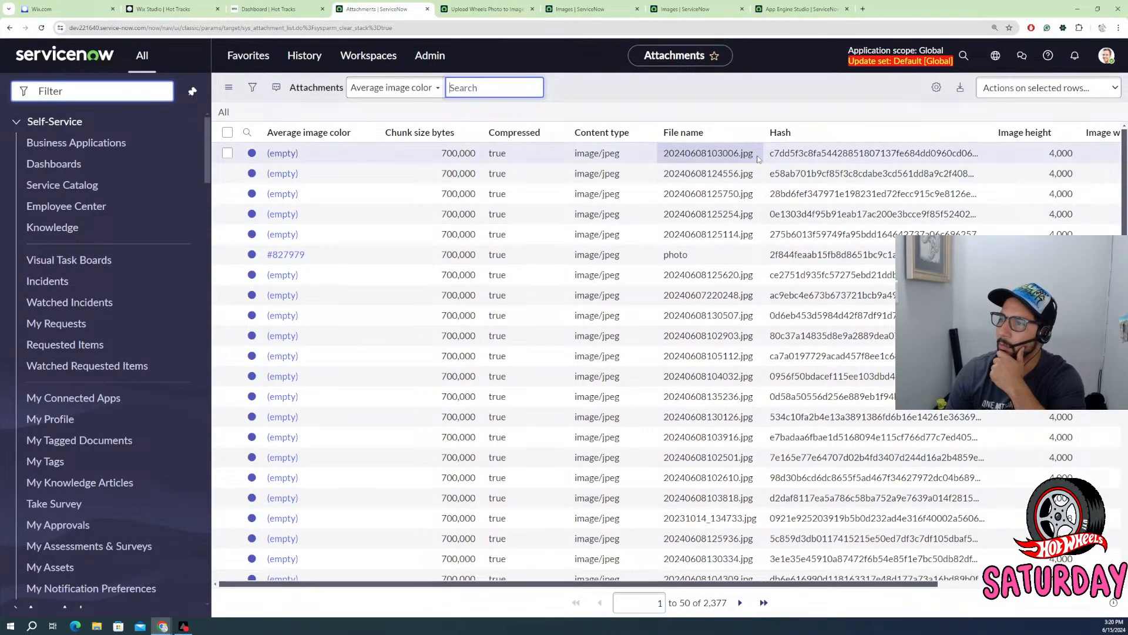
left_click_drag(758, 159, 661, 160)
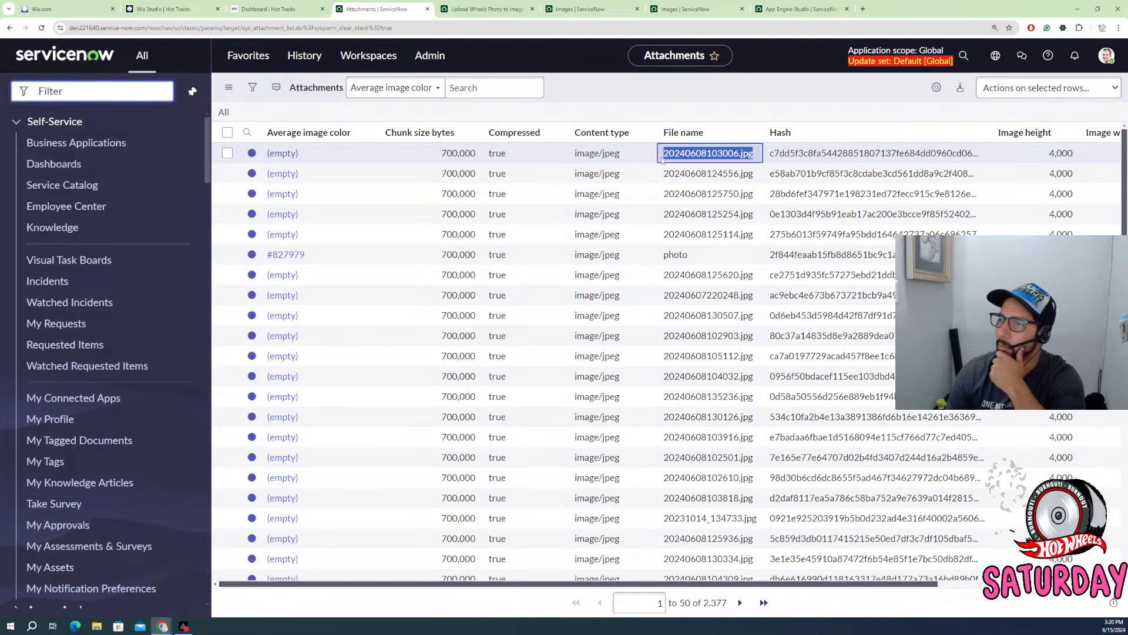
- Download the first attachment, 20240608103006.jpg, view the image and close the viewer
left_click(282, 154)
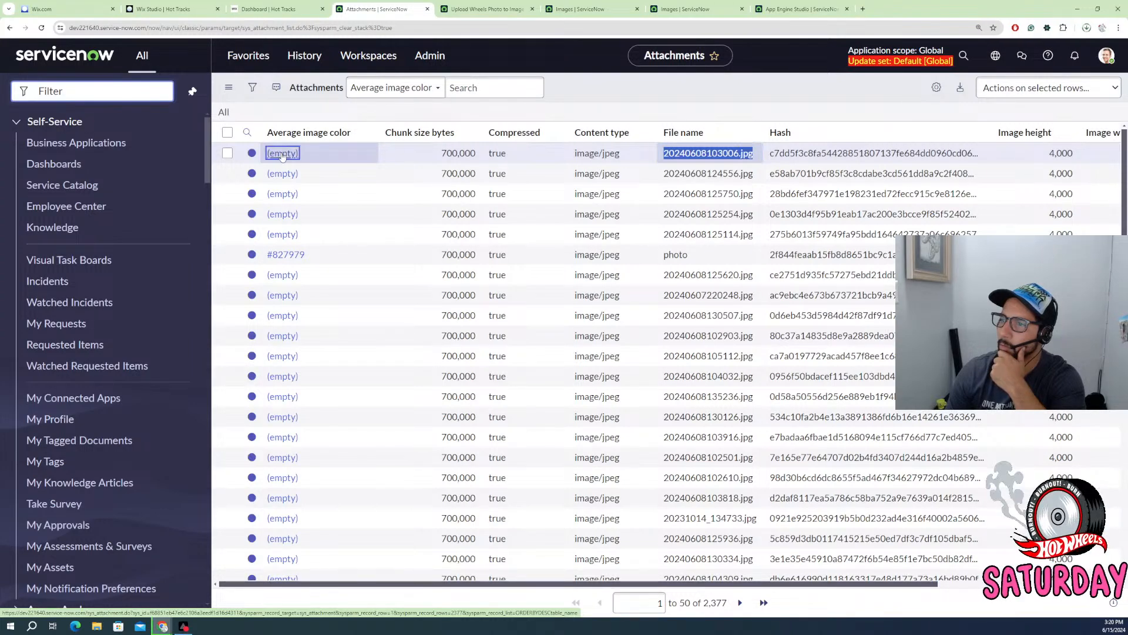
left_click(1087, 28)
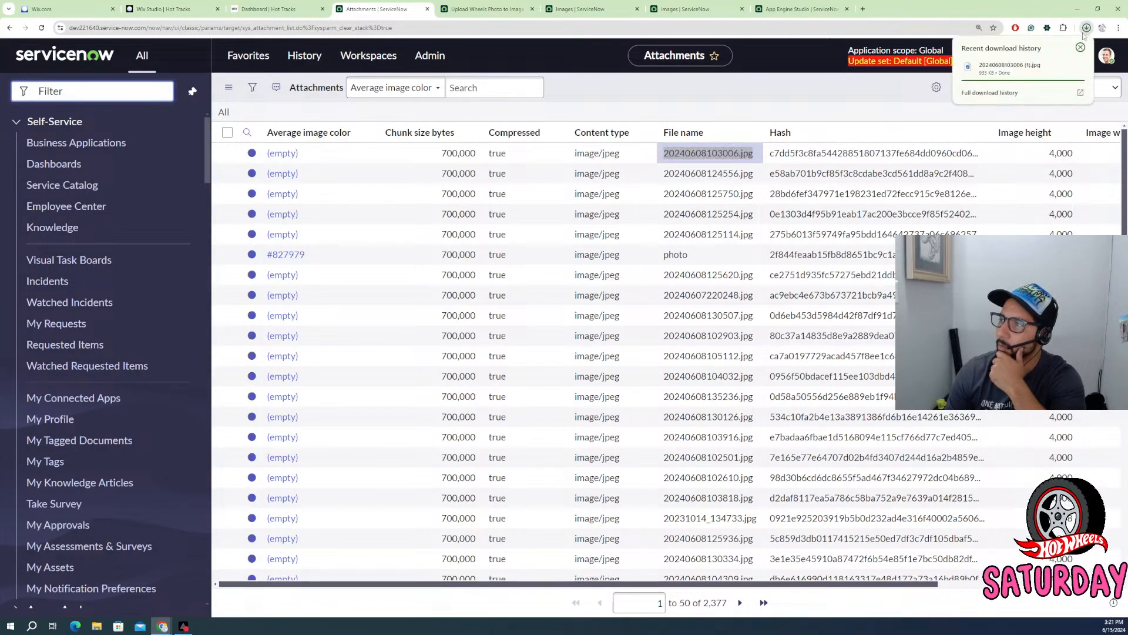
left_click(1009, 66)
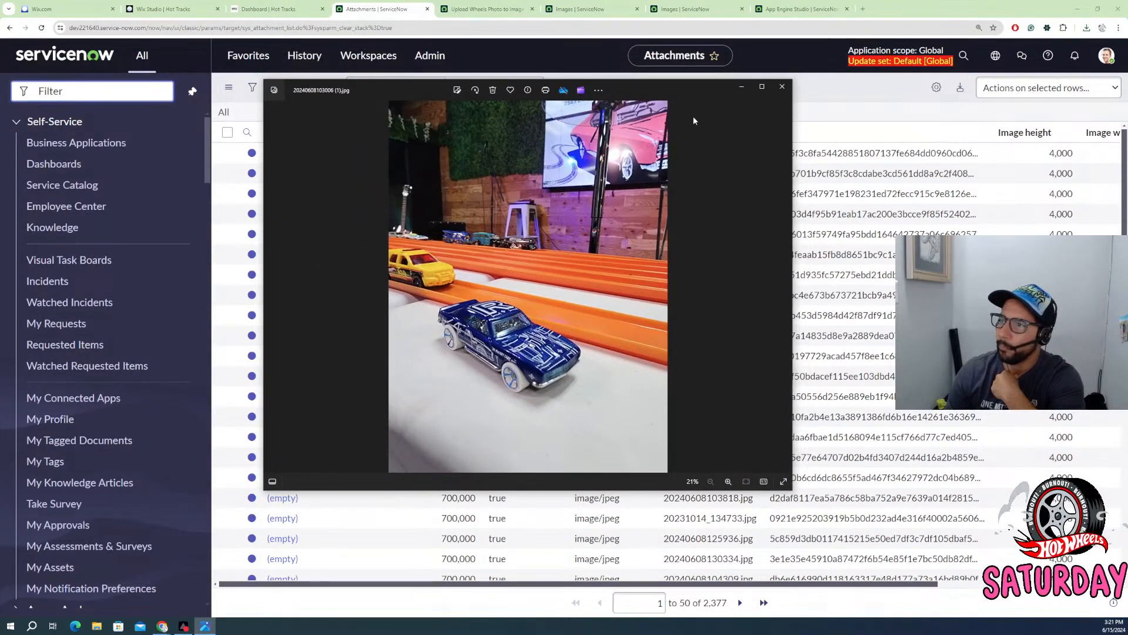
left_click(782, 87)
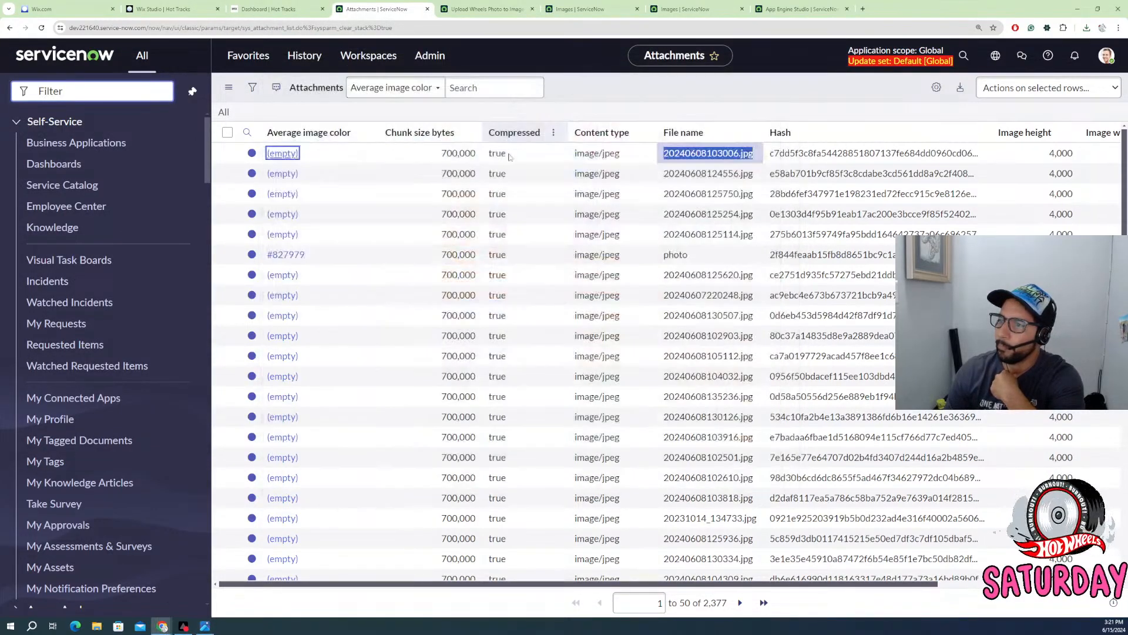
- Paste the sys_id of attachment 20240608103006.jpg into the browser address field and compare it with the File Name runtime value of Look Up Attachment
right_click(396, 151)
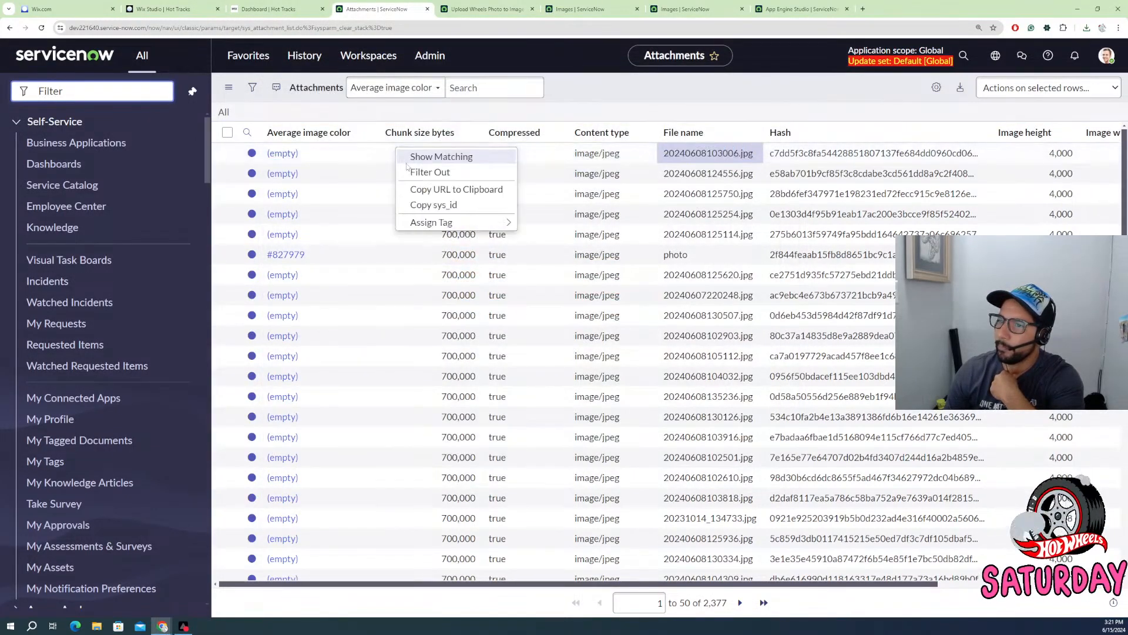
left_click(435, 205)
left_click(491, 25)
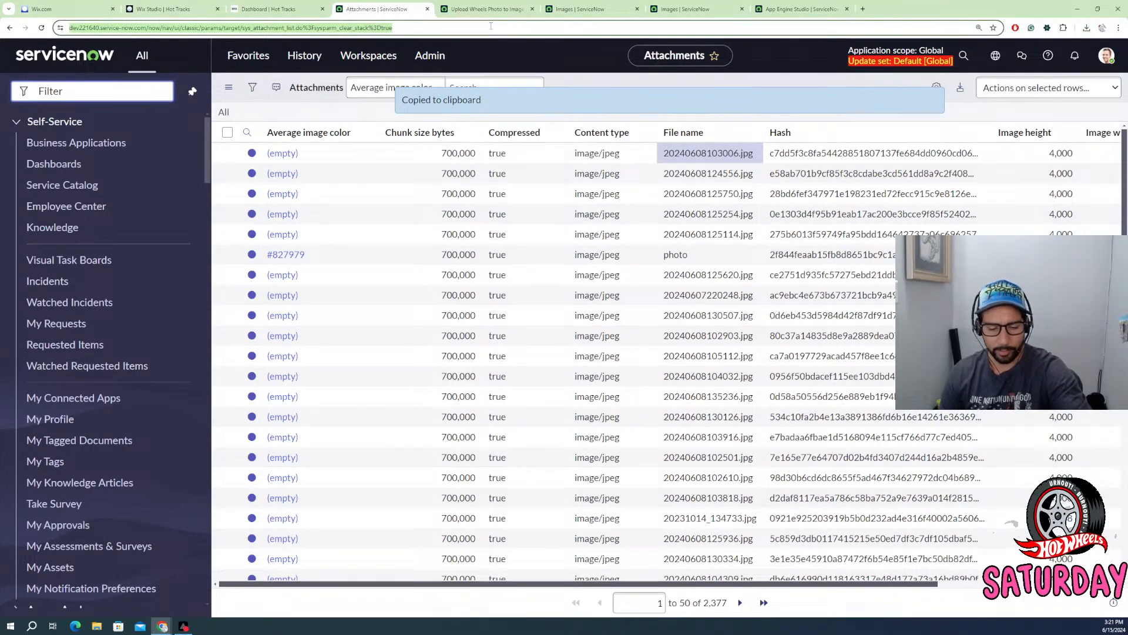
key("ctrl+v")
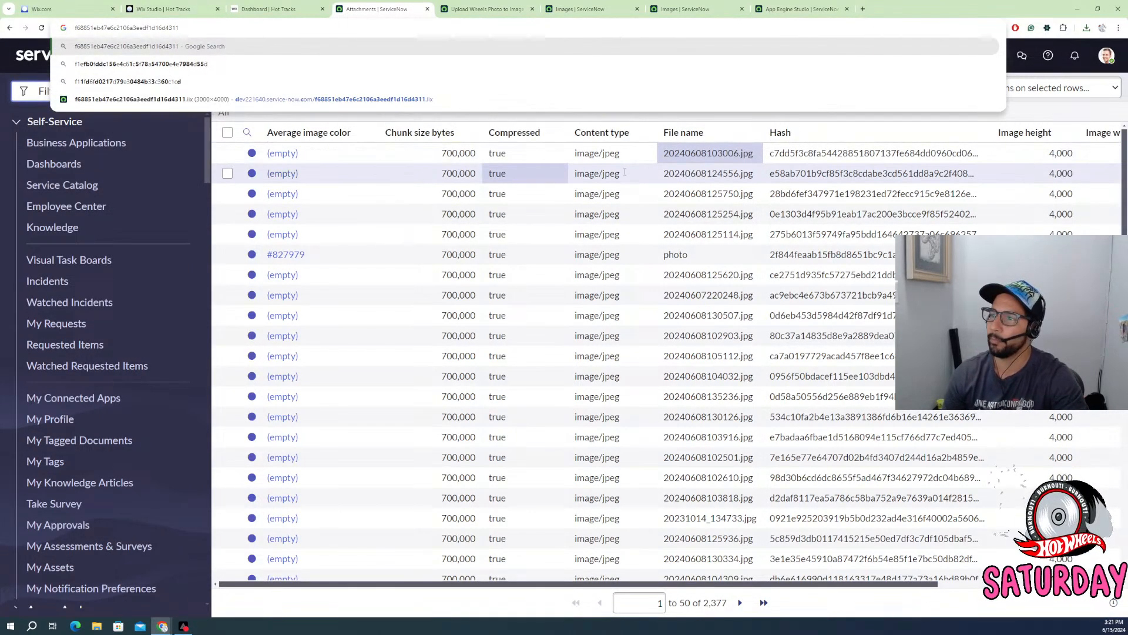
left_click(706, 150)
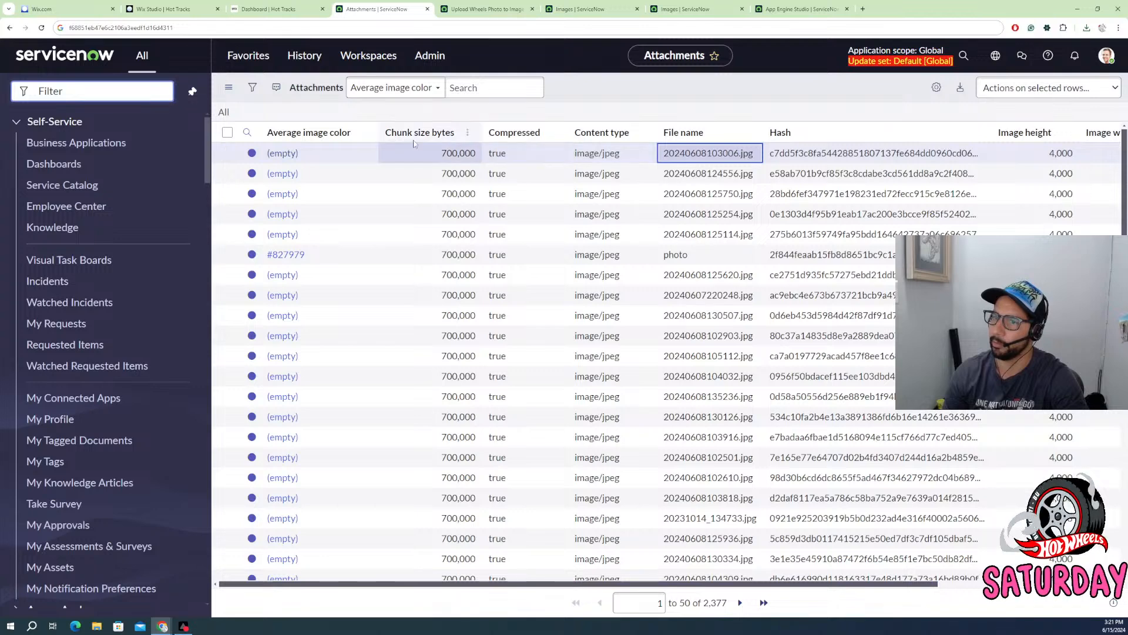
right_click(731, 154)
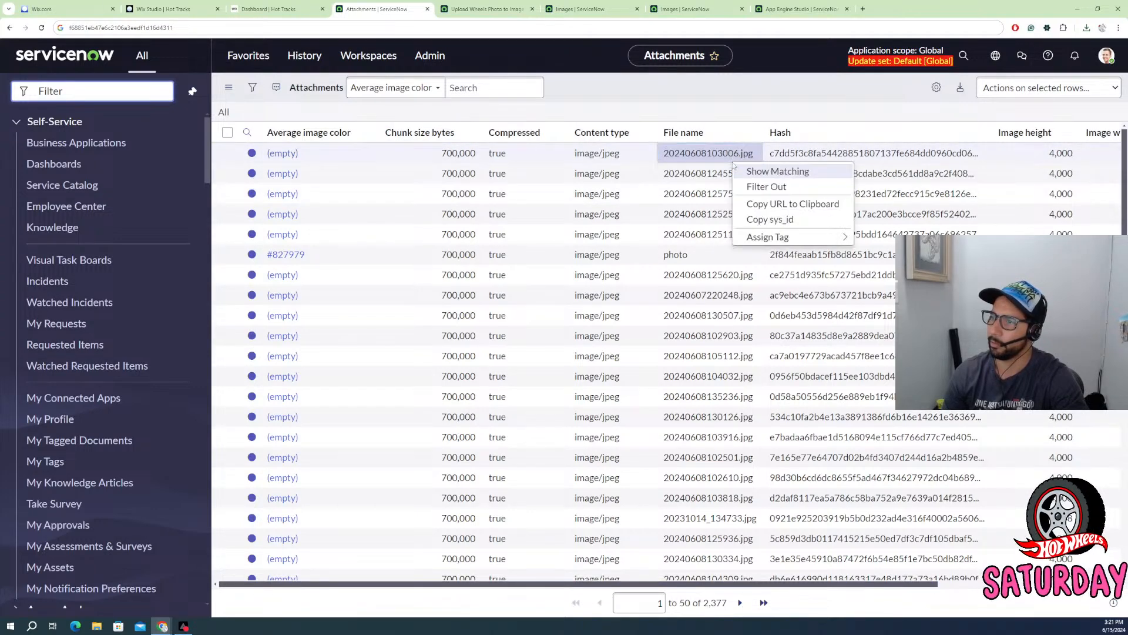
left_click(732, 154)
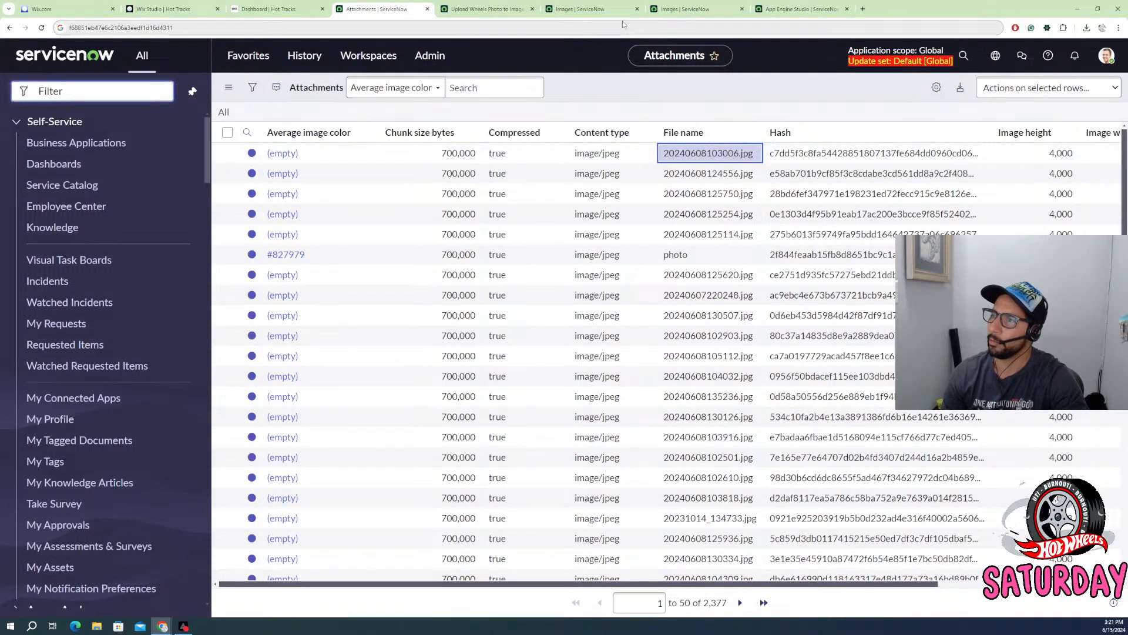
left_click(453, 6)
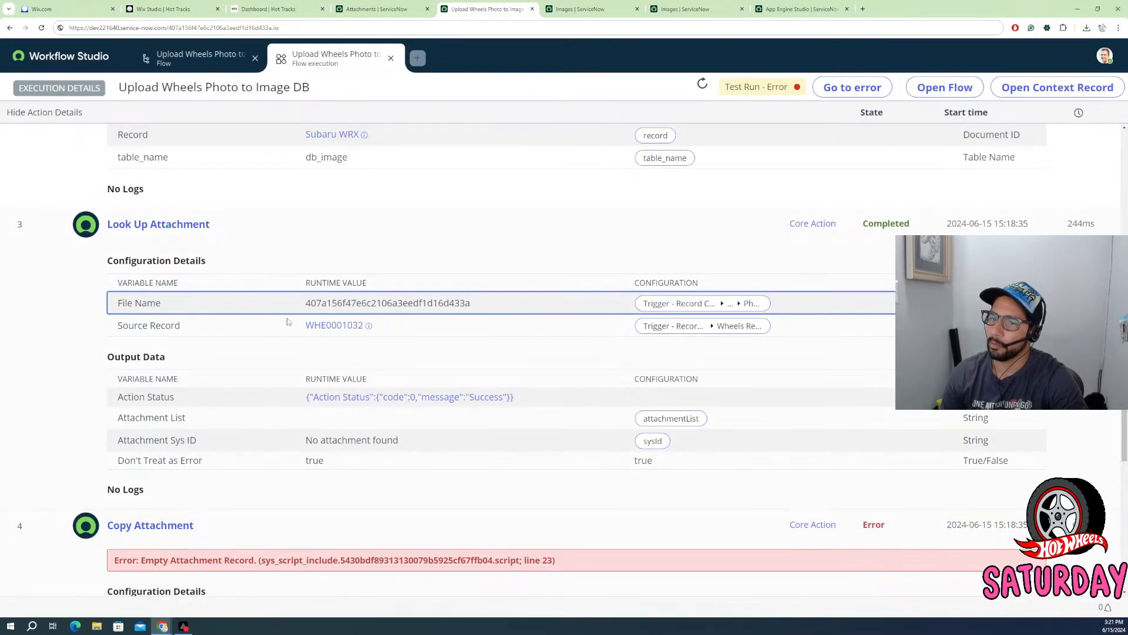
left_click_drag(477, 304, 297, 311)
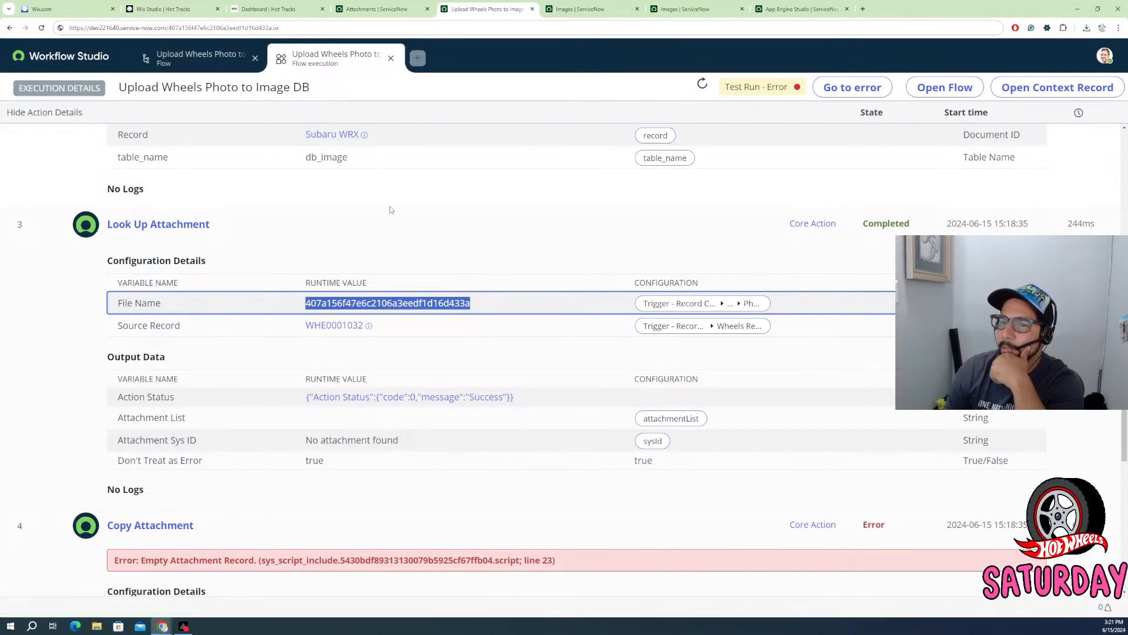
- Close the execution details and test dialog, edit the flow to clear Look Up Attachment's File Name, apply the change and reopen the action
left_click(393, 59)
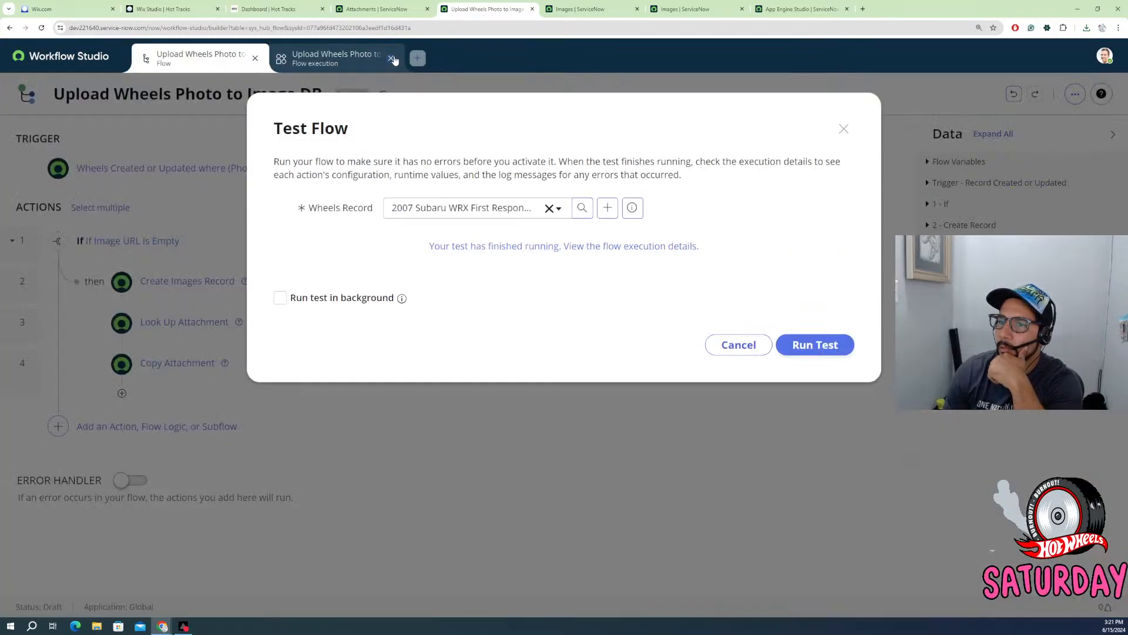
left_click(739, 345)
left_click(195, 306)
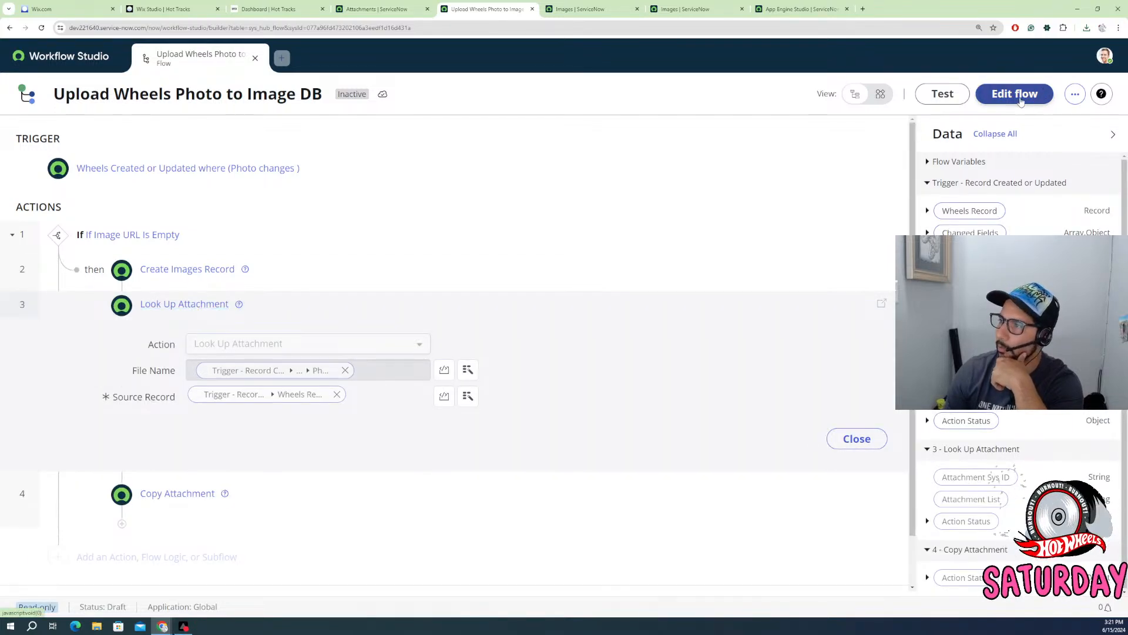
left_click(993, 96)
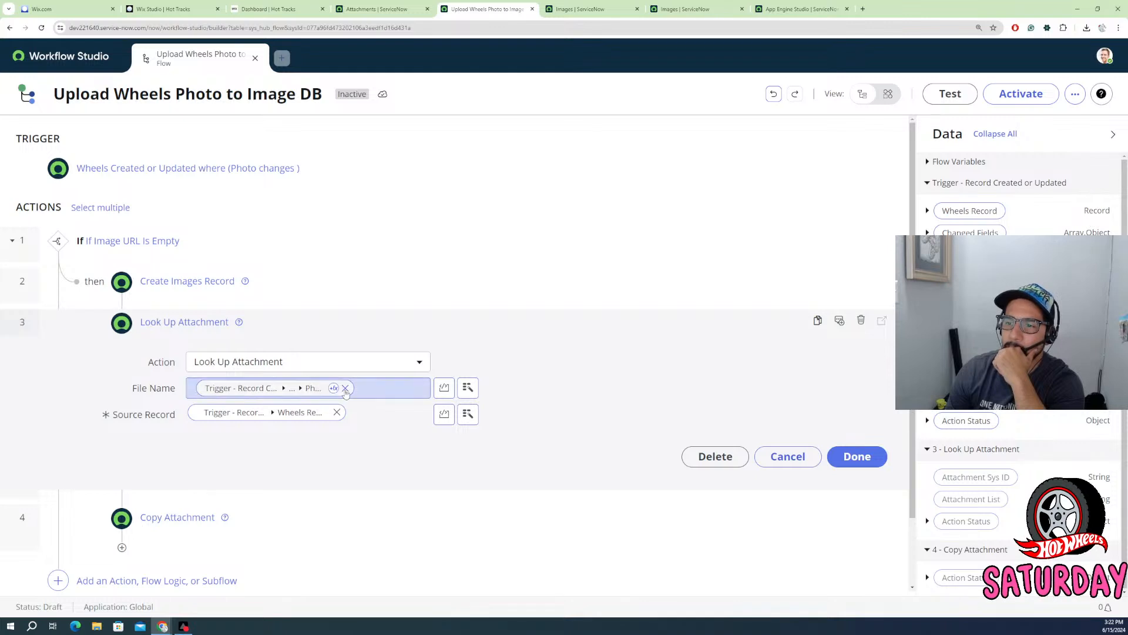
left_click(344, 389)
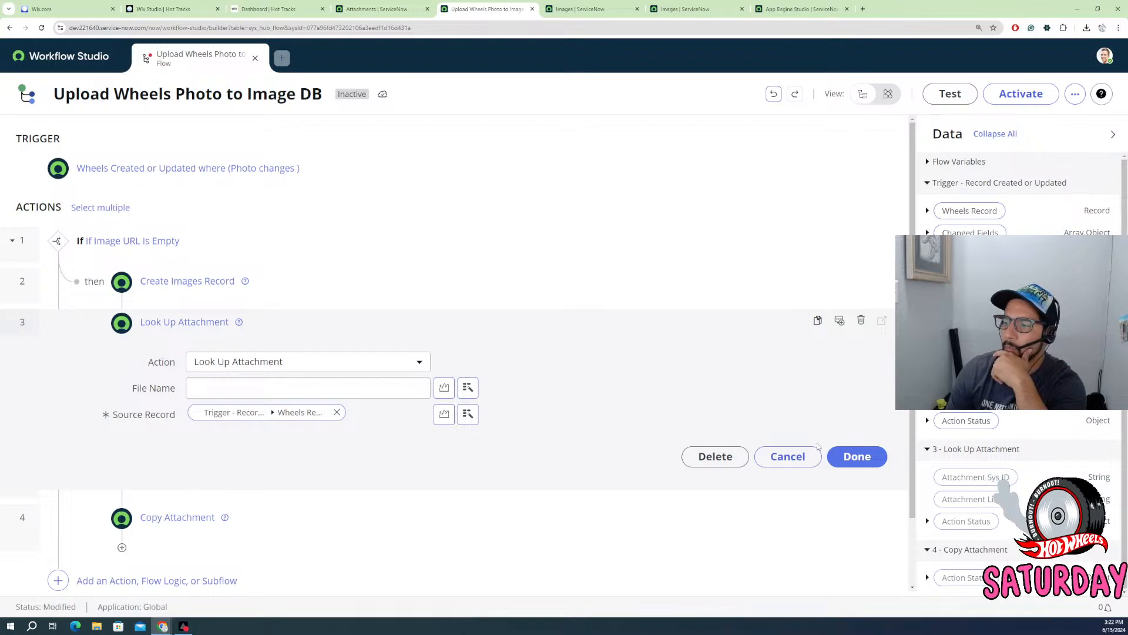
left_click(846, 459)
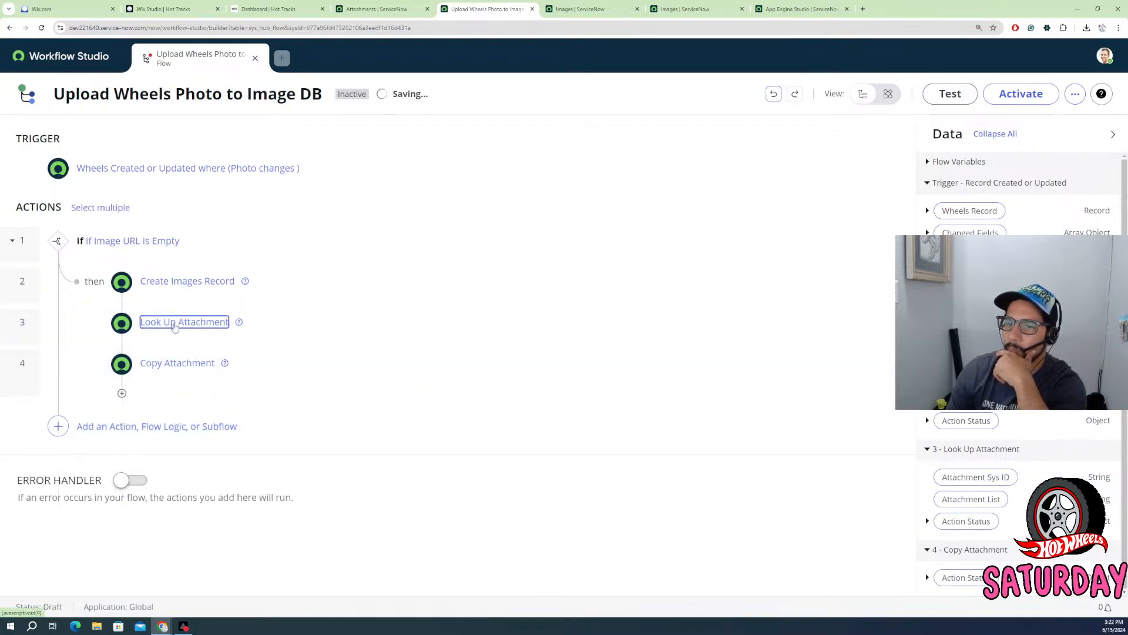
left_click(176, 323)
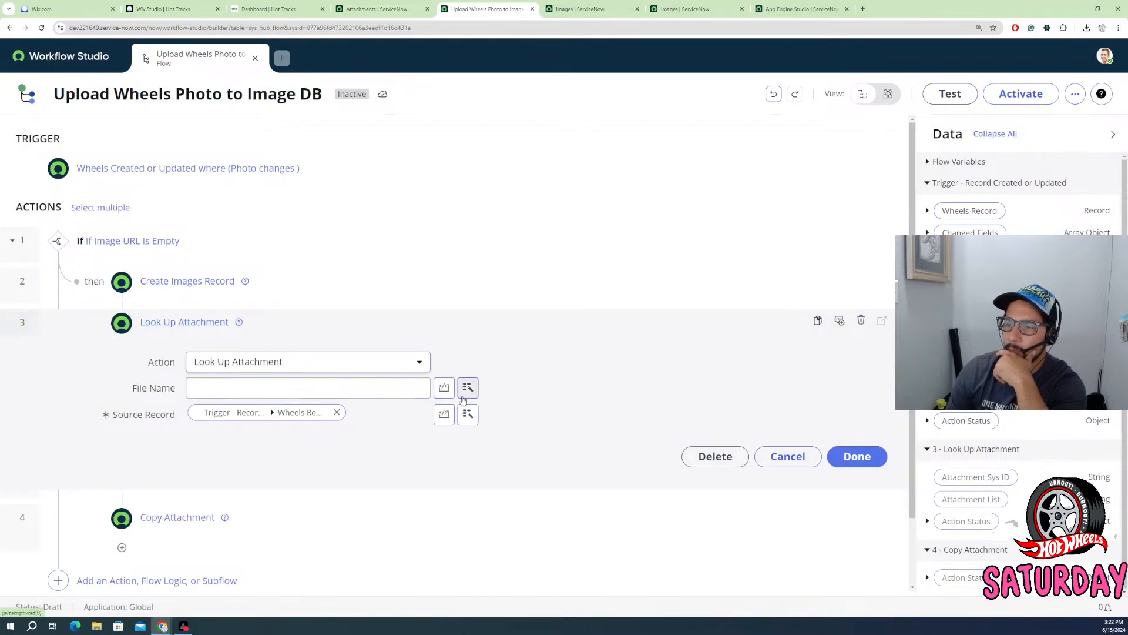
- Check the data sources available for Look Up Attachment's File Name and open the Copy Attachment action to review its inputs
left_click(468, 389)
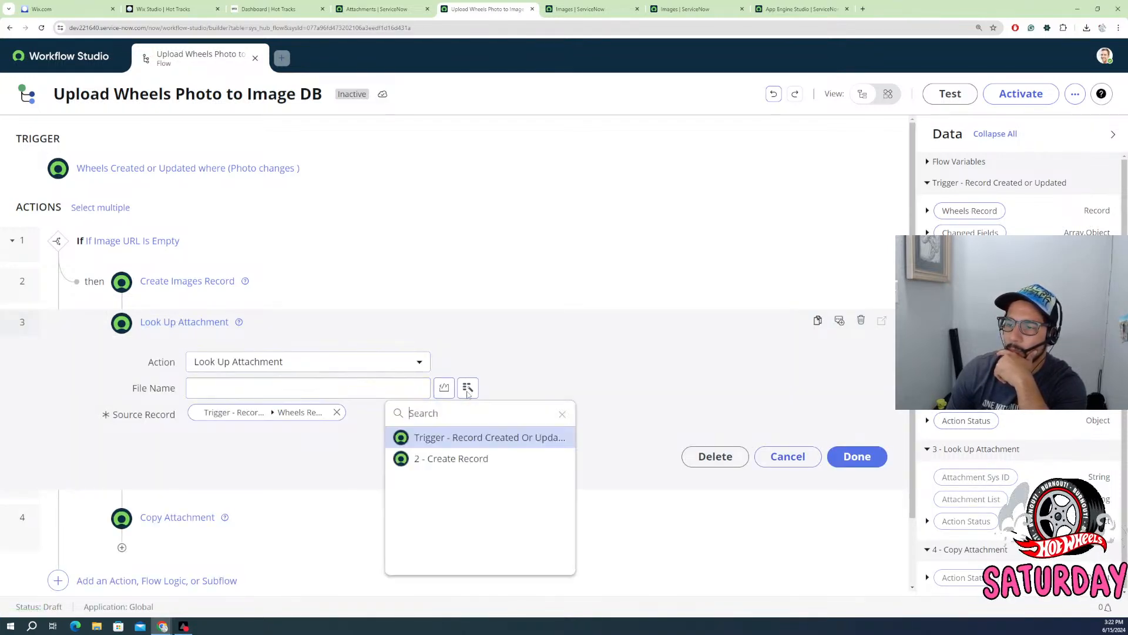
left_click(559, 377)
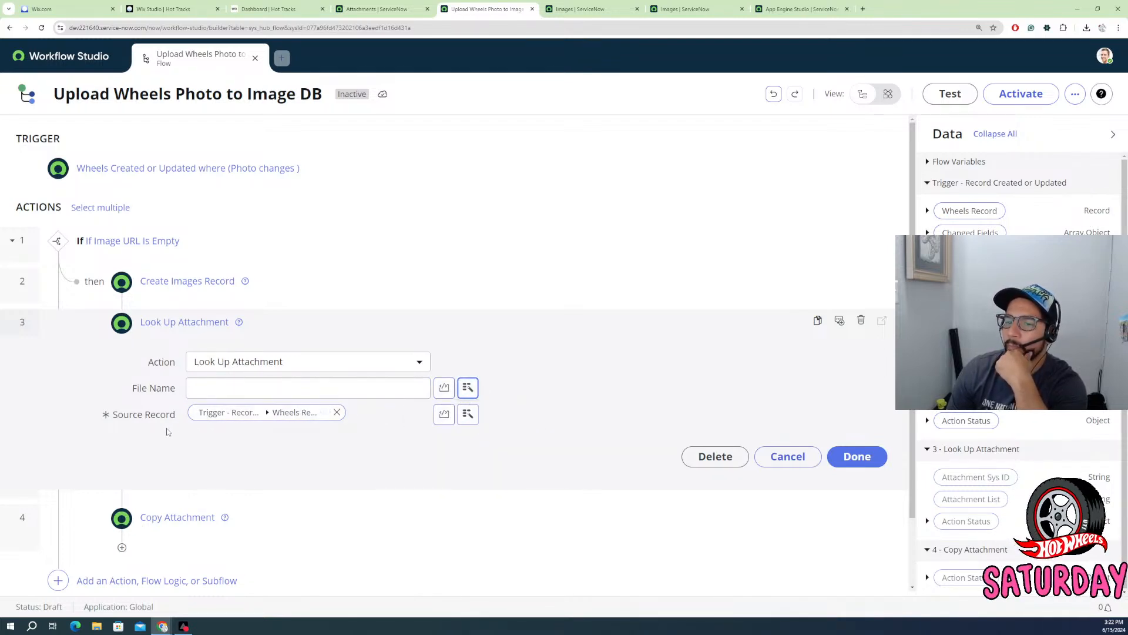
scroll(230, 452, "down", 1)
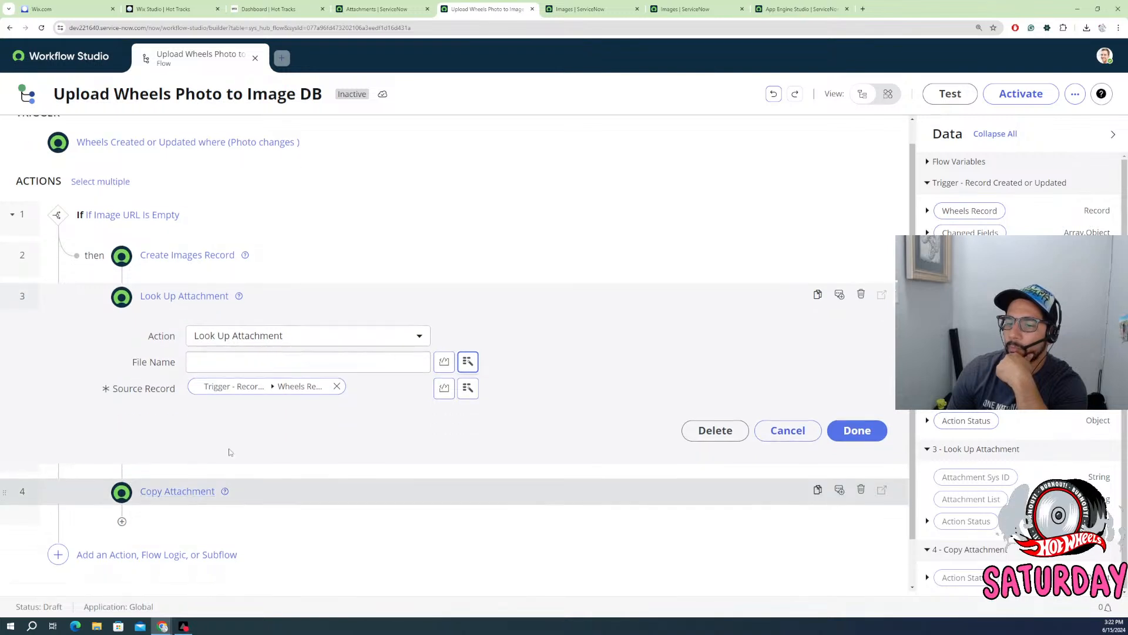
scroll(230, 452, "down", 2)
left_click(172, 438)
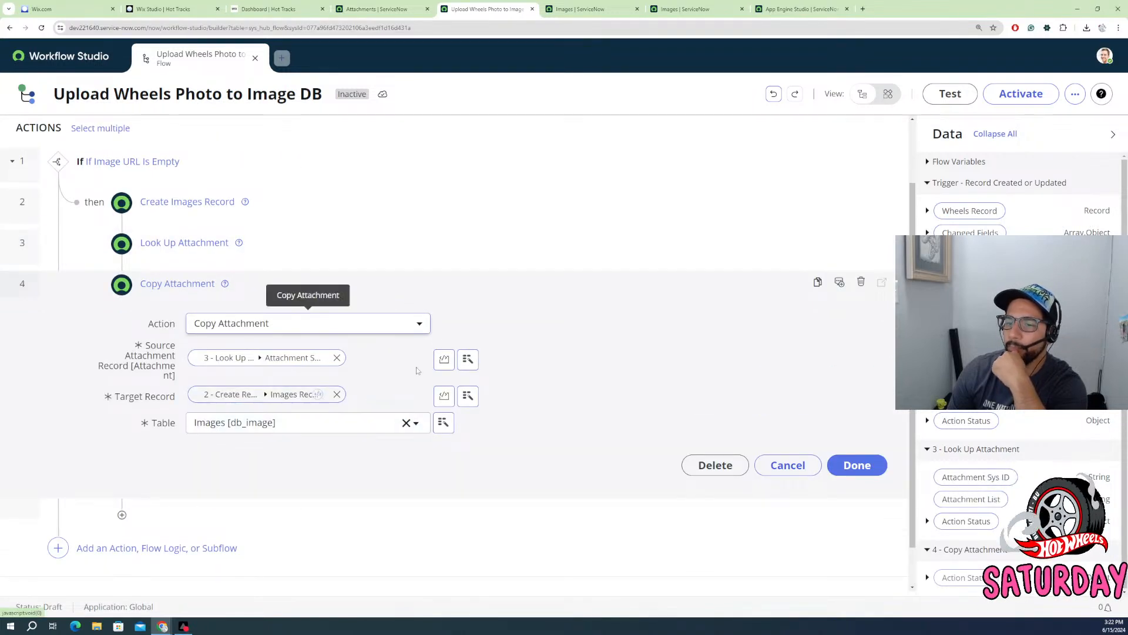
- Search Google in a new browser tab for "copy sys_attachment to images db"
left_click(863, 9)
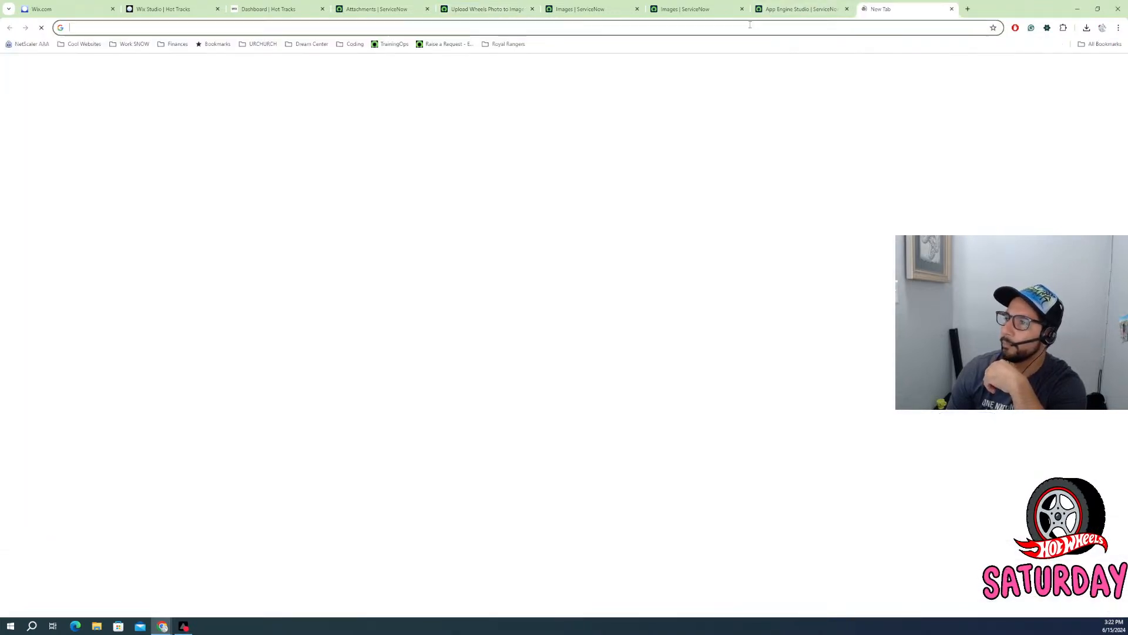
type("co")
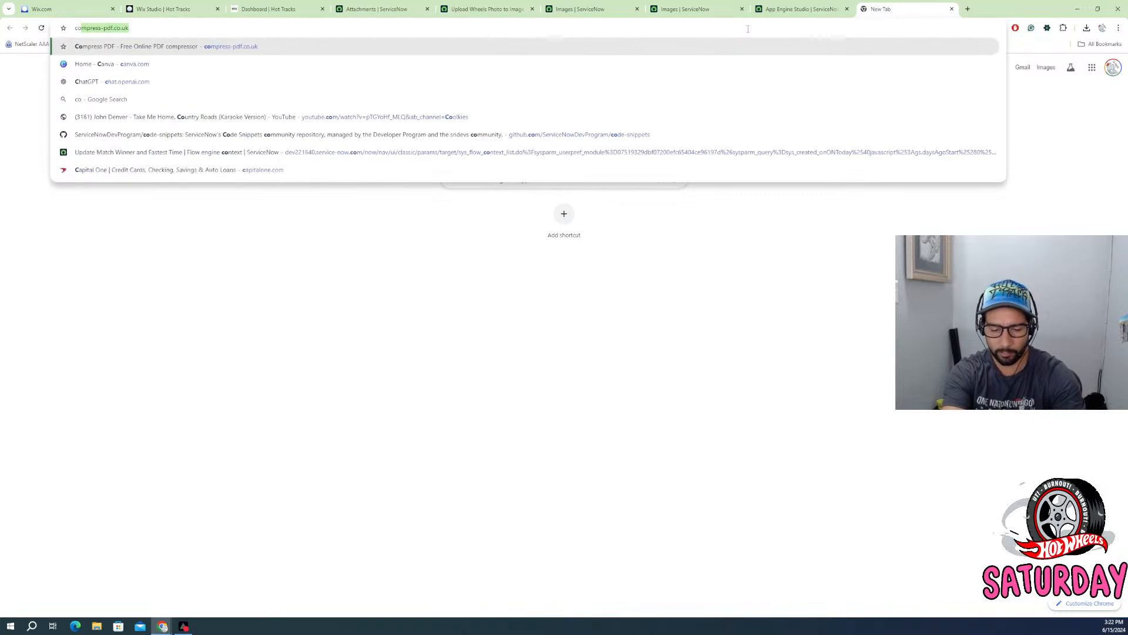
type("py sys")
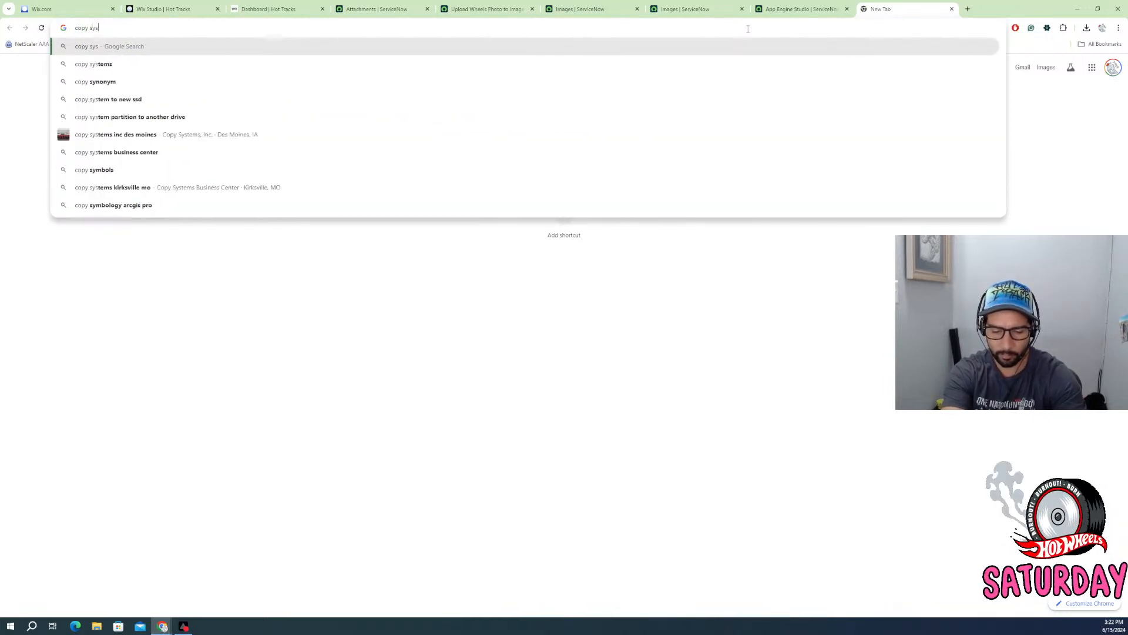
type("_attachm")
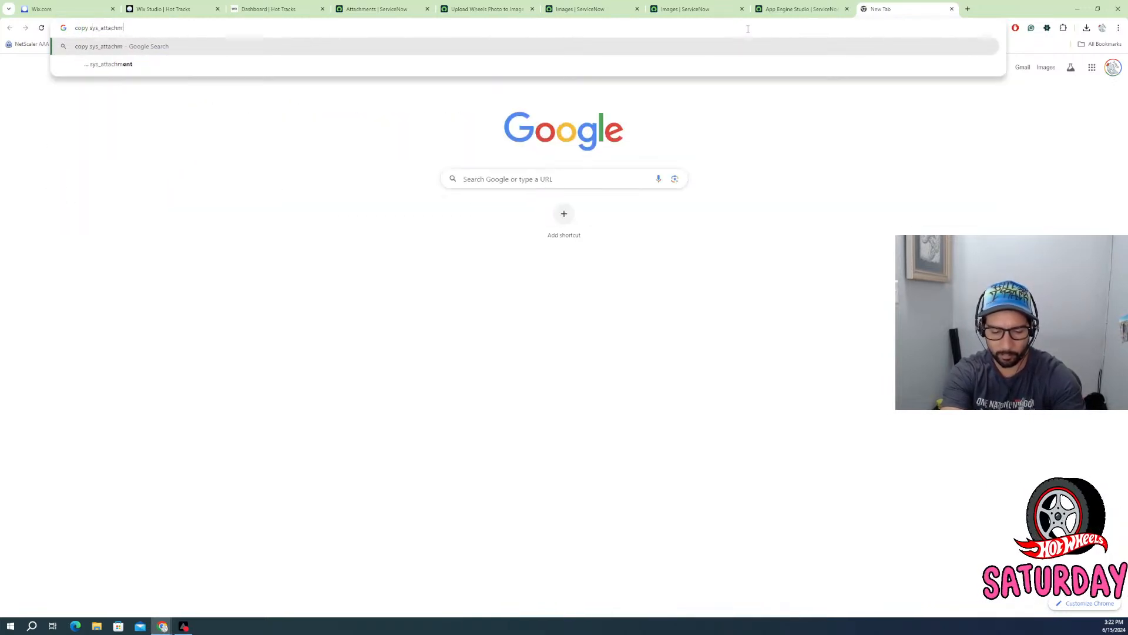
type("ent to im")
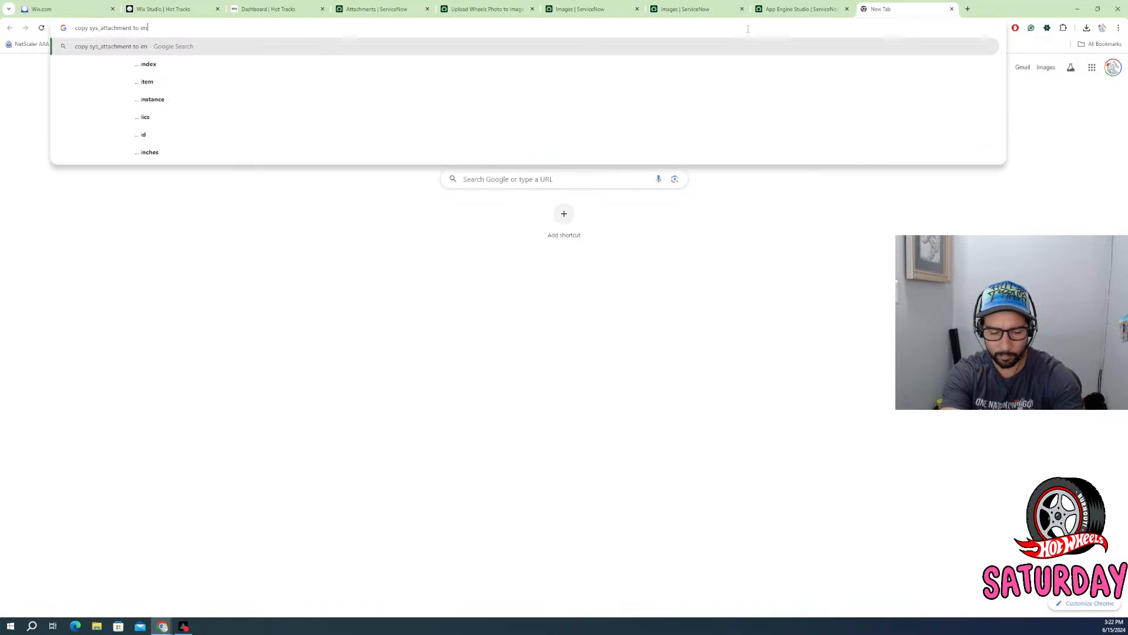
type("ages d")
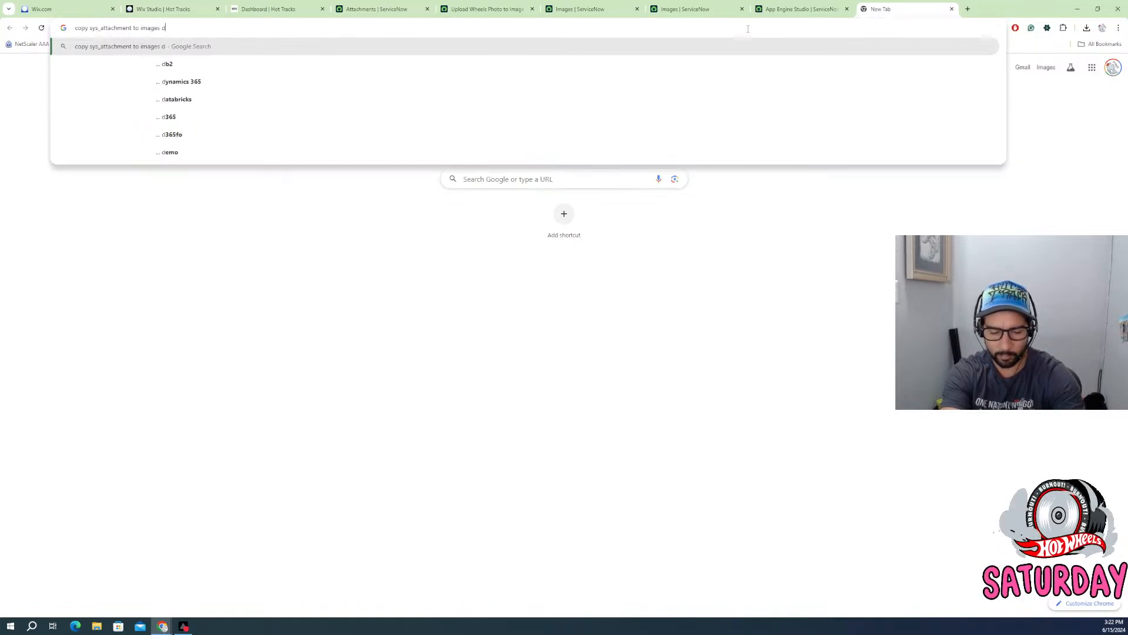
type("b")
key("Return")
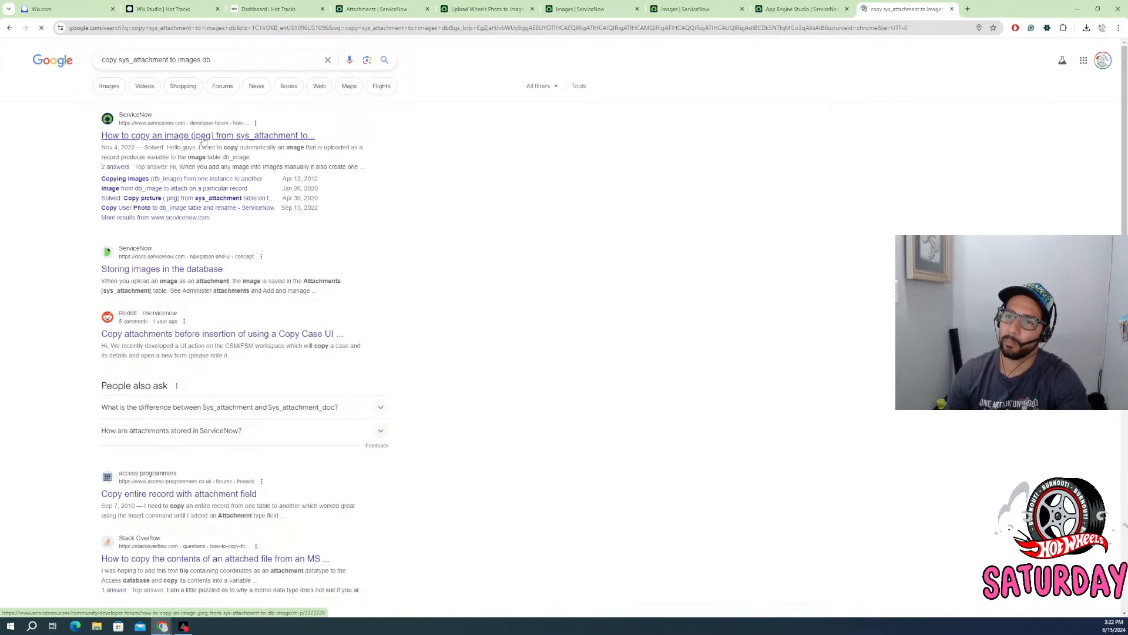
- Read the community thread on copying a jpeg from sys_attachment to db_image, including its script and replies, and return to the search results
left_click(203, 137)
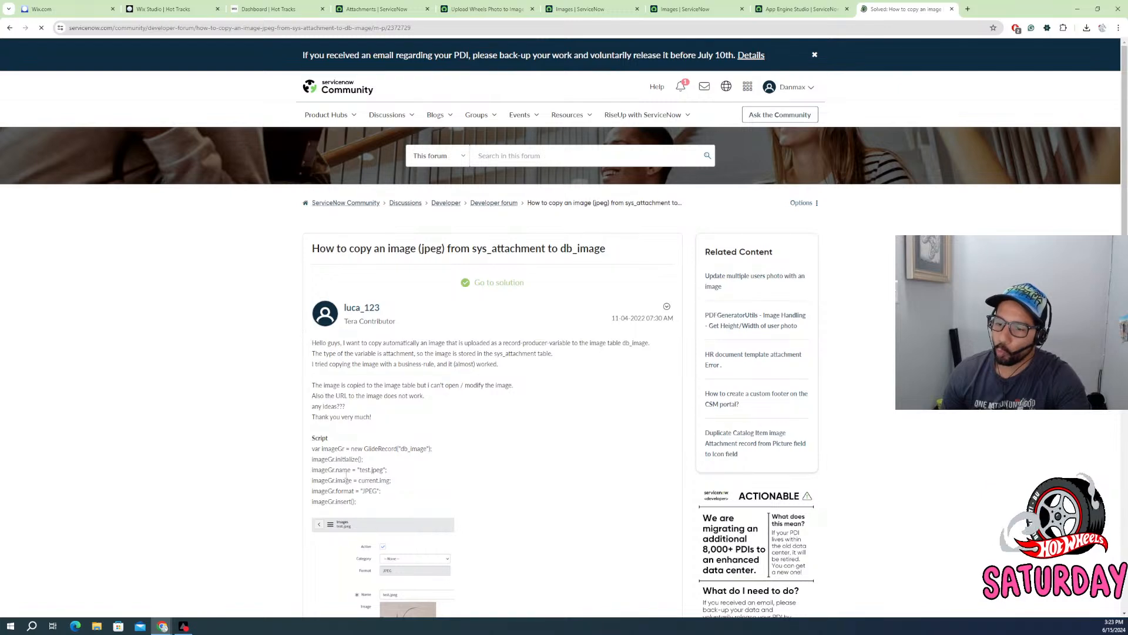
left_click_drag(311, 448, 441, 494)
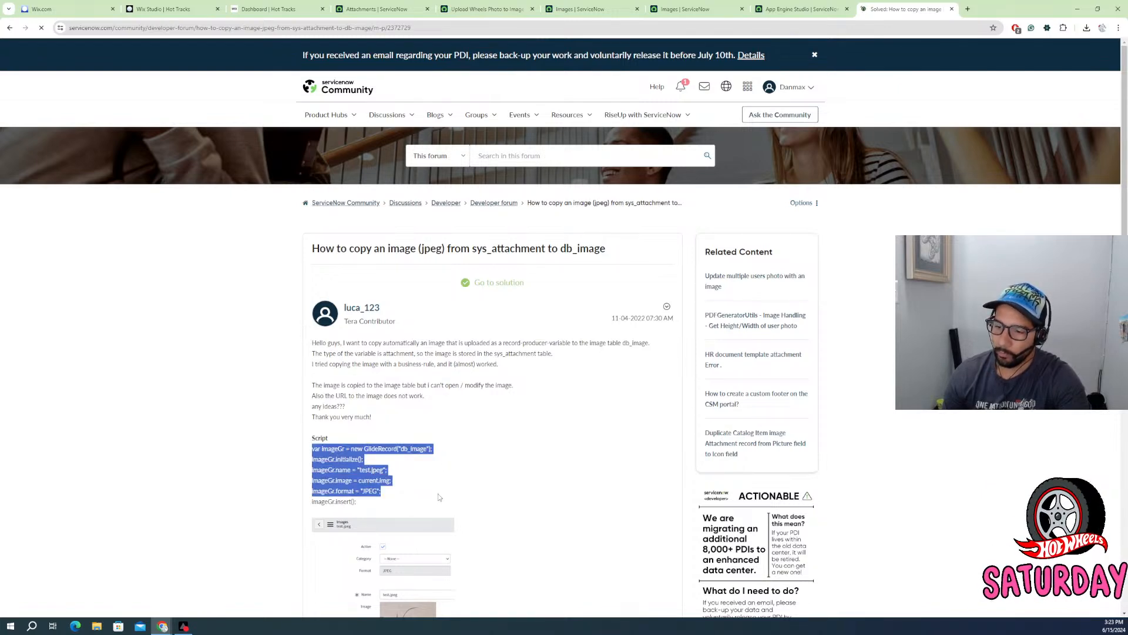
scroll(435, 494, "down", 2)
scroll(428, 487, "down", 6)
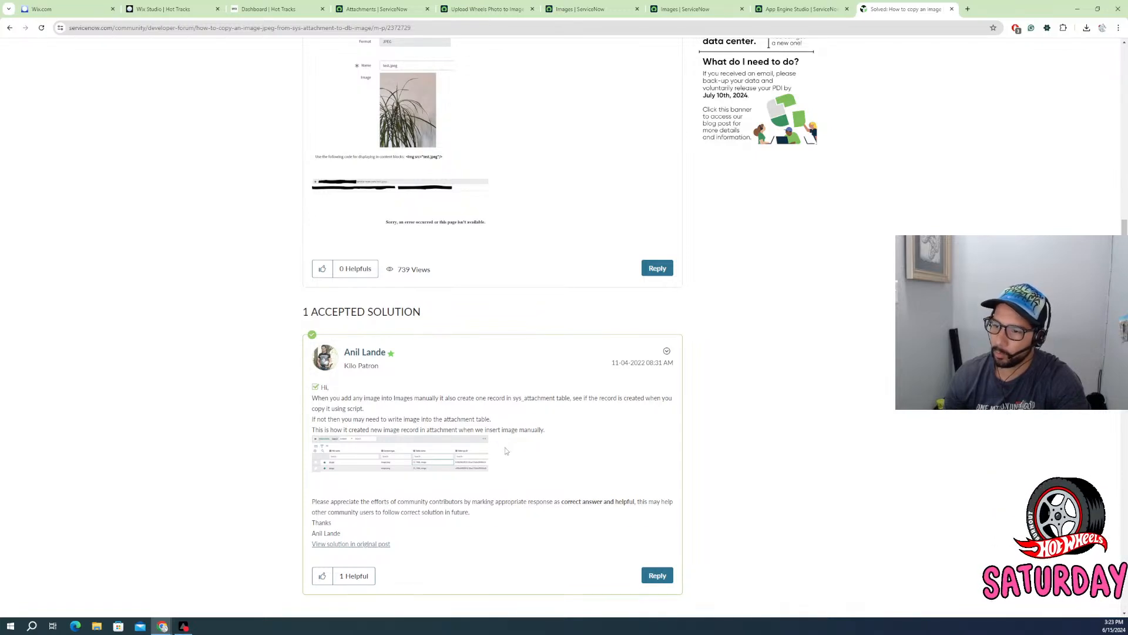
scroll(356, 497, "down", 4)
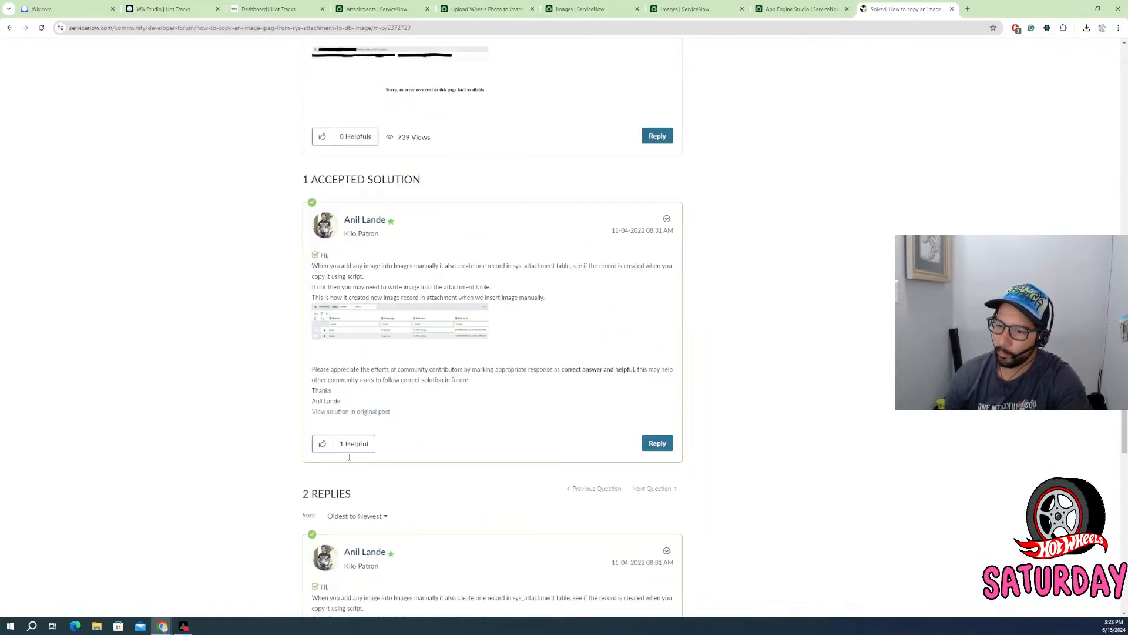
scroll(368, 410, "down", 5)
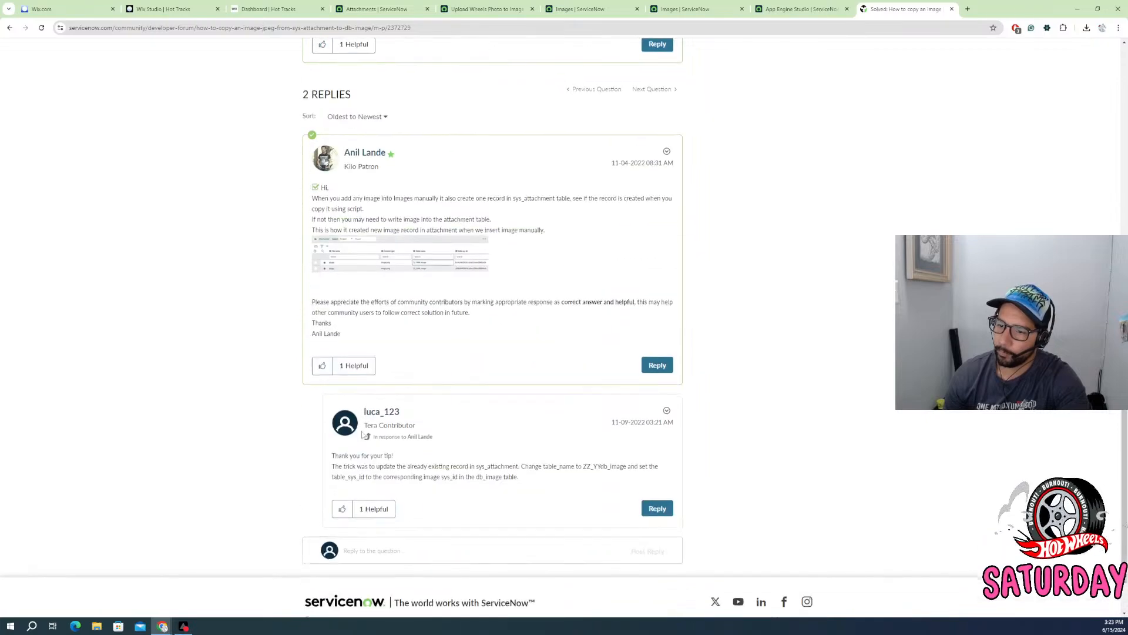
left_click(9, 28)
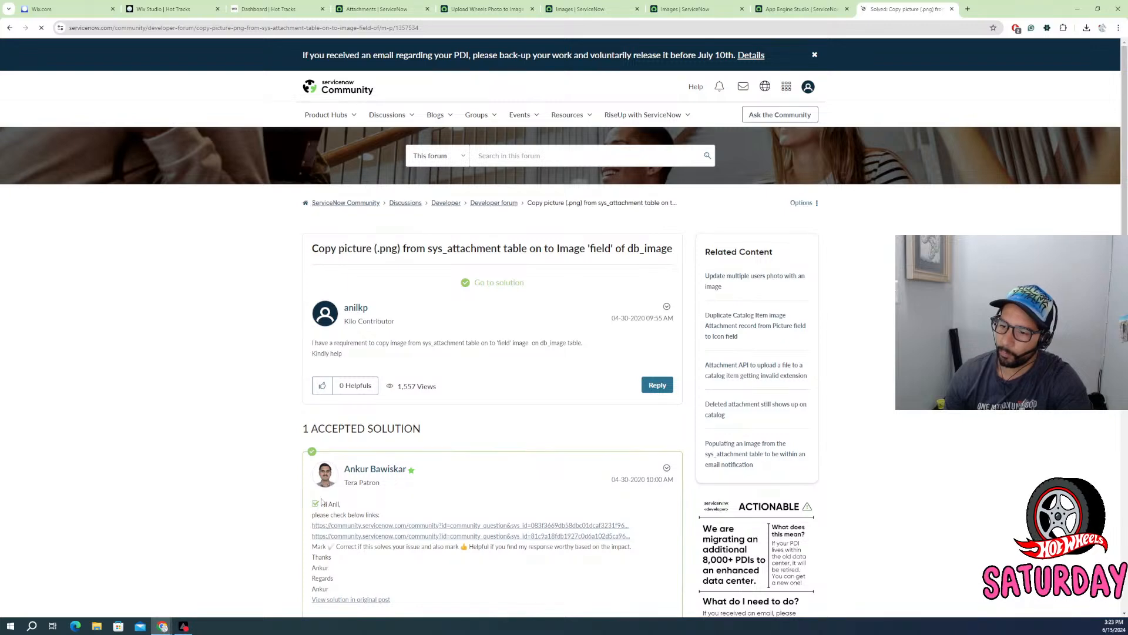
- Review the thread on copying a .png picture from sys_attachment to db_image's image field, checking its accepted solution for linked threads
scroll(351, 435, "down", 2)
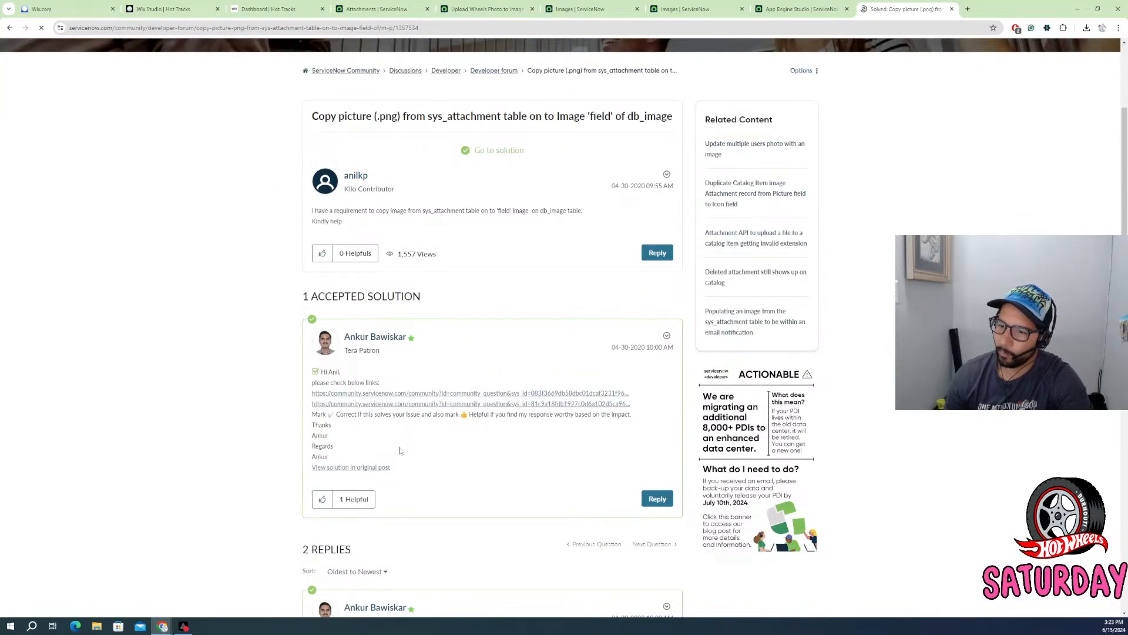
scroll(399, 451, "down", 8)
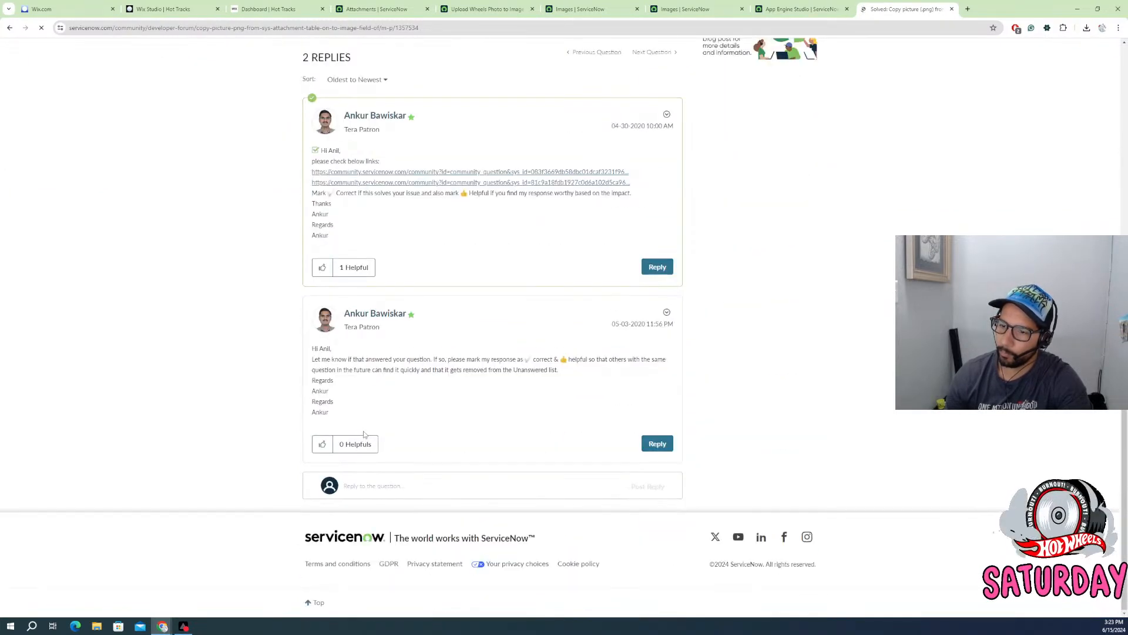
scroll(364, 434, "up", 4)
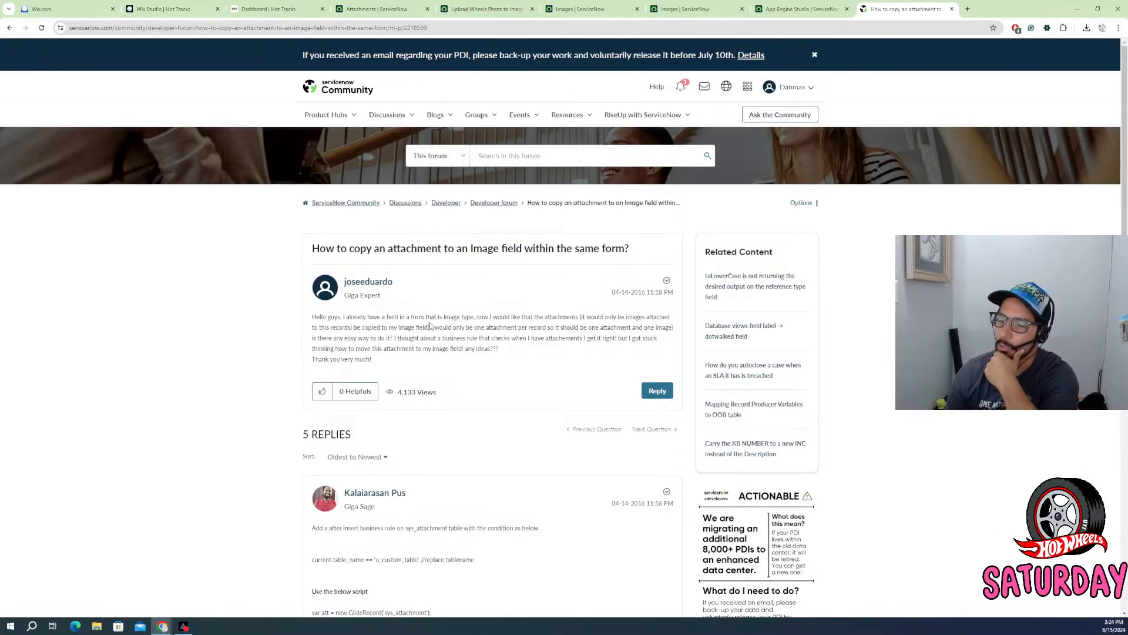
- Examine the sys_attachment business rule script and replies in the thread on copying an attachment to an Image field, and return to the previous thread
scroll(442, 599, "down", 5)
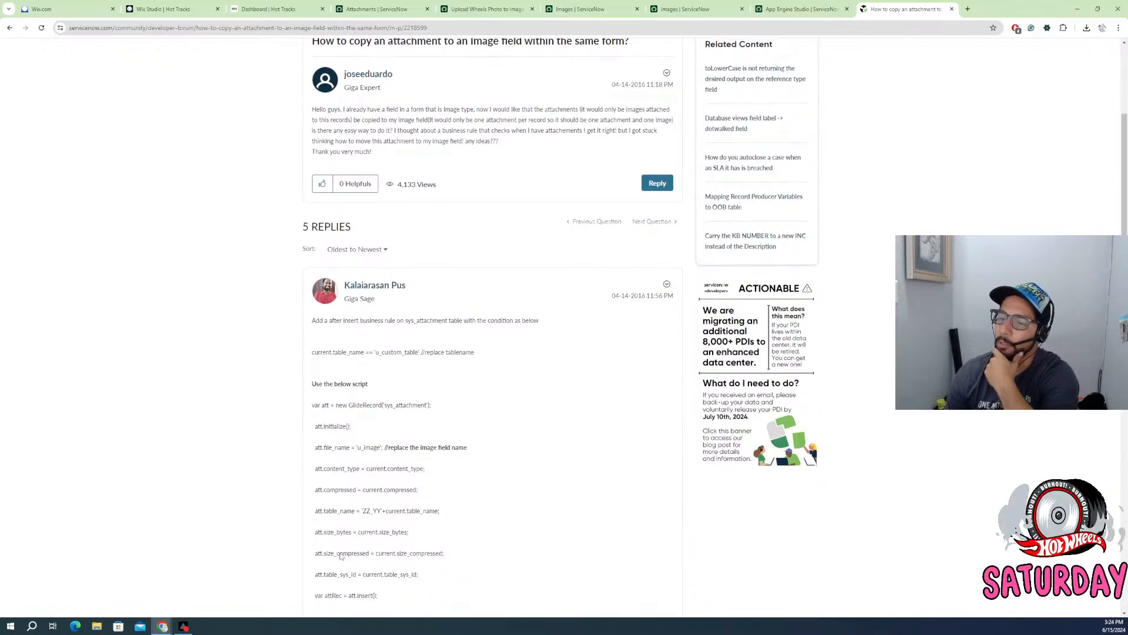
scroll(340, 556, "down", 2)
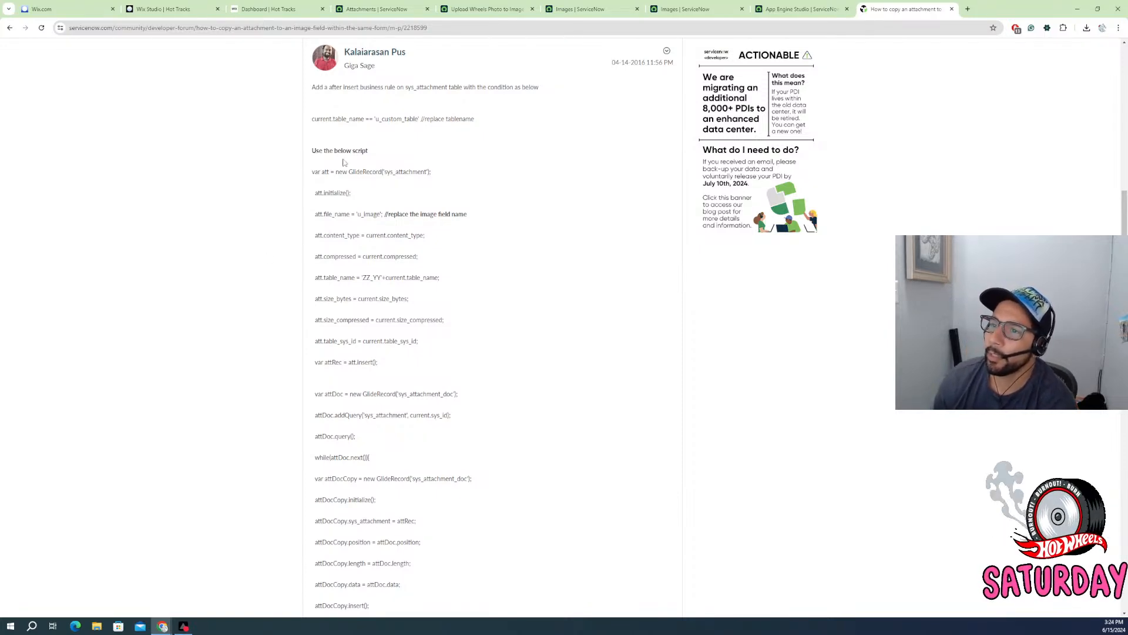
scroll(341, 168, "up", 2)
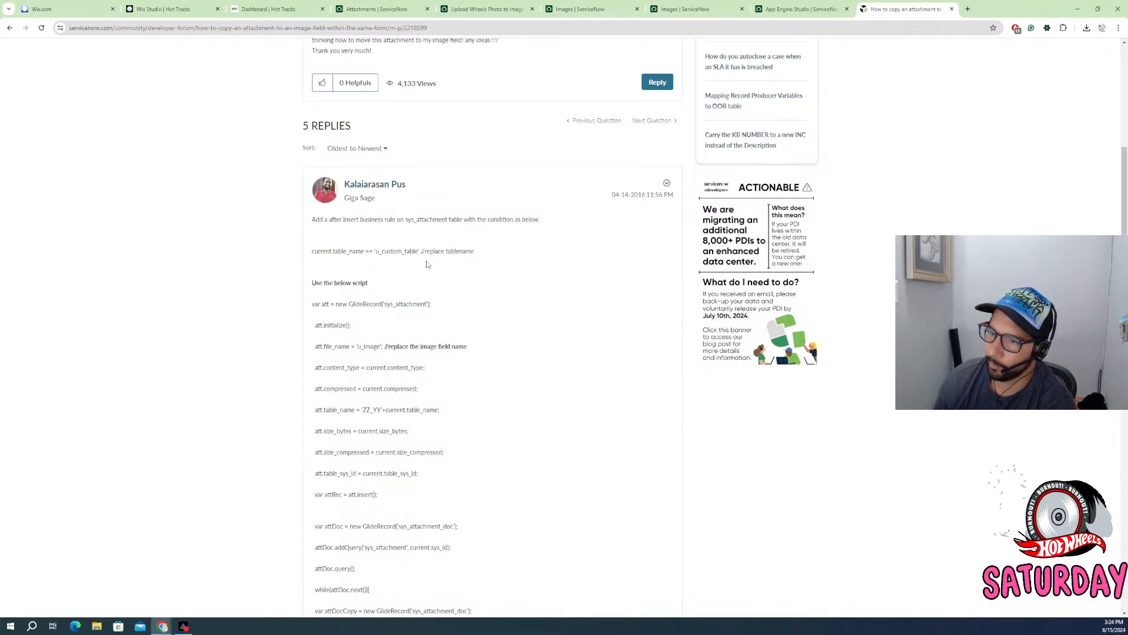
left_click_drag(363, 251, 419, 251)
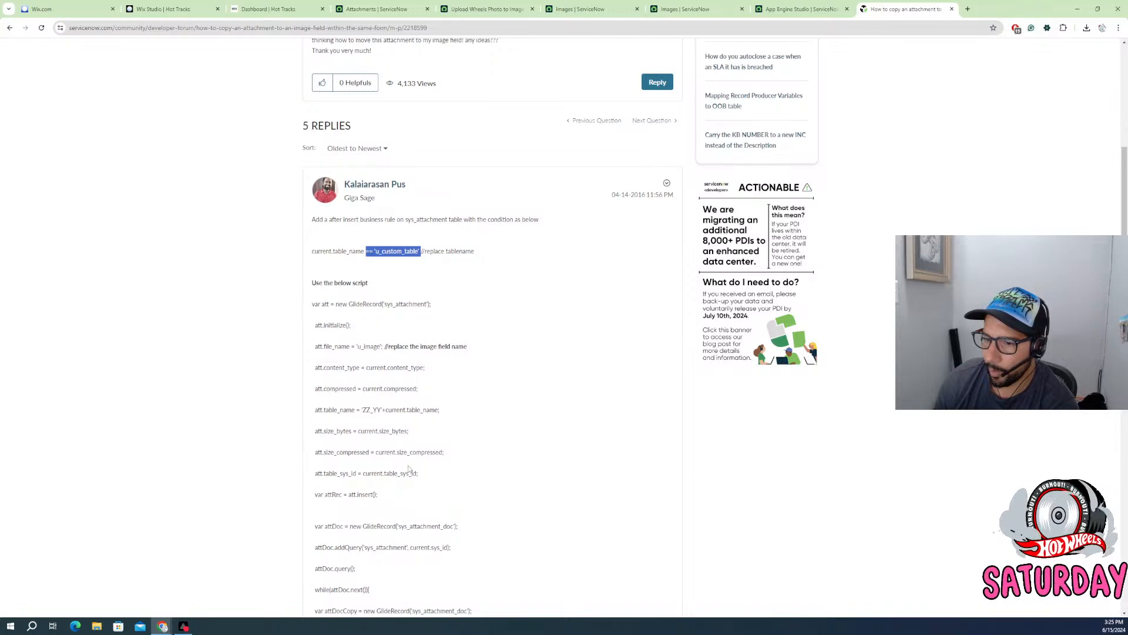
scroll(389, 482, "down", 1)
scroll(342, 460, "down", 2)
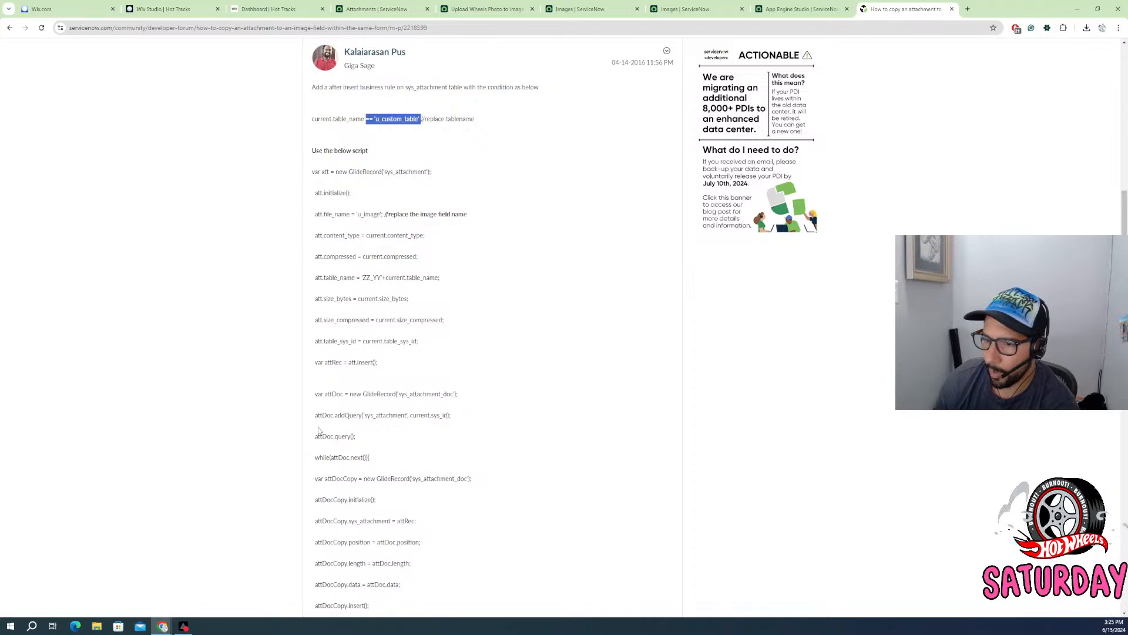
scroll(318, 431, "down", 3)
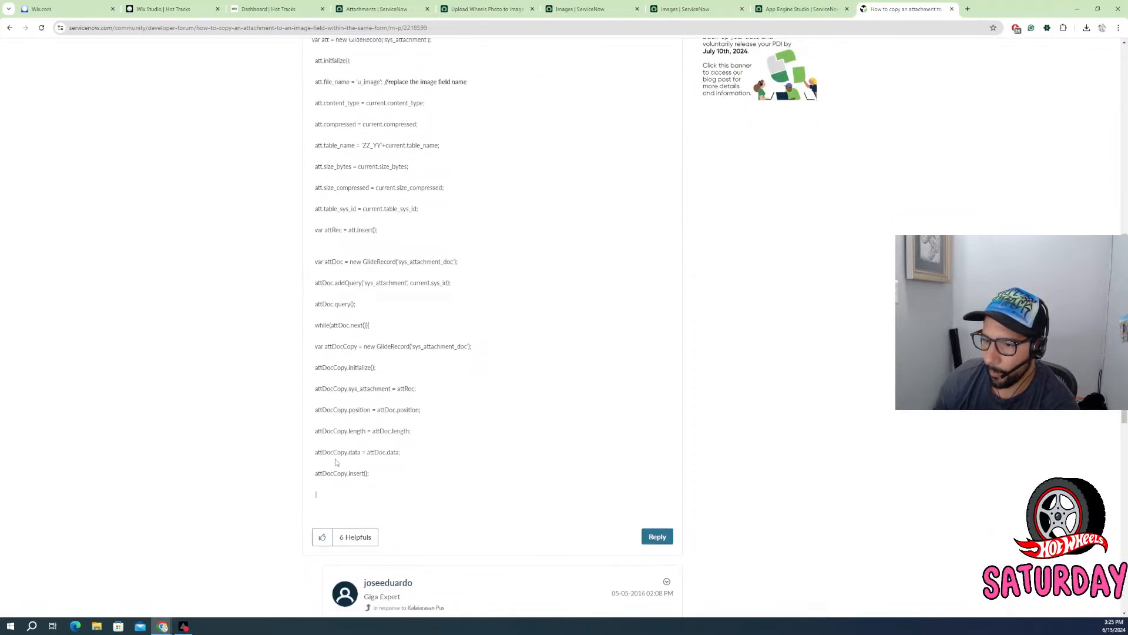
scroll(337, 462, "down", 7)
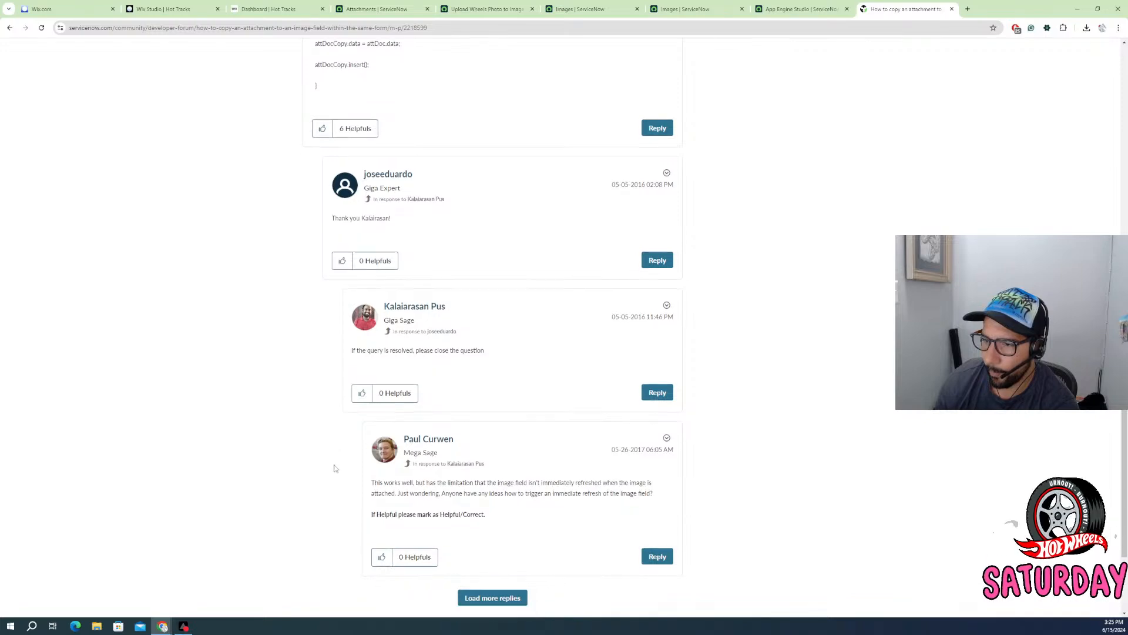
scroll(335, 468, "down", 3)
scroll(335, 467, "up", 15)
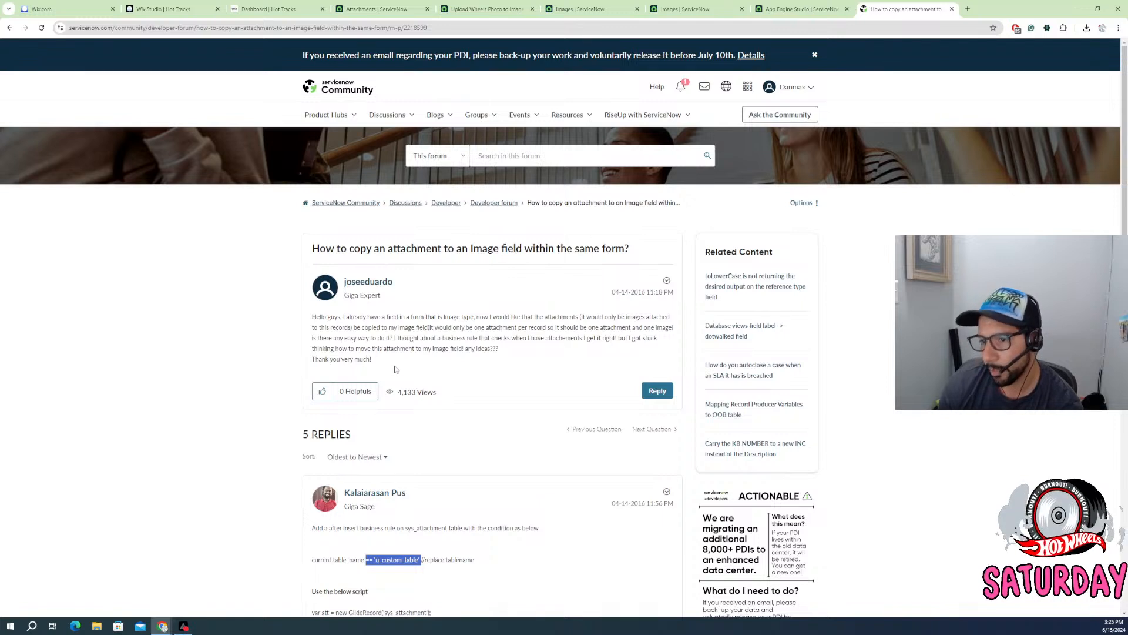
scroll(267, 225, "down", 1)
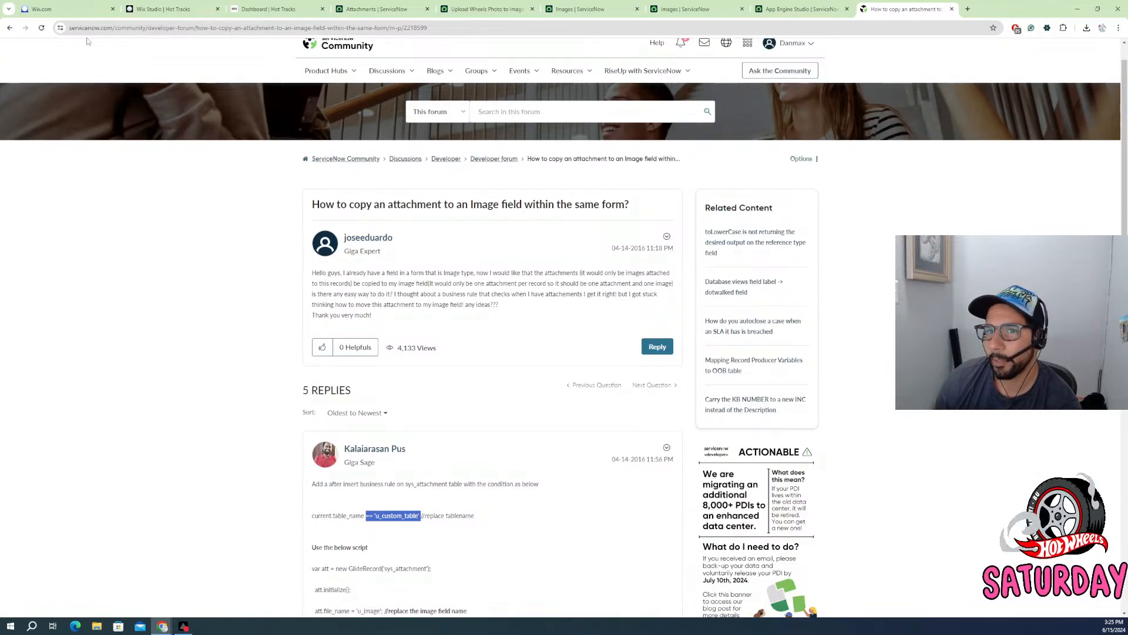
left_click(9, 31)
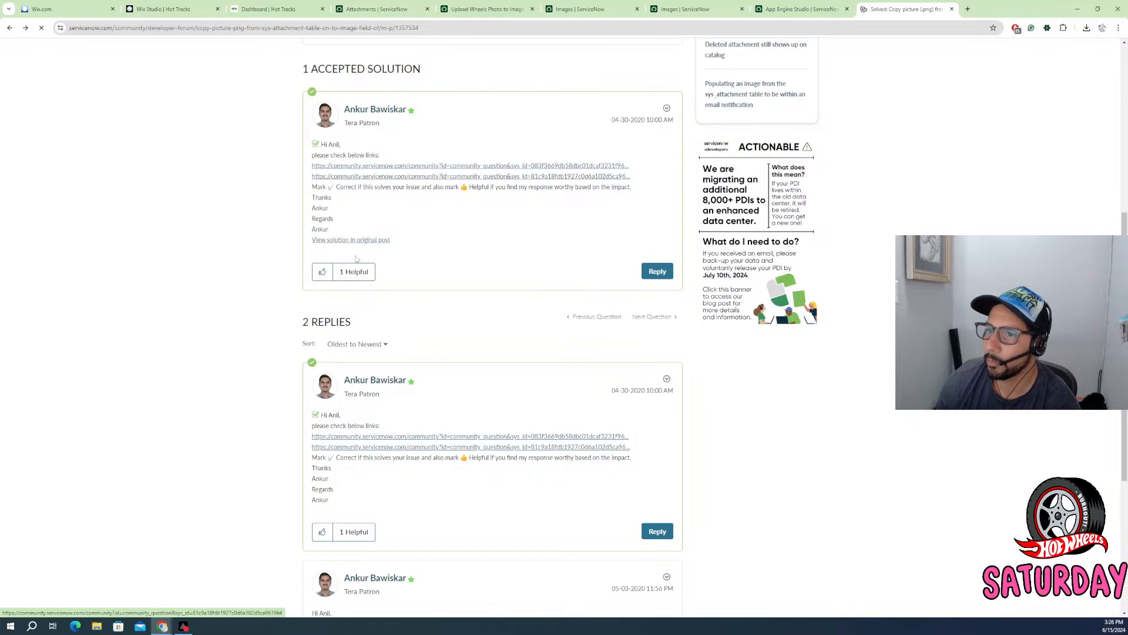
- Read the replies and script in the thread on copying an attachment to a file attachment field, and return to the previous thread
scroll(354, 262, "up", 6)
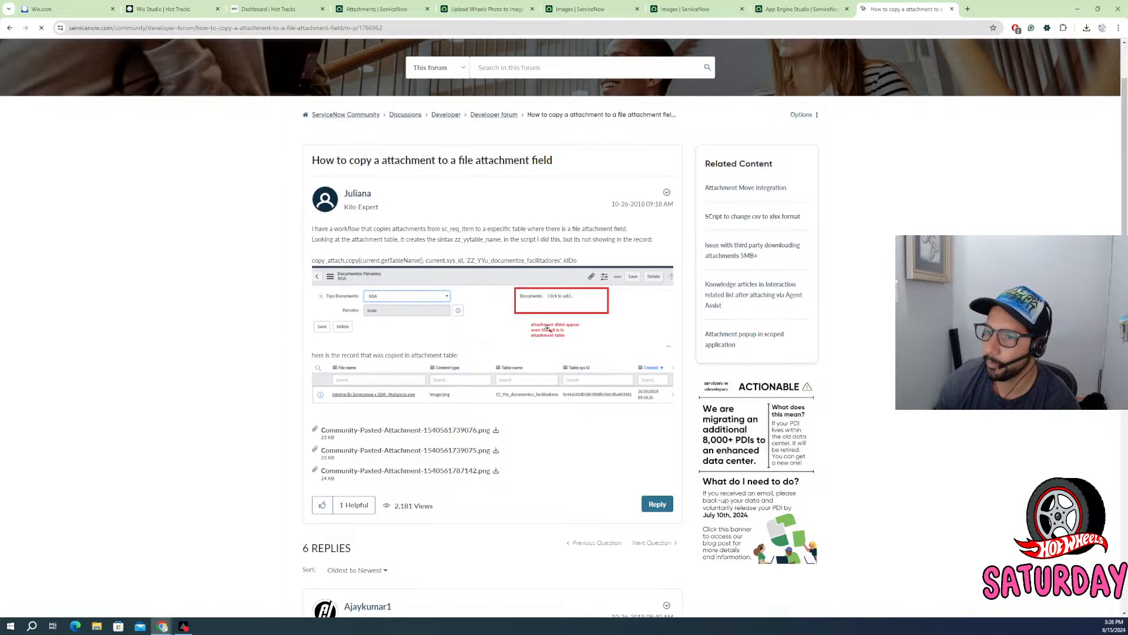
scroll(456, 367, "down", 3)
scroll(456, 366, "down", 4)
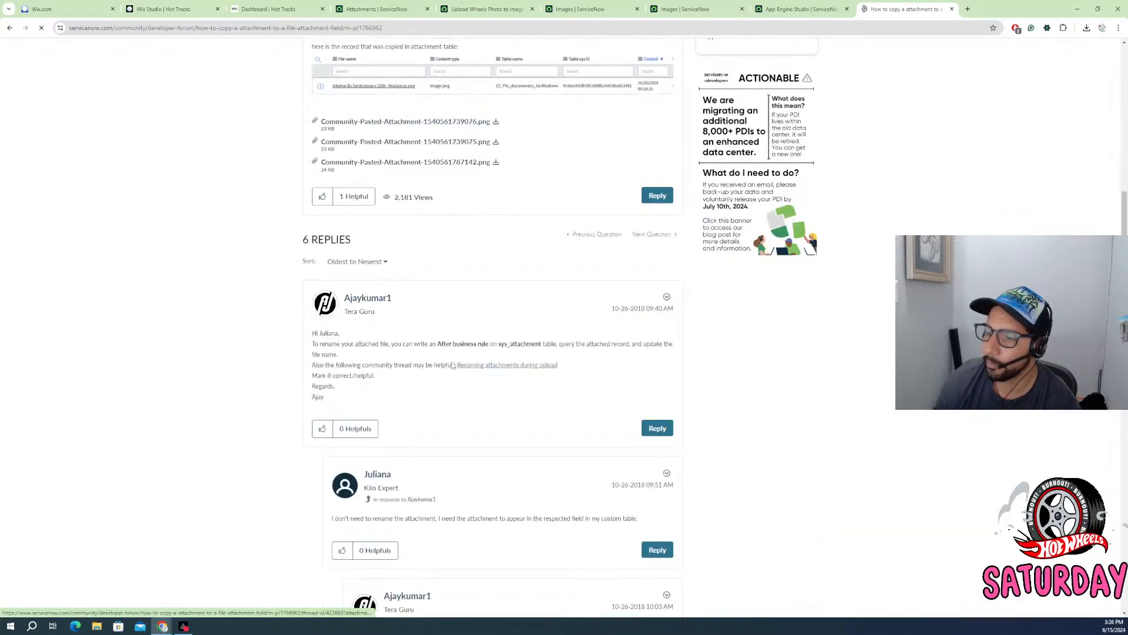
scroll(452, 341, "down", 5)
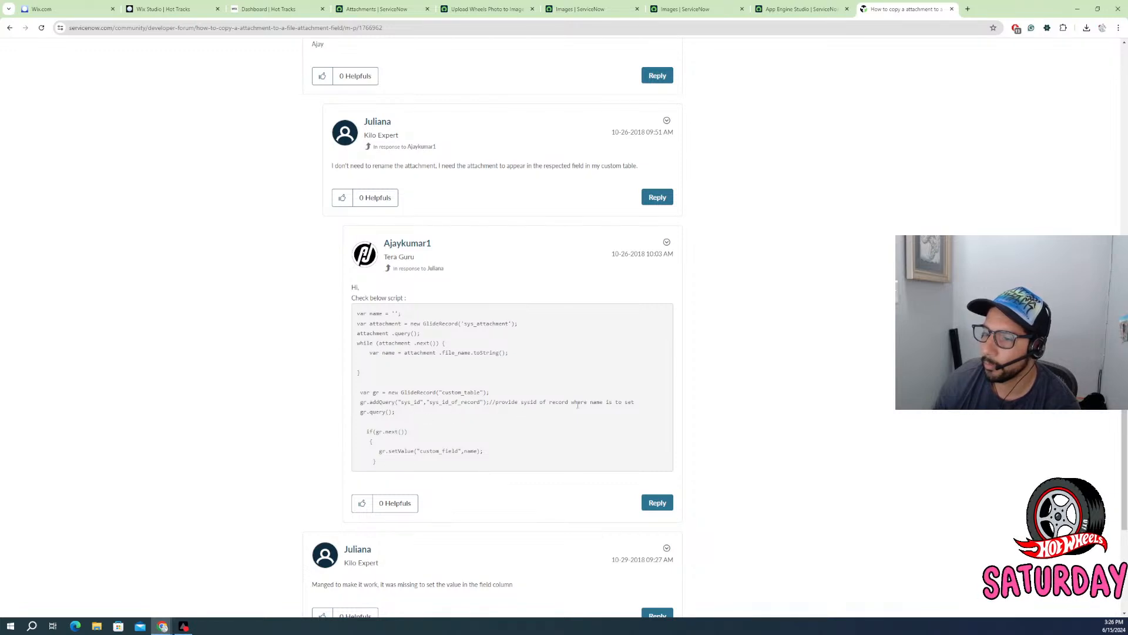
scroll(349, 406, "down", 3)
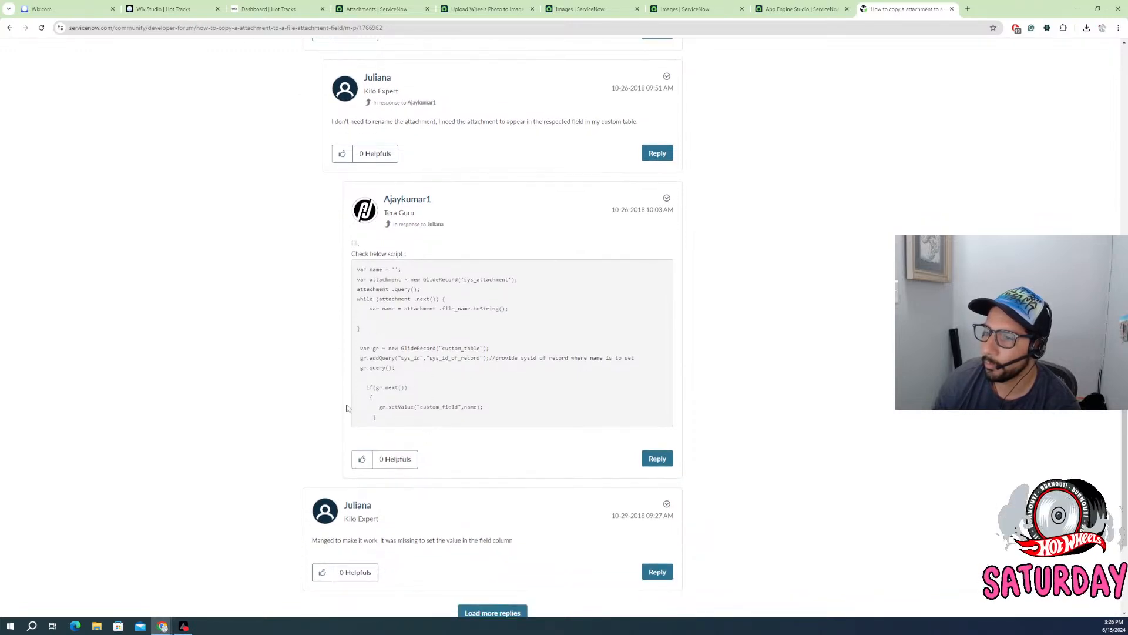
left_click(9, 28)
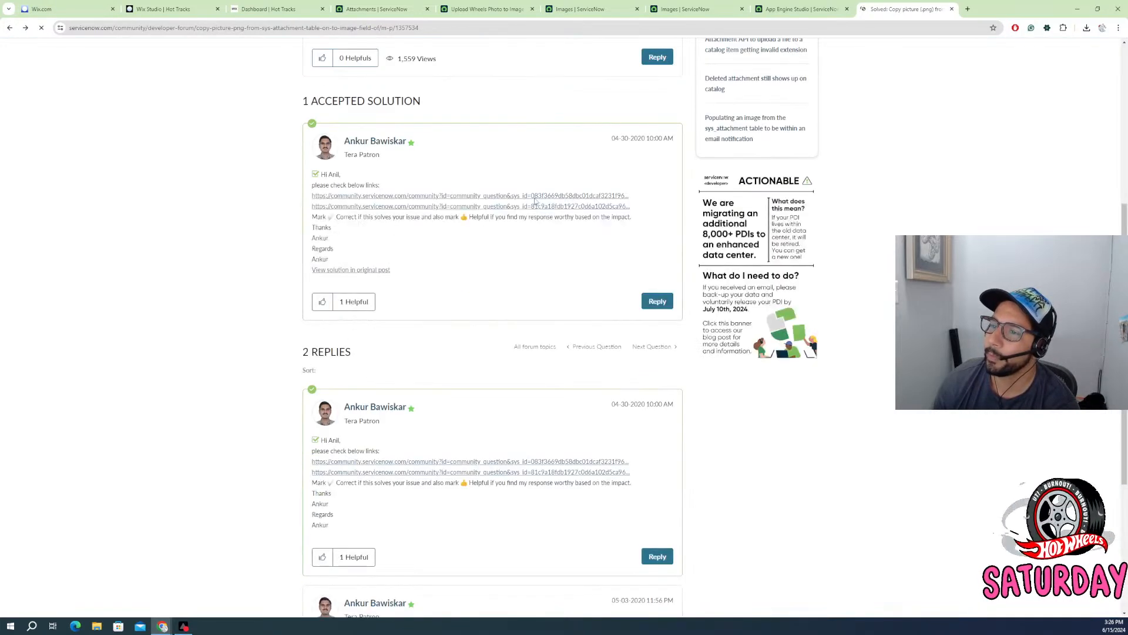
- Review the create-access error in the Link Photo To URL execution details in App Engine Studio and close those details
left_click(804, 8)
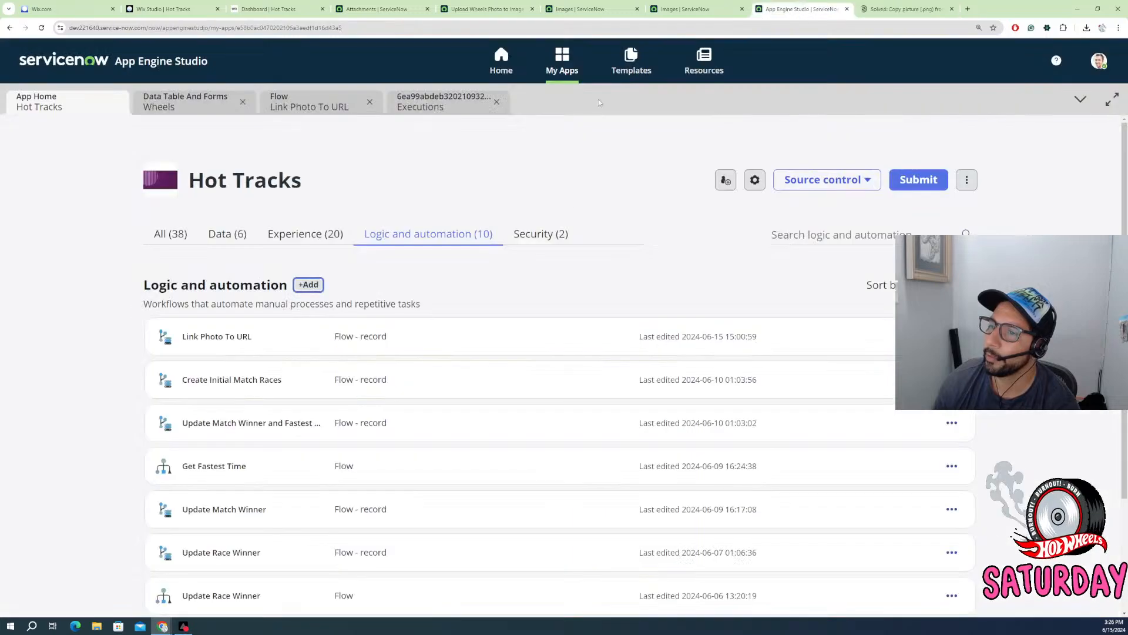
left_click(409, 99)
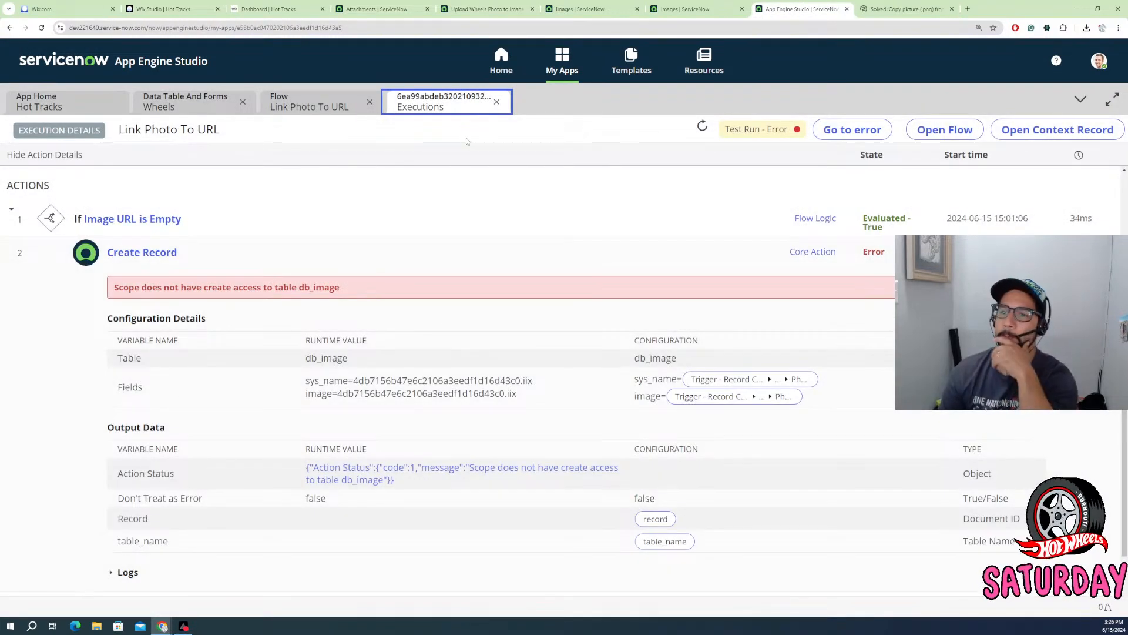
left_click(497, 102)
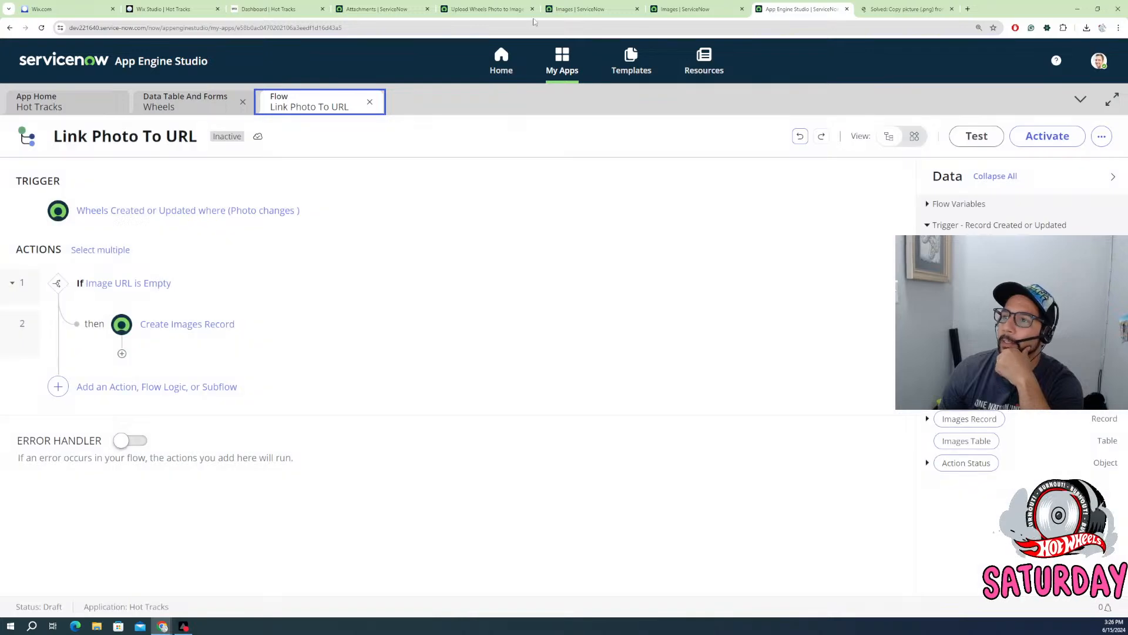
- Compare the Images list and new Images record with the Upload Wheels Photo to Image DB flow's Copy Attachment action and Wheels Record fields
left_click(682, 9)
left_click(558, 10)
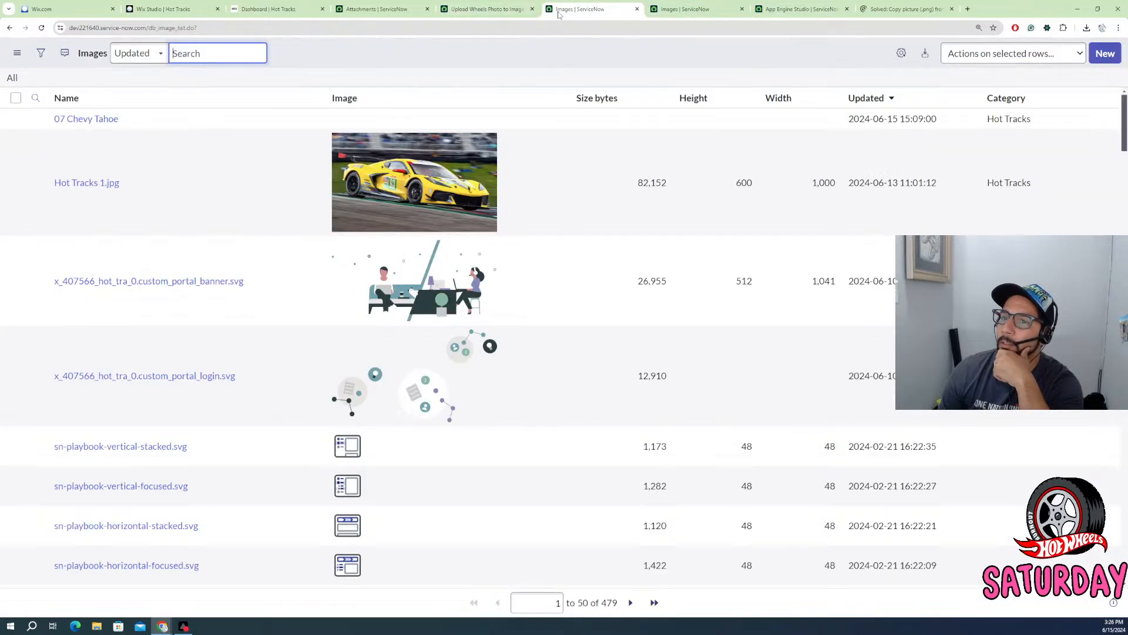
left_click(682, 10)
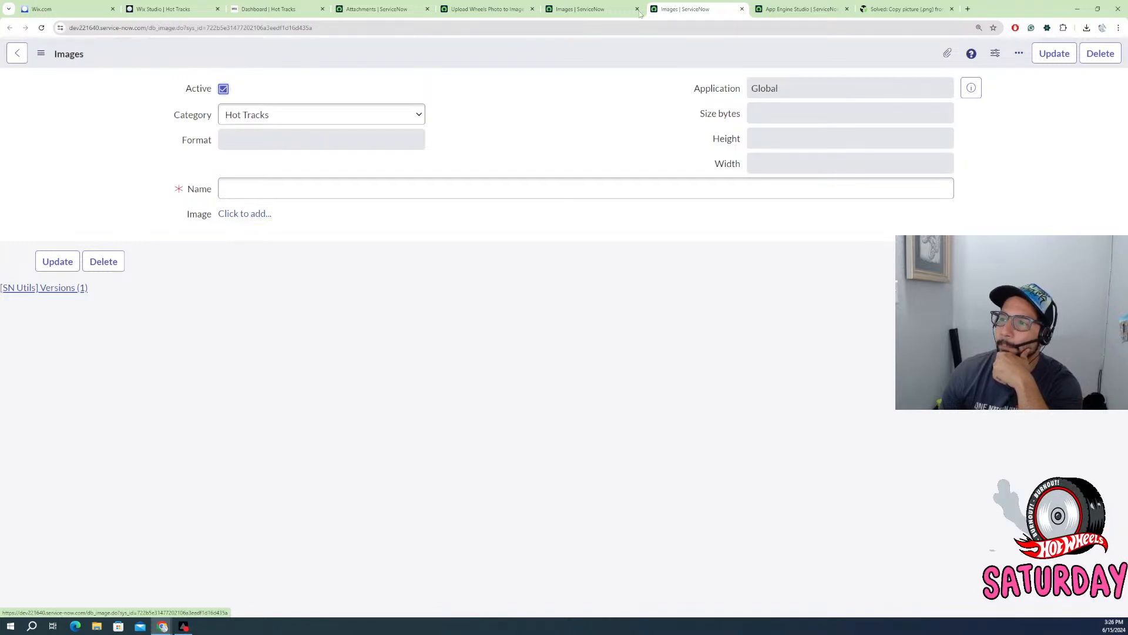
left_click(579, 9)
left_click(481, 11)
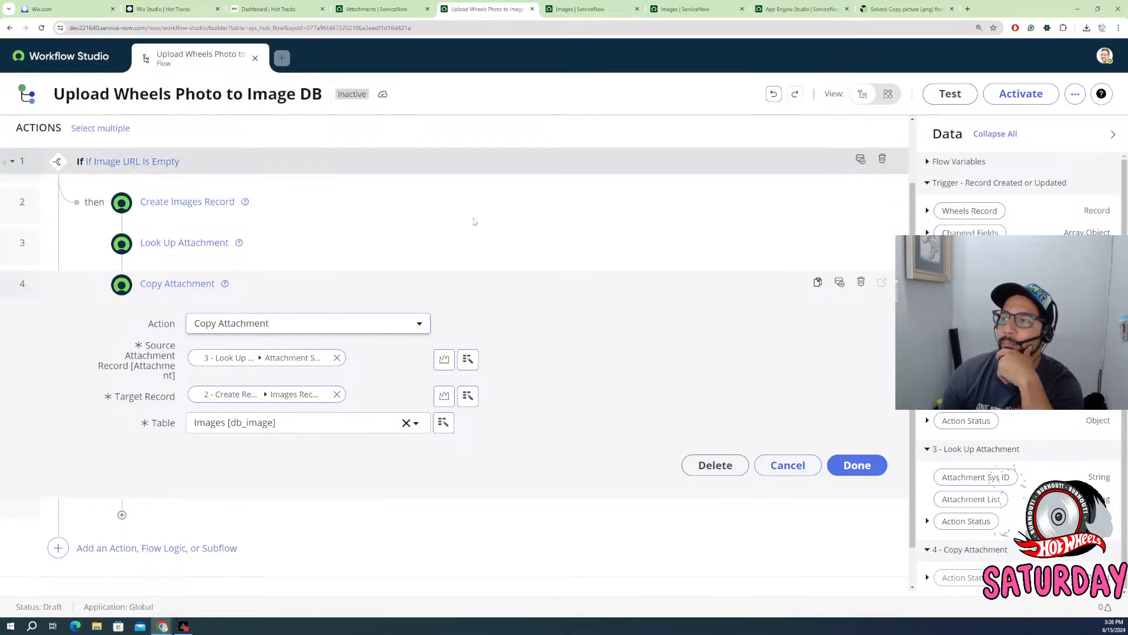
left_click(927, 211)
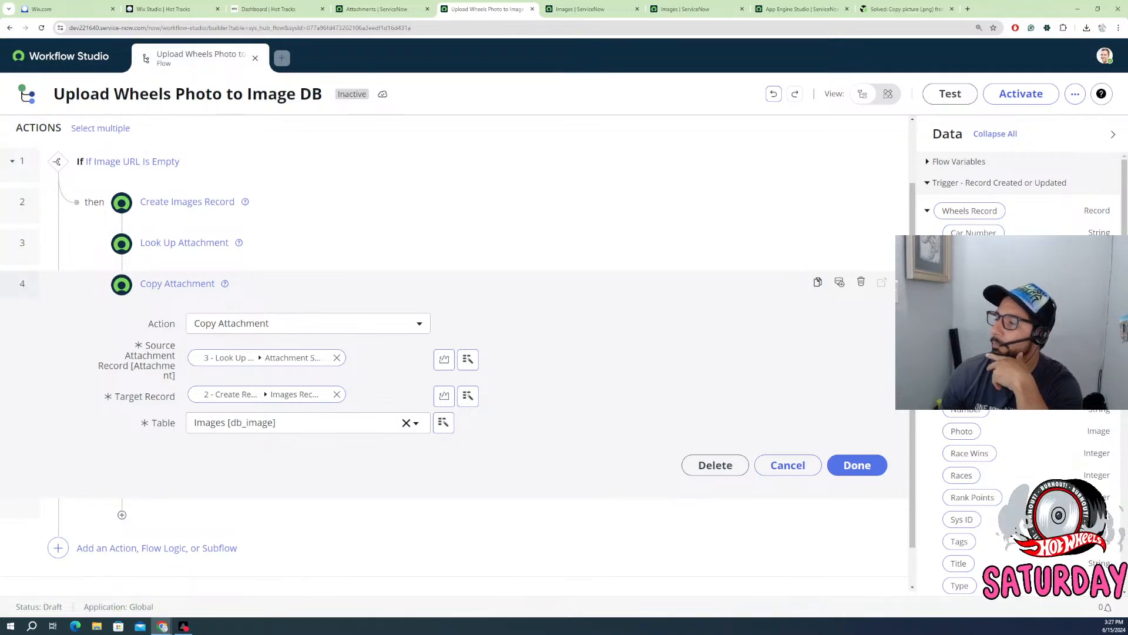
- Duplicate the Attachments list in a second browser tab and open the Hot Tracks Wheels list, filtering the navigator by "hot"
left_click(363, 10)
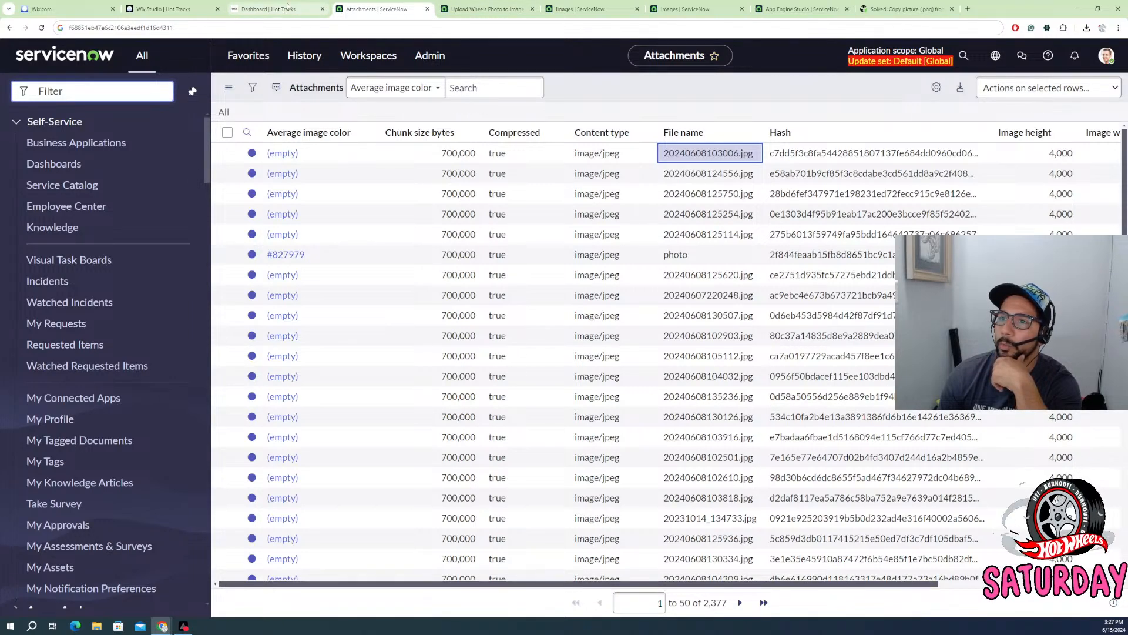
right_click(371, 16)
left_click(395, 117)
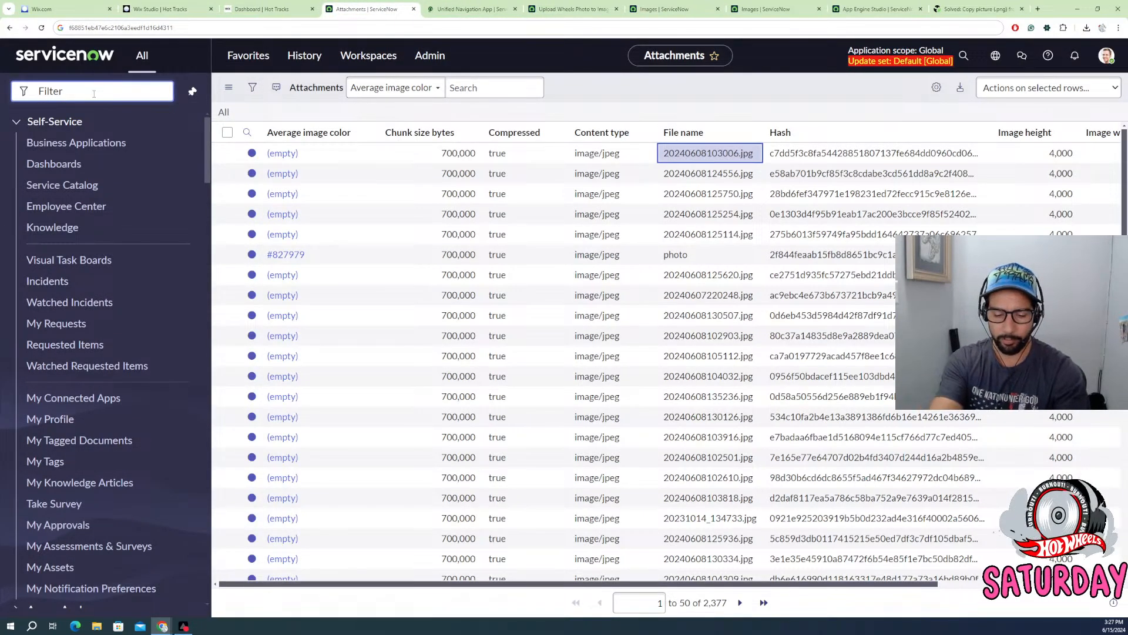
key("shift+F10")
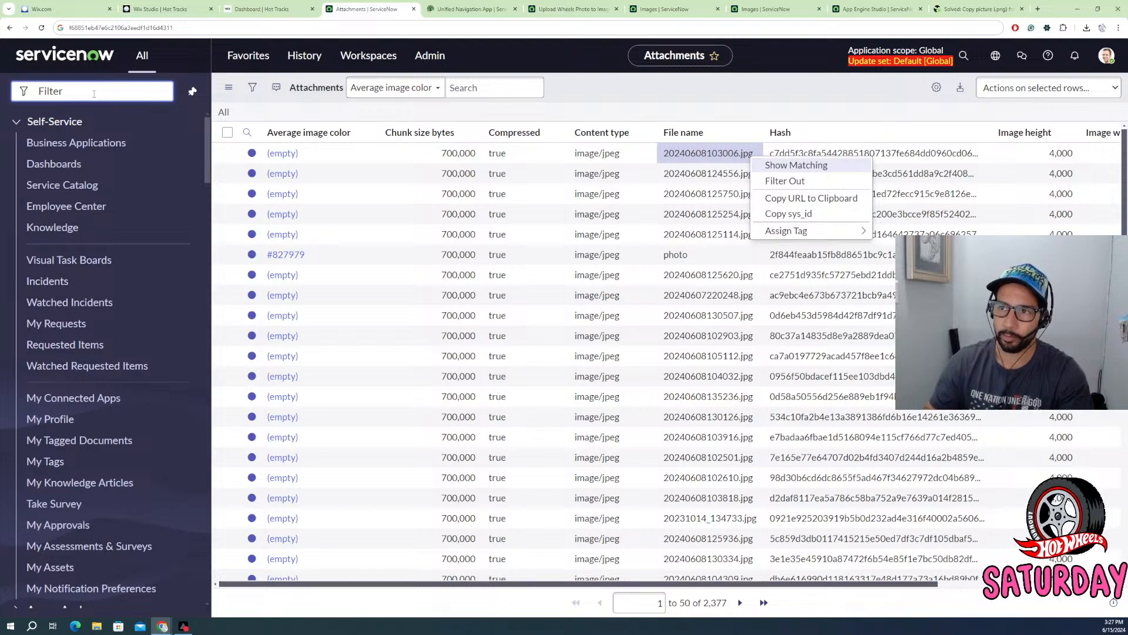
key("Escape")
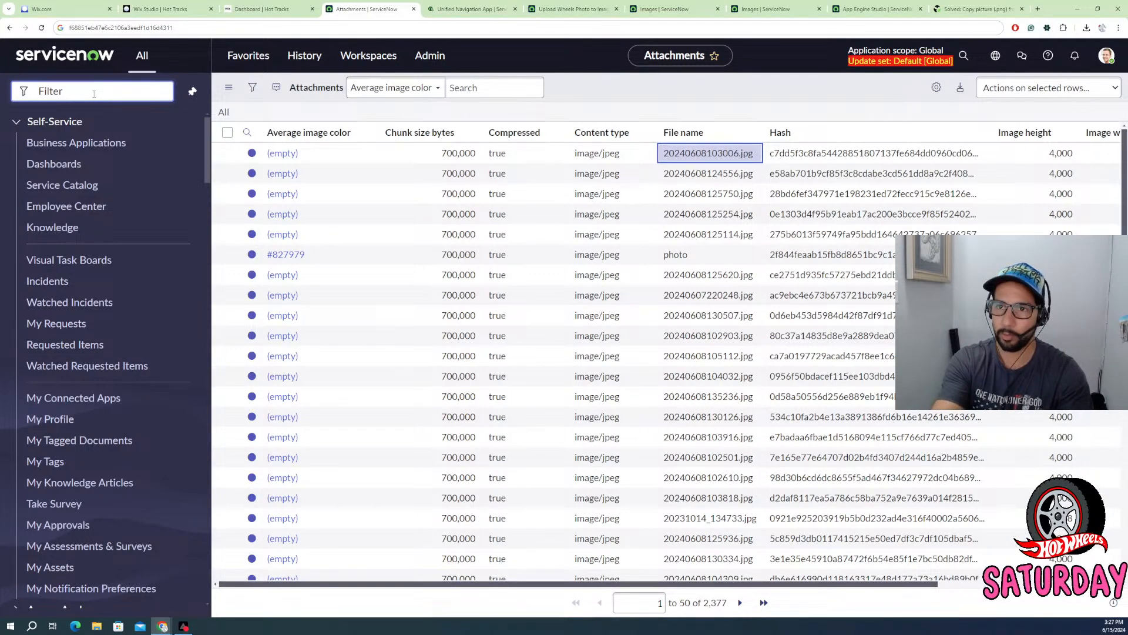
left_click(72, 86)
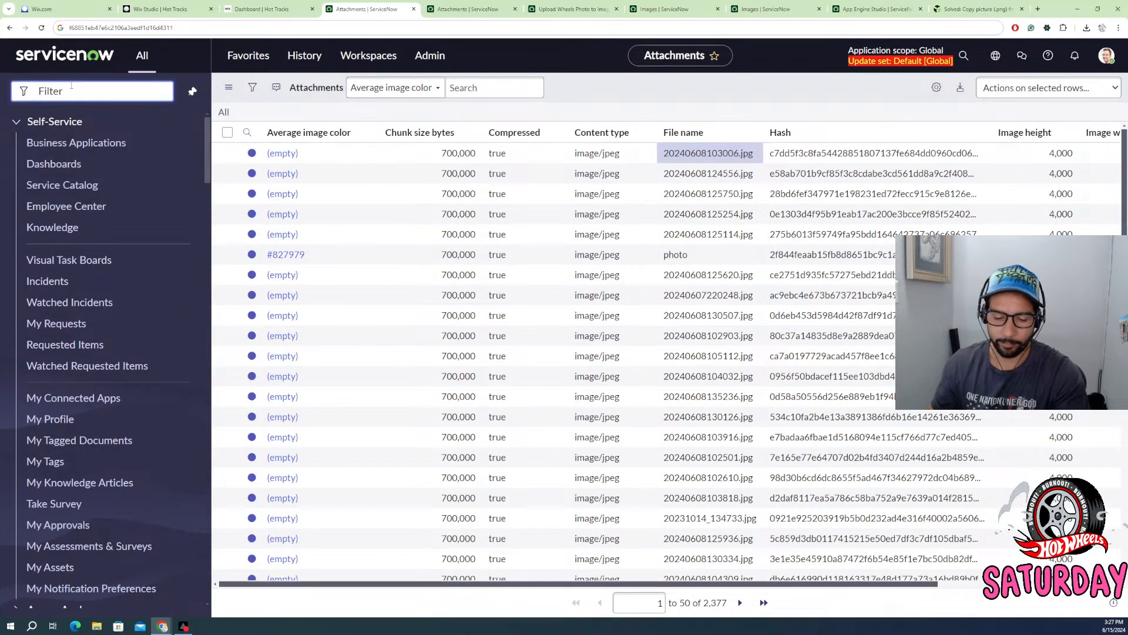
type("hot")
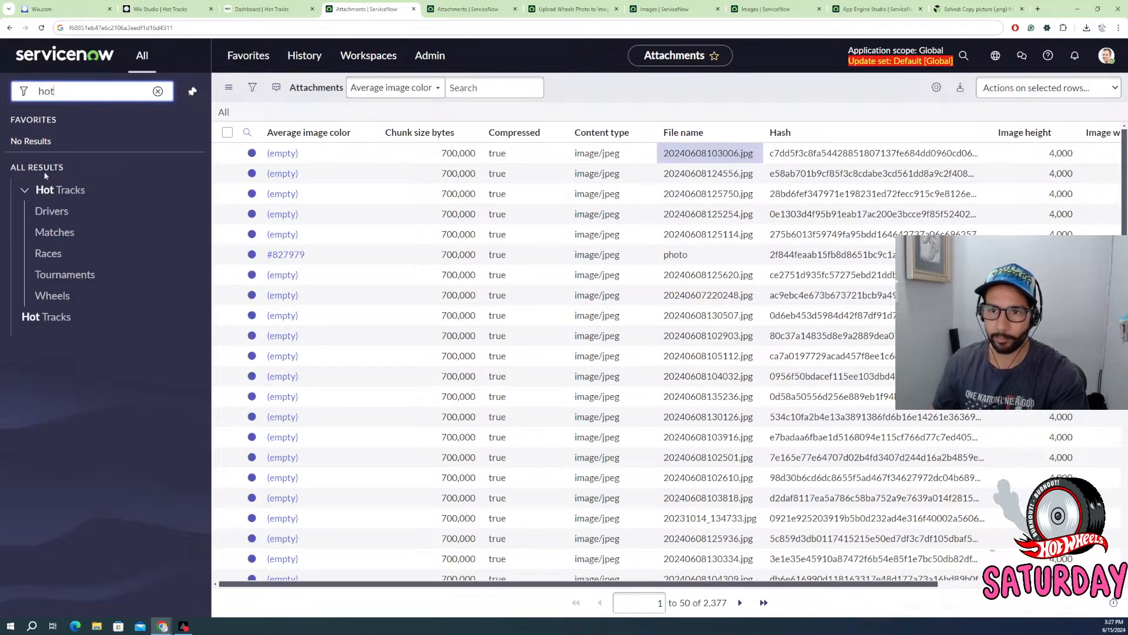
left_click(53, 295)
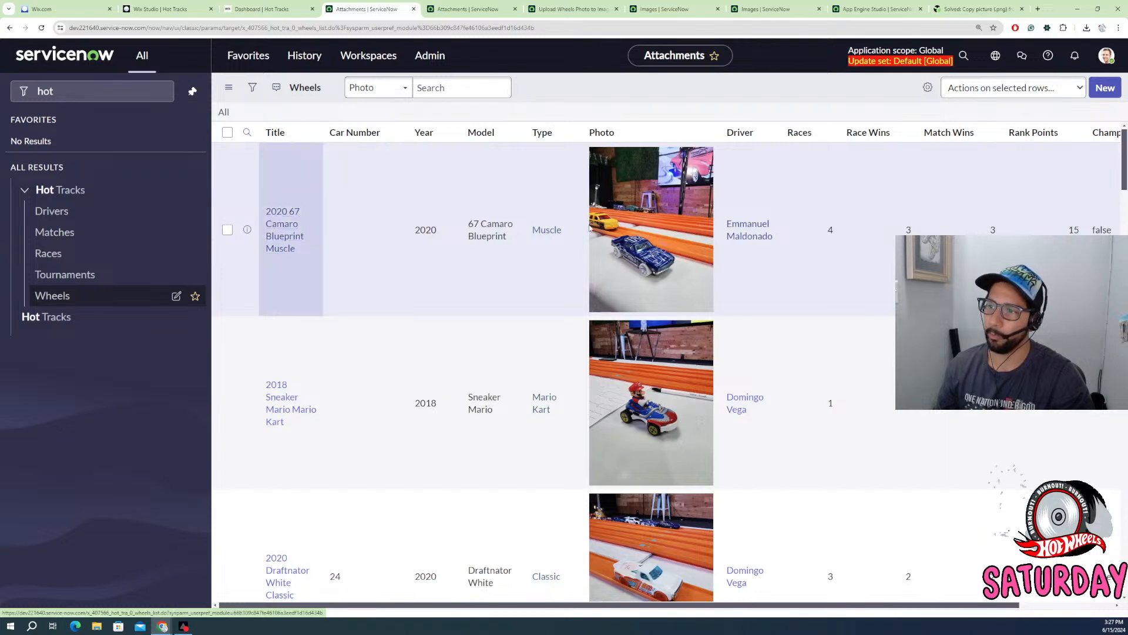
- Copy the sys_id from the photo cell of the 2020 67 Camaro Blueprint Muscle record and paste it into the address bar to inspect it
right_click(643, 229)
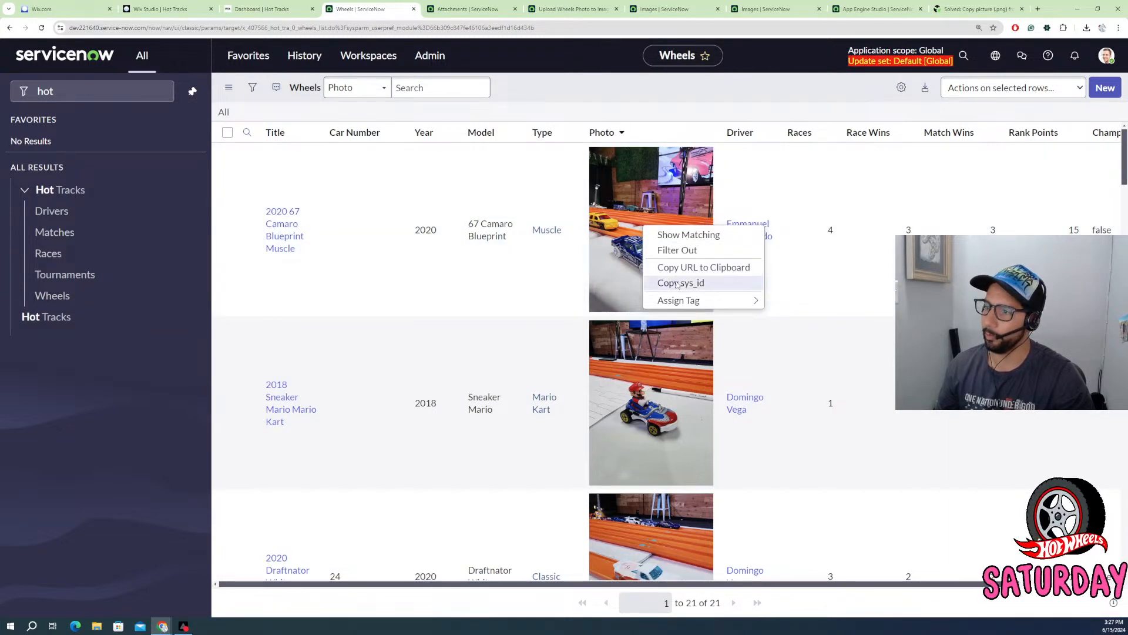
left_click(678, 283)
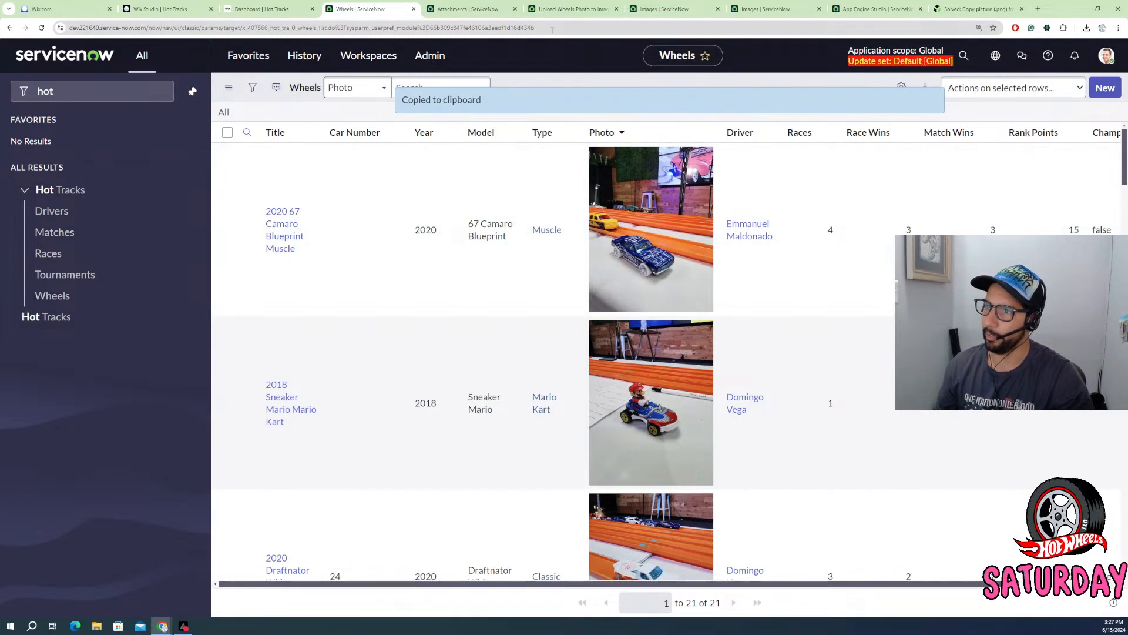
left_click(550, 30)
key("ctrl+v")
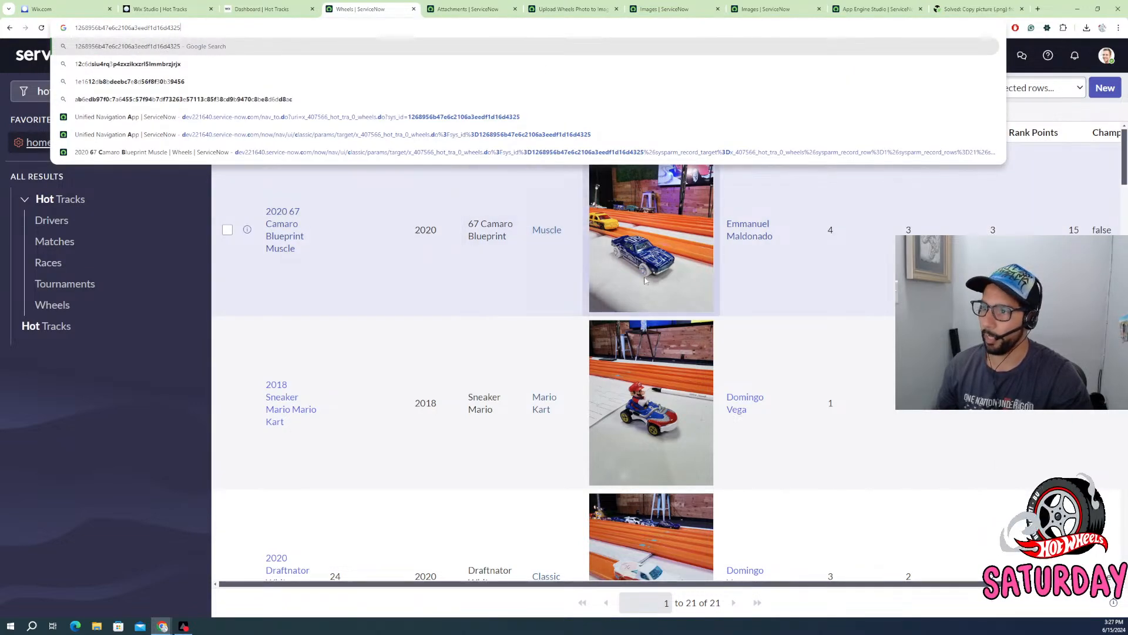
right_click(650, 280)
mouse_move(691, 353)
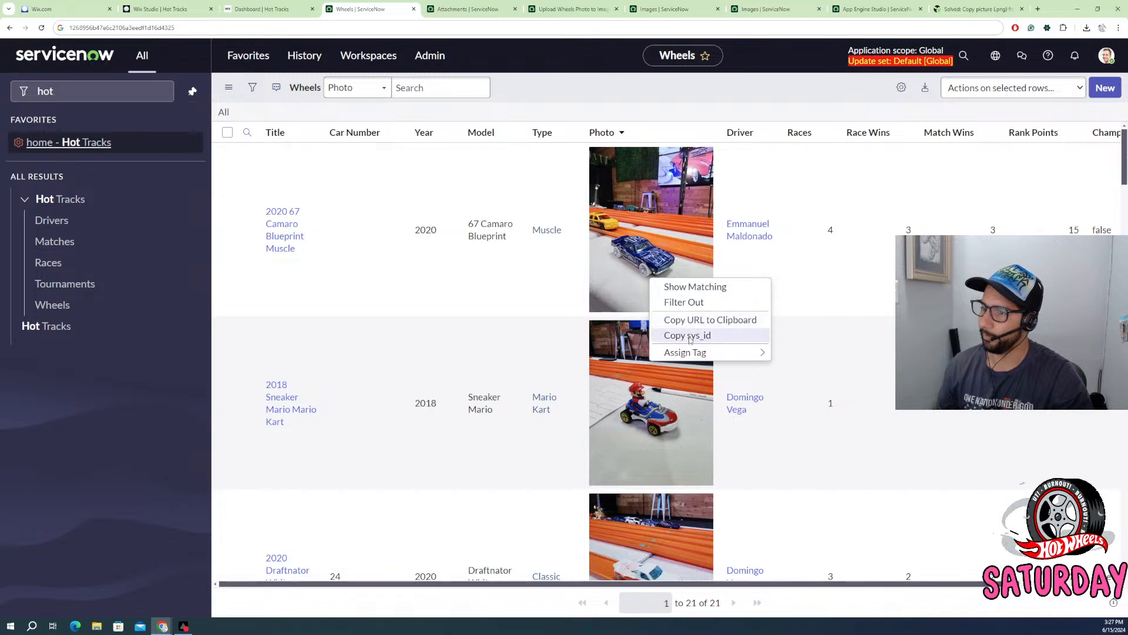
left_click(661, 113)
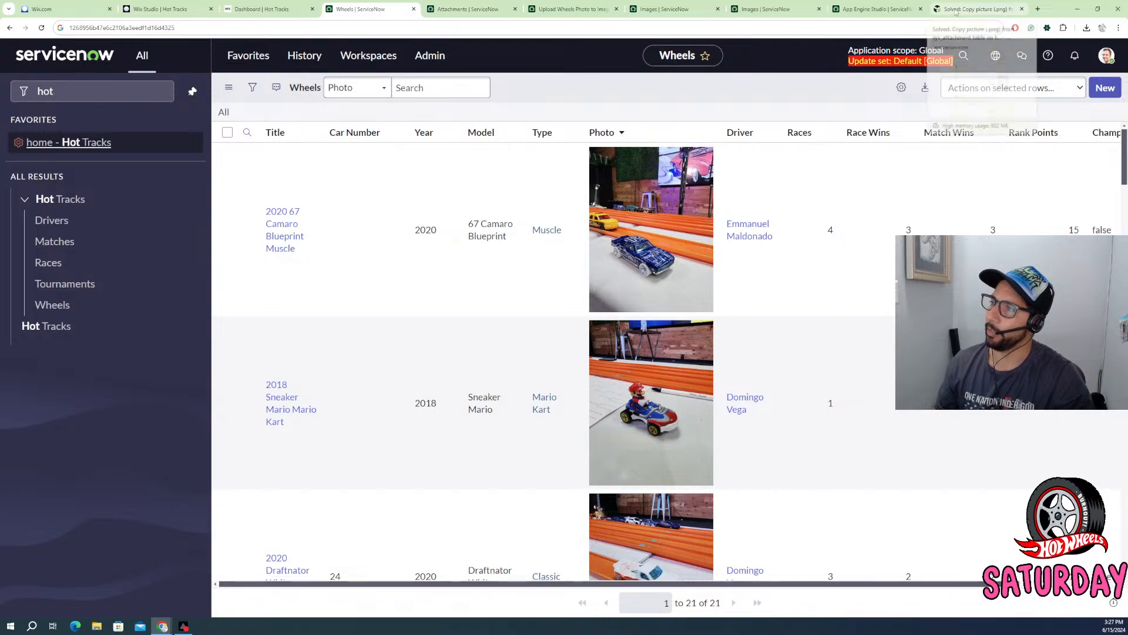
- Return to the Upload Wheels Photo to Image DB flow and check the Look Up Attachment action's settings
left_click(898, 8)
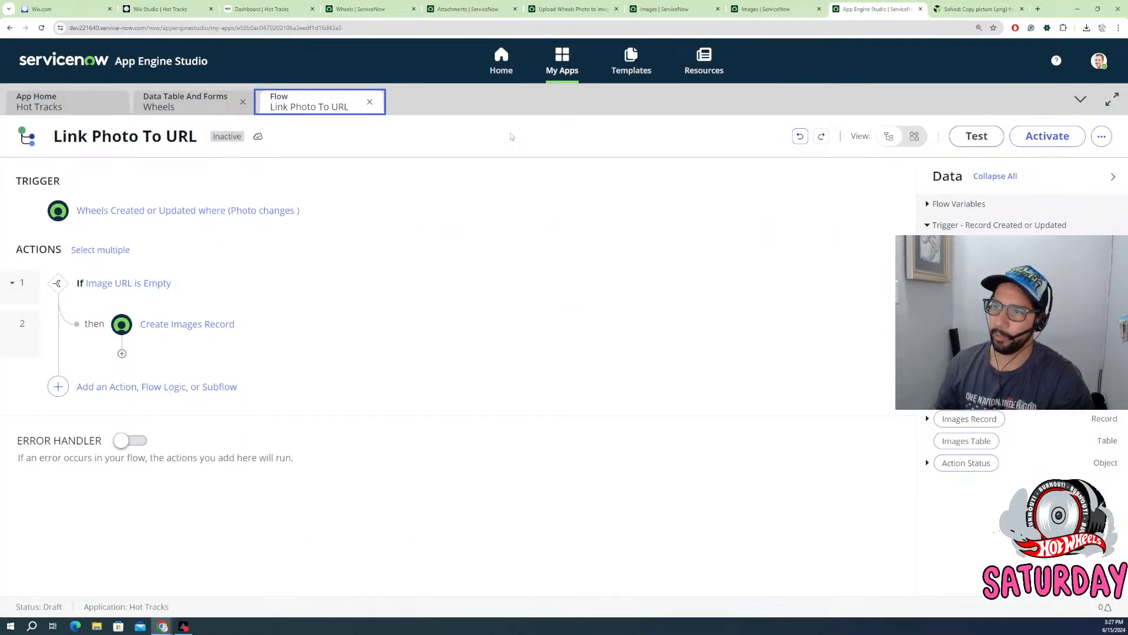
left_click(742, 12)
left_click(640, 14)
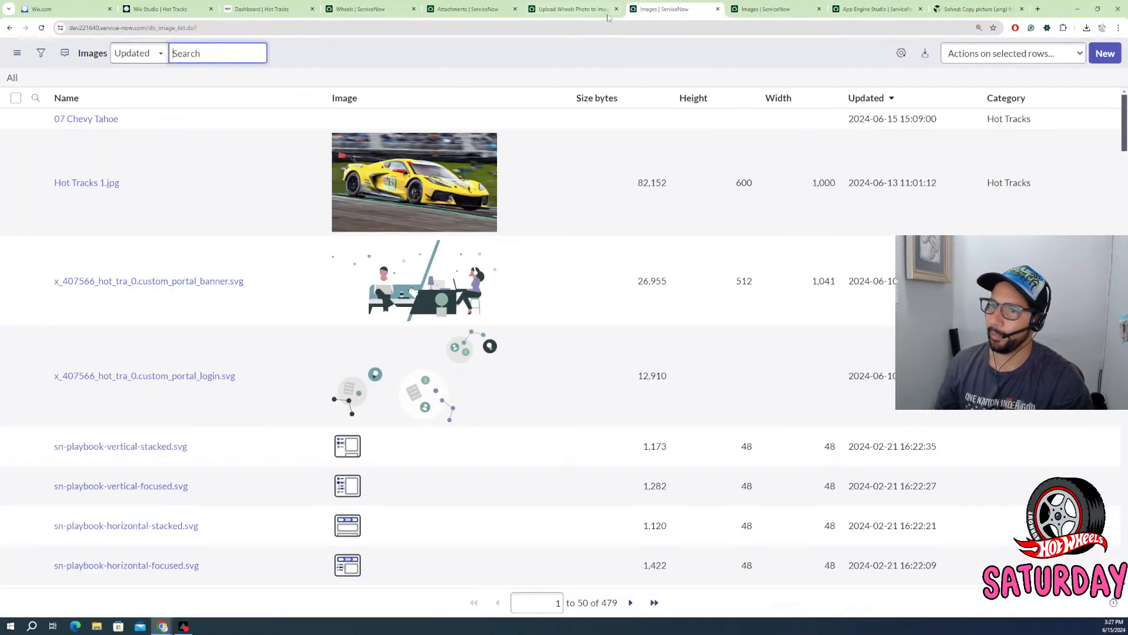
left_click(531, 14)
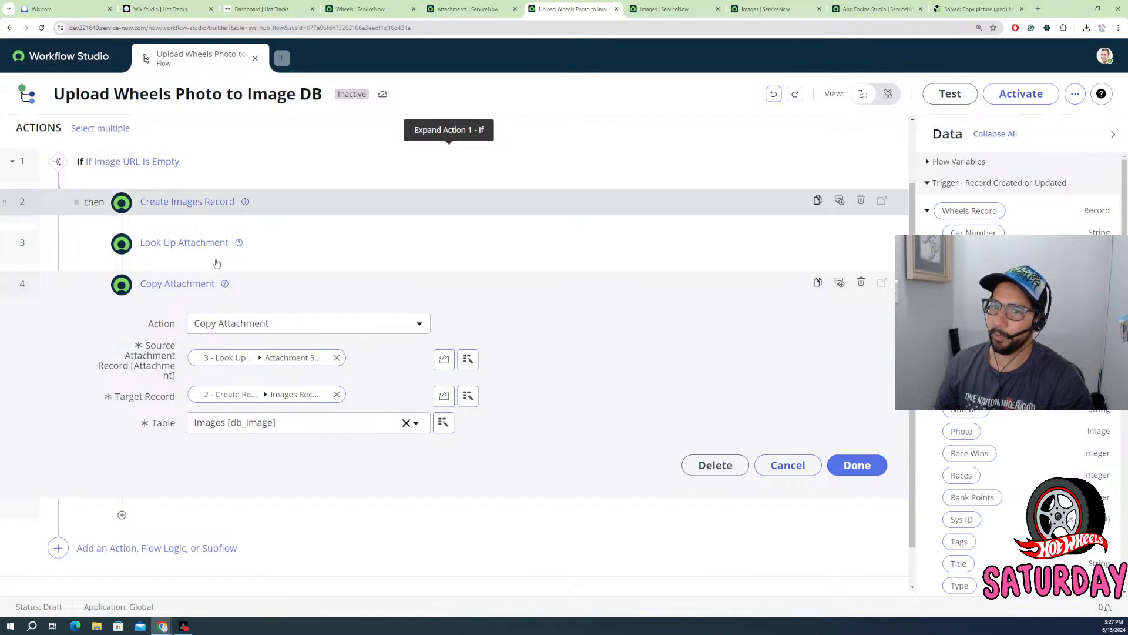
left_click(184, 245)
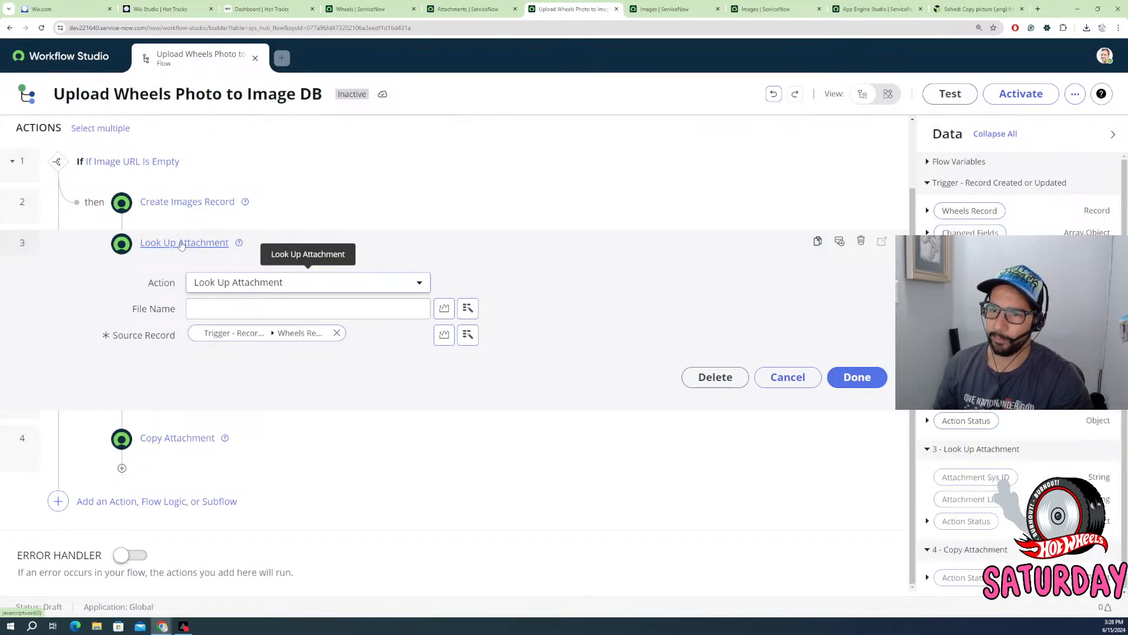
- Insert a Look Up Record action between Create Images Record and Look Up Attachment
left_click(121, 223)
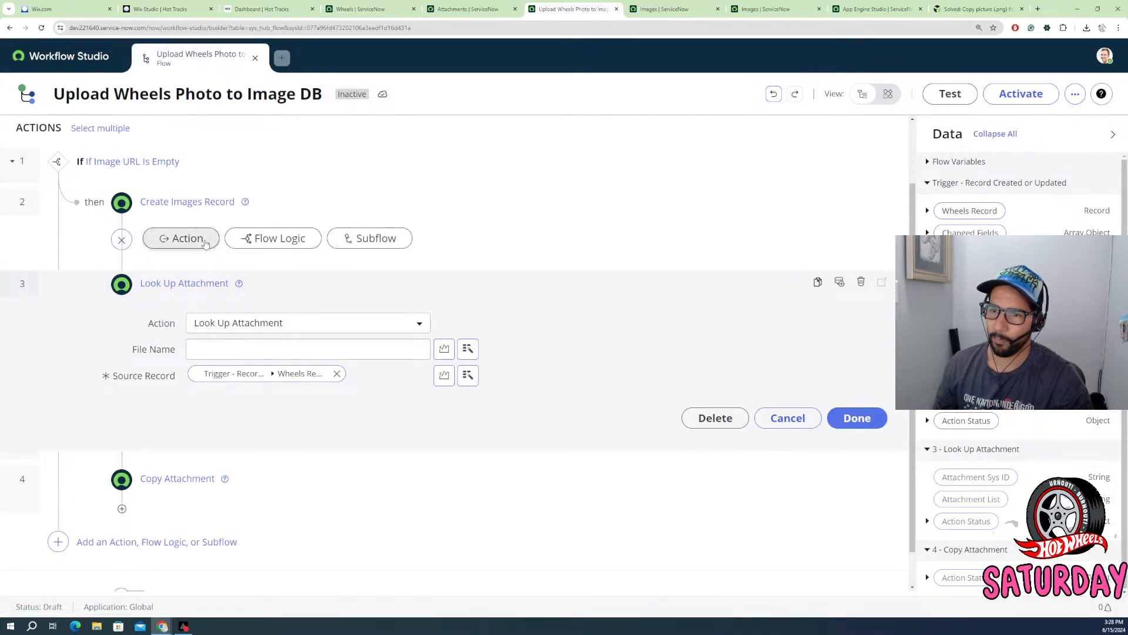
left_click(204, 242)
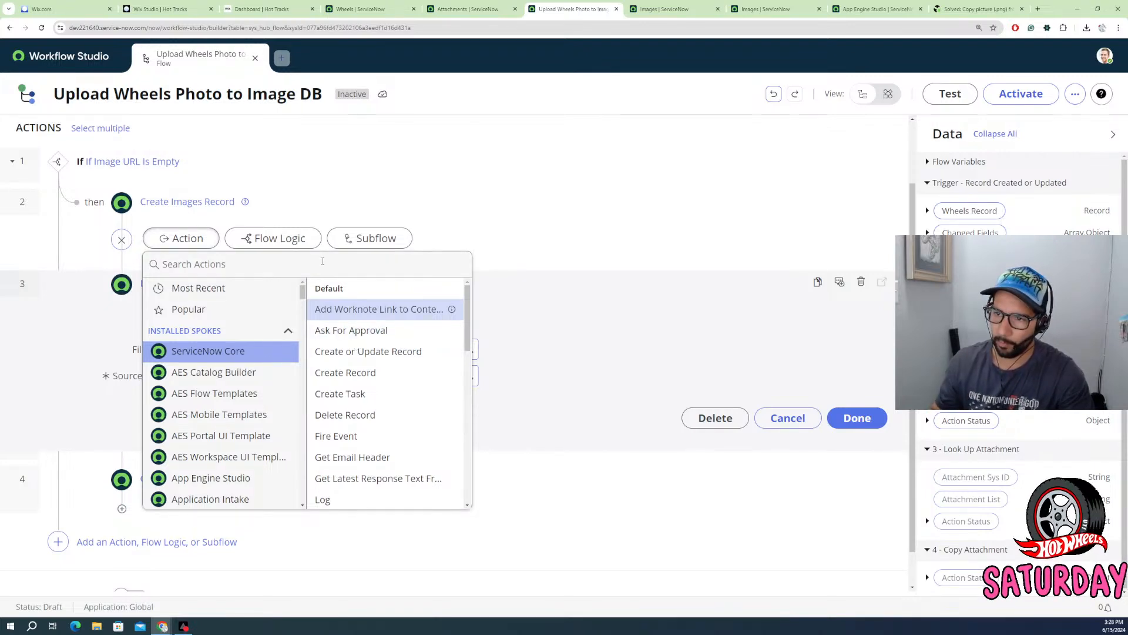
left_click(323, 261)
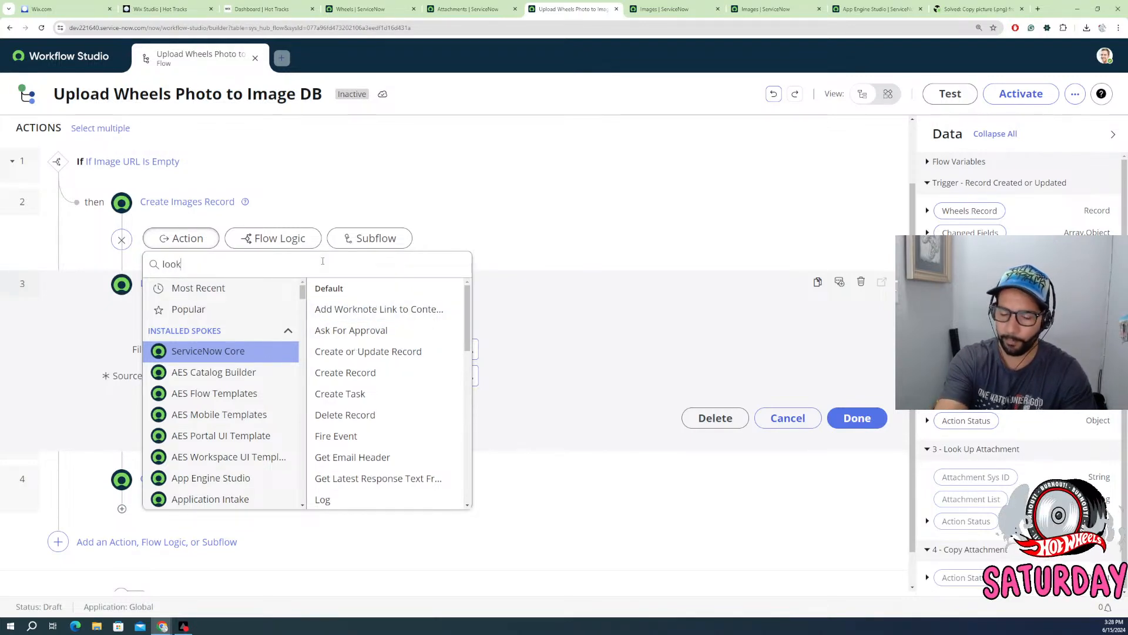
type("lookup")
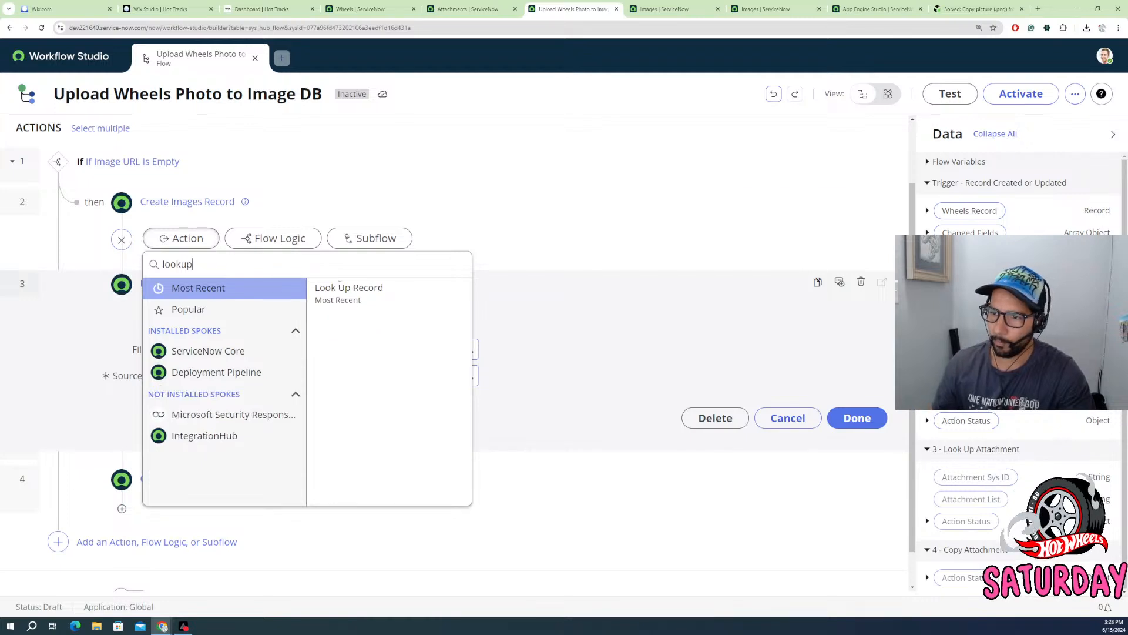
left_click(344, 293)
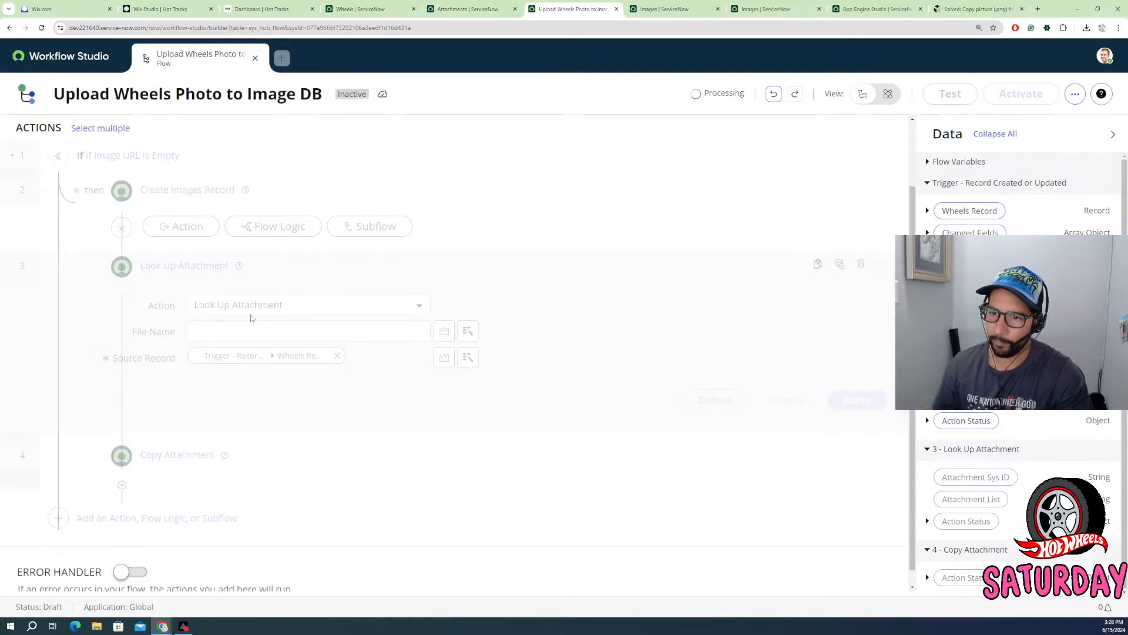
- Set the new Look Up Record action's table to Attachment [sys_attachment]
left_click(273, 311)
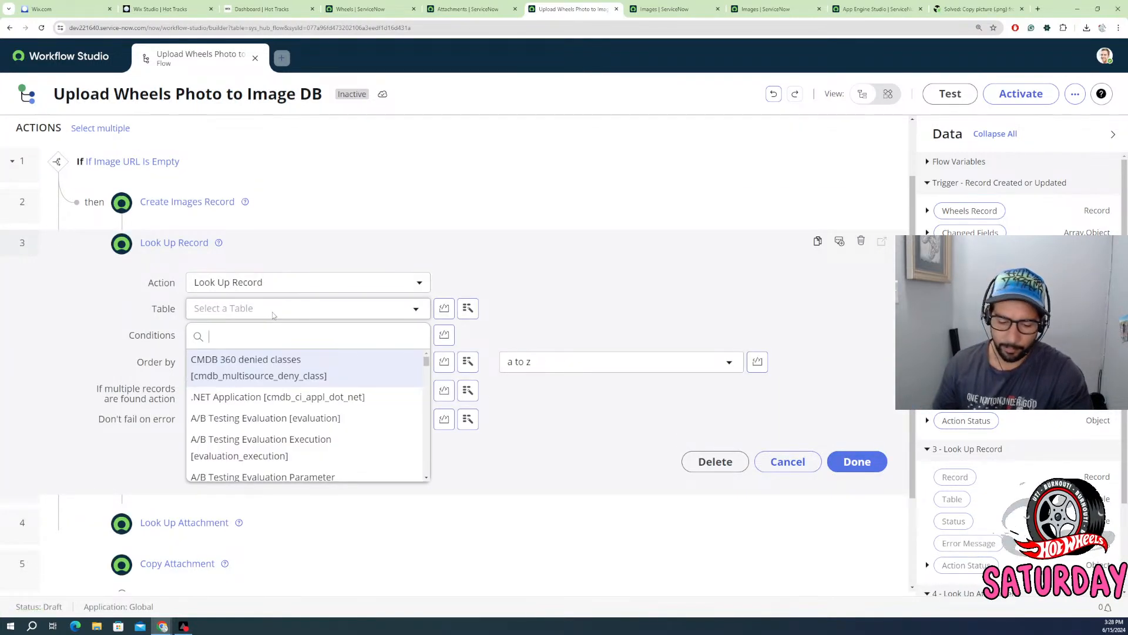
type("sys_")
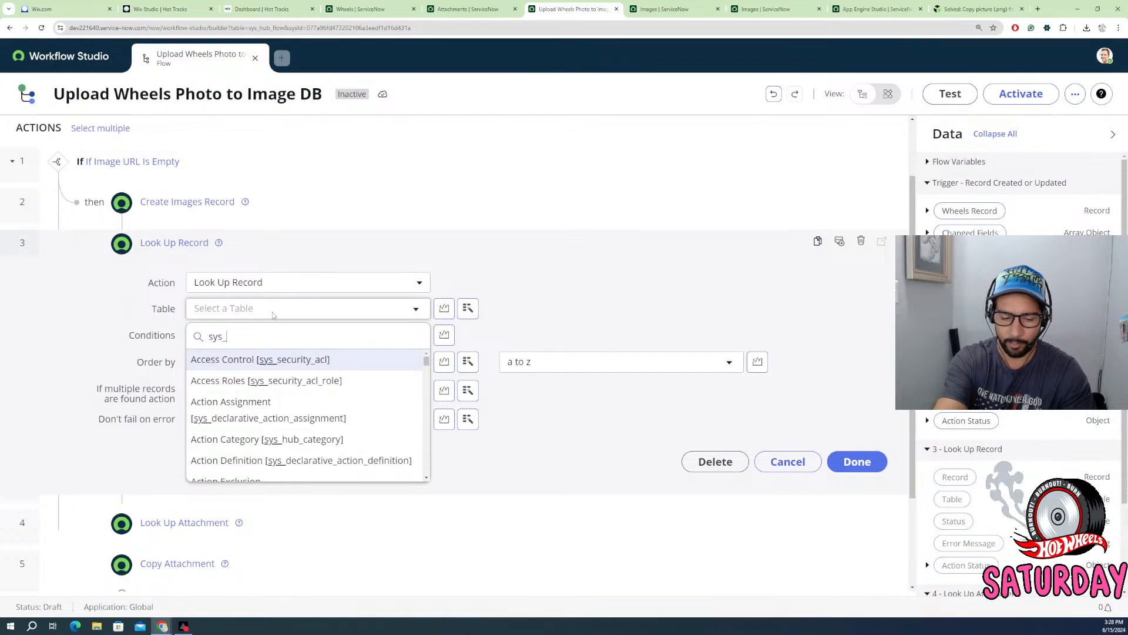
type("att")
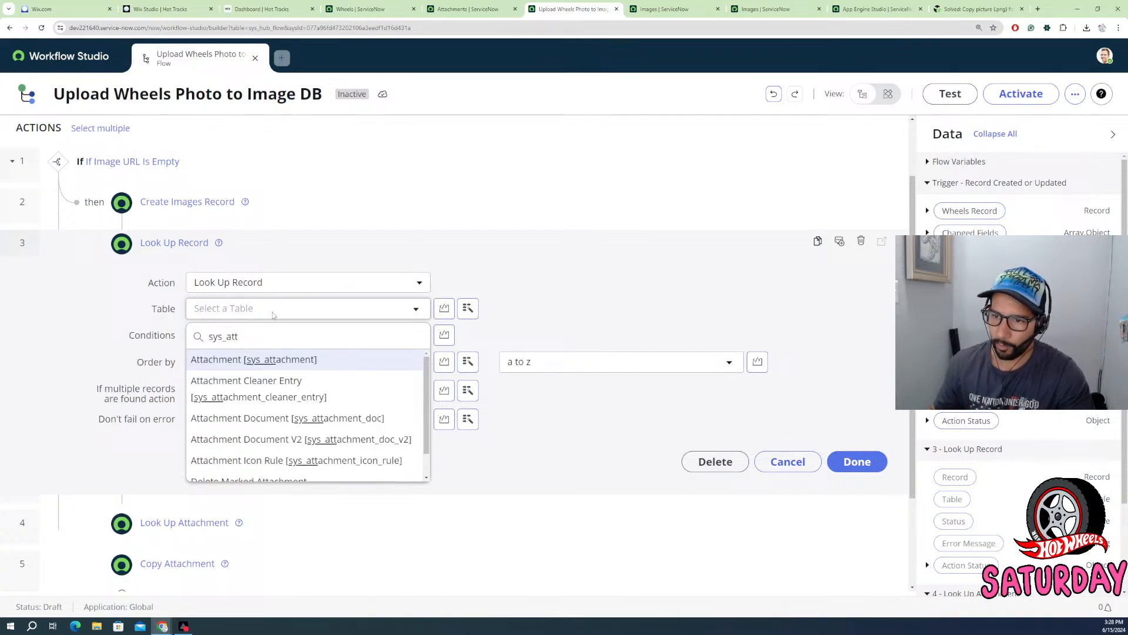
left_click(263, 363)
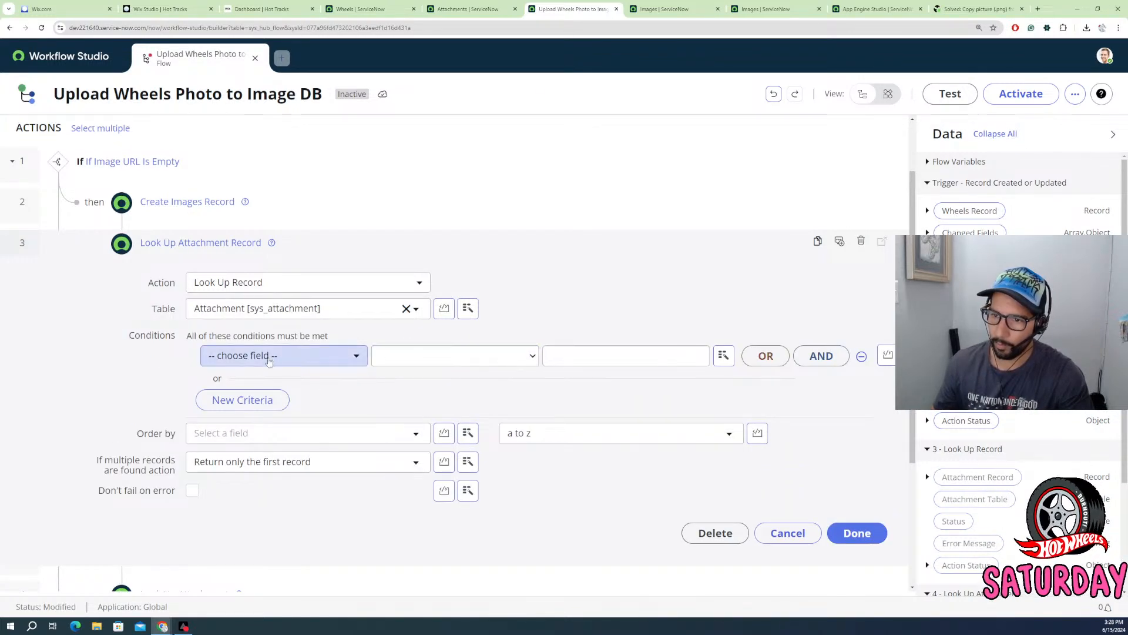
- Set the attachment lookup condition to Sys ID is the trigger Wheels record's Photo, and enable Don't fail on error
left_click(264, 356)
scroll(264, 411, "down", 1)
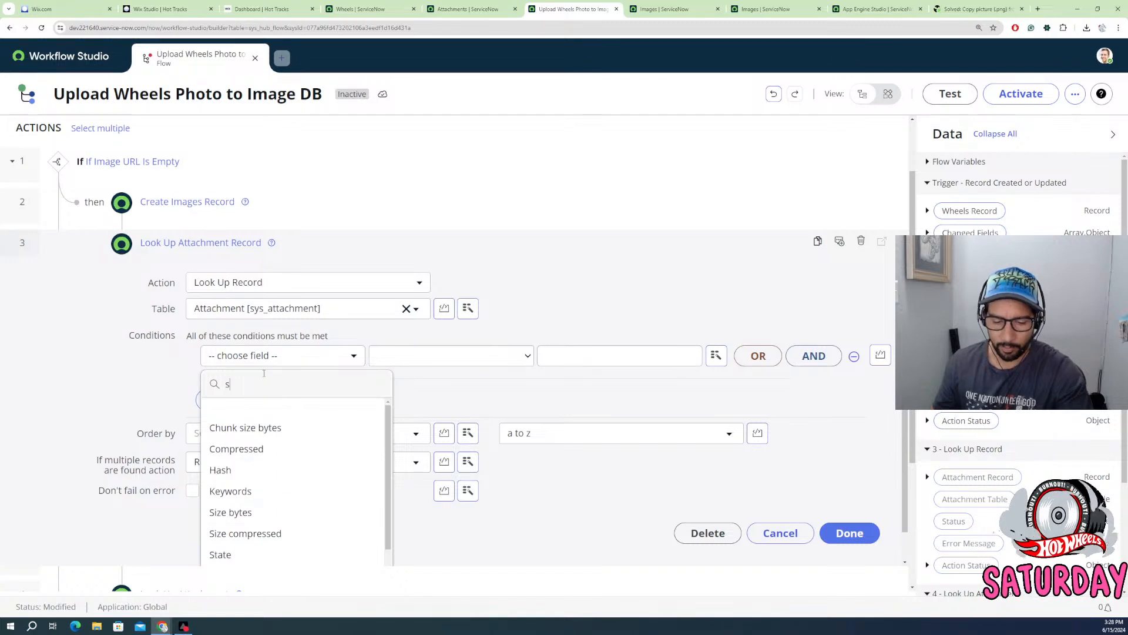
type("sys")
left_click(243, 424)
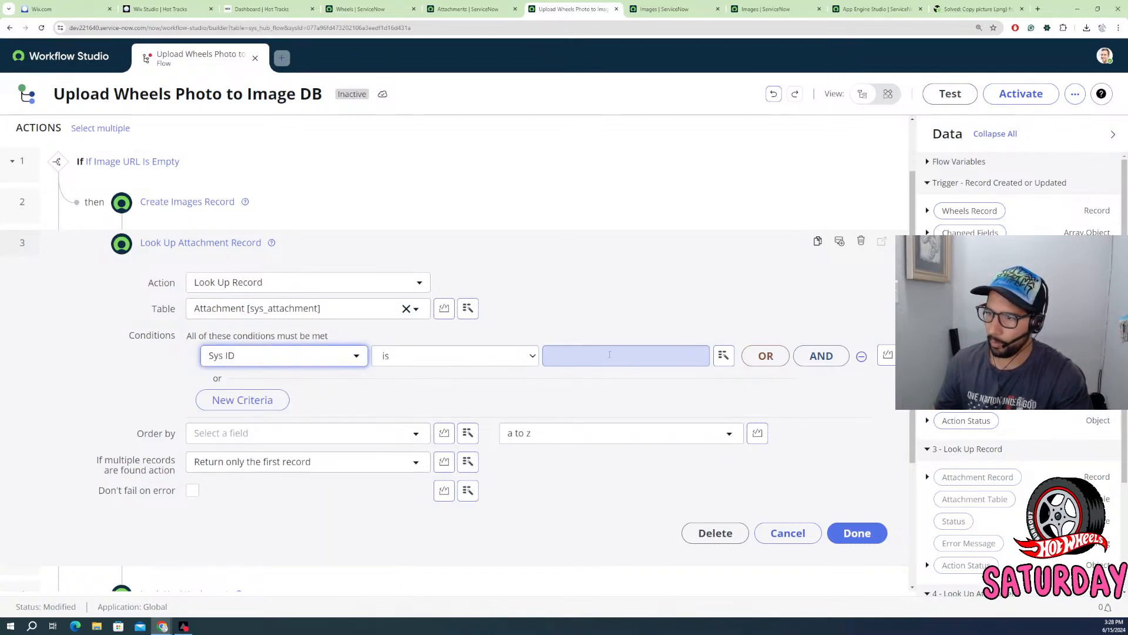
left_click(928, 211)
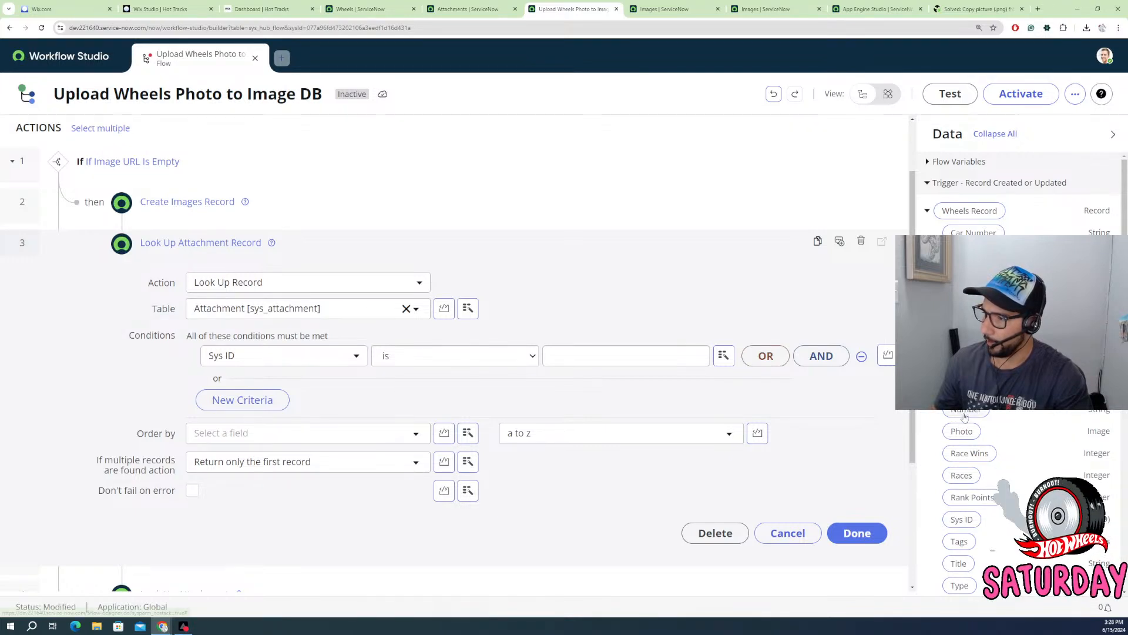
left_click_drag(962, 435, 639, 357)
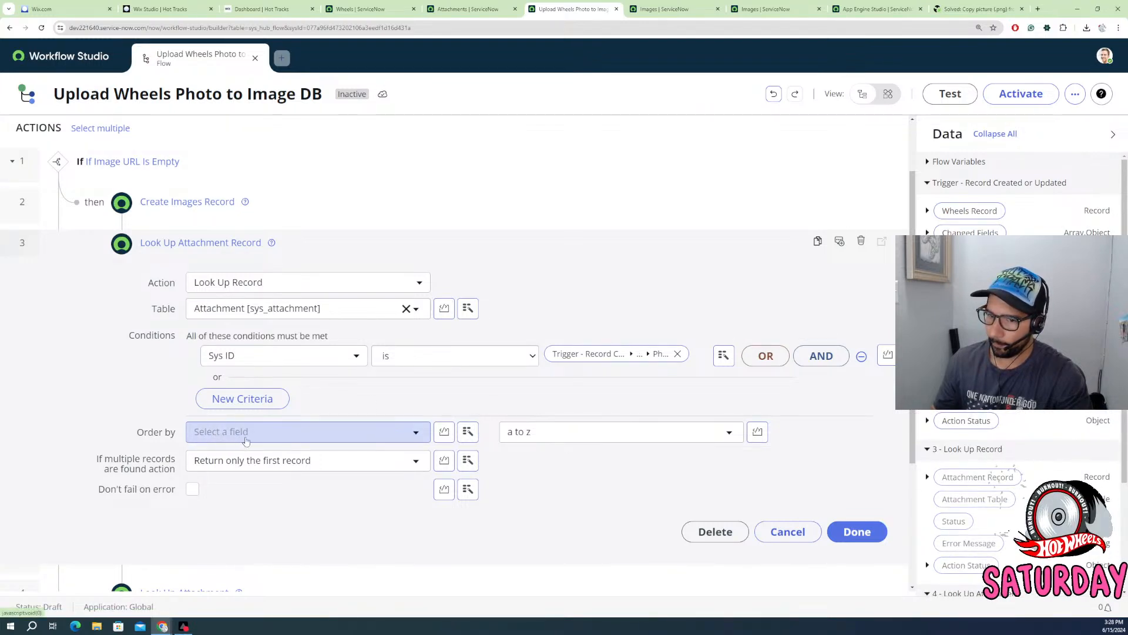
left_click(193, 493)
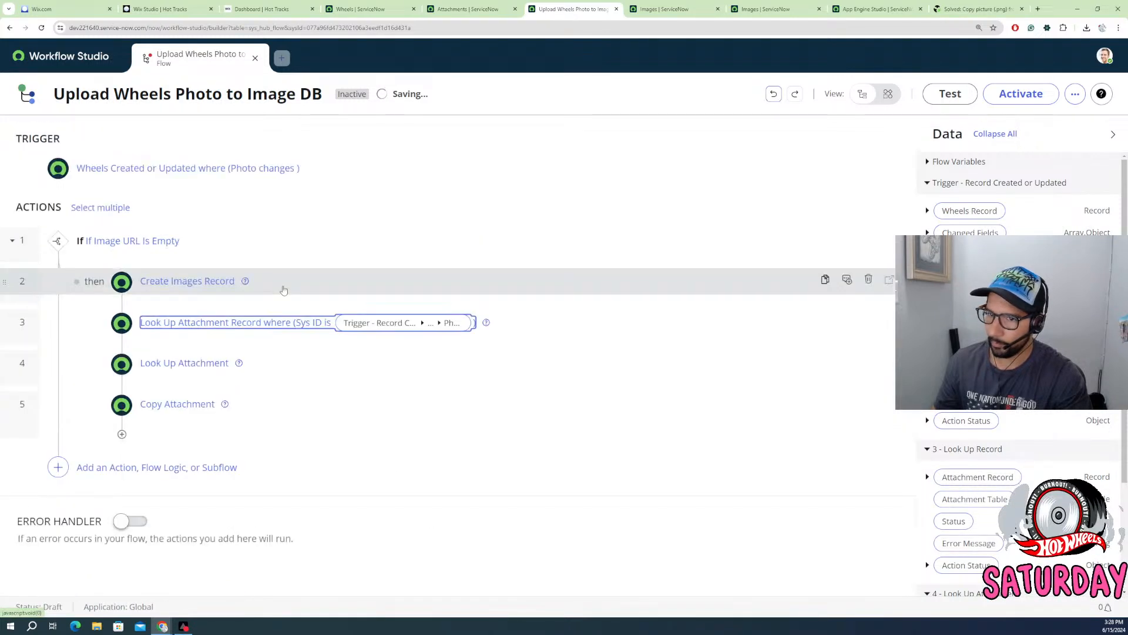
- Delete the Look Up Attachment action and set Copy Attachment's source to the Attachment Record found by the Look Up Record action
left_click(190, 364)
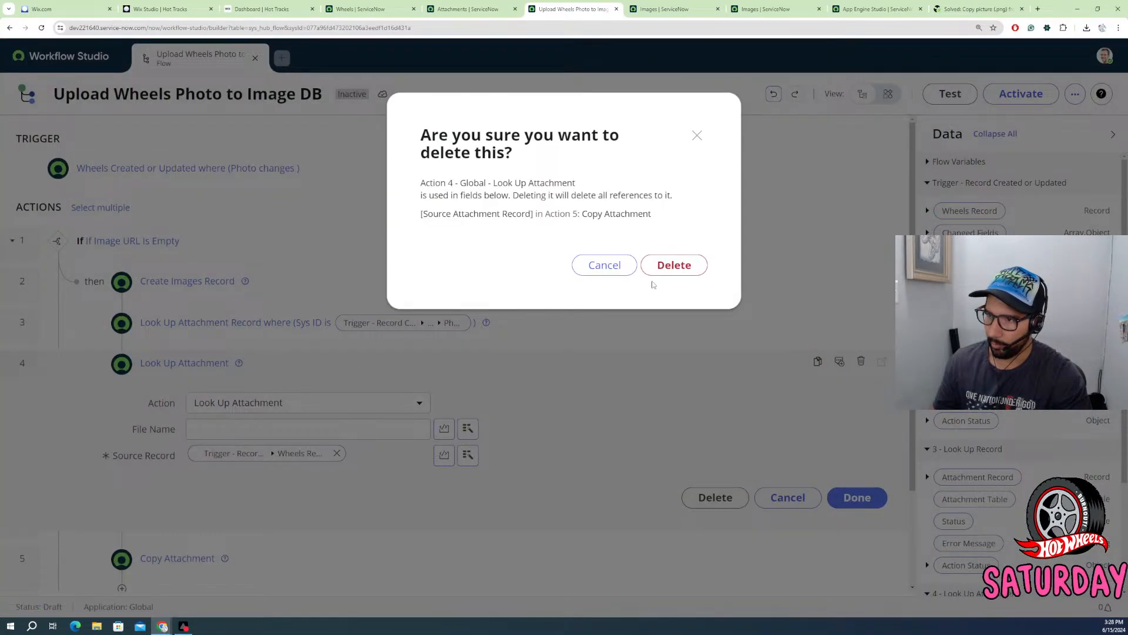
left_click(667, 270)
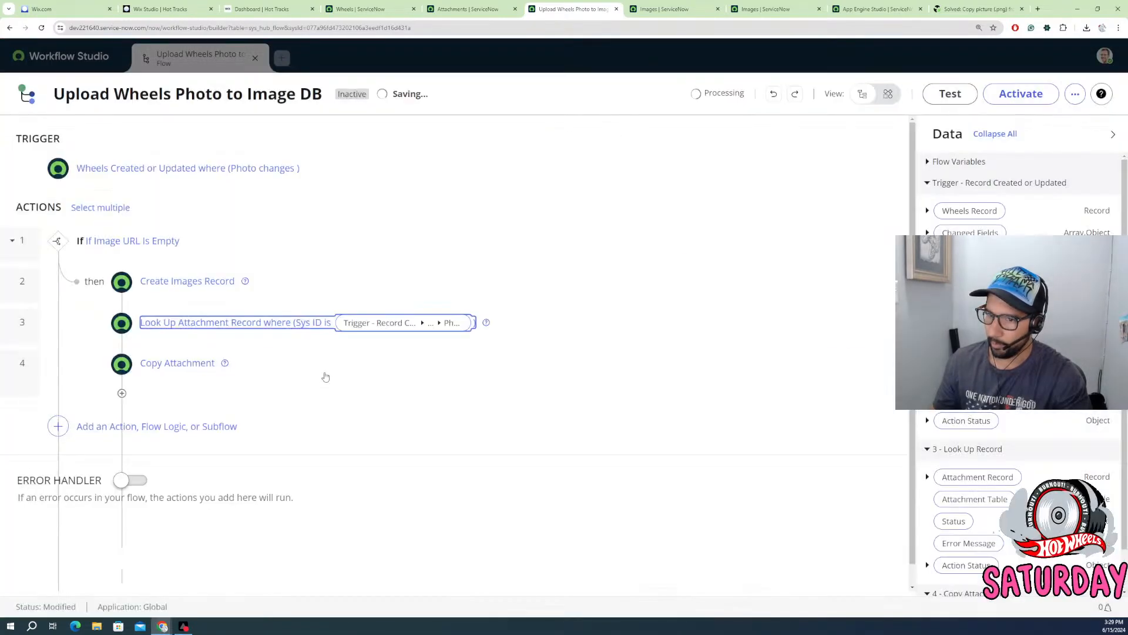
left_click(174, 365)
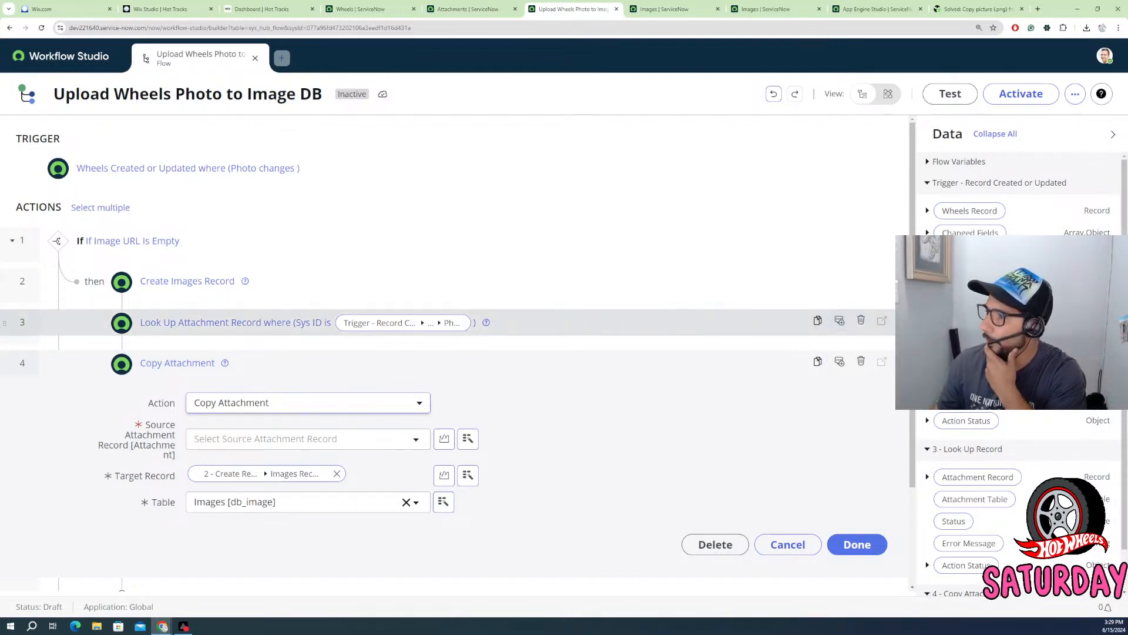
left_click_drag(960, 479, 261, 446)
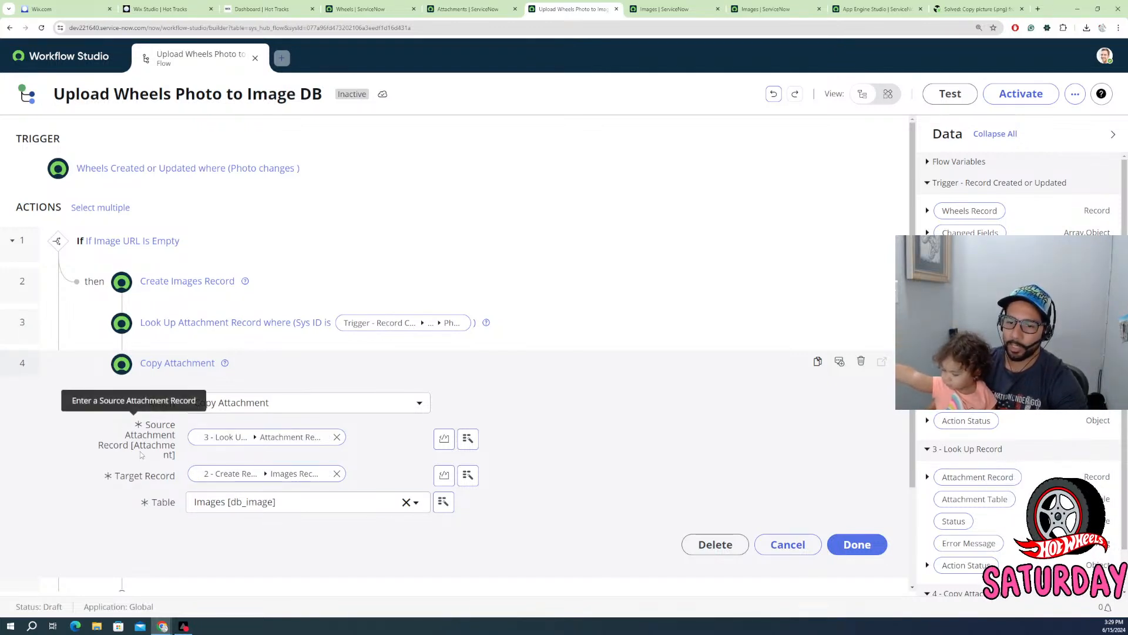
left_click(227, 366)
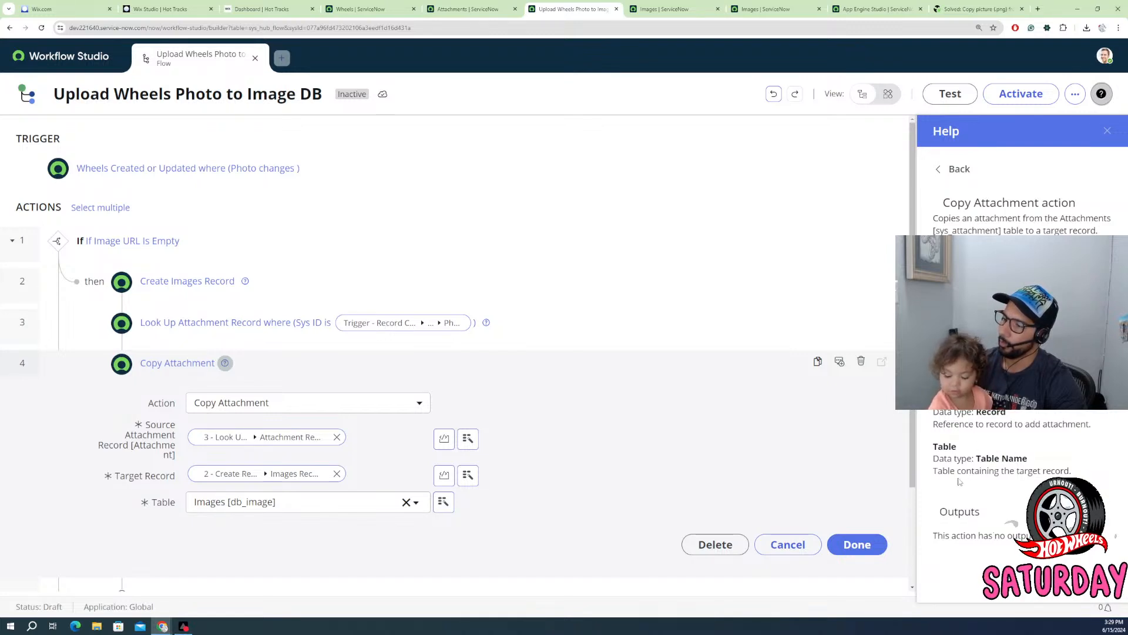
left_click(1107, 131)
left_click(857, 544)
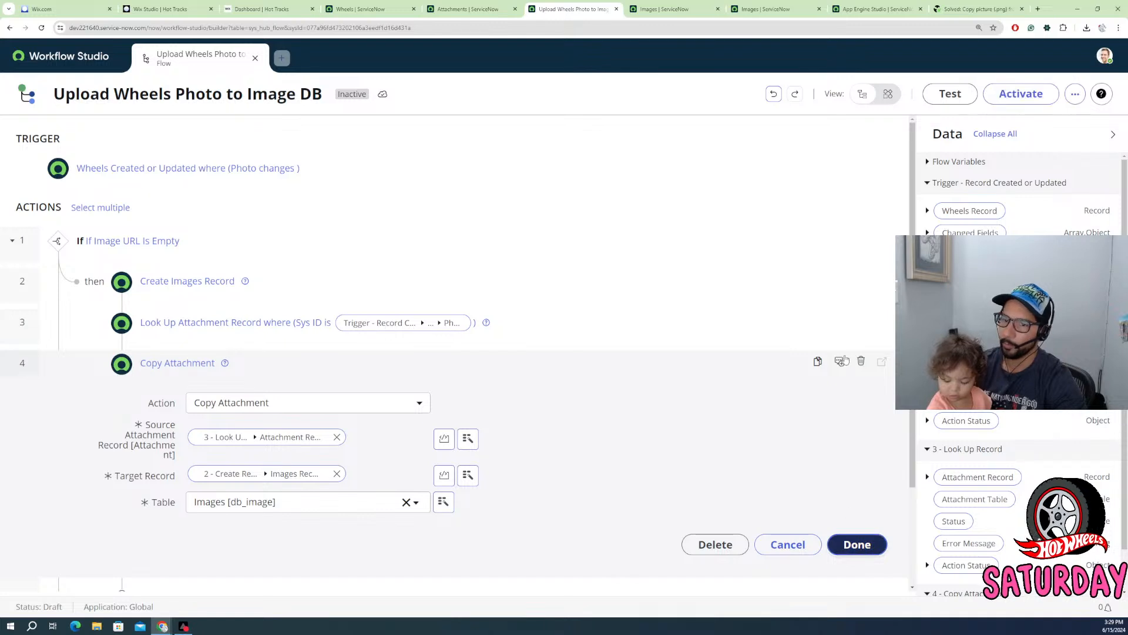
- Run a test of the flow using the 2016 01 Acura Integra GSR Custom Wheels record
left_click(957, 98)
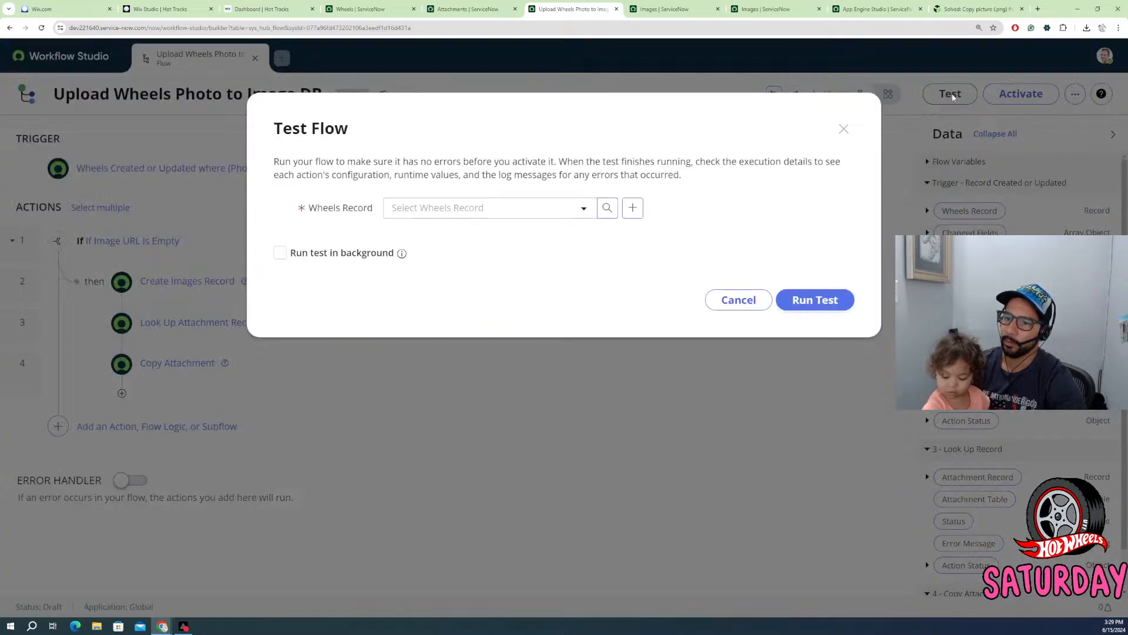
left_click(468, 209)
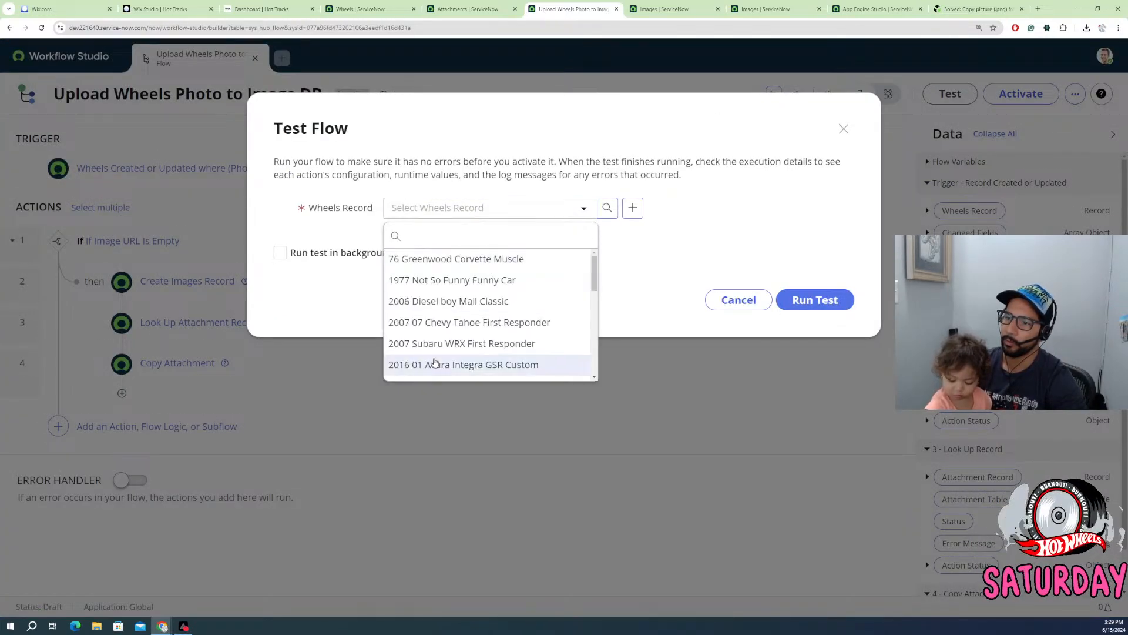
left_click(442, 365)
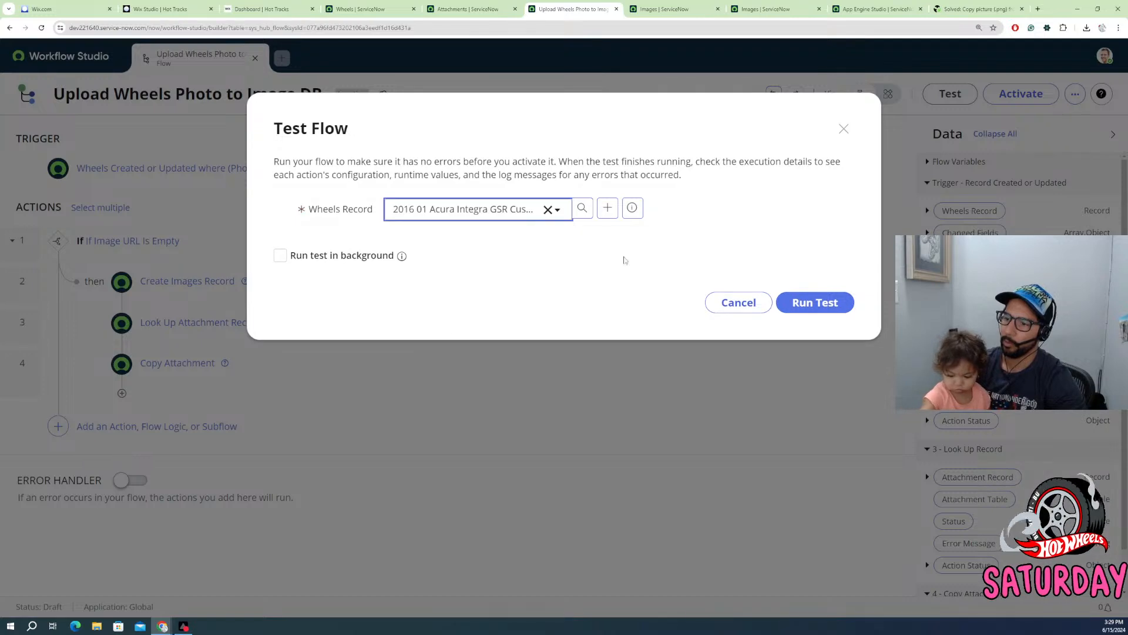
left_click(808, 298)
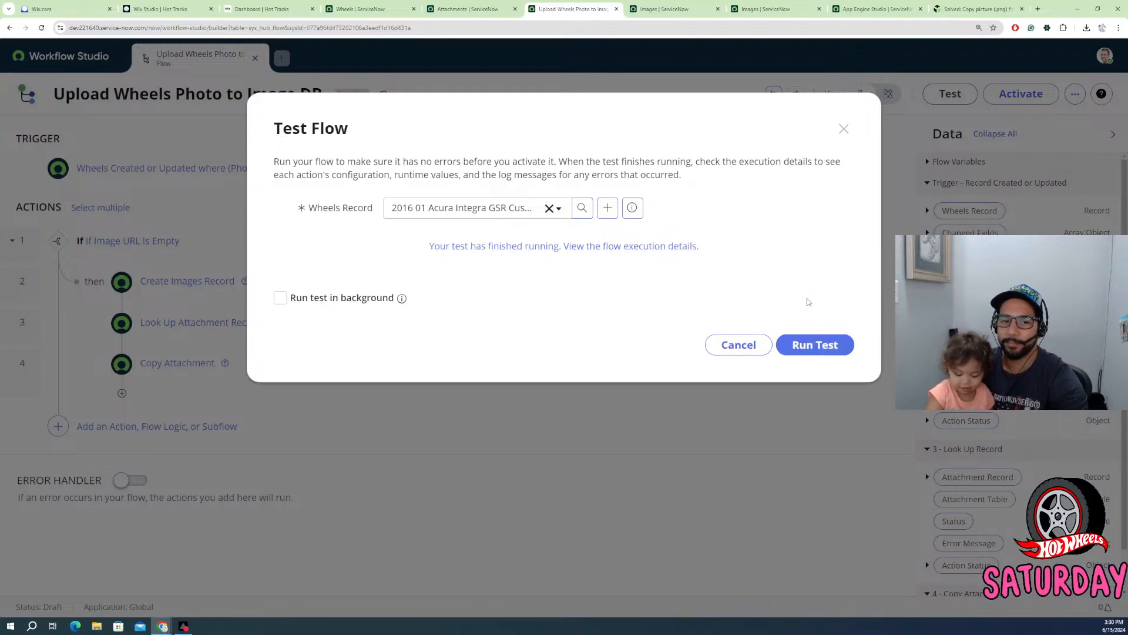
- Examine the test's Create Record, Look Up Record and Copy Attachment execution details, and open the 01 Acura Integra GSR target record
left_click(509, 246)
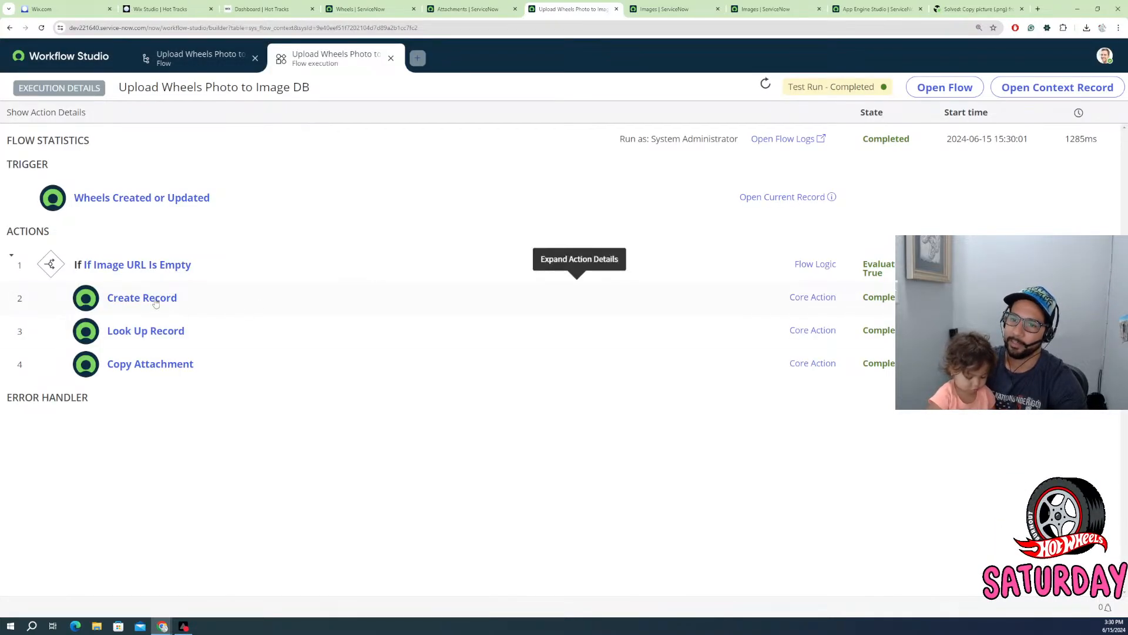
left_click(157, 304)
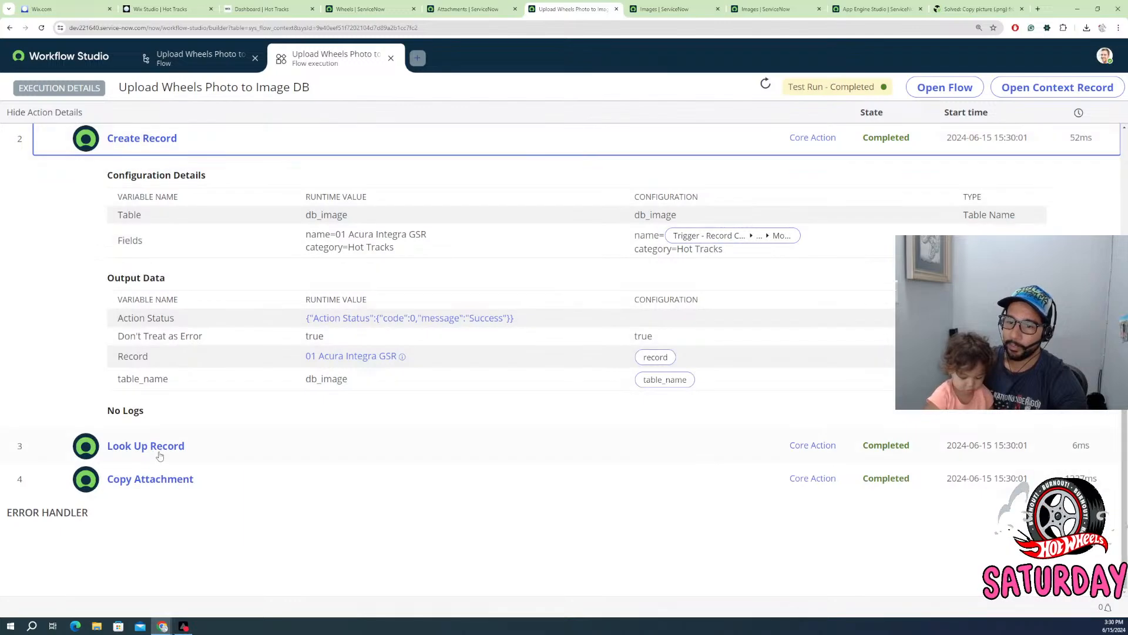
left_click(164, 446)
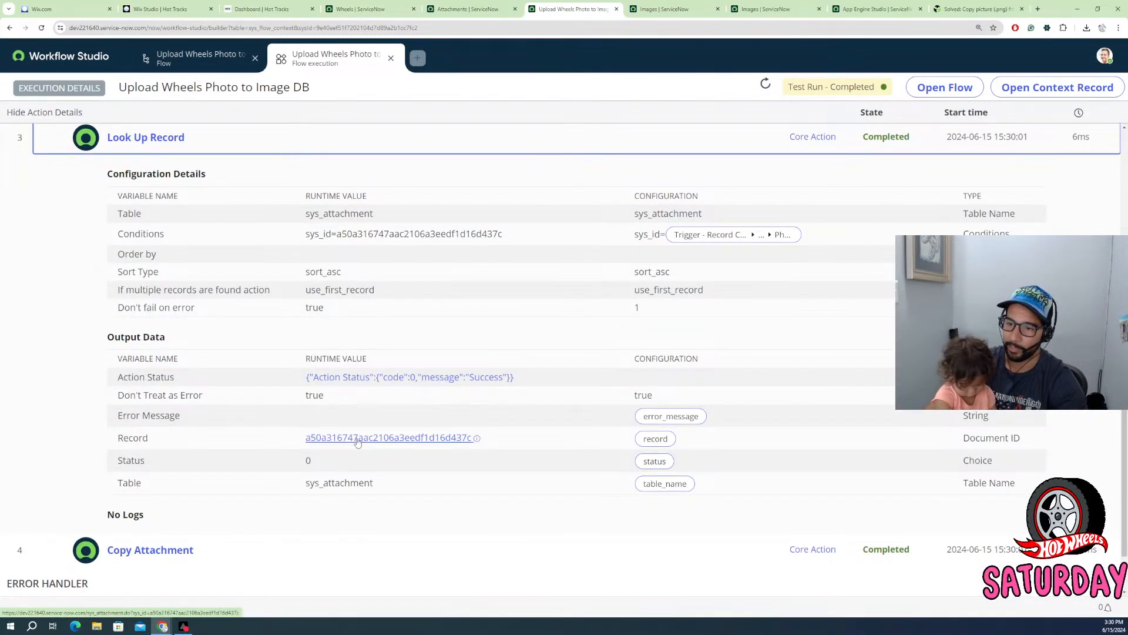
scroll(176, 488, "down", 1)
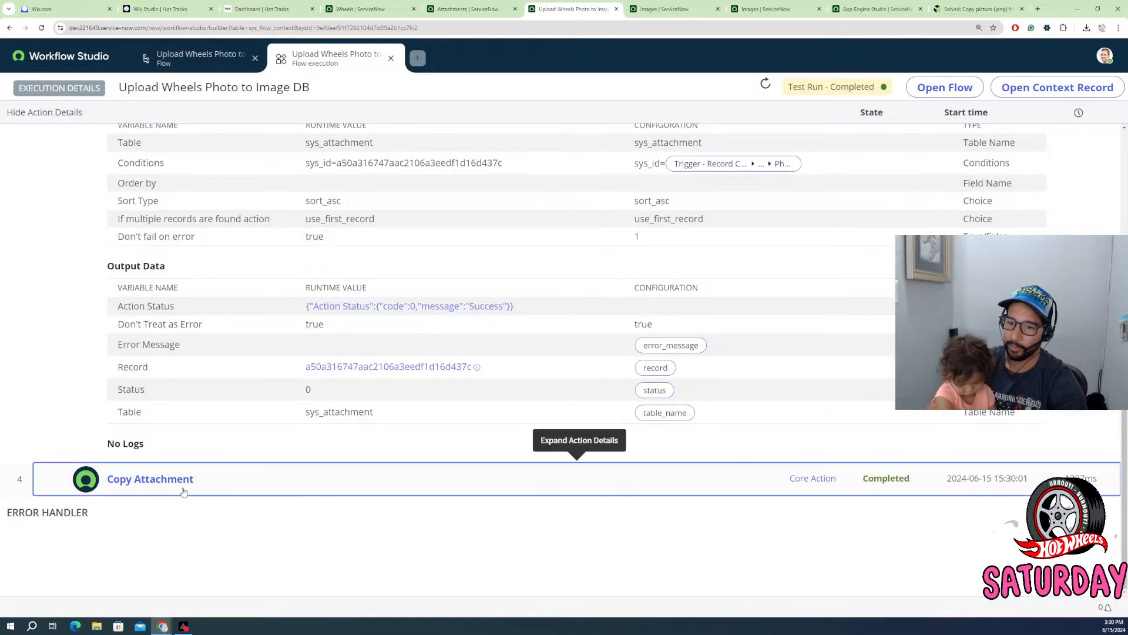
left_click(183, 491)
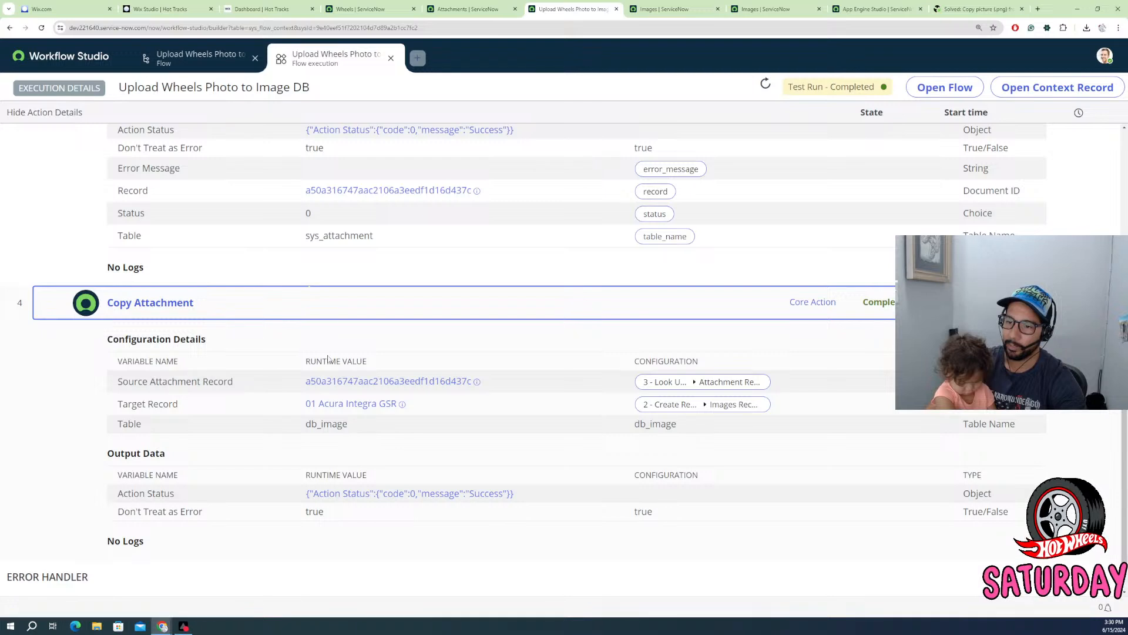
left_click(362, 406)
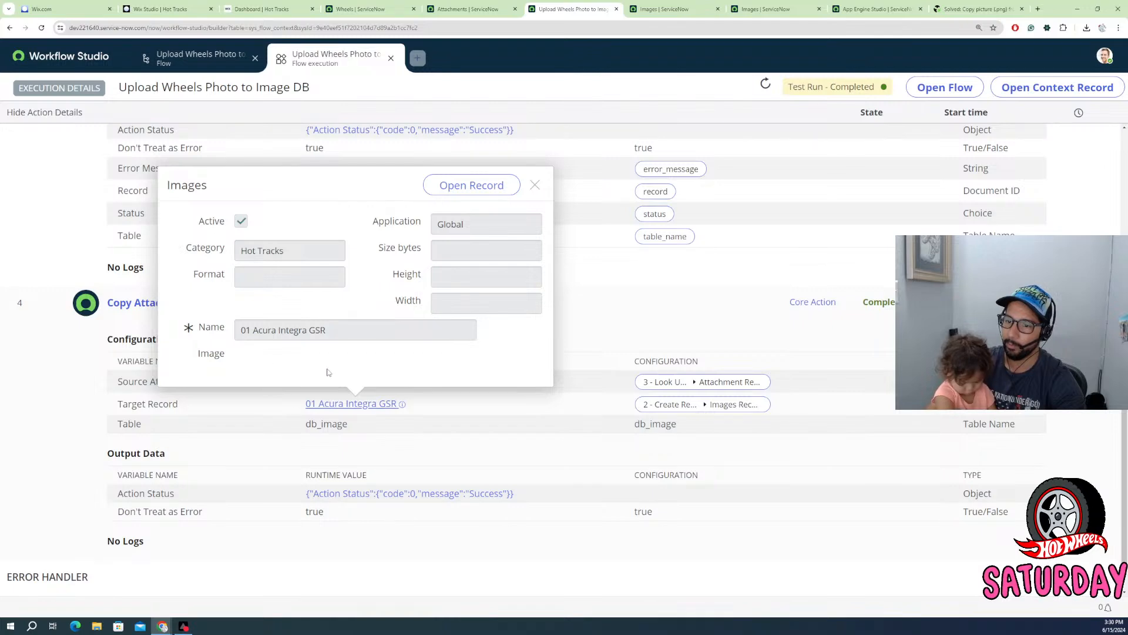
left_click(479, 187)
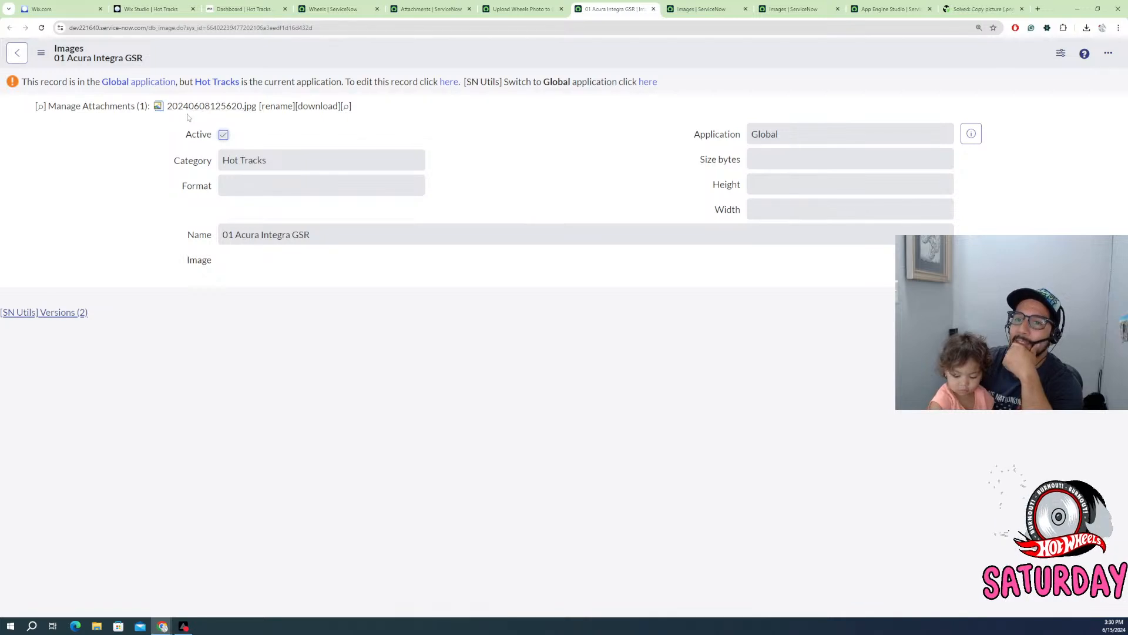
- Open the Images list from the recent history and inspect the 01 Acura Integra GSR record's attachment and image field
left_click(321, 14)
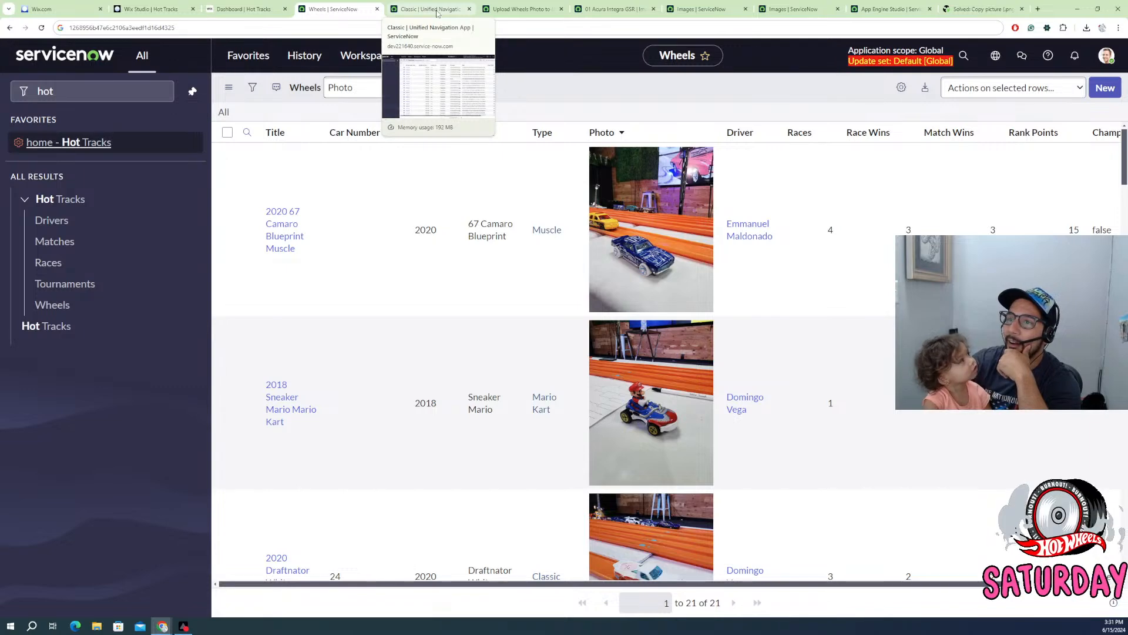
left_click(437, 9)
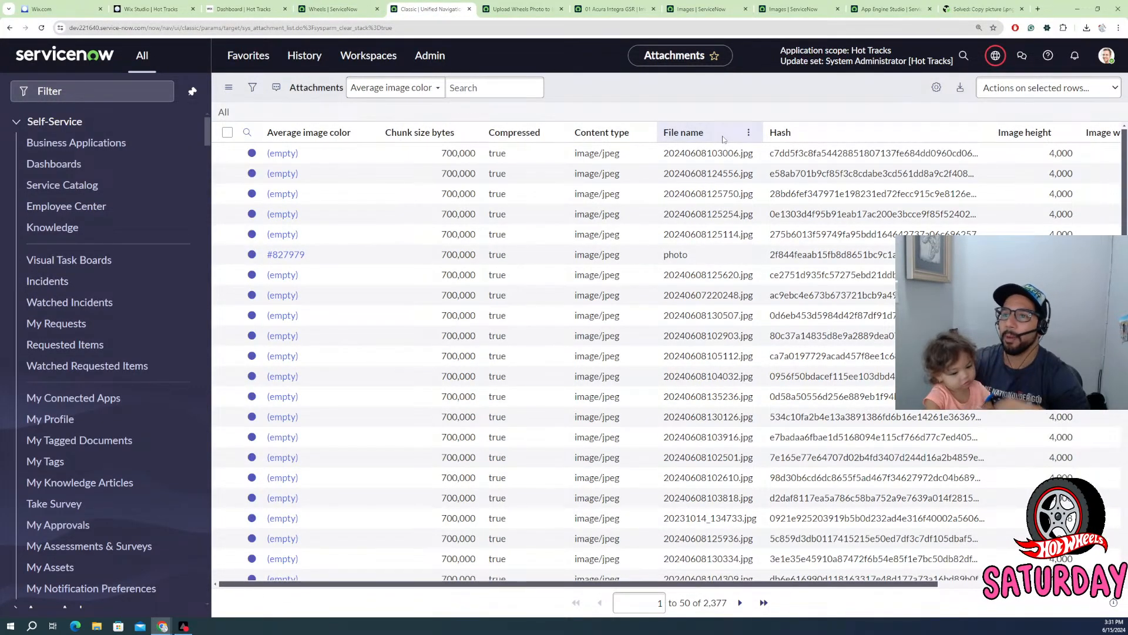
left_click(342, 11)
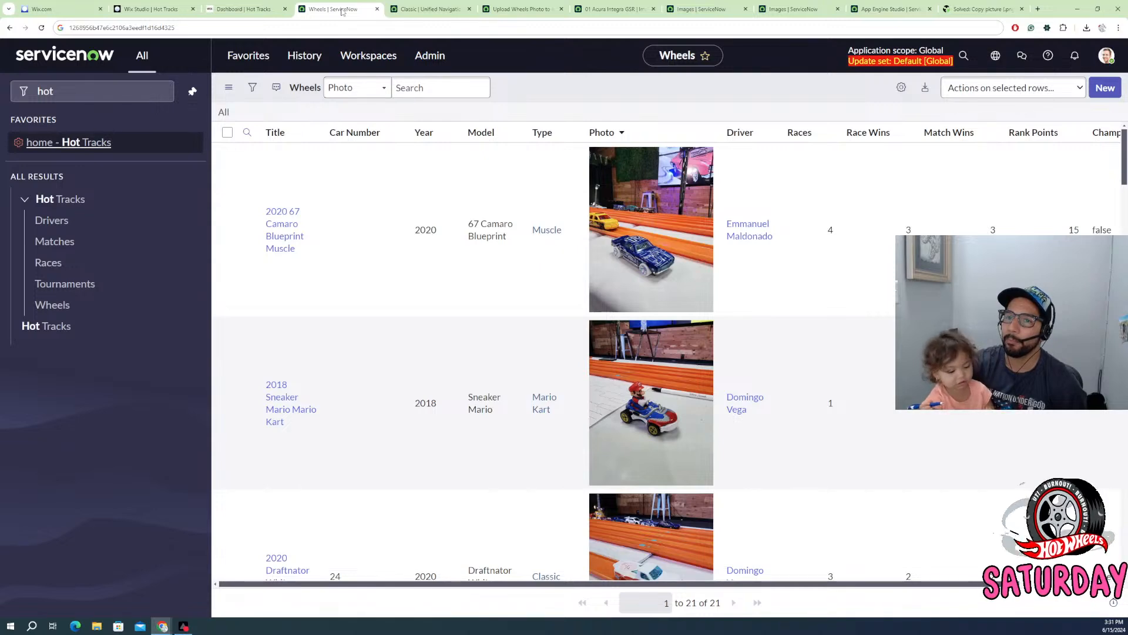
left_click(303, 55)
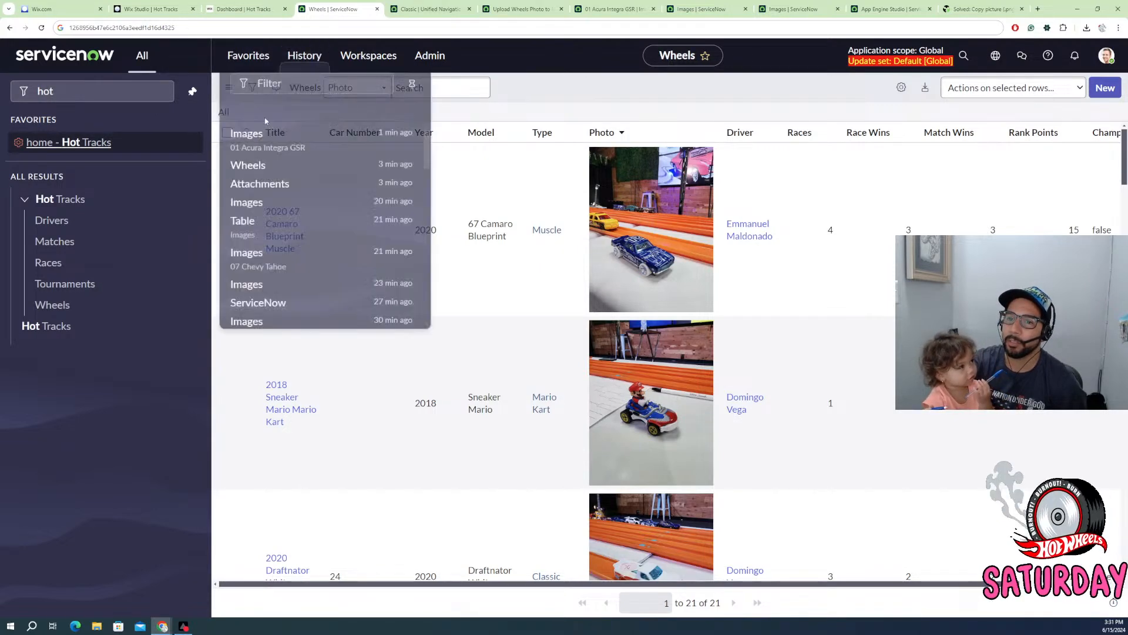
left_click(246, 189)
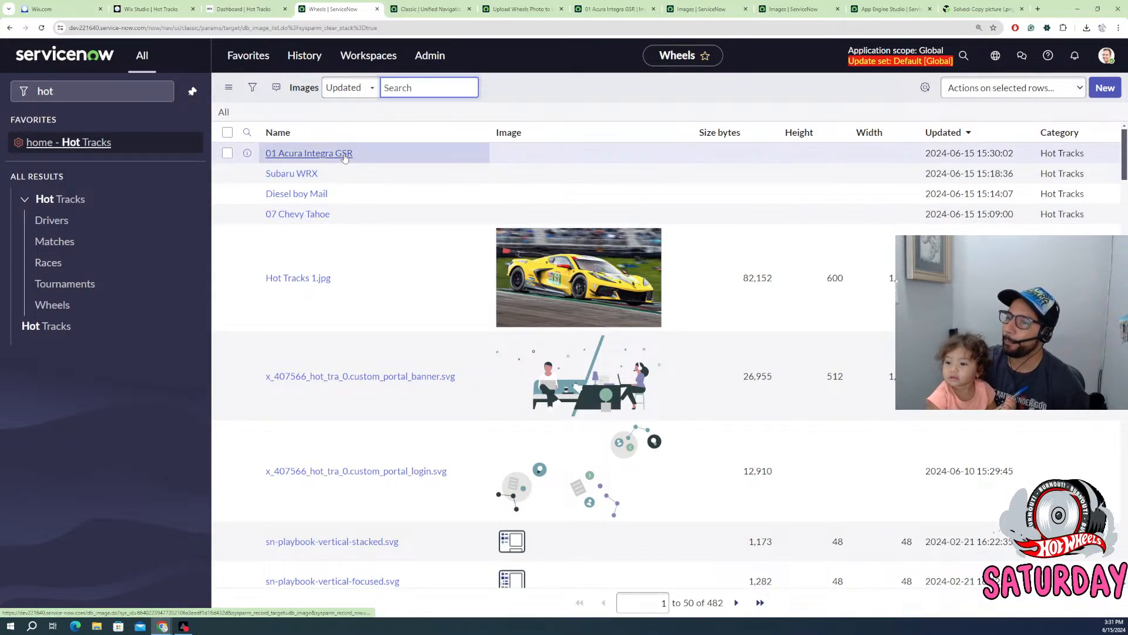
left_click(330, 154)
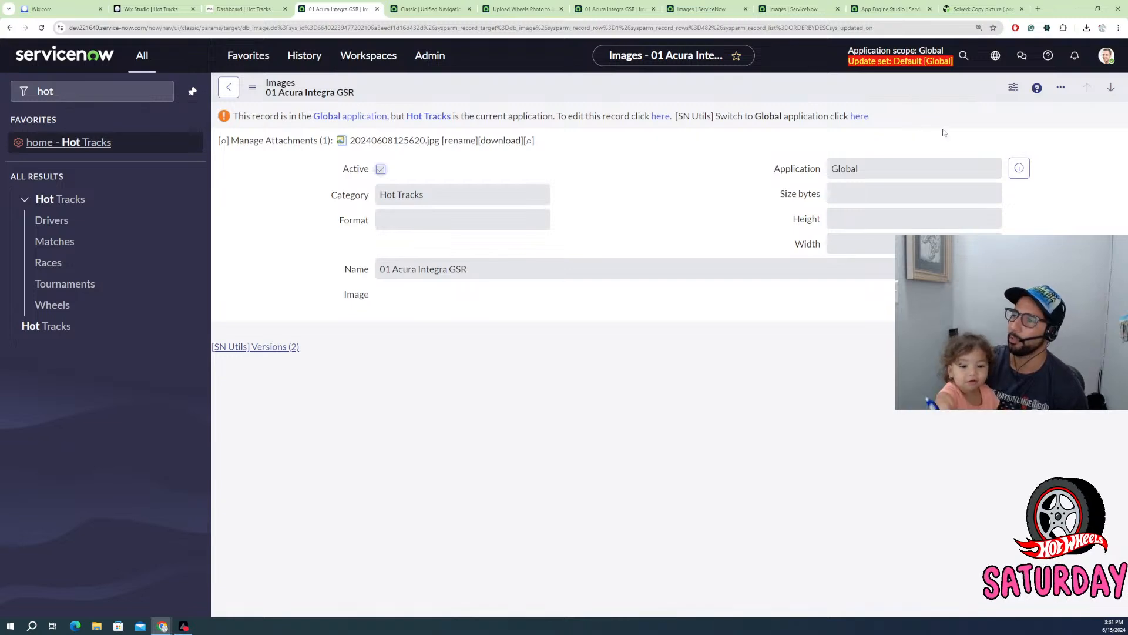
left_click(252, 9)
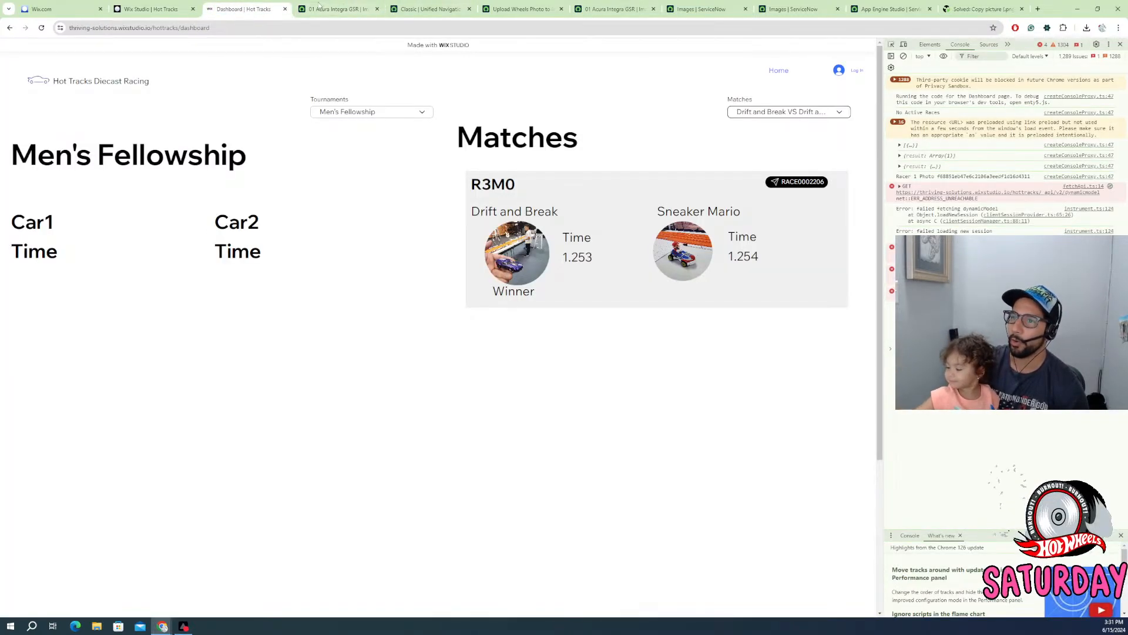
left_click(324, 10)
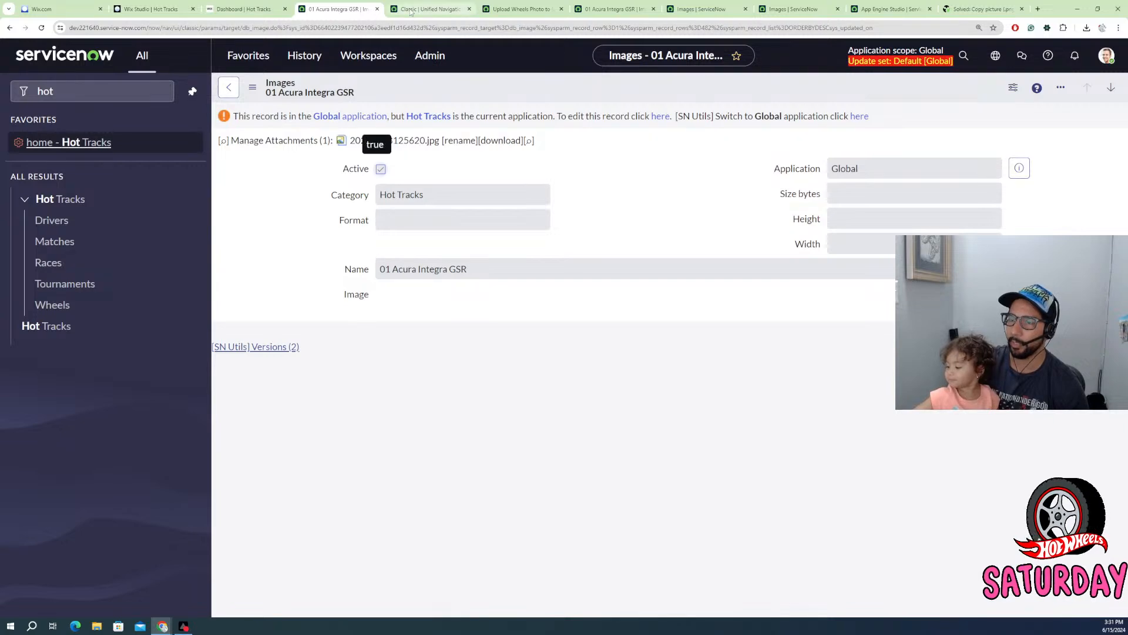
mouse_move(410, 13)
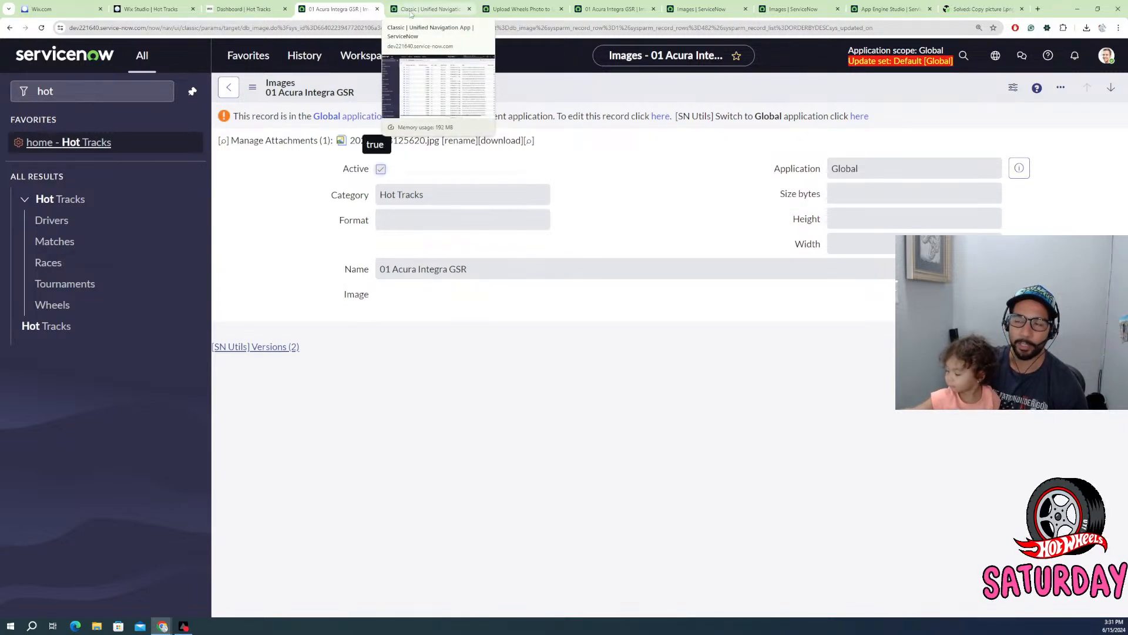
left_click(411, 11)
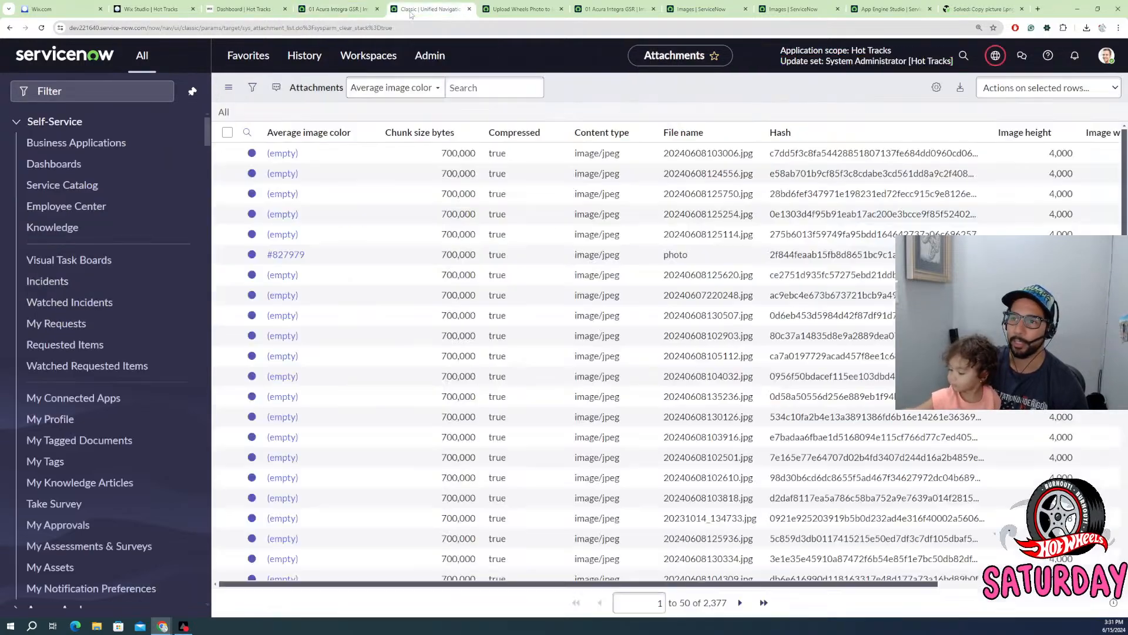
left_click(327, 11)
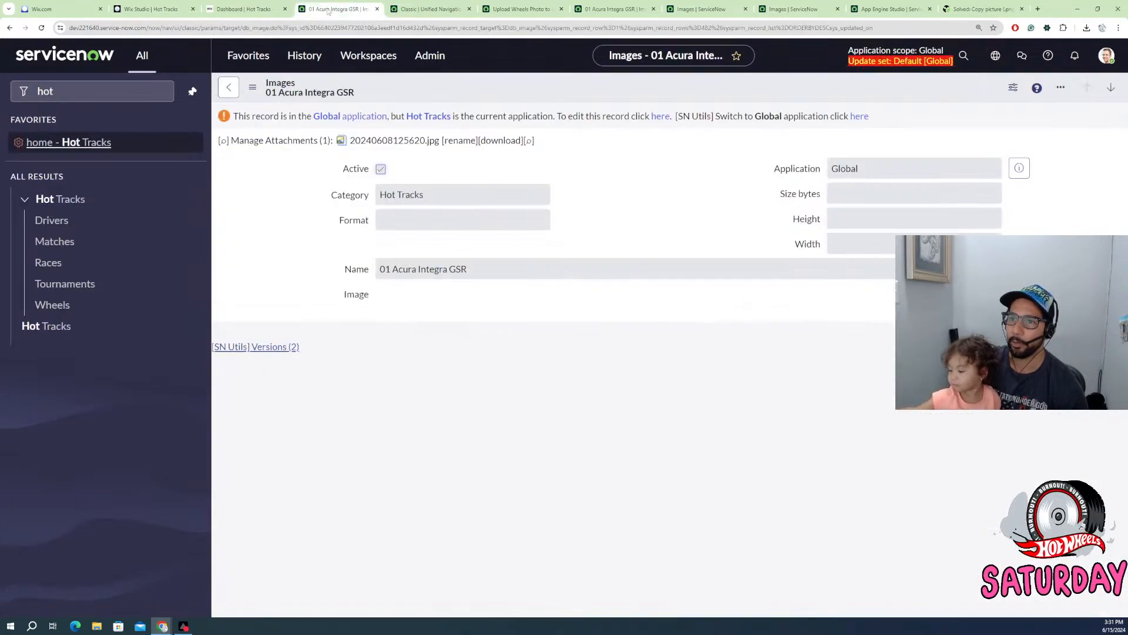
- Close the browser tab holding the unnamed Images record
left_click(826, 10)
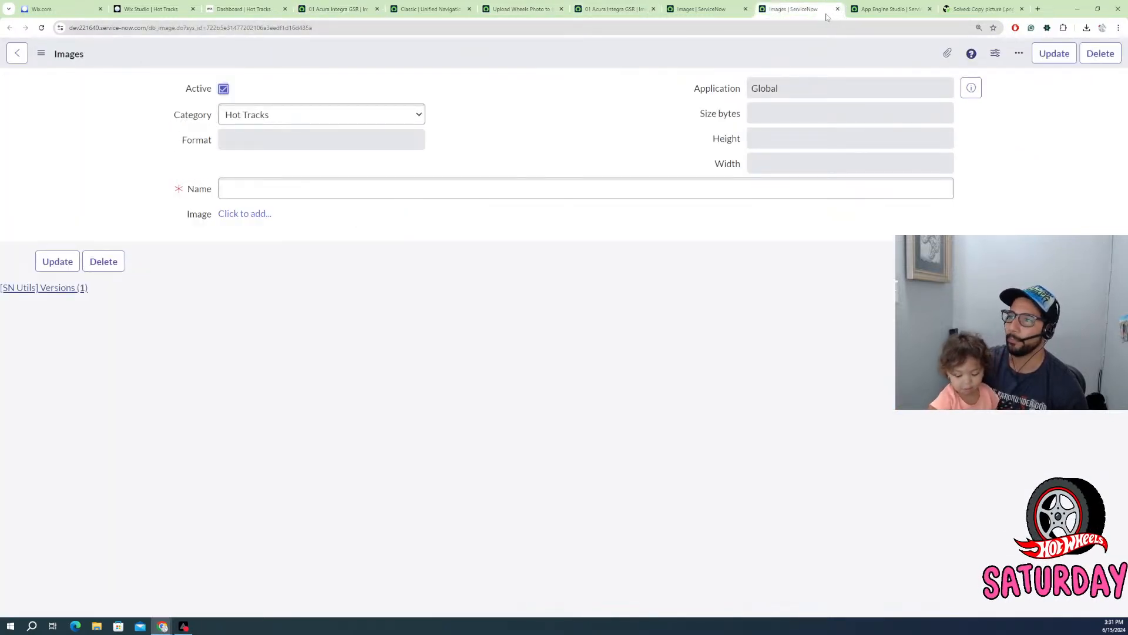
left_click(838, 9)
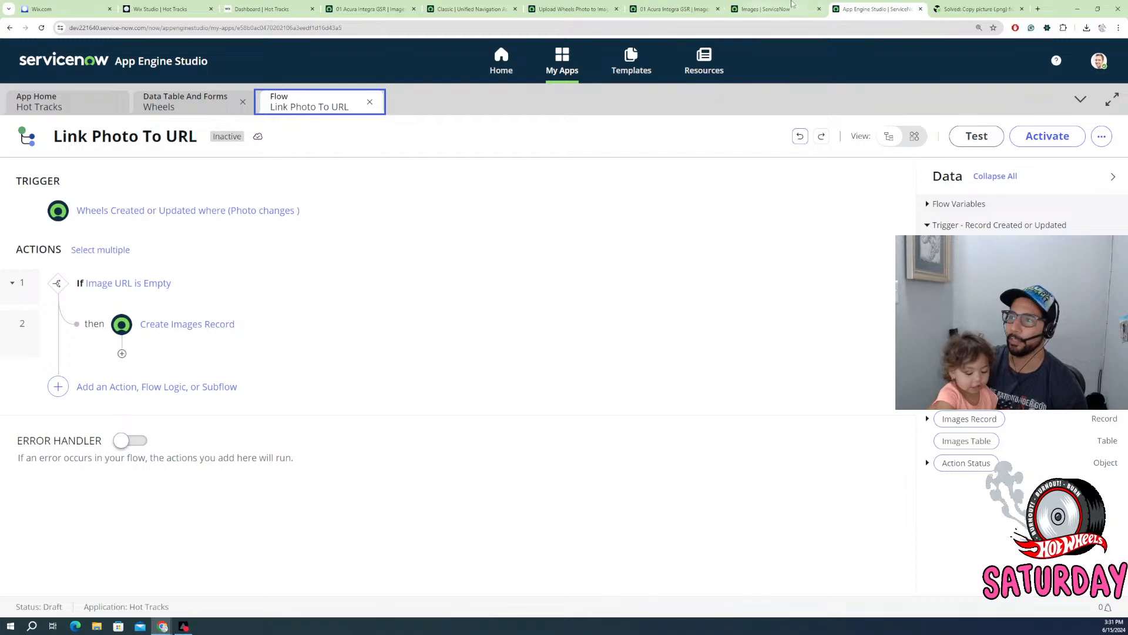
- Close the browser tab of the 01 Acura Integra GSR image record and the test's execution details, returning to the Upload Wheels Photo to Image DB flow
left_click(979, 9)
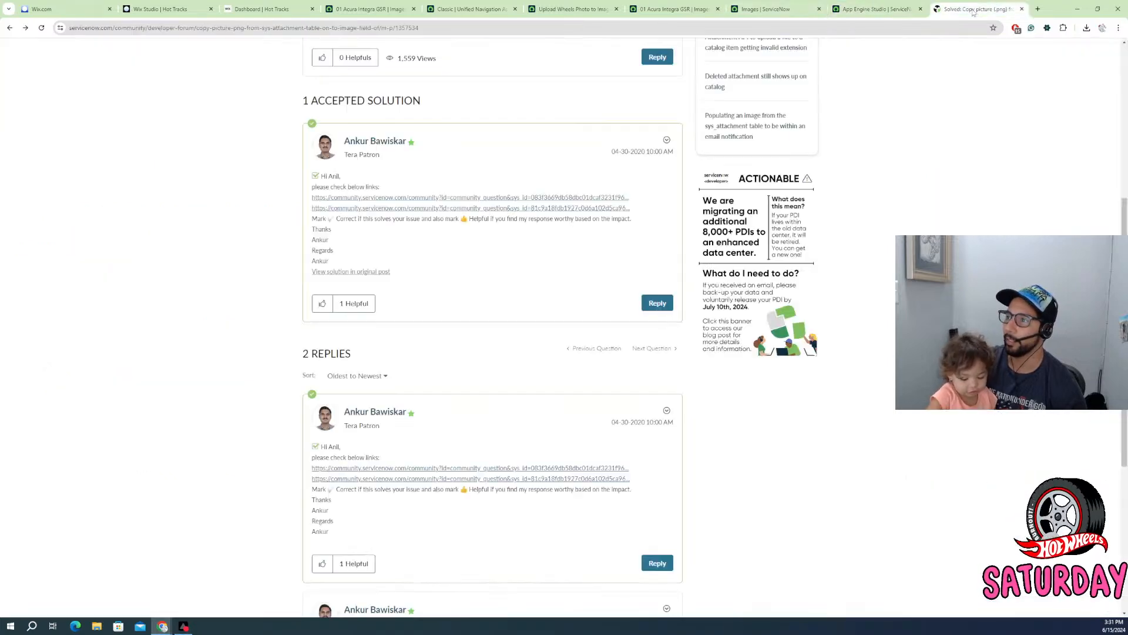
left_click(696, 7)
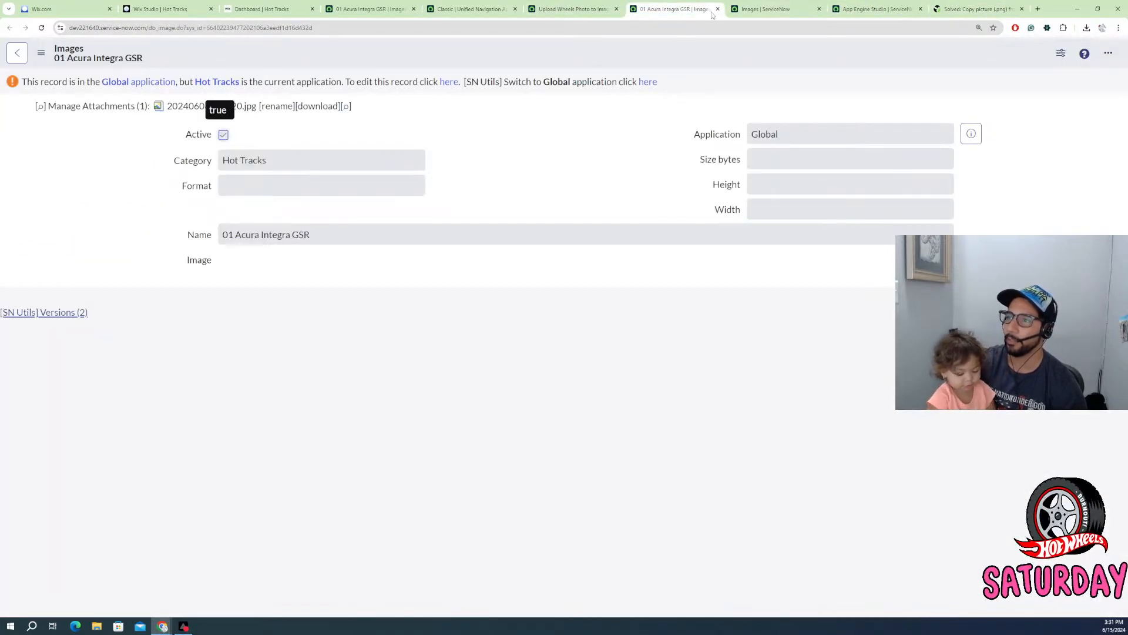
left_click(718, 9)
left_click(546, 8)
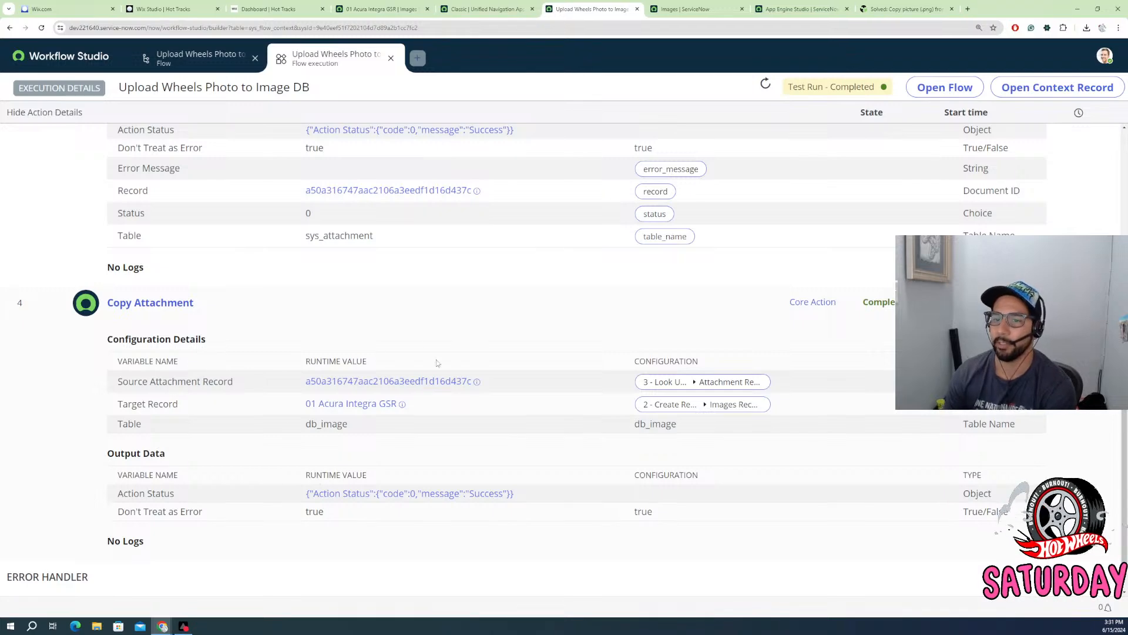
left_click(488, 8)
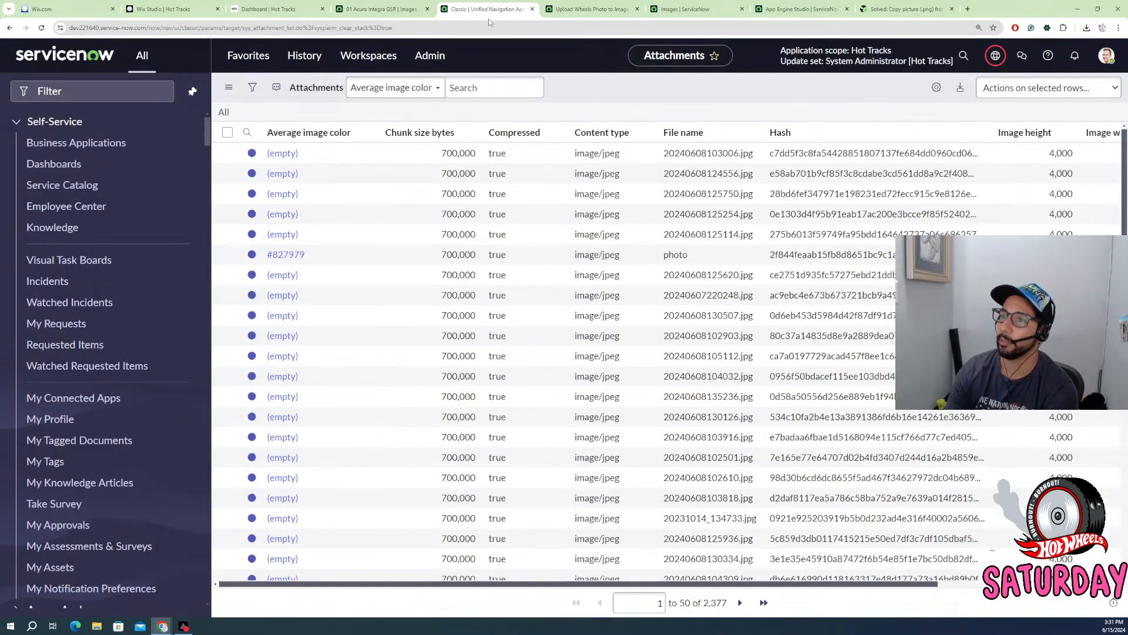
left_click(564, 10)
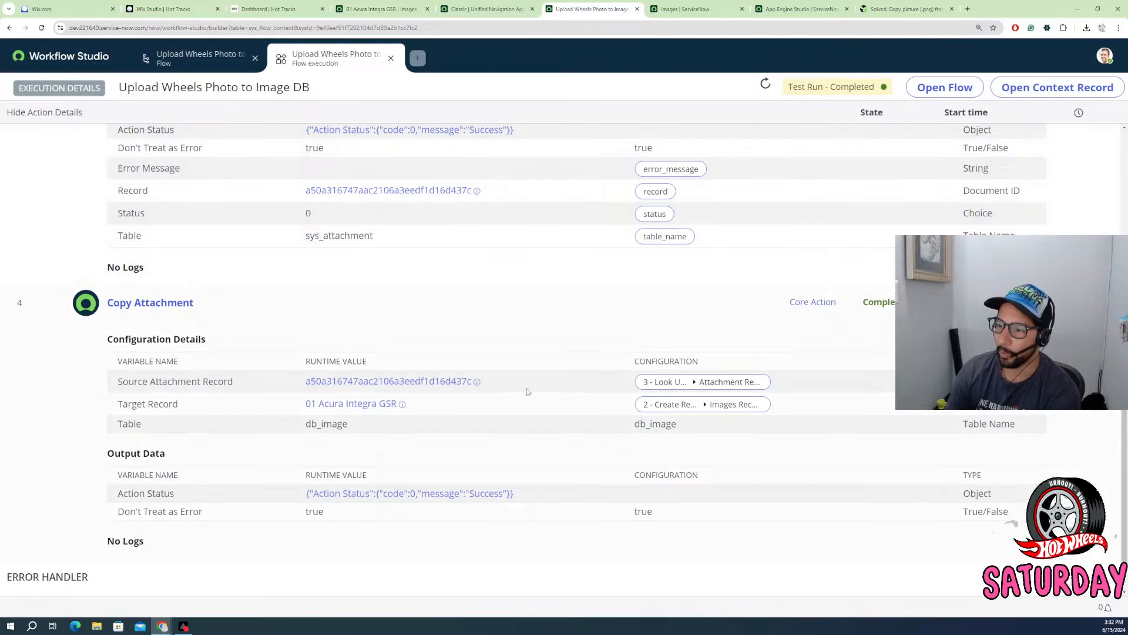
left_click(392, 58)
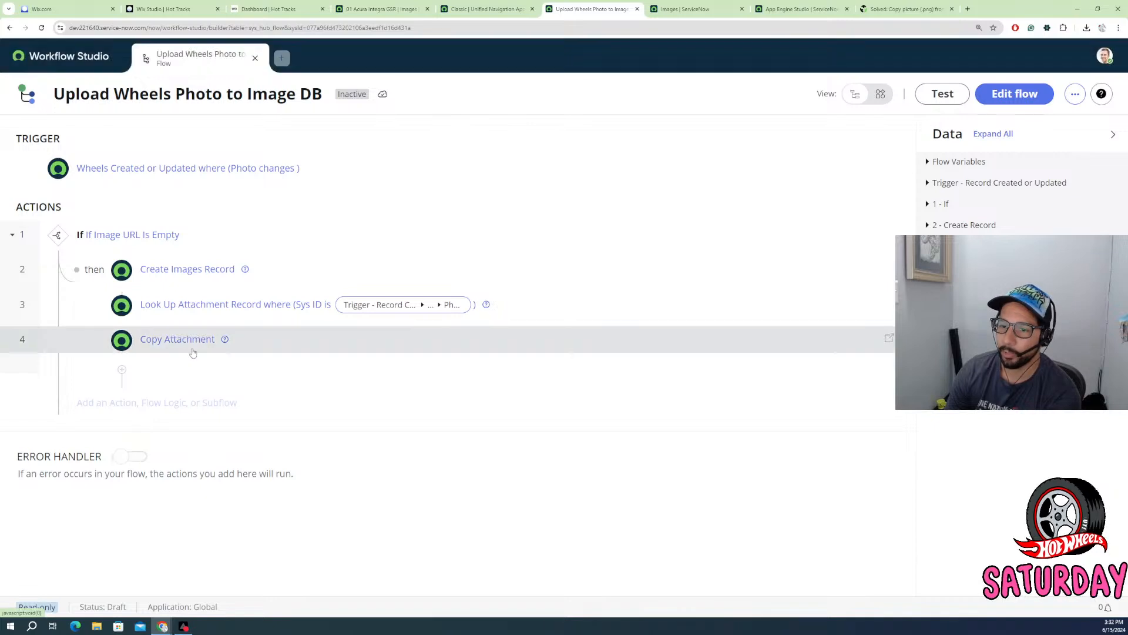
- Delete the flow's Copy Attachment action and move Look Up Attachment Record above Create Images Record
left_click(997, 102)
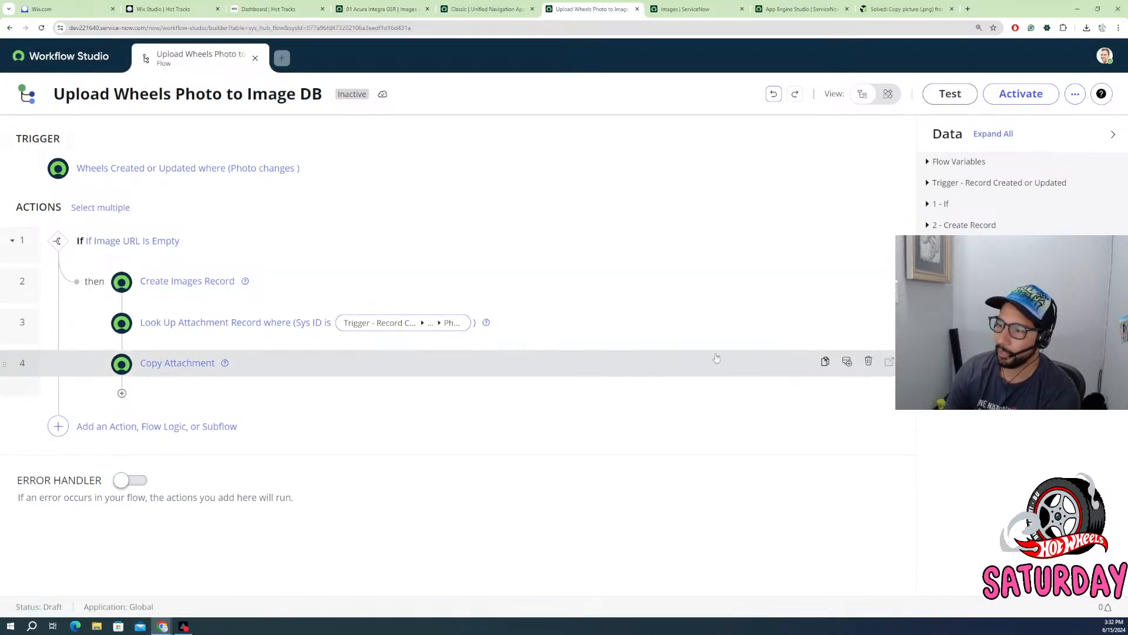
left_click(869, 362)
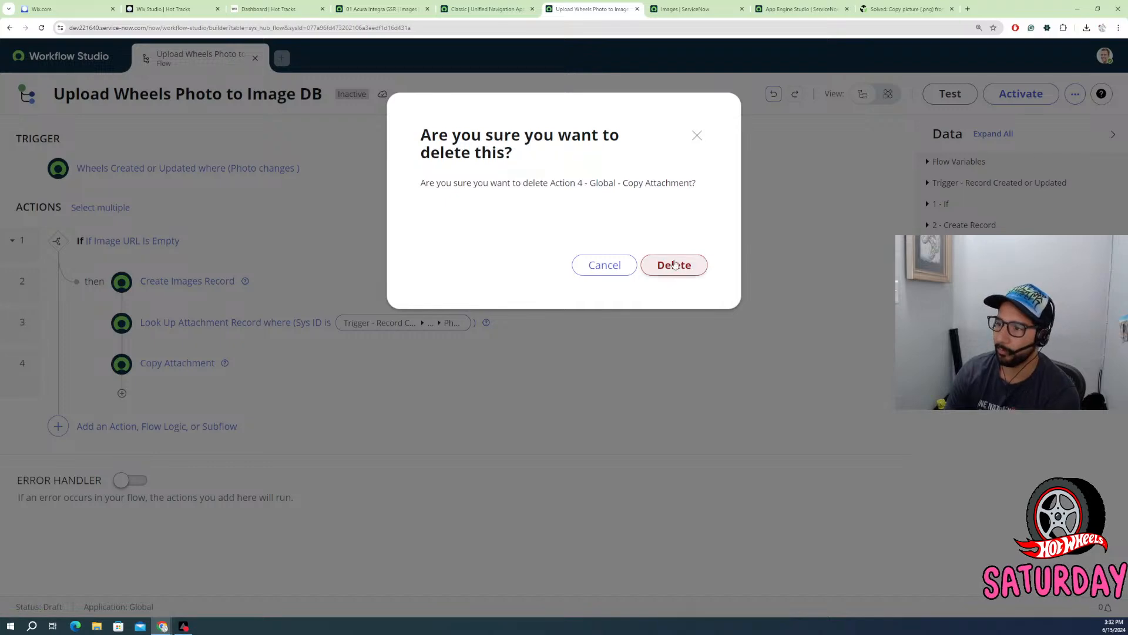
key("Return")
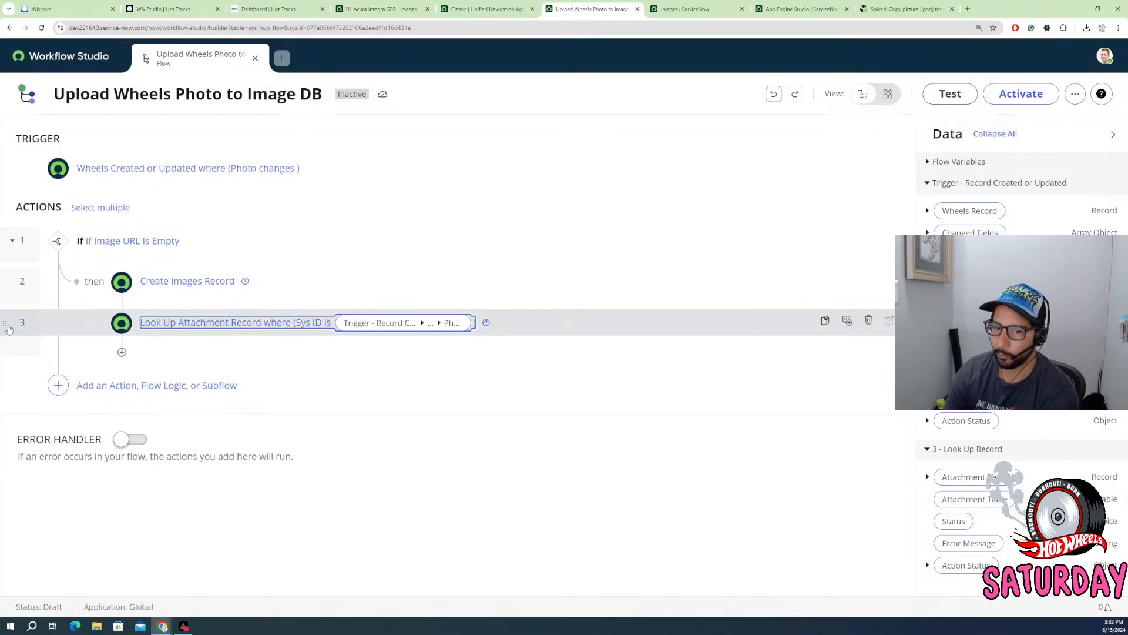
left_click_drag(7, 324, 41, 271)
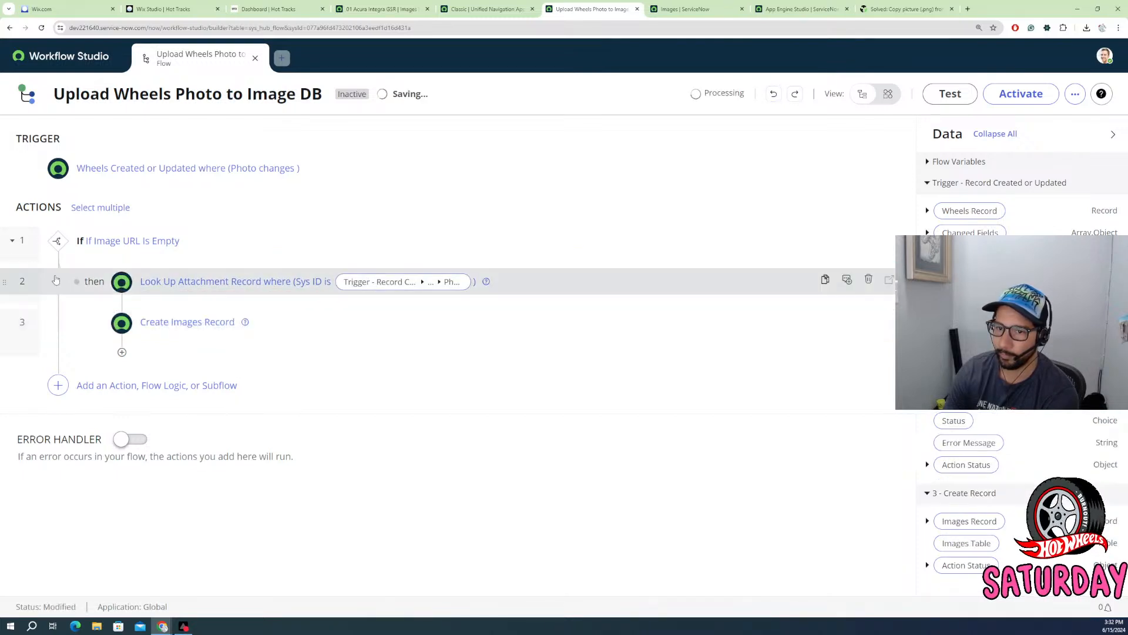
- Add the Image field to the field values of the Create Images Record action
left_click(199, 346)
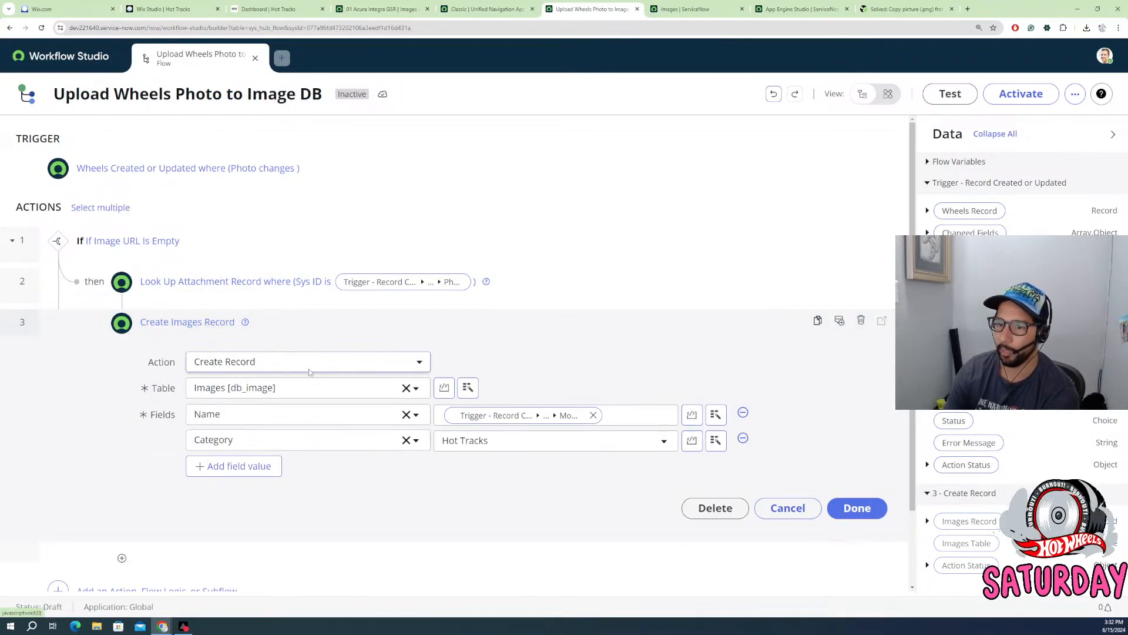
left_click(233, 467)
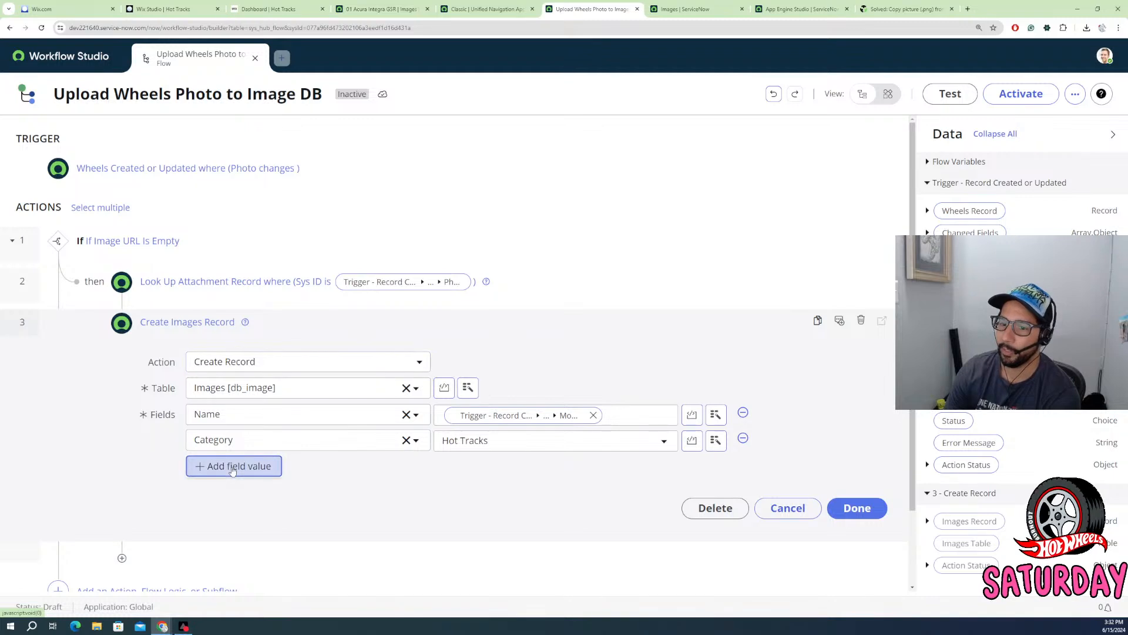
left_click(235, 467)
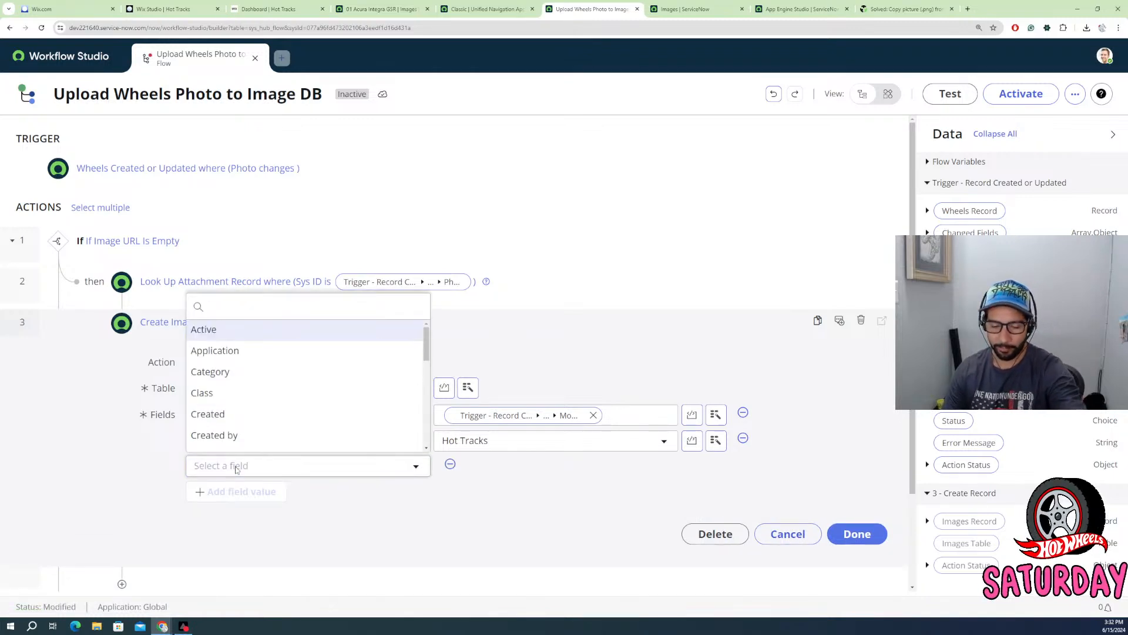
type("ima")
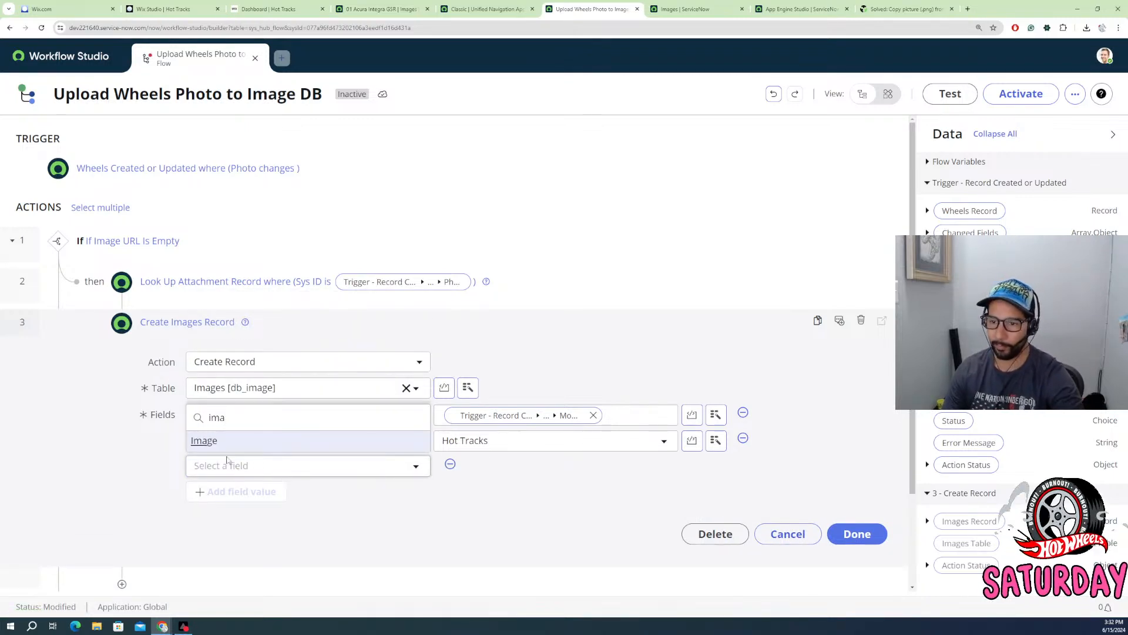
key("Return")
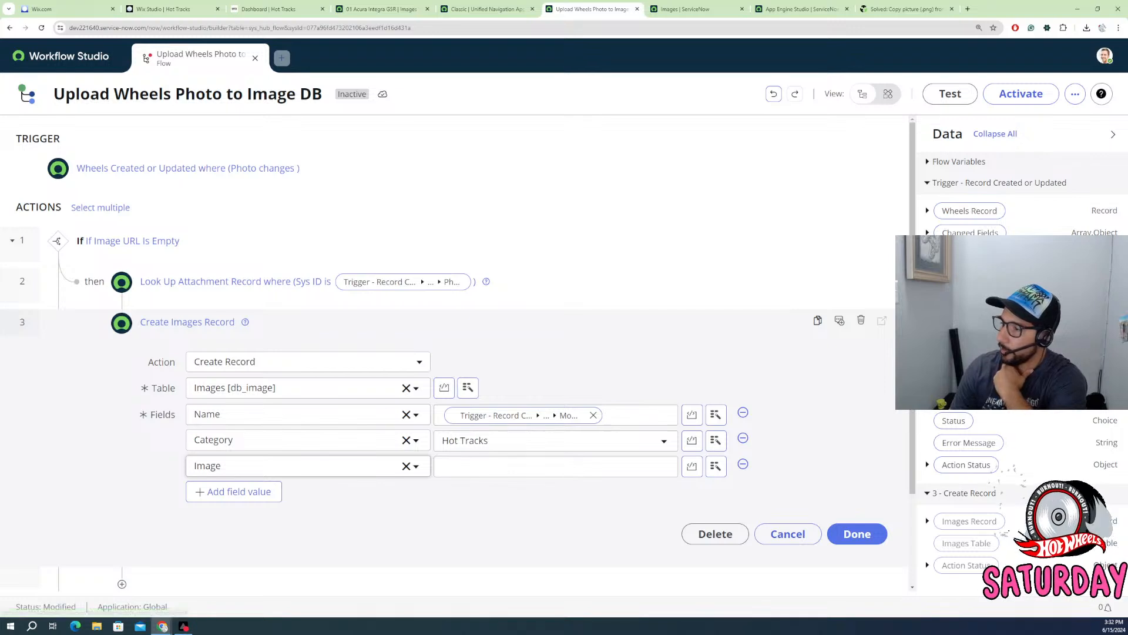
- Examine the Attachment Record data pills of the Look Up Record action for a value suited to the Image field
left_click(928, 376)
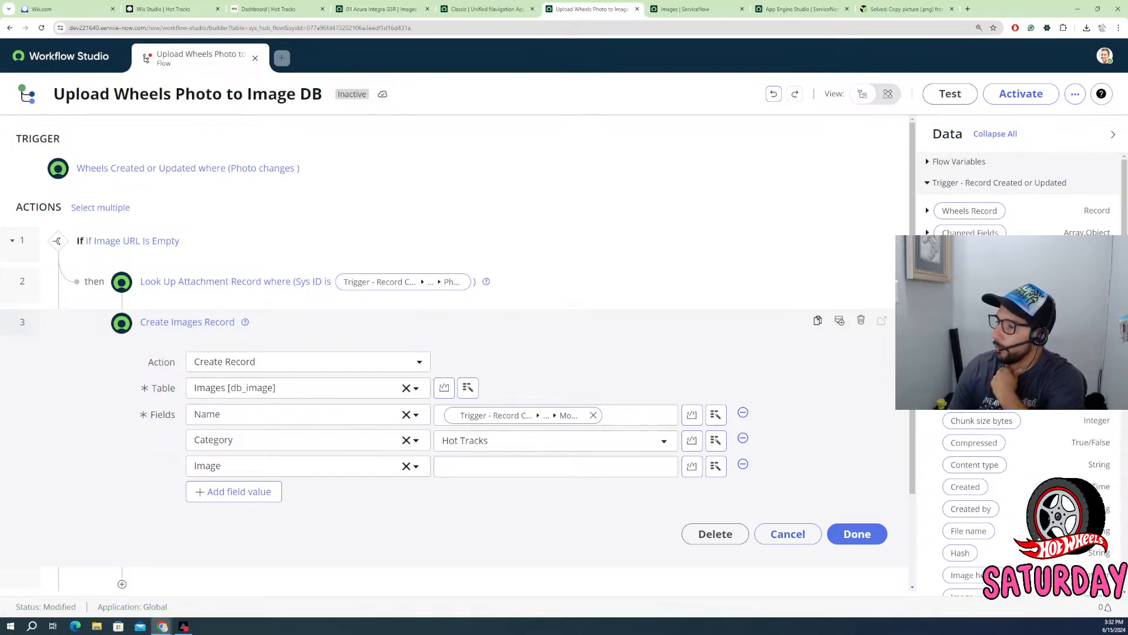
scroll(967, 444, "down", 2)
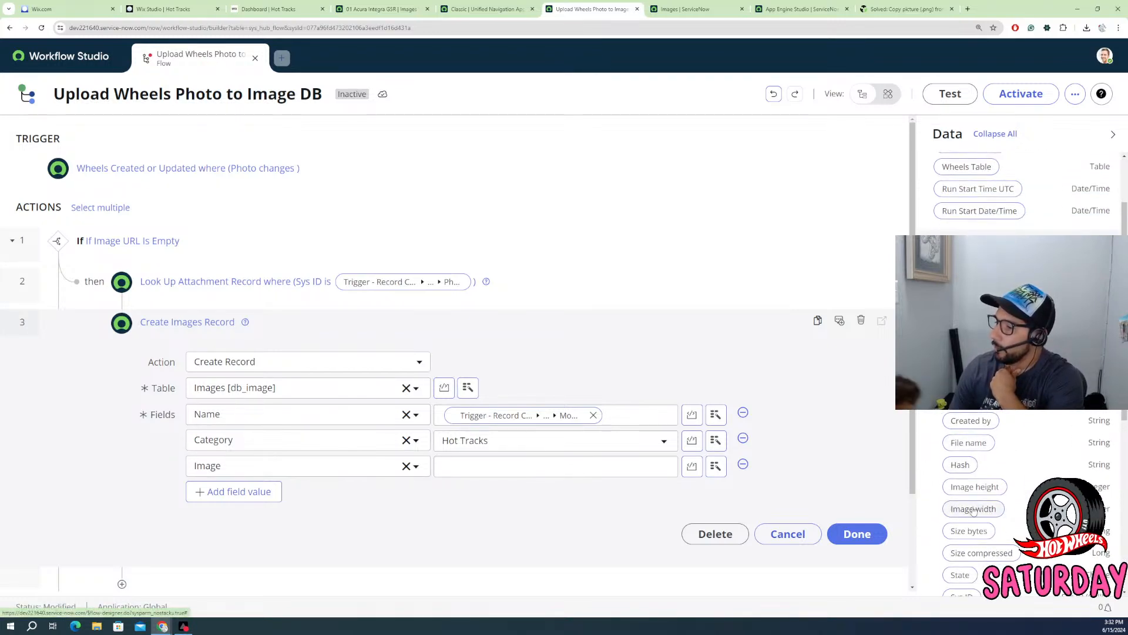
scroll(974, 514, "down", 3)
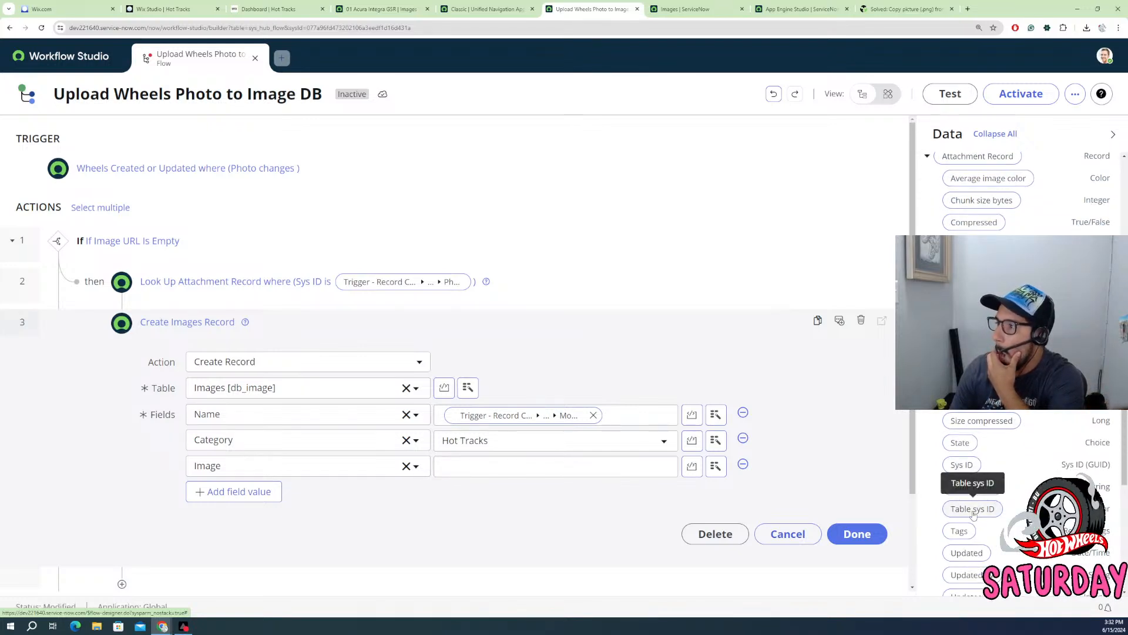
scroll(1012, 447, "down", 5)
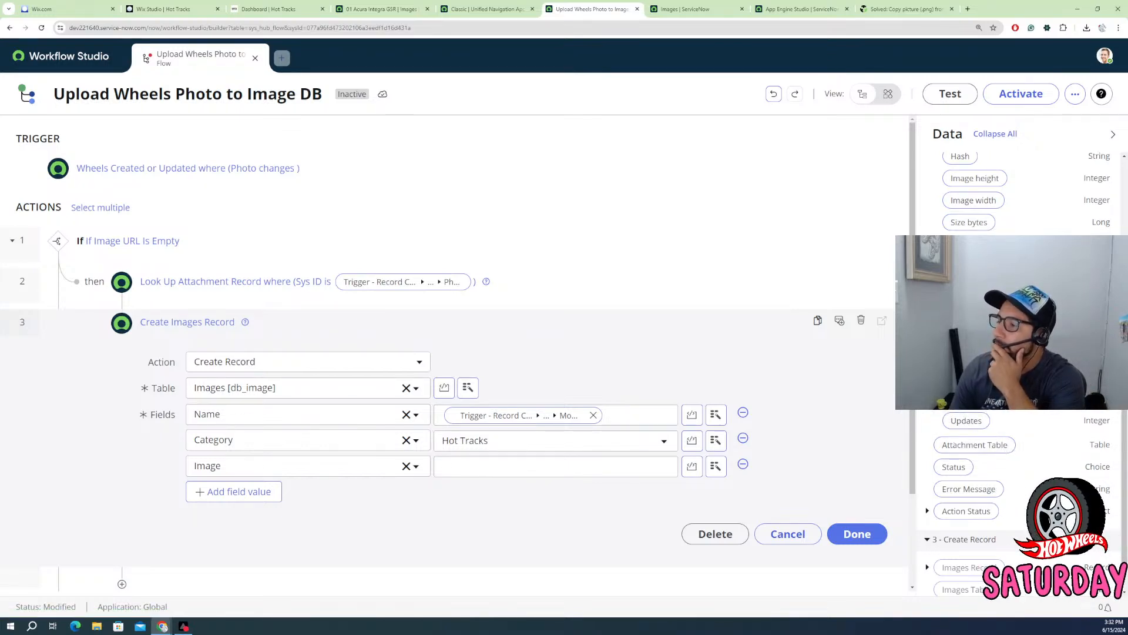
scroll(1009, 531, "up", 3)
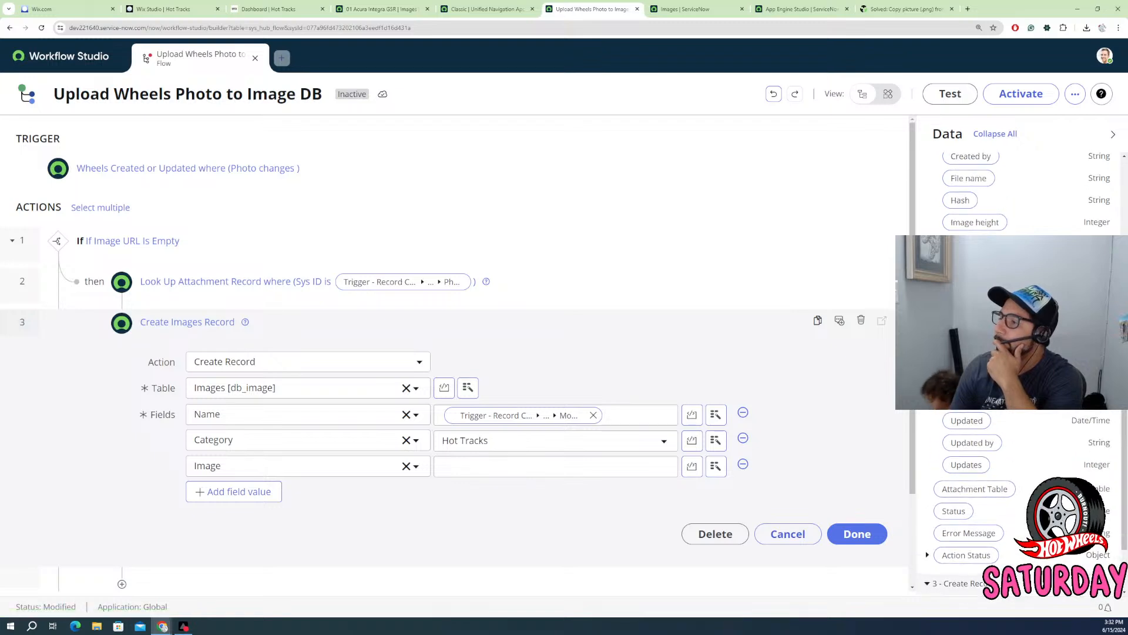
scroll(1010, 529, "up", 2)
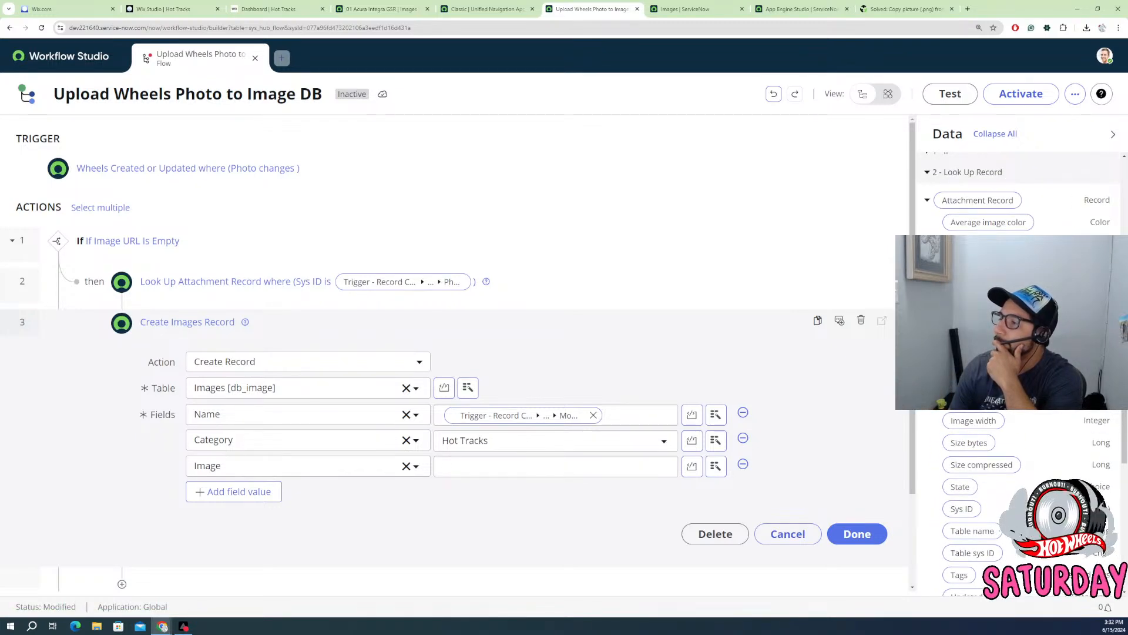
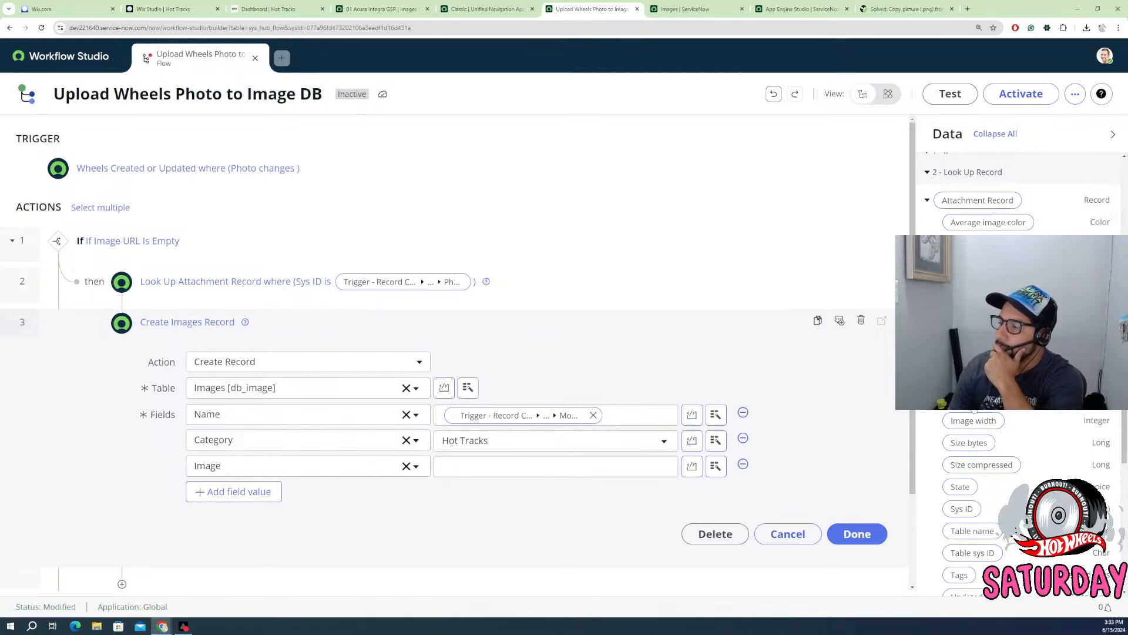
scroll(967, 463, "down", 3)
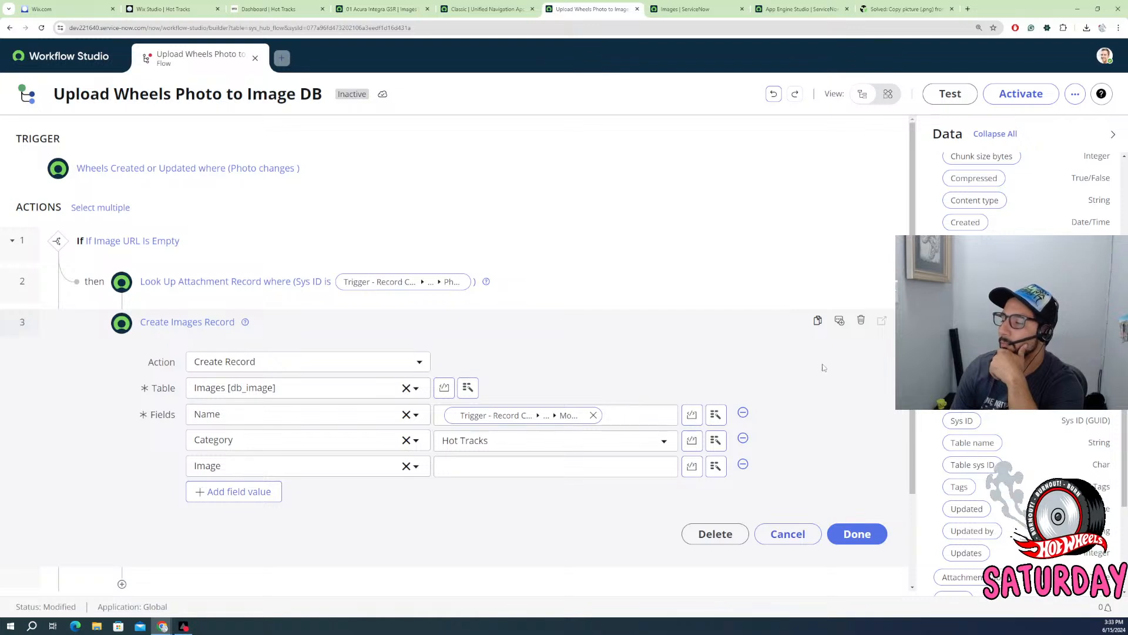
scroll(852, 371, "down", 2)
scroll(1001, 519, "down", 3)
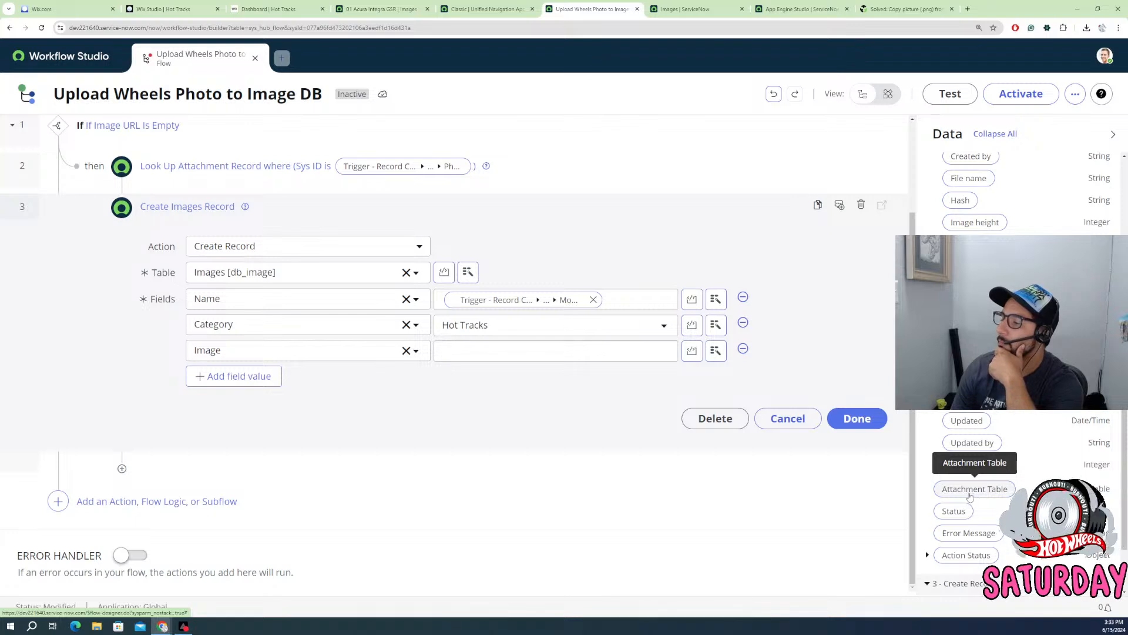
scroll(959, 523, "down", 2)
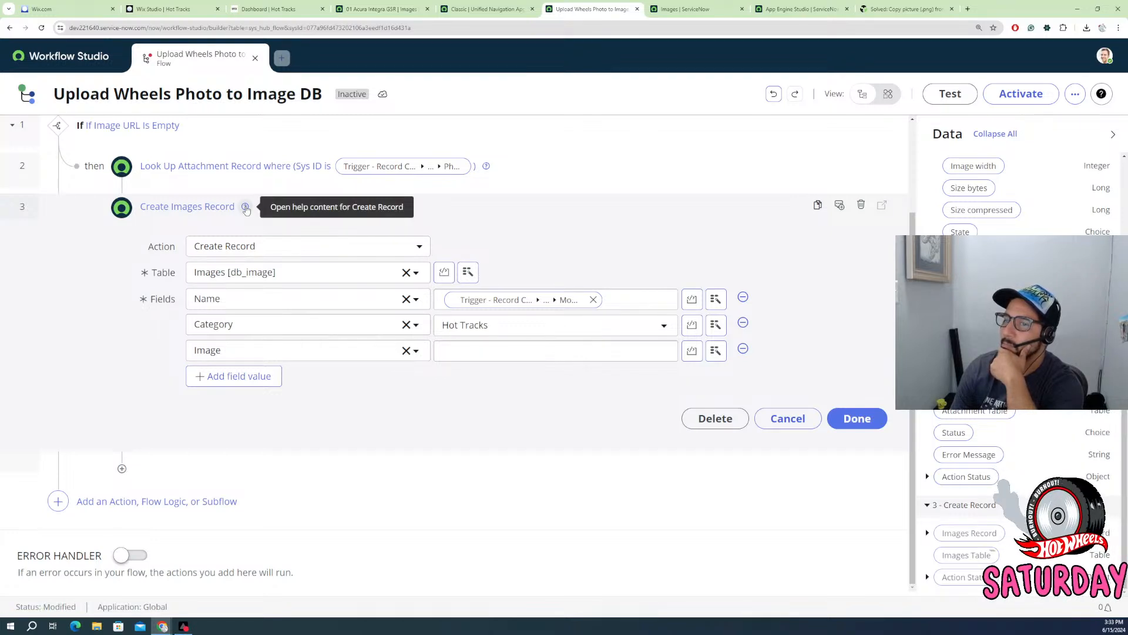
- Read the help content for the Create Record action and return to the Create Images Record field values
left_click(245, 207)
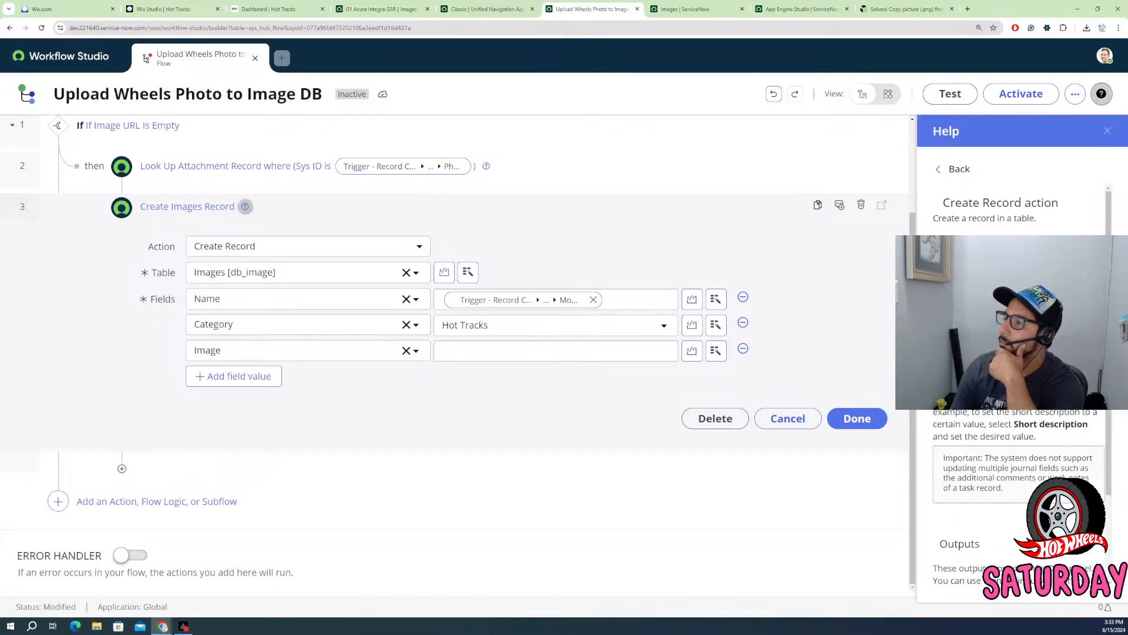
scroll(1011, 412, "down", 2)
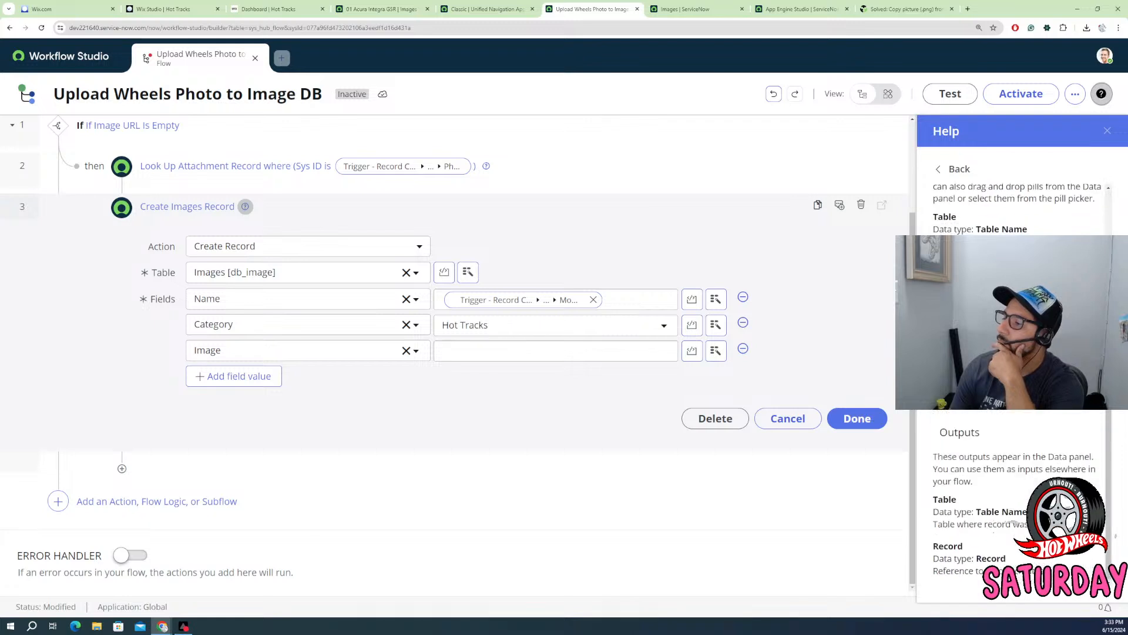
left_click(513, 222)
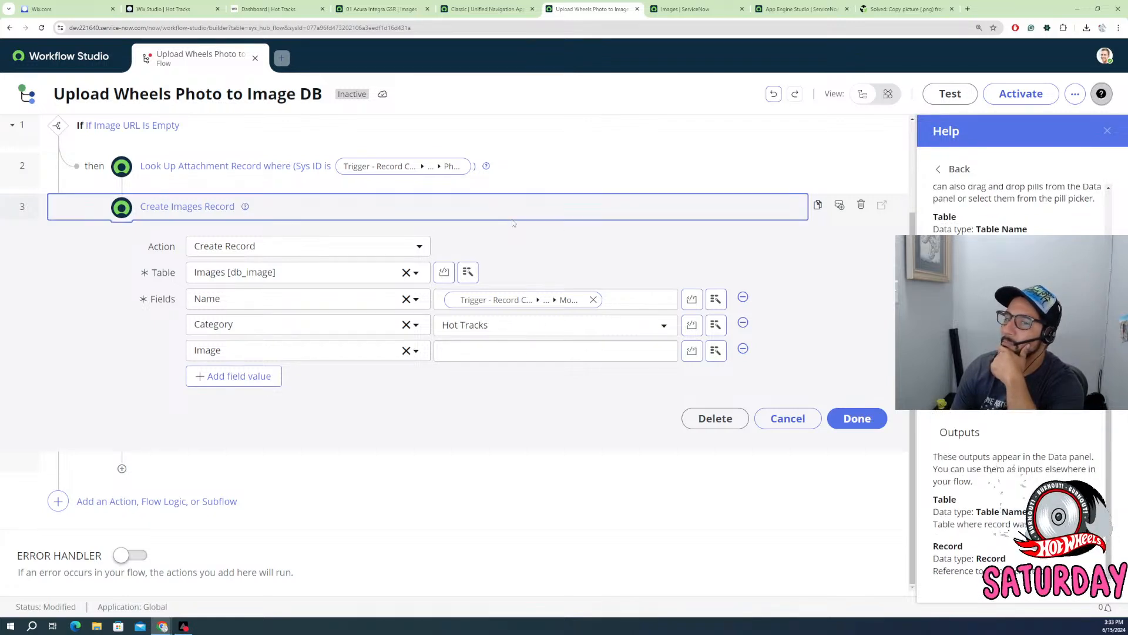
left_click(226, 208)
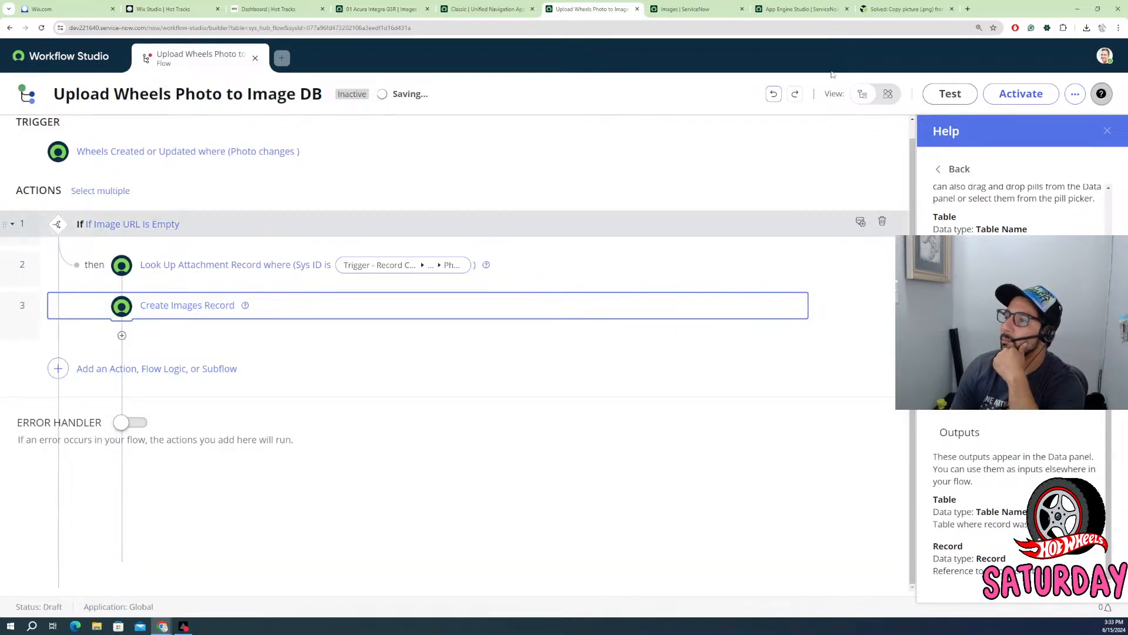
left_click_drag(171, 306, 173, 327)
left_click(173, 327)
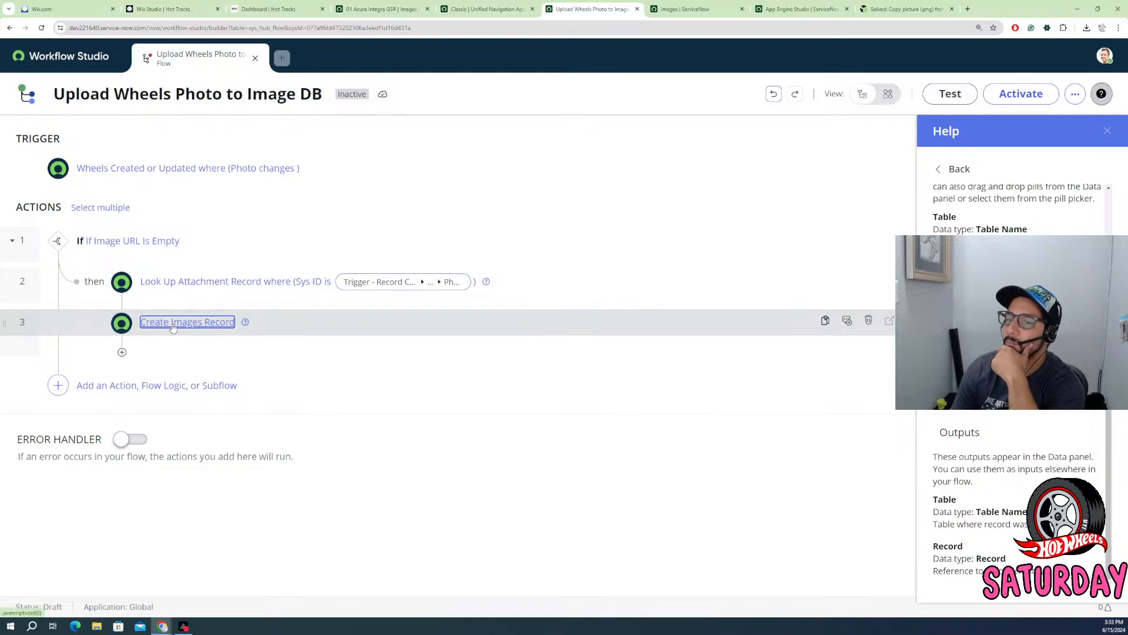
left_click(482, 464)
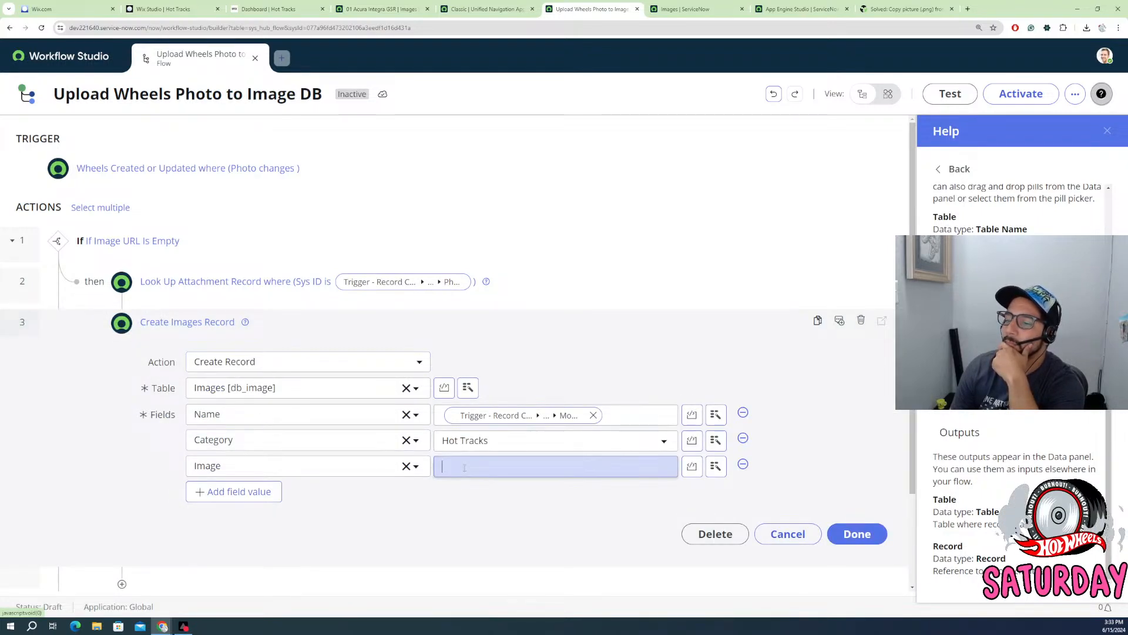
left_click(939, 169)
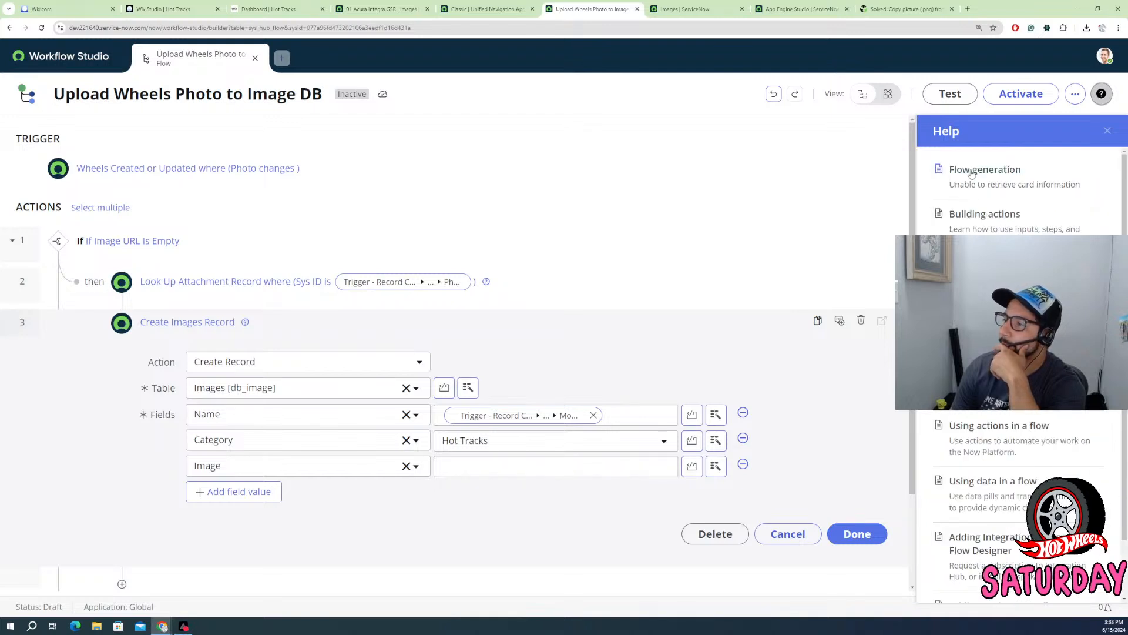
left_click(1106, 131)
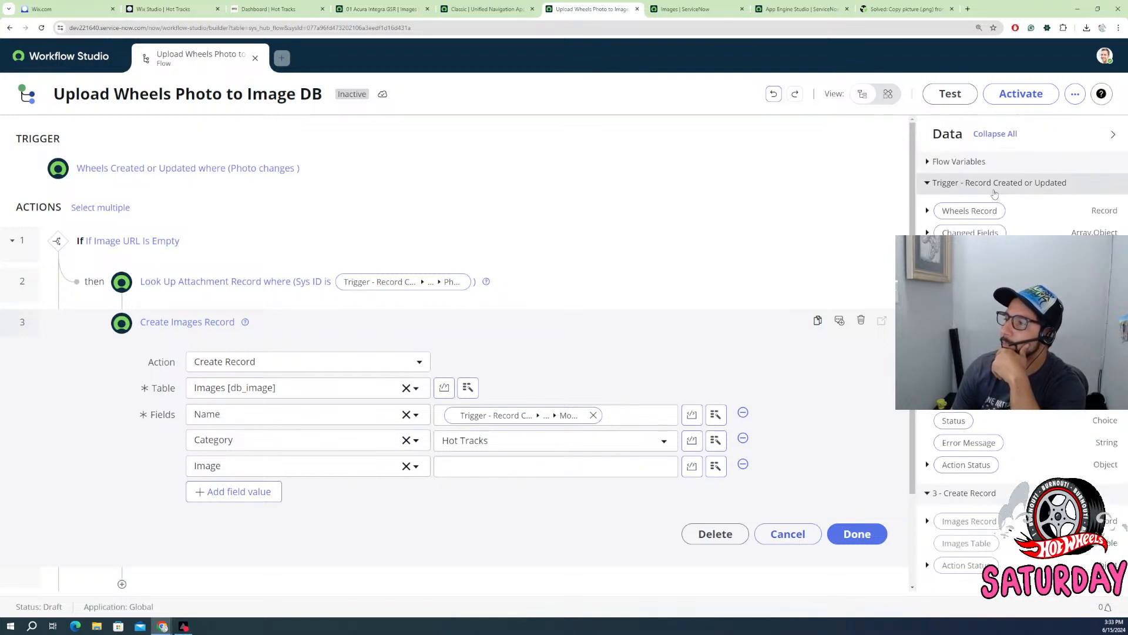
- Fill the Image field of Create Images Record with the Photo data pill from the trigger's Wheels record
left_click(927, 213)
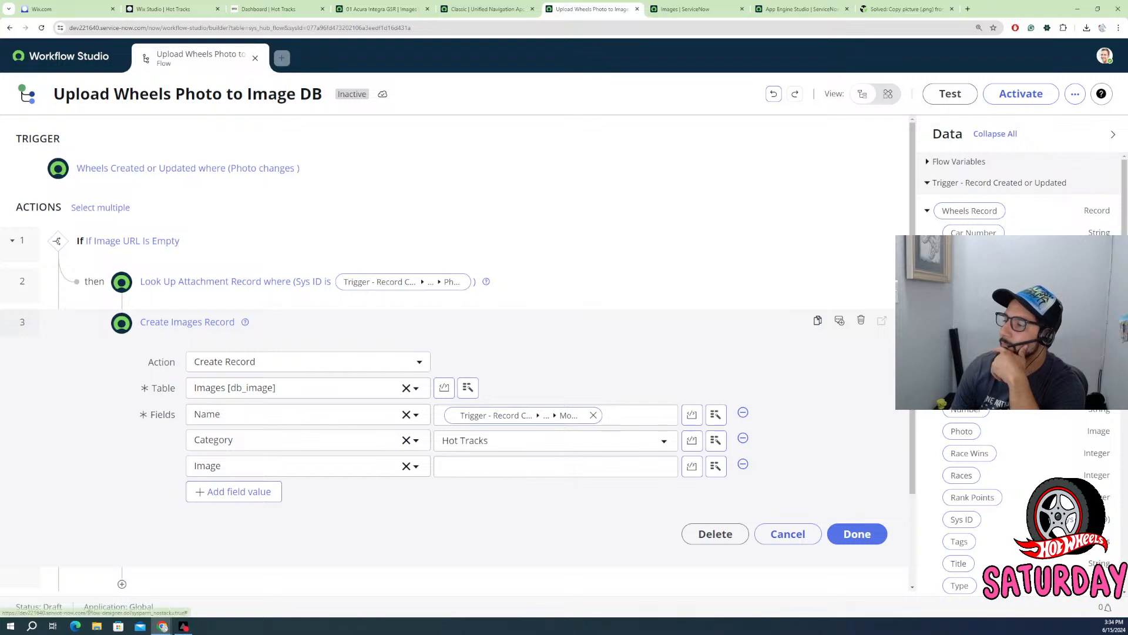
scroll(1017, 352, "down", 2)
left_click_drag(964, 365, 559, 470)
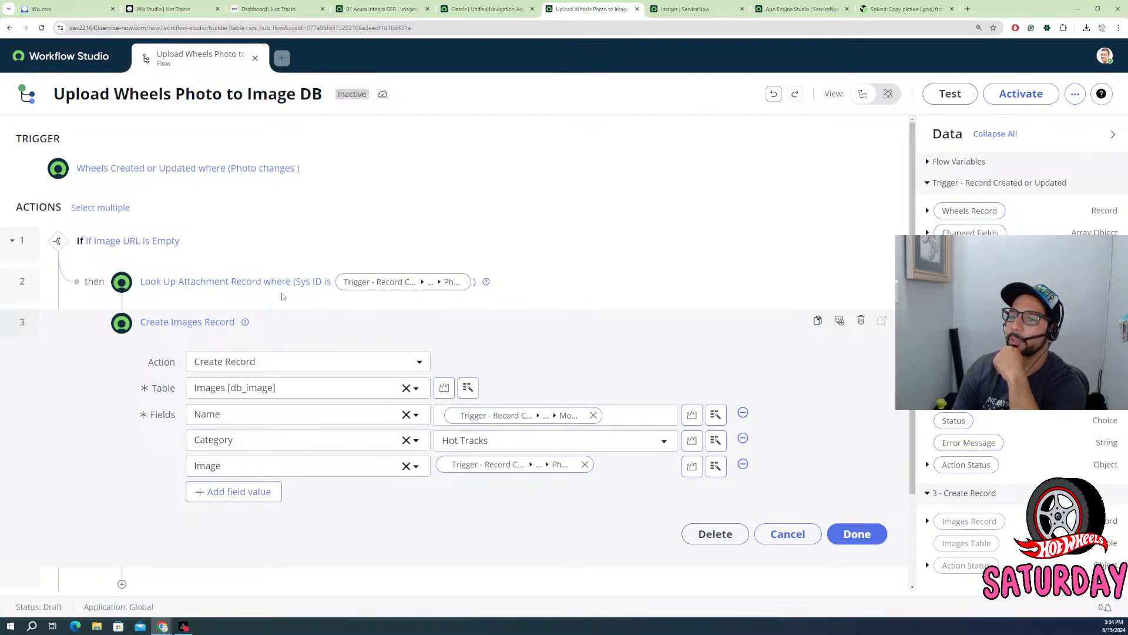
- Review the Look Up Attachment Record action's conditions and examine the columns of the Attachments list
left_click(280, 287)
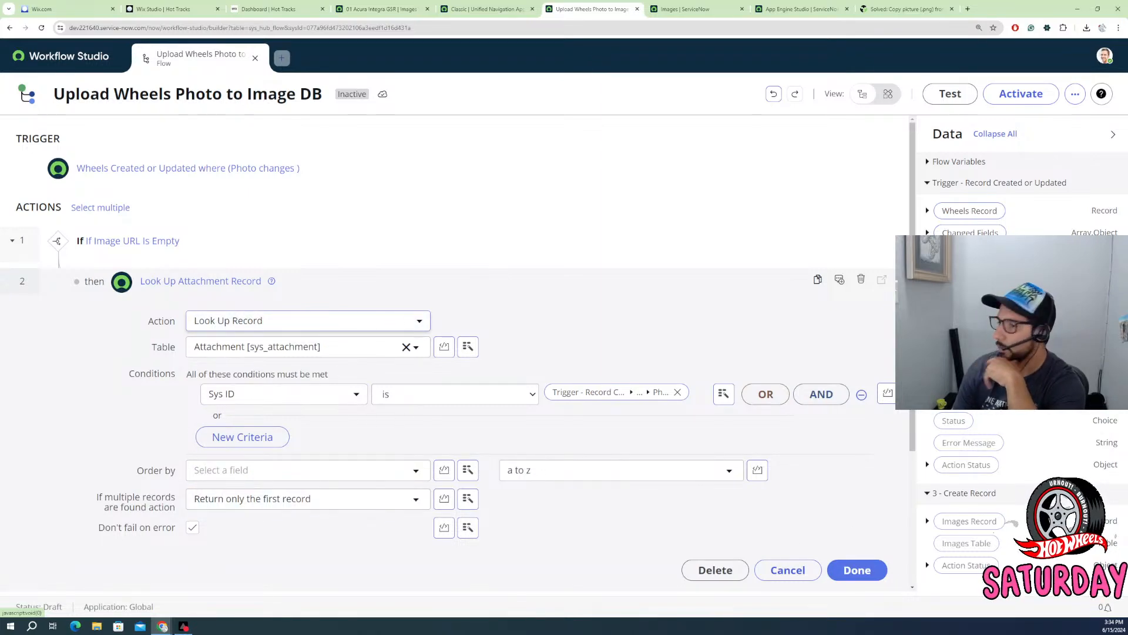
left_click(479, 9)
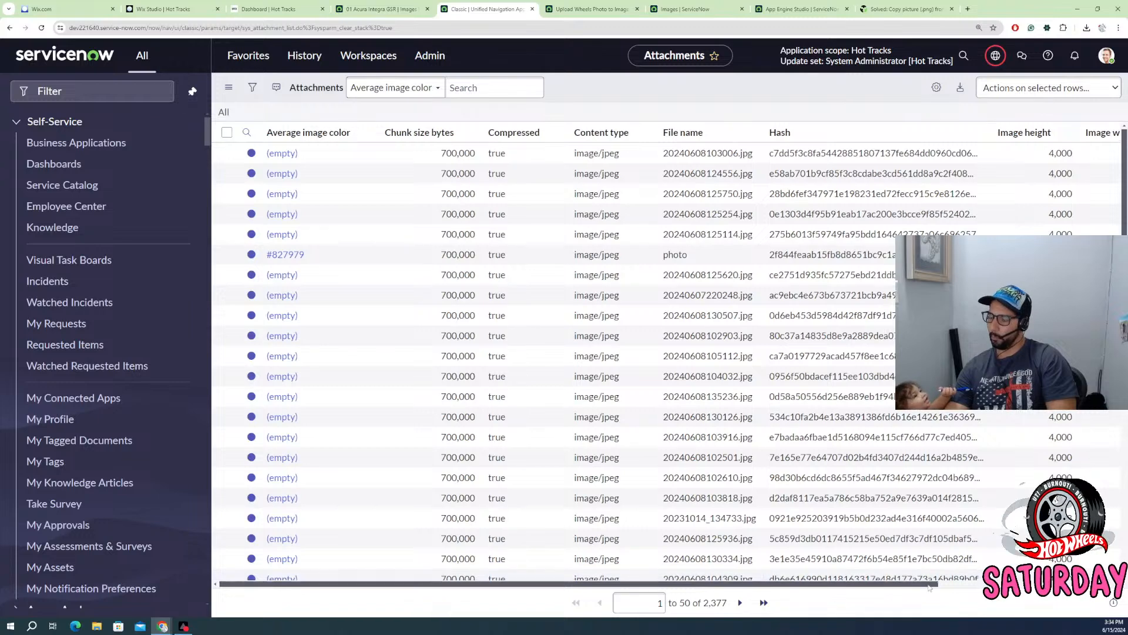
left_click_drag(899, 584, 1016, 584)
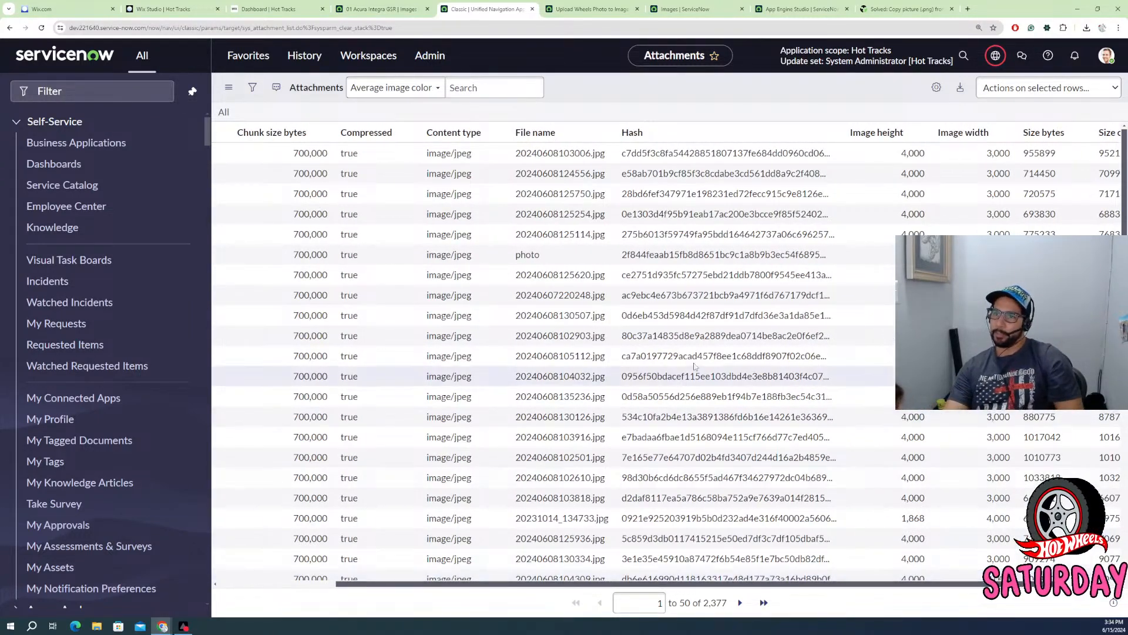
- Switch the current application to Global from the 01 Acura Integra GSR Images record
left_click(379, 9)
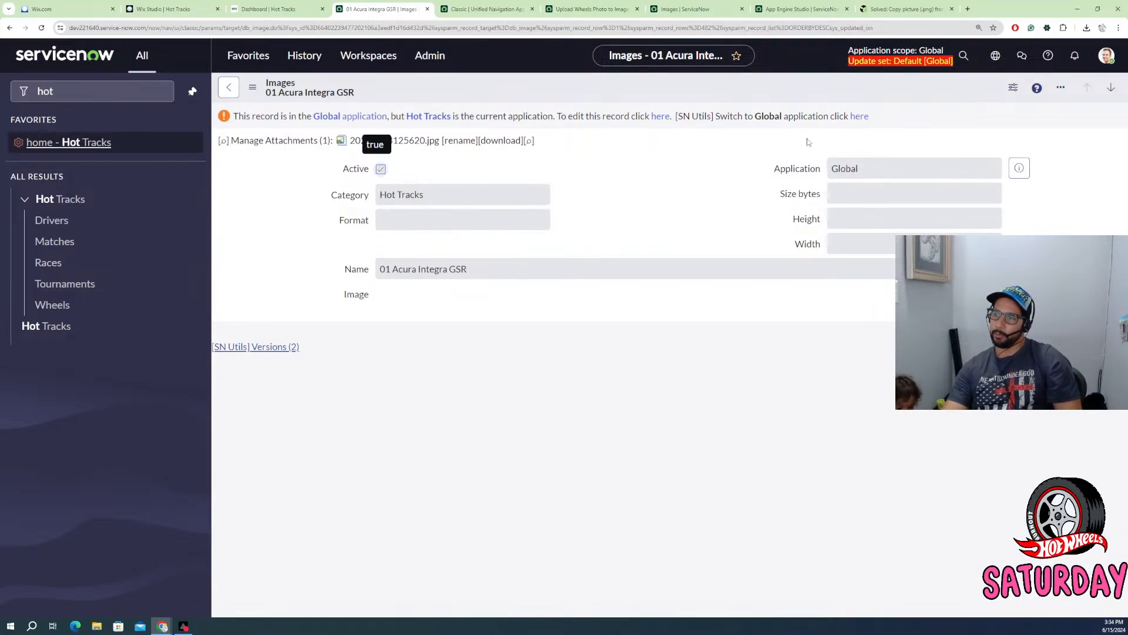
left_click(858, 116)
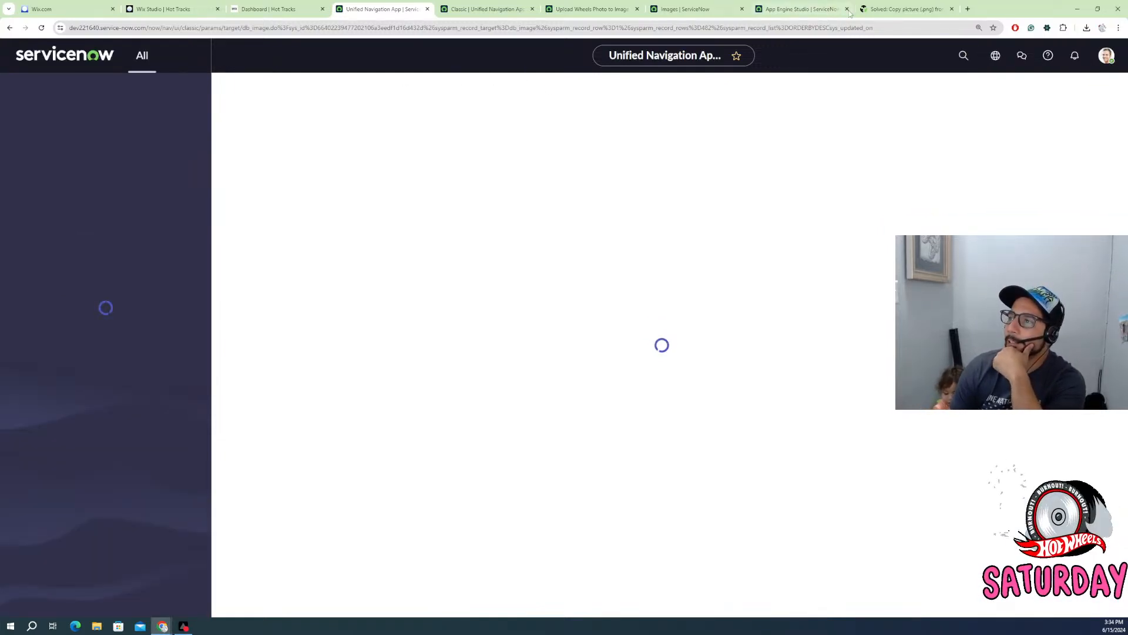
- Close the Link Photo To URL flow in App Engine Studio and return to the Hot Tracks app home
left_click(885, 6)
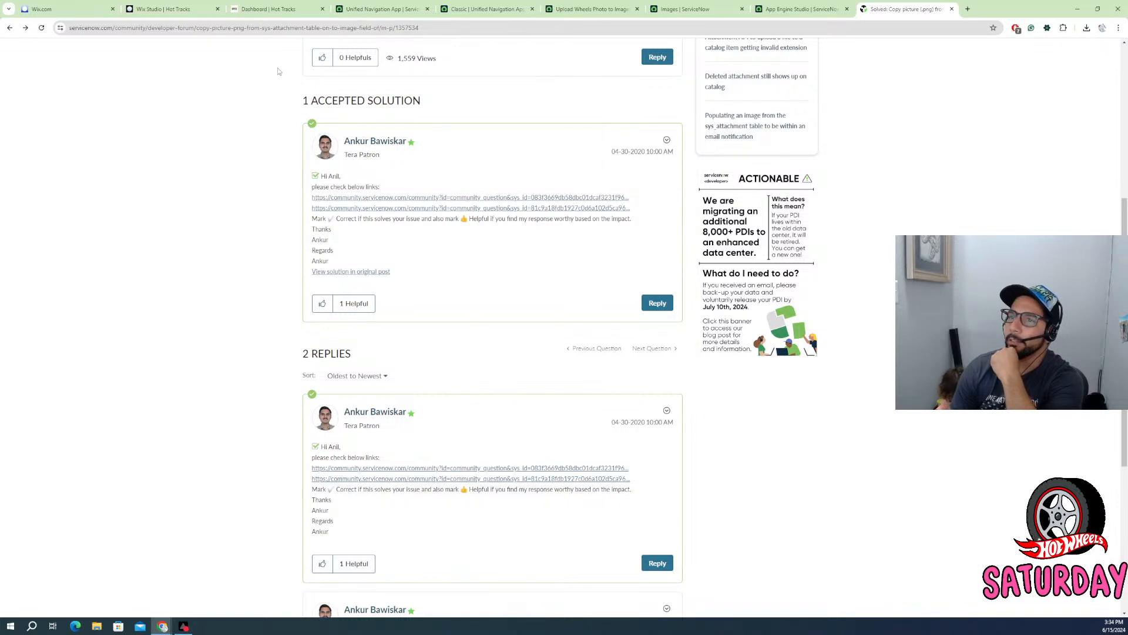
left_click(791, 9)
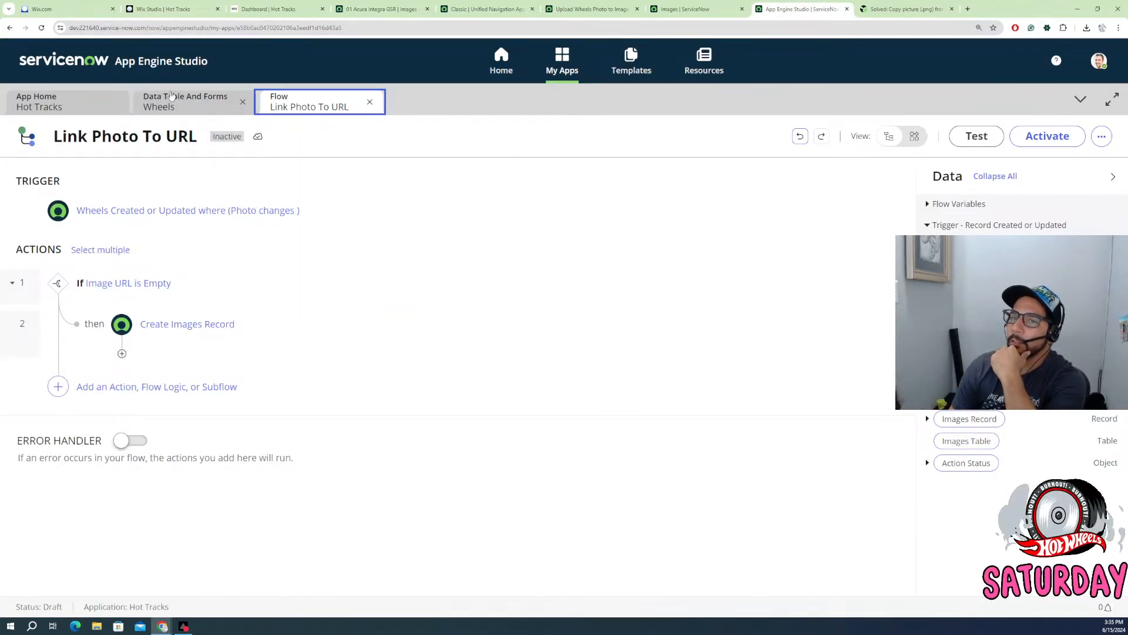
left_click(370, 104)
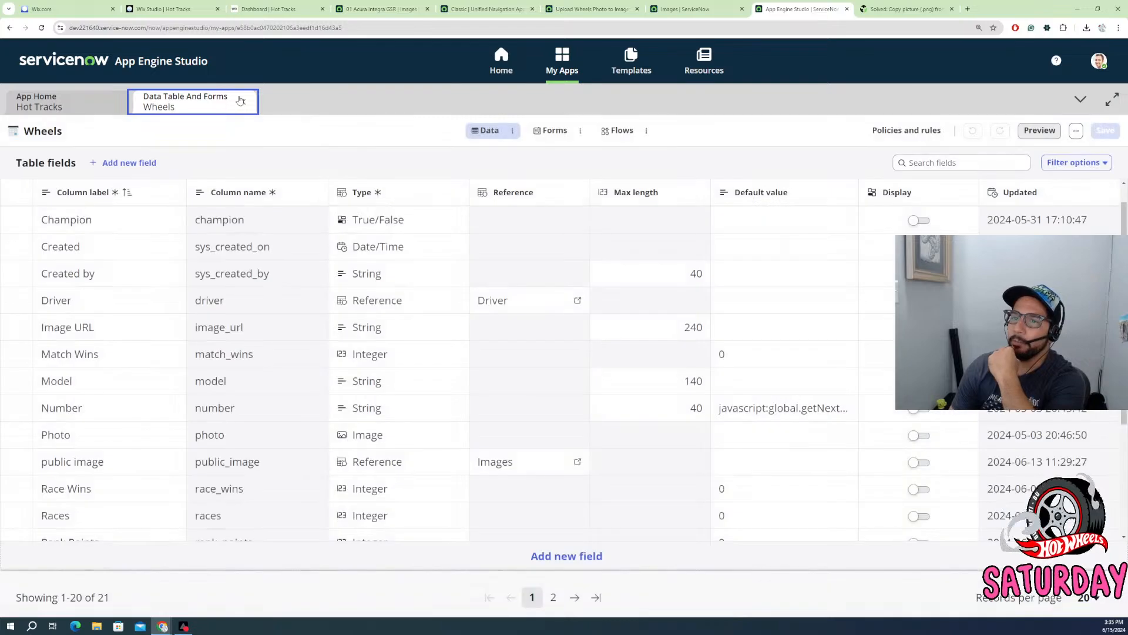
left_click(96, 111)
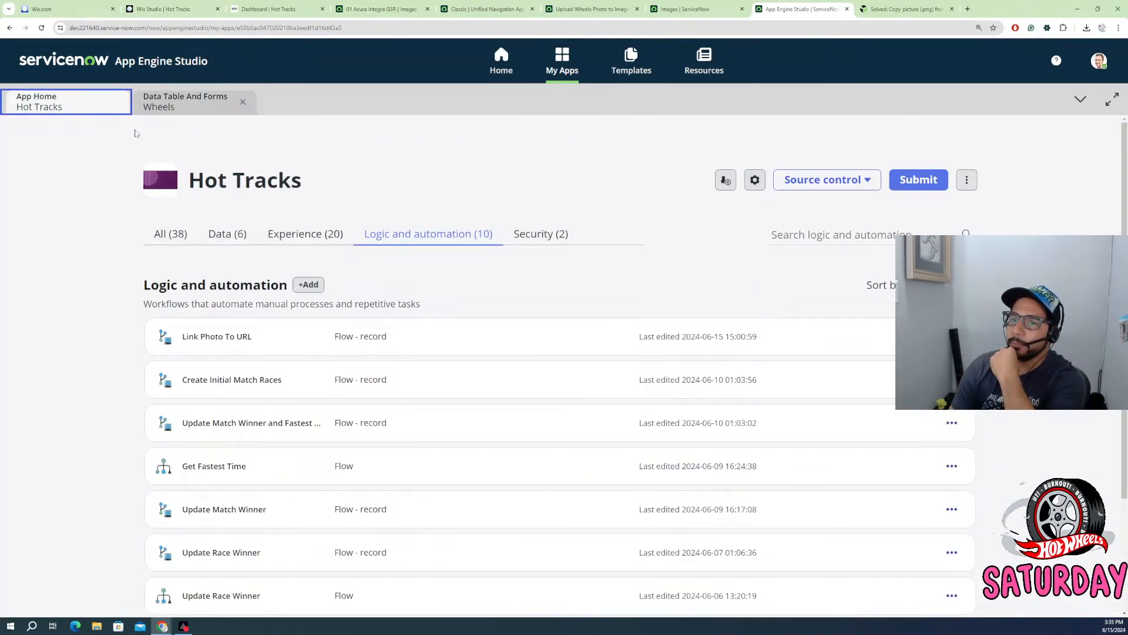
- Open the 07 Chevy Tahoe Images record for editing in the Global application and try to add an image
left_click(687, 10)
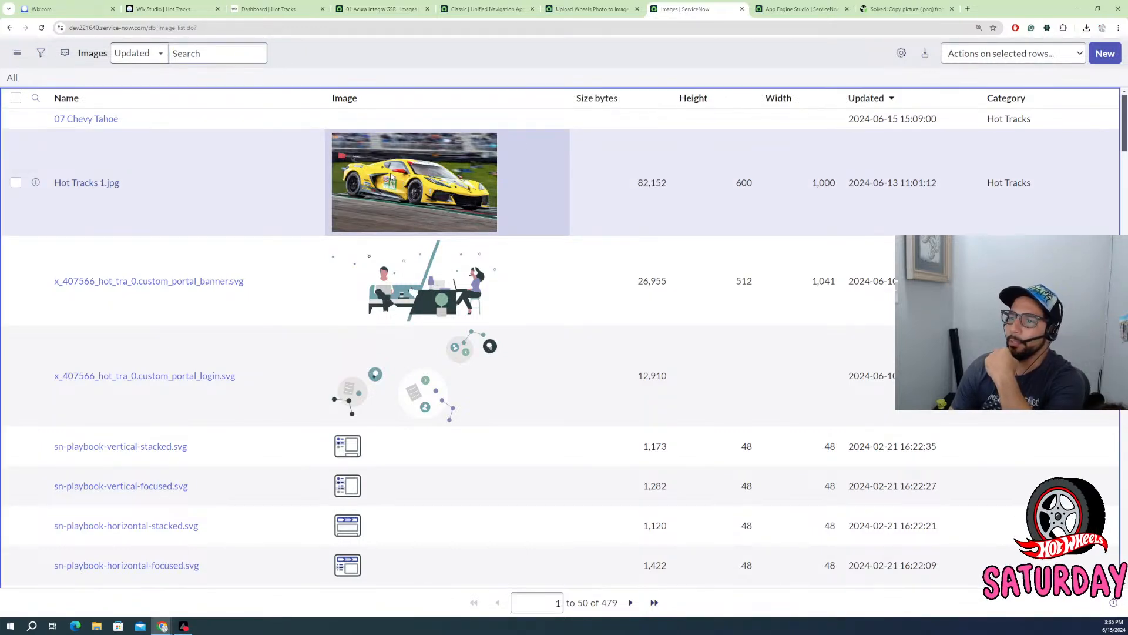
right_click(392, 176)
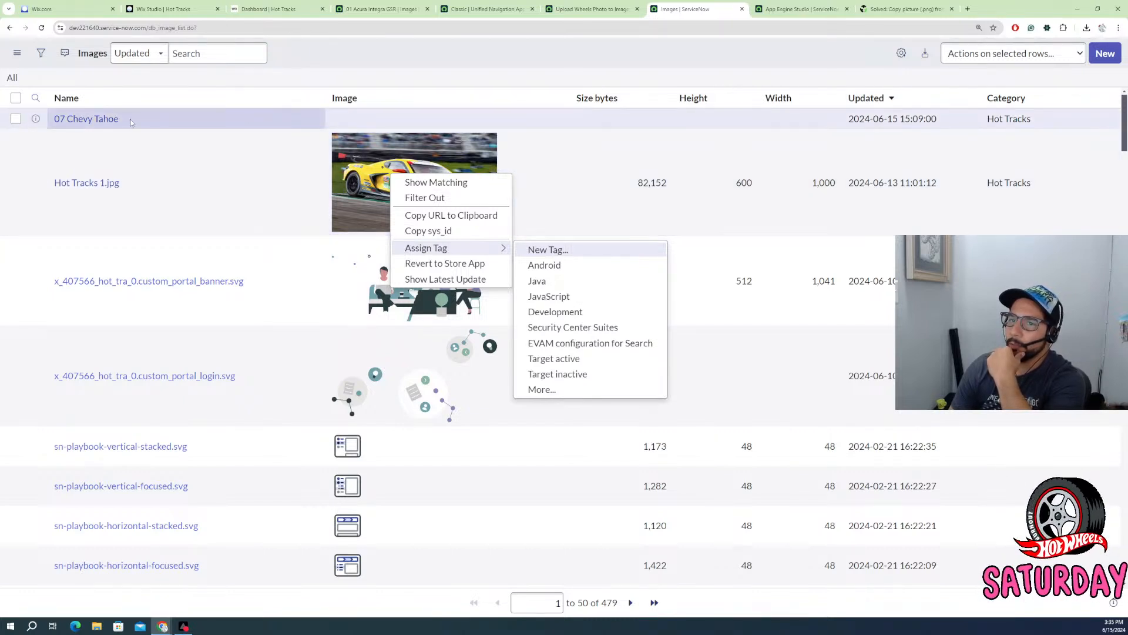
left_click(106, 122)
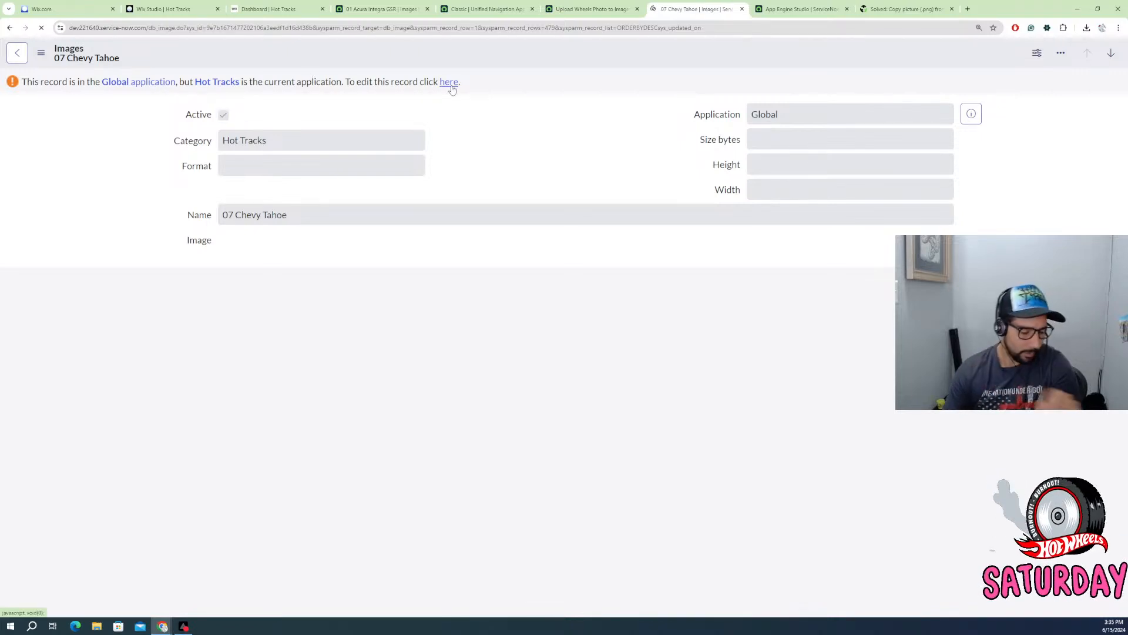
left_click(448, 83)
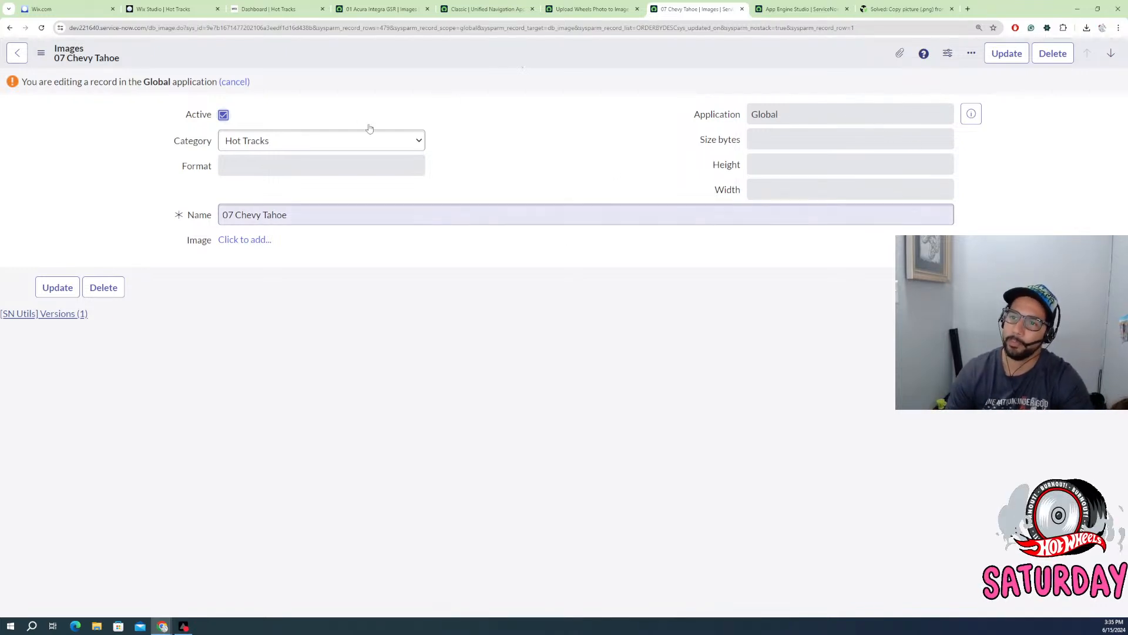
left_click(237, 245)
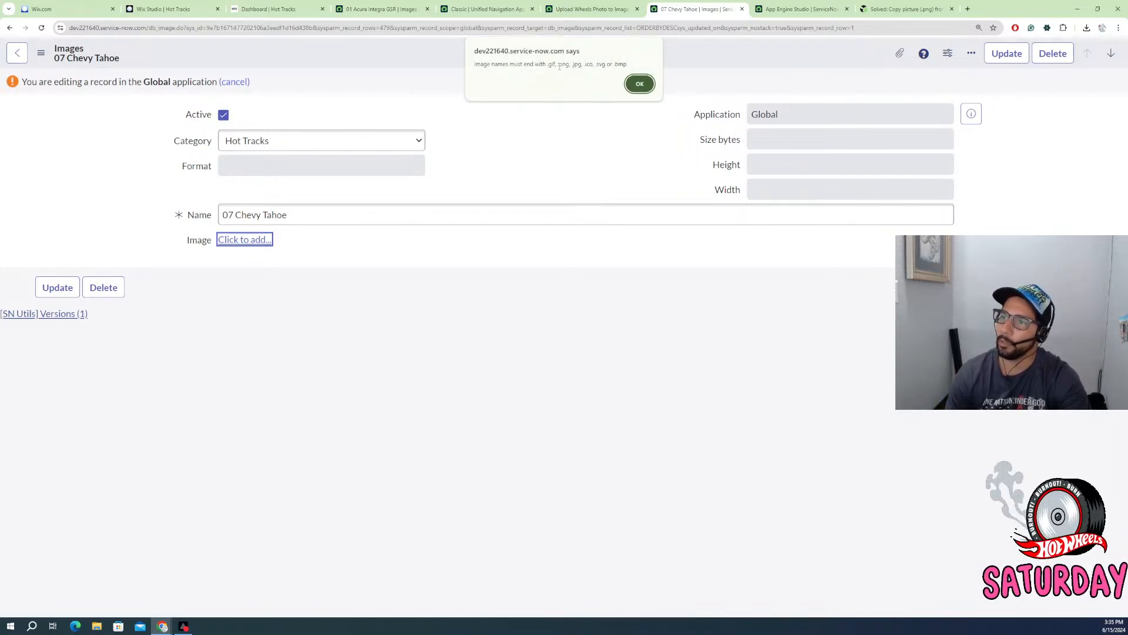
left_click(640, 84)
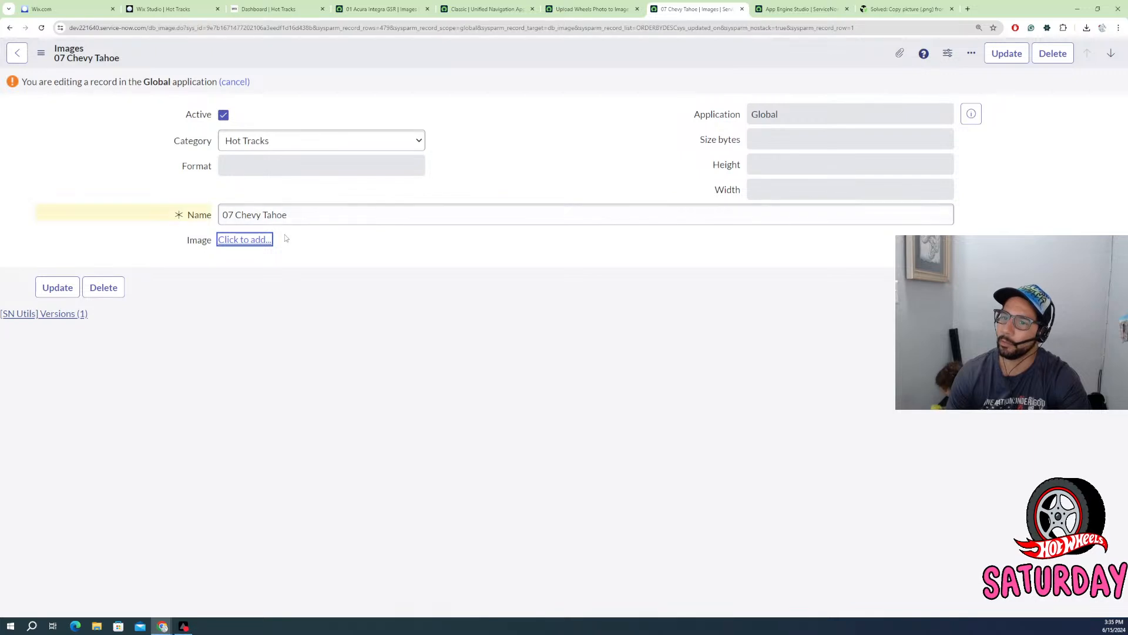
- Rename the Images record as 07 Chevy Tahoe.jpg and open the image file upload, leaving it without choosing a file
left_click(295, 213)
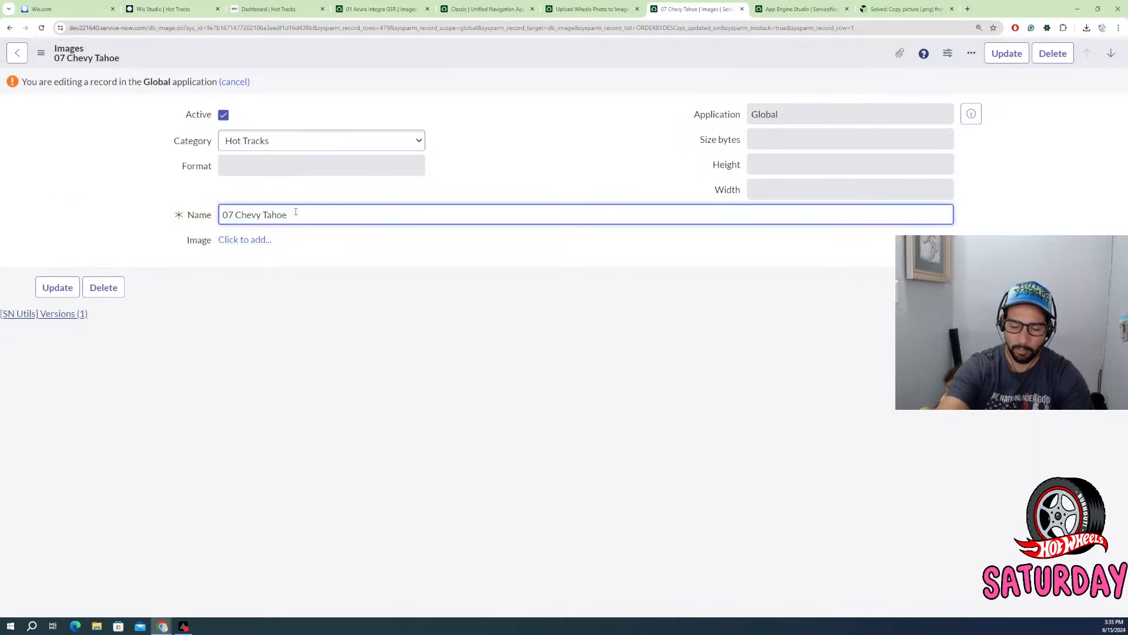
type(".jpg")
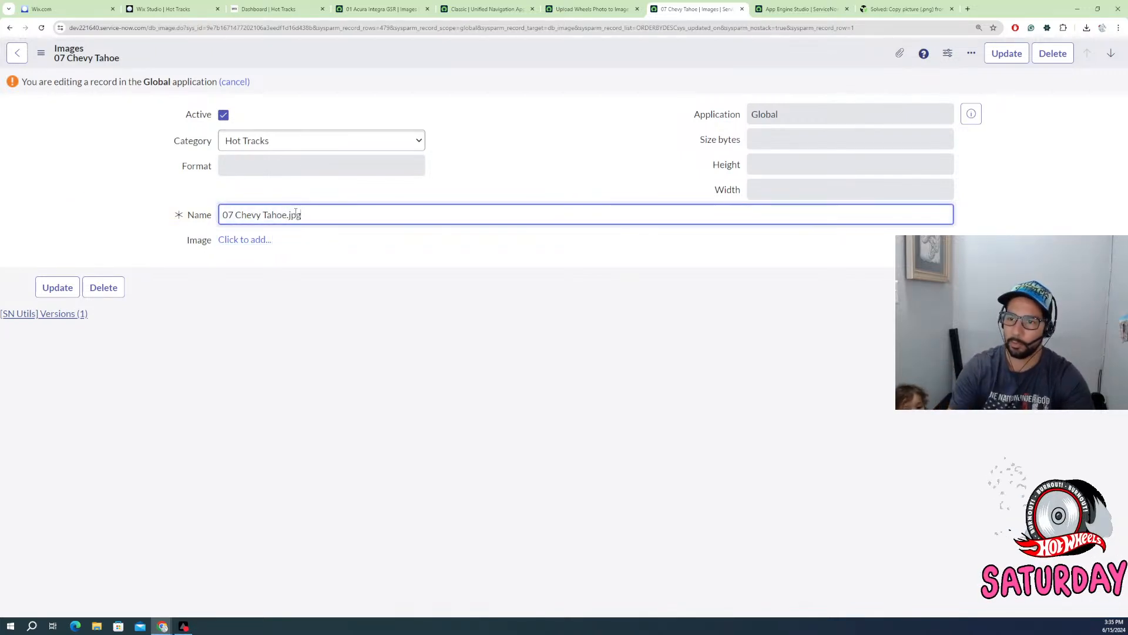
left_click(256, 241)
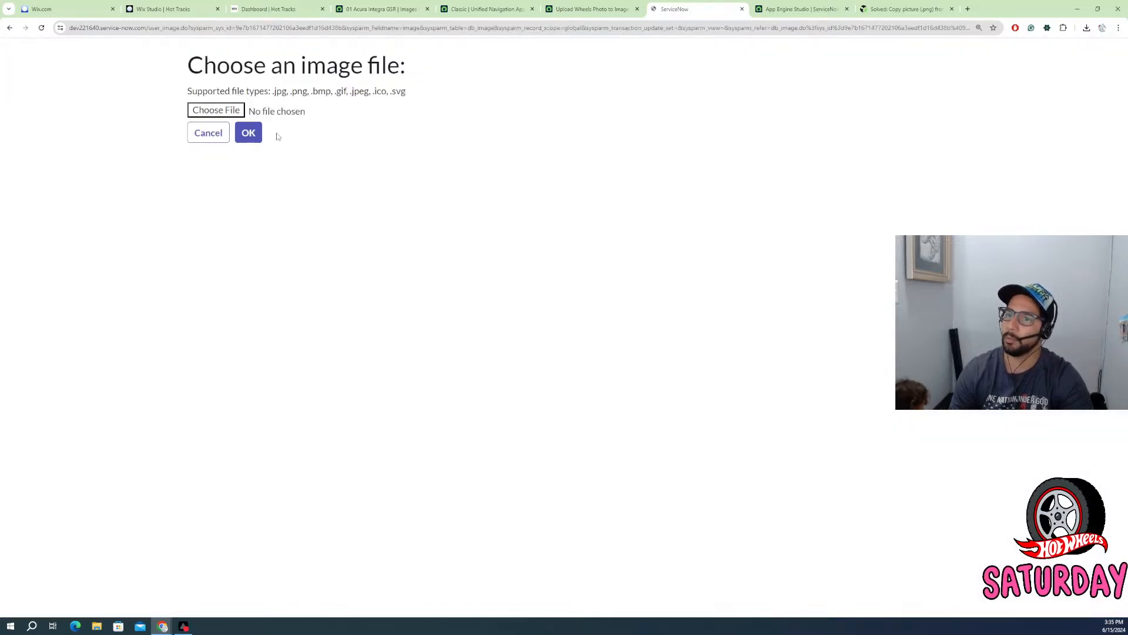
left_click(201, 139)
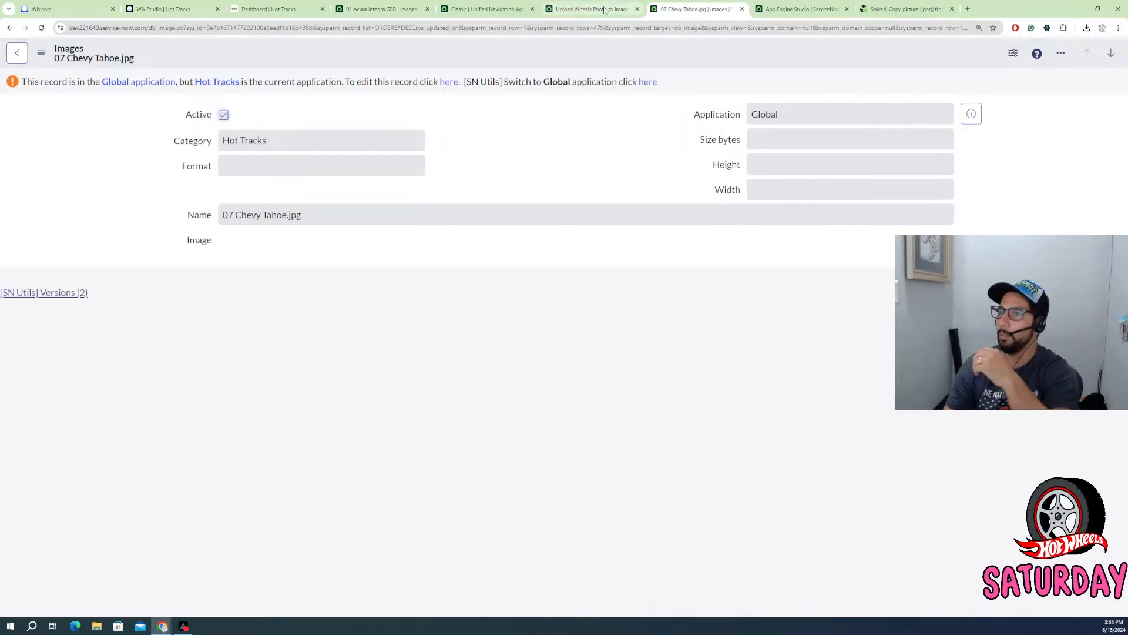
- Append .jpeg after the data pill in the Name value of the Create Images Record action and finish editing the action
left_click(583, 10)
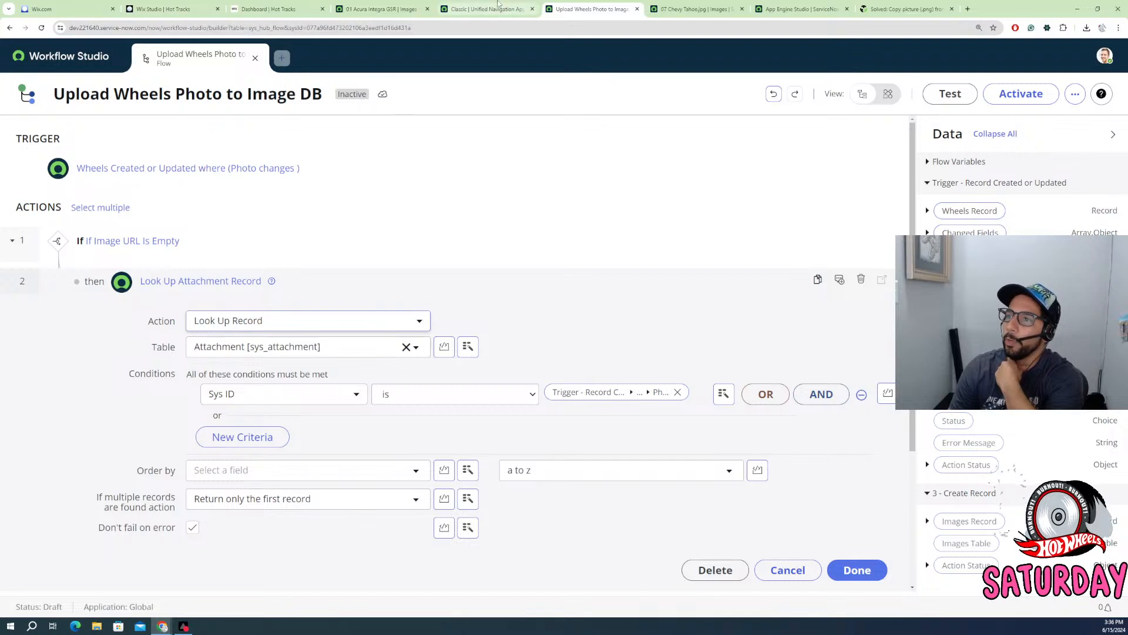
scroll(423, 518, "down", 2)
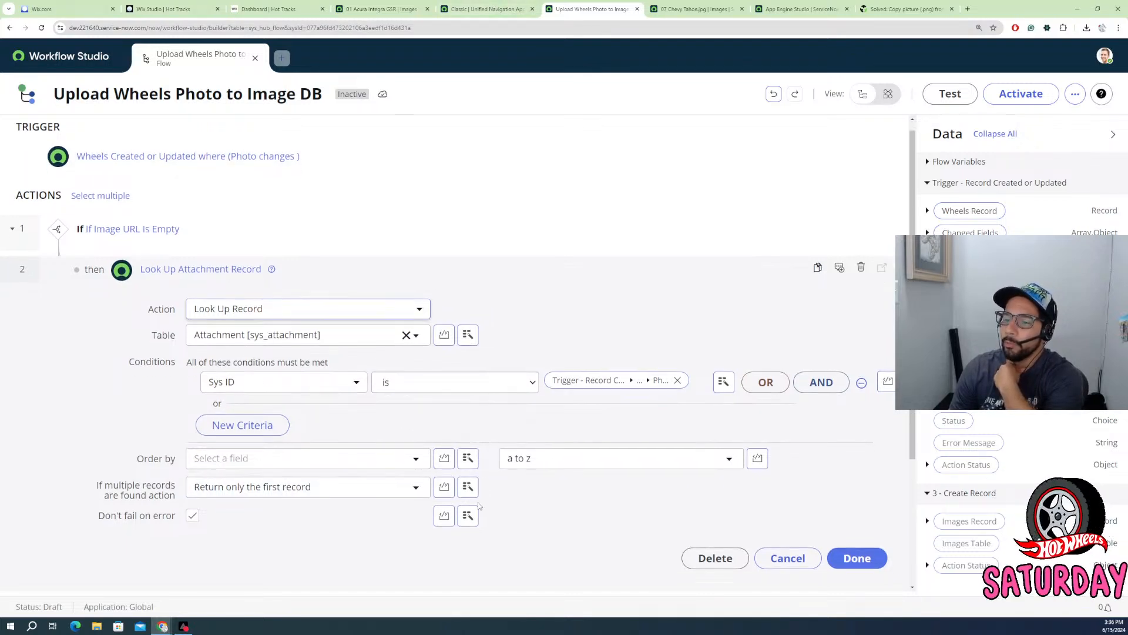
scroll(423, 531, "down", 2)
left_click(194, 439)
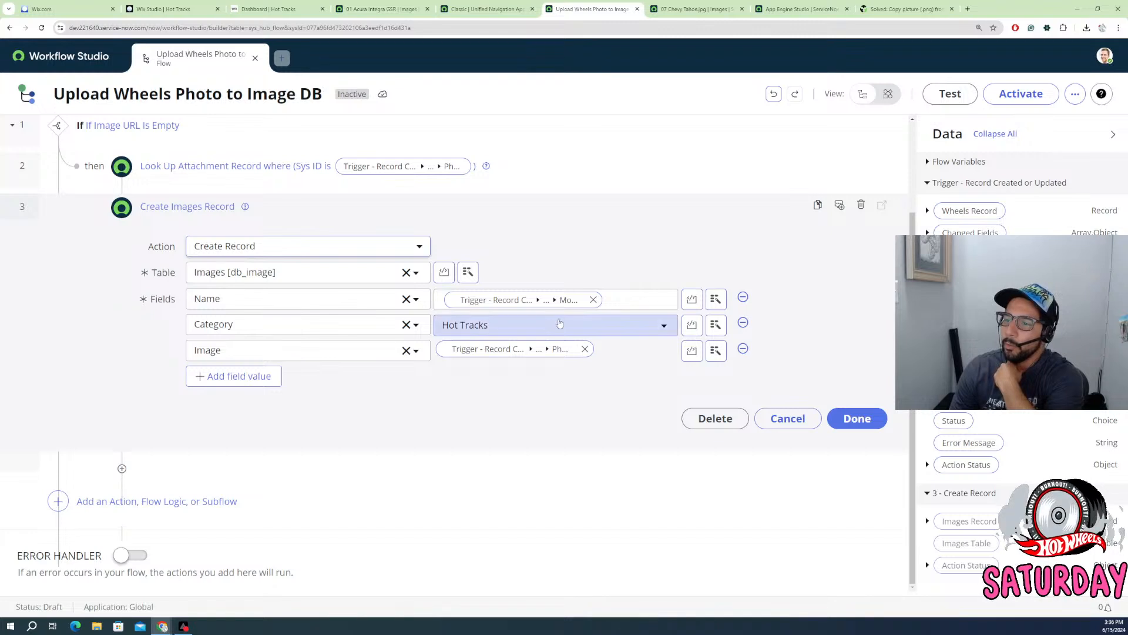
left_click(643, 305)
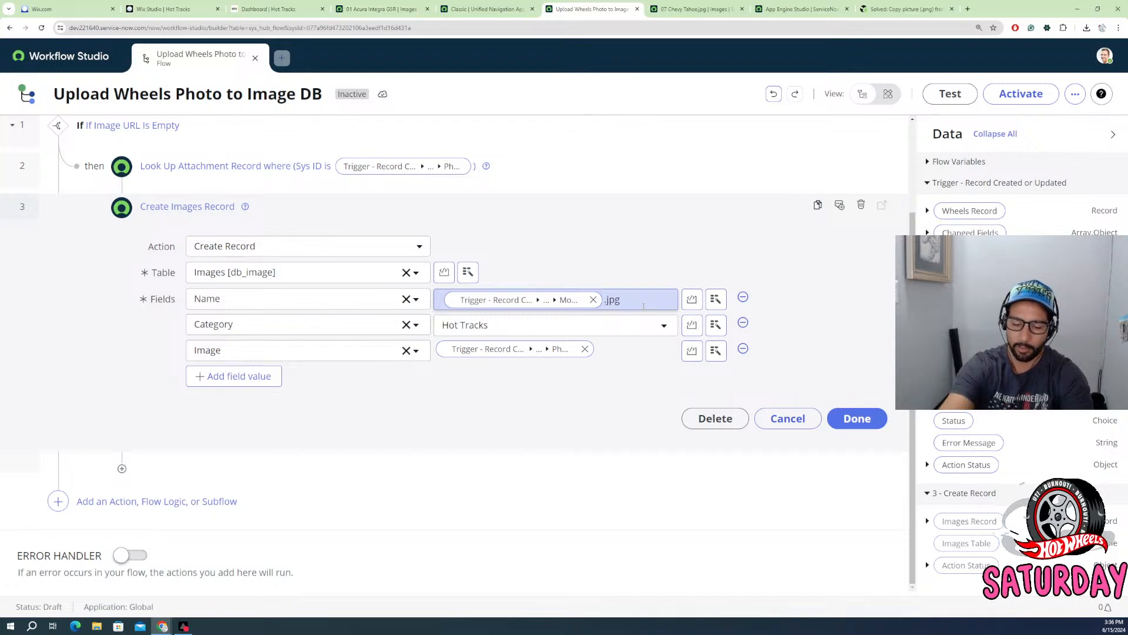
type(".jpgeg")
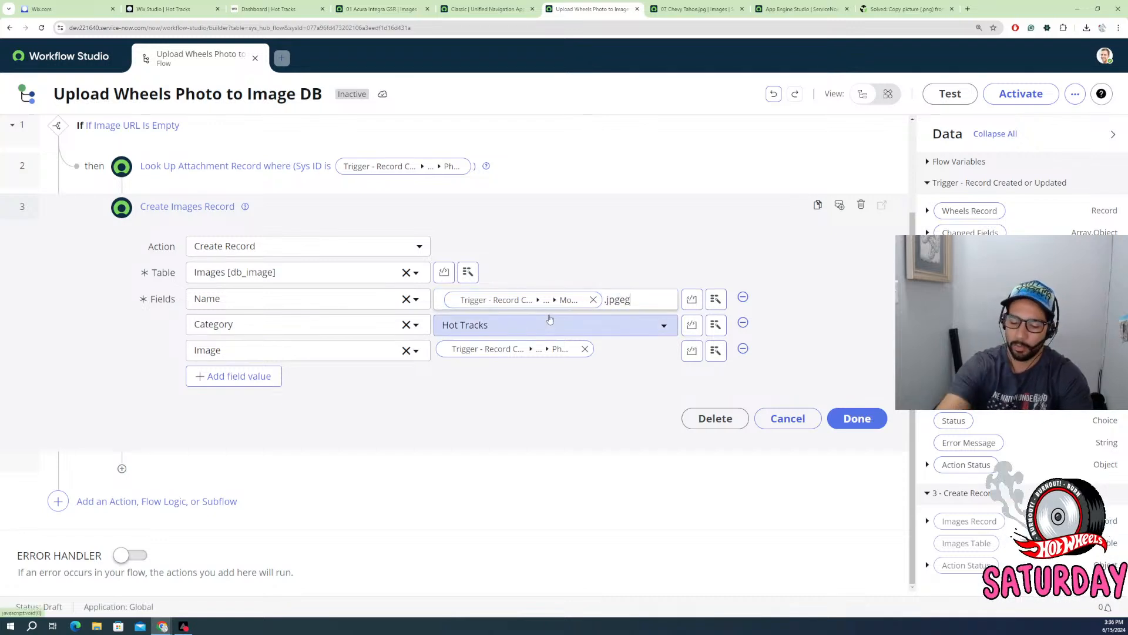
key("BackSpace")
key("BackSpace")
key("BackSpace")
type("g")
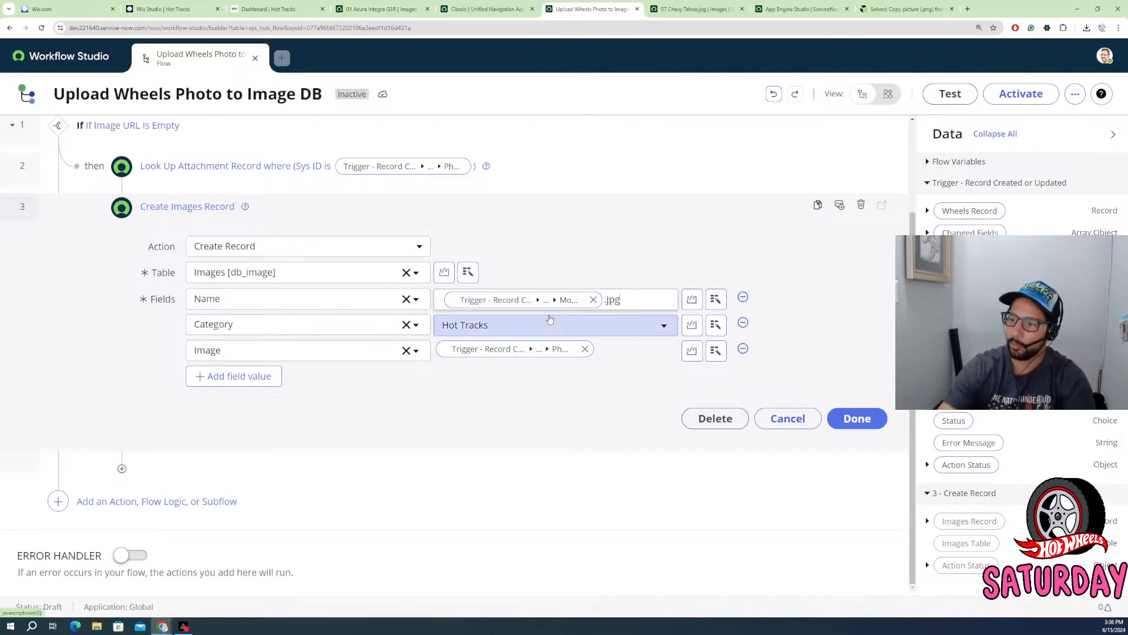
key("BackSpace")
type("eg")
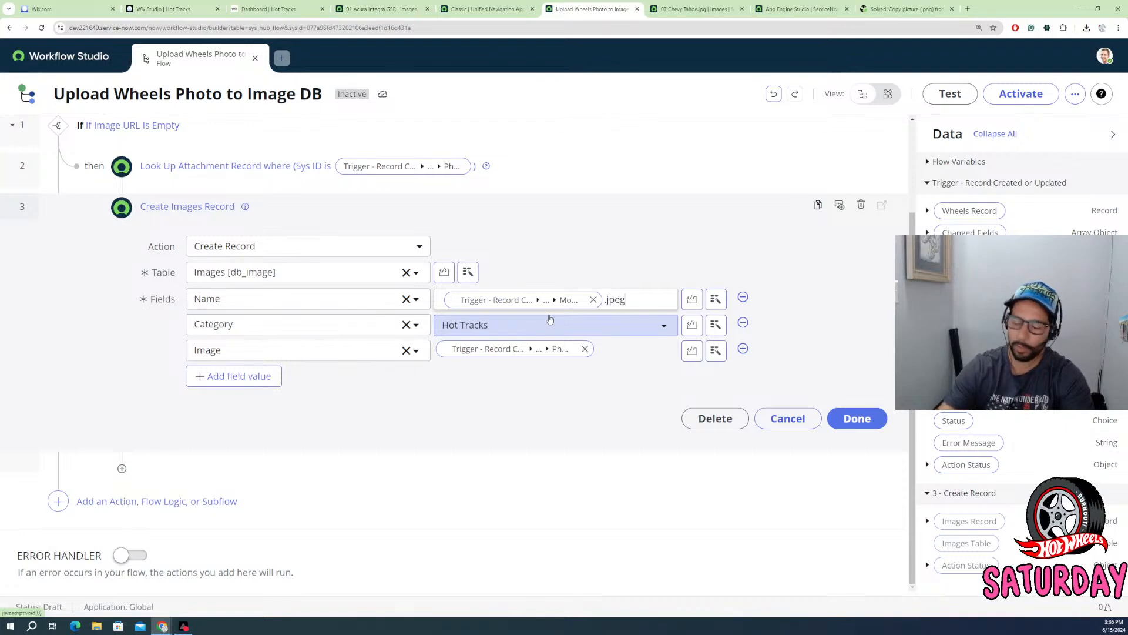
left_click(587, 427)
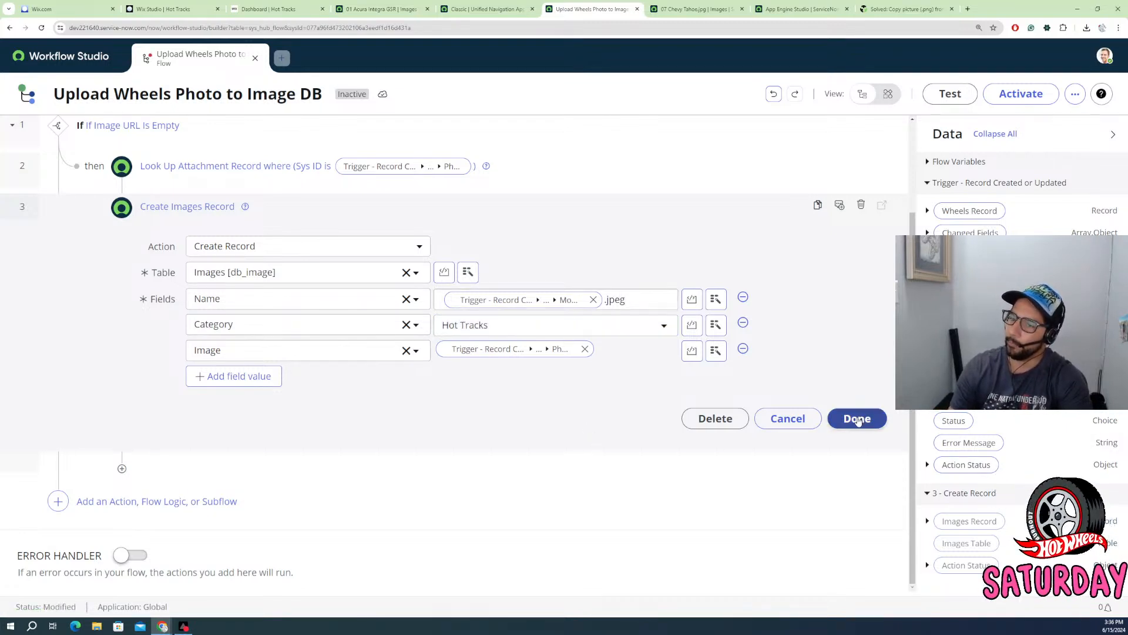
left_click(858, 419)
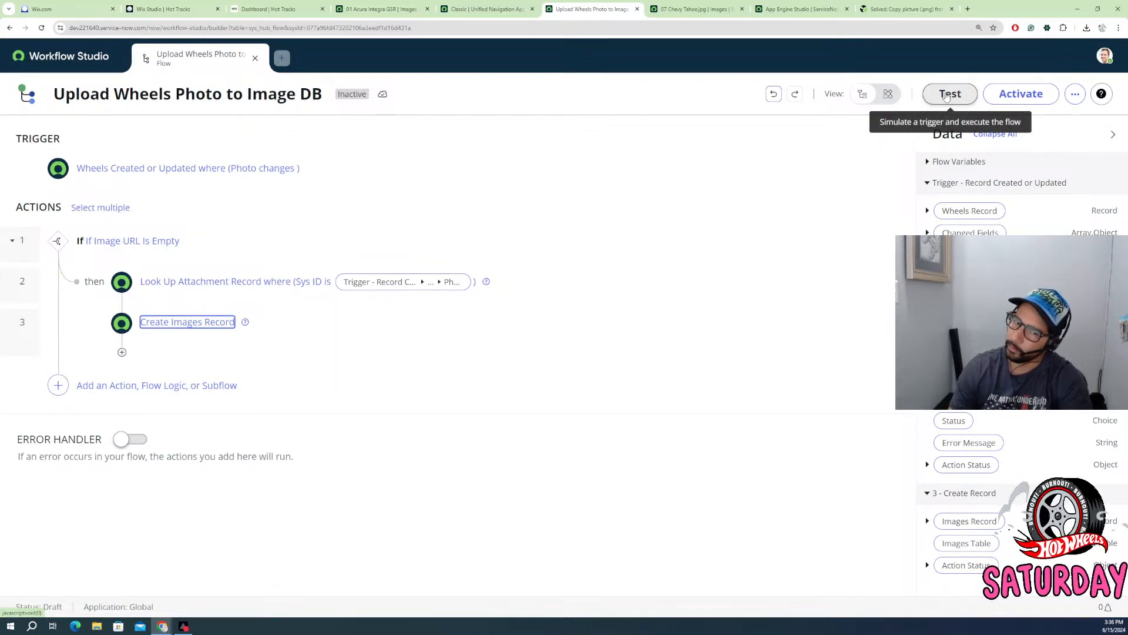
- Run a test of the flow with the 2016 01 Acura Integra GSR Custom Wheels record
left_click(947, 96)
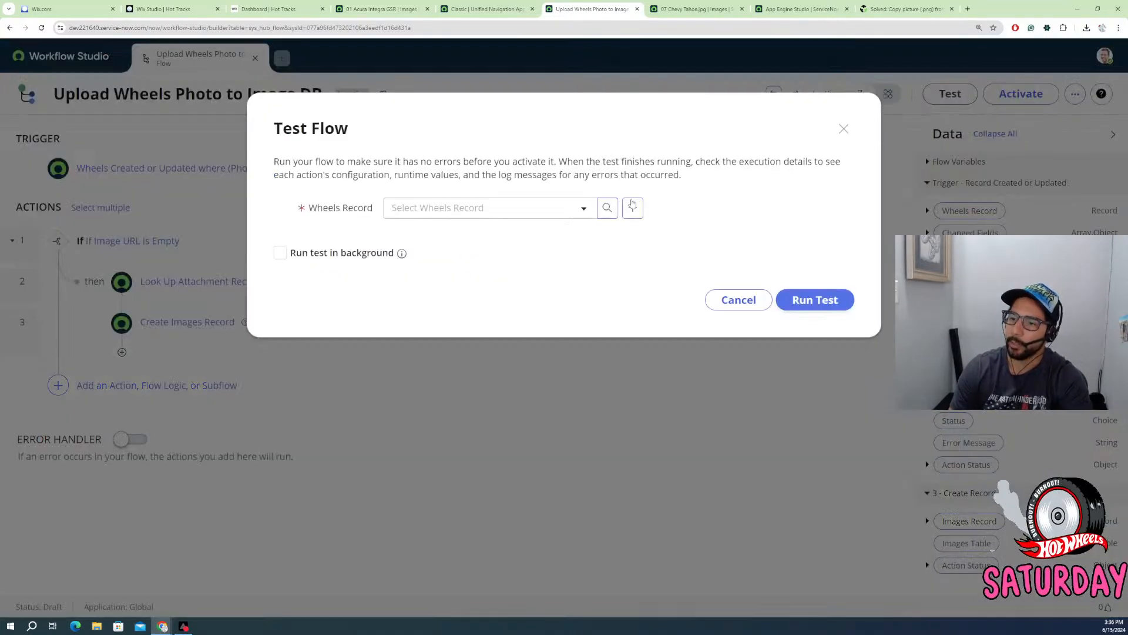
left_click(527, 220)
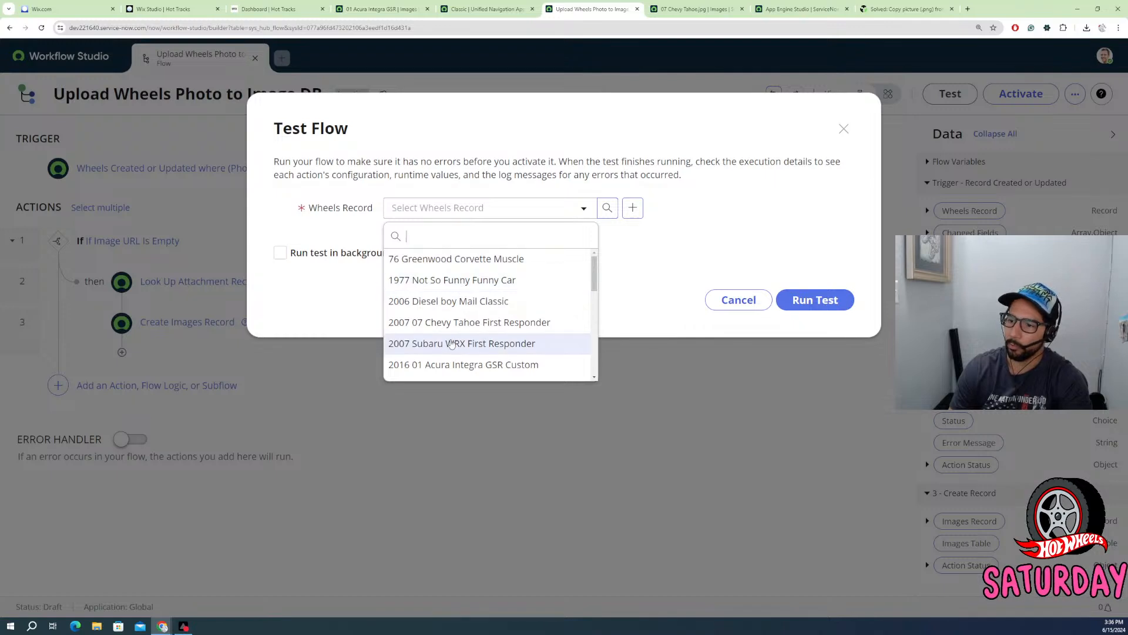
left_click(454, 366)
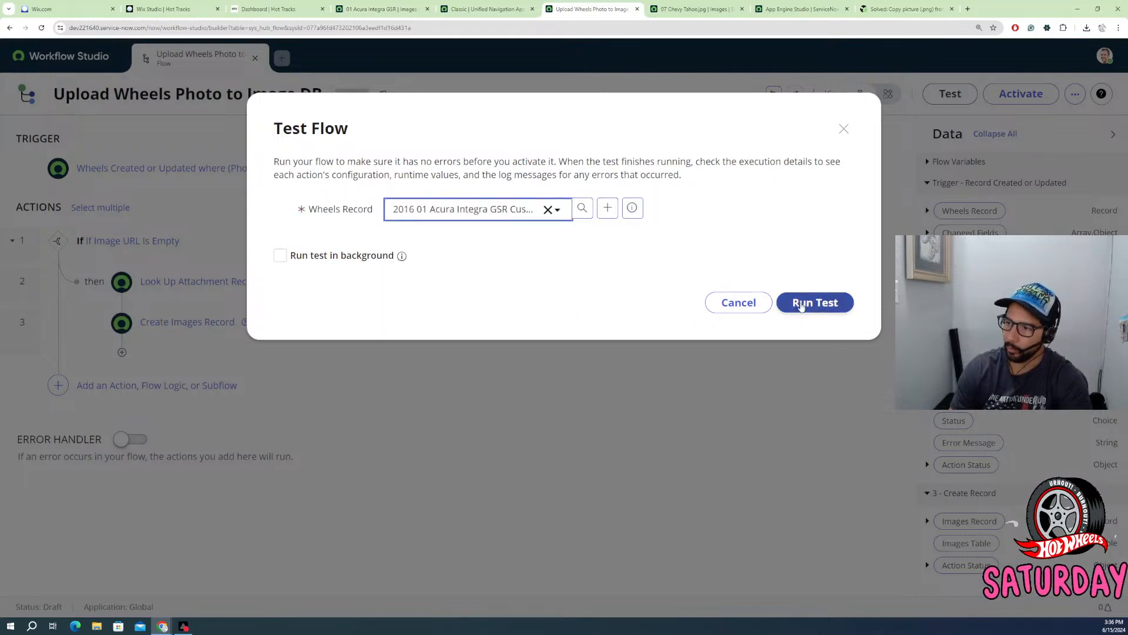
left_click(810, 301)
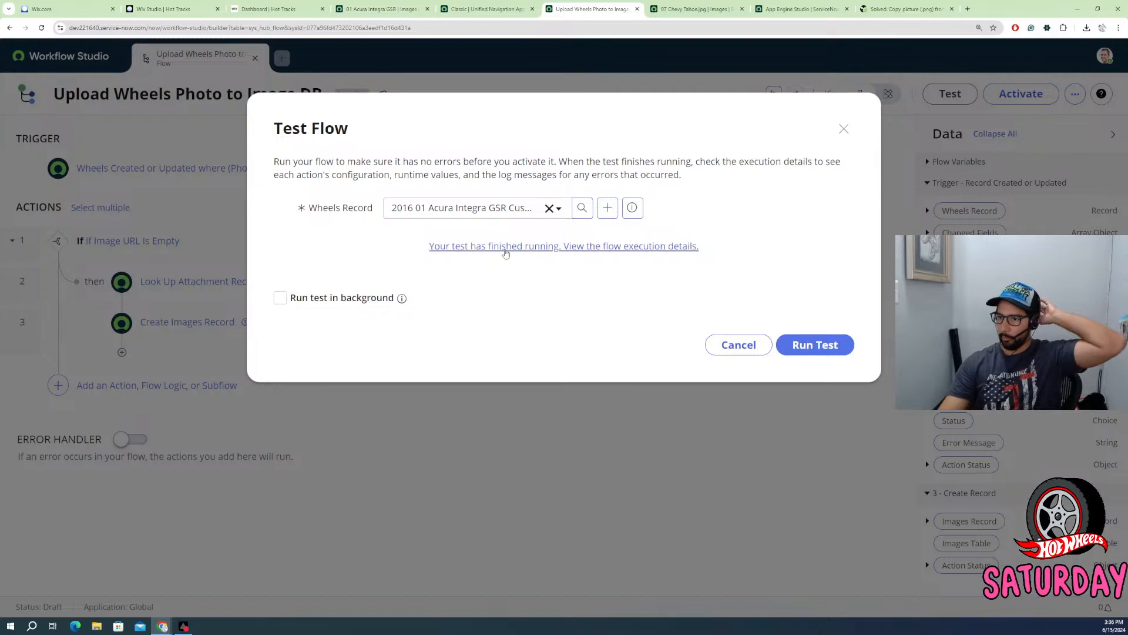
- Examine the Create Record action's runtime values and output data in the test's execution details
left_click(506, 250)
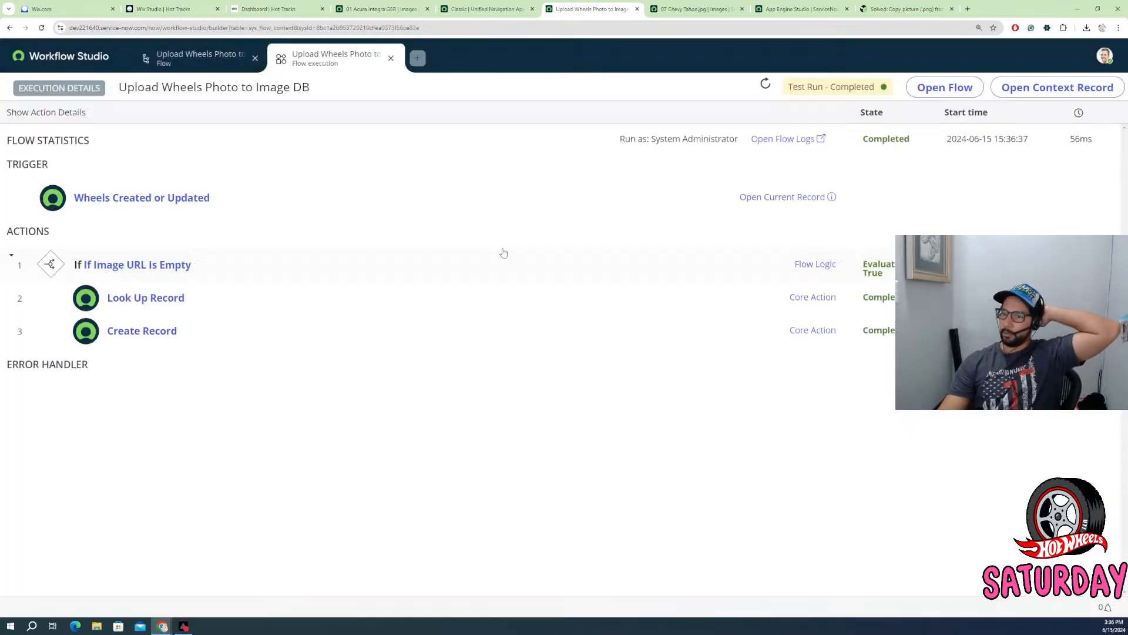
left_click(177, 334)
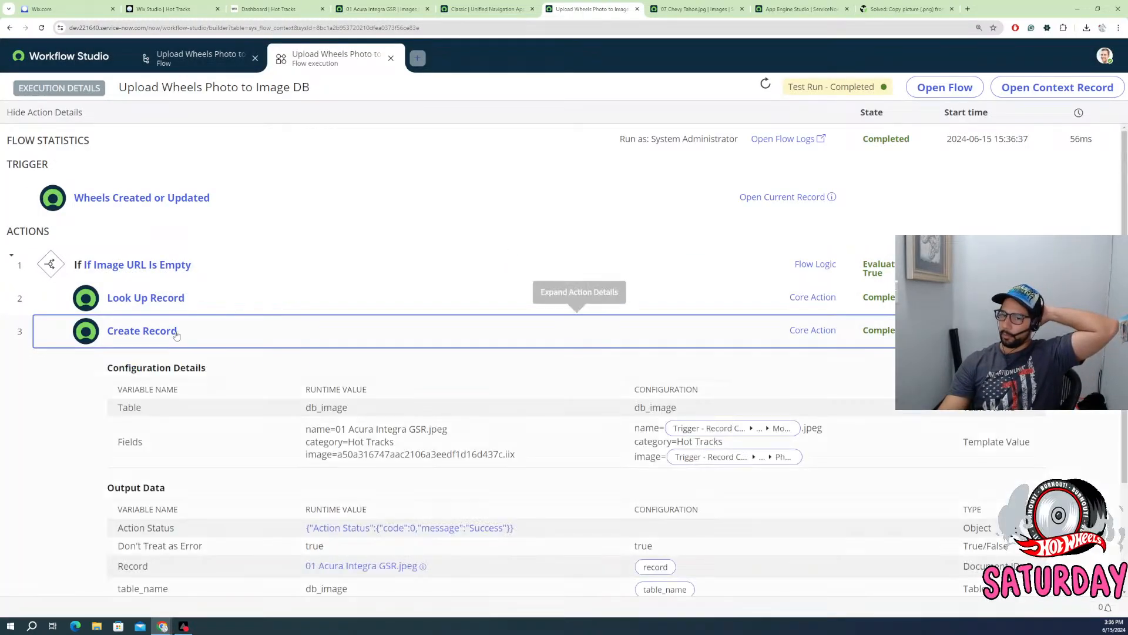
scroll(312, 375, "down", 2)
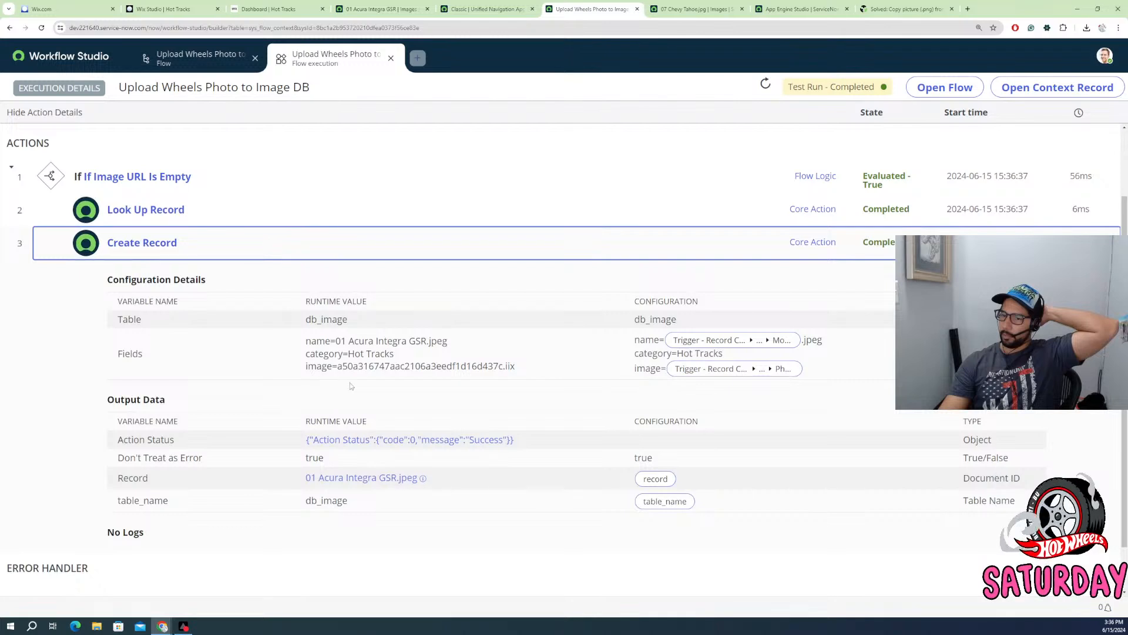
- Open the Images record created by the test from the execution details and enable editing it in the Global application
left_click_drag(336, 366, 519, 373)
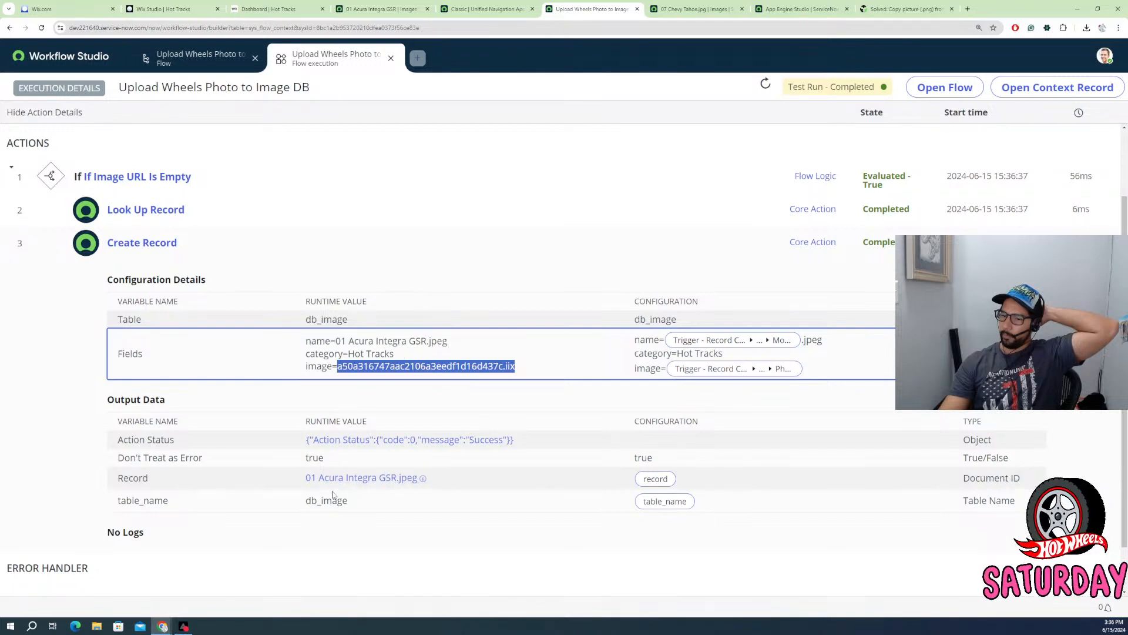
left_click(349, 477)
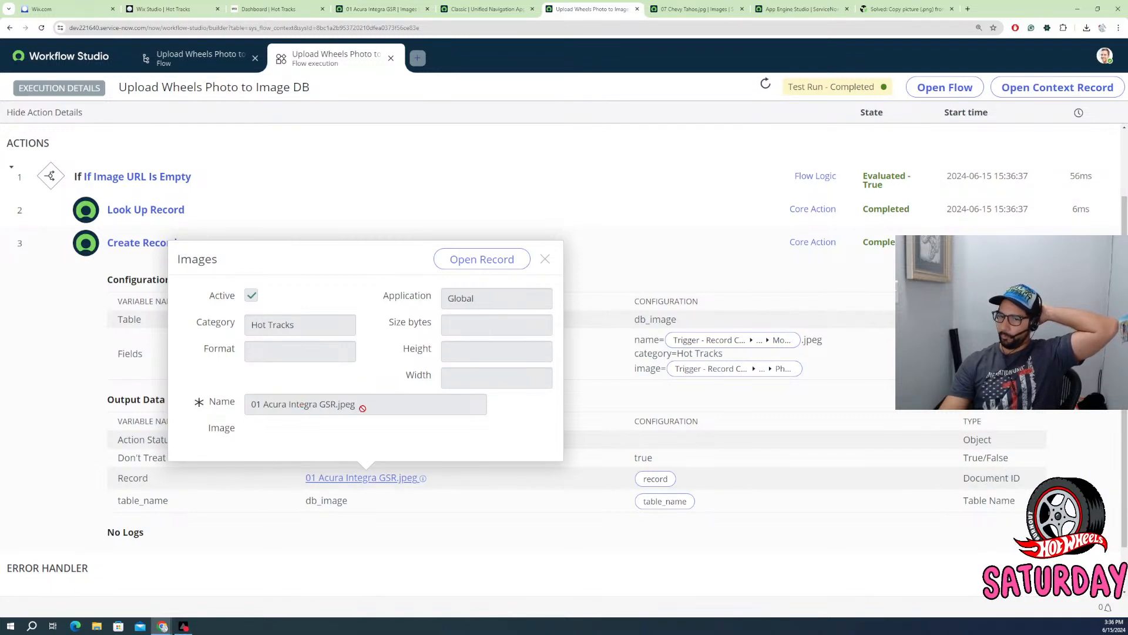
left_click(481, 259)
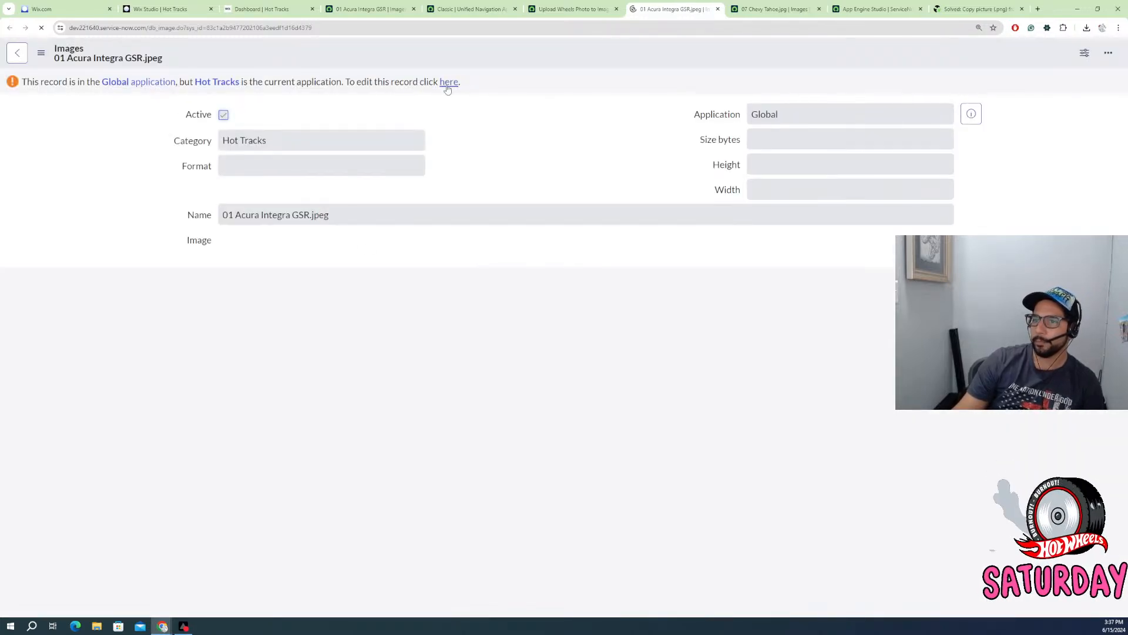
left_click(448, 83)
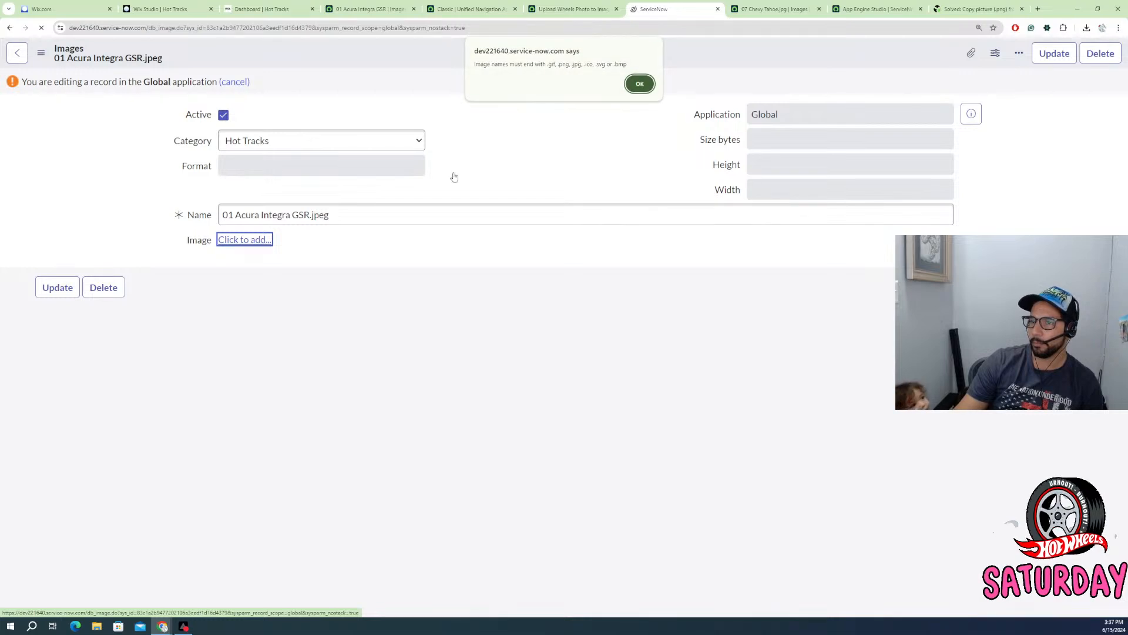
- Try to add an image to the Images record while its name ends in .jpeg
left_click(626, 83)
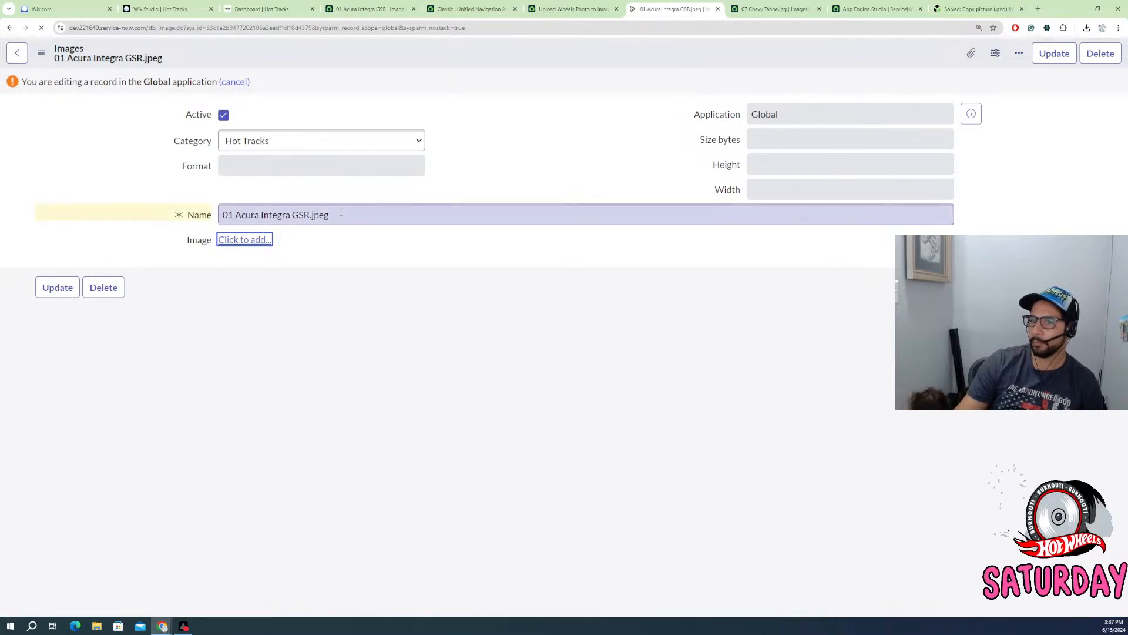
left_click(252, 240)
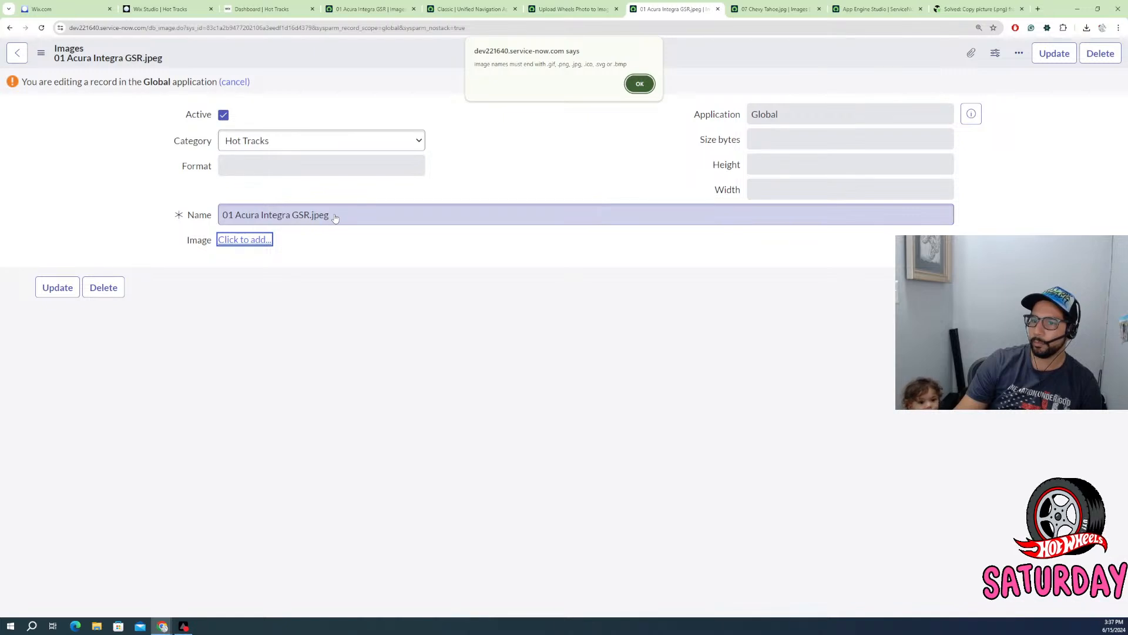
left_click(628, 84)
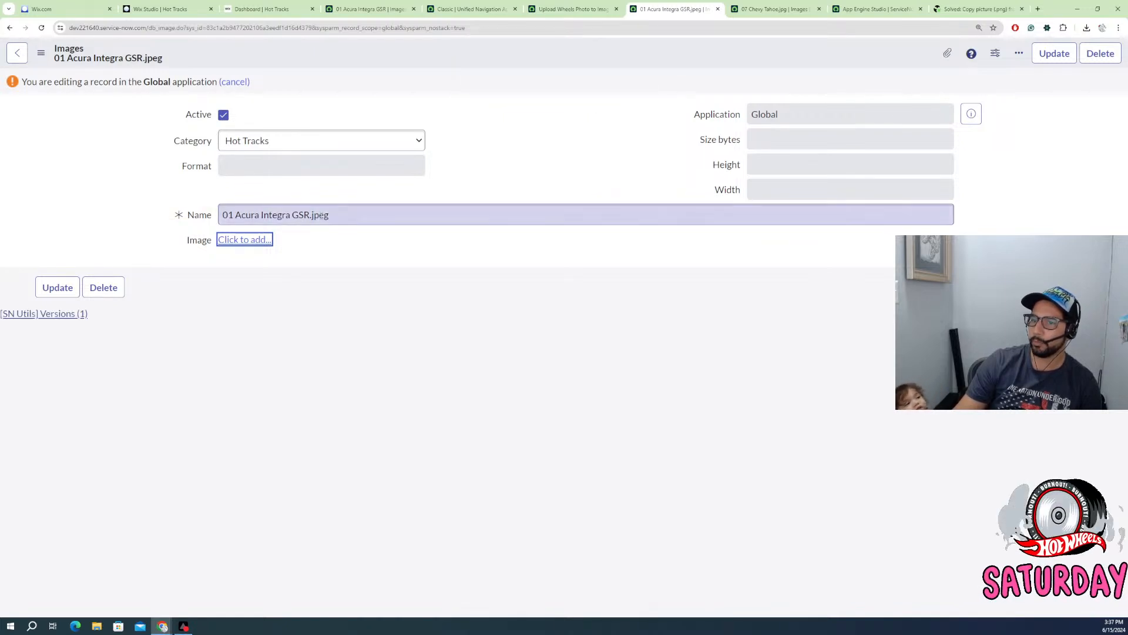
left_click(331, 214)
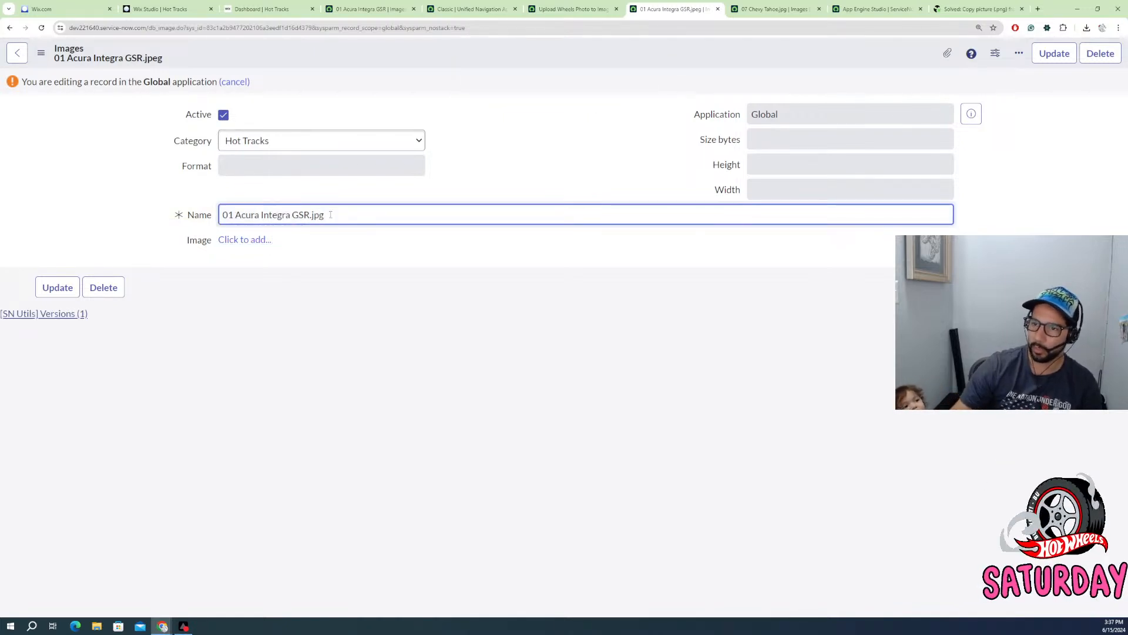
left_click(261, 241)
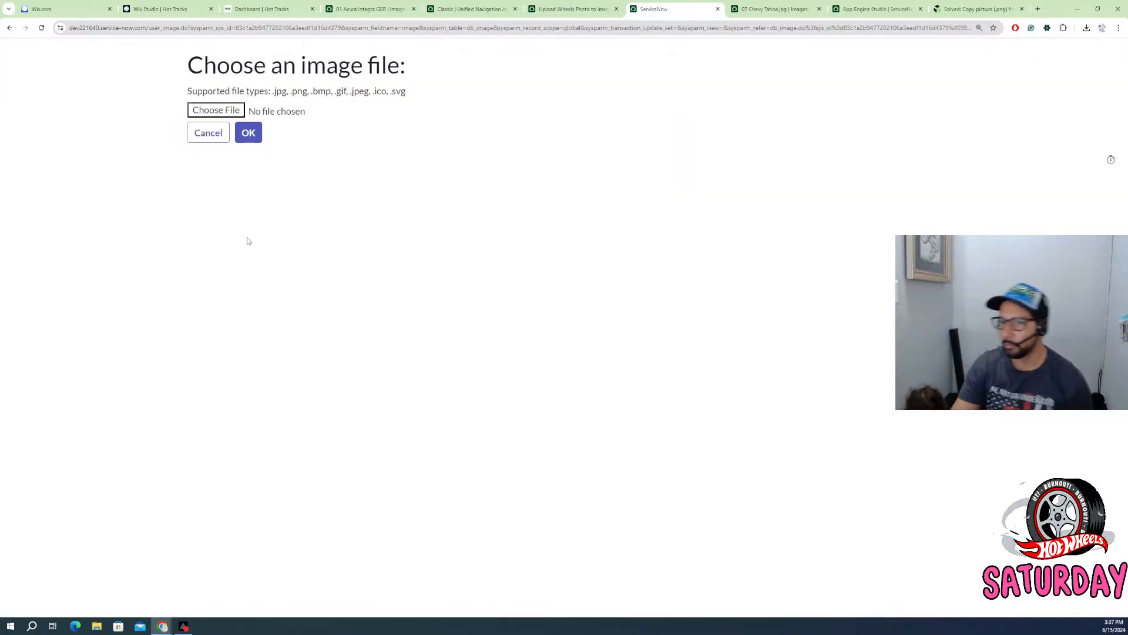
left_click(232, 115)
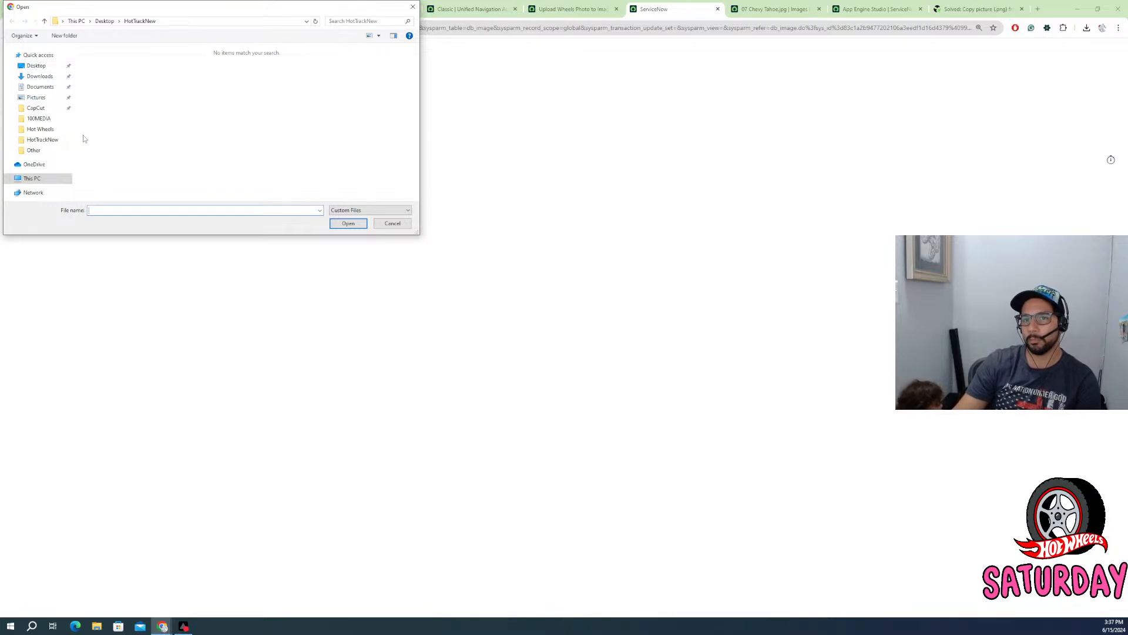
left_click(40, 77)
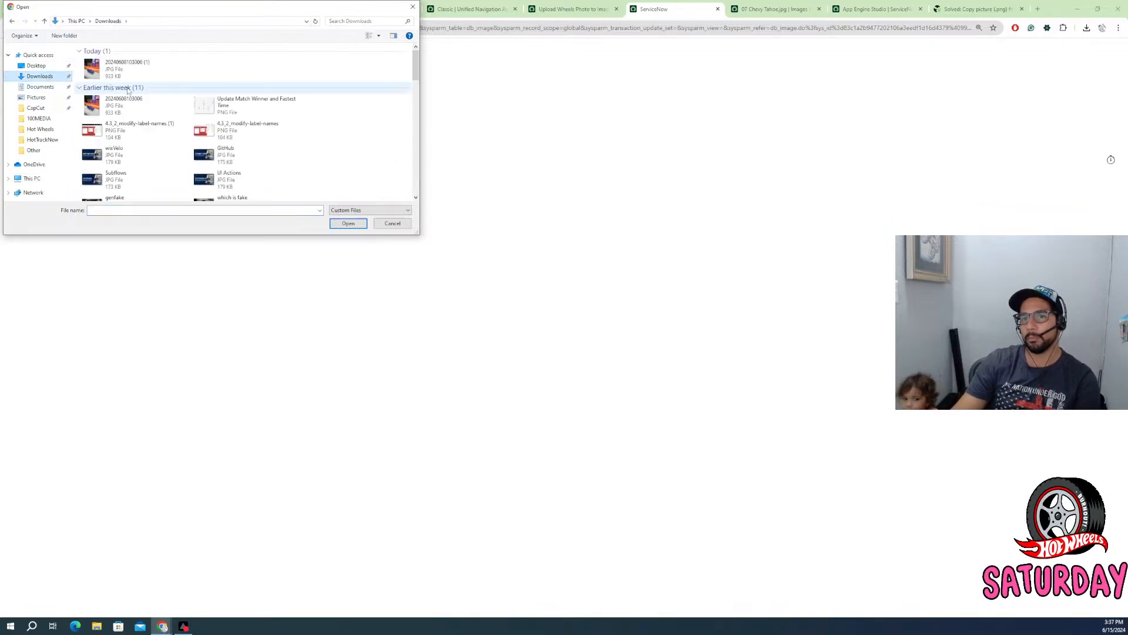
left_click(120, 70)
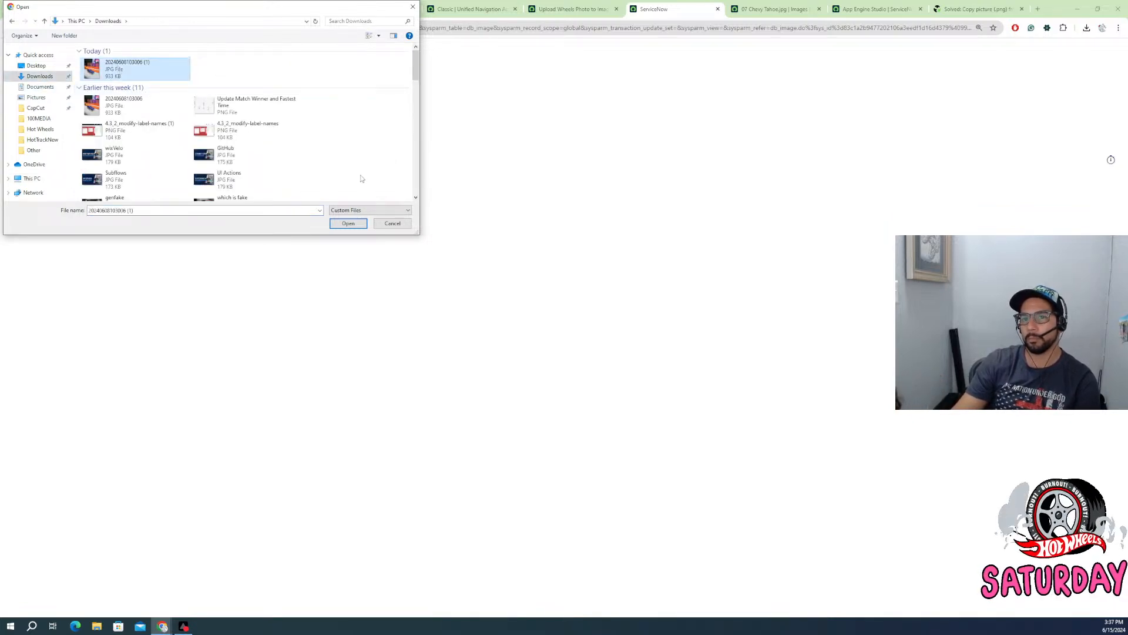
left_click(347, 224)
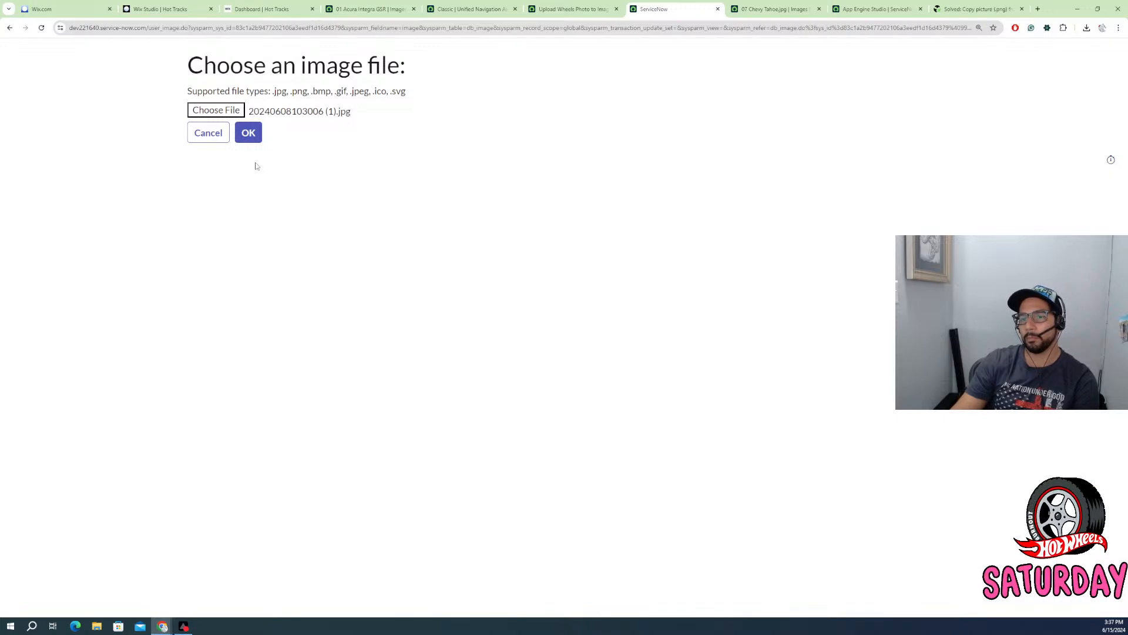
left_click(246, 140)
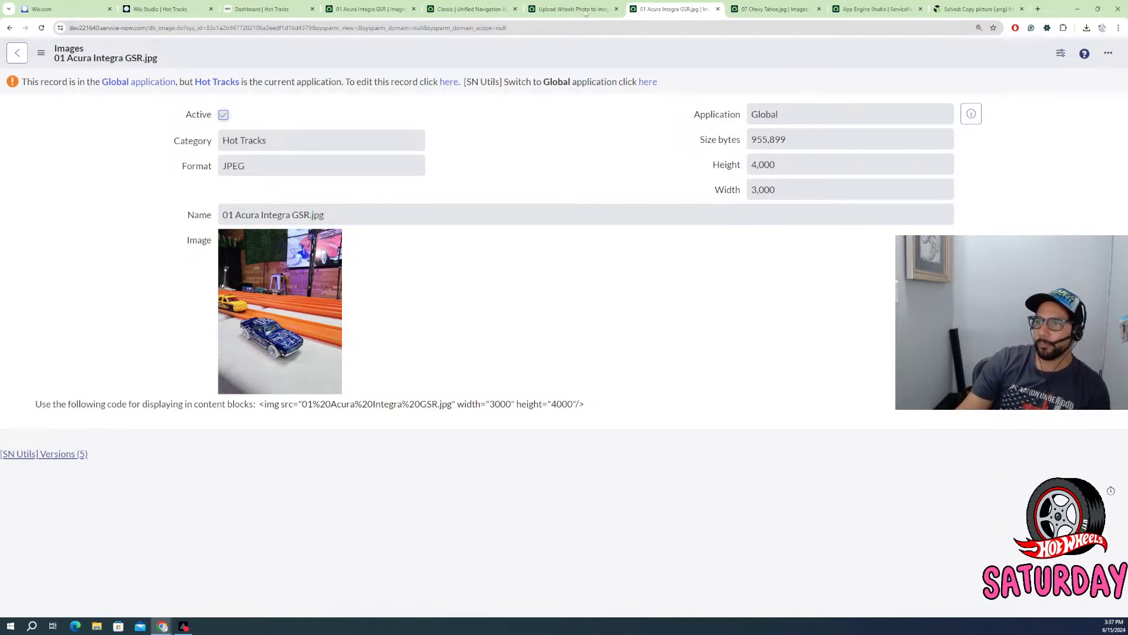
- Change the extension in the Create Images Record action's Name value to .jpg and finish editing the action
left_click(559, 6)
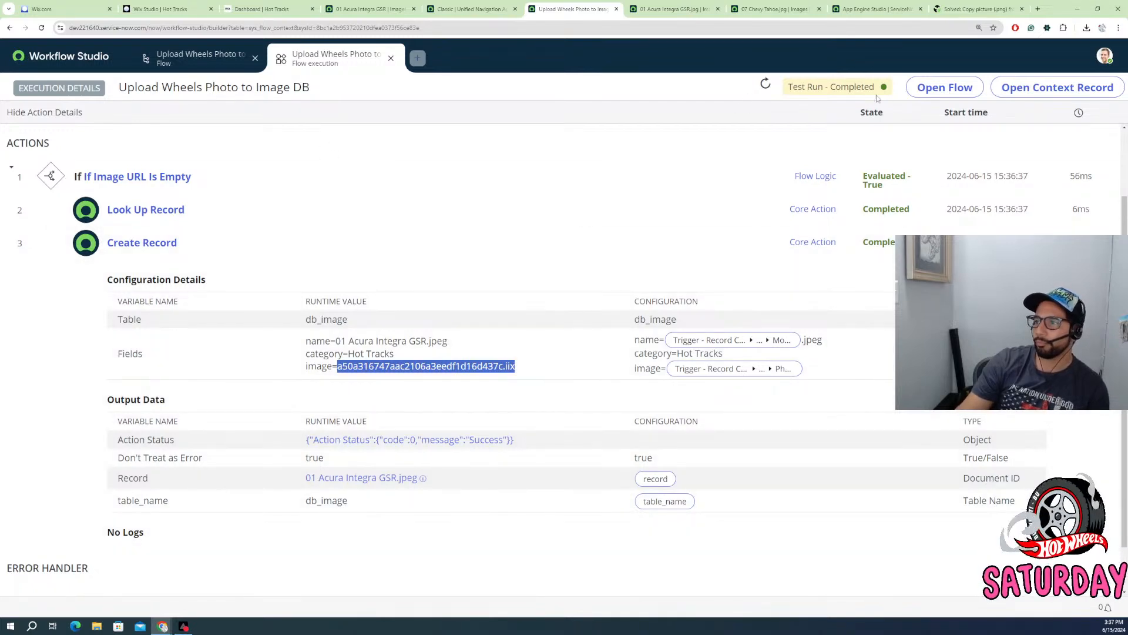
left_click(203, 62)
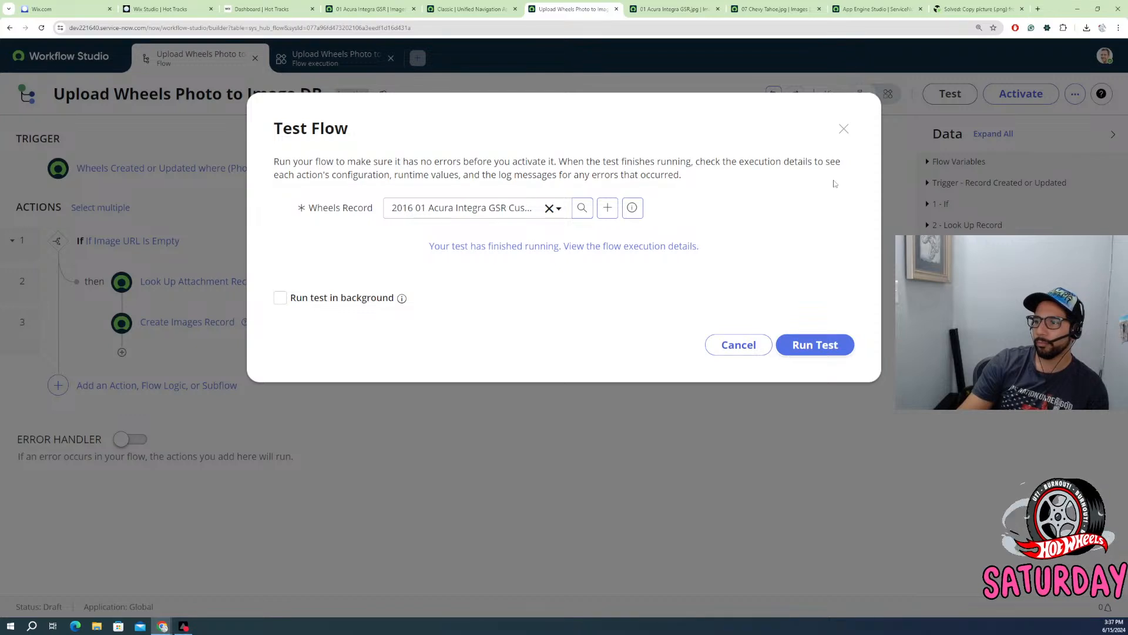
left_click(844, 129)
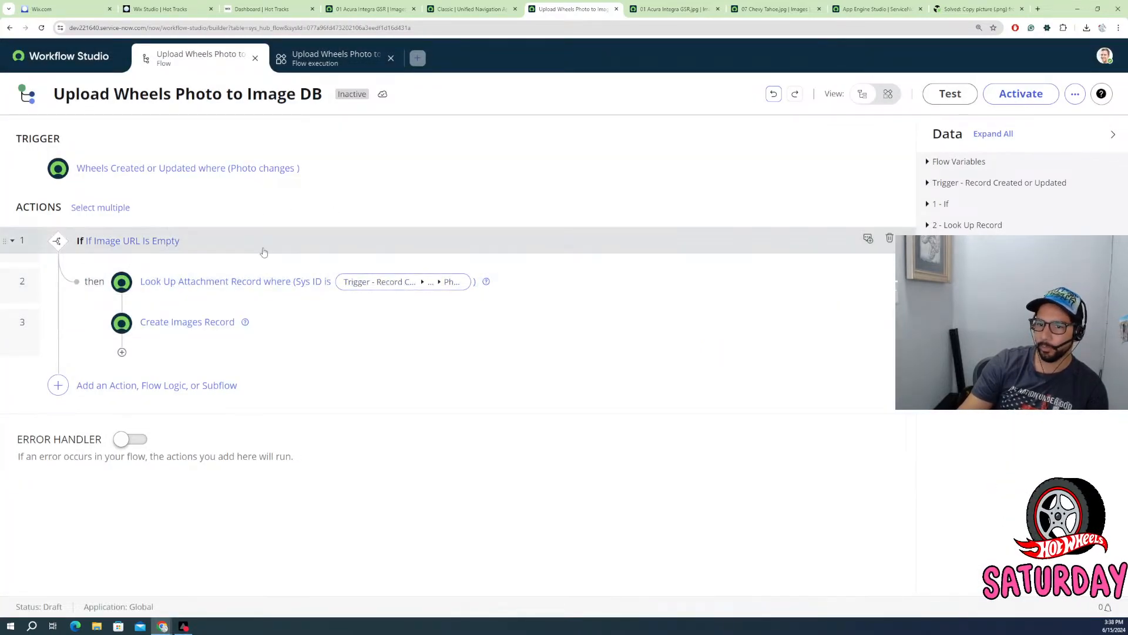
left_click(226, 322)
left_click(616, 415)
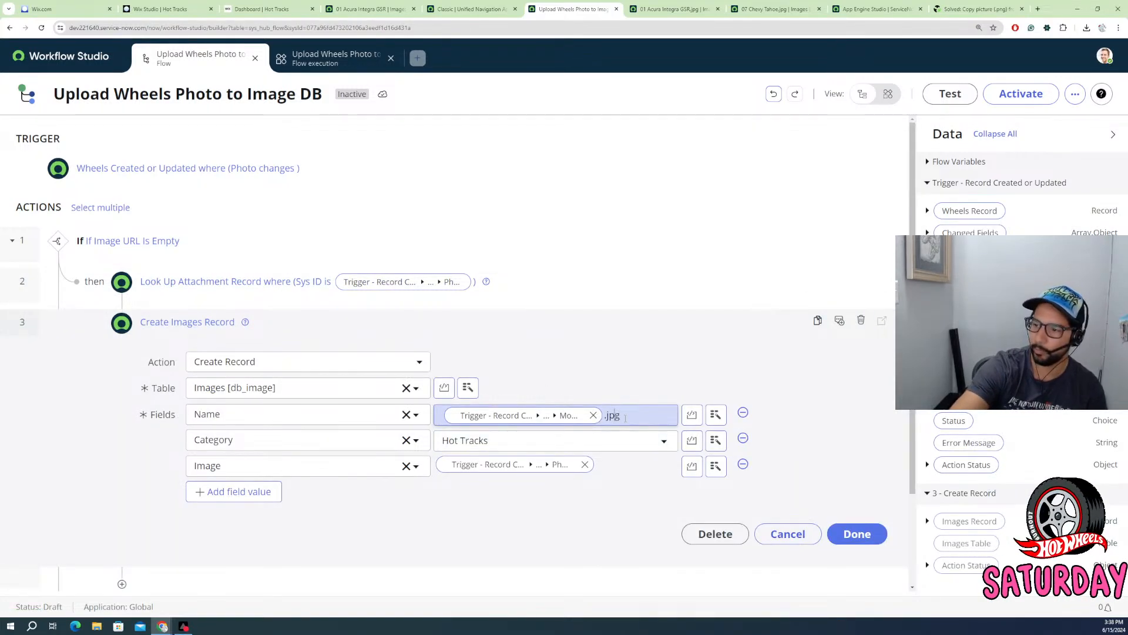
left_click(567, 499)
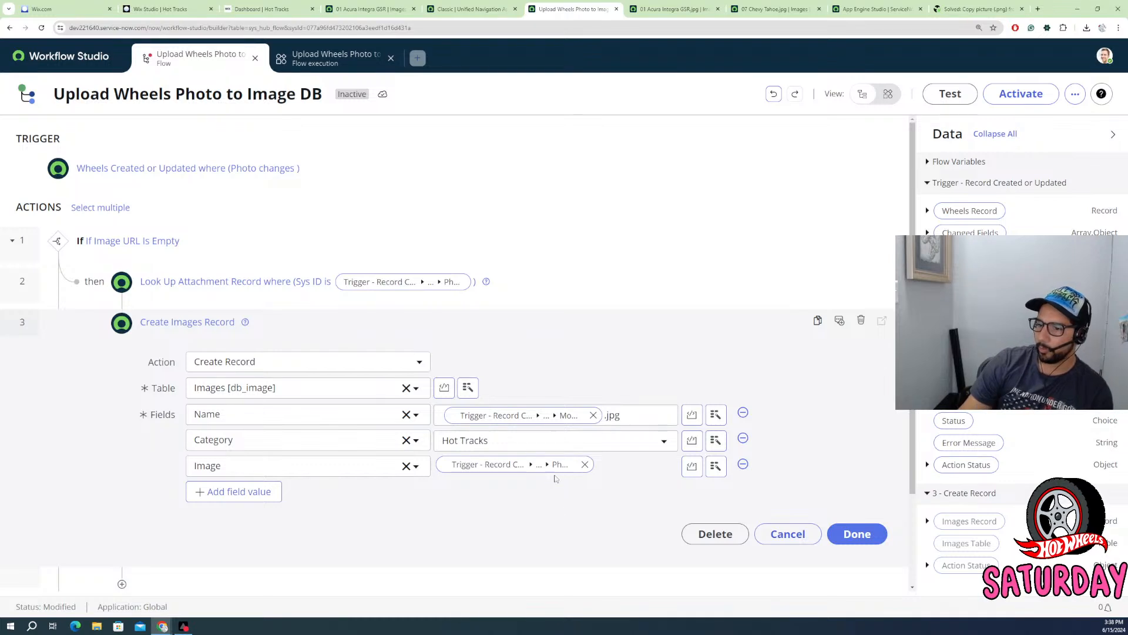
left_click(858, 533)
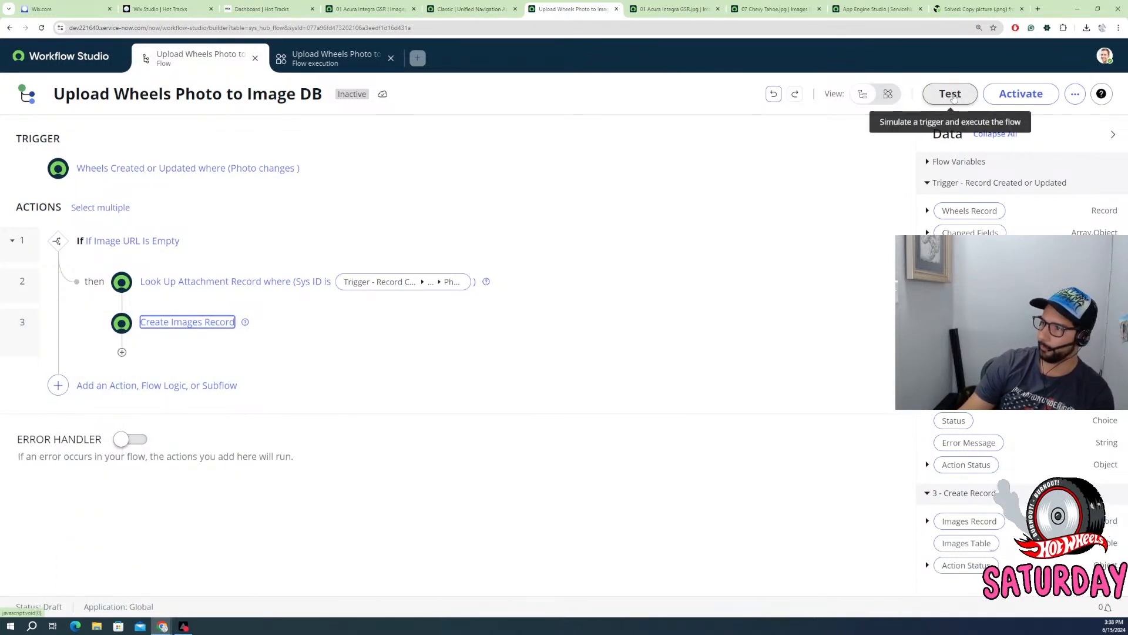
- Run a test of the flow with the 1977 Not So Funny Funny Car Wheels record
left_click(952, 95)
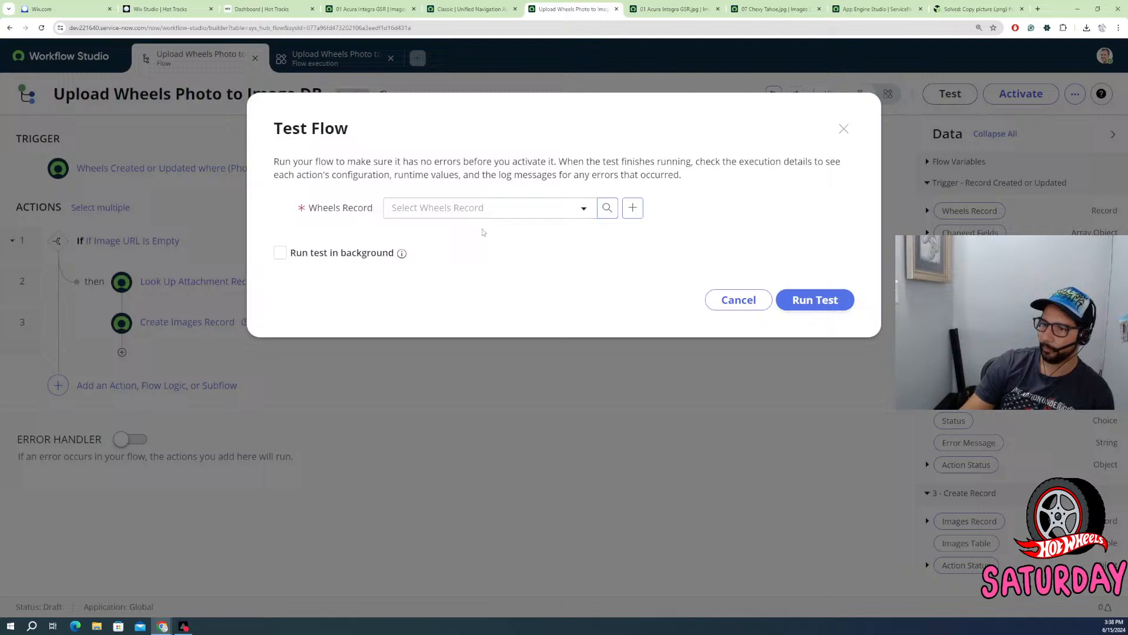
left_click(489, 211)
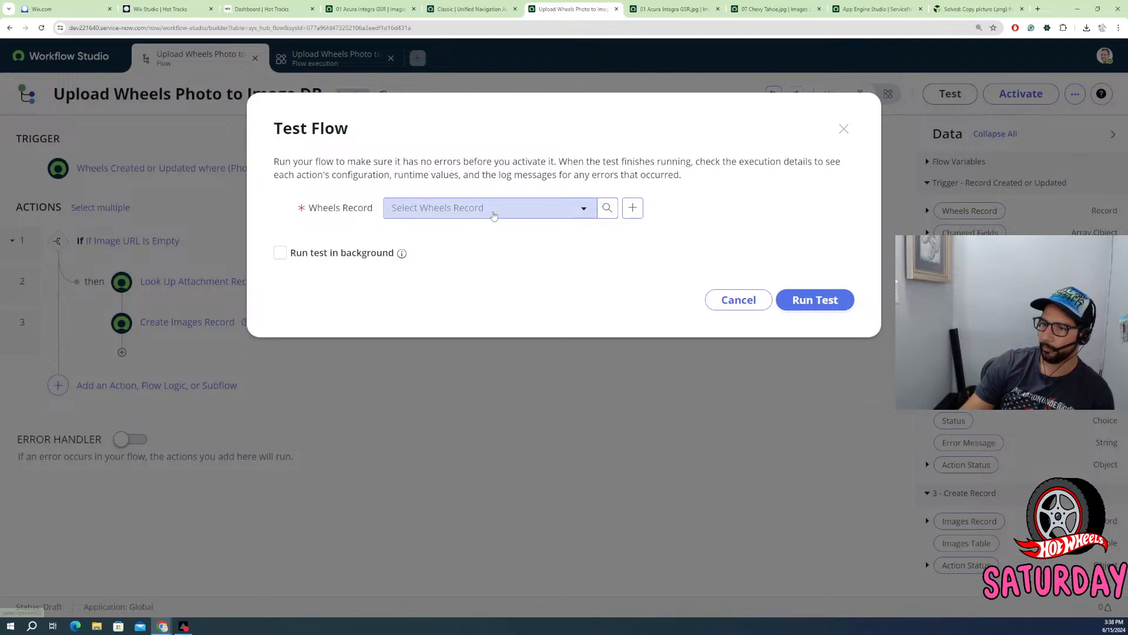
left_click(410, 282)
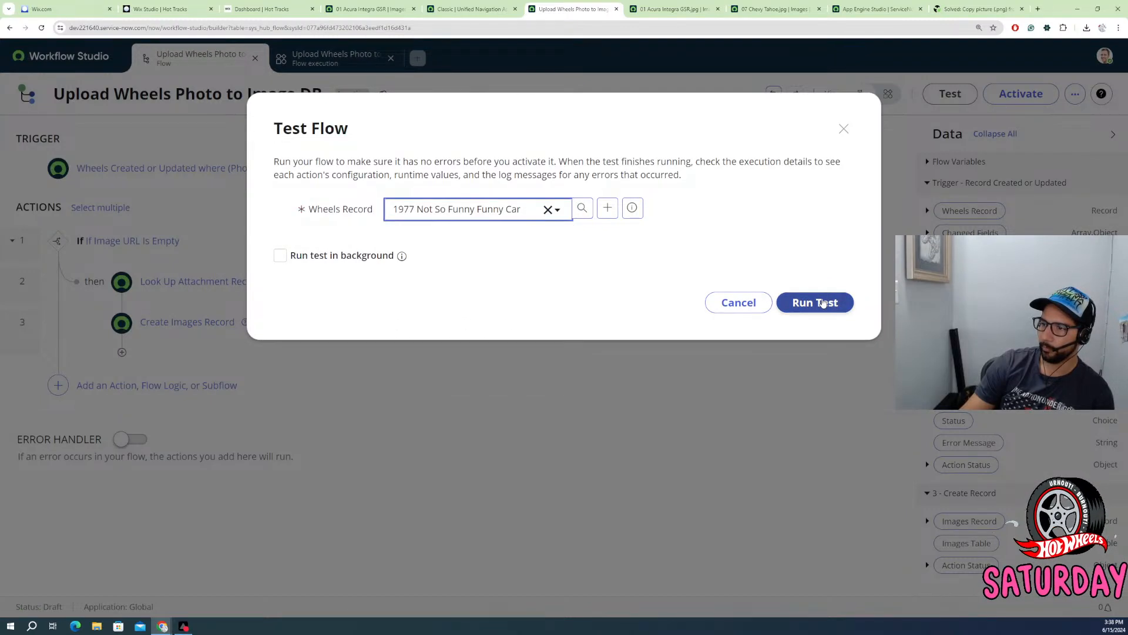
left_click(818, 303)
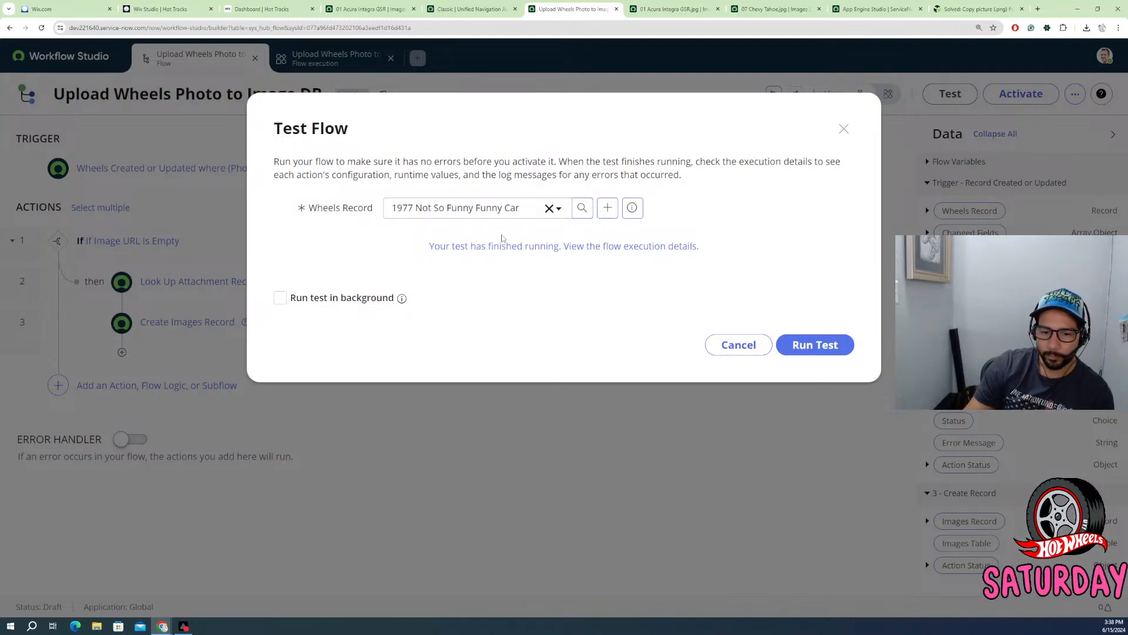
- Examine the Create Record action's runtime values in the new test's execution details and open the Images record it created
left_click(511, 244)
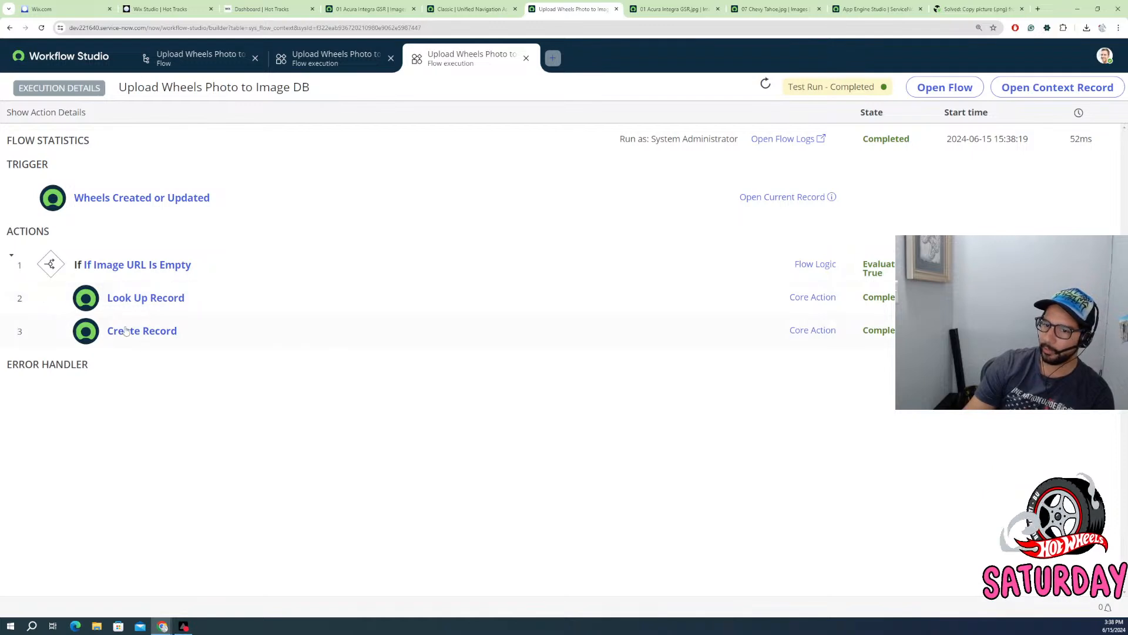
left_click(128, 333)
scroll(333, 487, "down", 2)
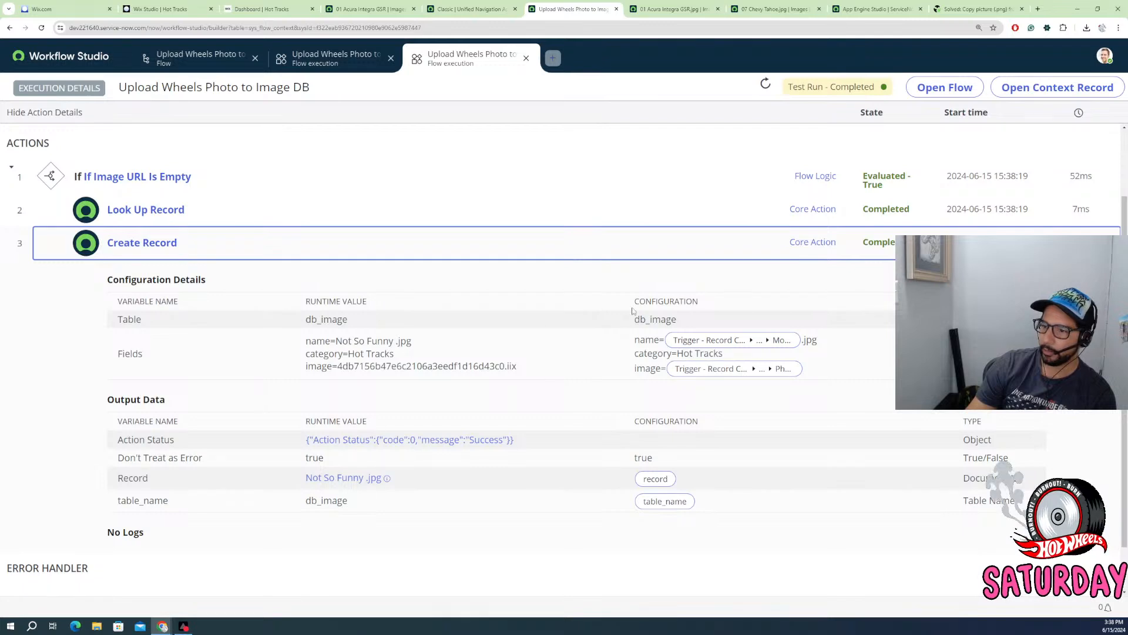
left_click(359, 479)
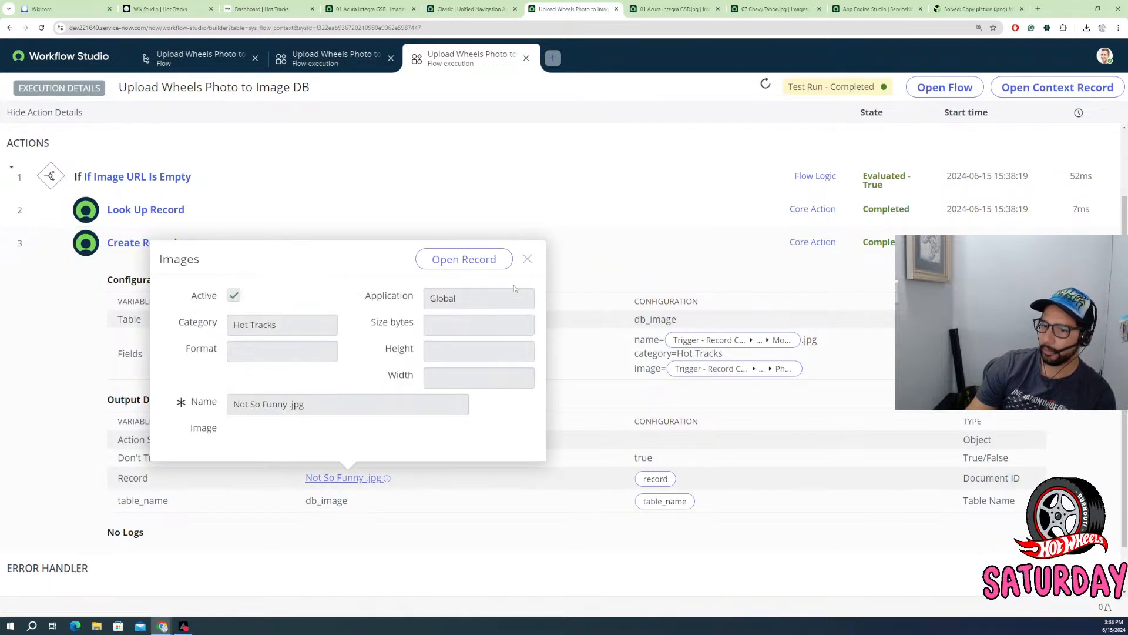
left_click(479, 264)
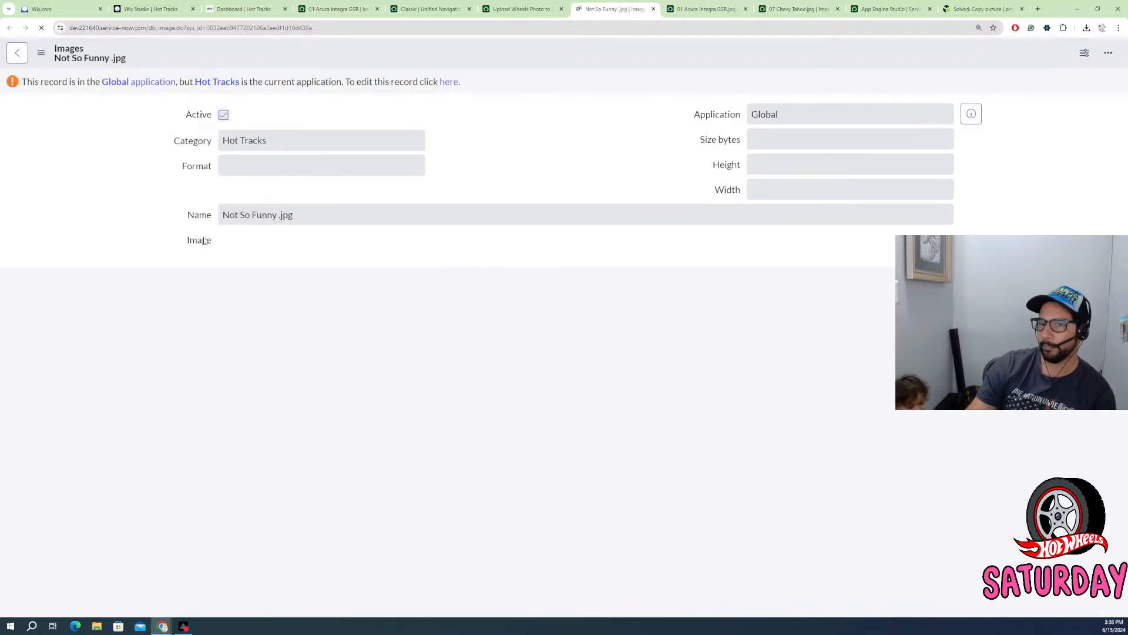
- Enable editing of the Not So Funny .jpg record and open its image file upload, closing it without choosing a file
left_click(447, 83)
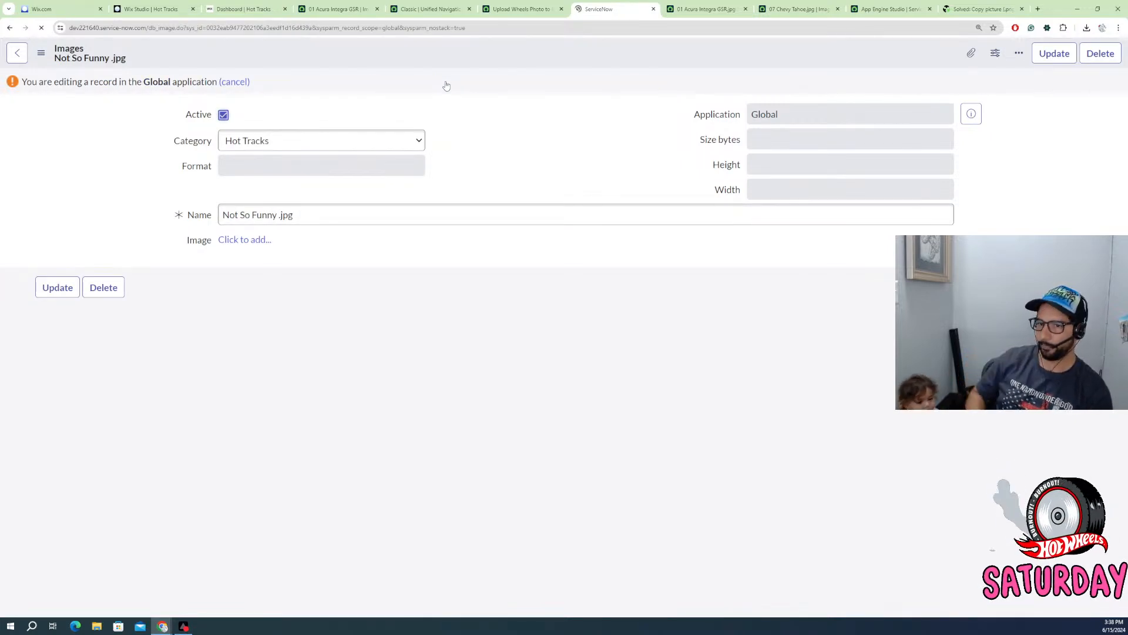
left_click(262, 239)
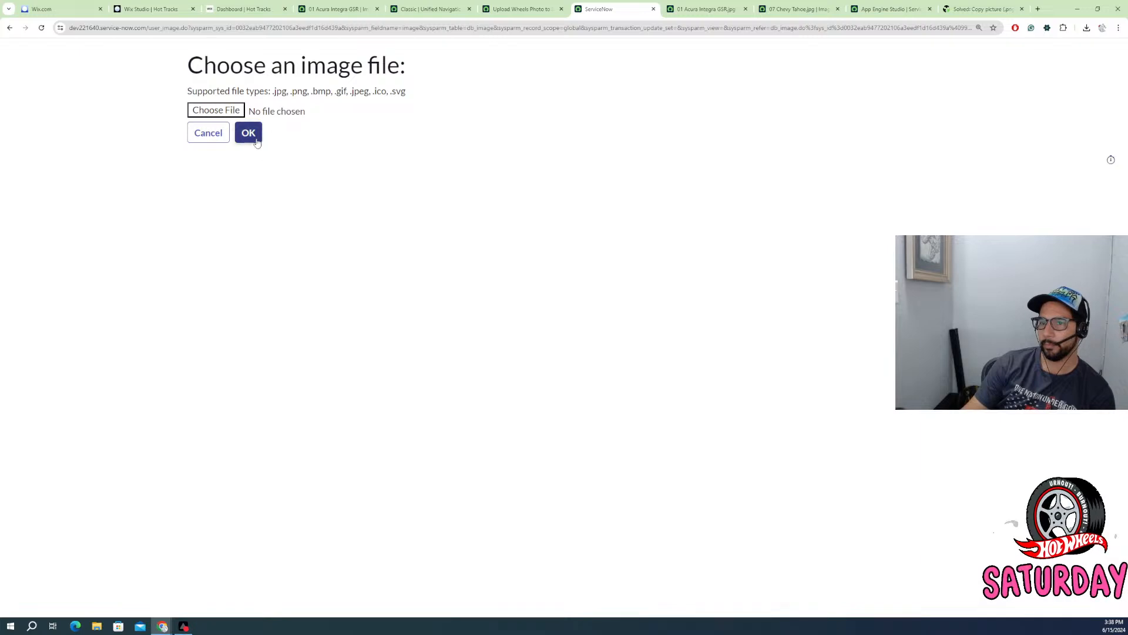
left_click(654, 9)
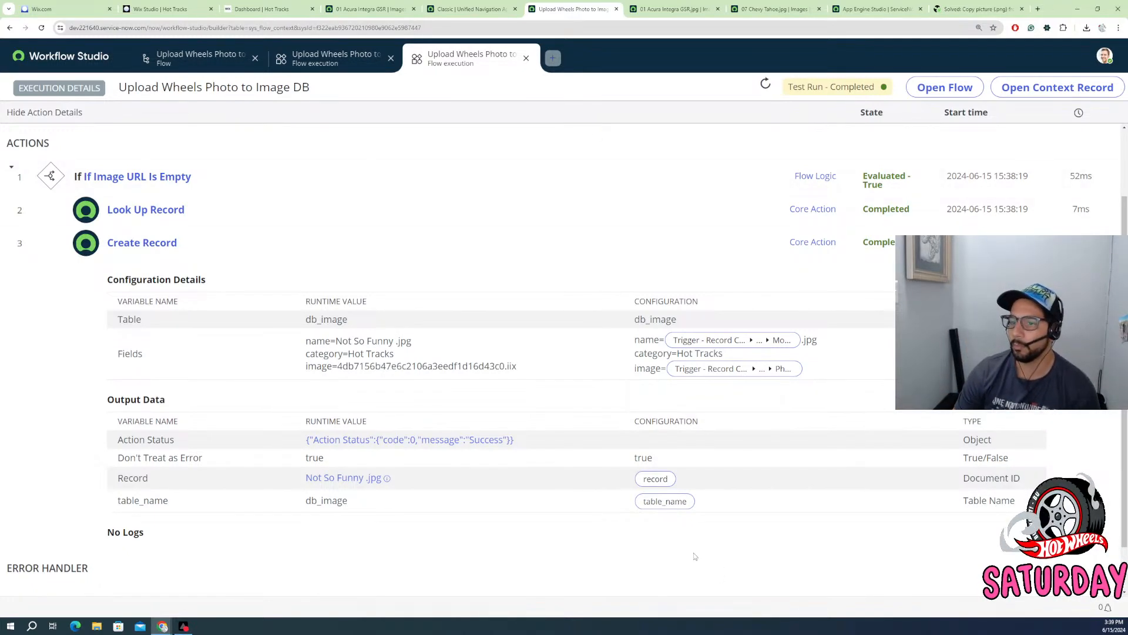
- Close the latest execution details and the flow's test dialog, and remove the Image field value from the Create Images Record action
left_click(526, 58)
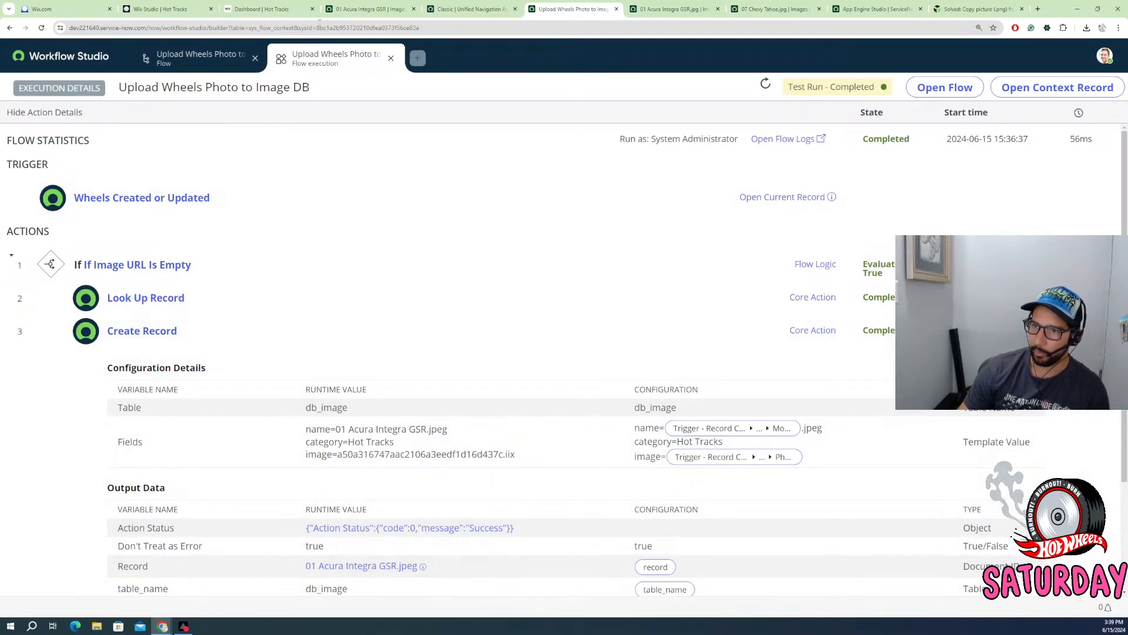
left_click(223, 61)
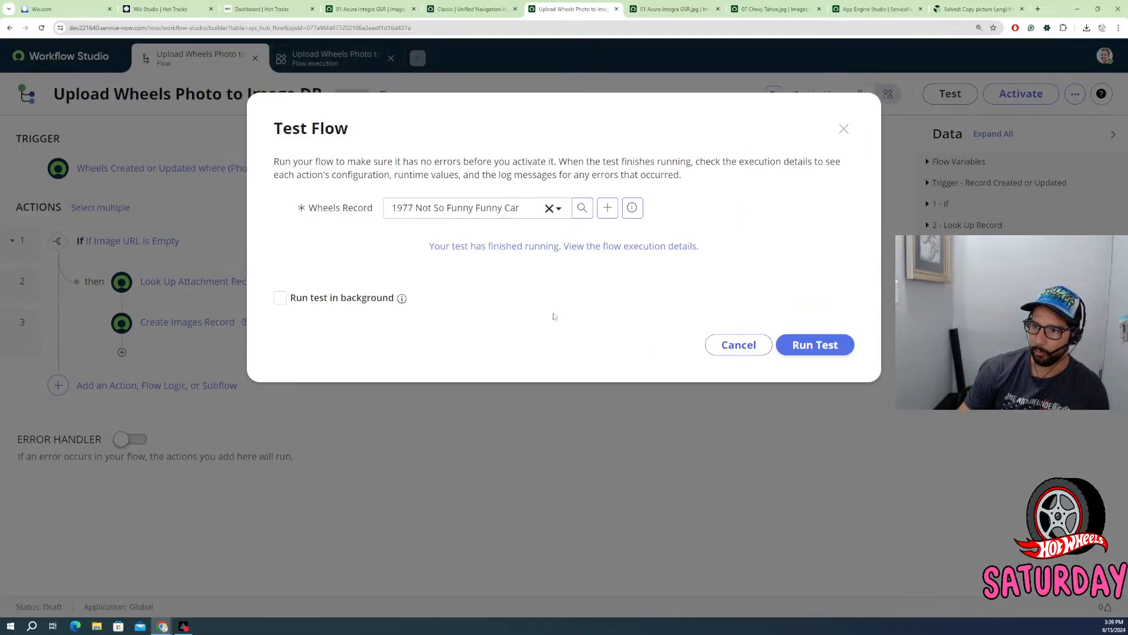
left_click(737, 349)
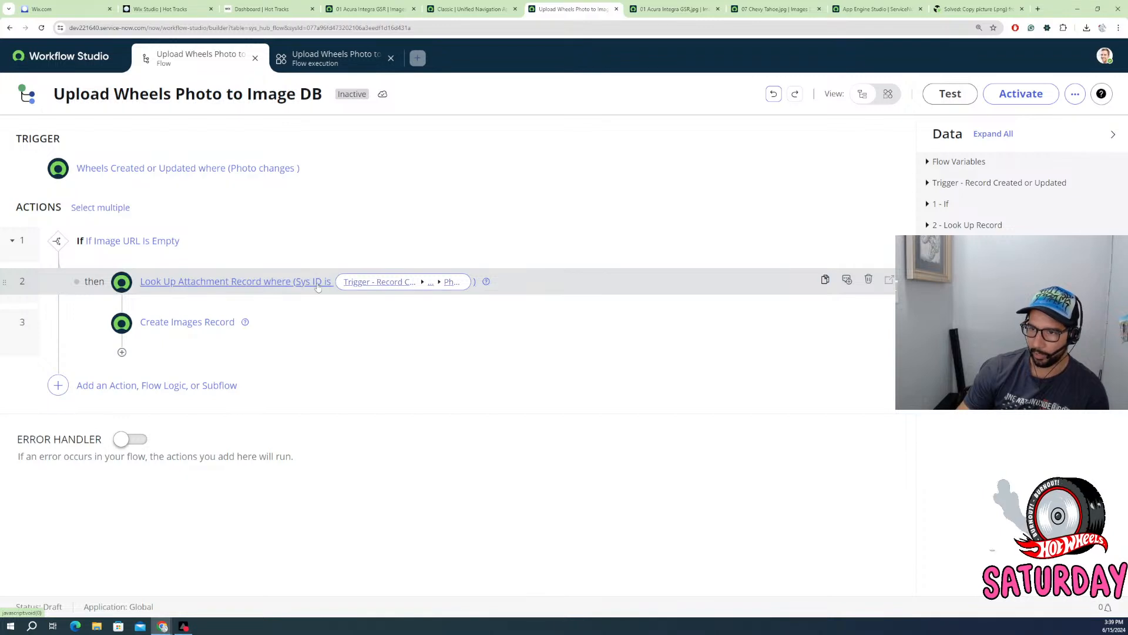
left_click(183, 327)
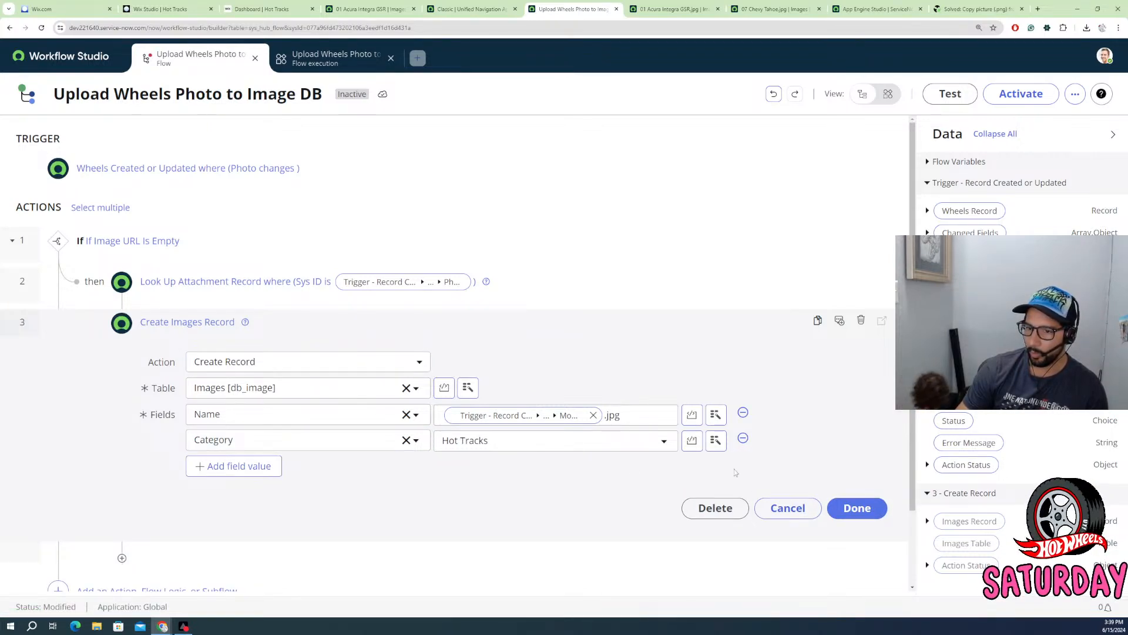
left_click(857, 508)
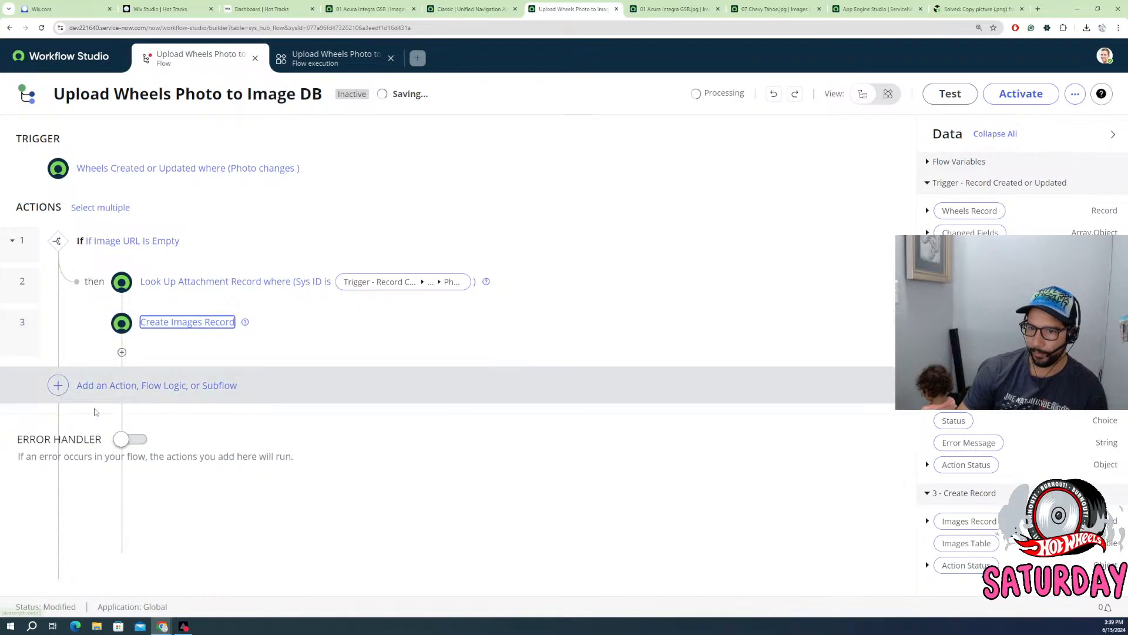
- Add a ServiceNow Core Update Record action after the Create Images Record action inside the If branch
left_click(121, 354)
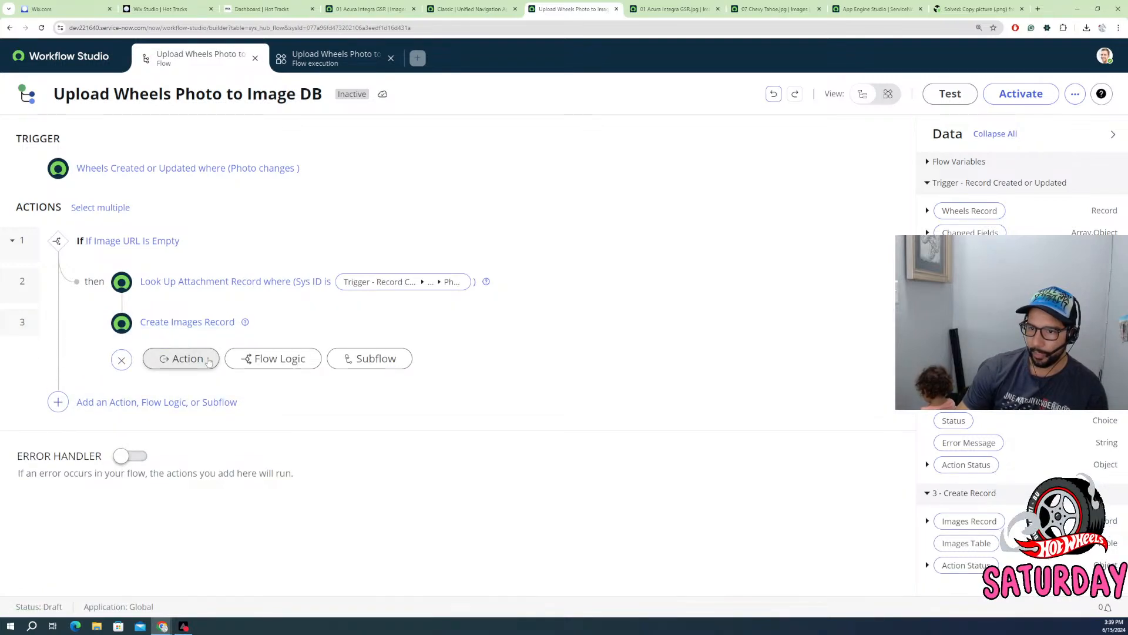
left_click(196, 363)
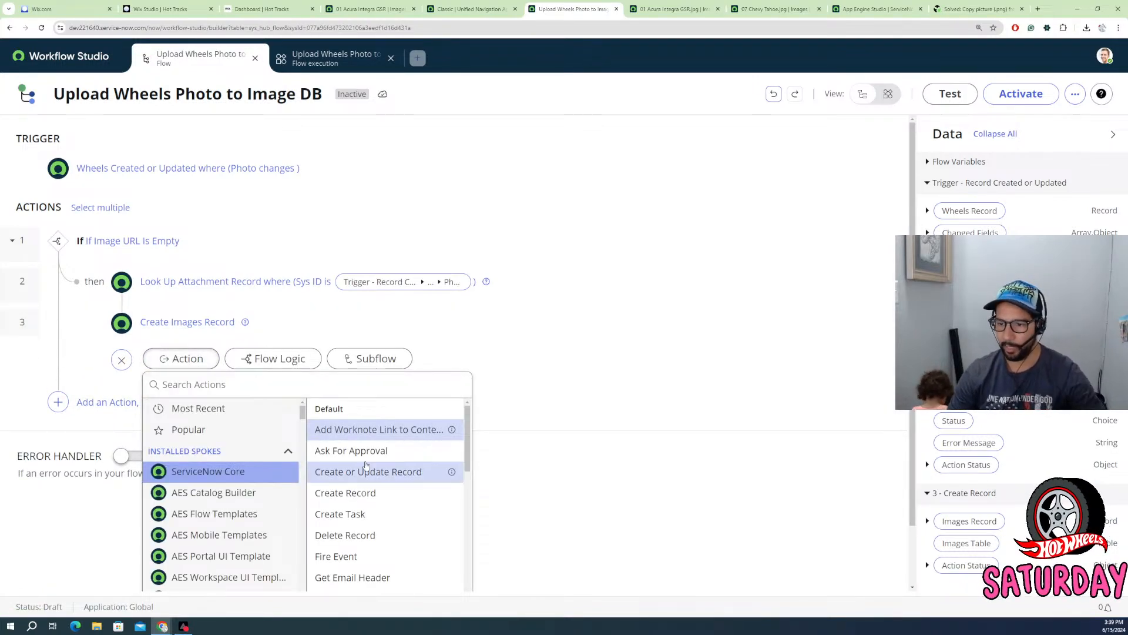
scroll(315, 488, "down", 3)
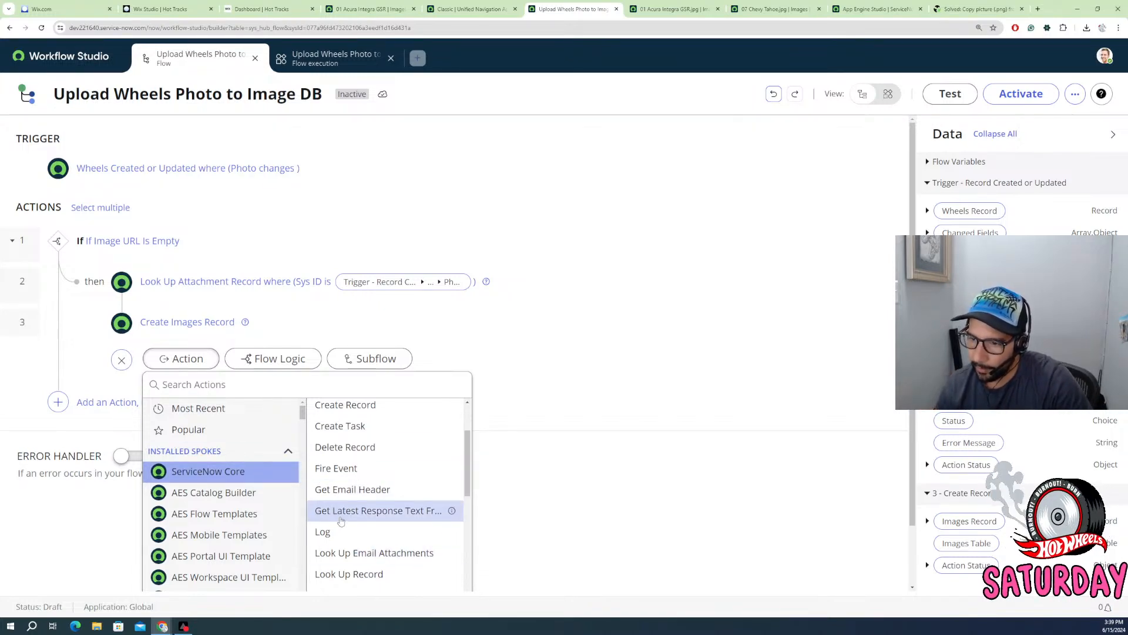
scroll(331, 522, "down", 1)
scroll(323, 539, "down", 1)
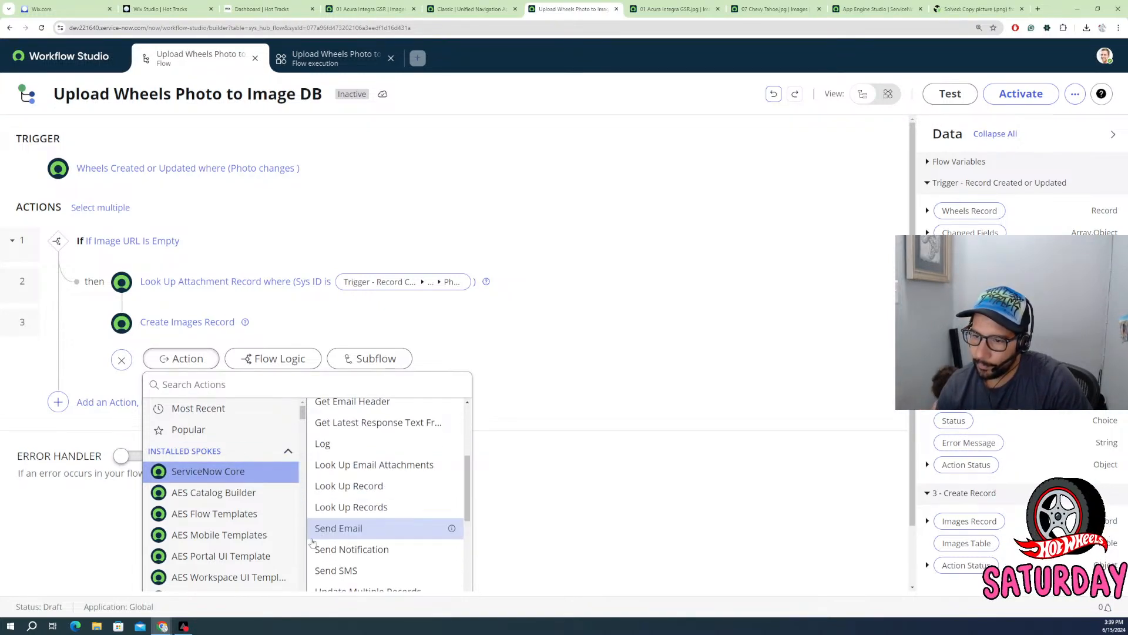
scroll(355, 504, "down", 1)
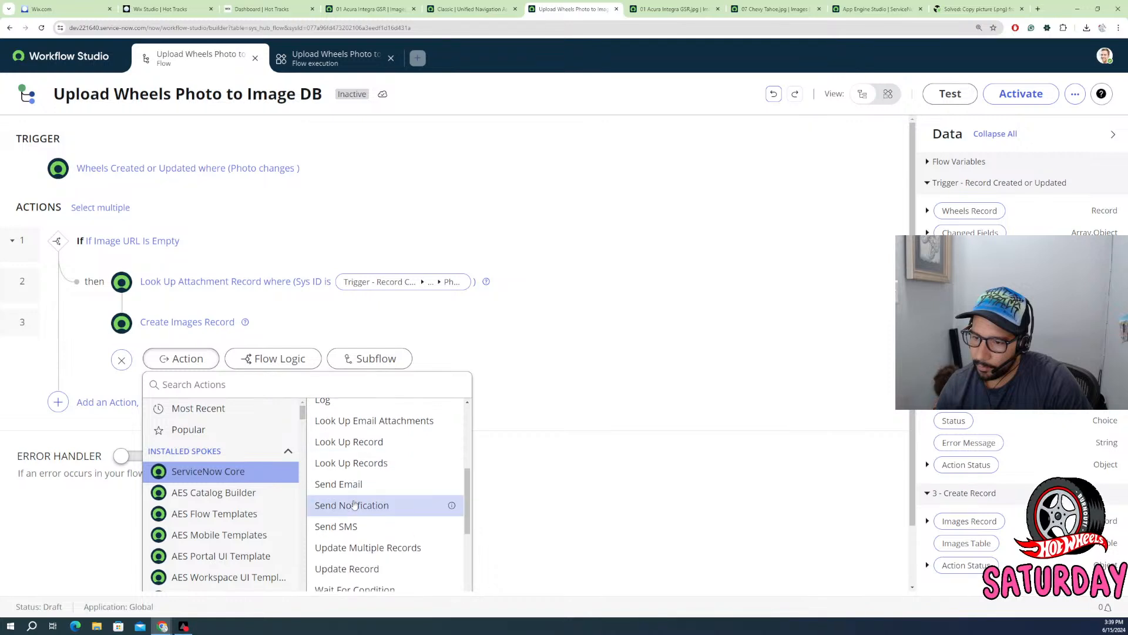
scroll(355, 504, "down", 3)
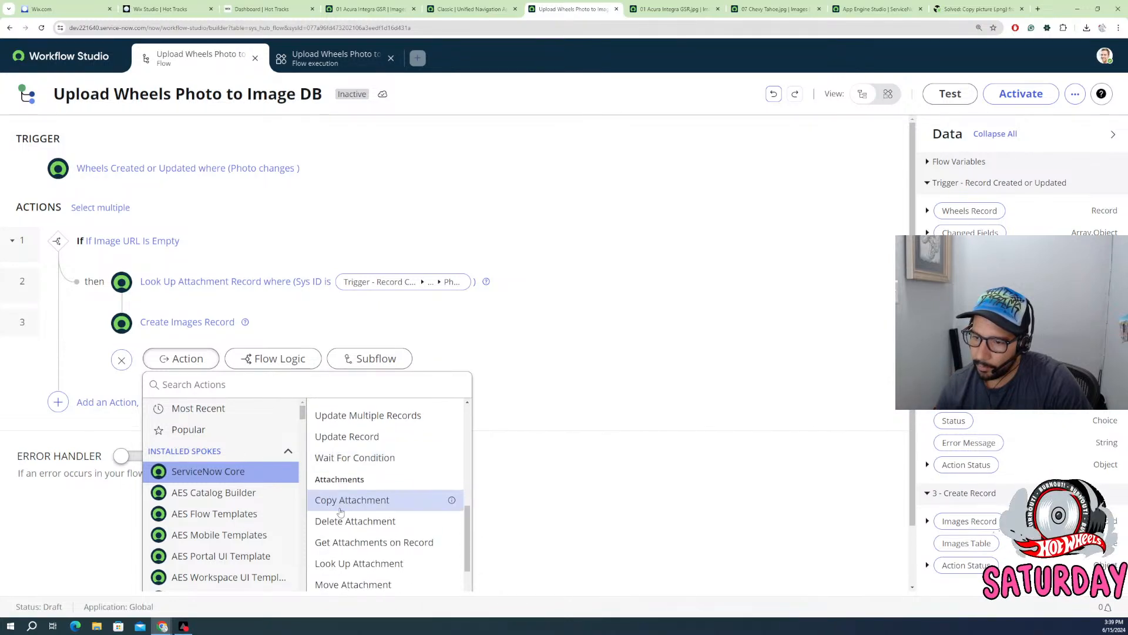
scroll(341, 511, "down", 3)
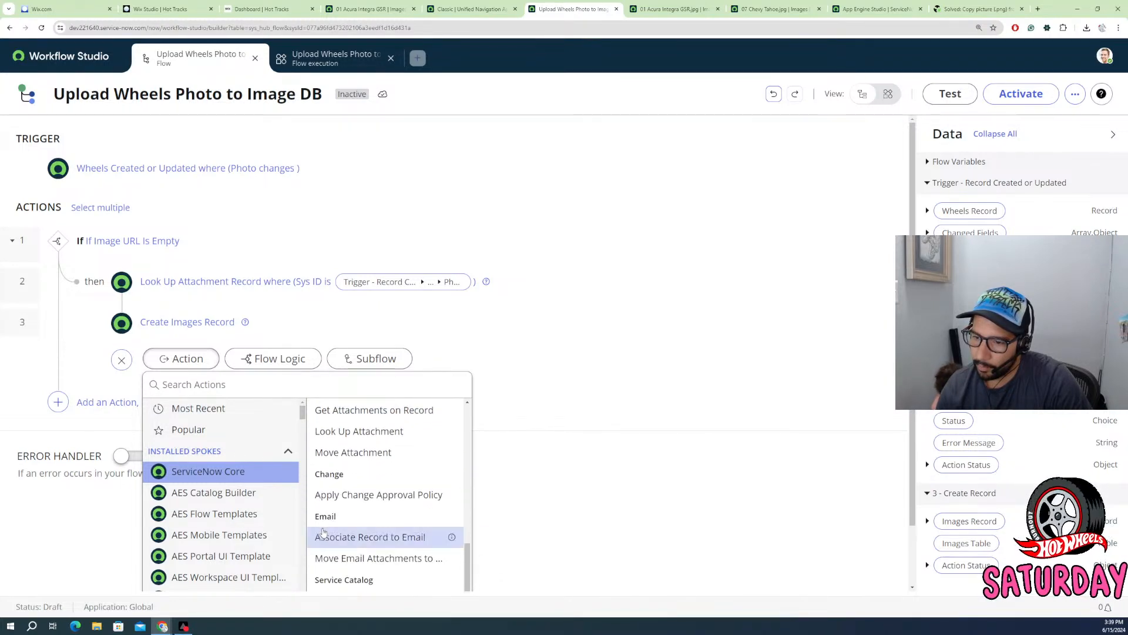
scroll(330, 529, "down", 1)
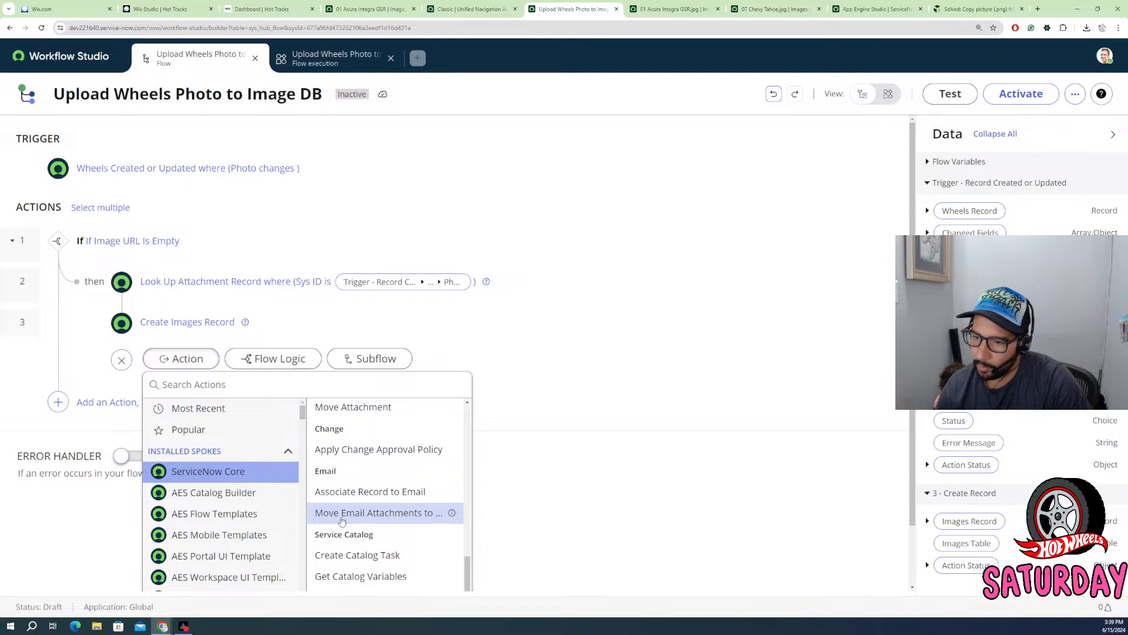
scroll(342, 525, "down", 2)
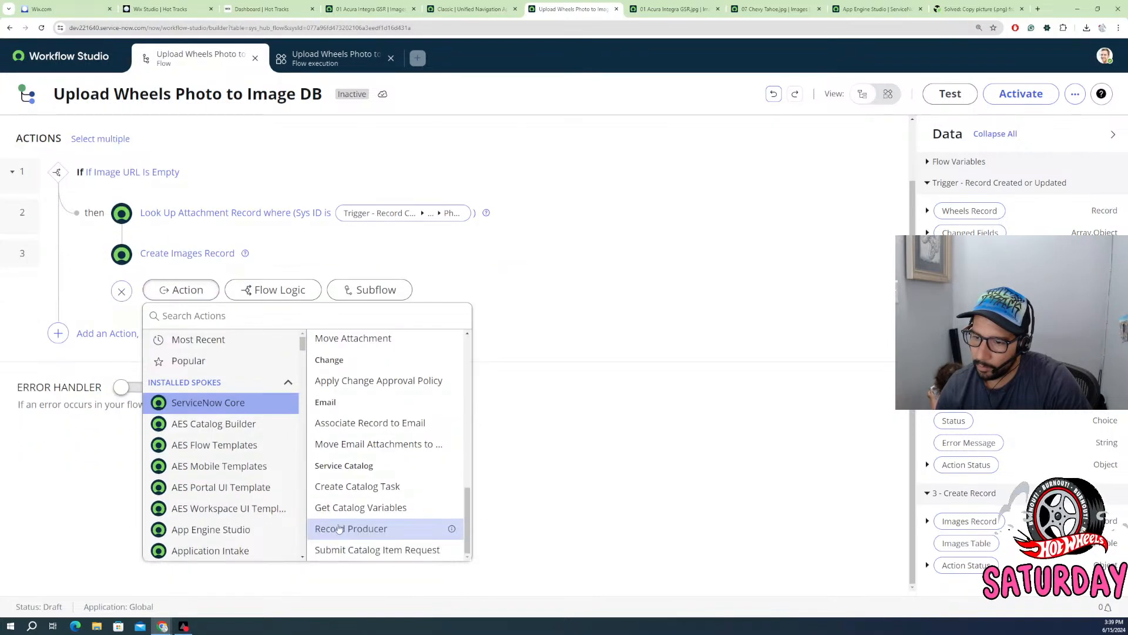
scroll(355, 507, "up", 5)
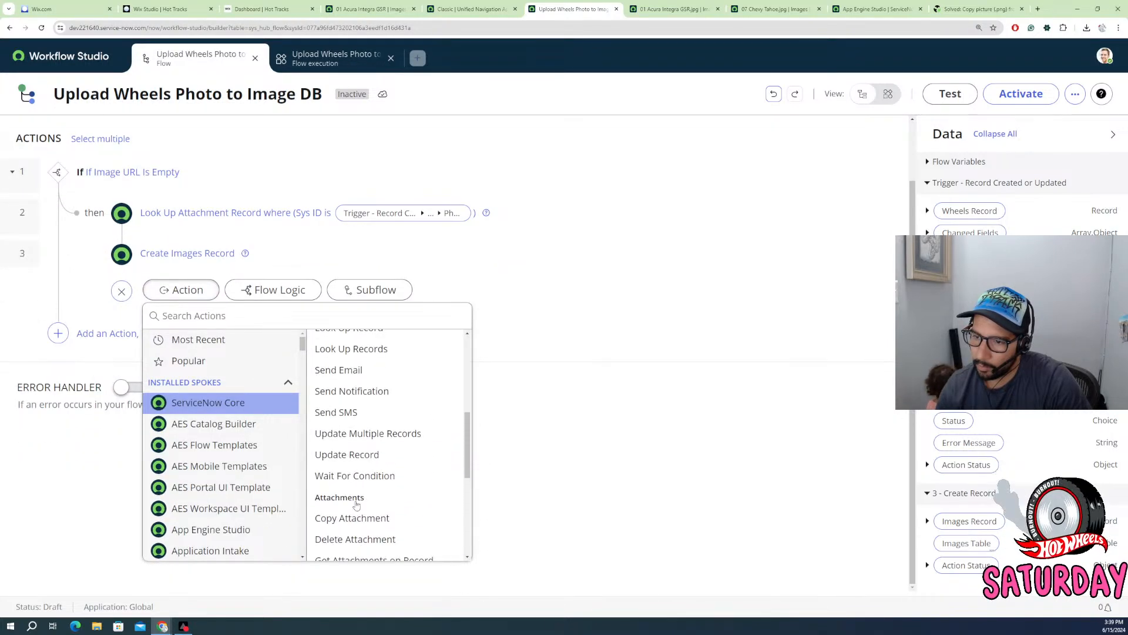
left_click(350, 453)
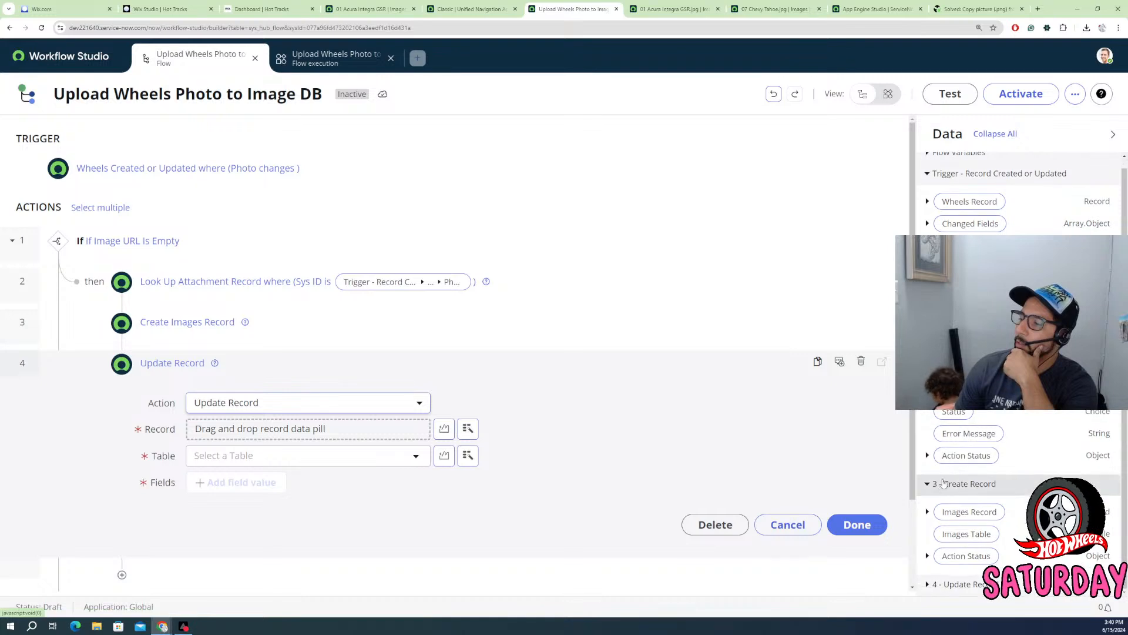
- Set the Update Record action's record to the Images Record from step 3 and add an Image field without a value
left_click_drag(969, 512, 253, 433)
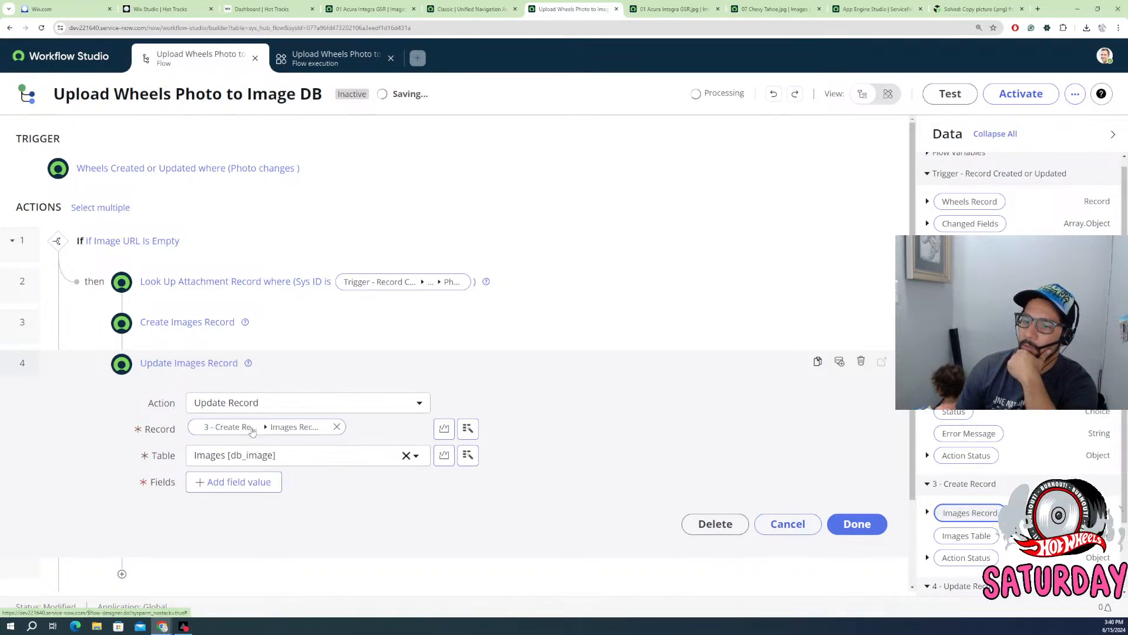
left_click(235, 482)
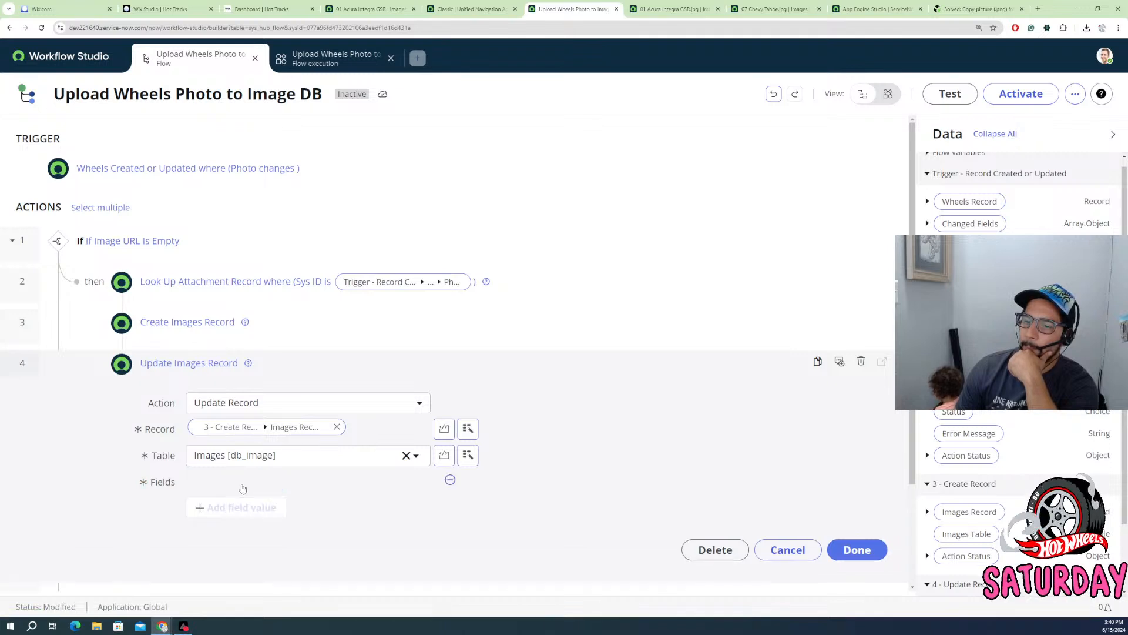
left_click(255, 493)
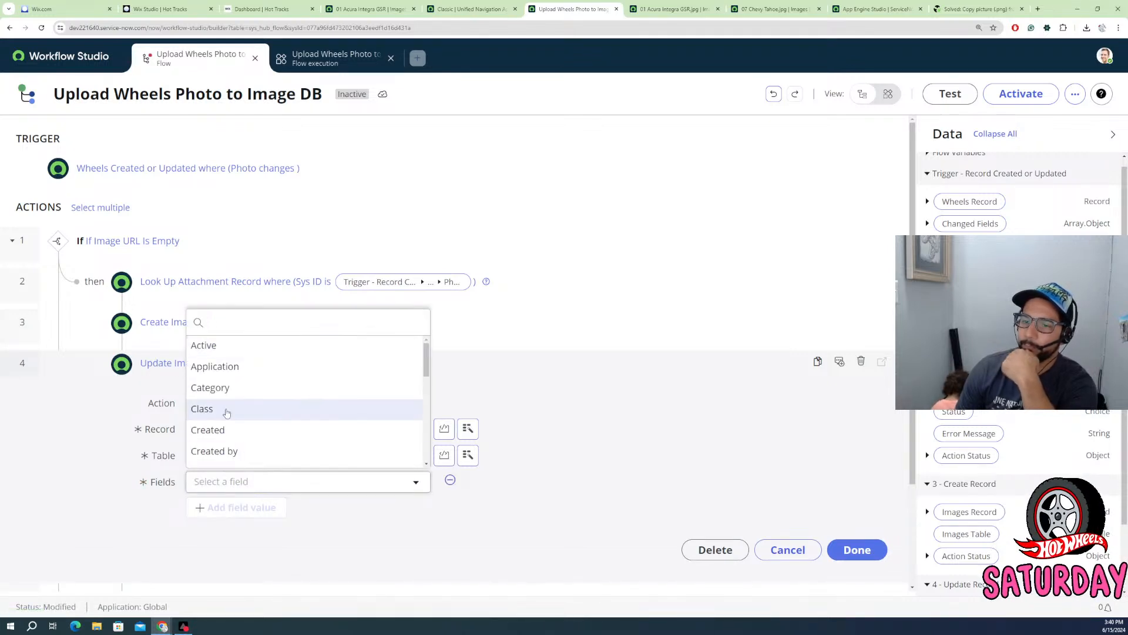
scroll(242, 411, "down", 10)
scroll(241, 410, "down", 1)
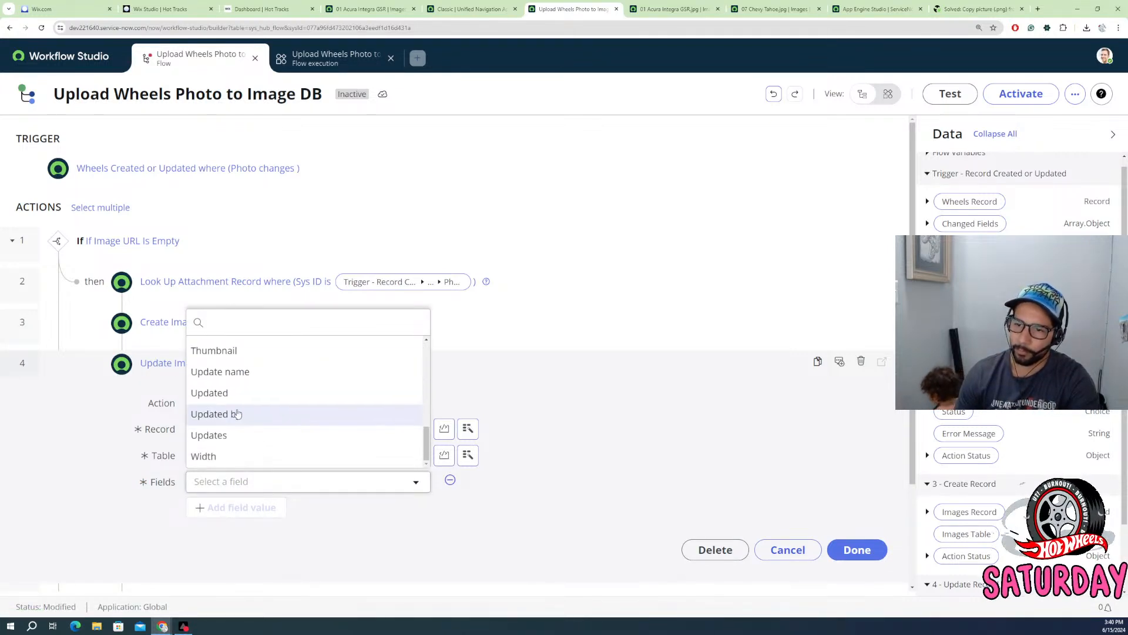
scroll(238, 417, "up", 4)
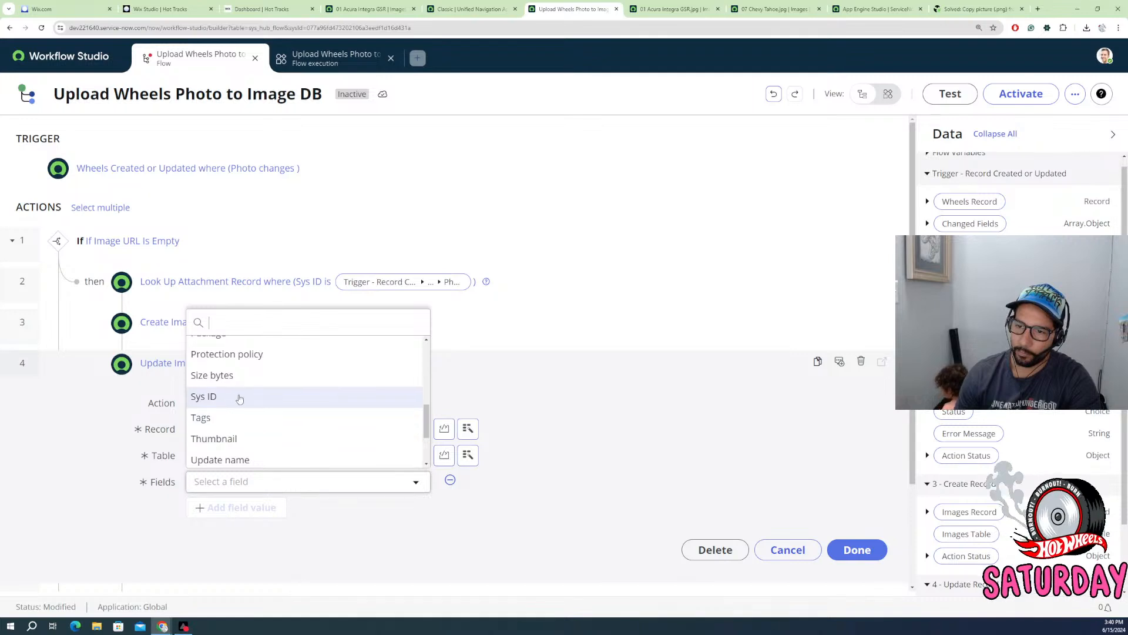
scroll(223, 400, "down", 2)
scroll(238, 400, "up", 4)
scroll(239, 400, "up", 2)
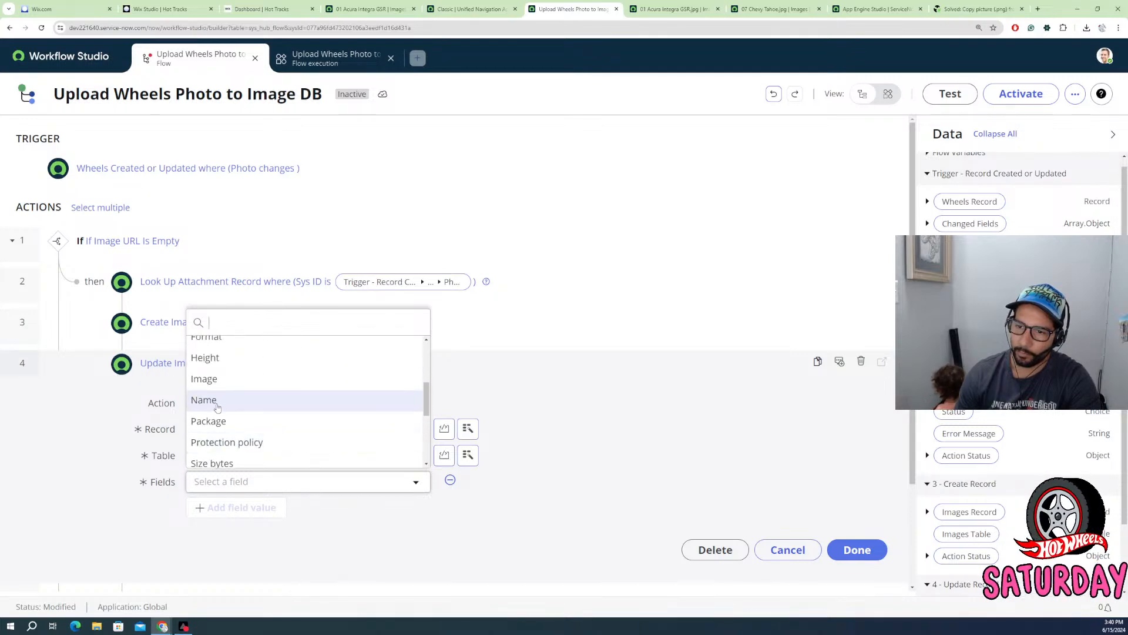
left_click(212, 379)
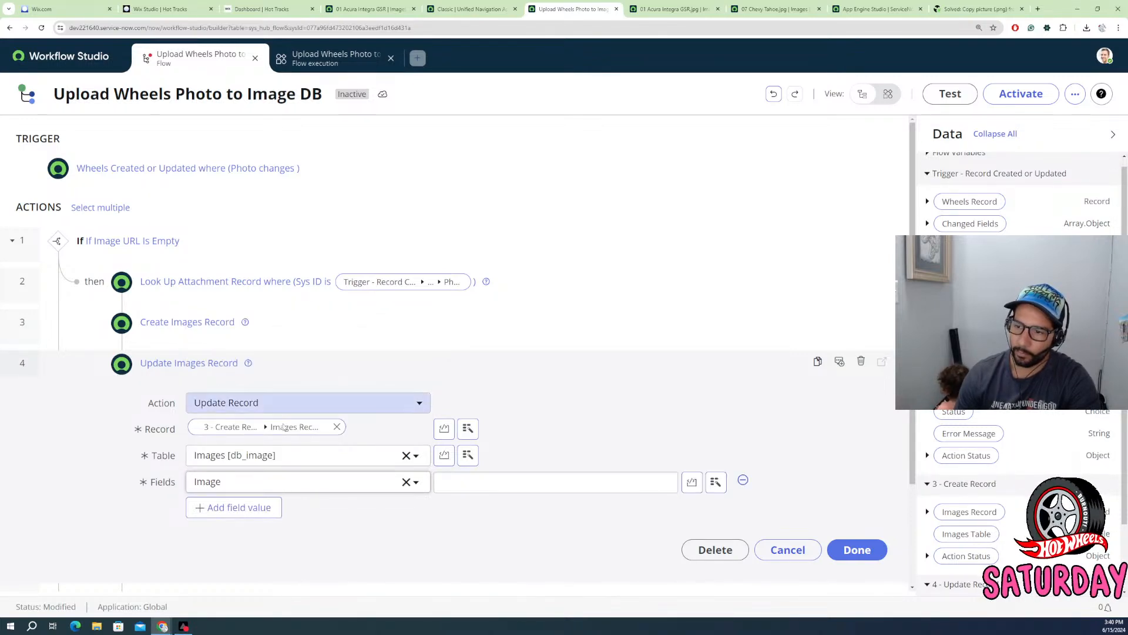
left_click(535, 481)
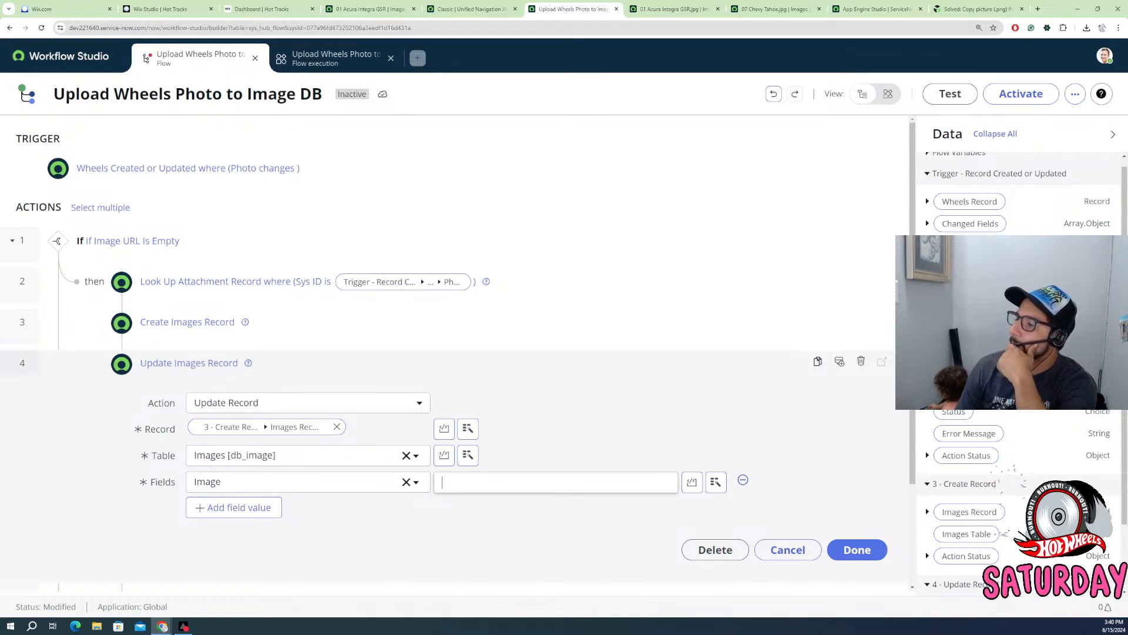
left_click(927, 368)
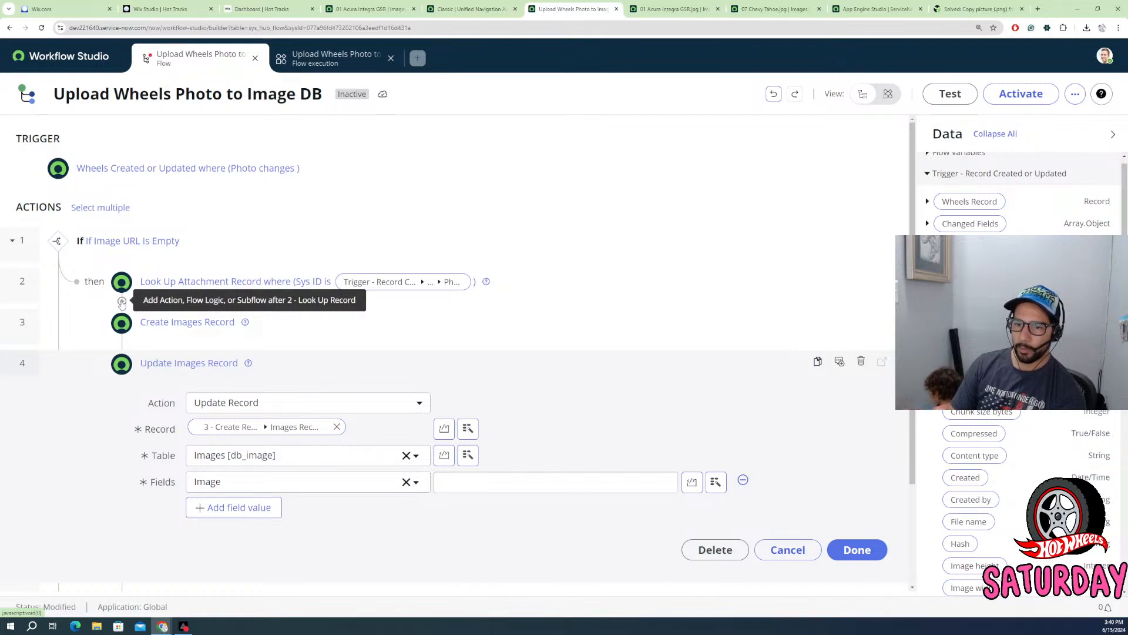
- Add a ServiceNow Core Look Up Attachment action between the Look Up Attachment Record and Create Images Record actions
left_click(122, 302)
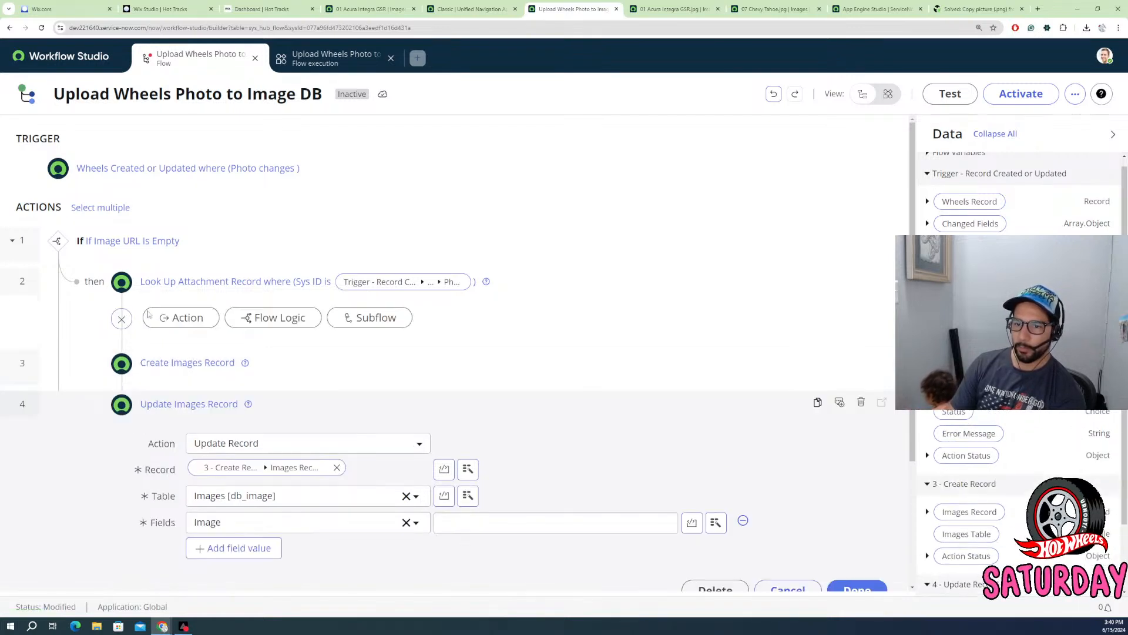
left_click(194, 322)
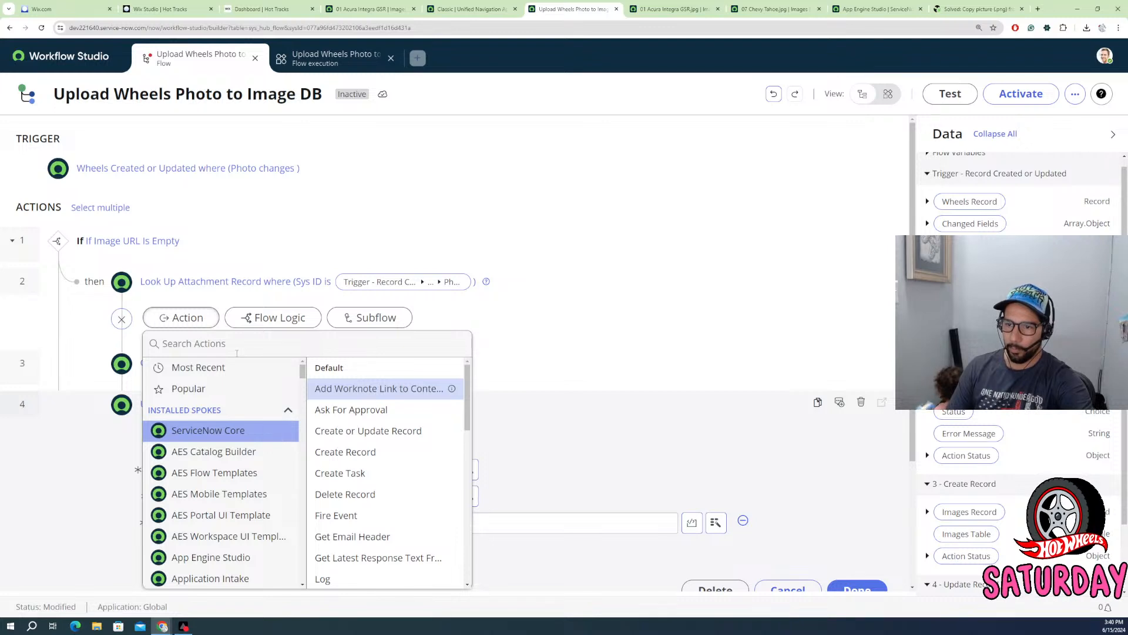
left_click(236, 351)
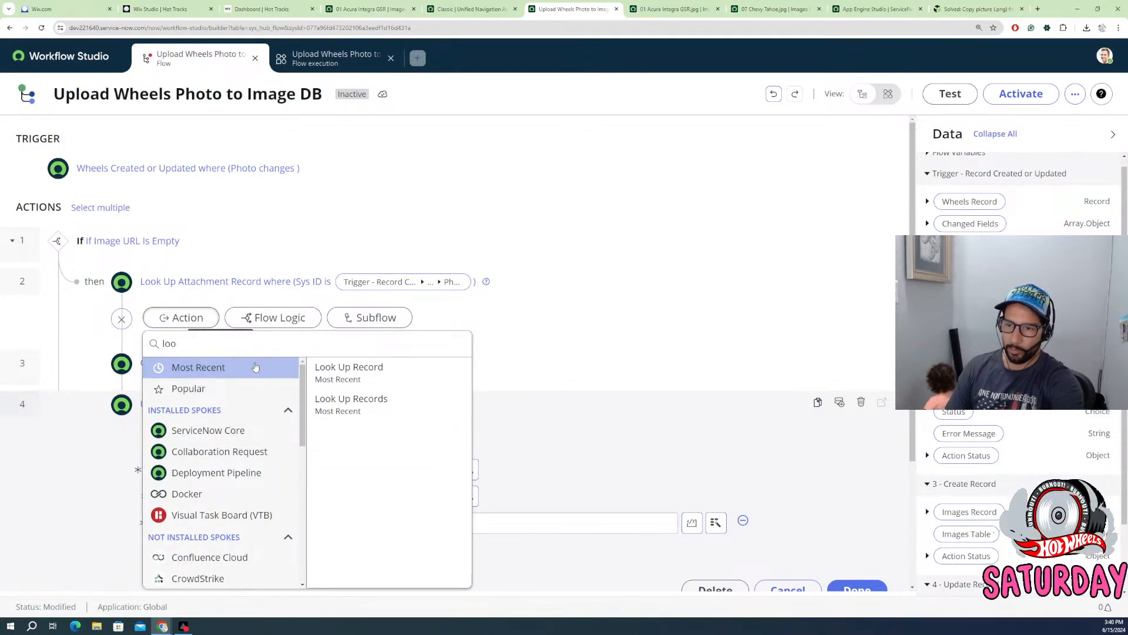
left_click(255, 366)
scroll(368, 392, "down", 5)
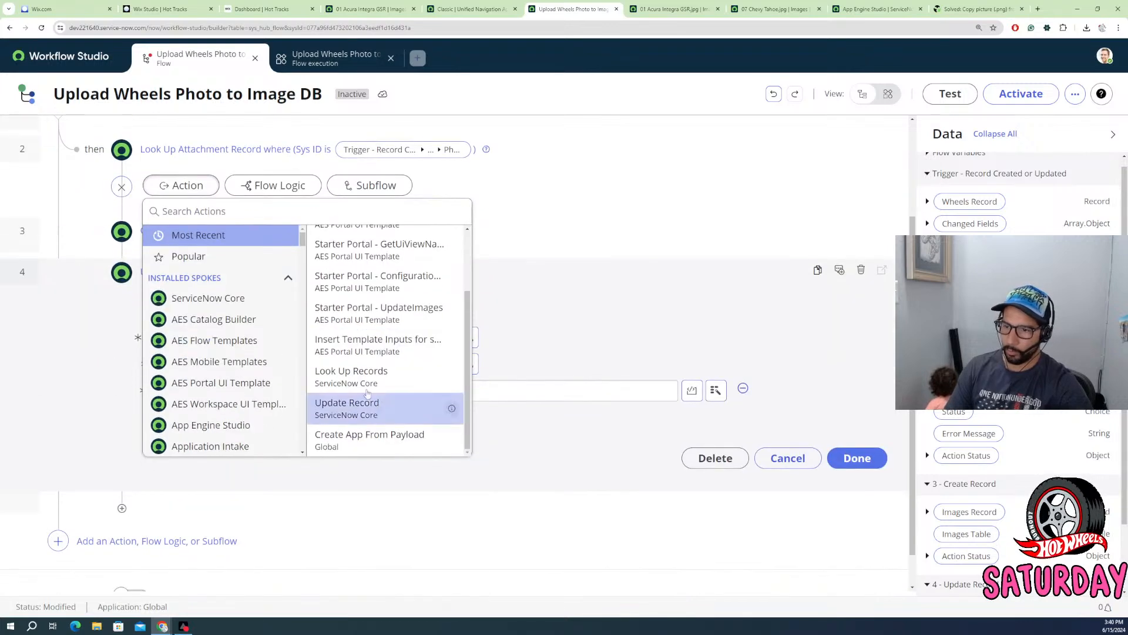
scroll(367, 393, "down", 2)
scroll(367, 392, "up", 5)
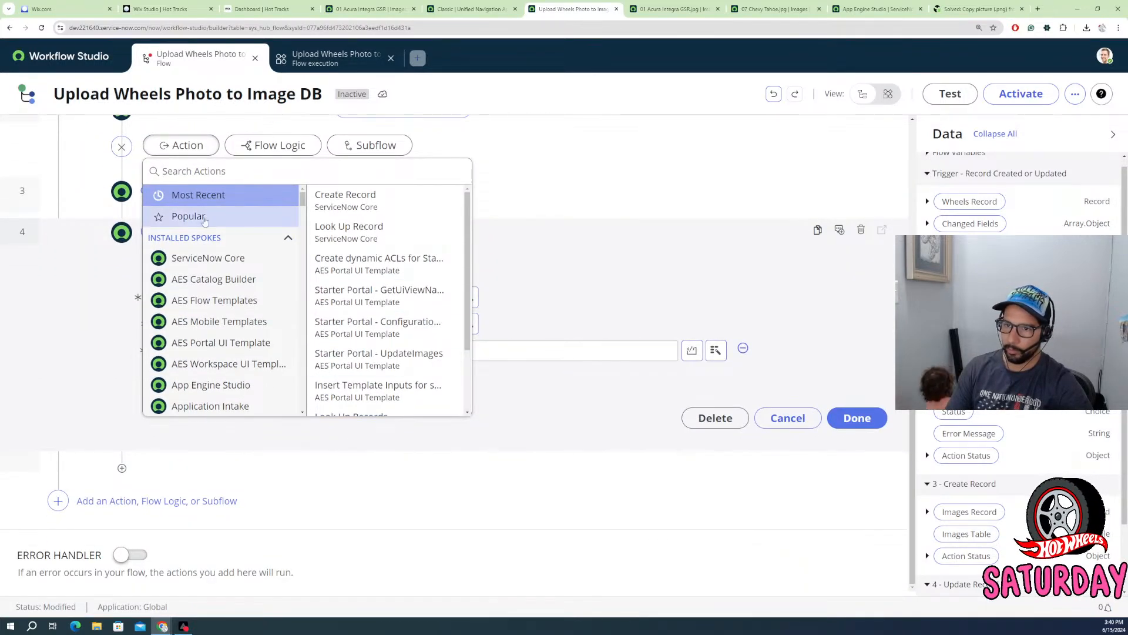
left_click(204, 218)
left_click(213, 200)
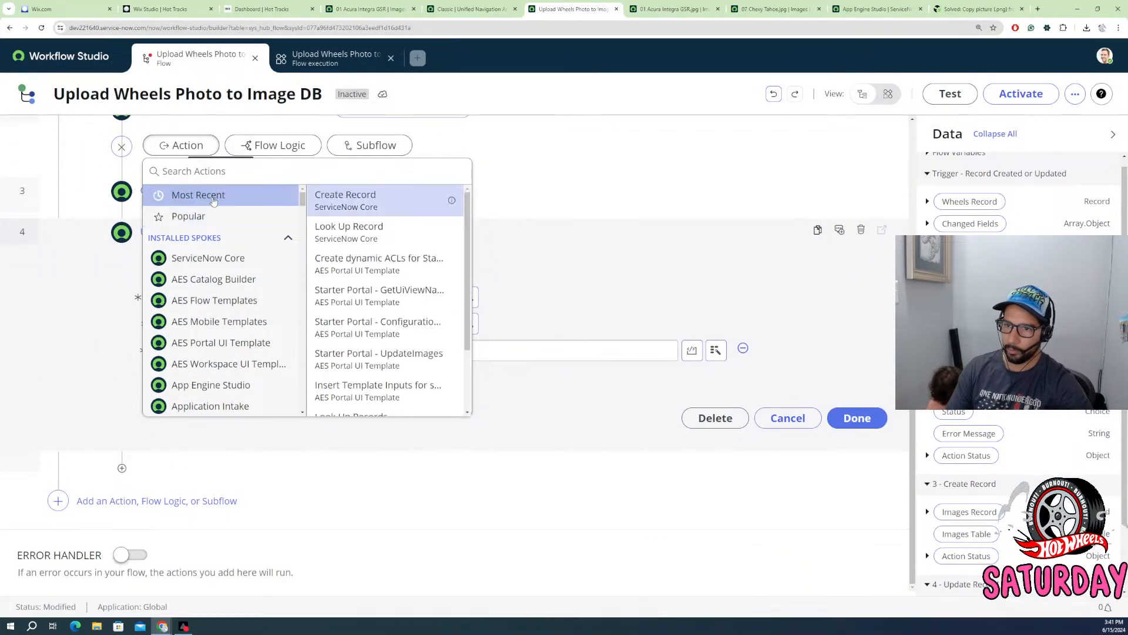
scroll(354, 253, "down", 1)
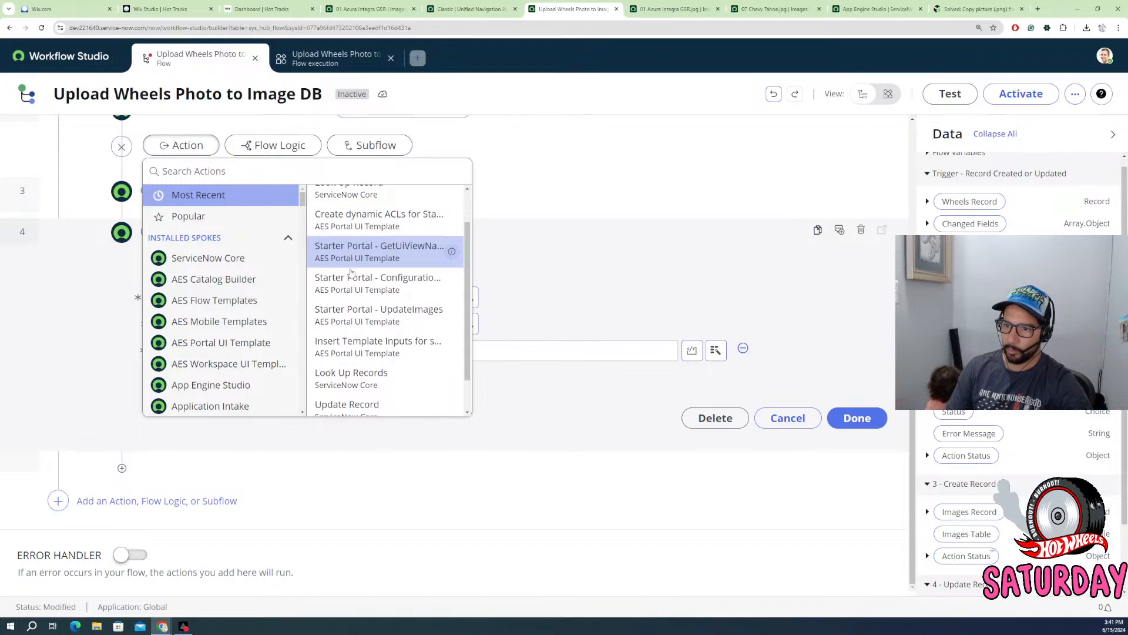
scroll(351, 272, "down", 1)
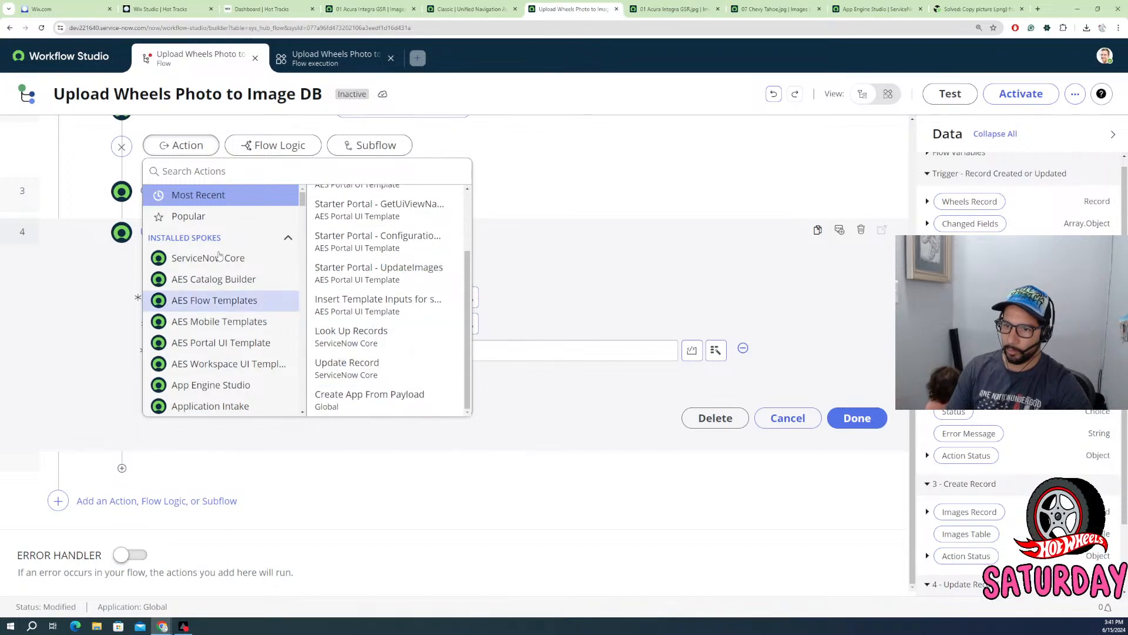
left_click(204, 259)
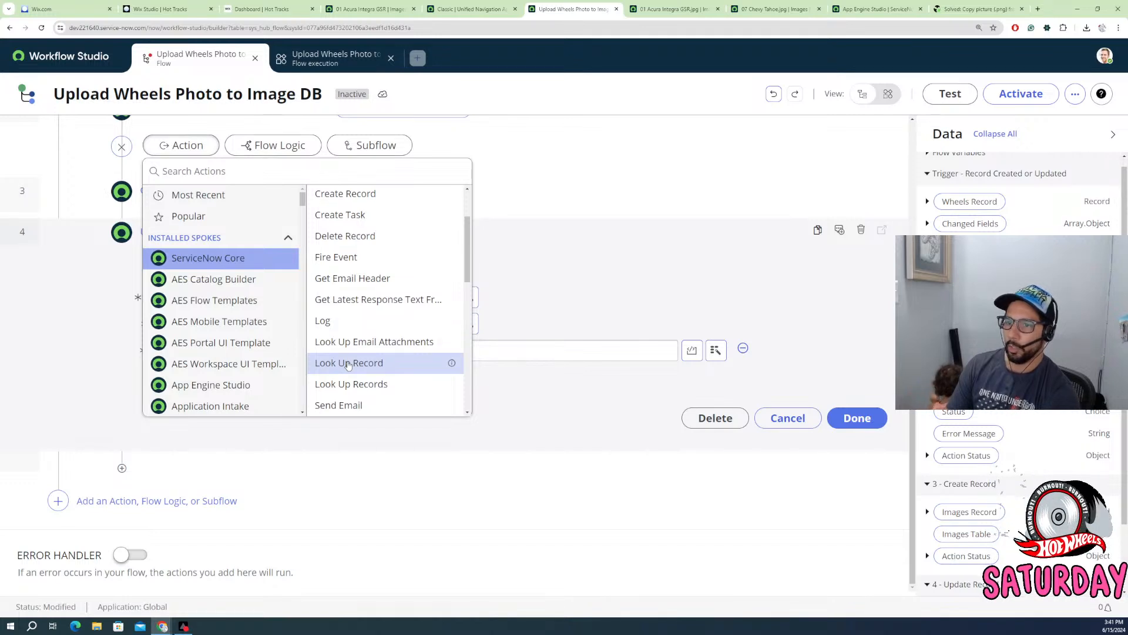
scroll(349, 365, "down", 3)
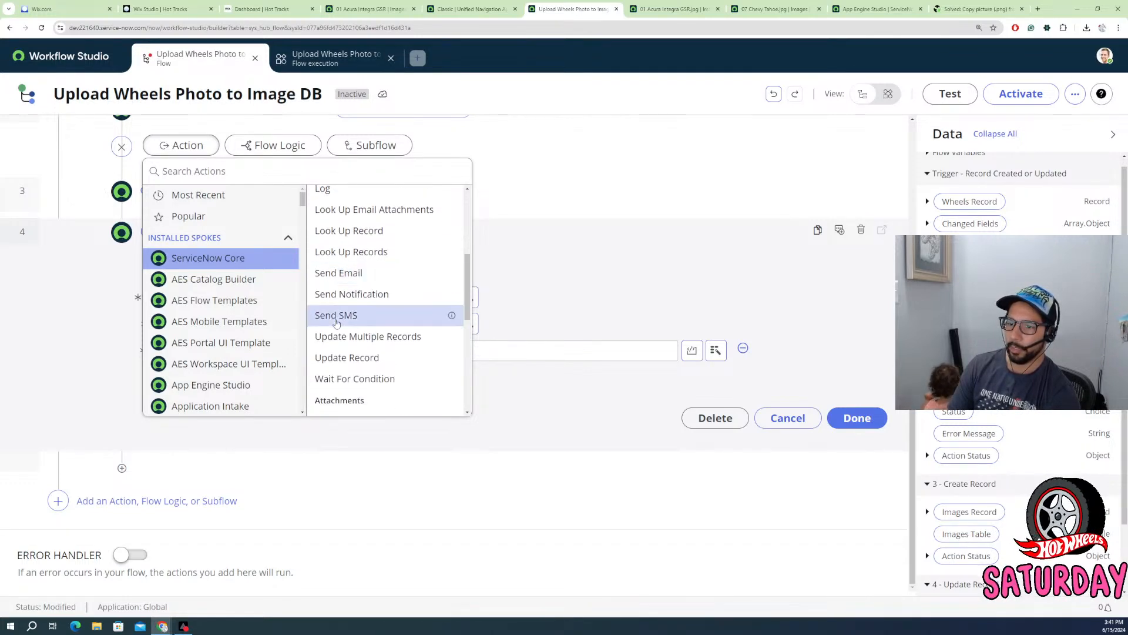
scroll(337, 323, "down", 2)
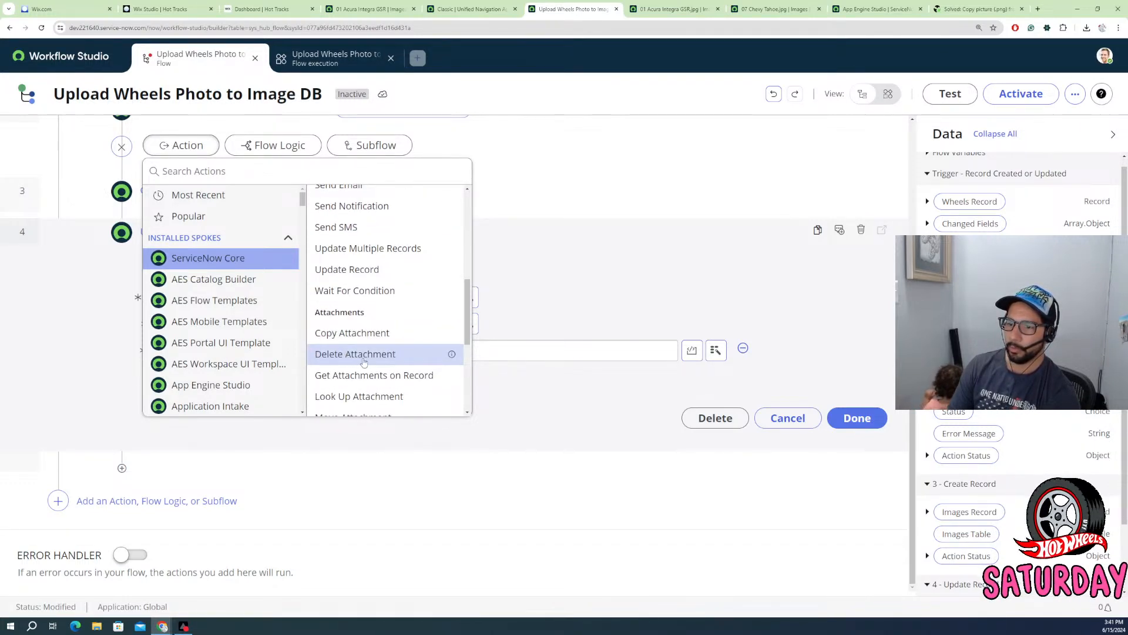
scroll(356, 358, "down", 1)
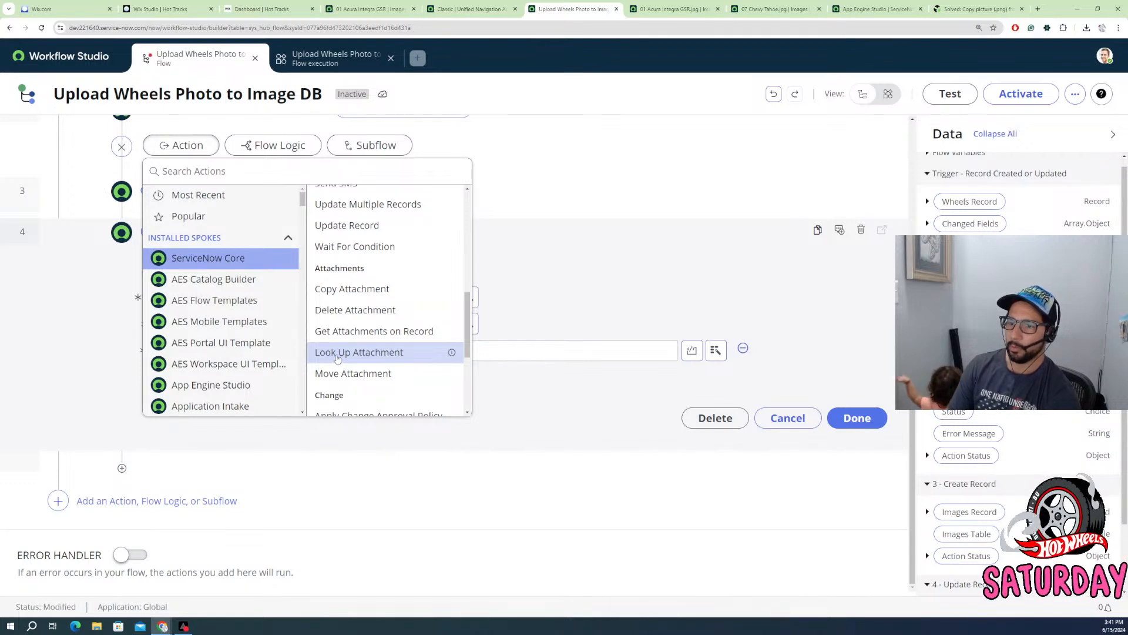
left_click(337, 356)
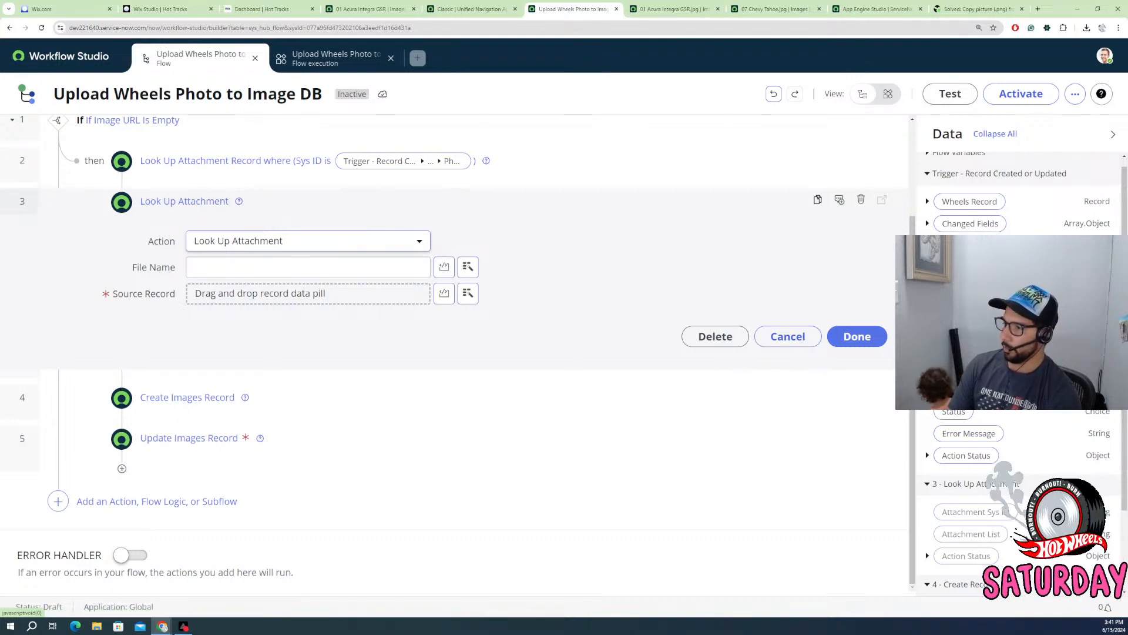
- Set the Look Up Attachment action's file name to step 2's File name and its source record to step 2's Attachment Record
left_click(927, 368)
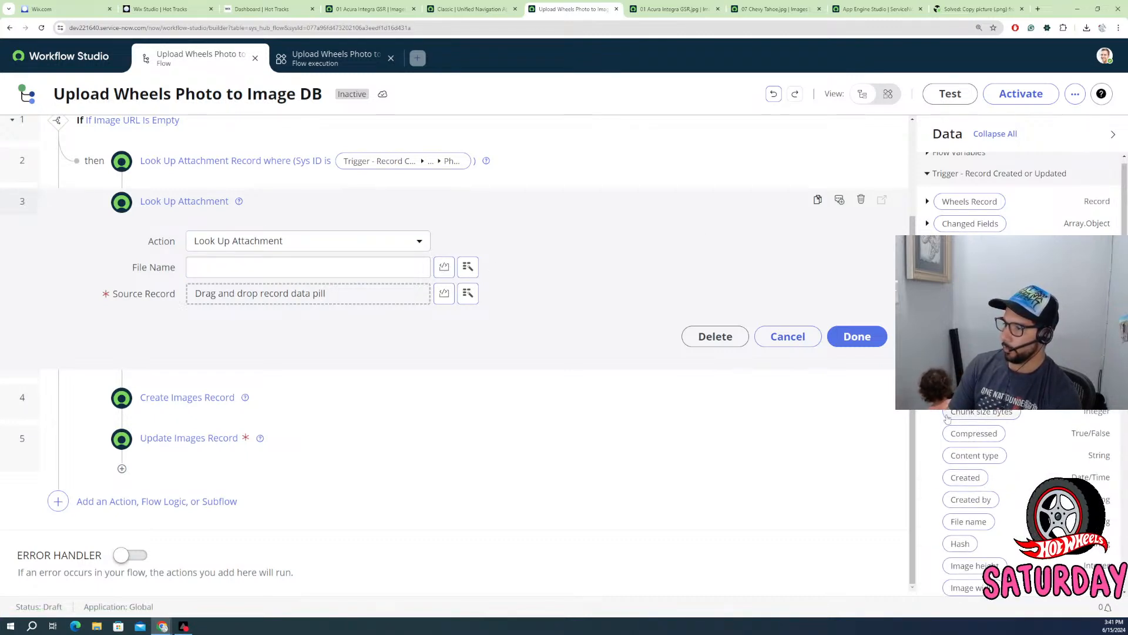
scroll(948, 417, "down", 1)
left_click_drag(969, 478, 266, 275)
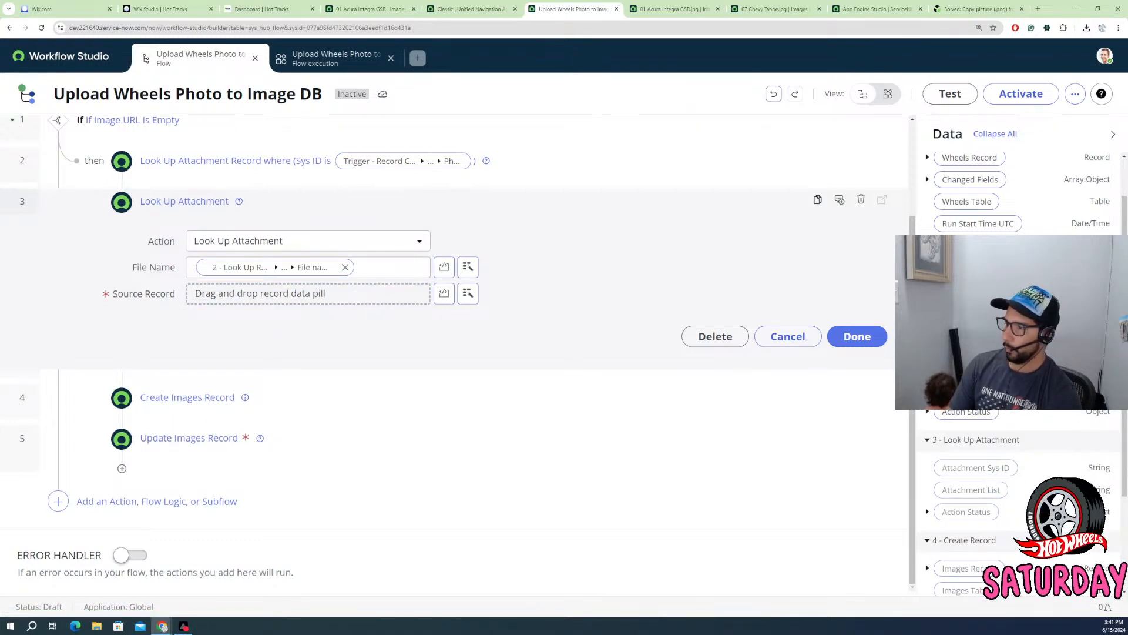
left_click_drag(976, 389, 293, 300)
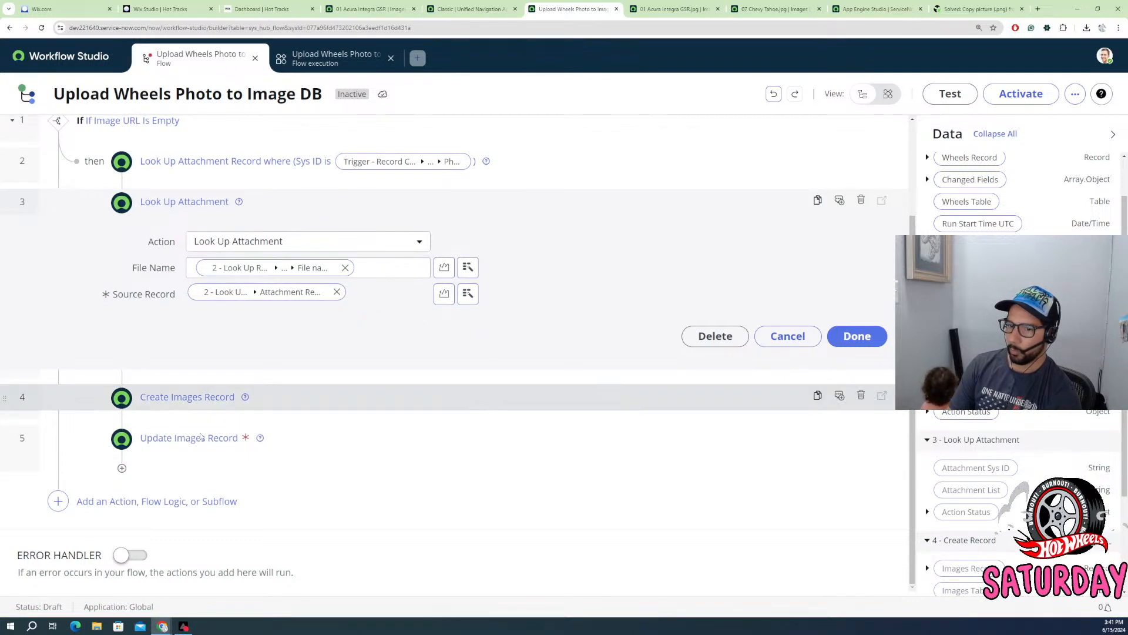
- Set the Image field of the Update Images Record action to step 3's Attachment Sys ID and save the action
left_click(202, 438)
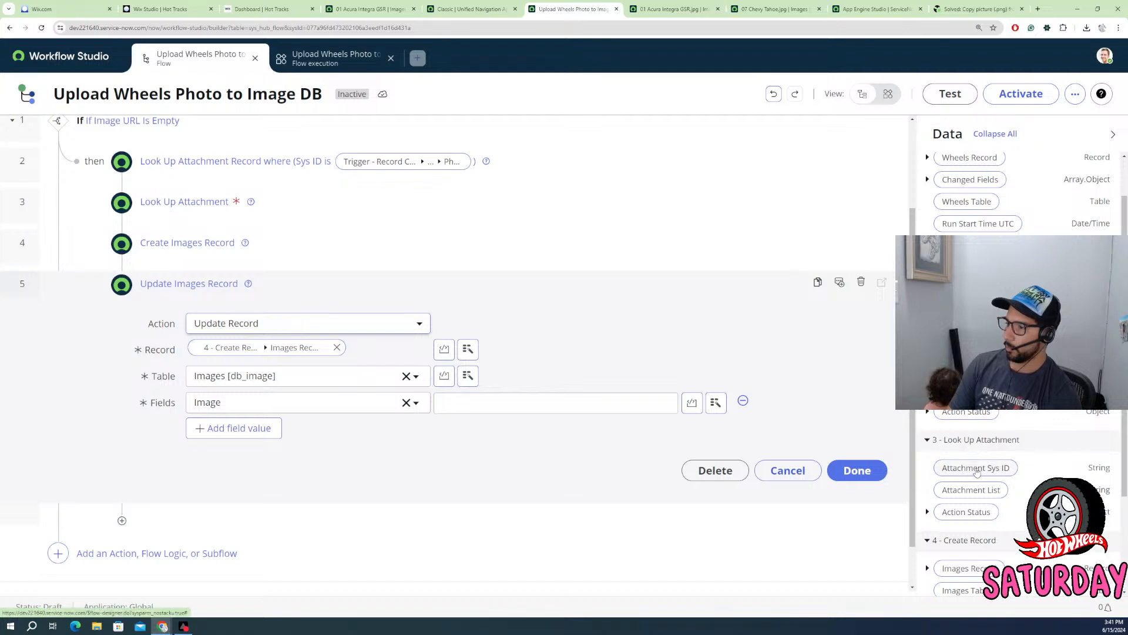
left_click_drag(977, 471, 611, 403)
scroll(964, 492, "down", 1)
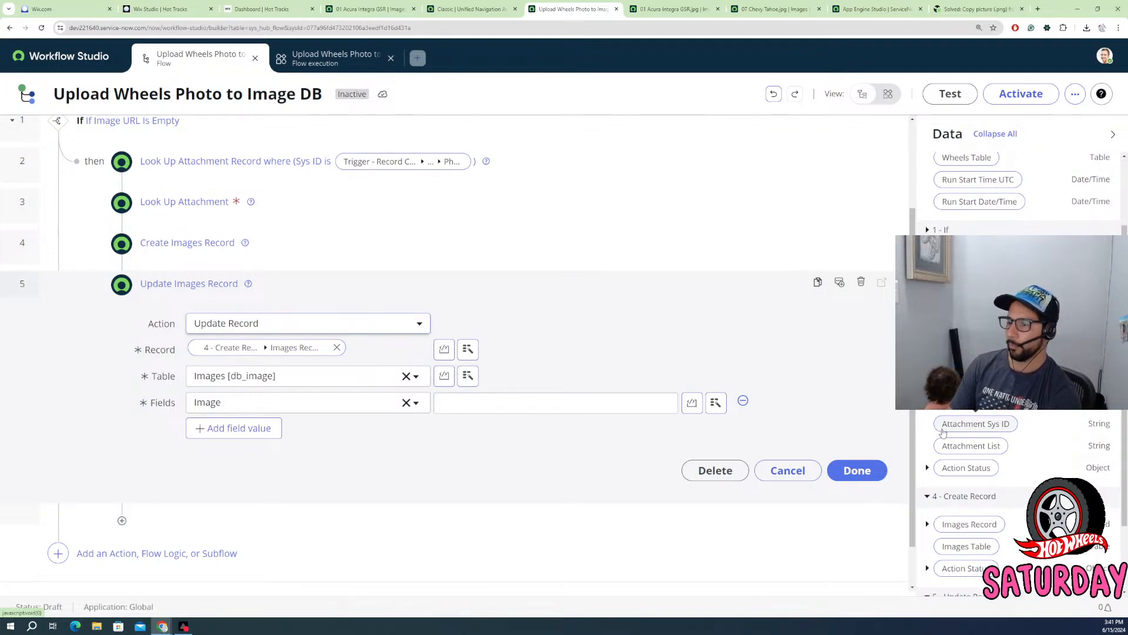
left_click_drag(943, 426, 529, 406)
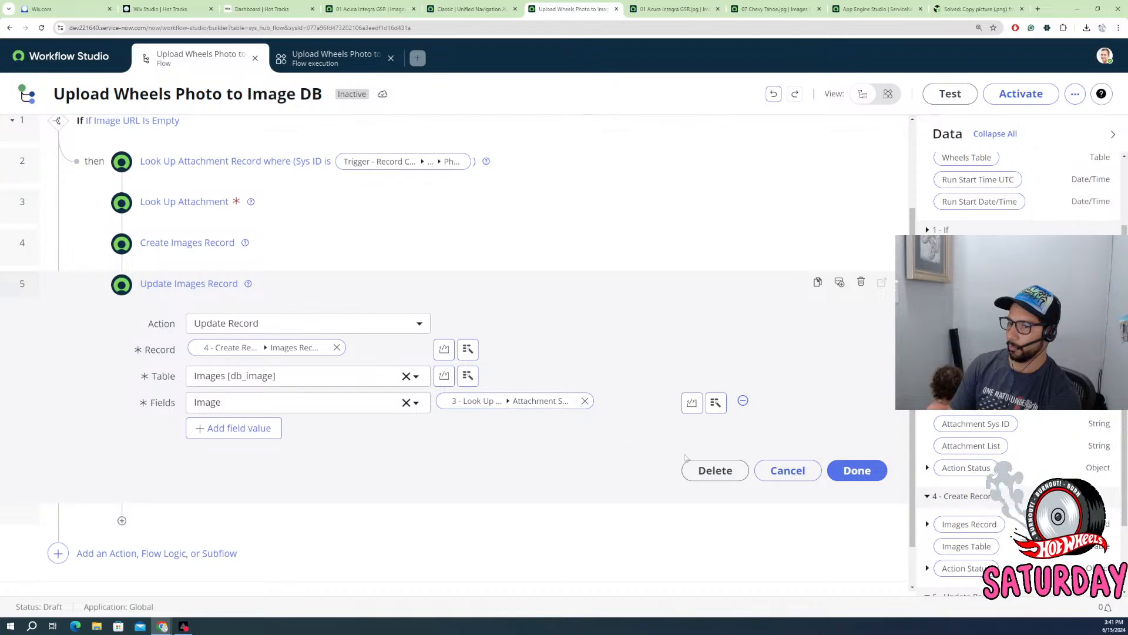
left_click(857, 471)
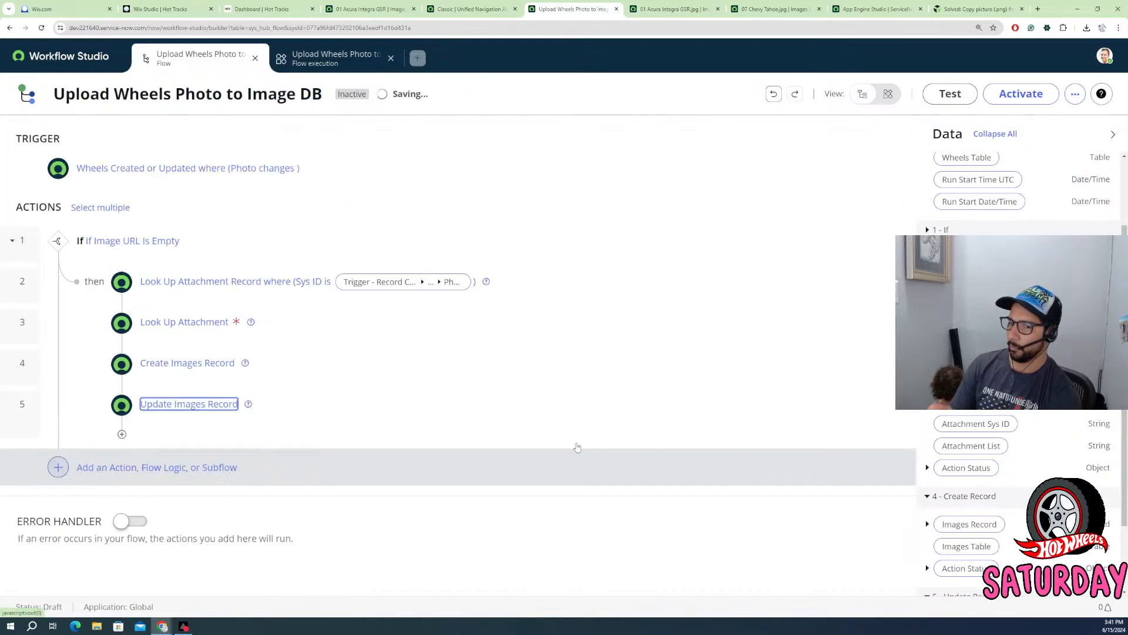
- Test the flow with the 76 Greenwood Corvette Muscle record and open the flow execution details
left_click(967, 97)
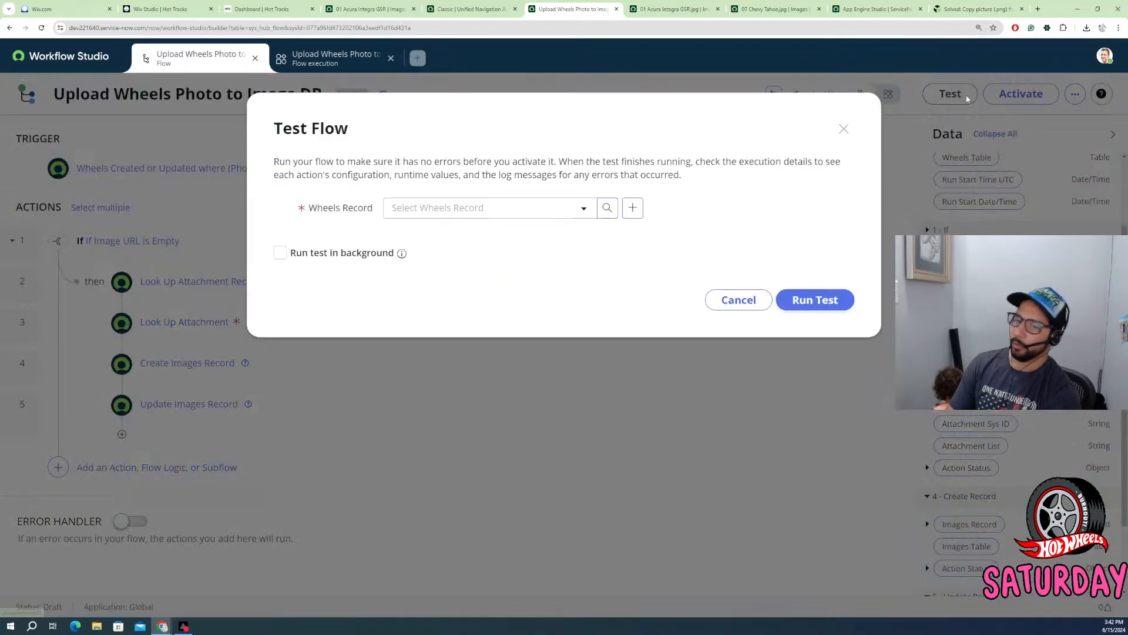
left_click(511, 210)
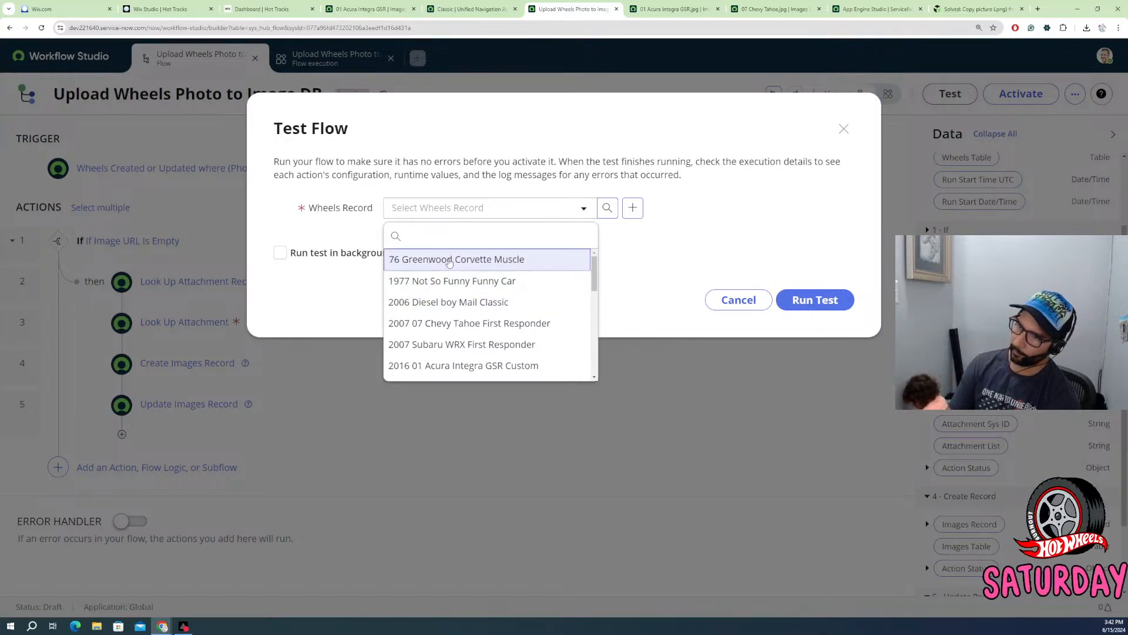
left_click(446, 259)
left_click(794, 300)
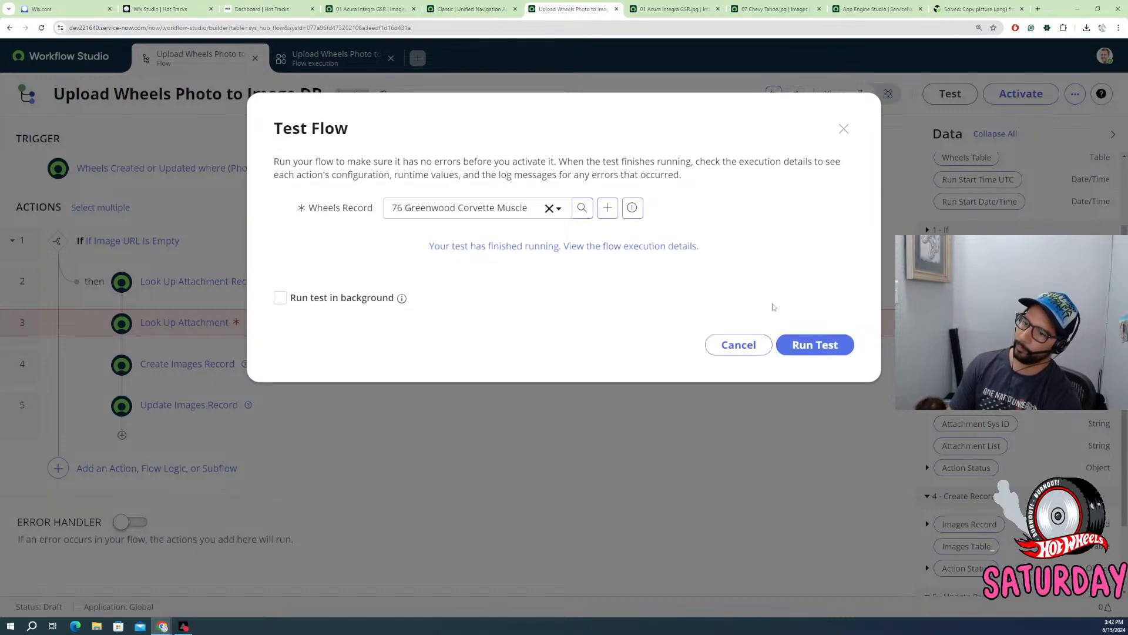
left_click(637, 246)
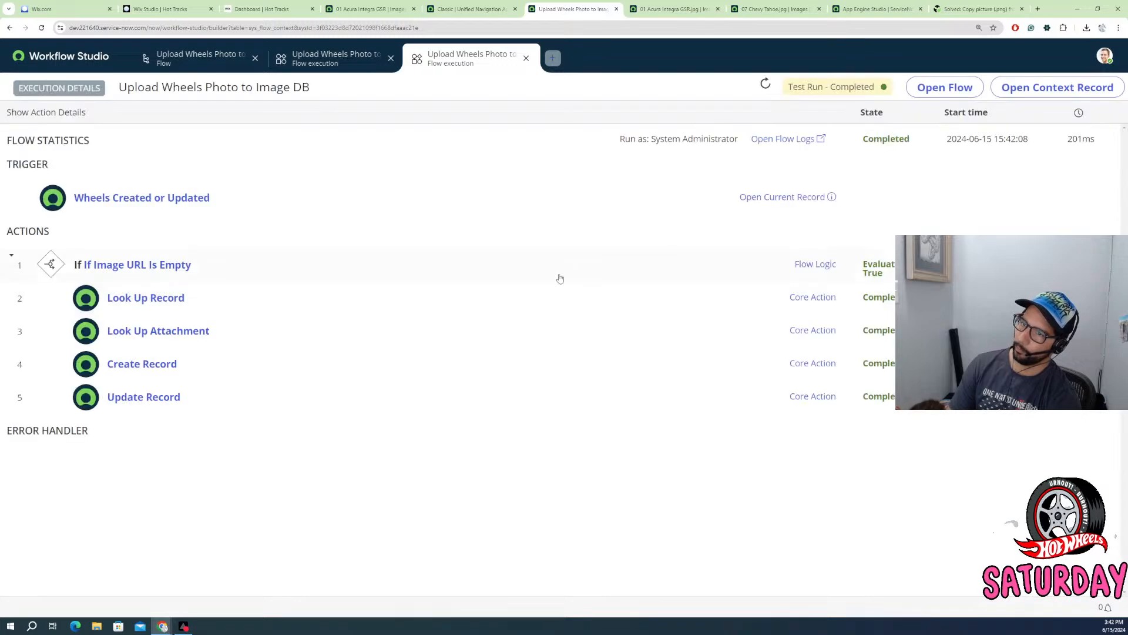
- Examine the execution details of the Look Up Record and Look Up Attachment actions
left_click(159, 299)
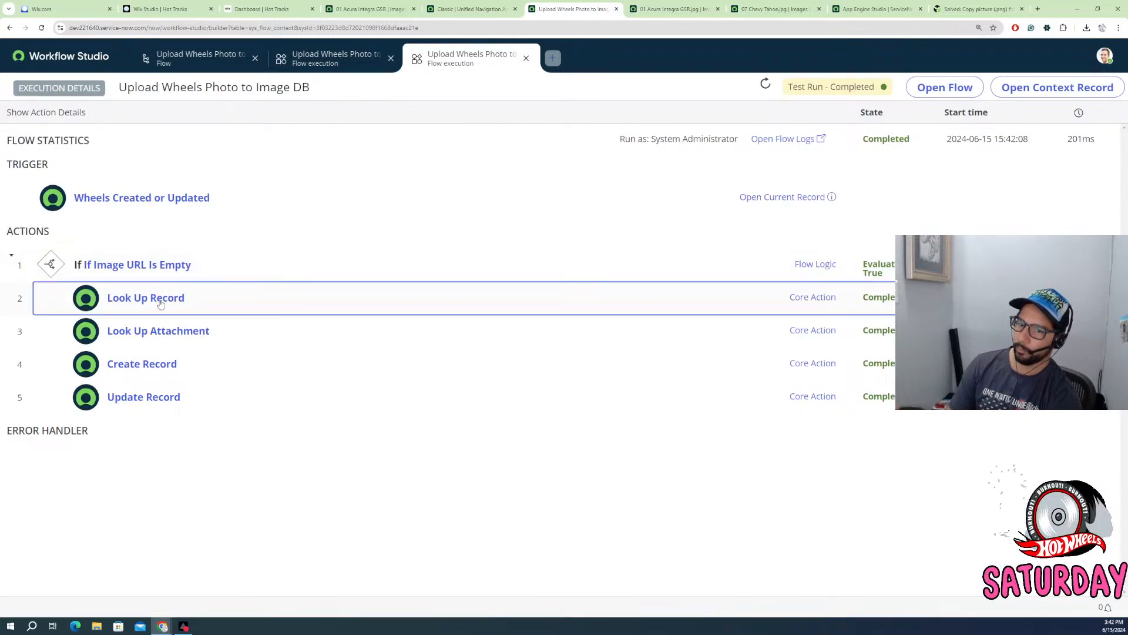
scroll(168, 288, "down", 2)
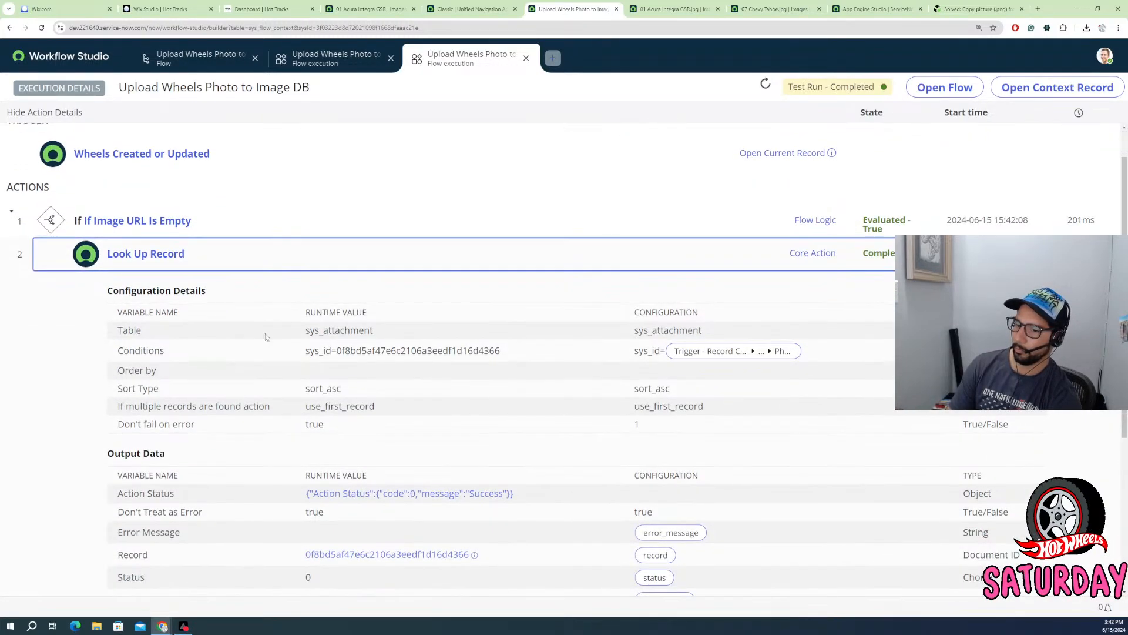
scroll(175, 274, "down", 3)
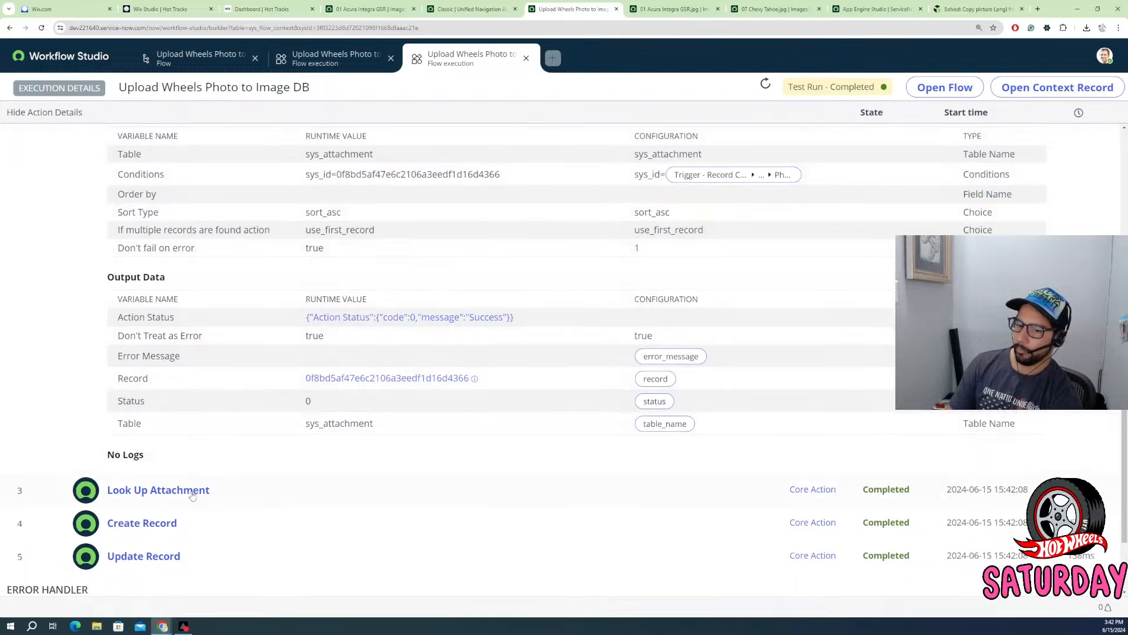
left_click(292, 488)
scroll(292, 469, "down", 3)
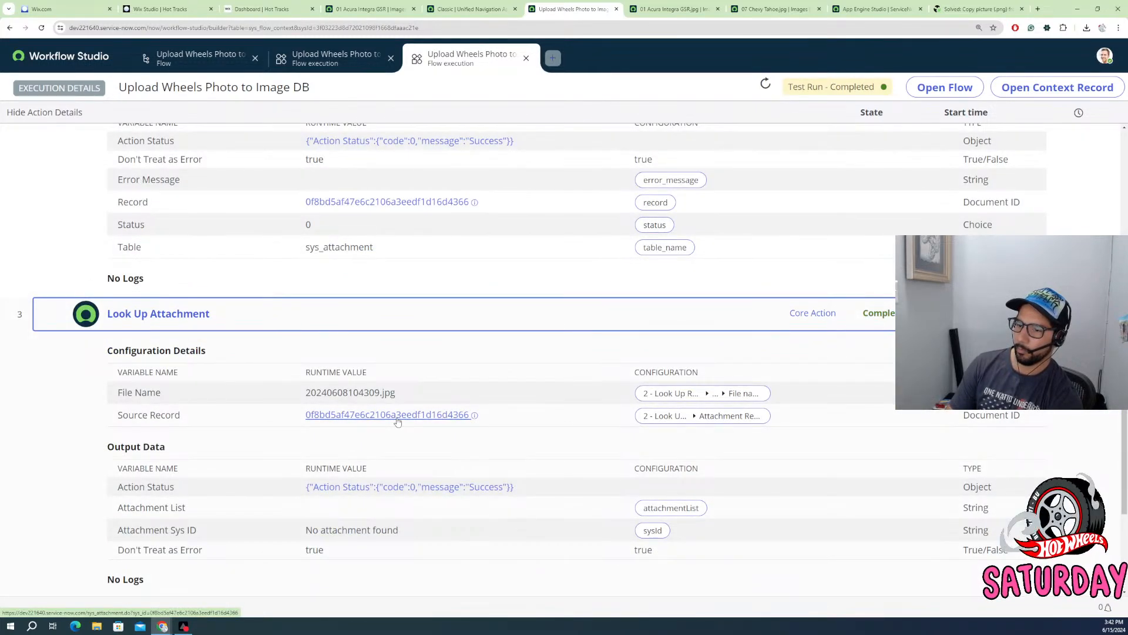
- Open the Look Up Attachment action's source record, view the downloaded 20240608104309.jpg image, and close the viewer
left_click(398, 415)
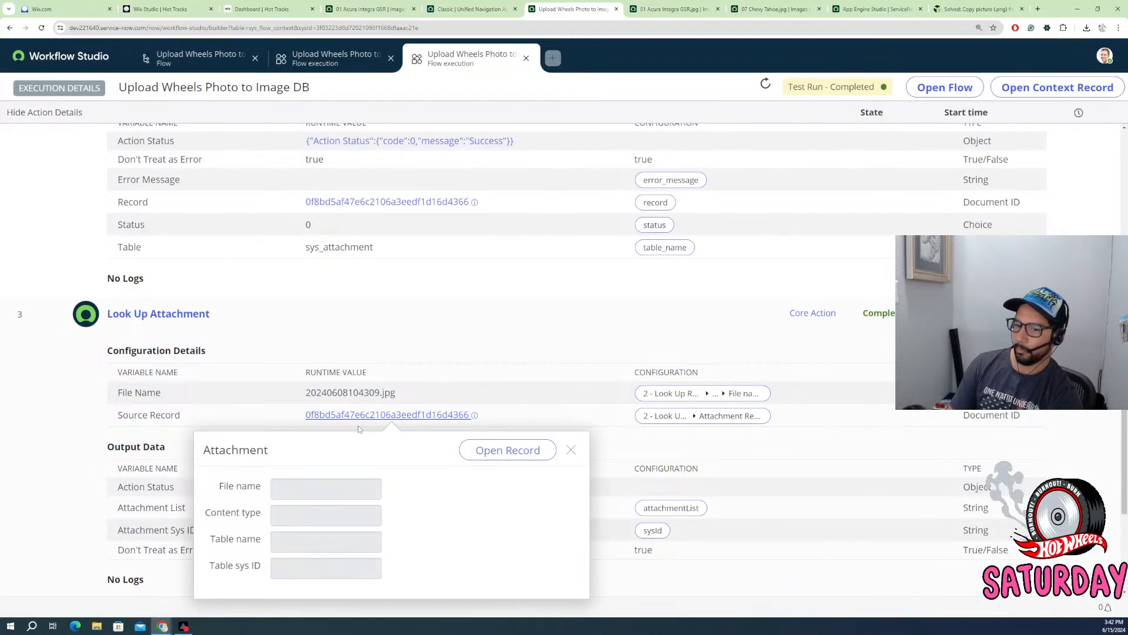
left_click(514, 456)
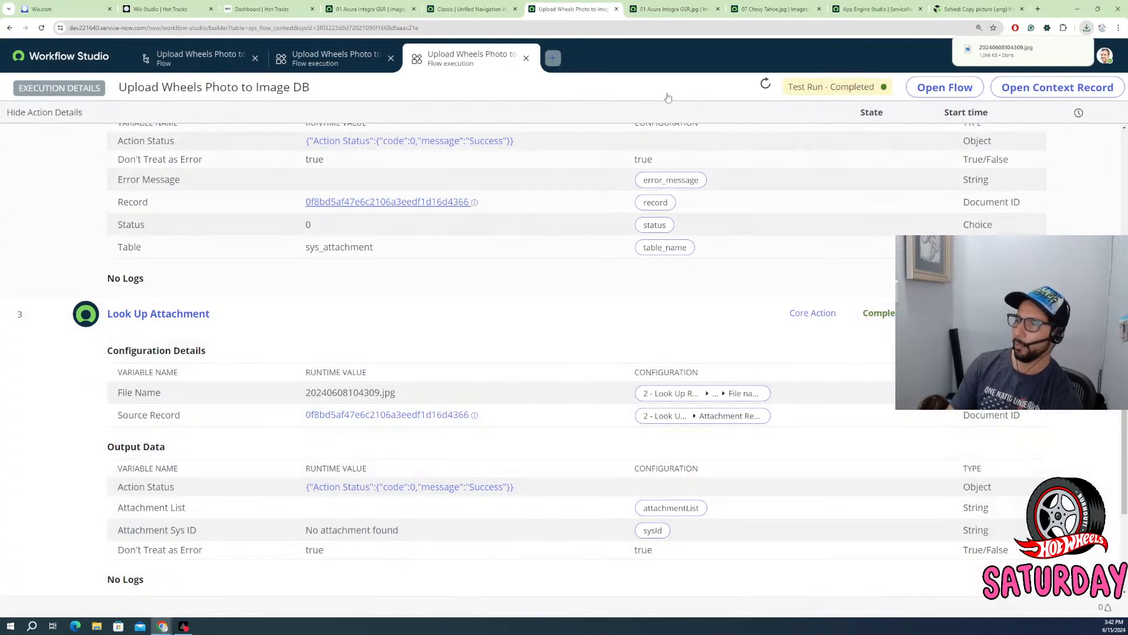
mouse_move(1015, 55)
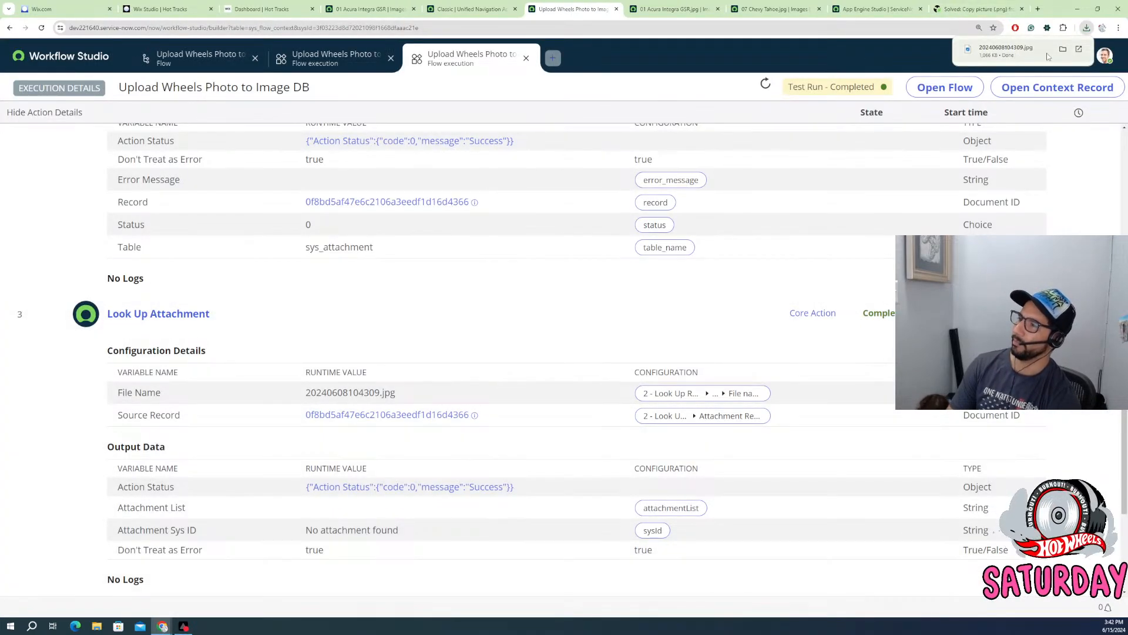
left_click(1001, 55)
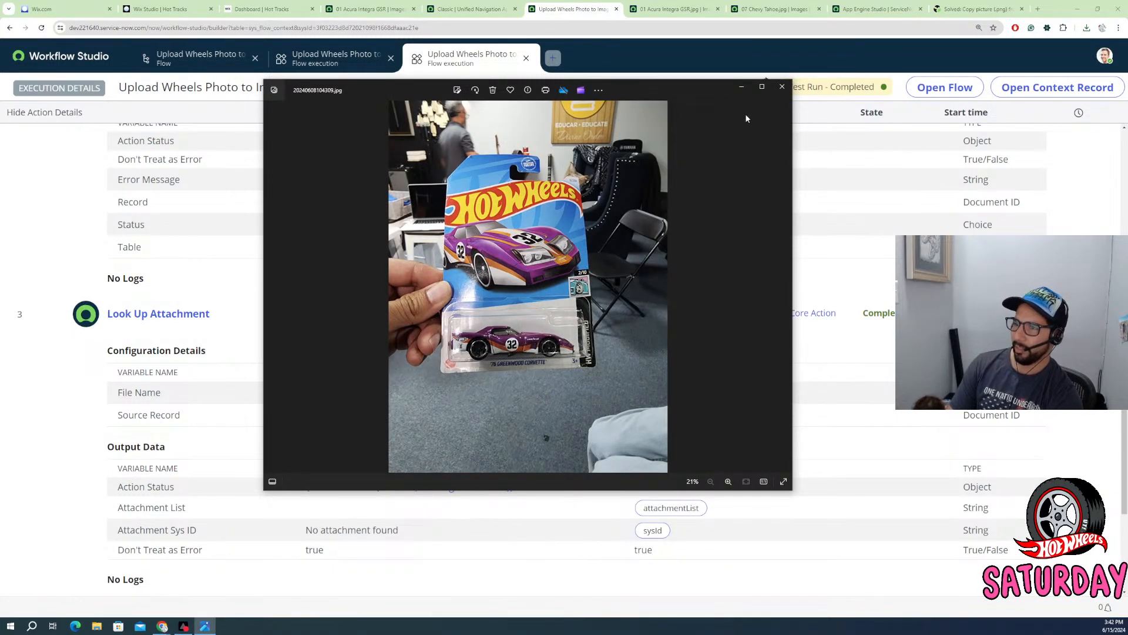
left_click(781, 88)
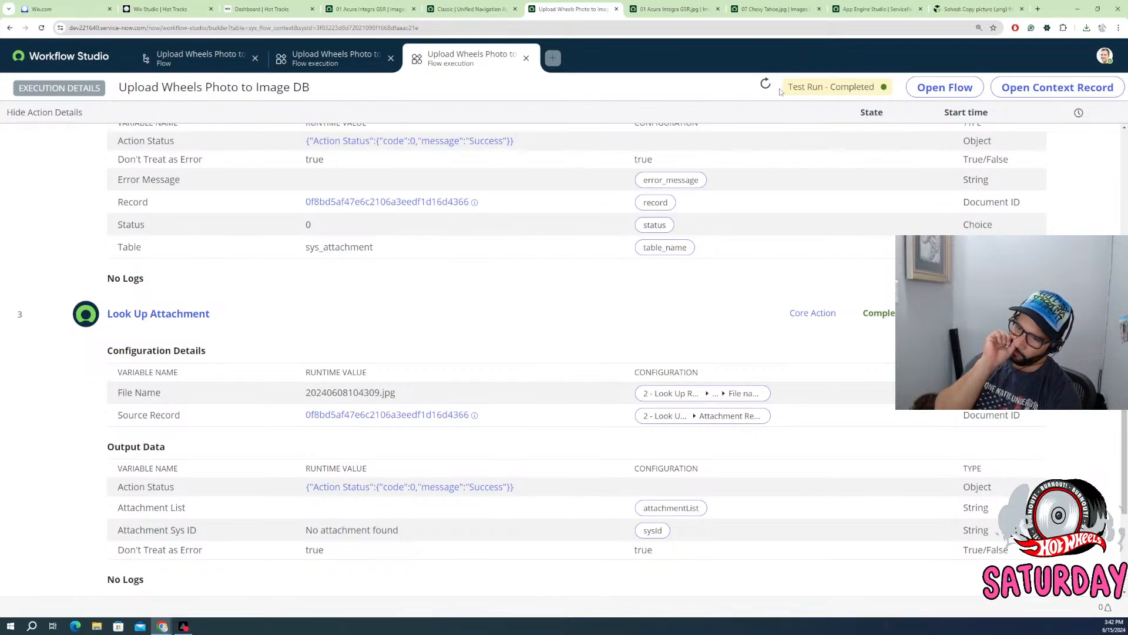
- Examine the configuration and output details of the executed Create Record action
scroll(341, 444, "down", 3)
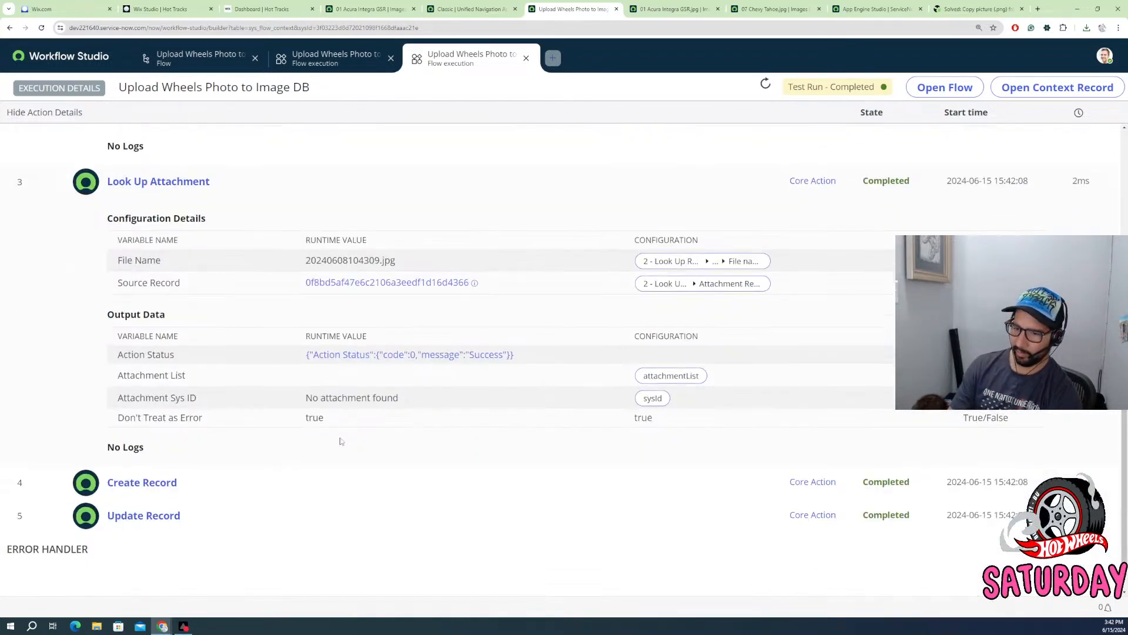
left_click(167, 445)
scroll(246, 443, "down", 5)
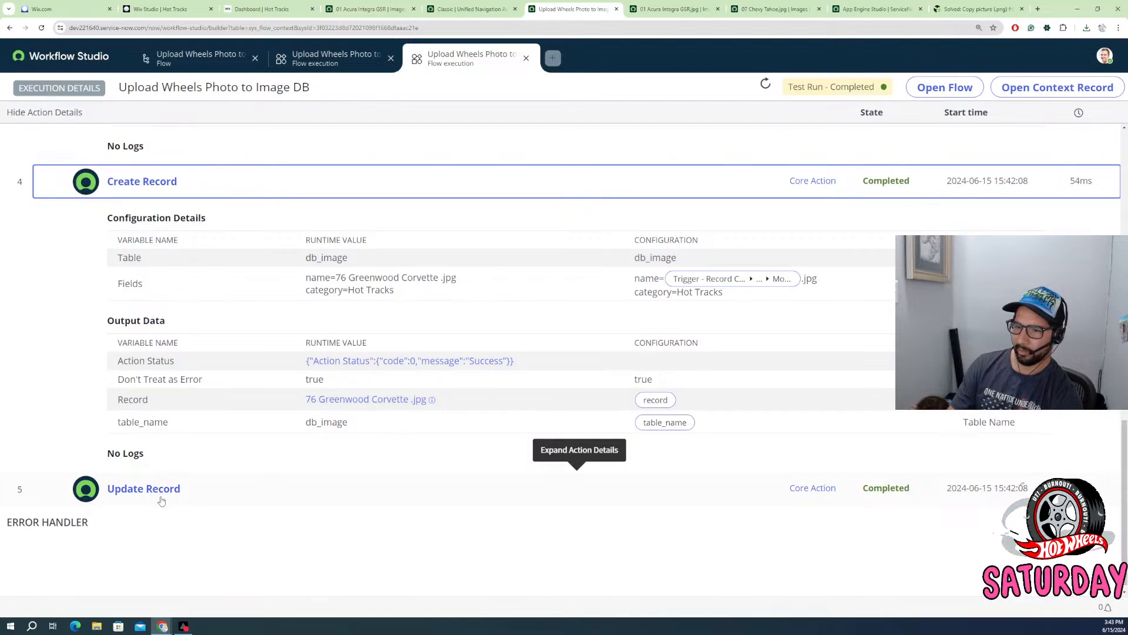
- Examine the execution details of the Update Record action, preview its output Images record, and close the preview
left_click(165, 492)
scroll(303, 479, "down", 3)
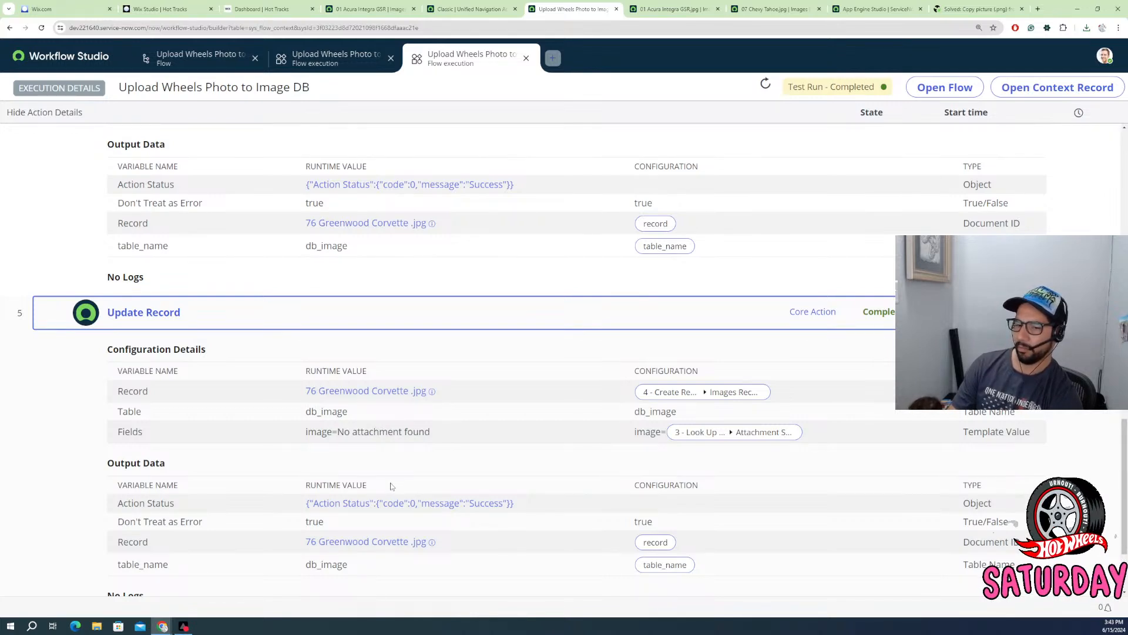
left_click(370, 542)
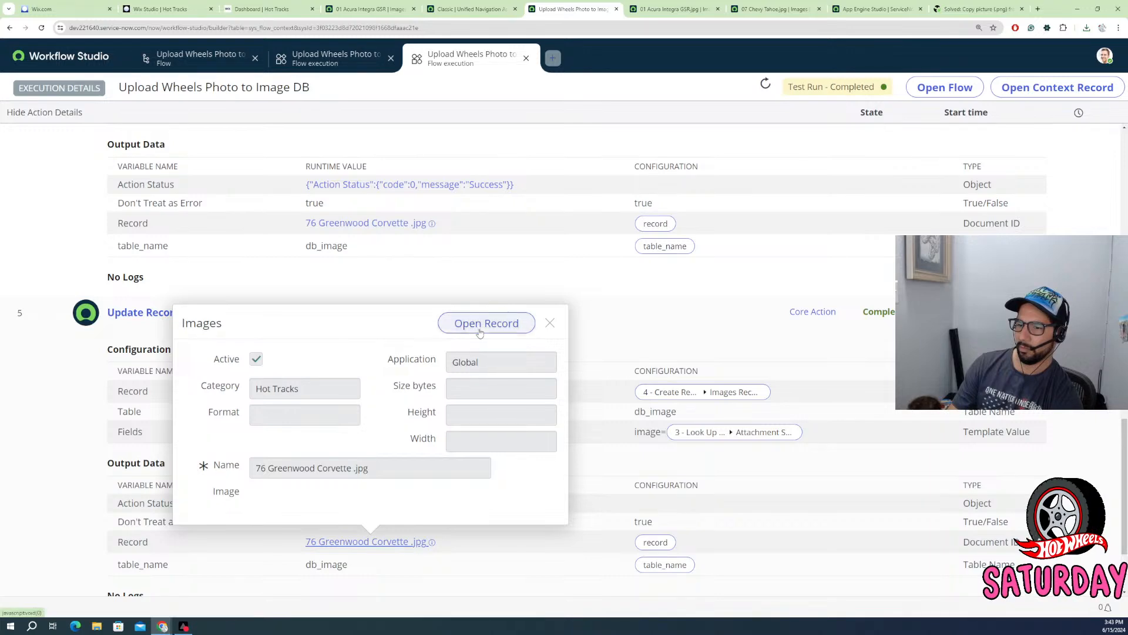
left_click(550, 322)
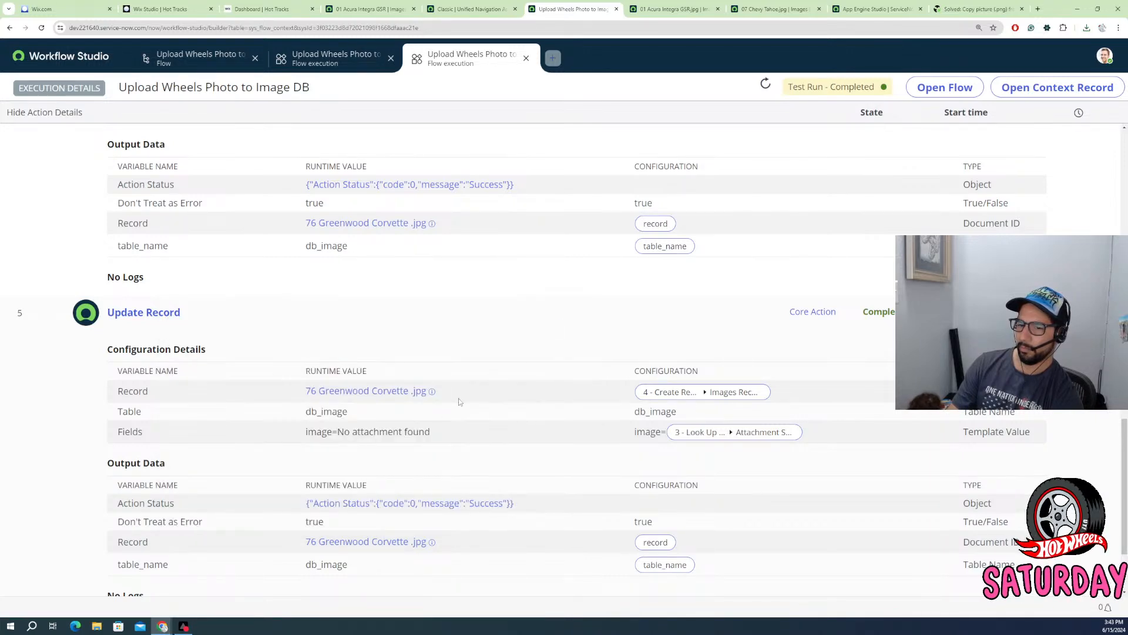
- Review the execution details of the Create Record, Look Up Attachment and Look Up Record actions back to the start of the flow
scroll(425, 393, "up", 5)
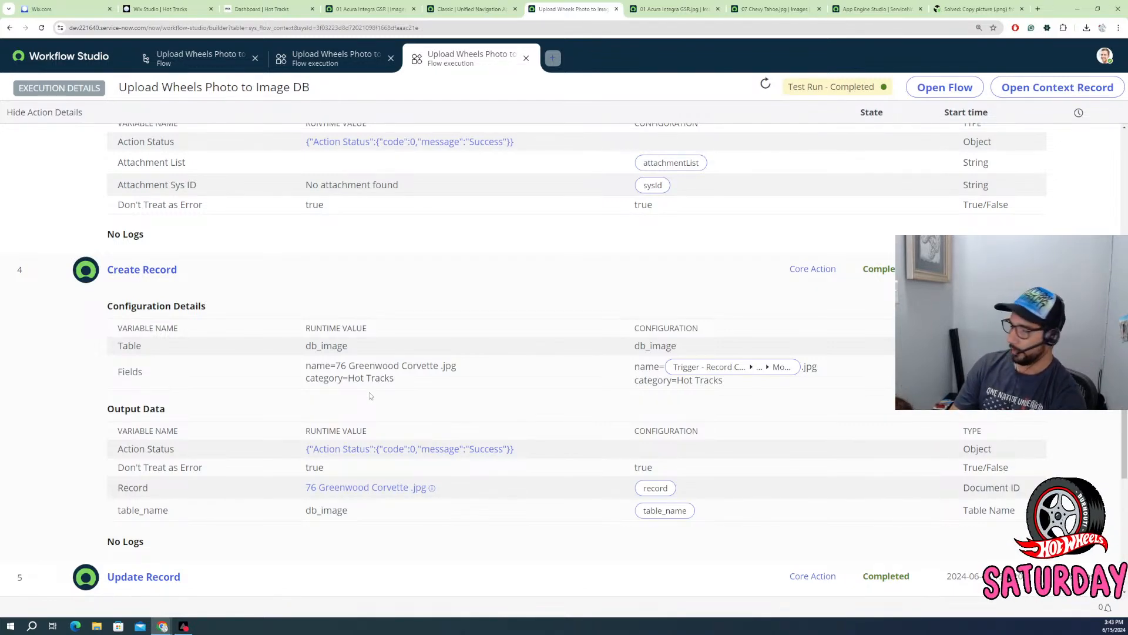
scroll(376, 352, "up", 6)
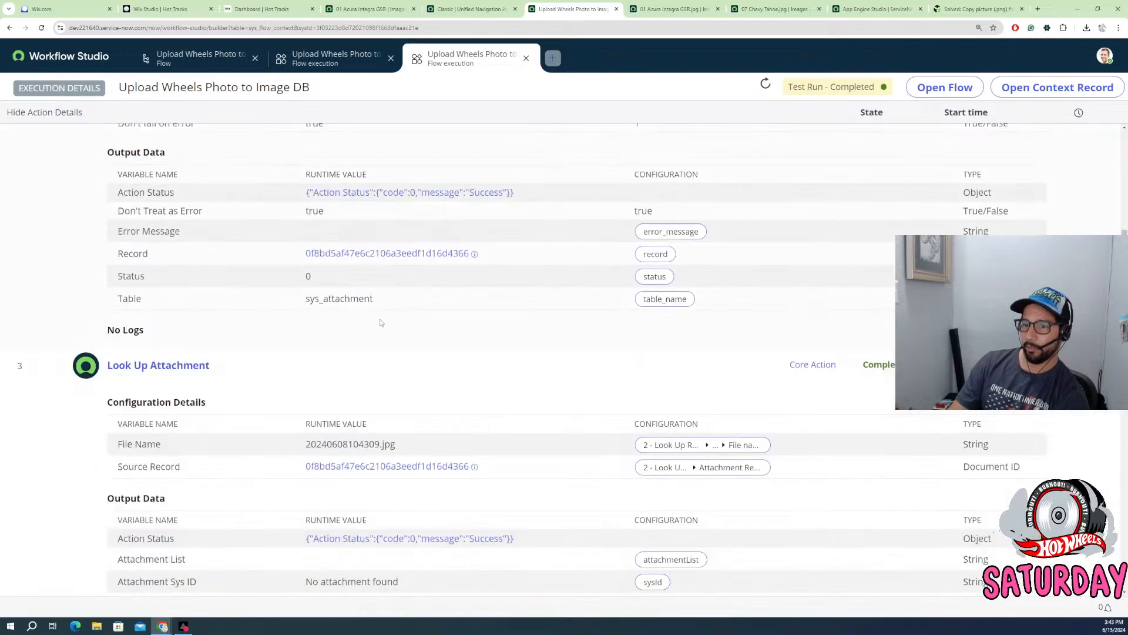
scroll(381, 322, "up", 6)
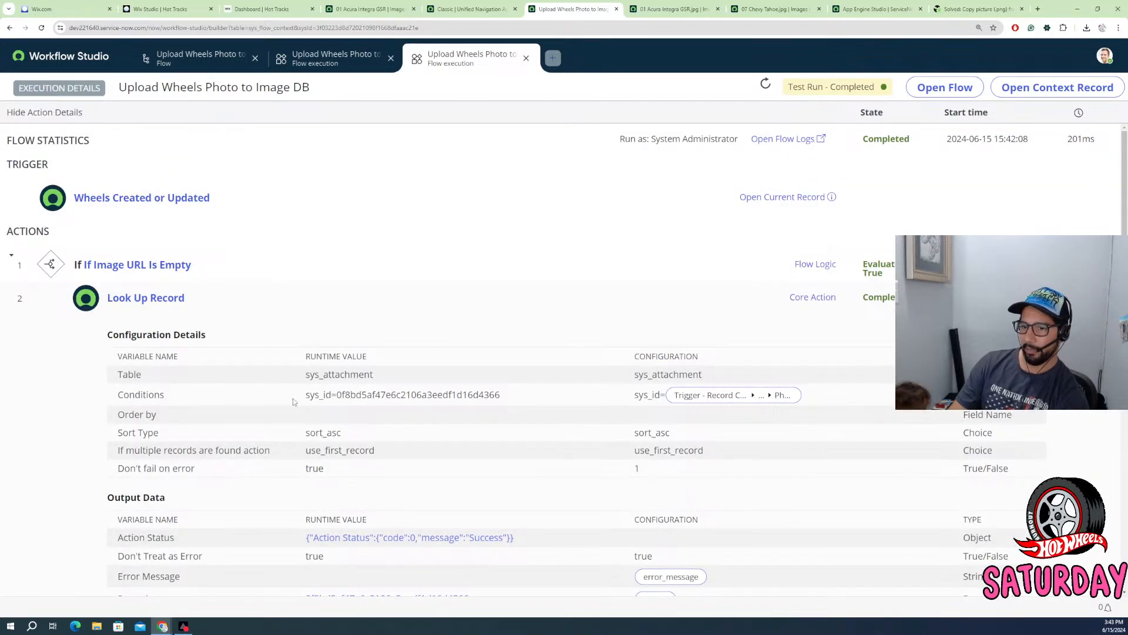